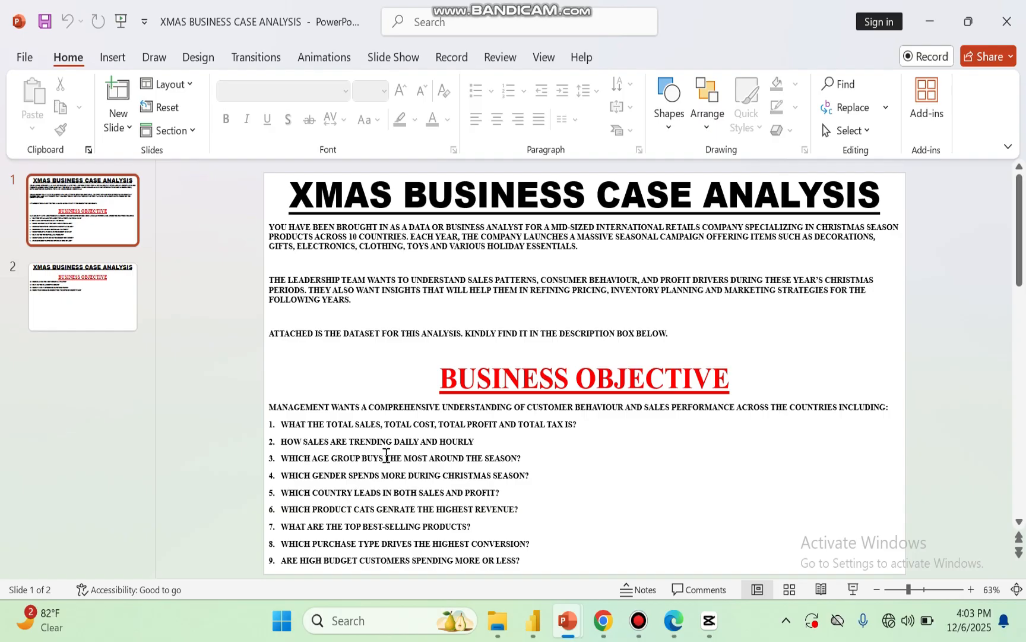
Review both slides of the Xmas business case, and look over Page 1 and Page 2 of the finished Power BI report
click(70, 307)
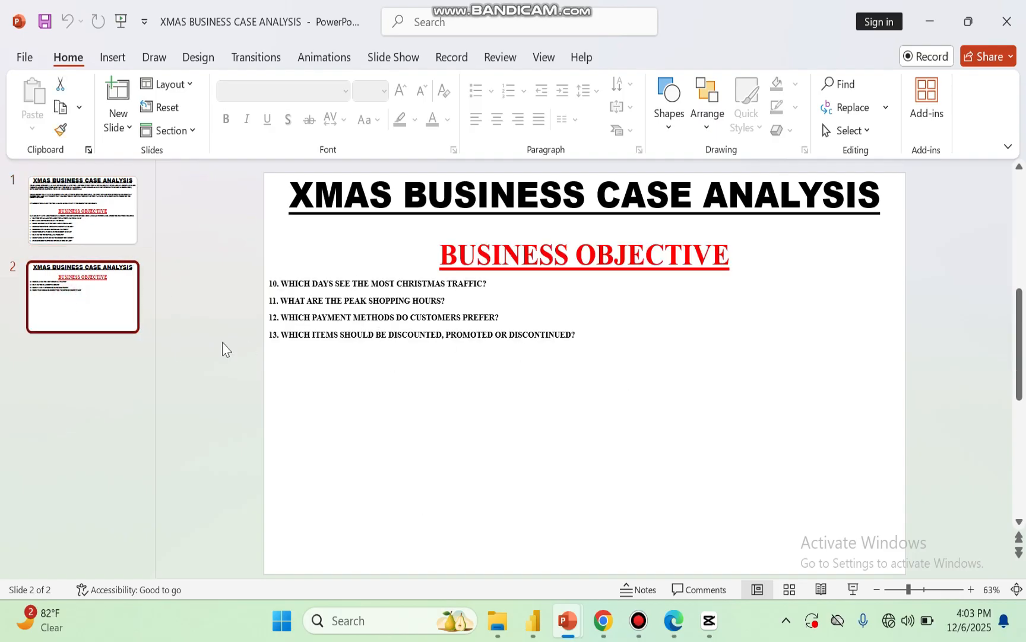
click(99, 209)
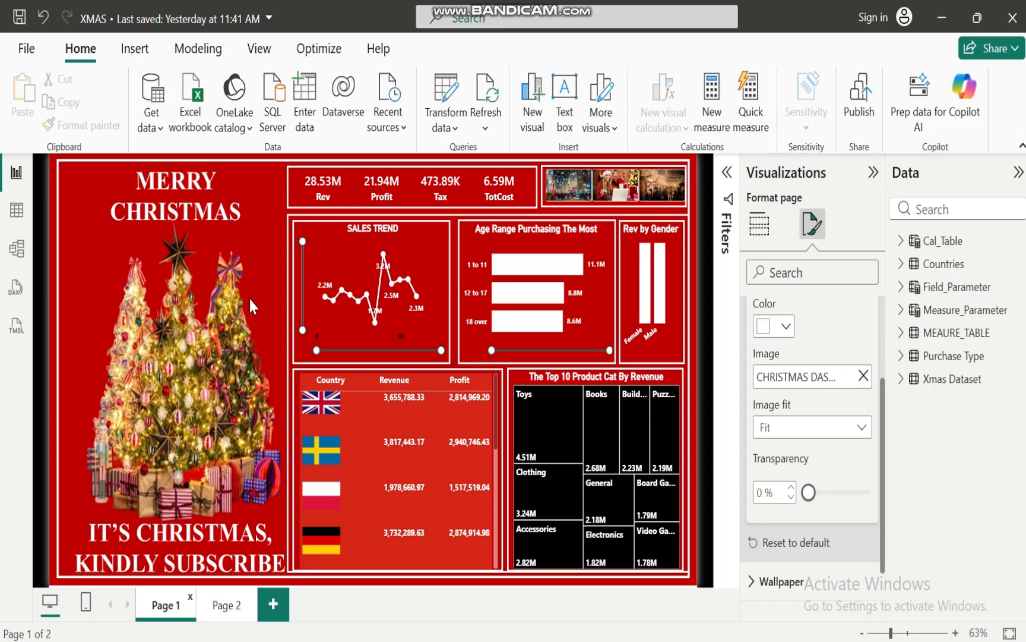
click(226, 606)
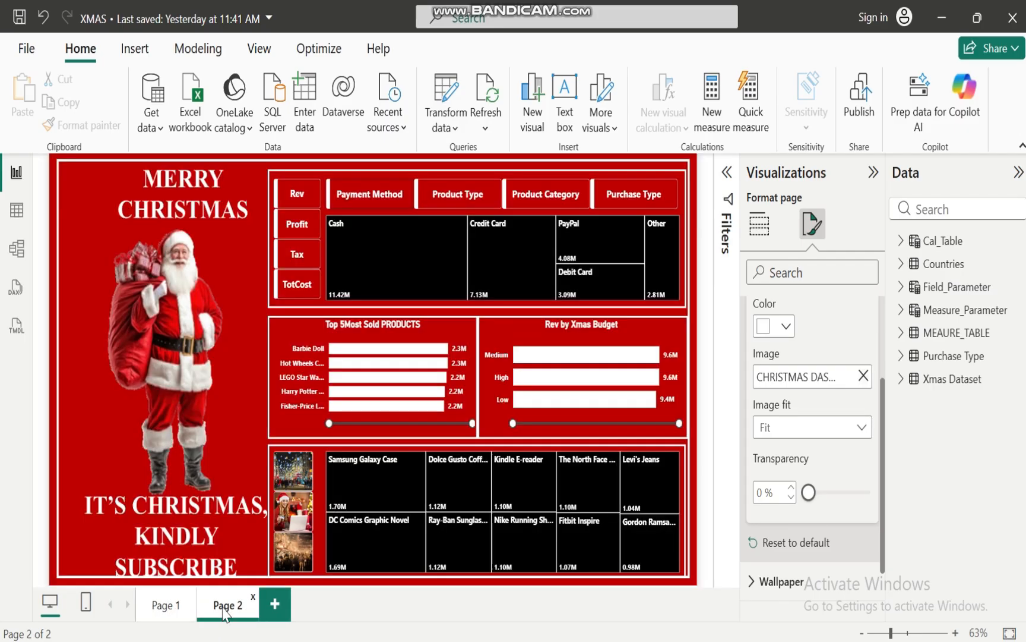
click(159, 606)
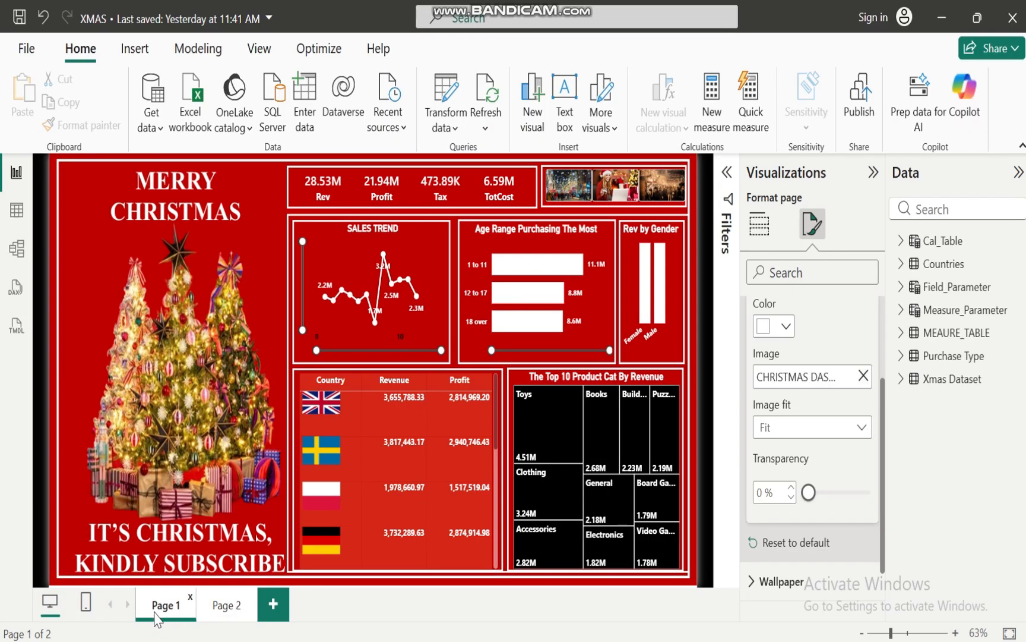
Add a third report page, and look over both background layouts in the CHRISTMAS DASHBOARD presentation in PowerPoint
click(273, 604)
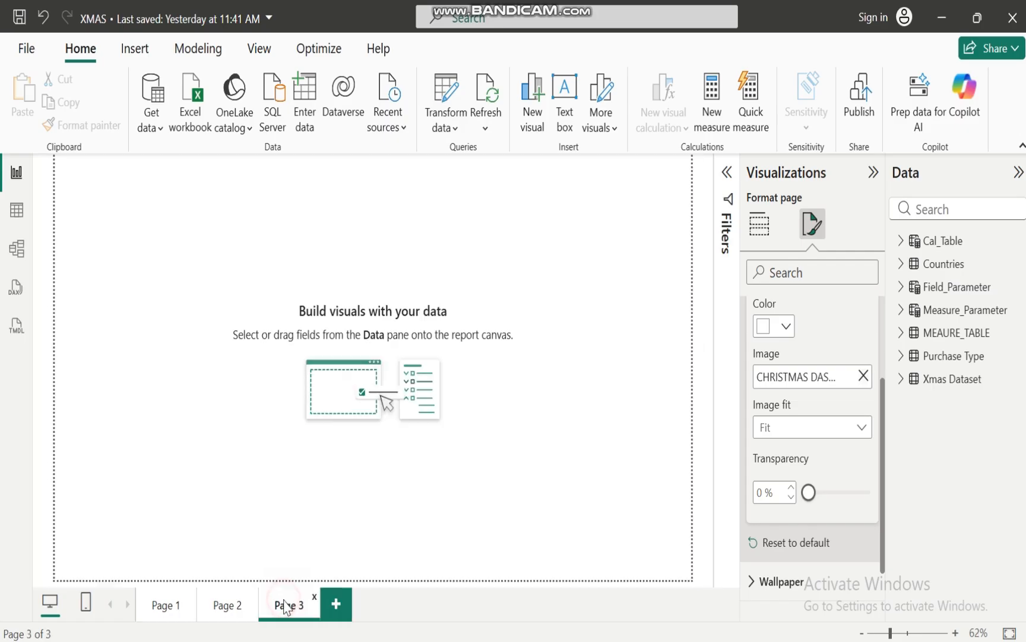
click(625, 344)
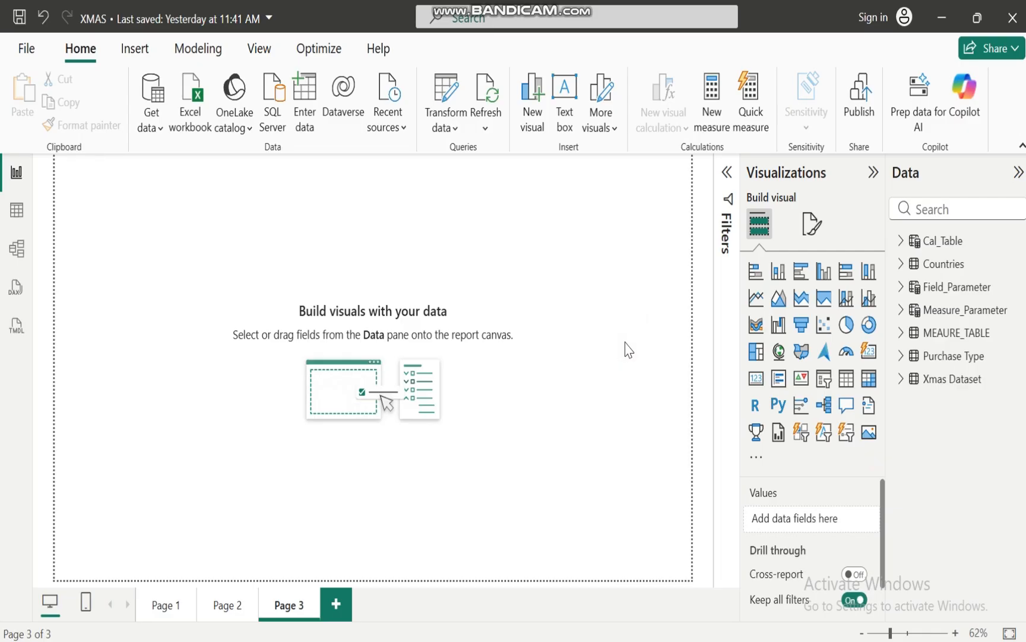
mouse_move(641, 641)
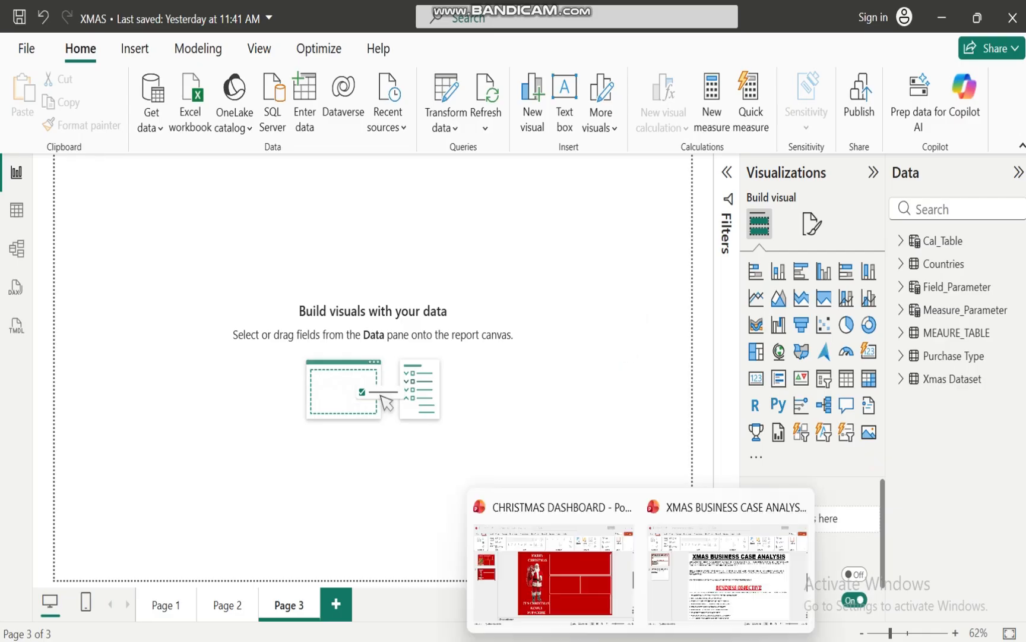
click(569, 615)
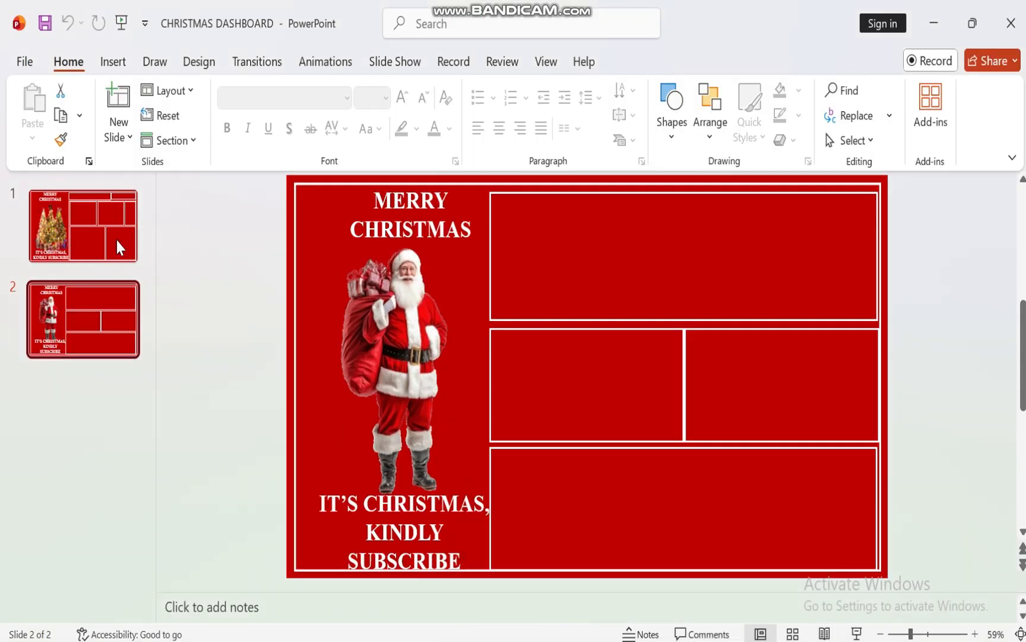
click(79, 215)
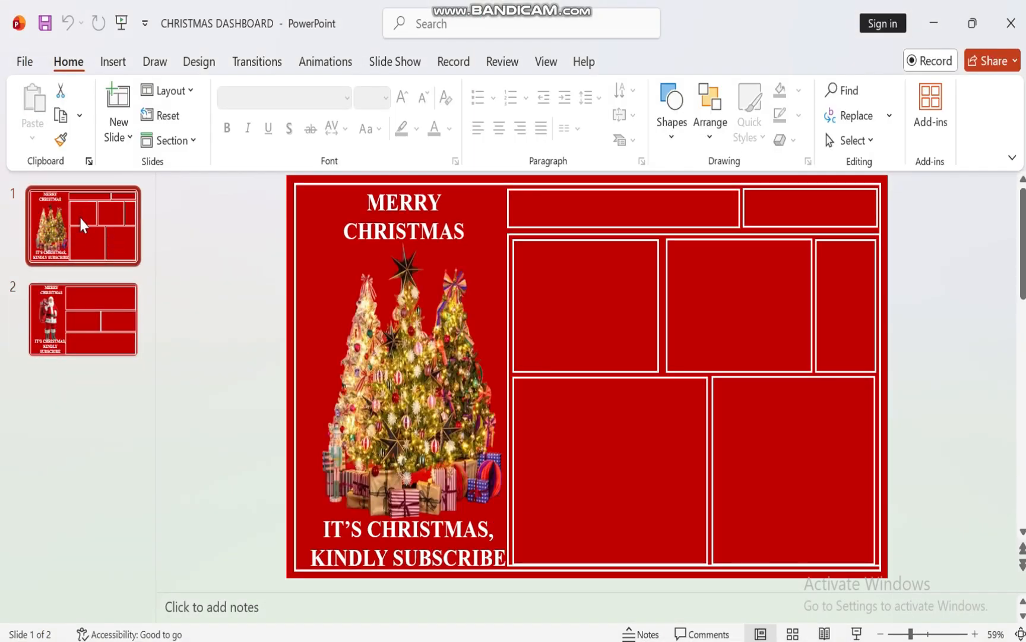
click(79, 315)
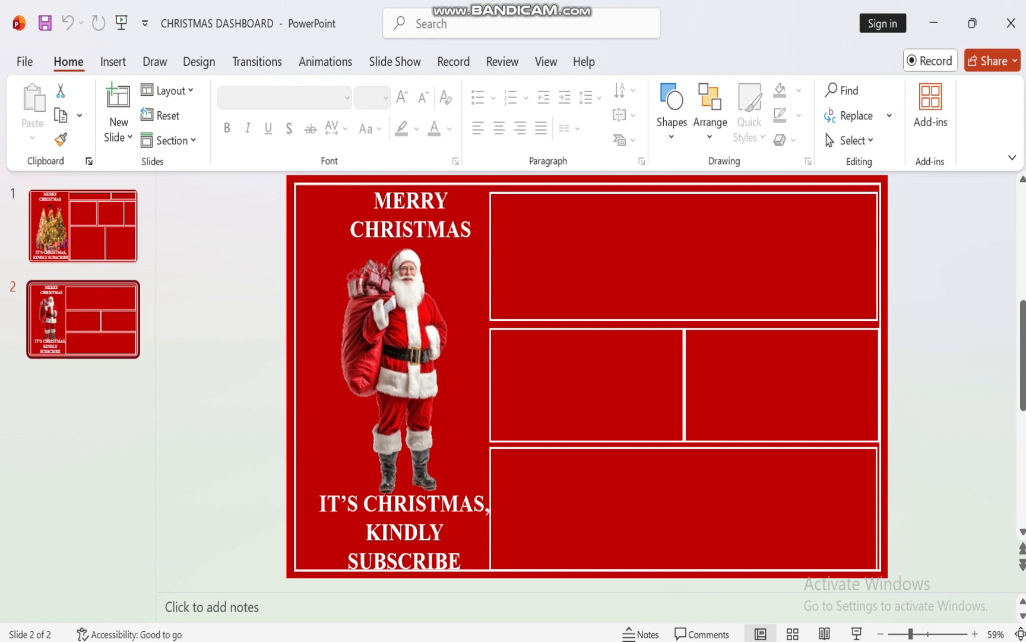
Back in Power BI, set Page 3's canvas background to the image CHRISTMAS DASHBOARD ACTUAL 2 with 0% transparency
mouse_move(606, 641)
mouse_move(594, 638)
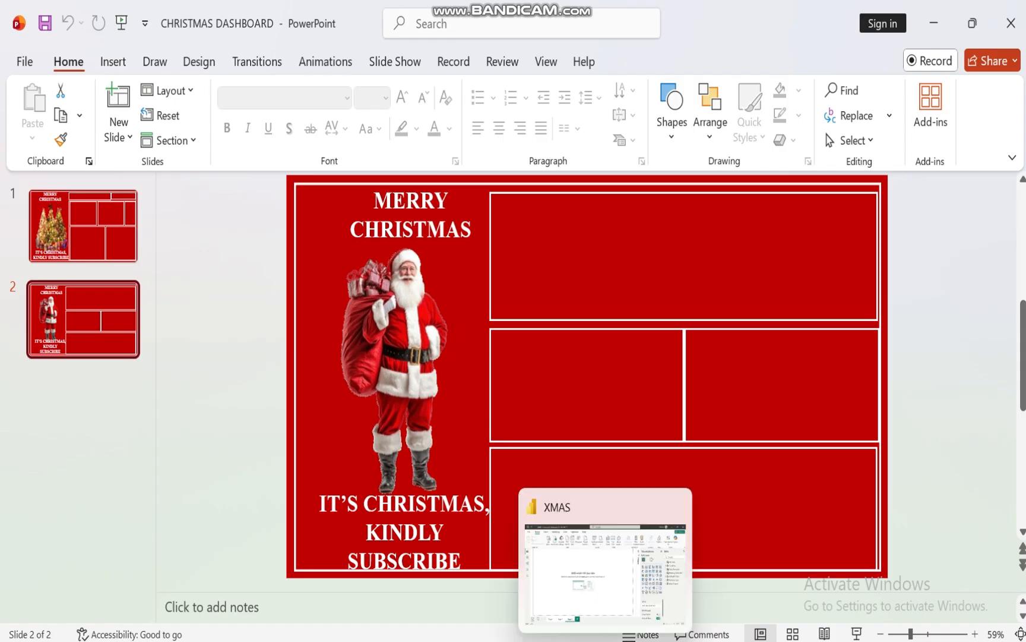
click(598, 569)
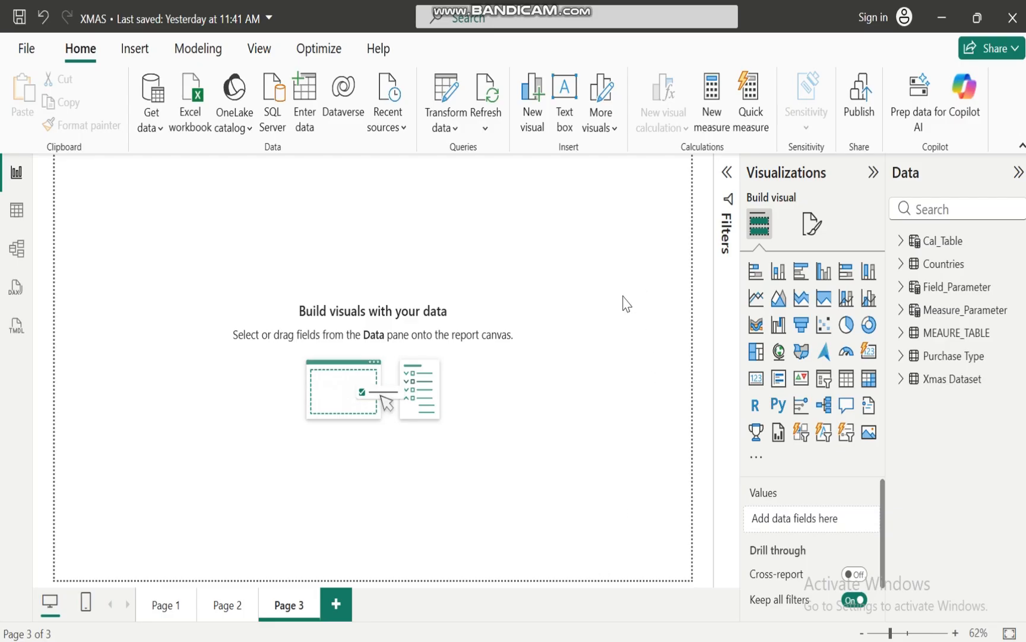
click(810, 229)
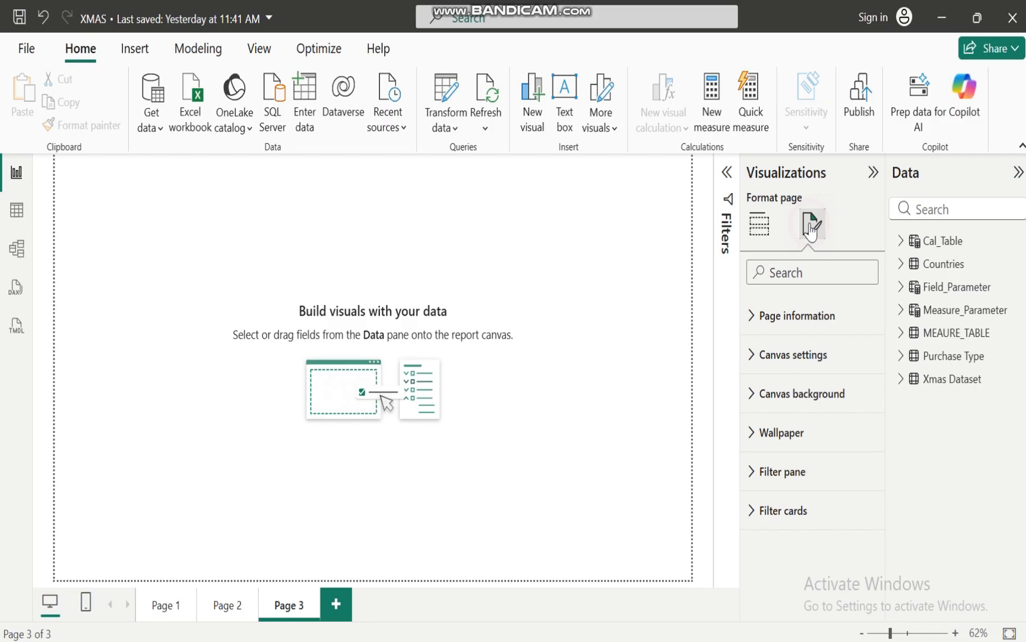
click(759, 398)
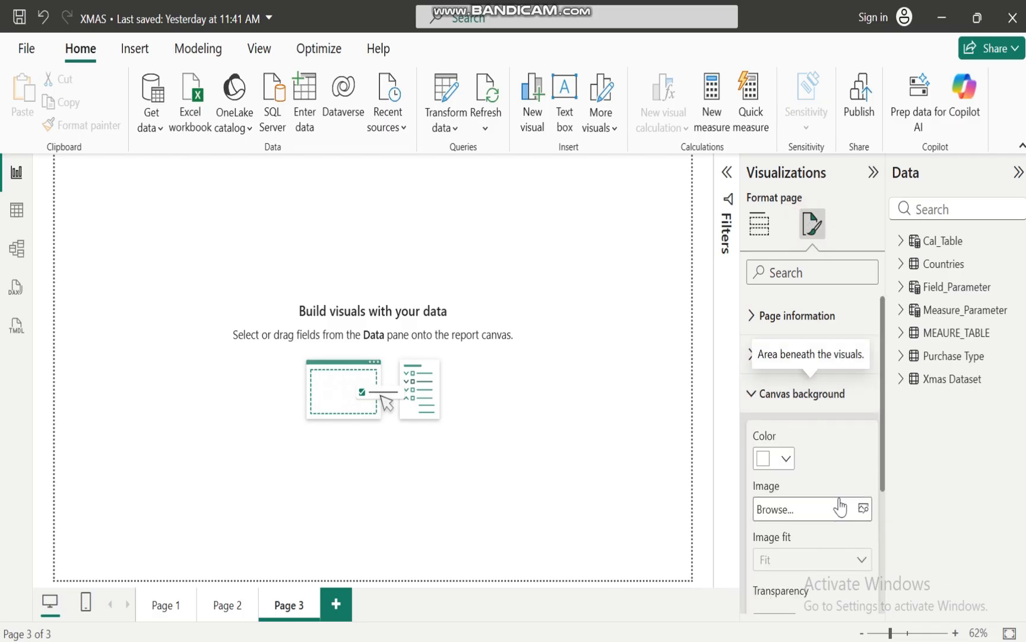
click(869, 509)
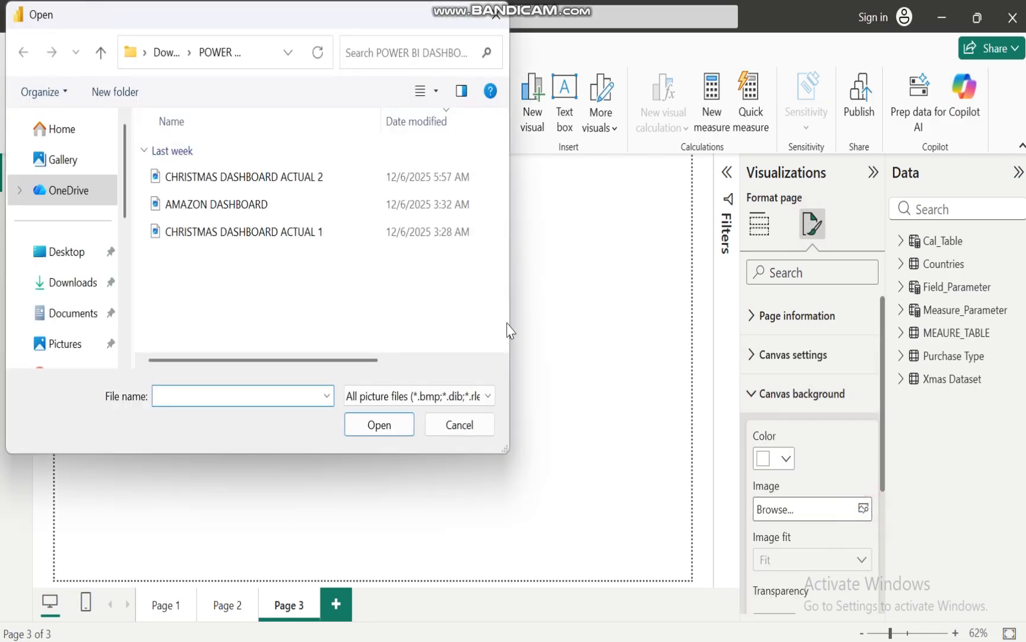
click(258, 179)
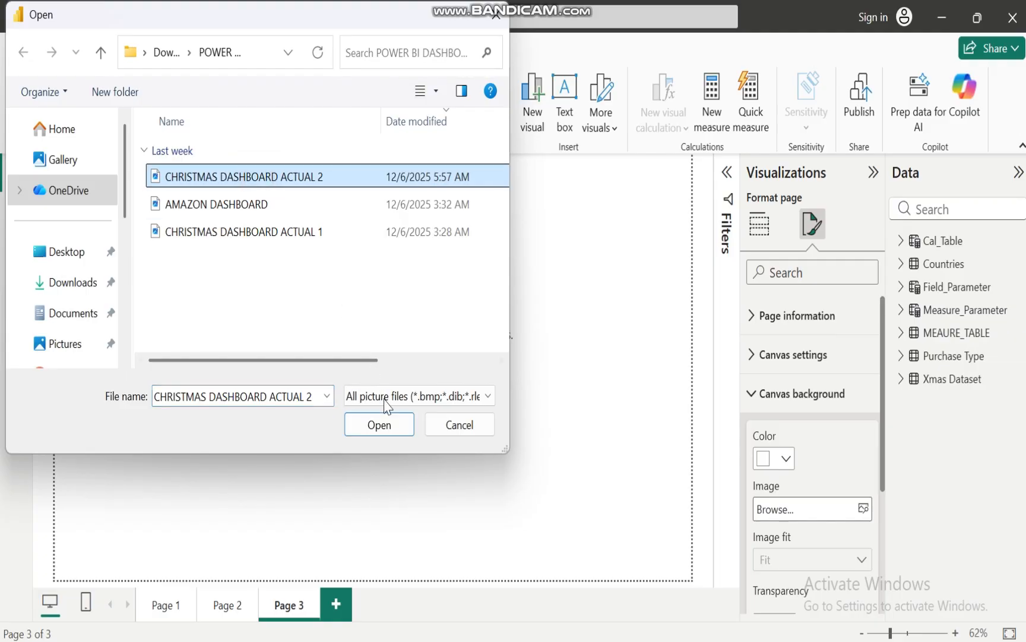
click(383, 424)
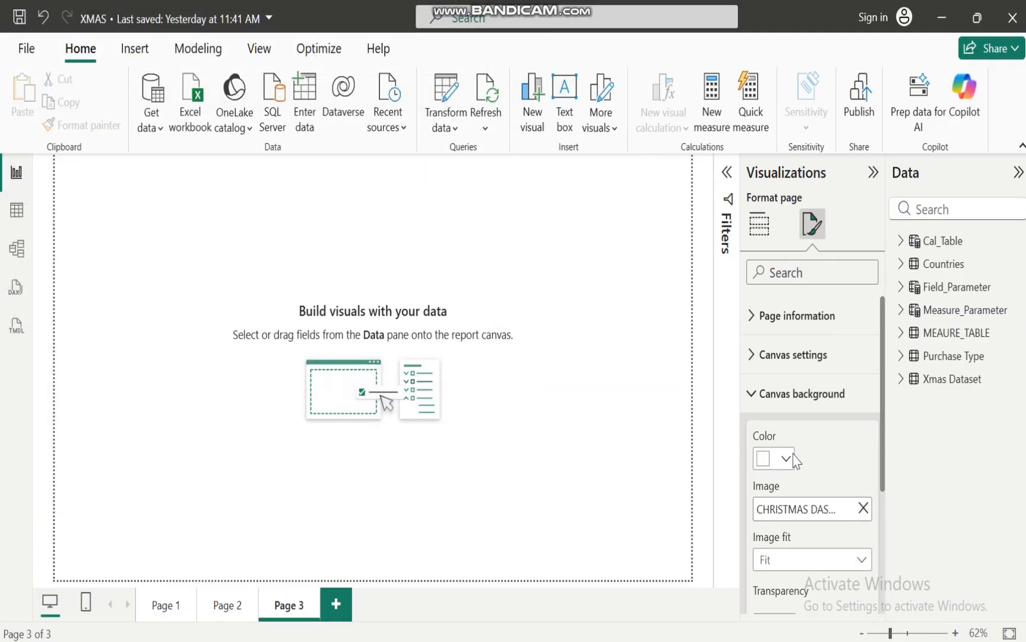
click(880, 415)
drag(881, 416, 772, 467)
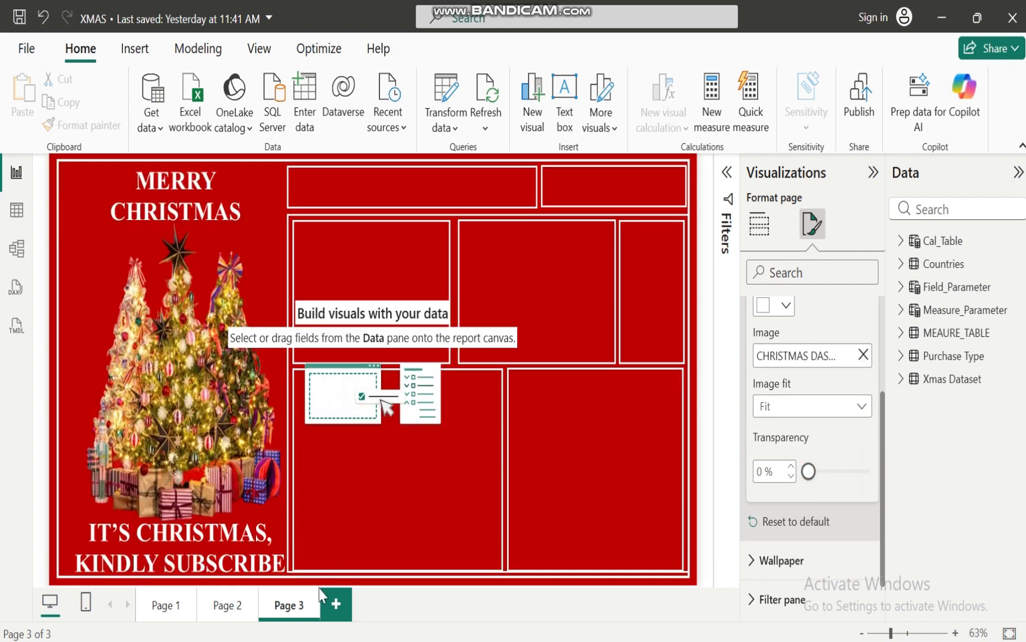
Add a fourth report page with the image CHRISTMAS DASHBOARD ACTUAL 1 as its canvas background at 0% transparency
click(336, 603)
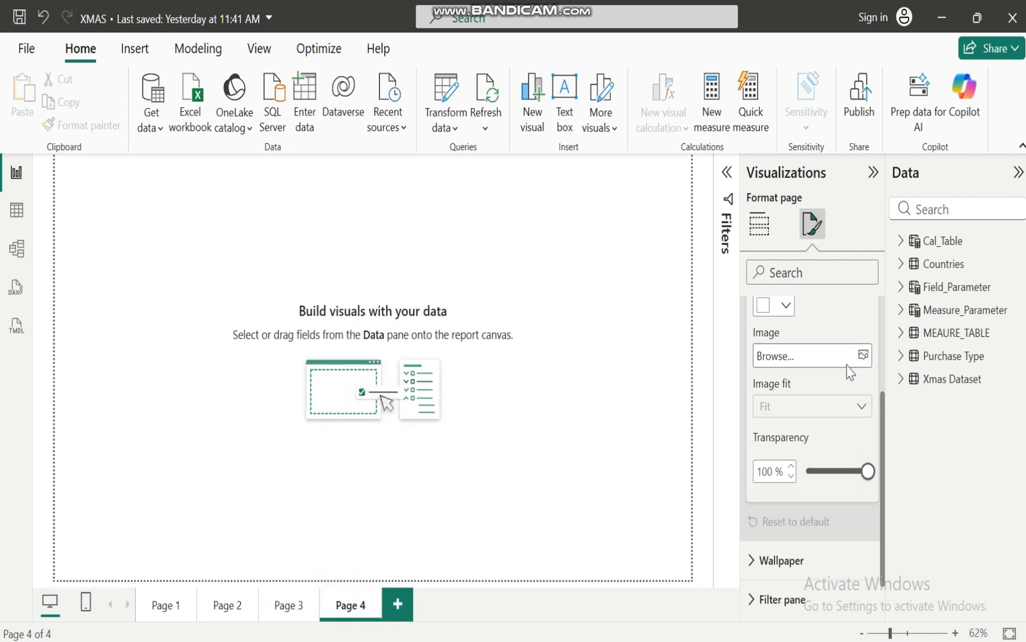
click(863, 355)
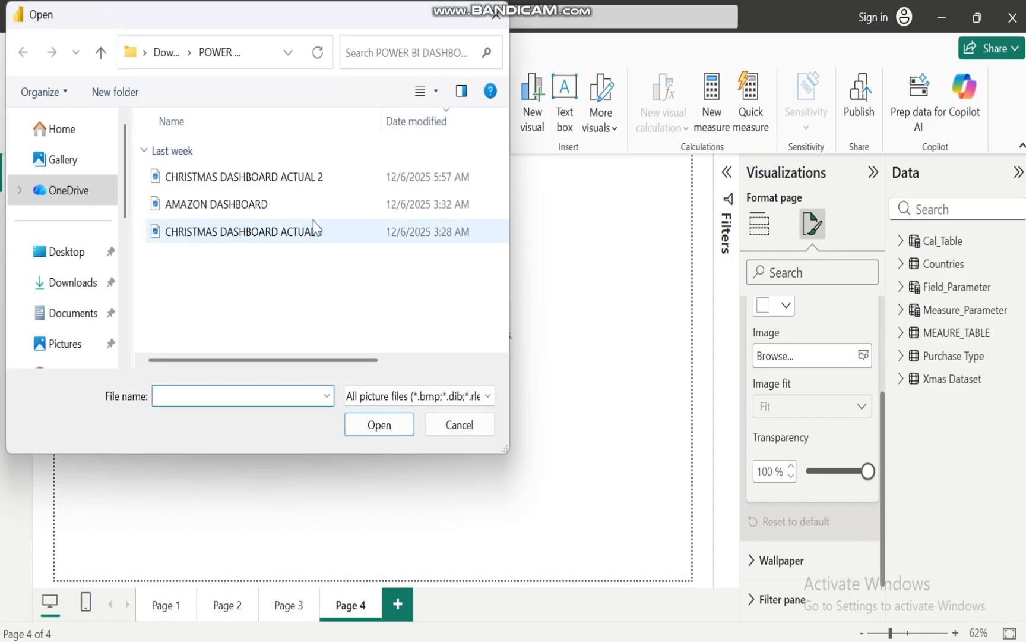
click(300, 231)
click(379, 424)
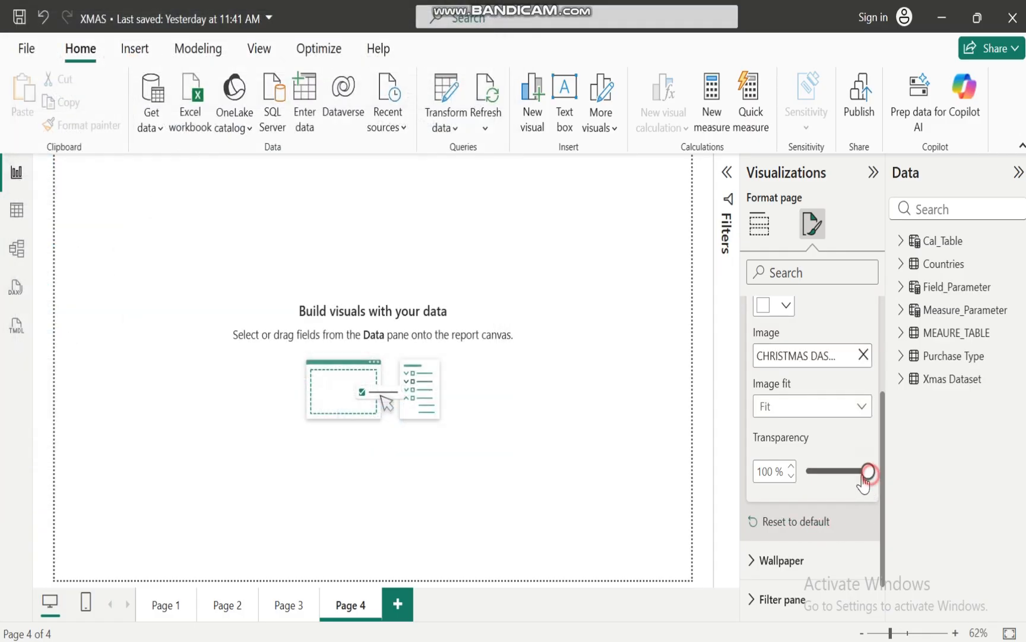
drag(868, 472, 765, 472)
click(441, 438)
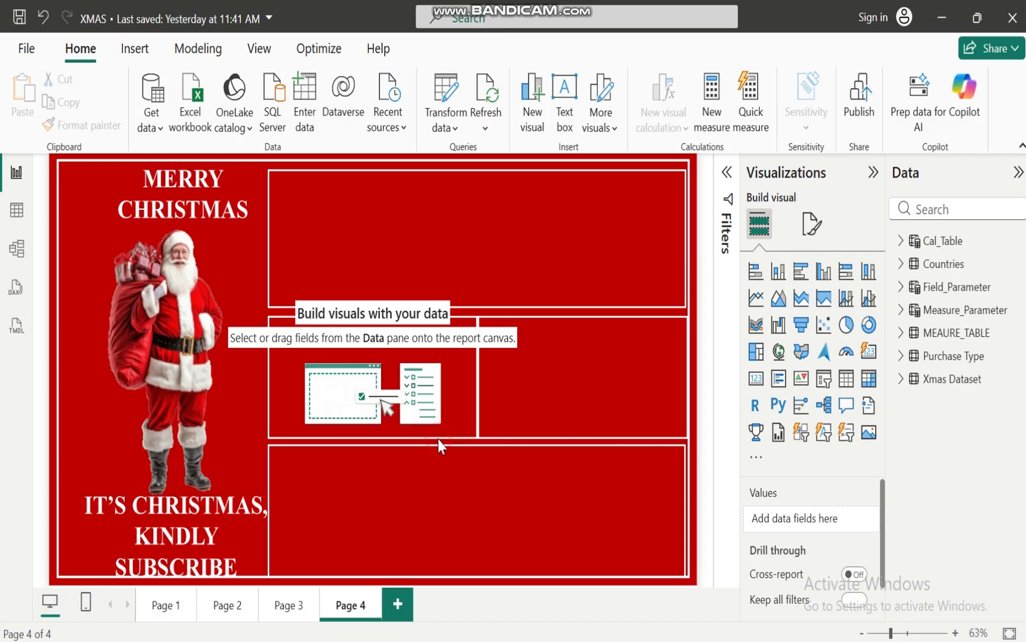
Compare the backgrounds of Page 3 and Page 4, ending on Page 3
click(288, 605)
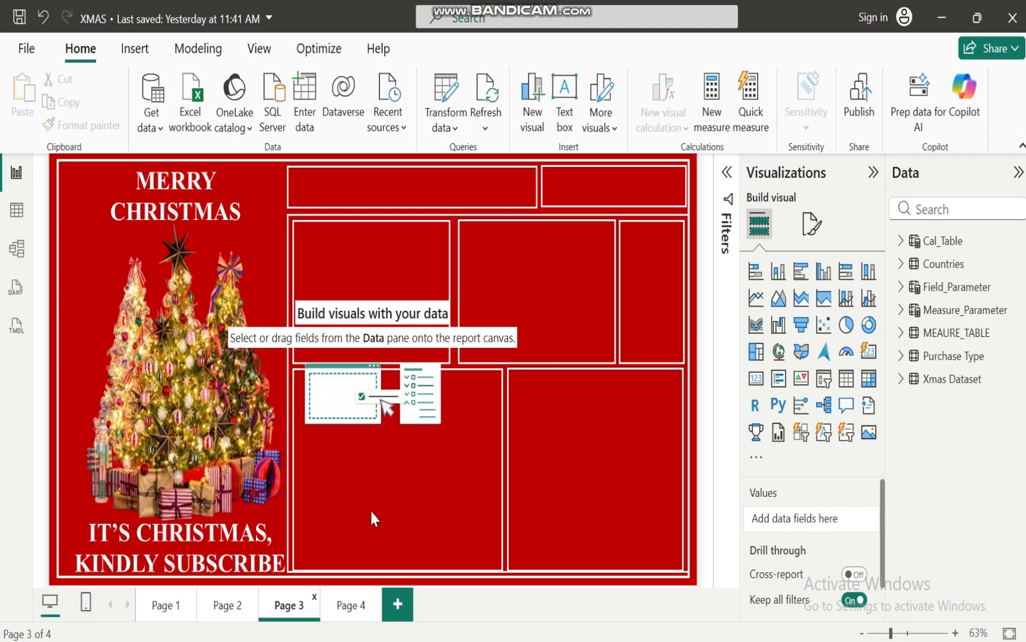
click(338, 610)
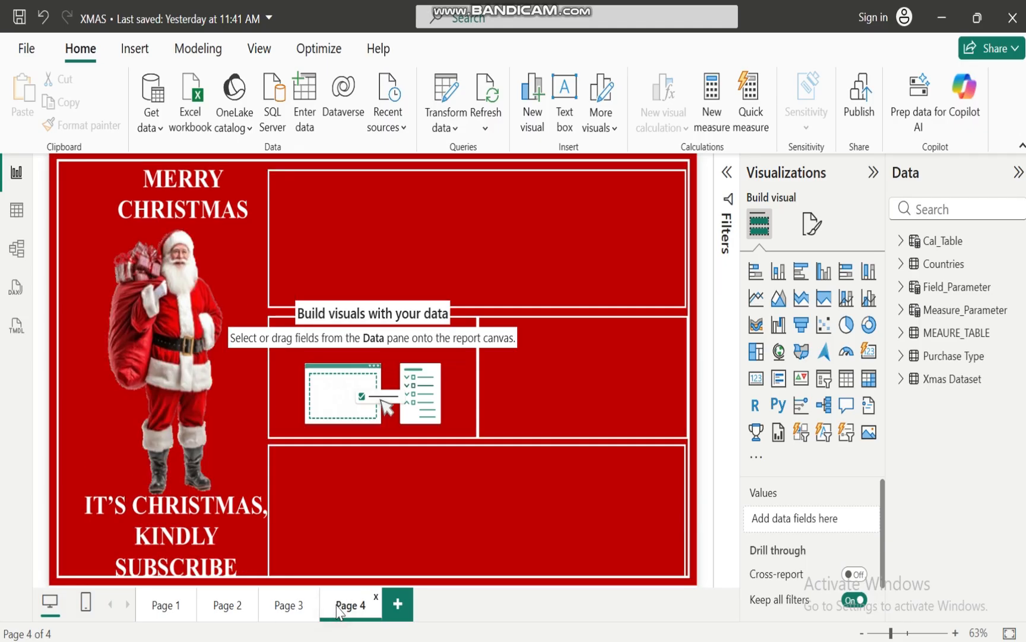
click(286, 605)
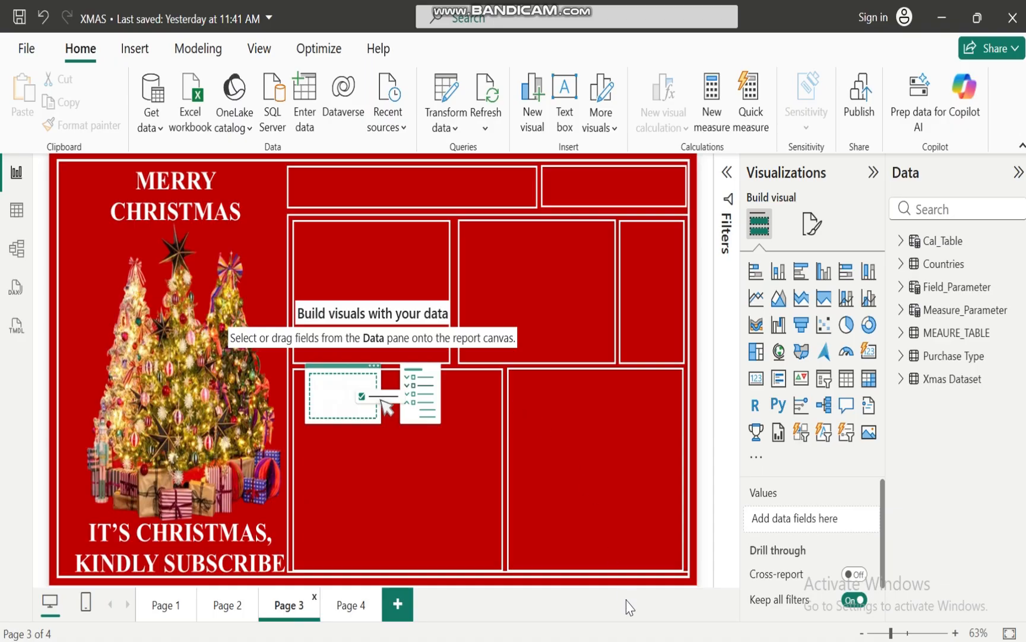
Review the business objective questions in the XMAS BUSINESS CASE ANALYSIS presentation in PowerPoint, and return to Power BI
mouse_move(641, 641)
click(730, 591)
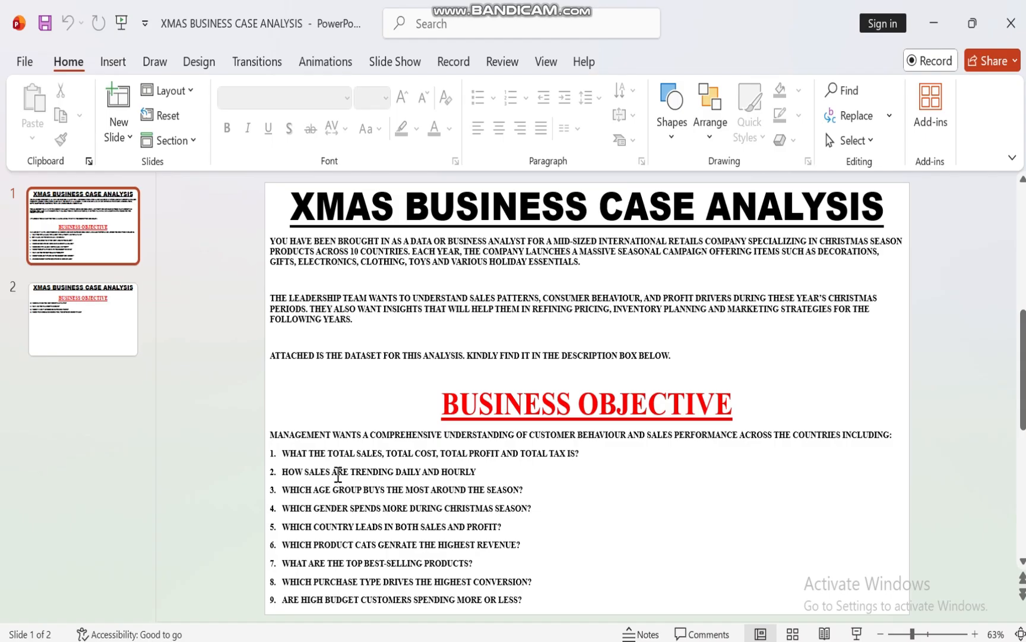
mouse_move(654, 640)
click(637, 634)
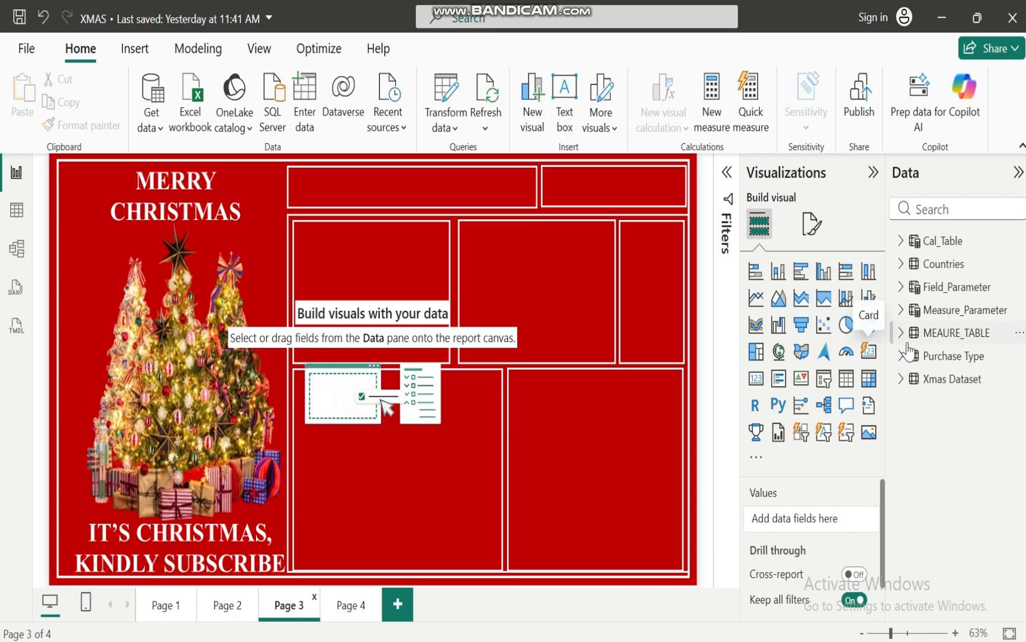
Review the formulas of the Profit, Rev, Tax and TotCost measures in MEAURE_TABLE and the source fields in Xmas Dataset
click(901, 333)
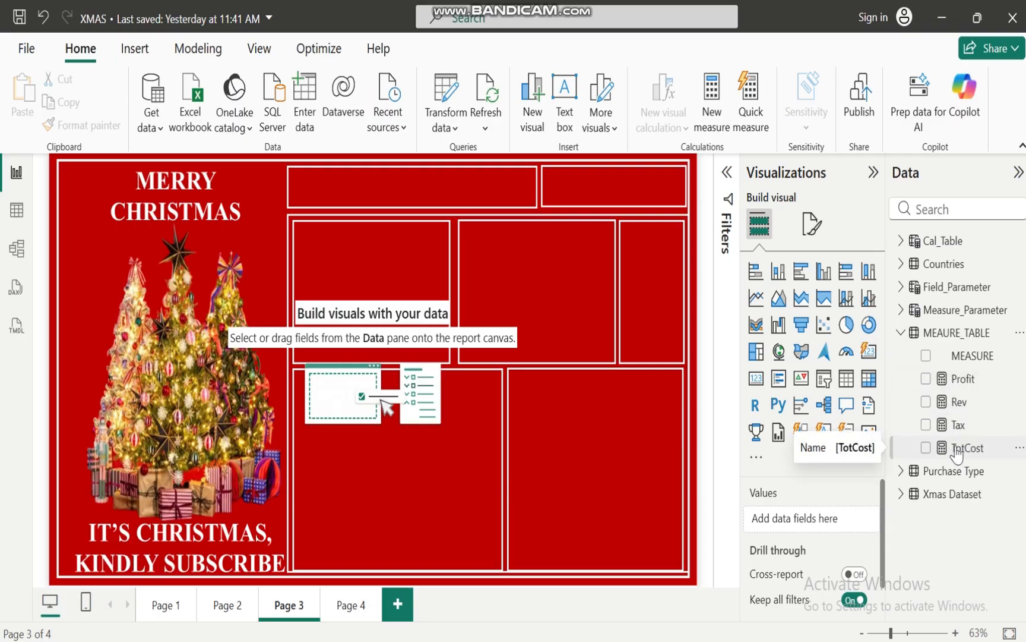
click(961, 378)
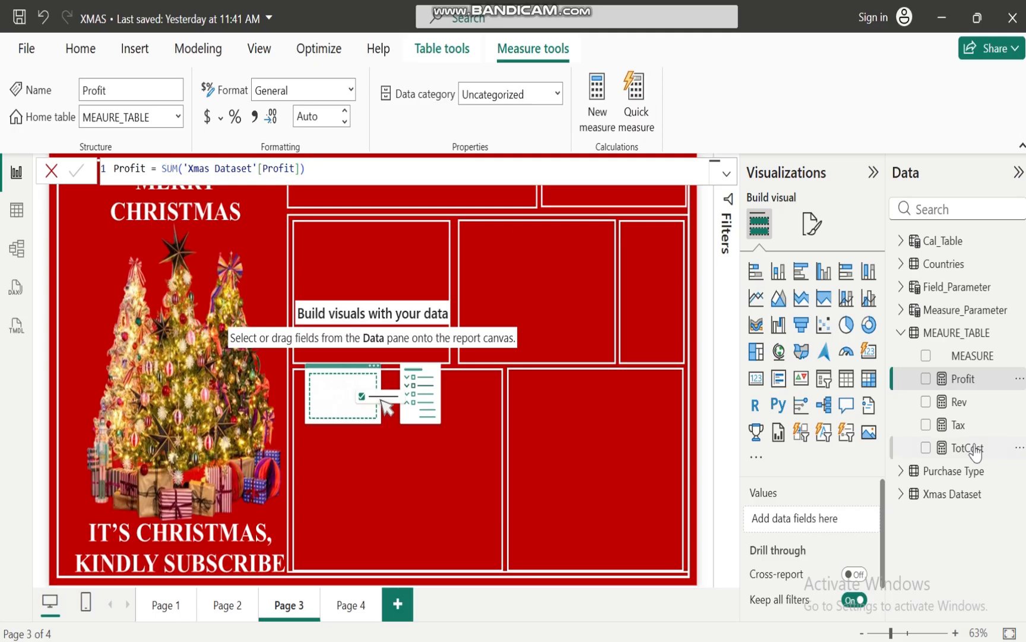
click(901, 494)
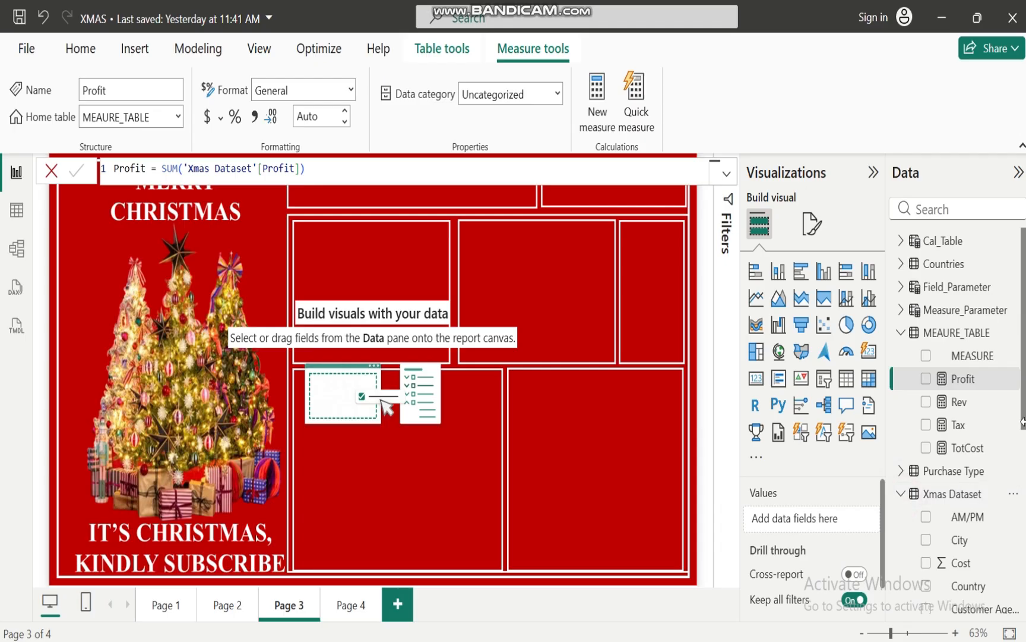
scroll(1023, 405, down, 5)
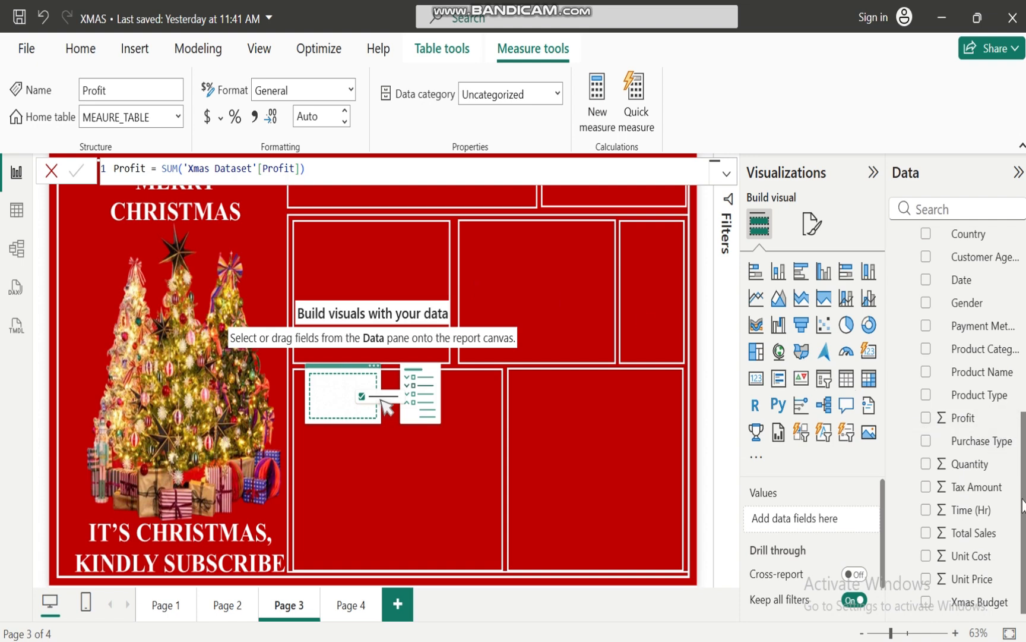
scroll(1023, 504, up, 10)
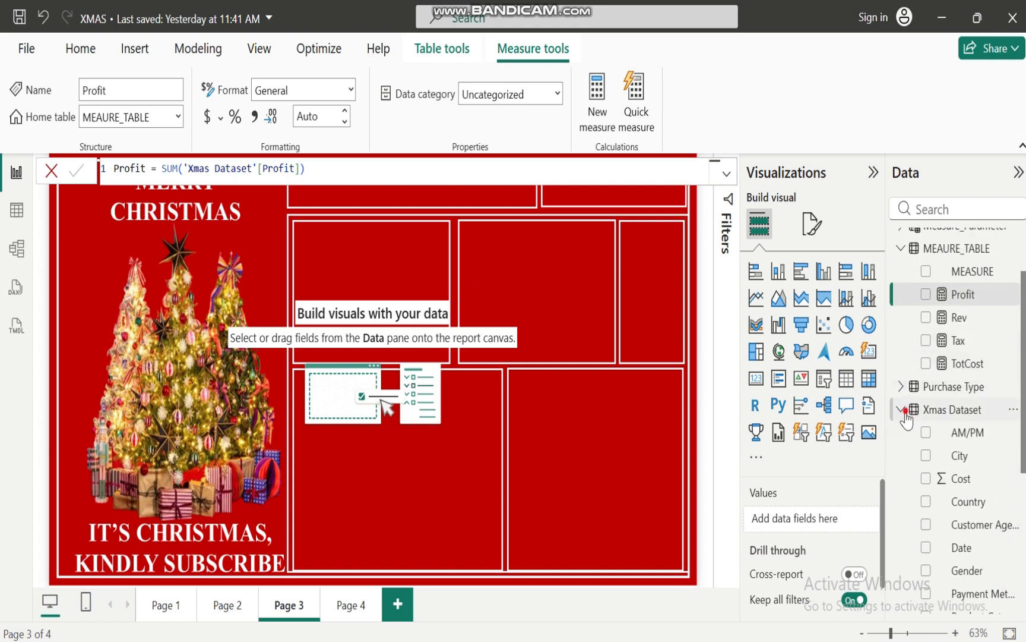
click(903, 410)
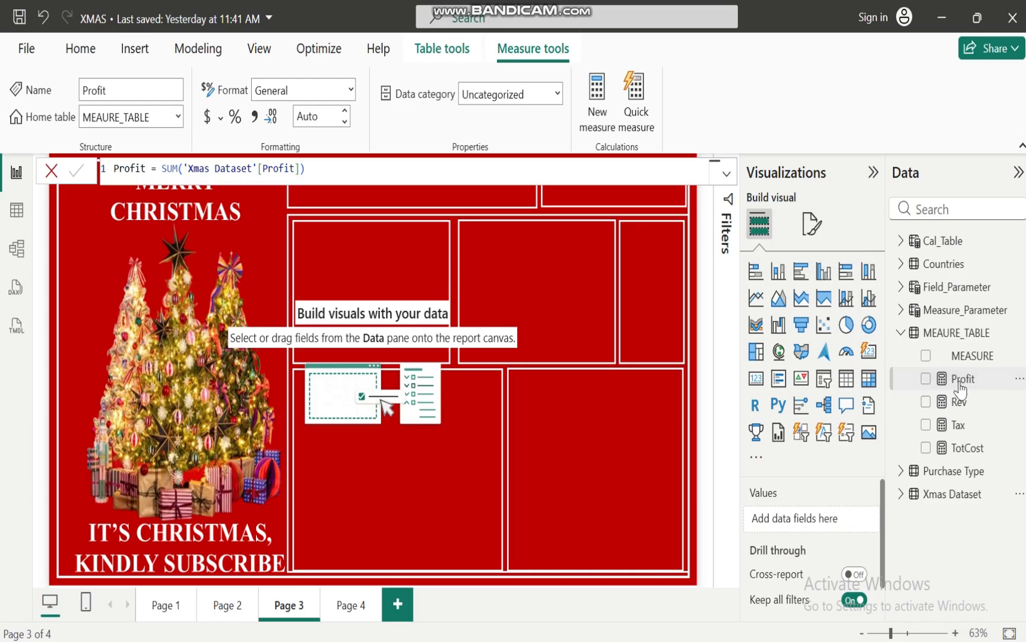
click(959, 409)
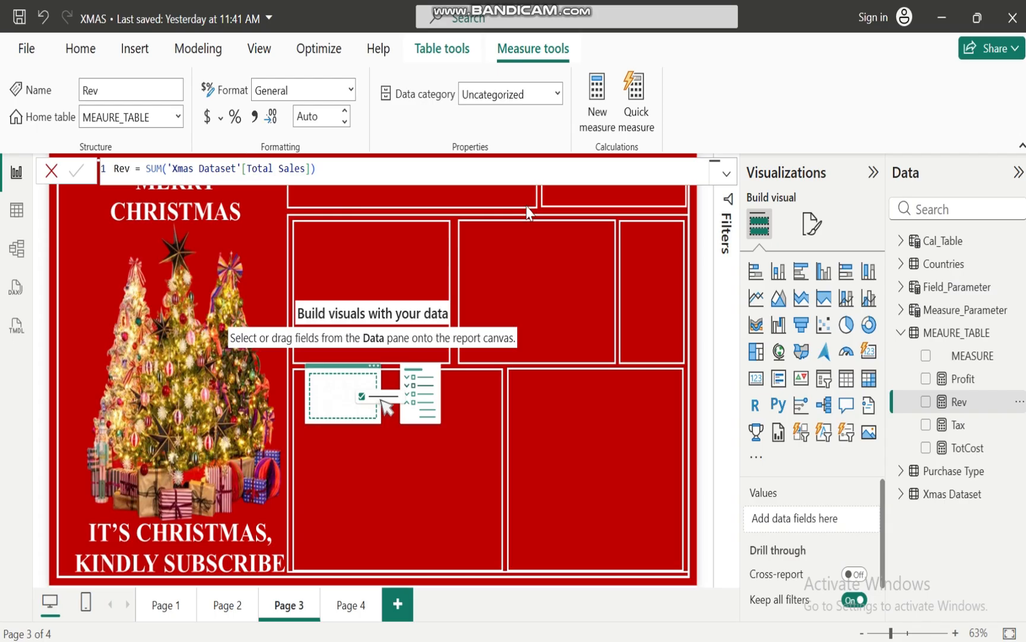
click(953, 427)
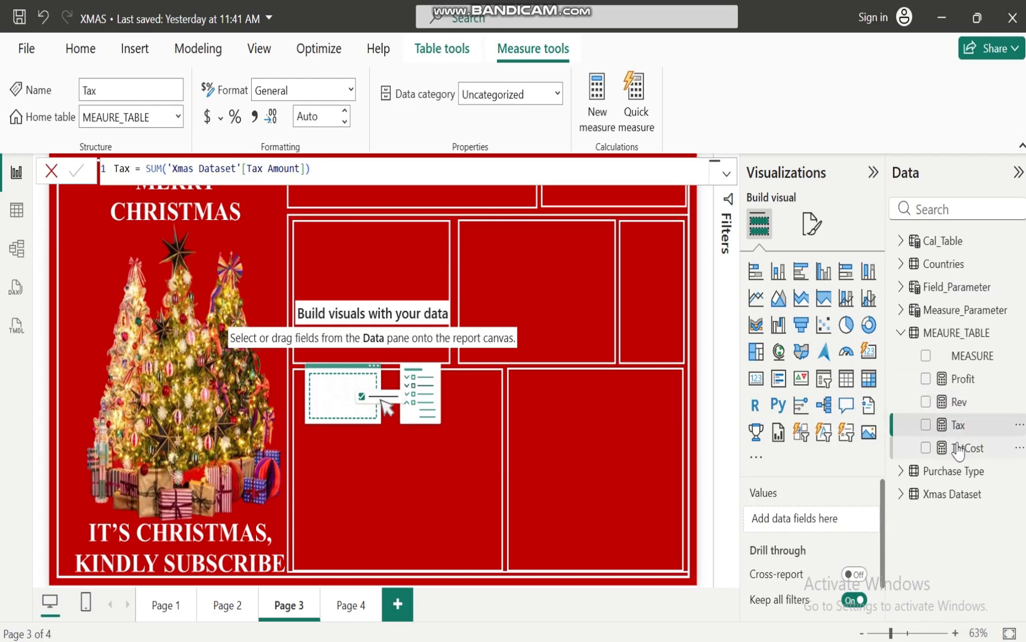
click(957, 446)
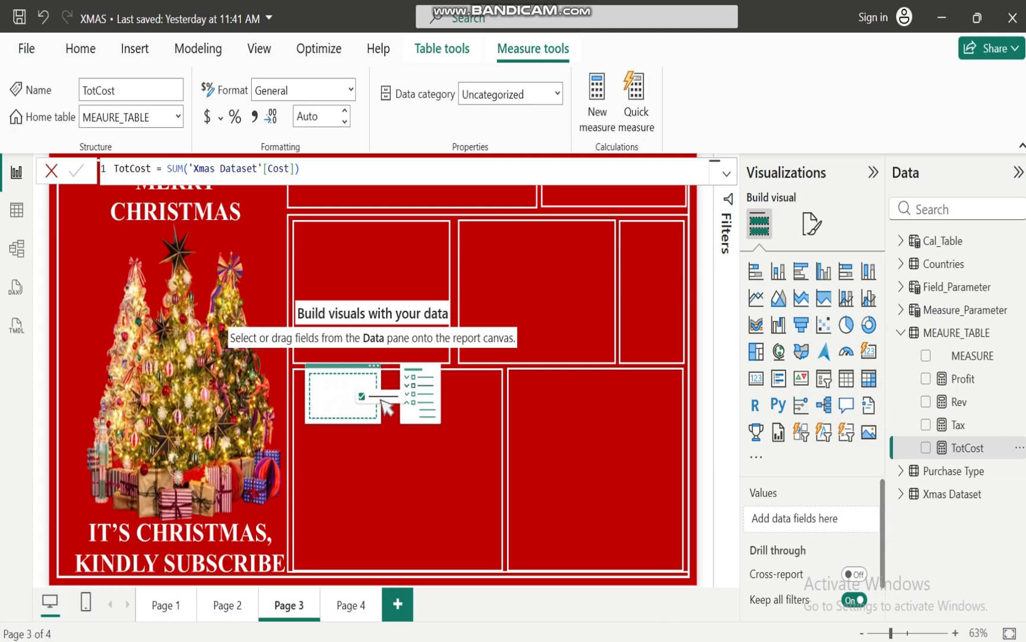
mouse_move(641, 641)
mouse_move(743, 579)
click(590, 435)
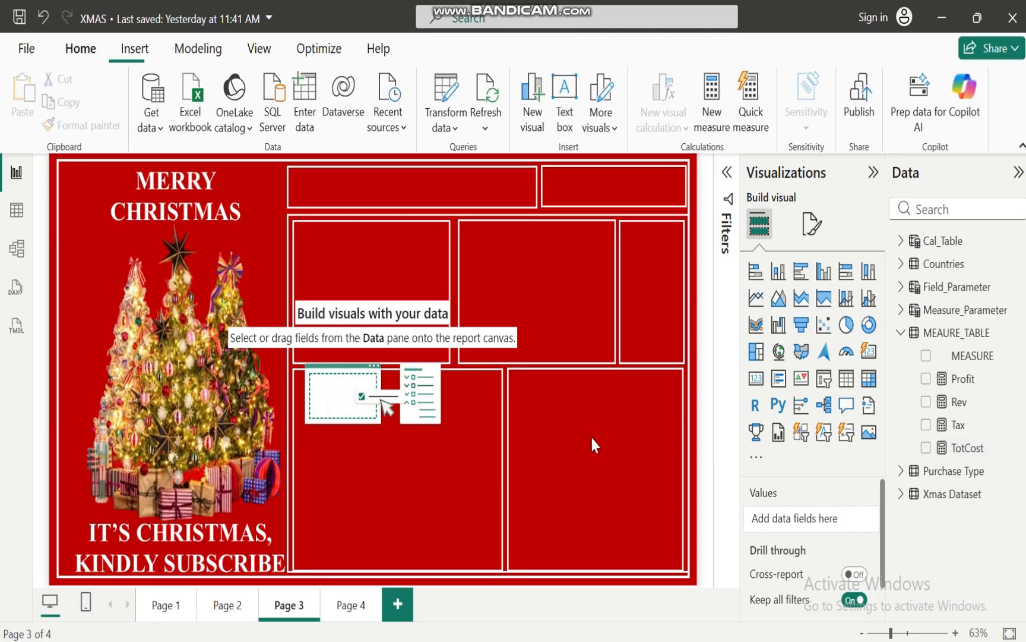
Add a card visual to Page 3 showing the Profit, Rev, Tax and TotCost measures
click(927, 379)
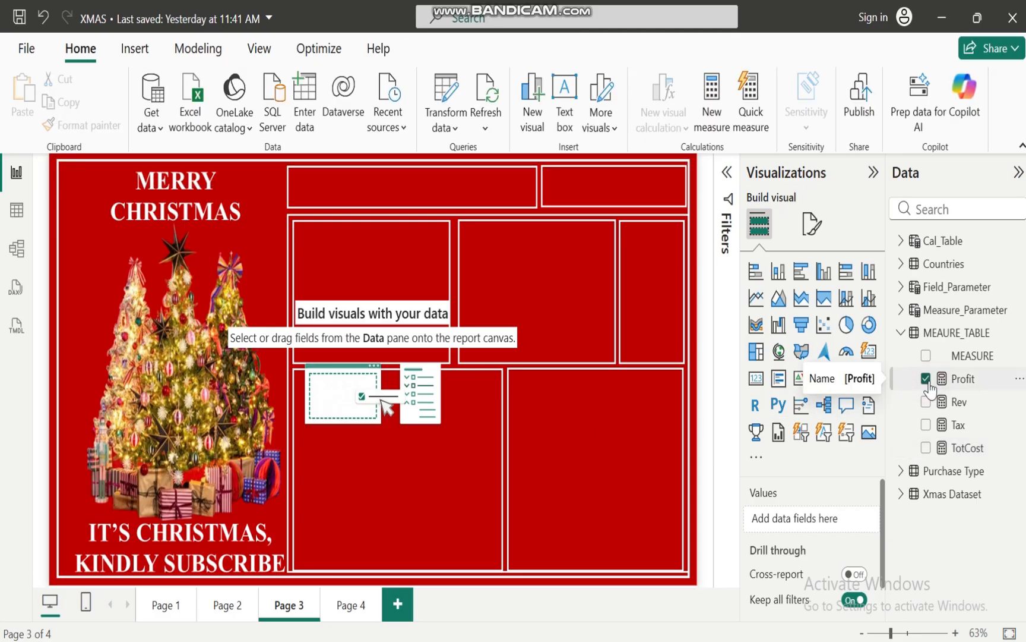
click(926, 402)
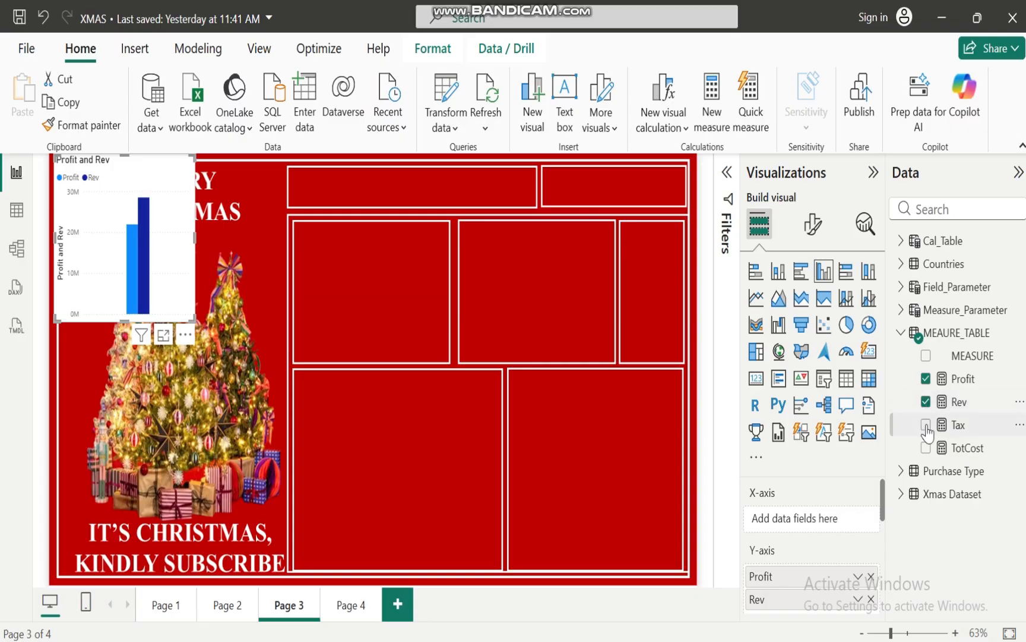
click(926, 425)
click(926, 448)
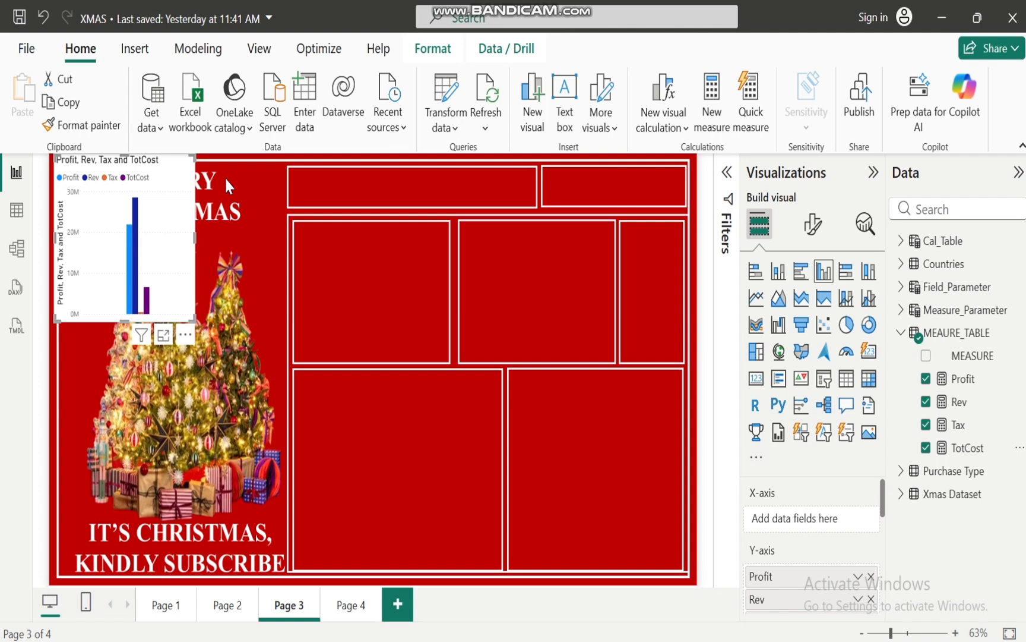
click(868, 352)
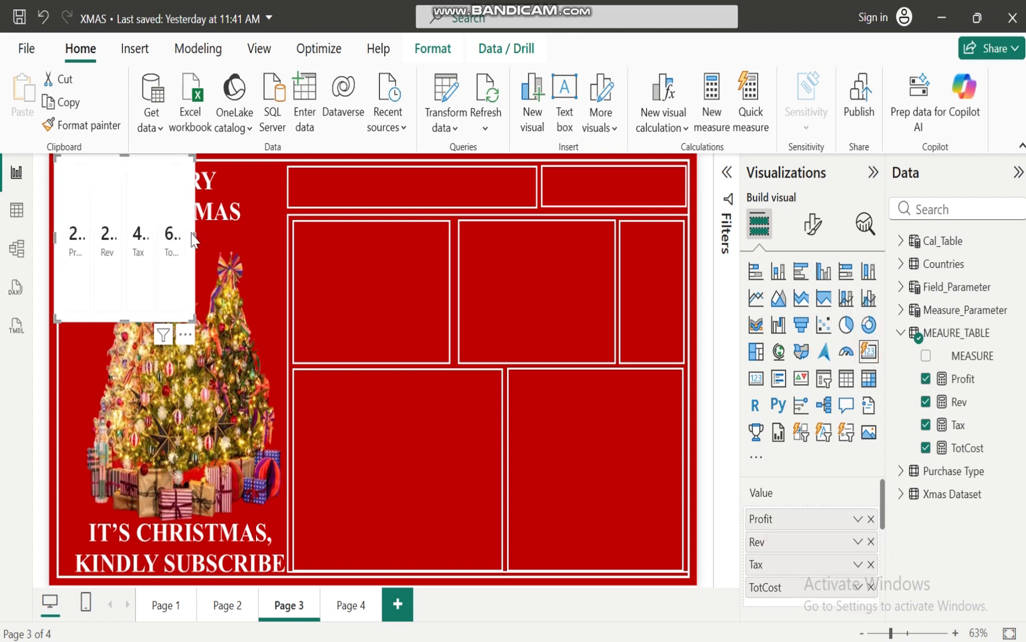
Resize the card visual into a wide, short strip and move it toward the long header box of the background
drag(195, 238, 447, 243)
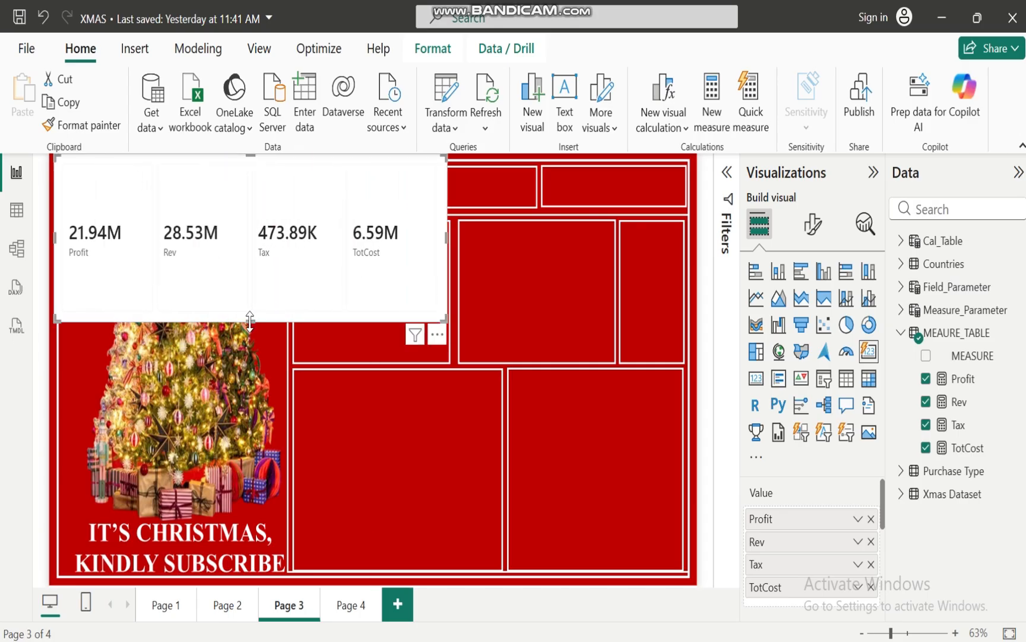
drag(254, 317, 287, 201)
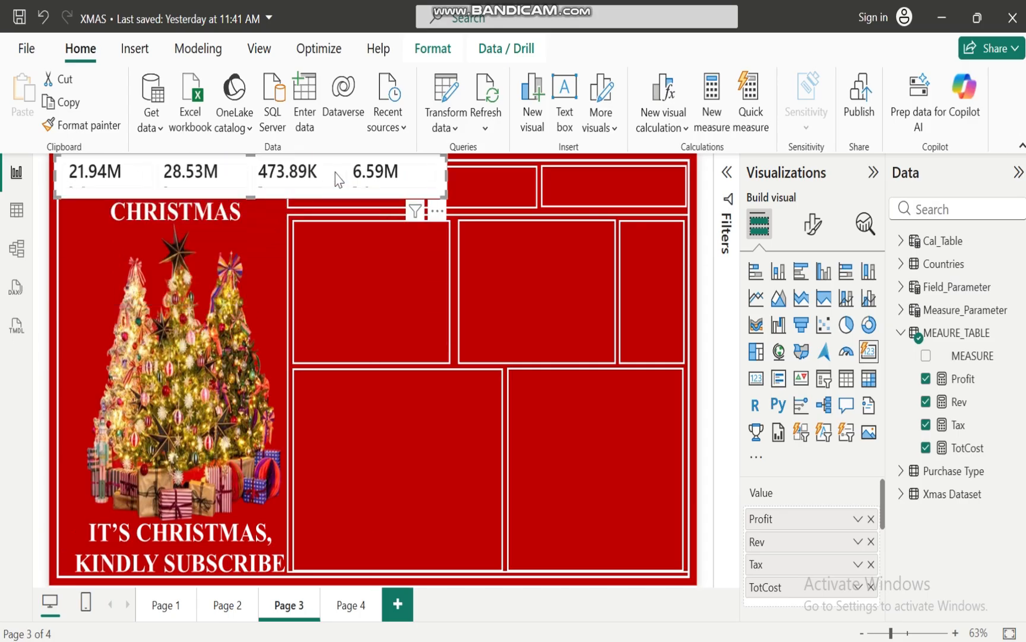
drag(336, 174, 424, 196)
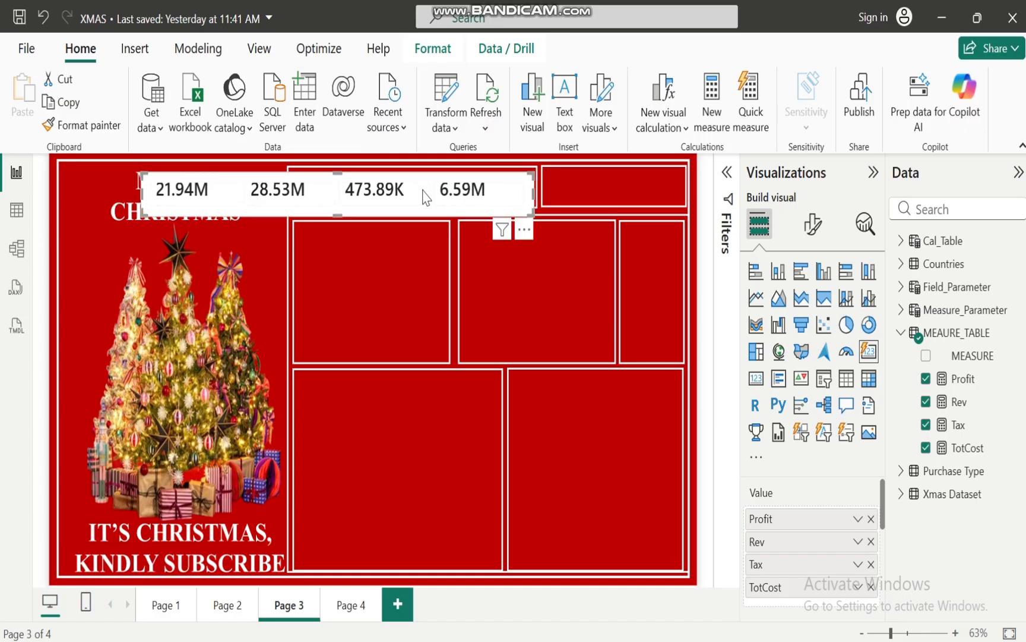
In the card visual's multi-card layout, turn off the background and set the horizontal gap to 0 px
click(815, 225)
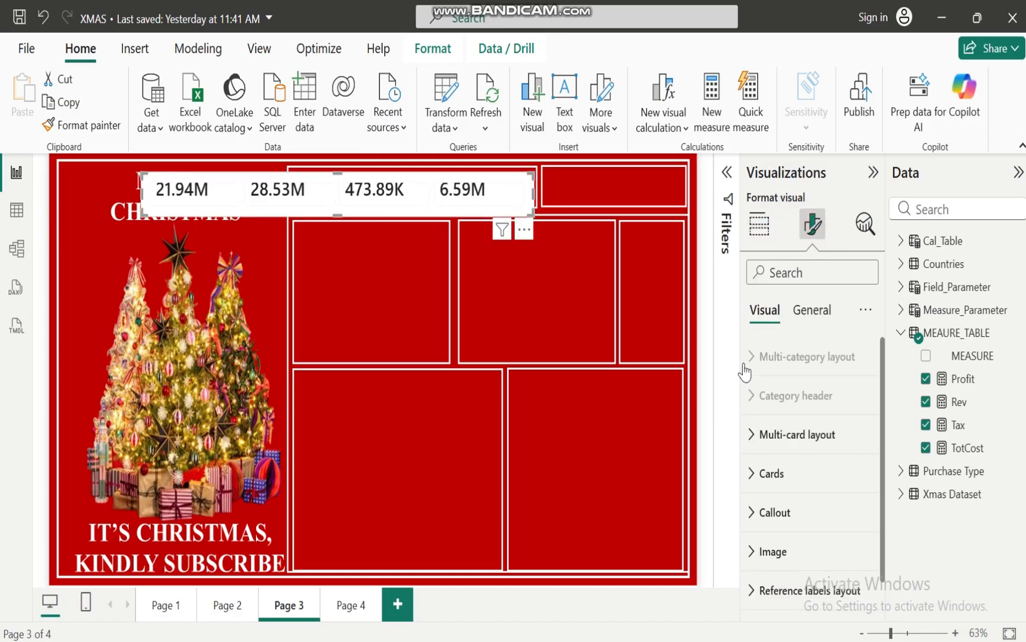
click(754, 434)
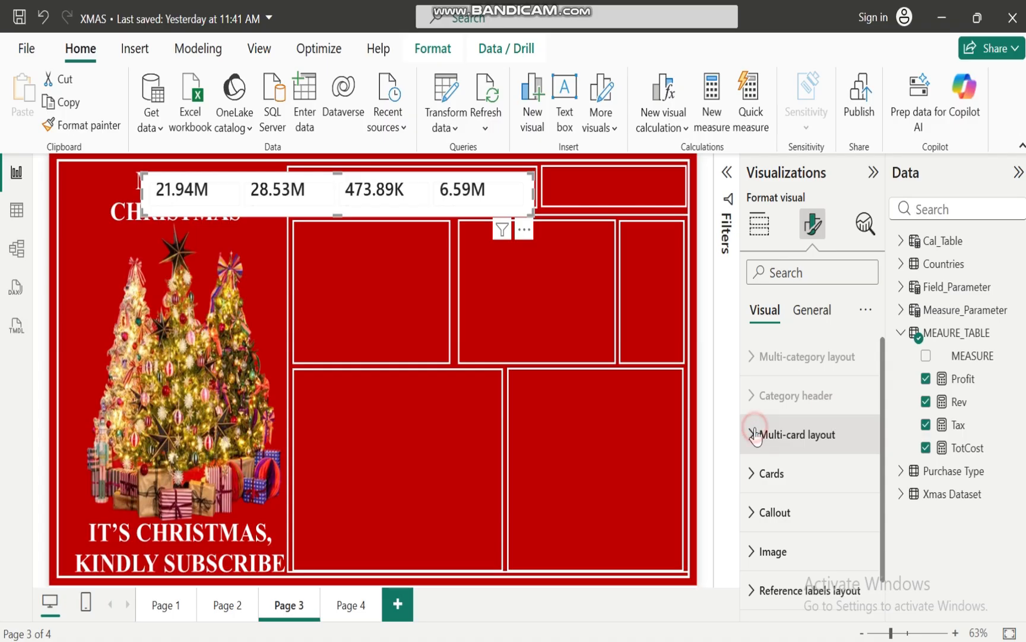
drag(885, 384, 888, 510)
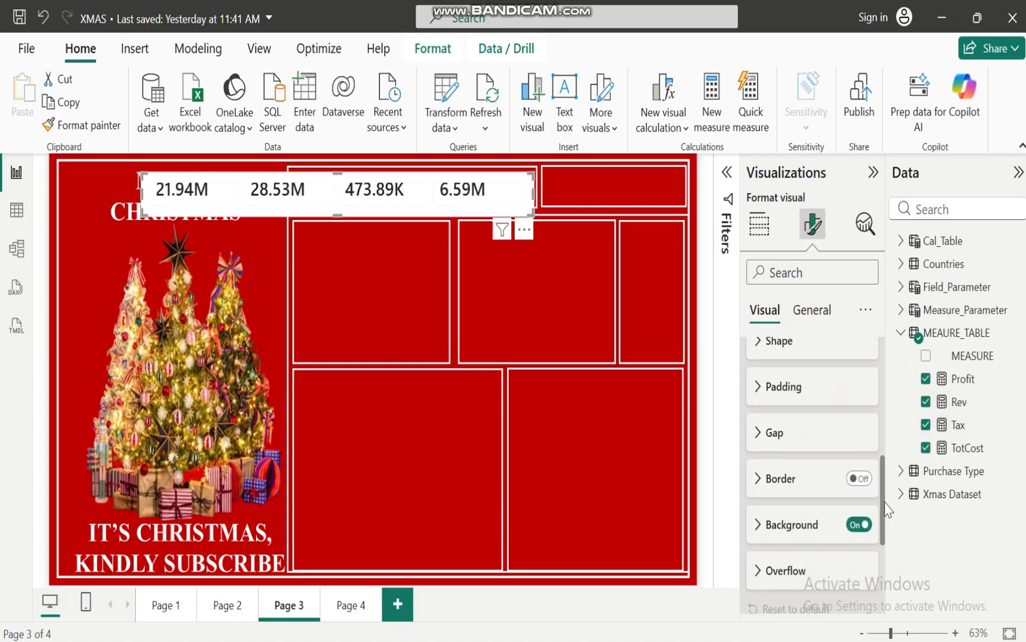
click(766, 434)
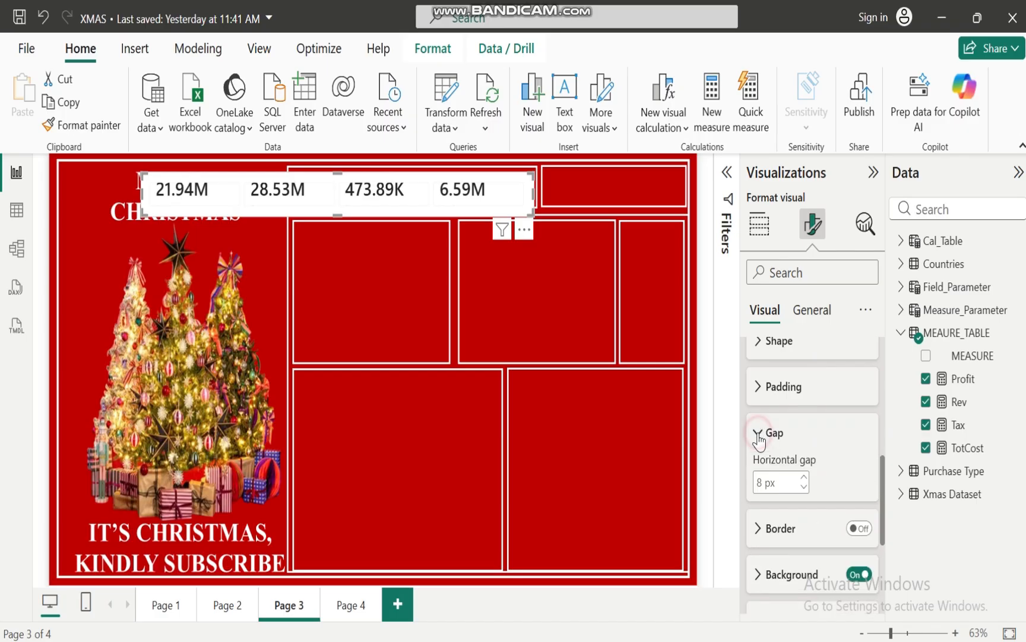
click(858, 575)
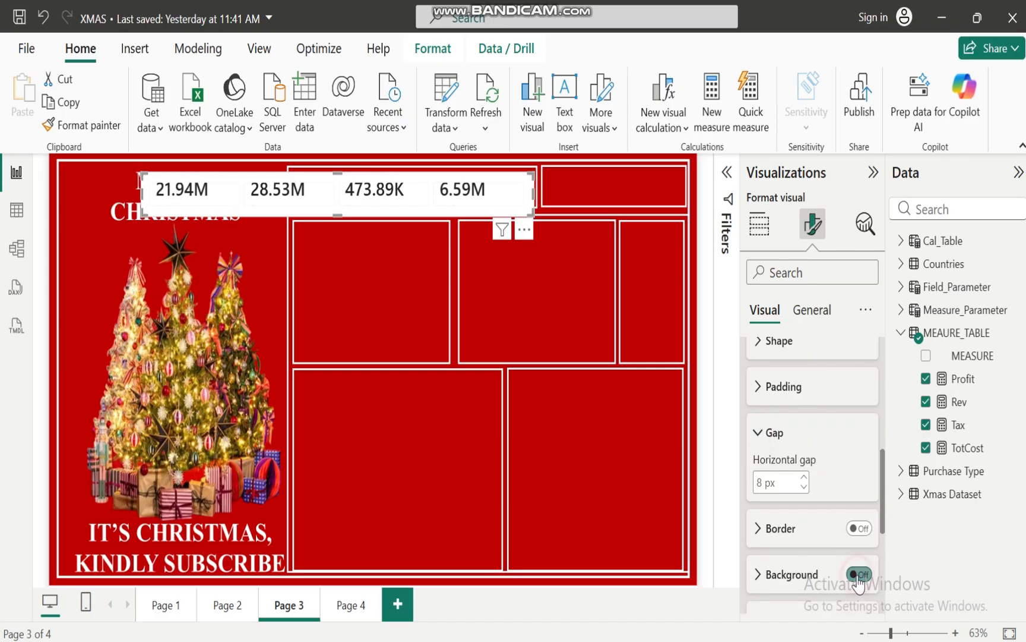
click(805, 488)
click(805, 488)
click(805, 487)
click(805, 488)
click(805, 488)
click(805, 488)
click(805, 488)
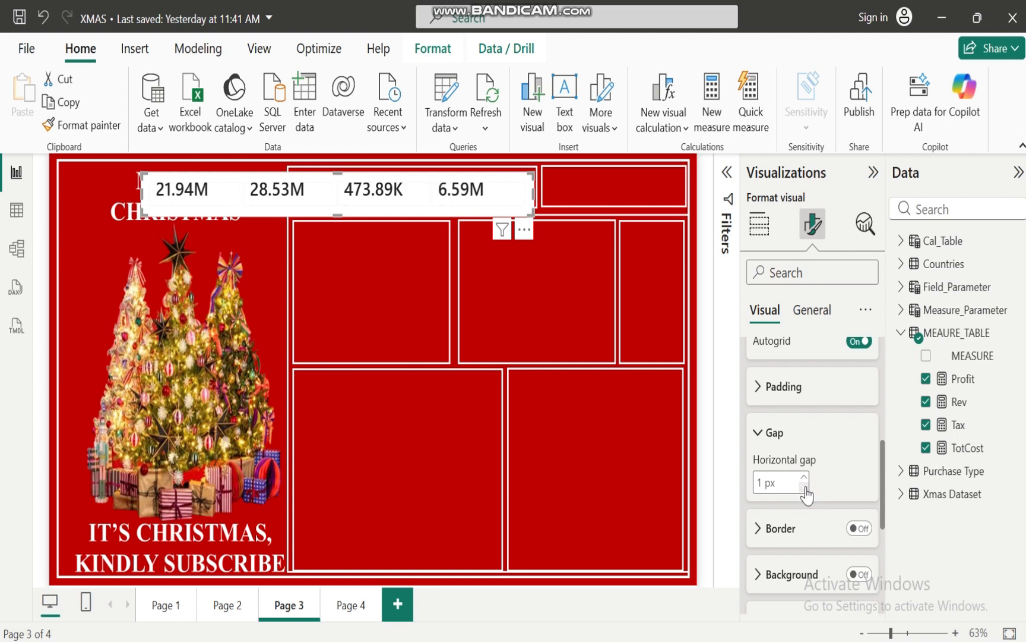
click(805, 488)
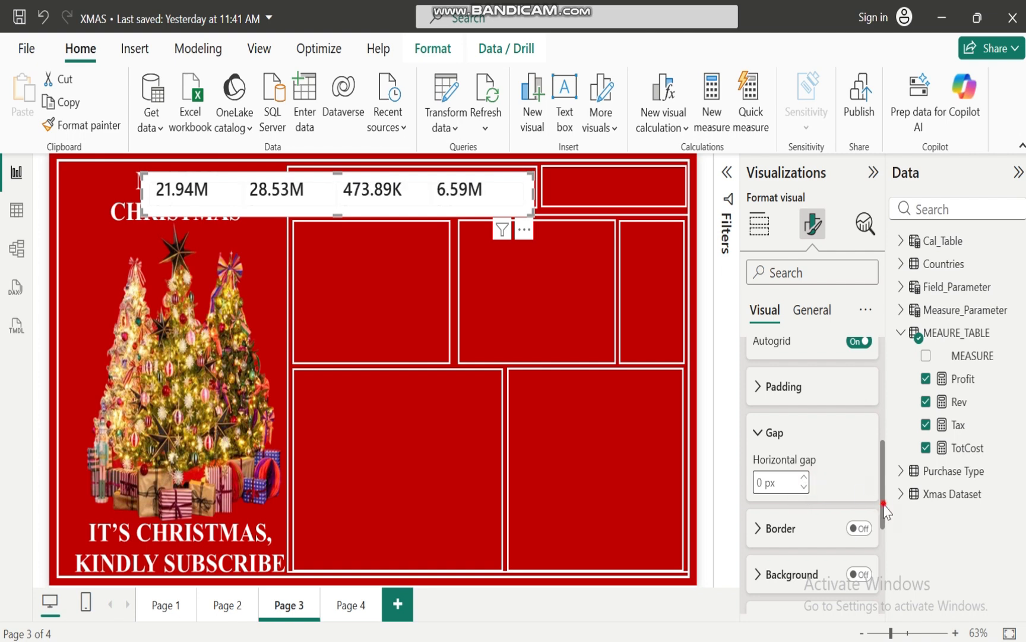
drag(884, 506, 868, 455)
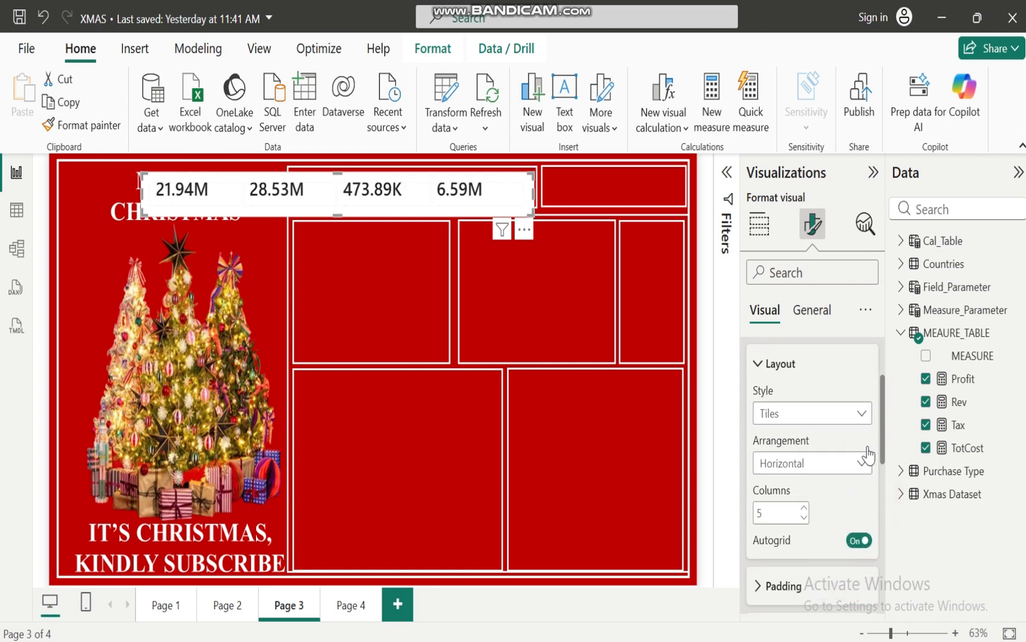
scroll(869, 454, up, 3)
click(749, 434)
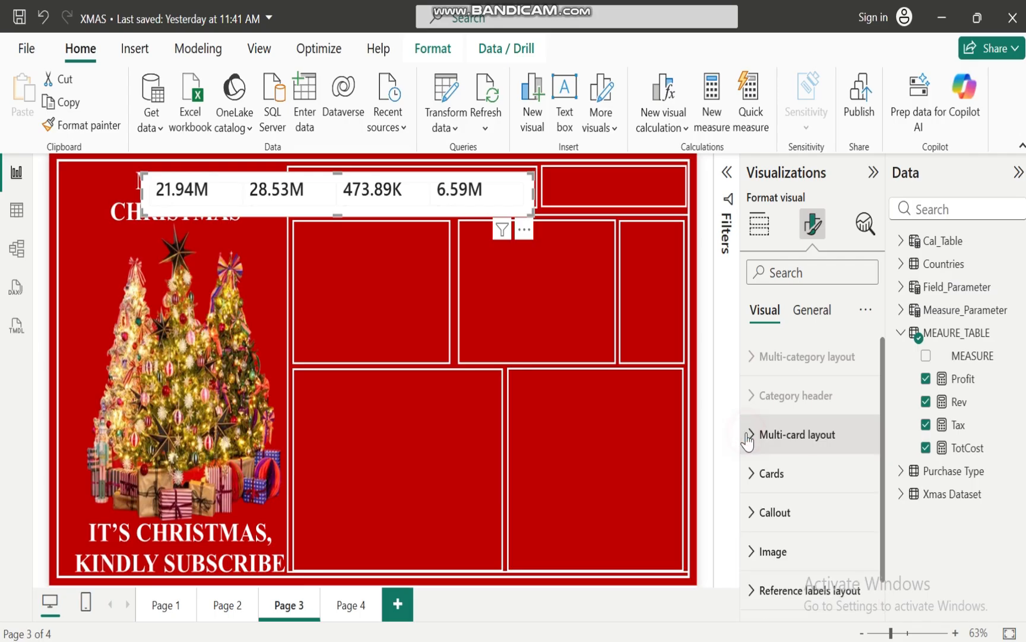
Turn off the border, divider and background for all cards in the card visual
click(751, 475)
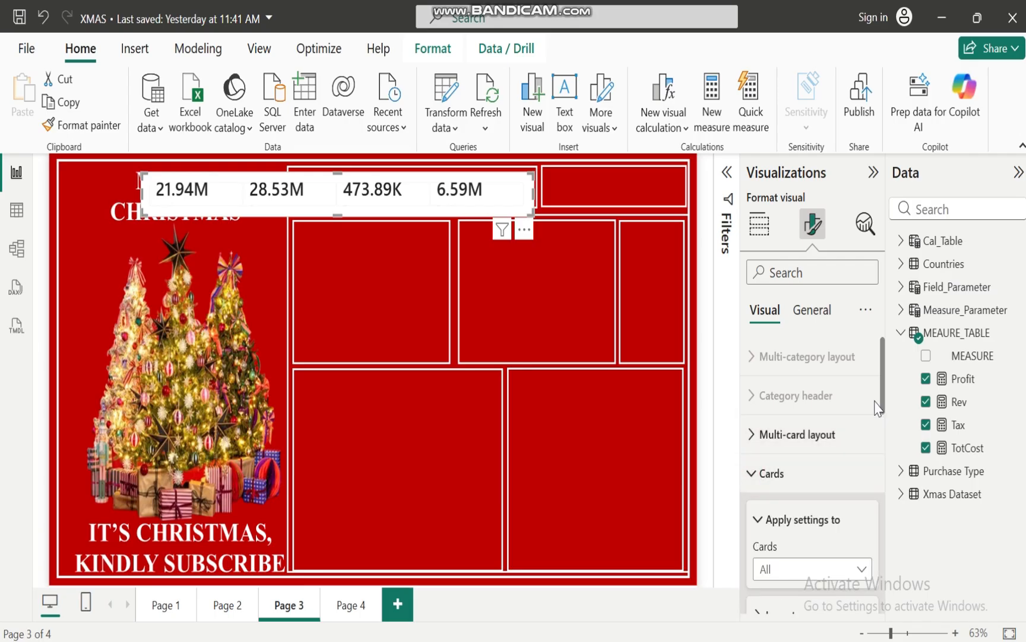
scroll(882, 434, down, 5)
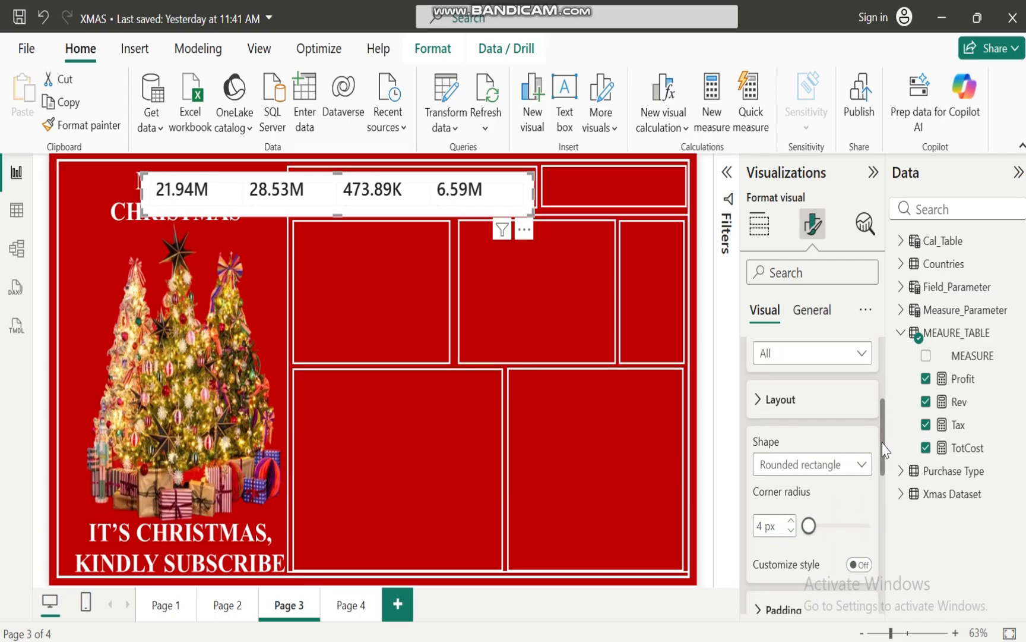
drag(886, 450, 888, 478)
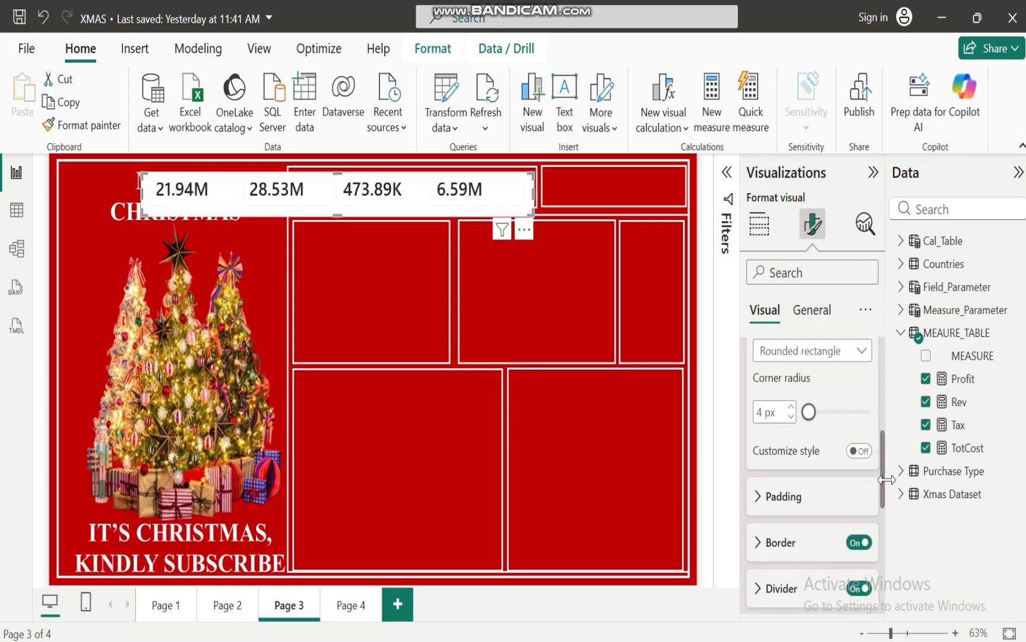
scroll(886, 479, down, 3)
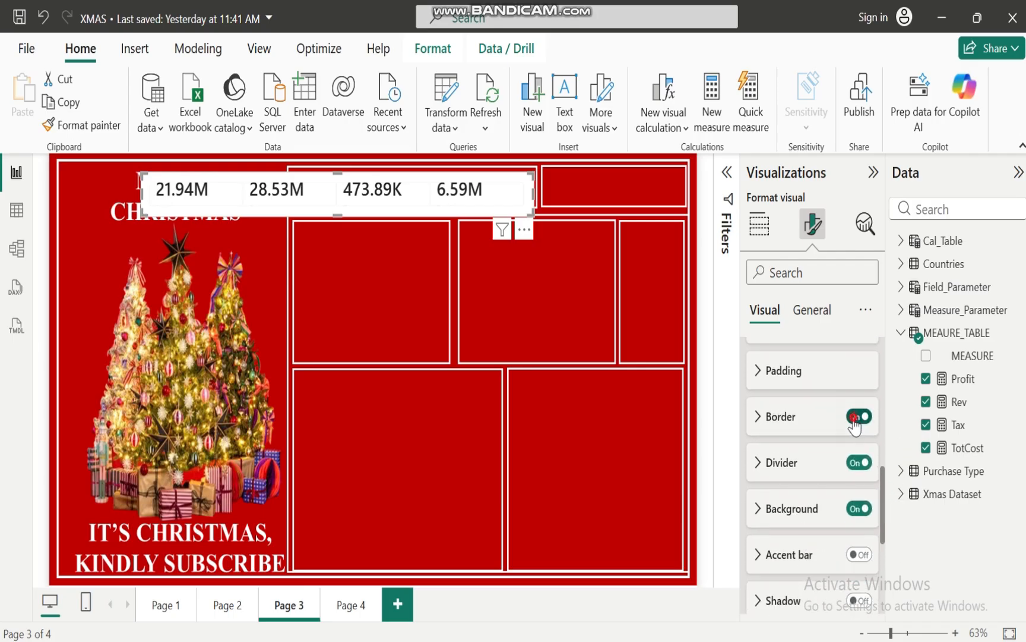
click(854, 418)
click(856, 463)
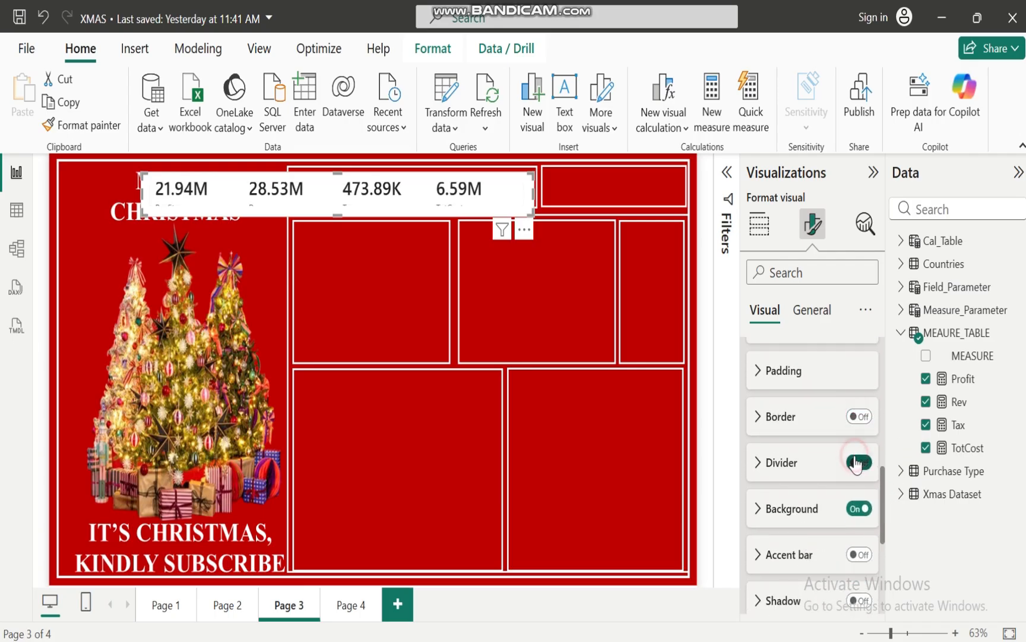
click(855, 510)
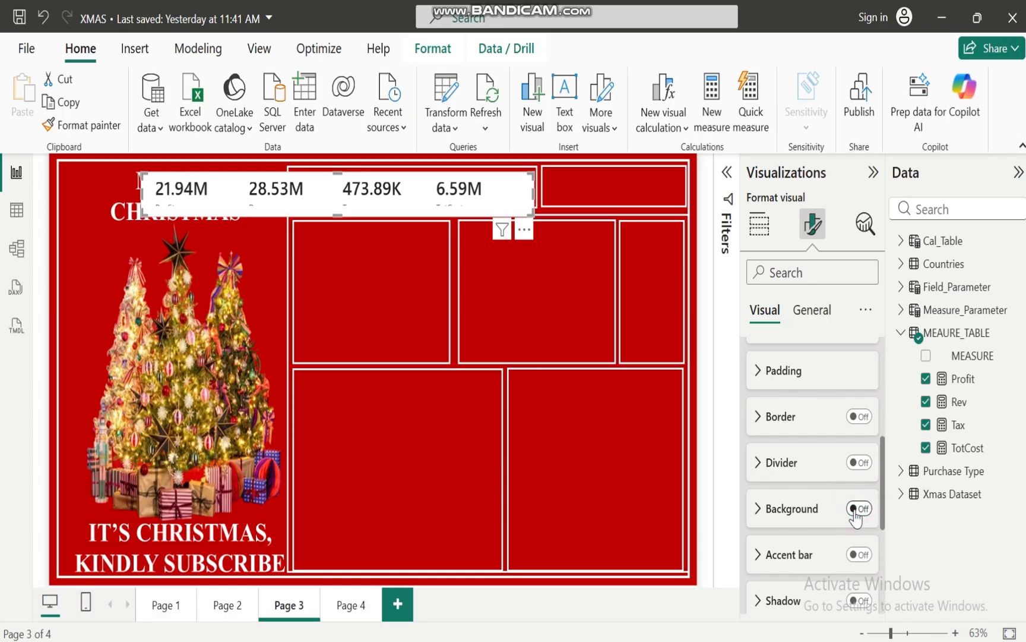
drag(883, 512, 883, 419)
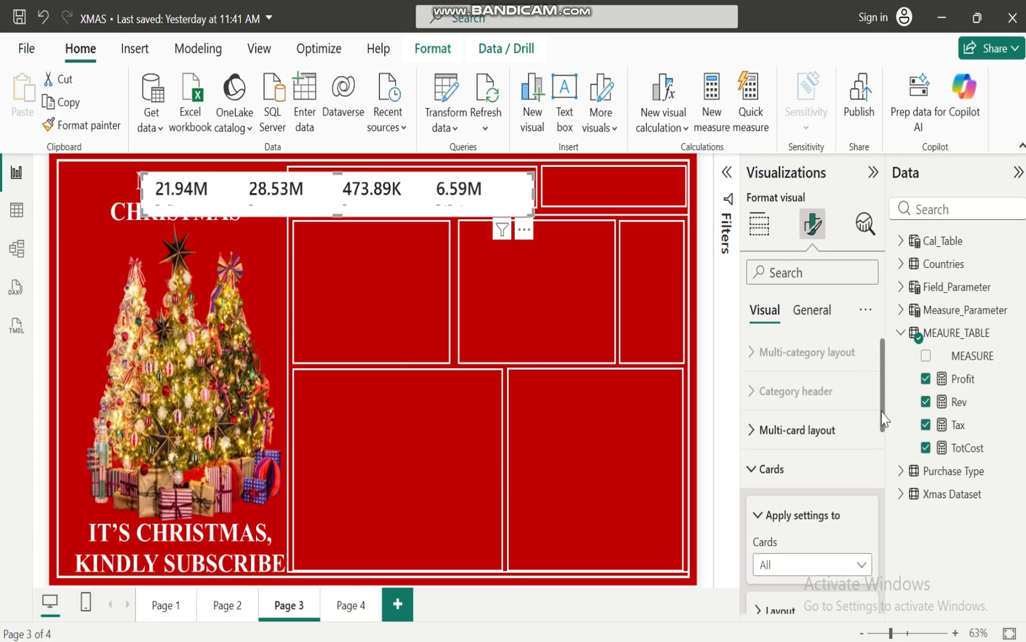
click(752, 469)
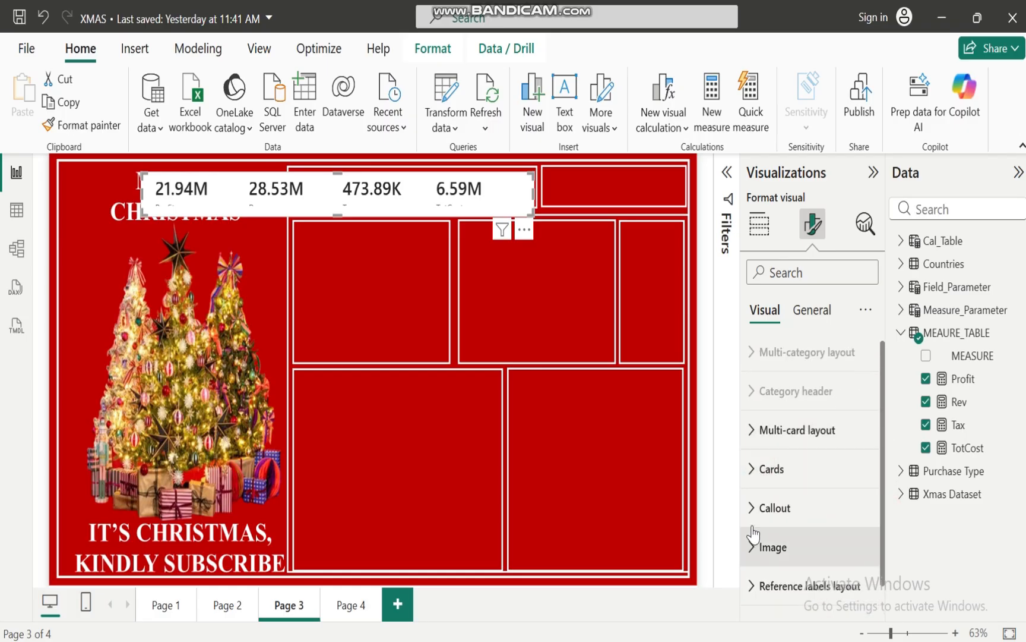
Make the callout values of all cards bold and set their font size to 15
click(750, 508)
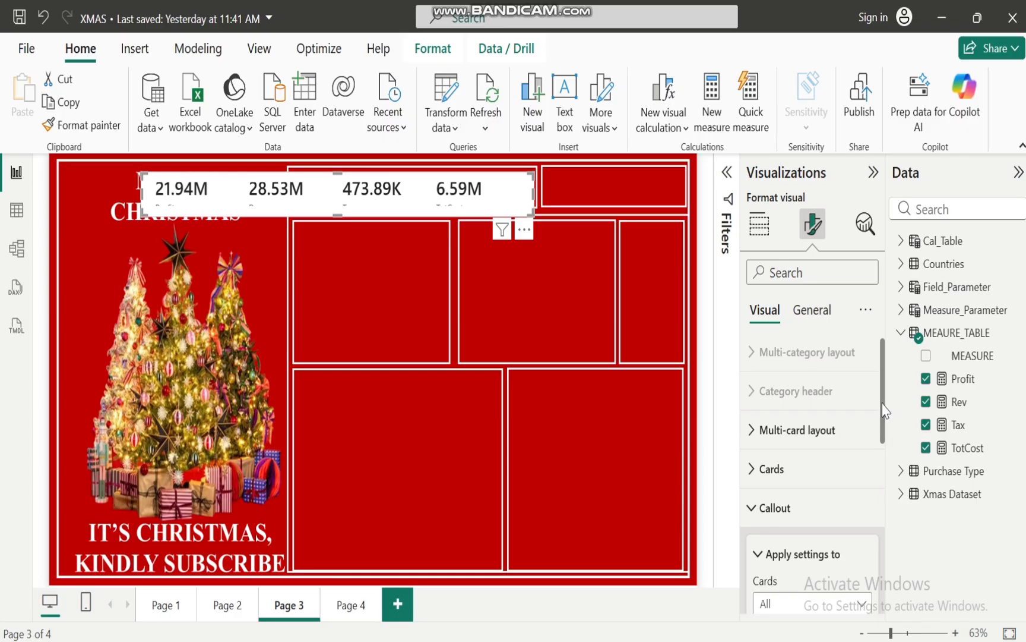
drag(884, 388, 885, 514)
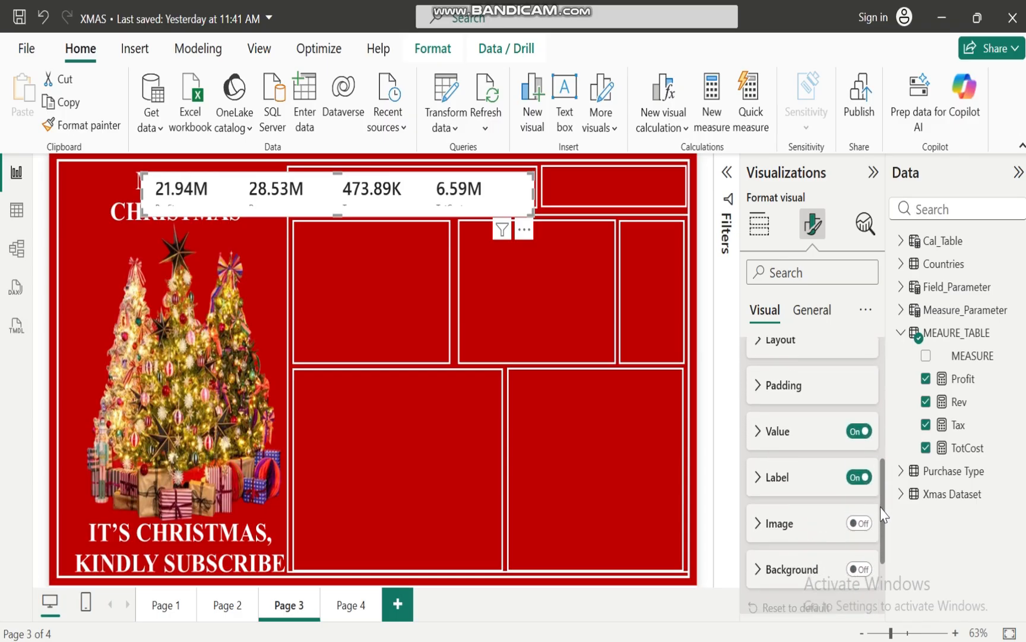
click(762, 430)
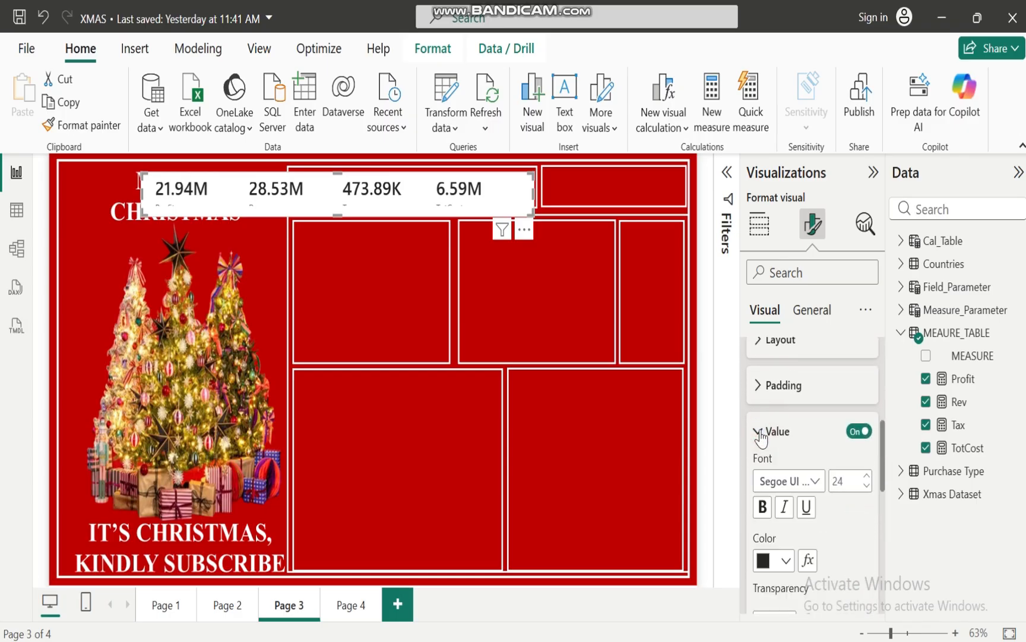
click(763, 510)
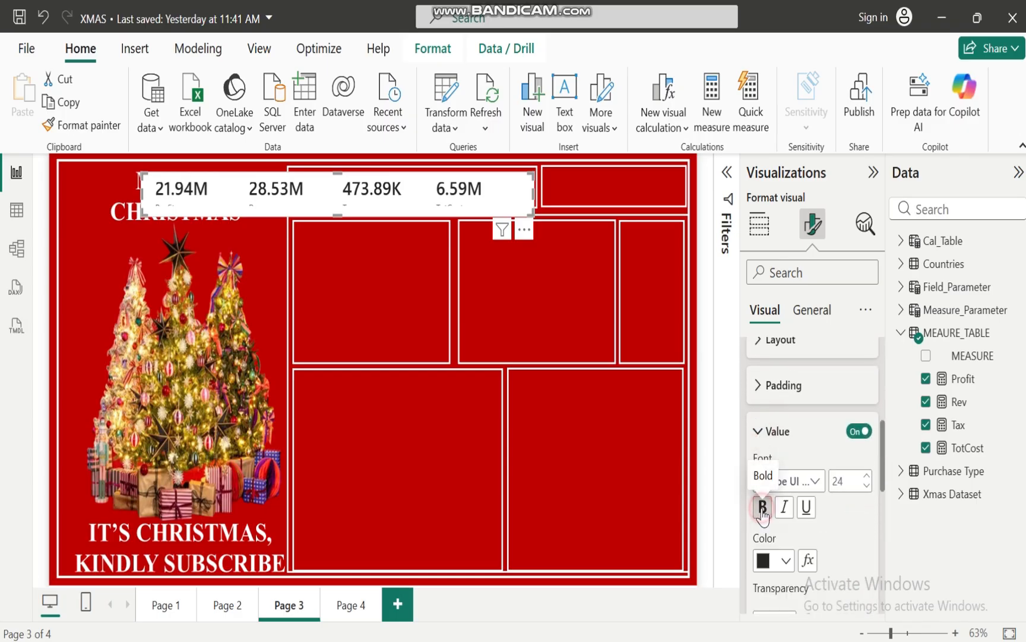
click(864, 485)
click(865, 485)
click(864, 486)
click(865, 485)
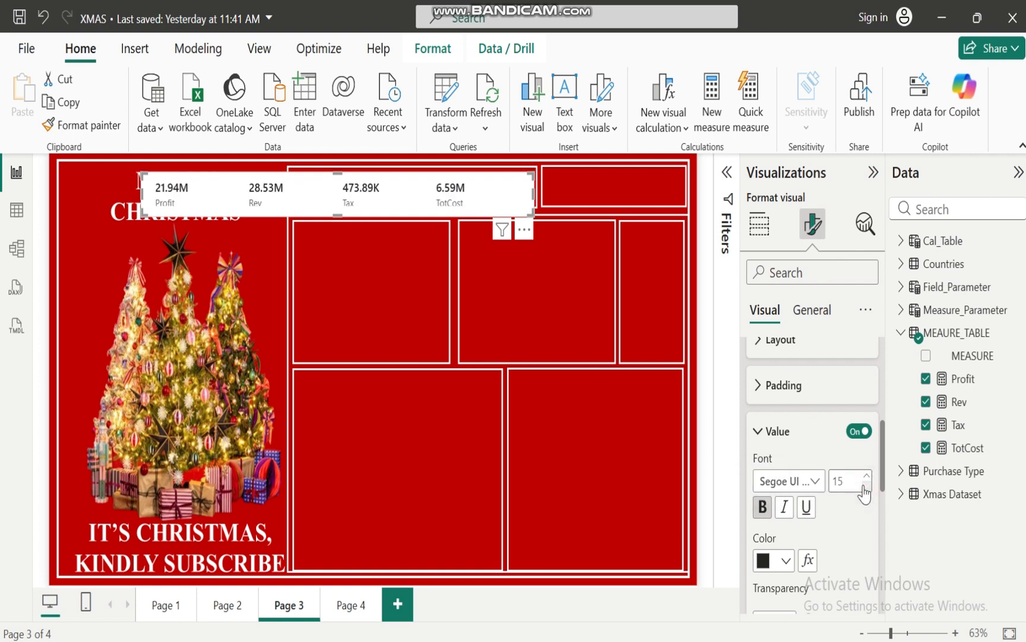
Set the callout values' color to white (#FFFFFF) and center them horizontally
click(787, 563)
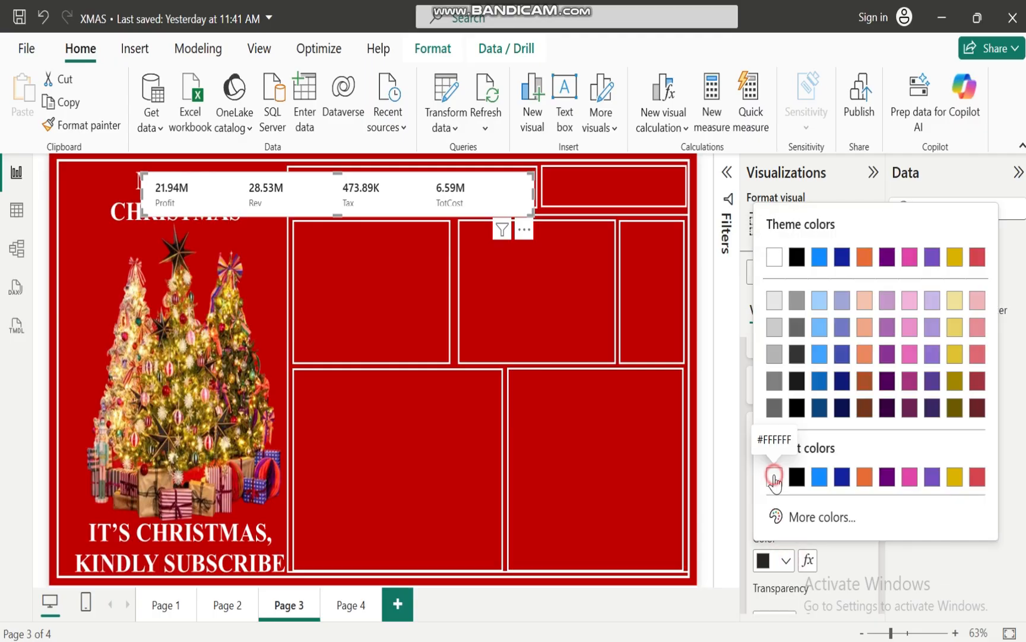
click(774, 477)
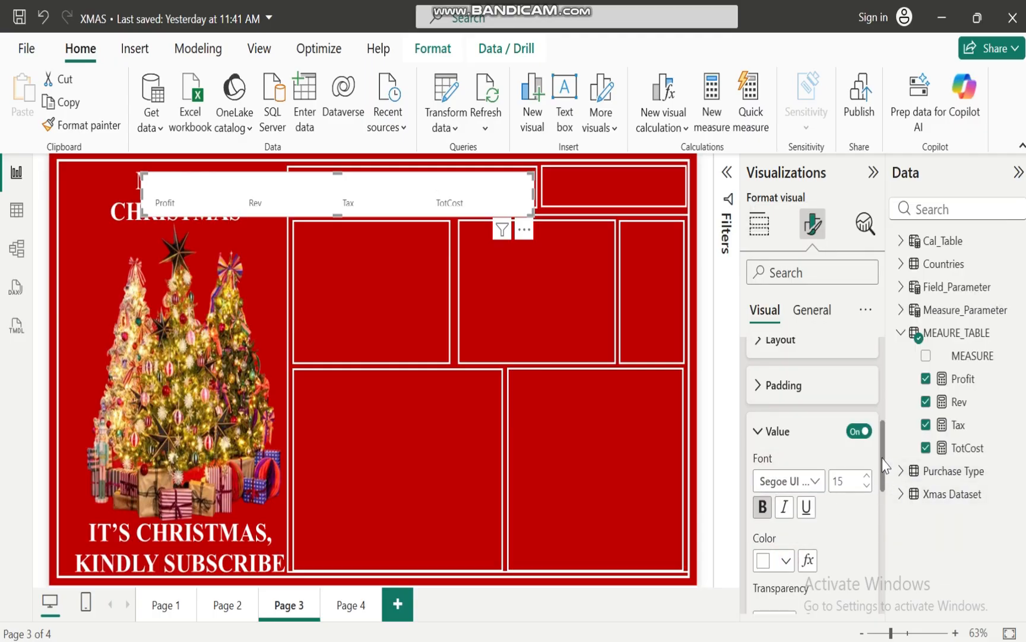
scroll(885, 465, down, 3)
click(784, 497)
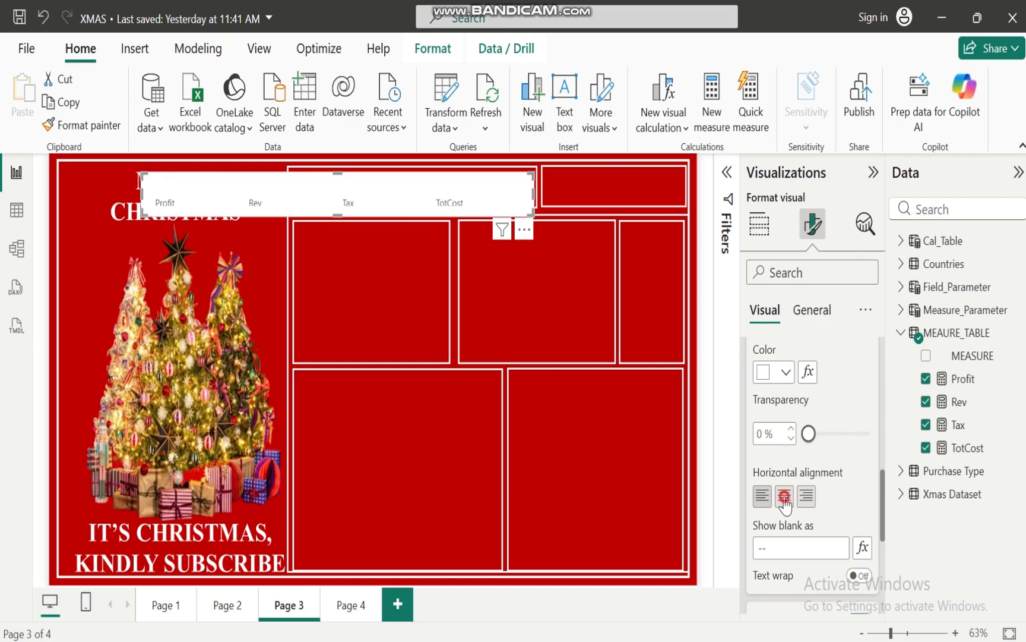
drag(882, 504, 868, 412)
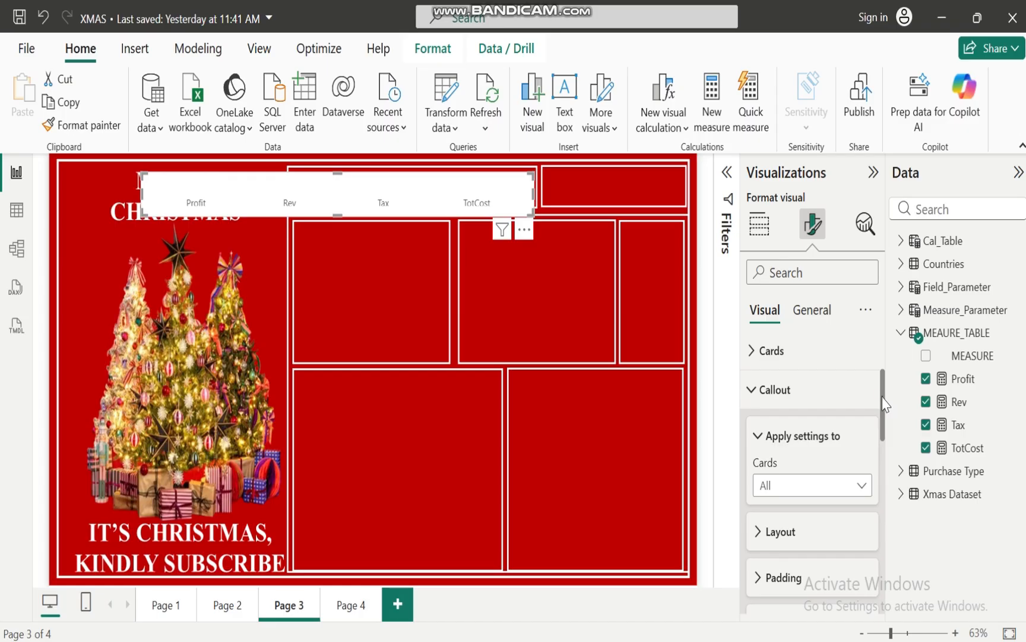
Format the callout labels of all cards as bold white text with a slightly smaller font size
drag(885, 404, 882, 561)
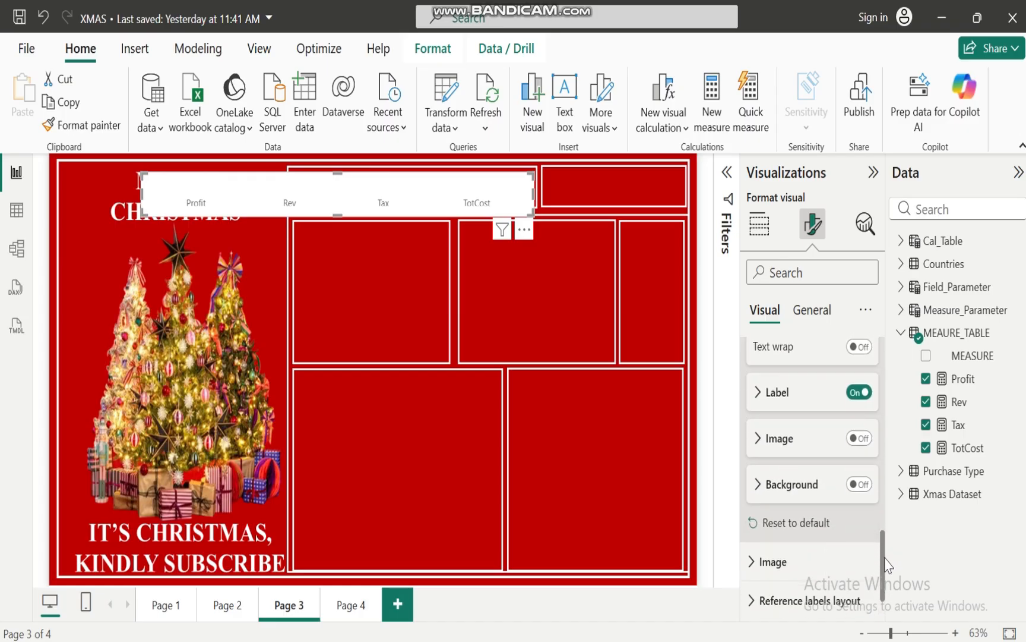
click(758, 394)
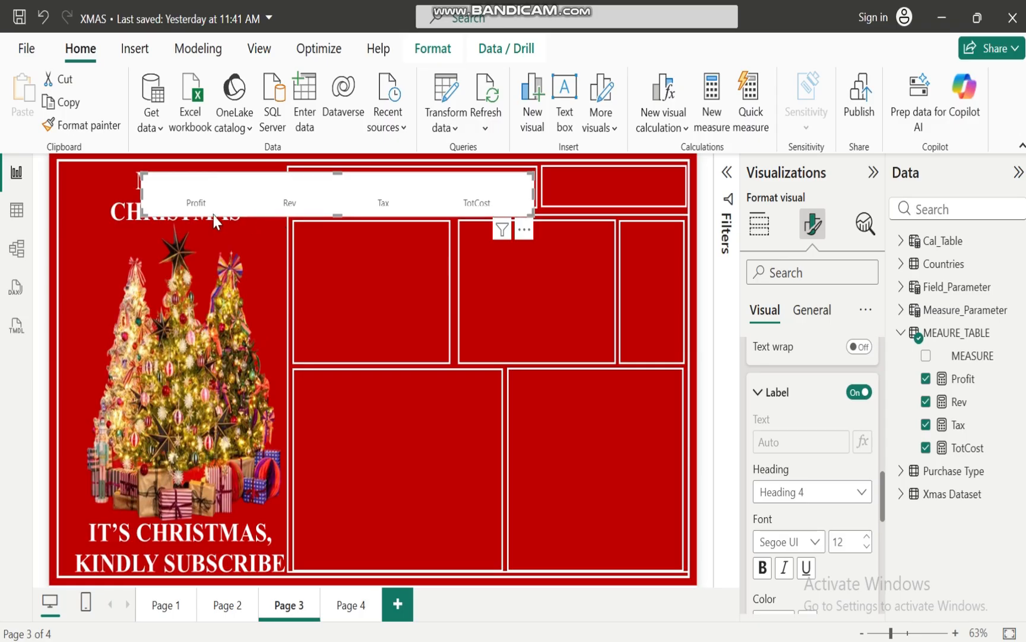
click(764, 567)
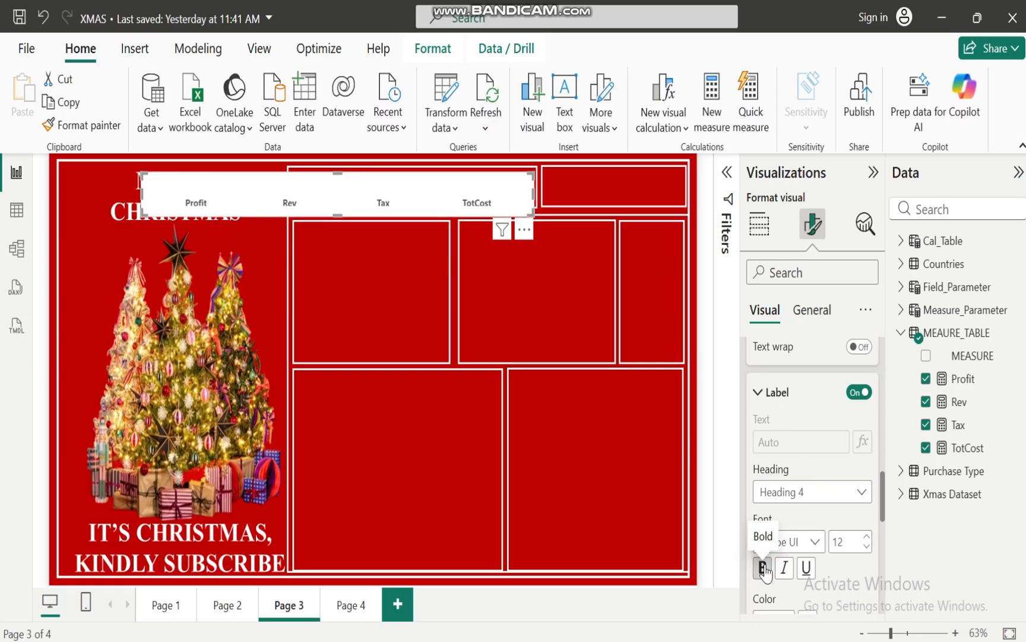
click(866, 546)
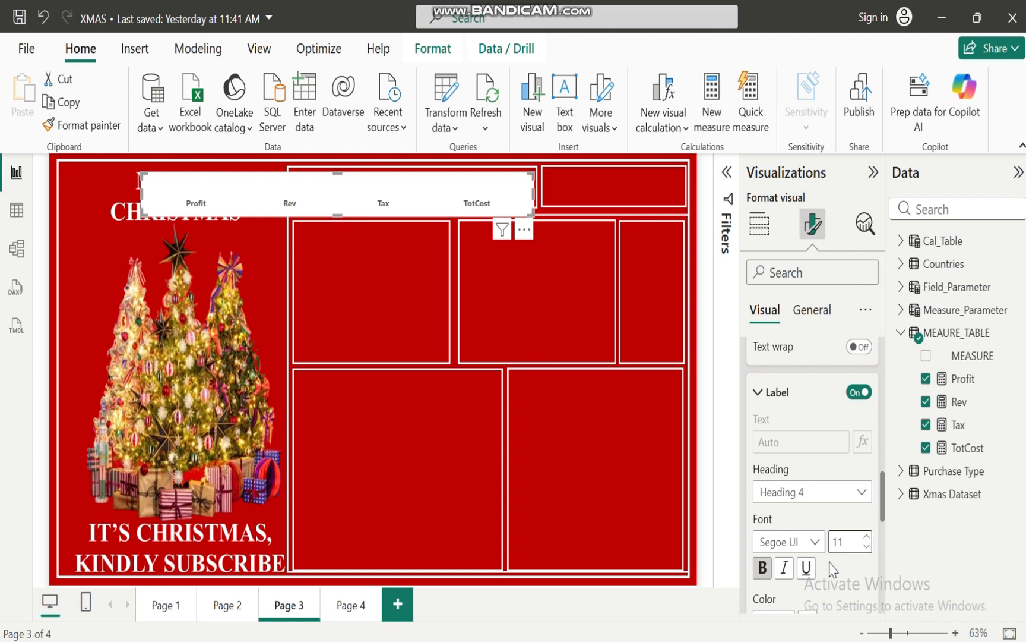
drag(885, 493, 885, 535)
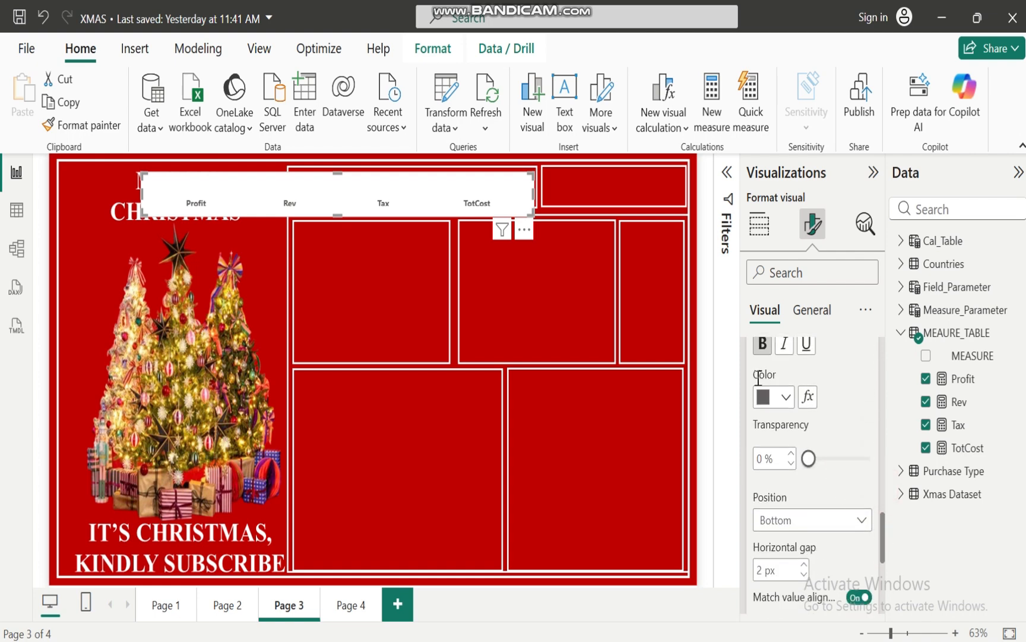
click(786, 398)
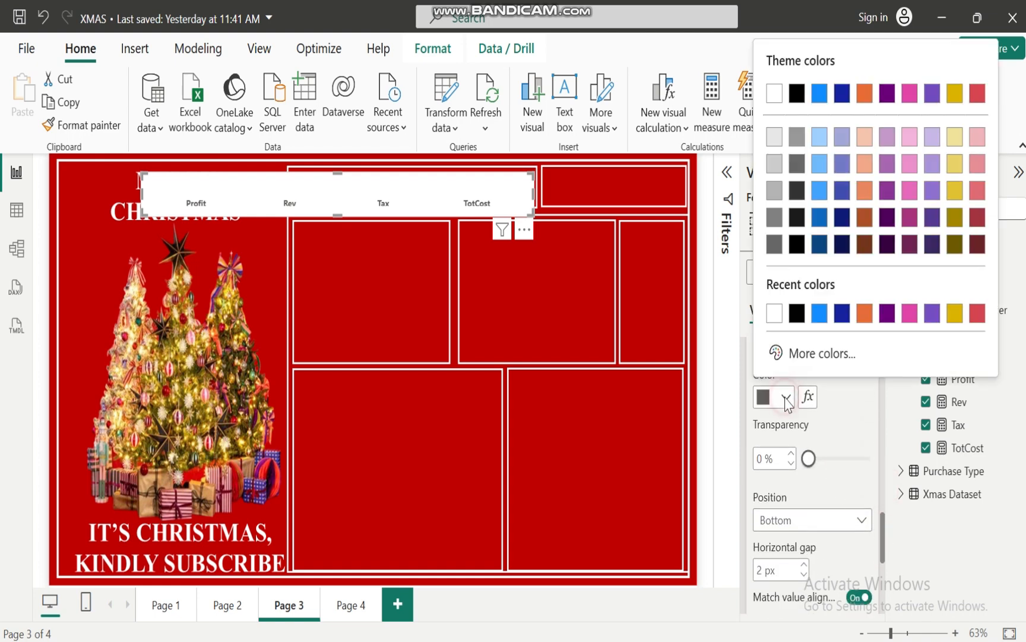
click(774, 312)
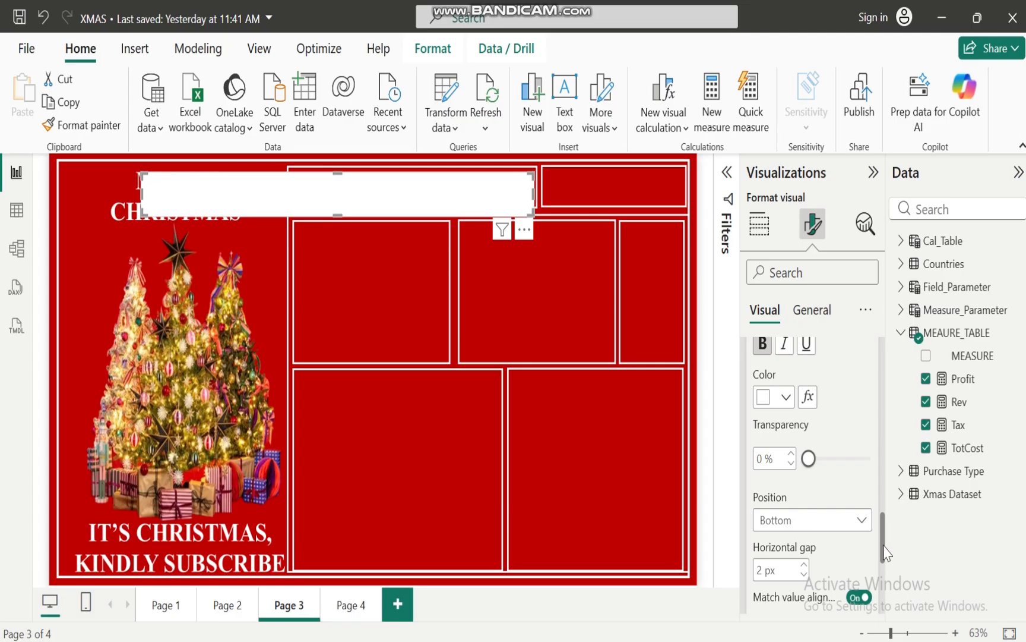
drag(885, 545, 885, 365)
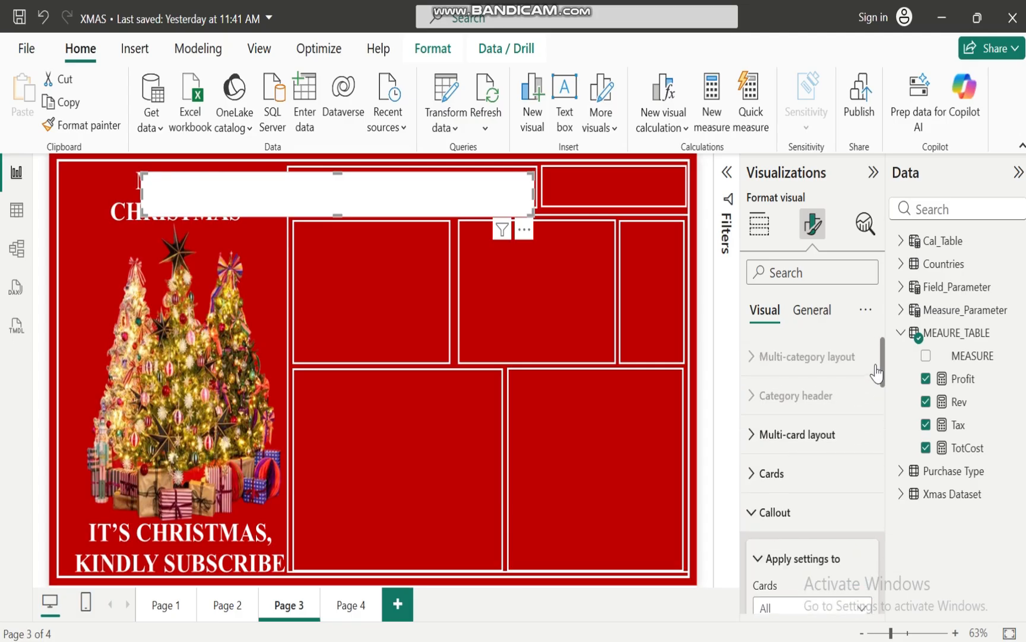
click(750, 511)
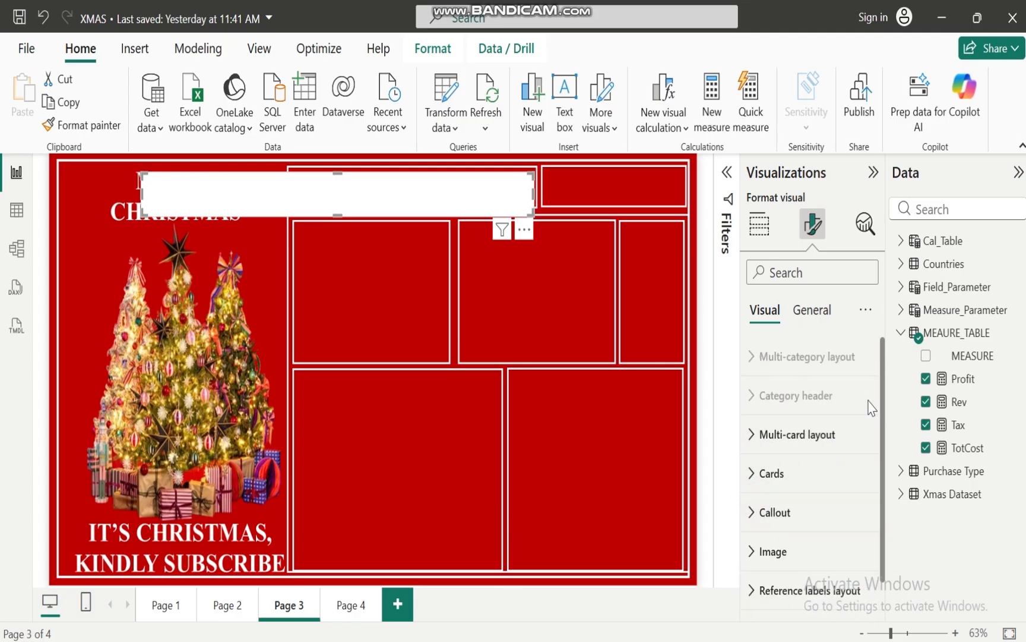
Turn off the background effect of the whole card visual
scroll(885, 389, down, 1)
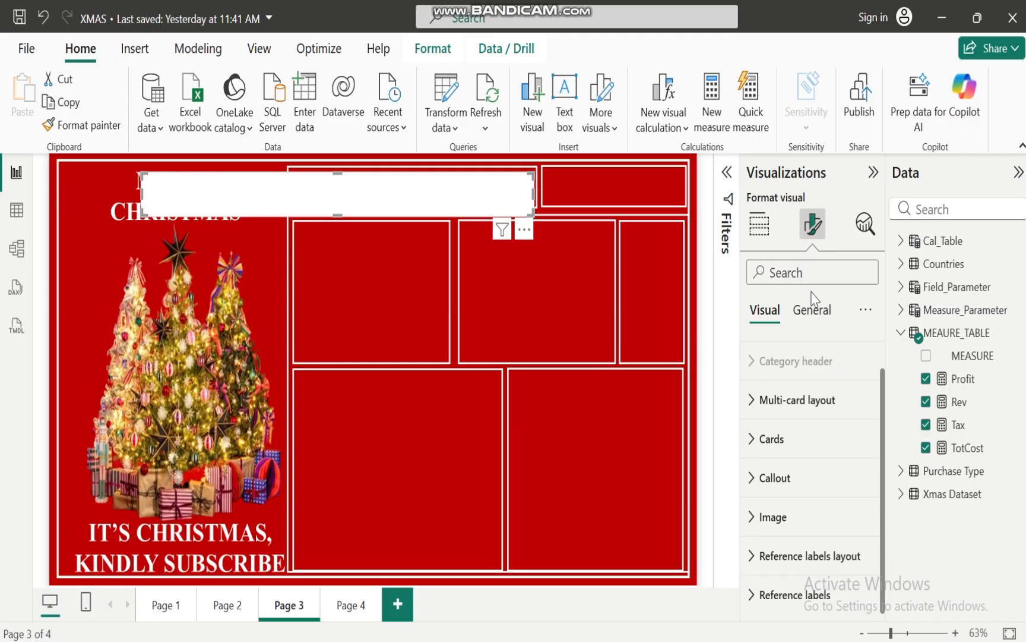
click(812, 315)
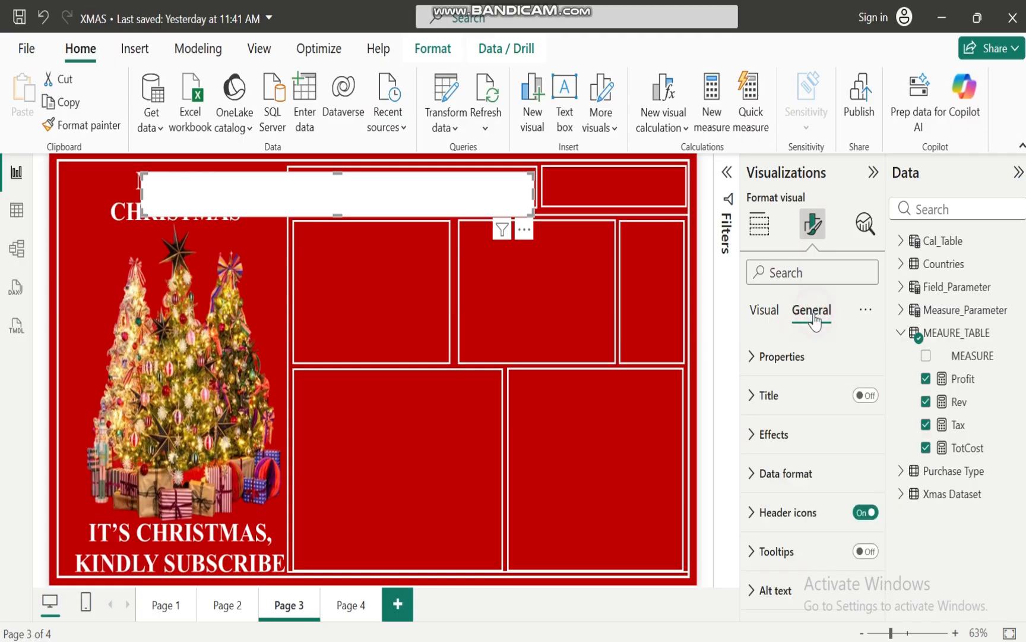
click(752, 436)
click(859, 480)
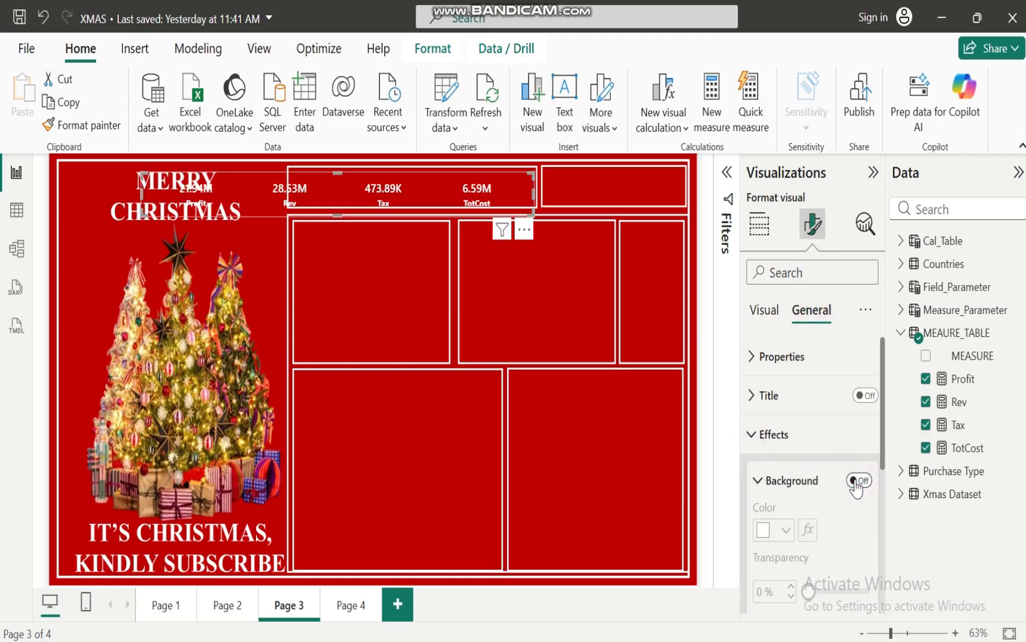
Move the card visual and reduce its width and height to fit inside the long header box of the background
drag(352, 188, 354, 181)
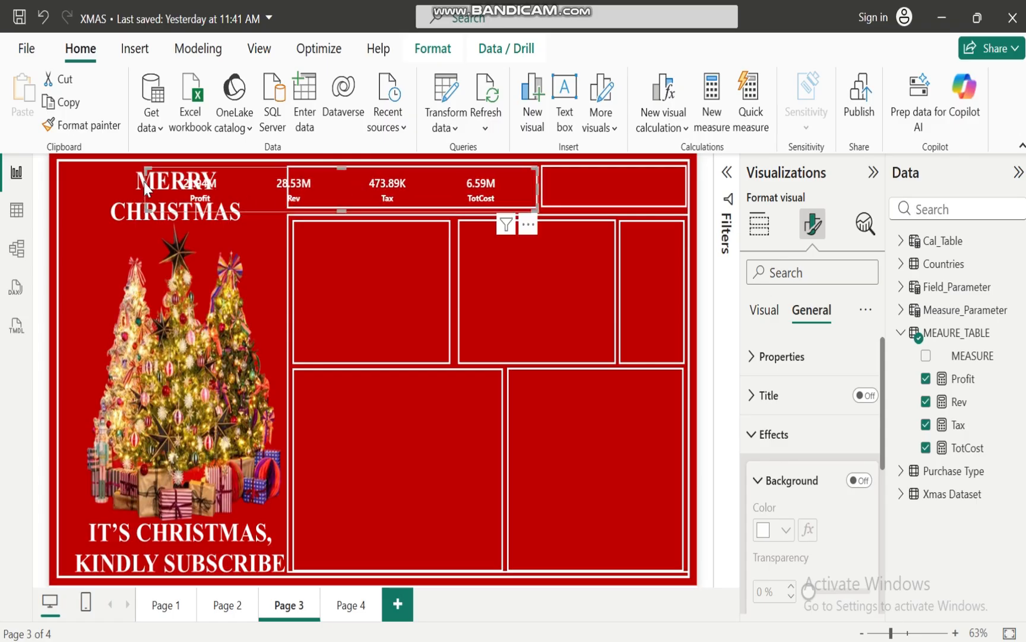
drag(145, 184, 289, 177)
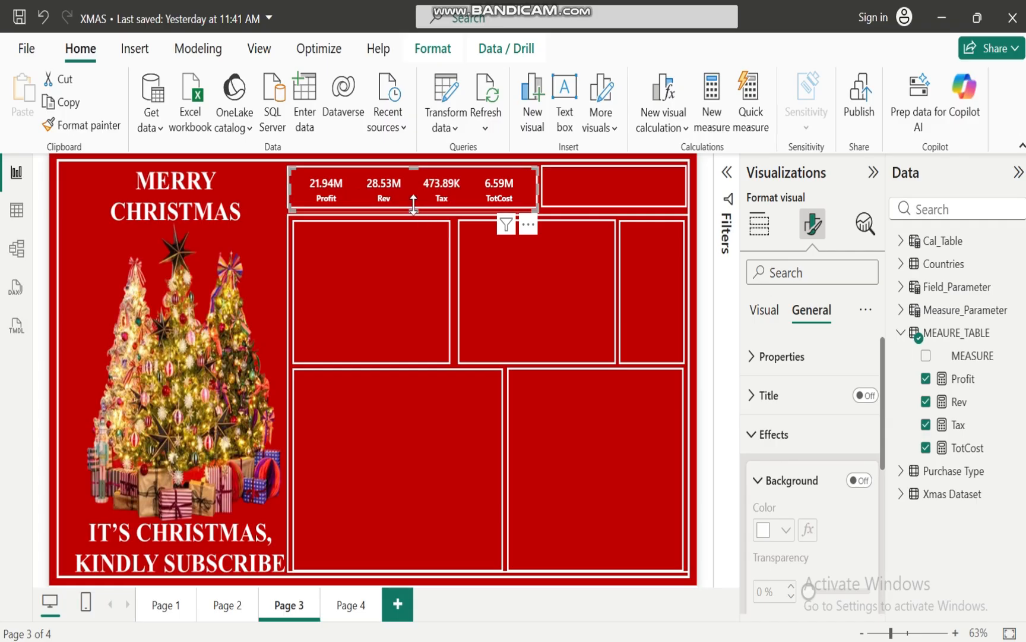
mouse_move(414, 203)
mouse_down()
mouse_move(414, 212)
mouse_move(414, 195)
mouse_up()
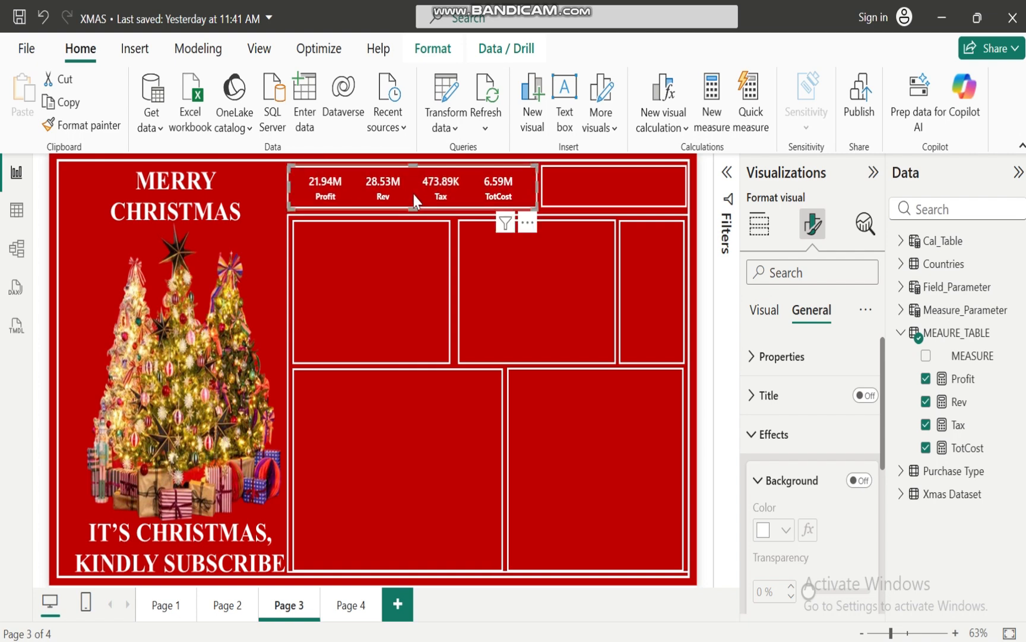
click(404, 282)
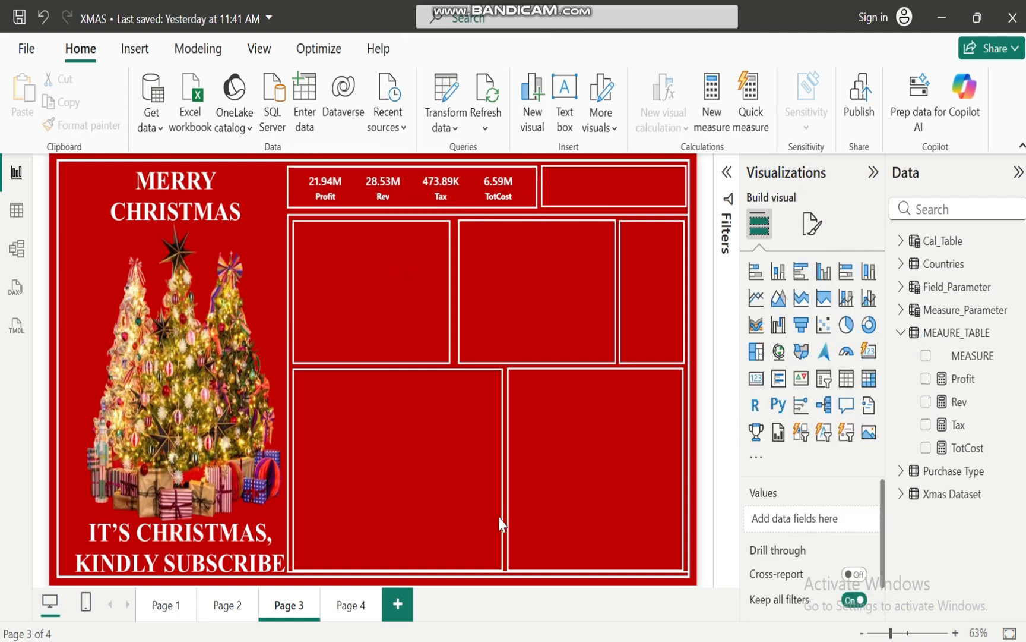
Review the business objective questions in the XMAS BUSINESS CASE ANALYSIS presentation in PowerPoint, and return to the XMAS report in Power BI
mouse_move(641, 640)
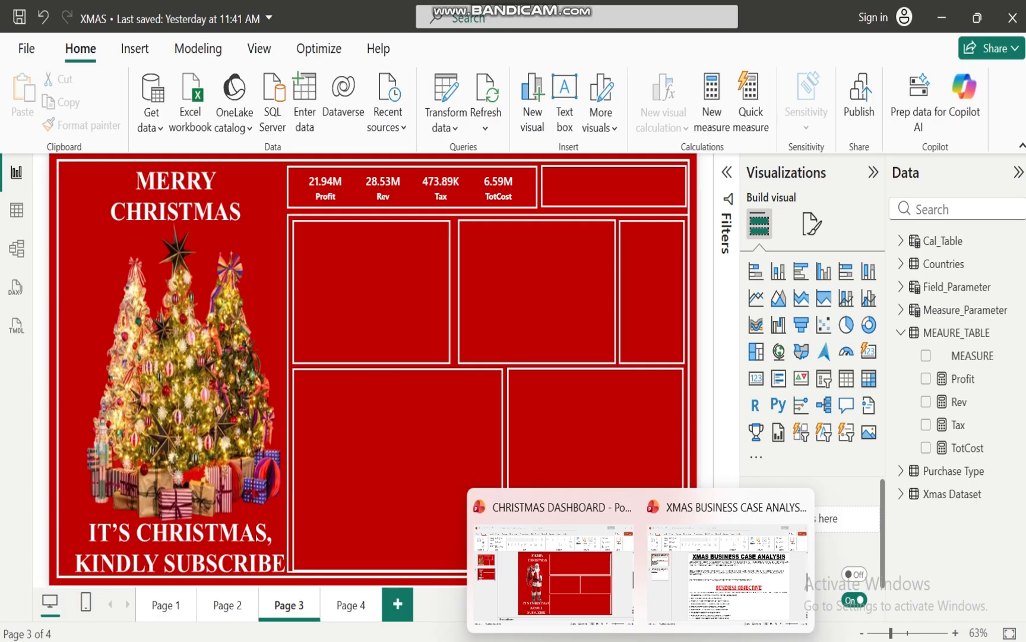
mouse_move(732, 603)
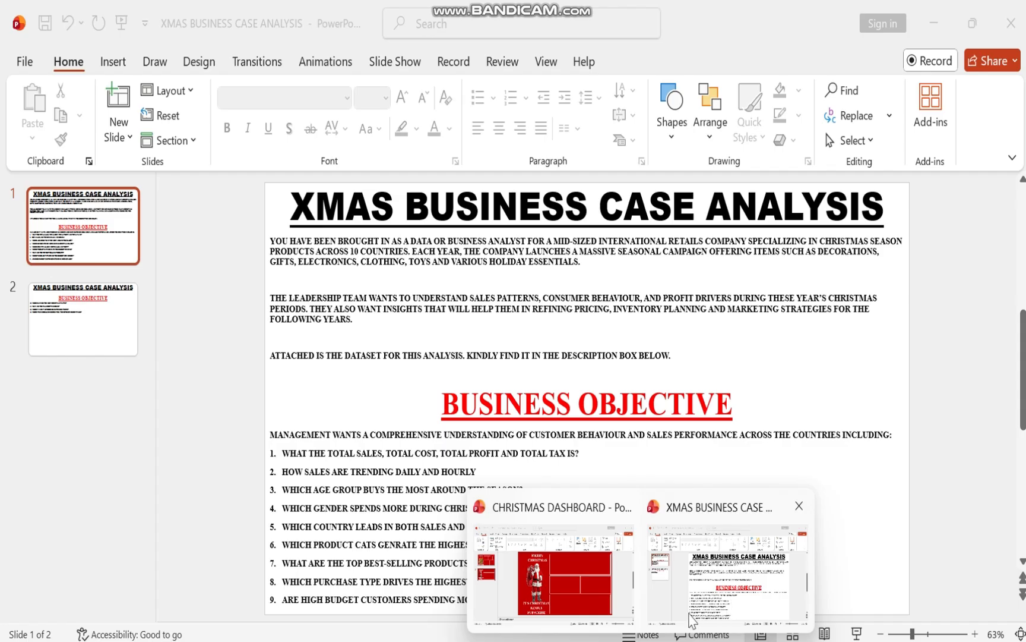
click(653, 631)
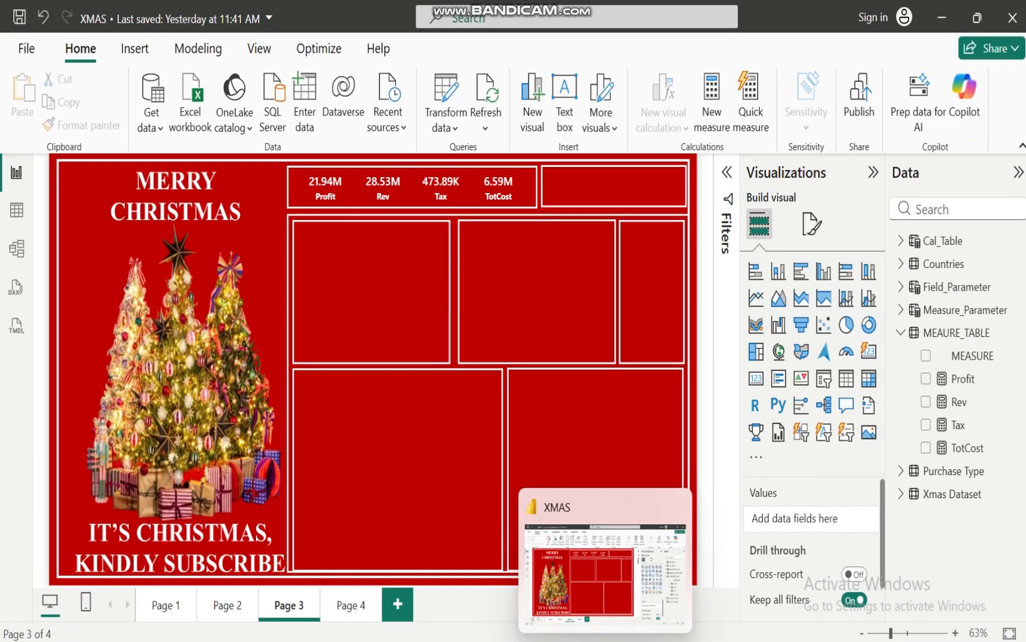
mouse_move(640, 640)
click(722, 571)
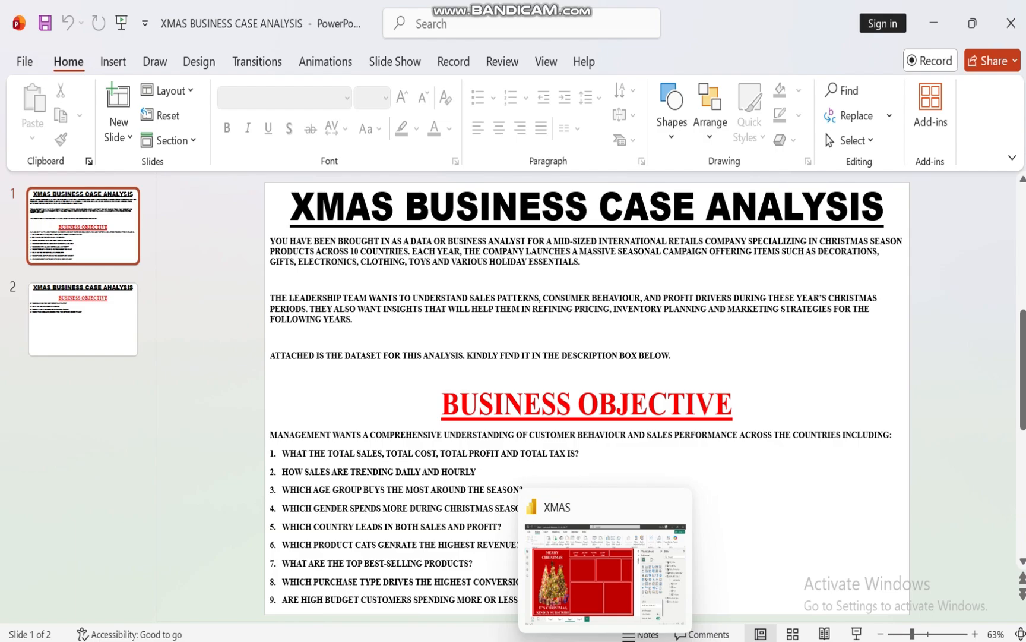
click(607, 637)
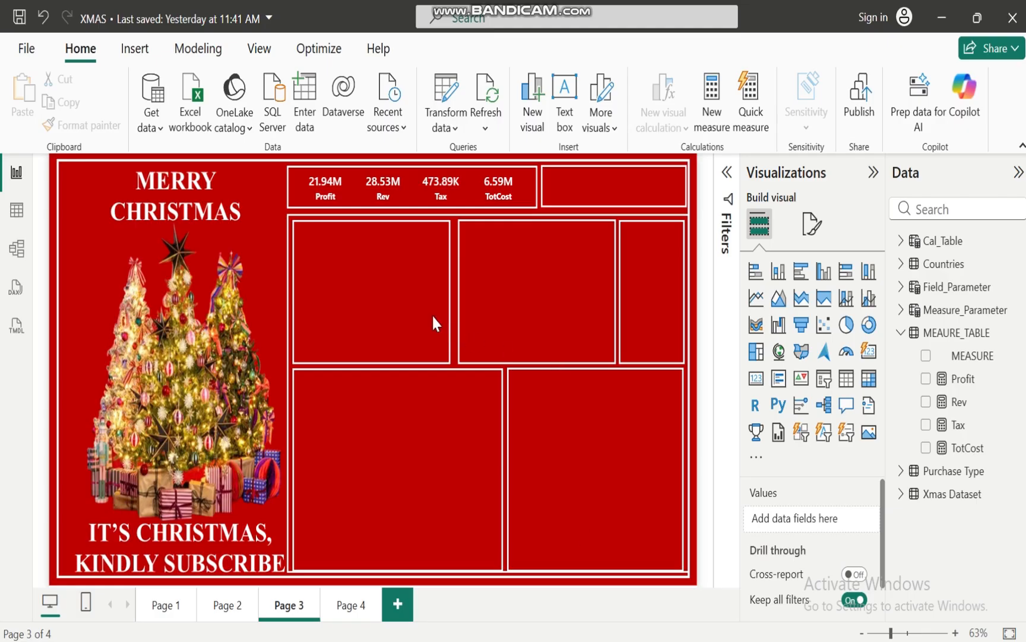
Collapse the measure table's field list and view the Xmas Dataset table's rows in Table view
click(901, 332)
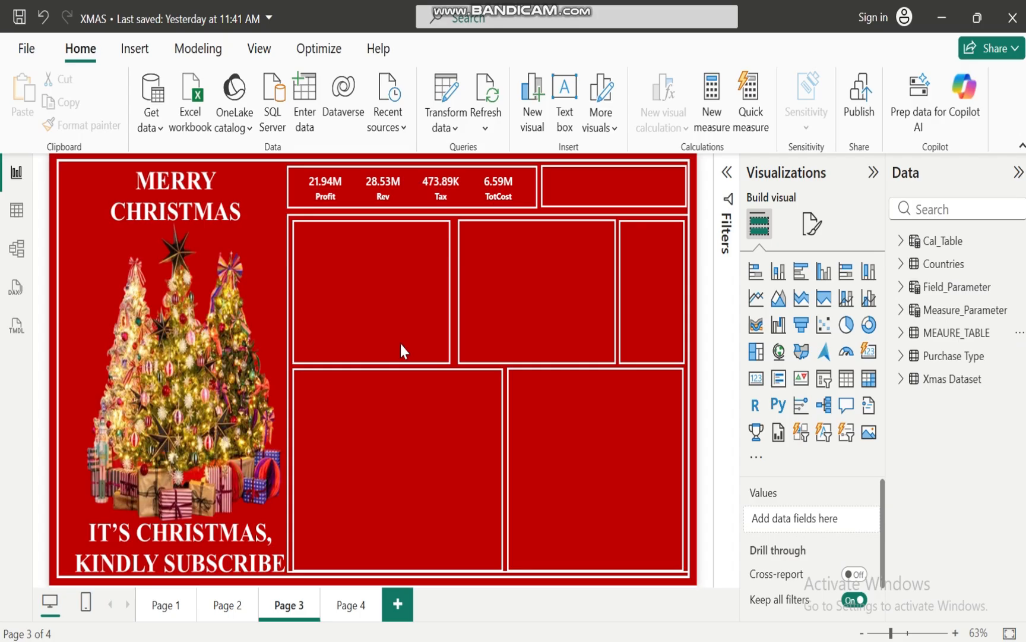
click(934, 375)
click(16, 209)
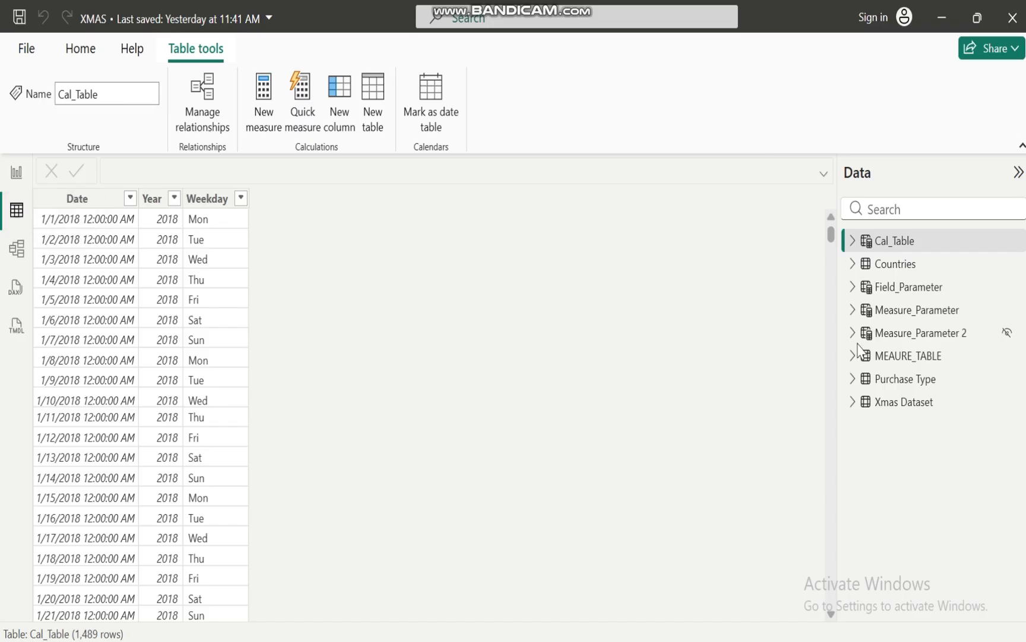
click(898, 402)
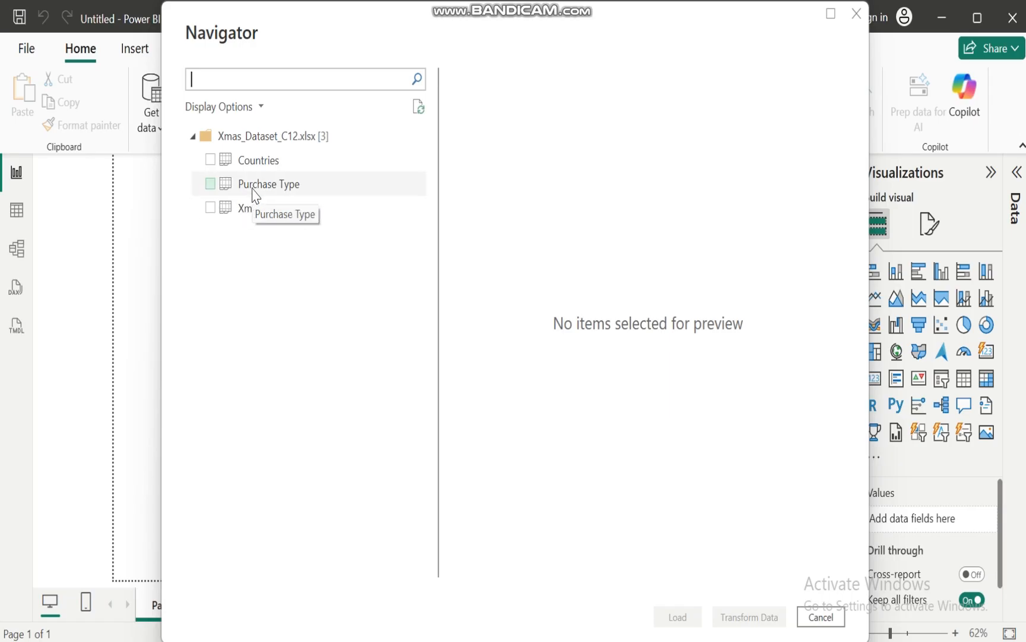
Select the Xmas Dataset, Purchase Type and Countries tables of Xmas_Dataset_C12.xlsx and open them for transformation in Power Query
click(211, 208)
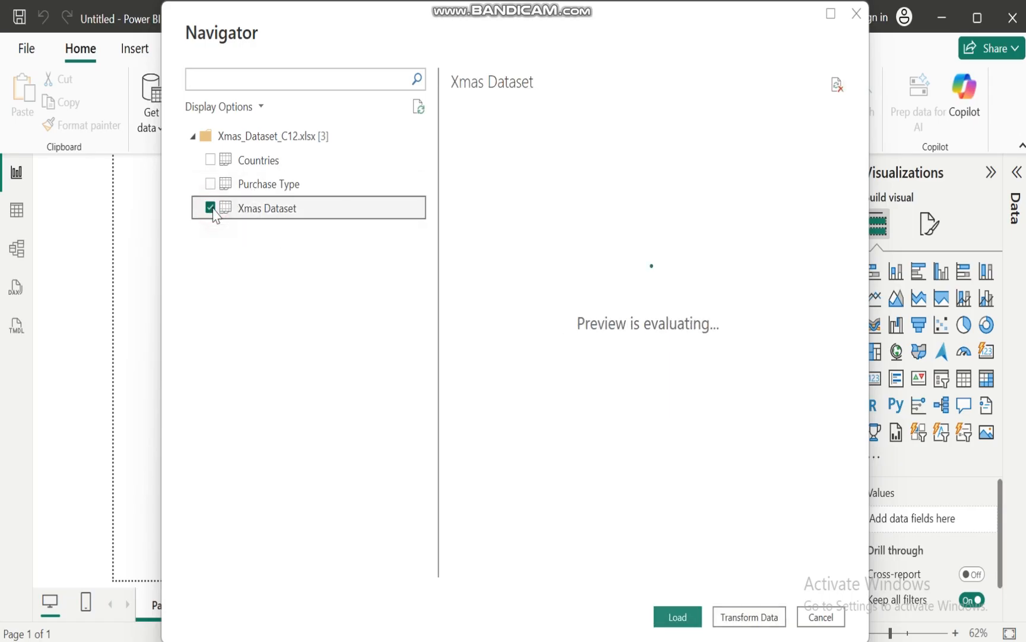
click(211, 185)
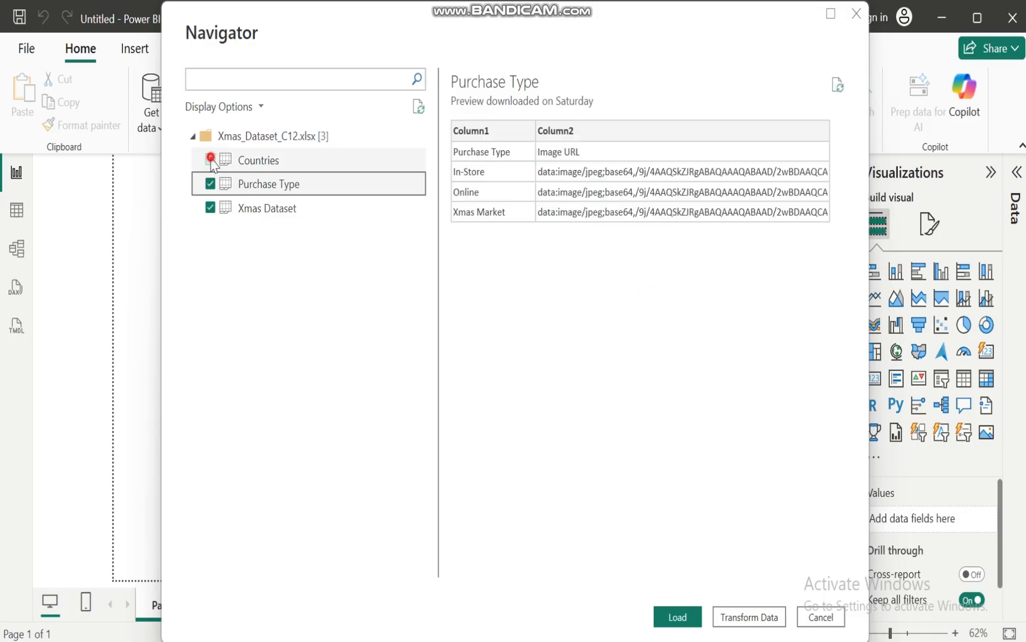
click(212, 161)
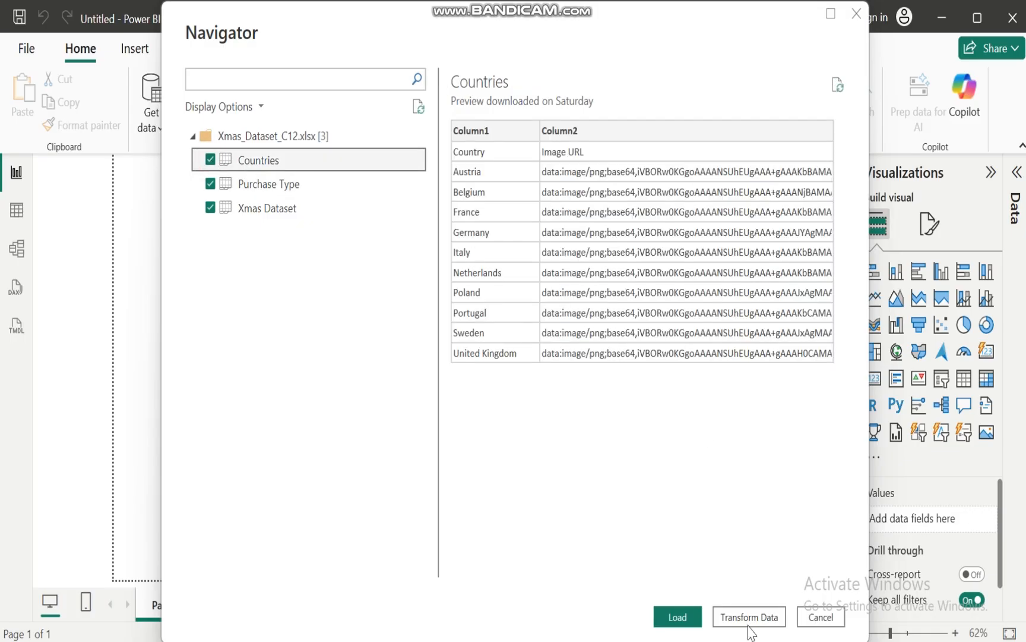
click(747, 617)
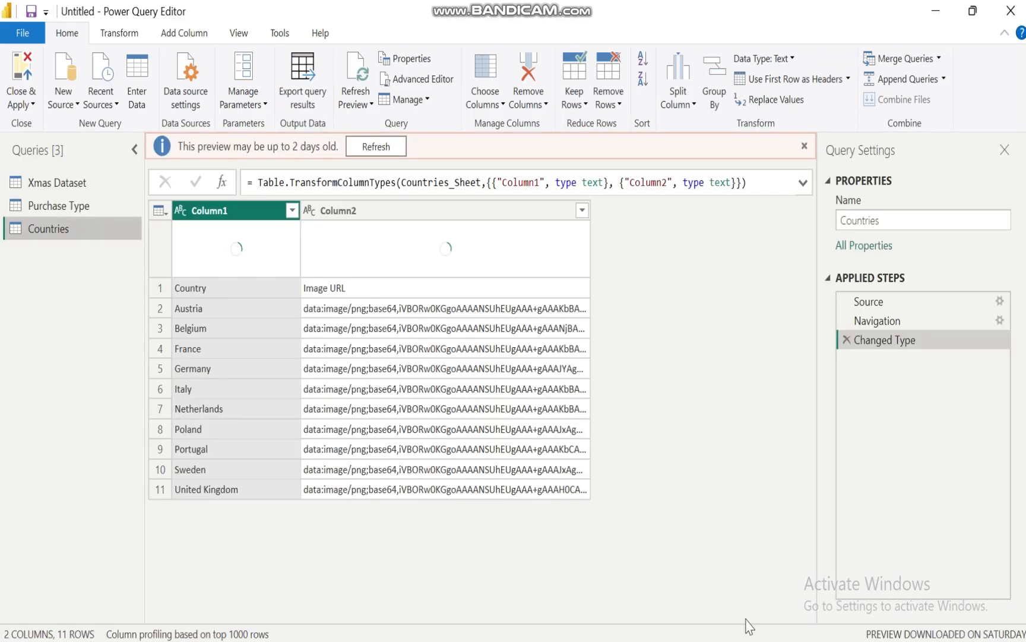
Refresh the Countries query preview and use its first row as headers
click(374, 147)
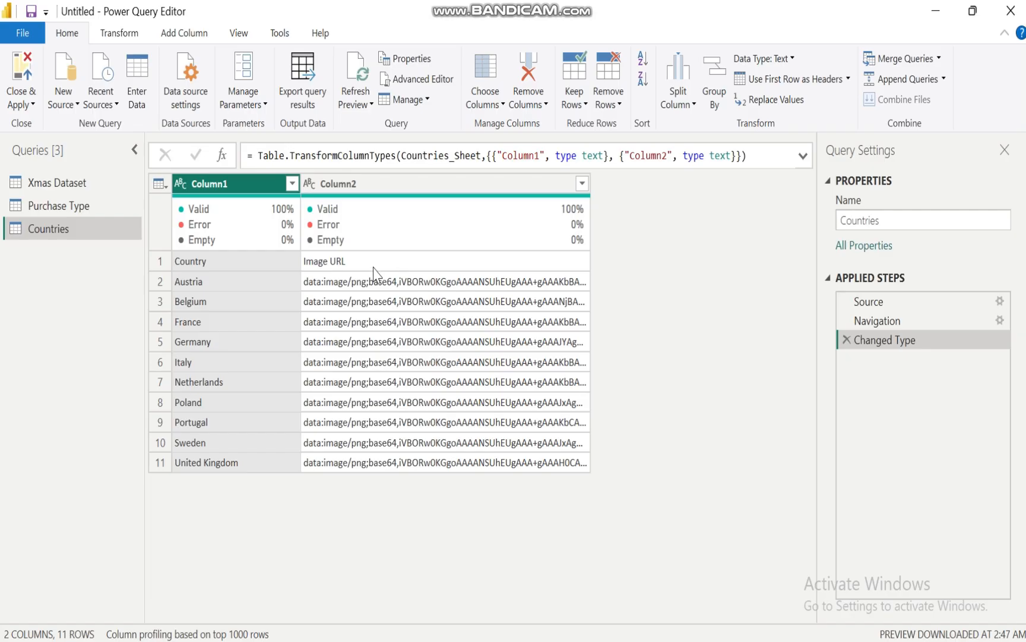
mouse_move(279, 242)
click(798, 83)
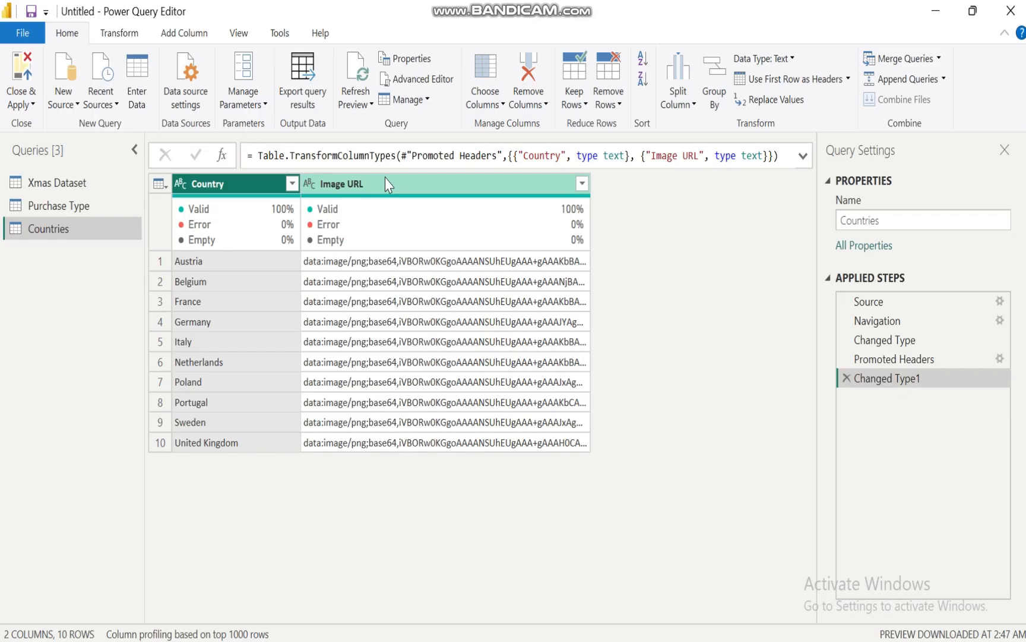
mouse_move(221, 217)
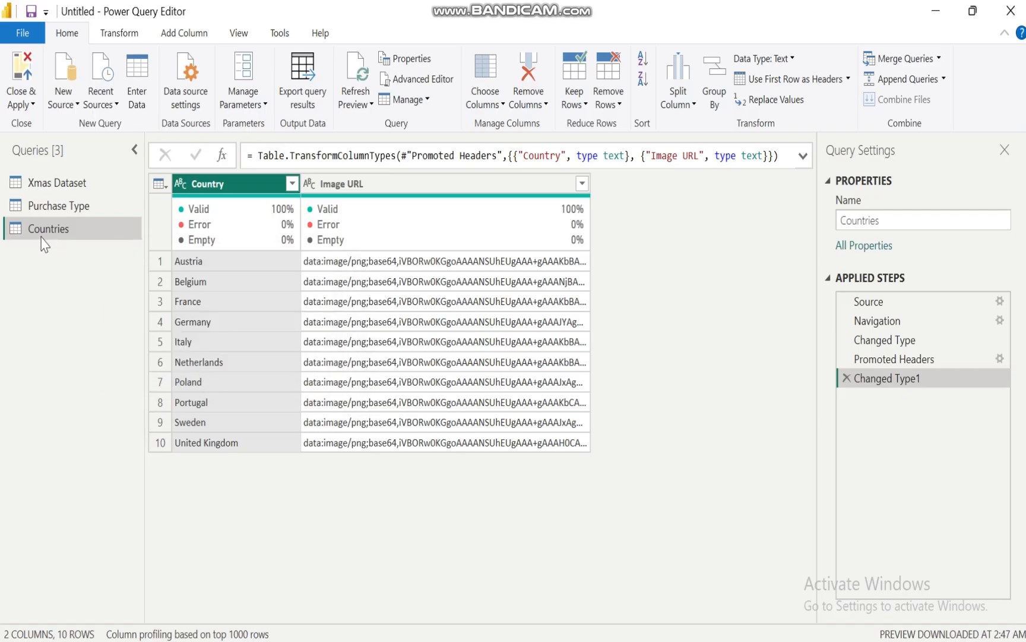
Refresh the Purchase Type query preview and promote its first row to headers
click(74, 206)
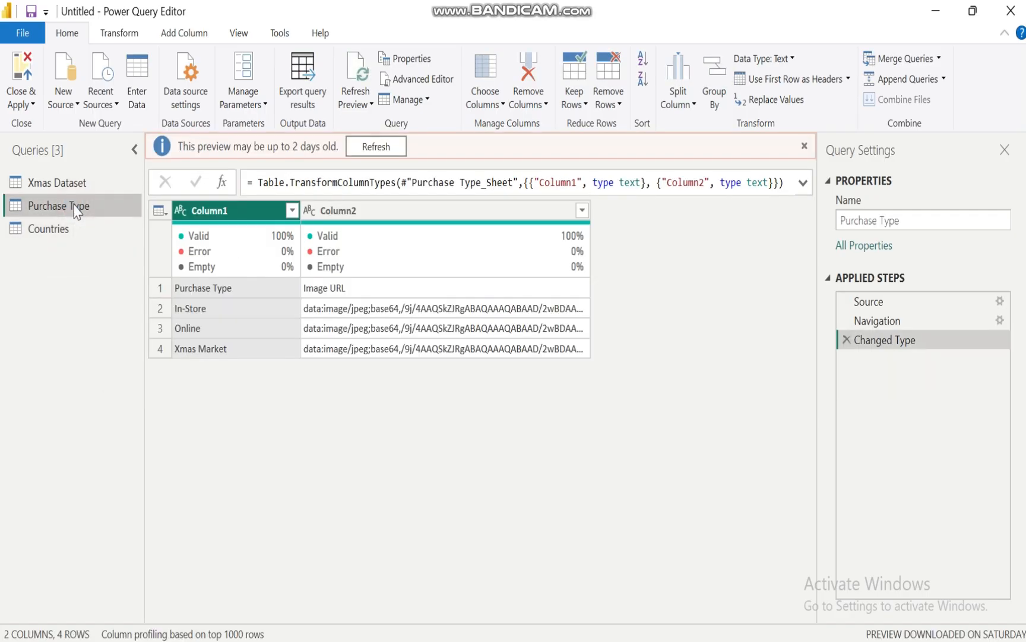
click(376, 146)
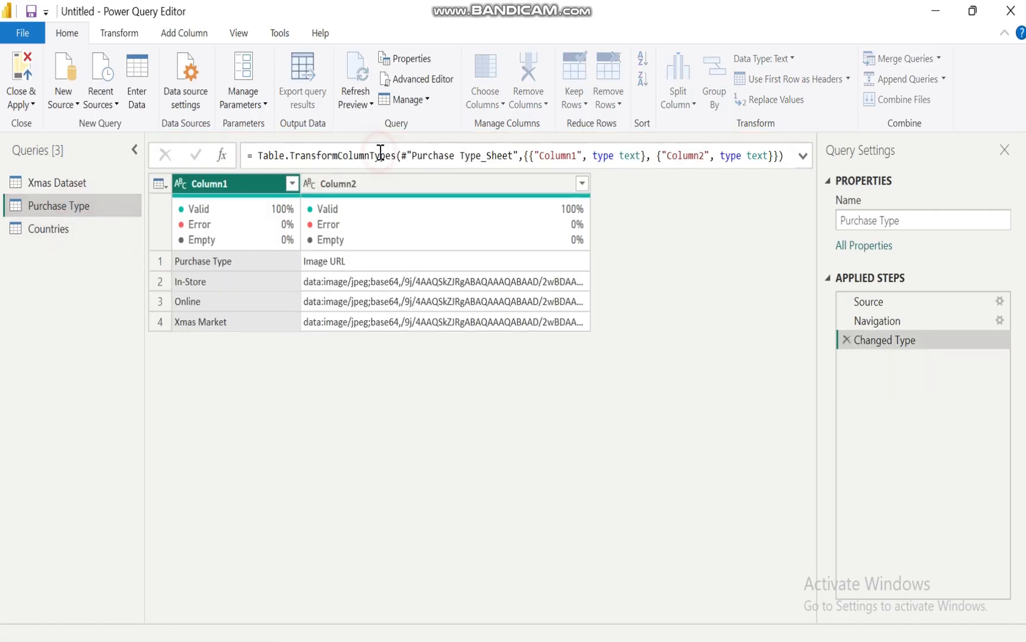
click(783, 80)
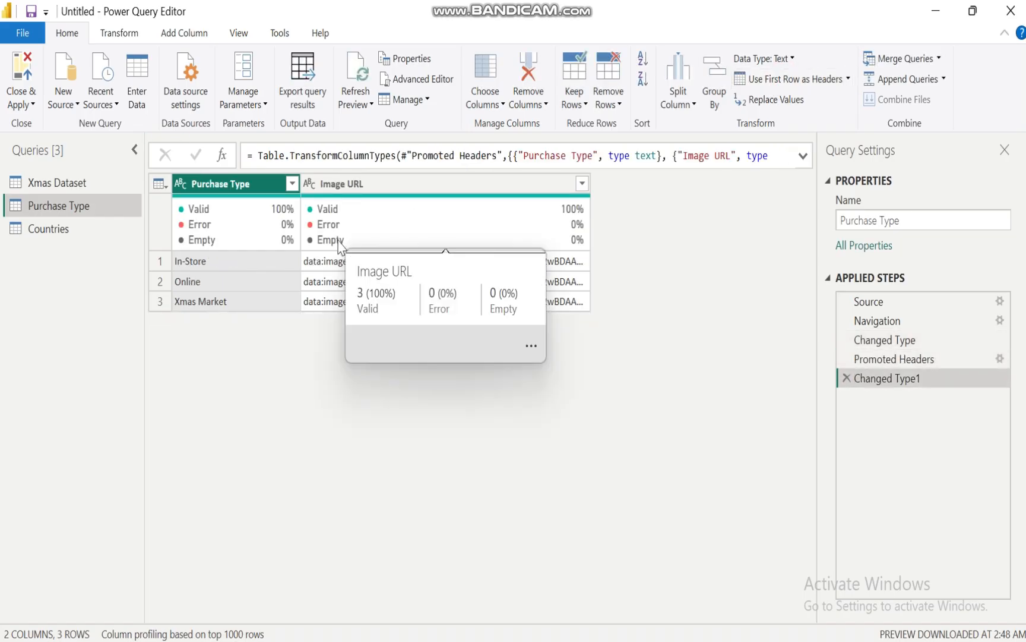
mouse_move(331, 208)
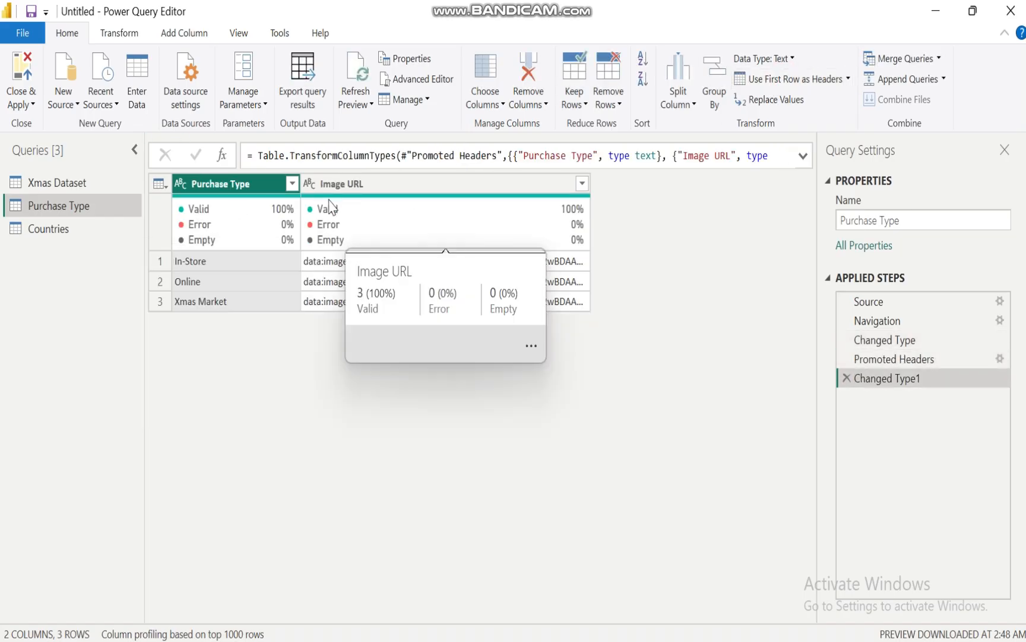
Refresh the Xmas Dataset query preview, check the Purchase Type and Countries queries, and return to Xmas Dataset
click(37, 189)
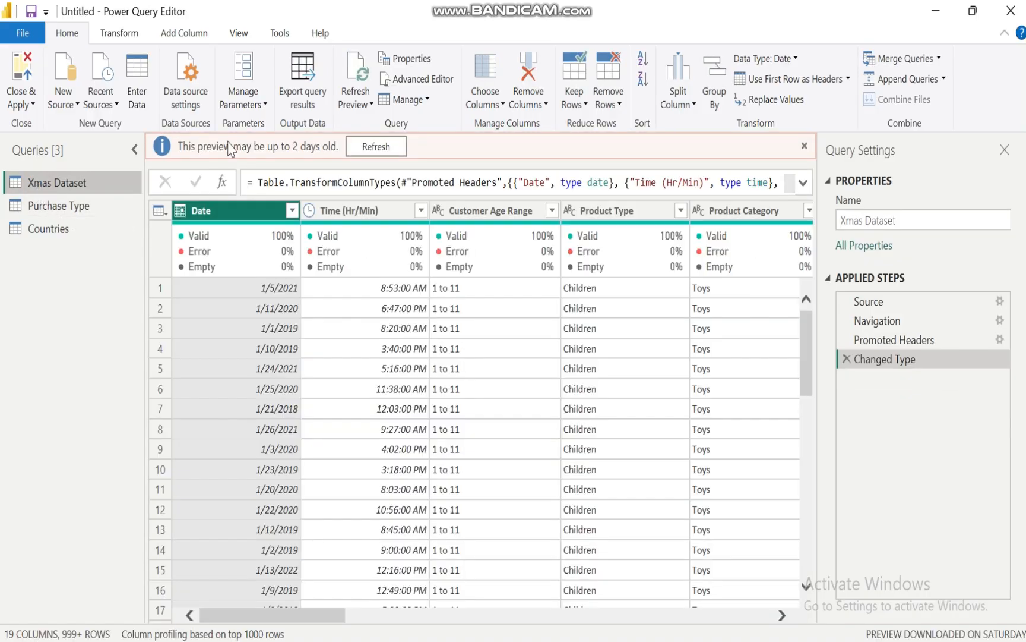
click(378, 146)
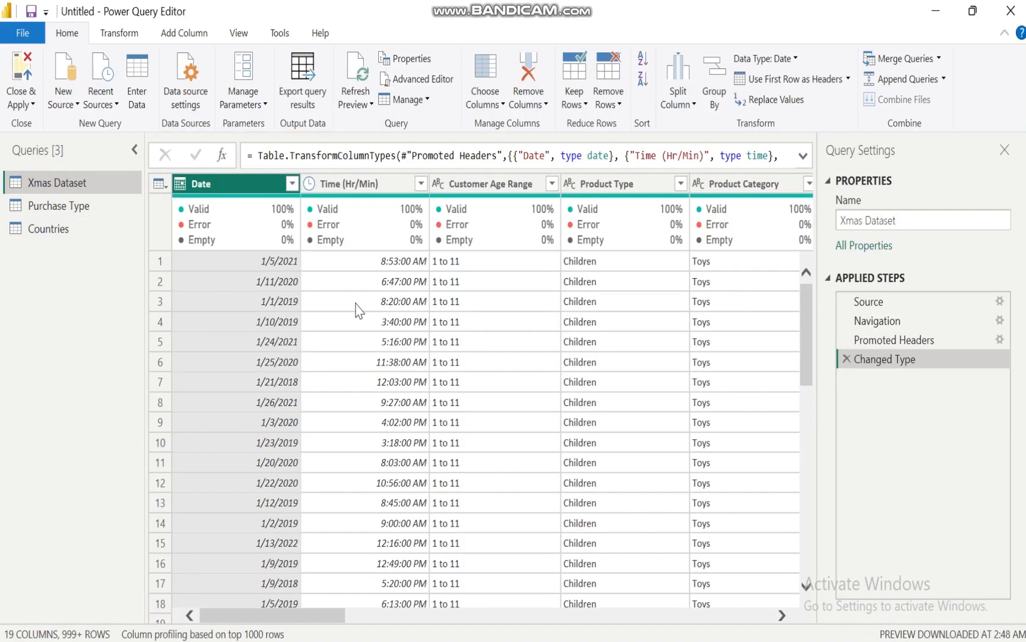
click(52, 206)
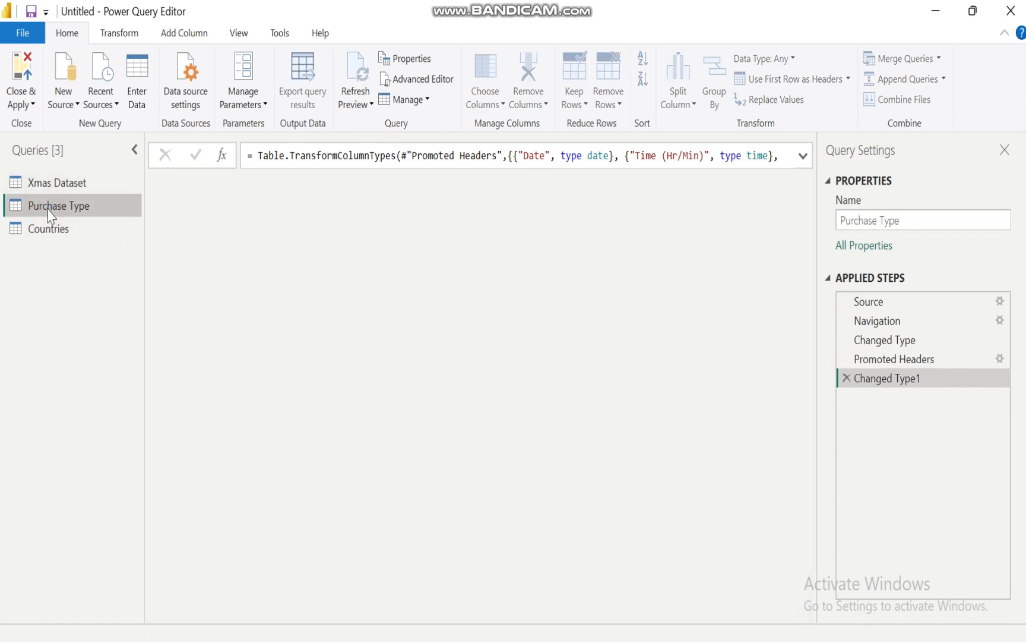
mouse_move(189, 239)
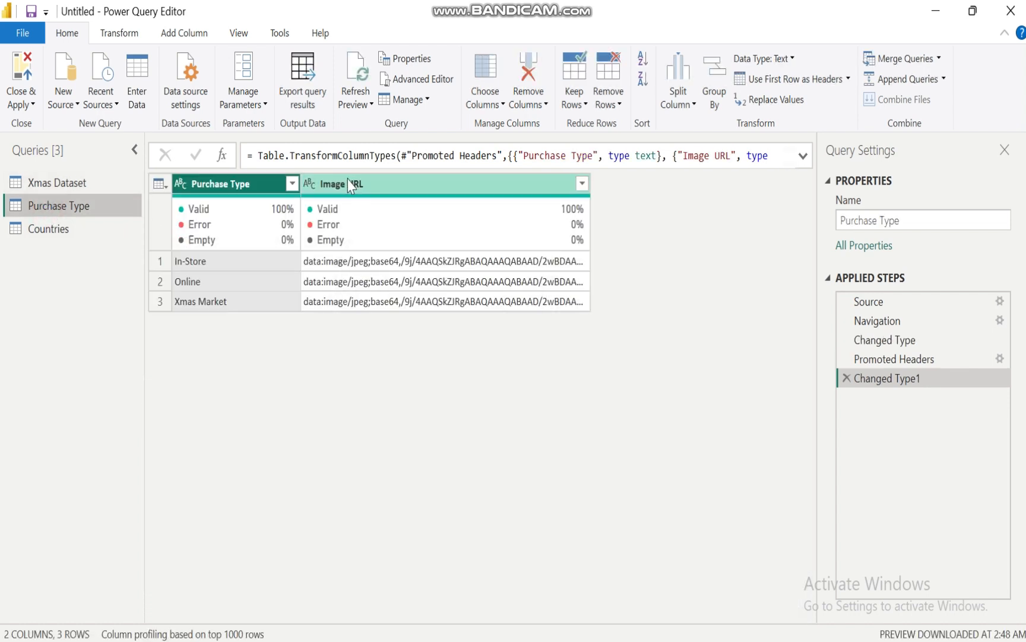
click(59, 230)
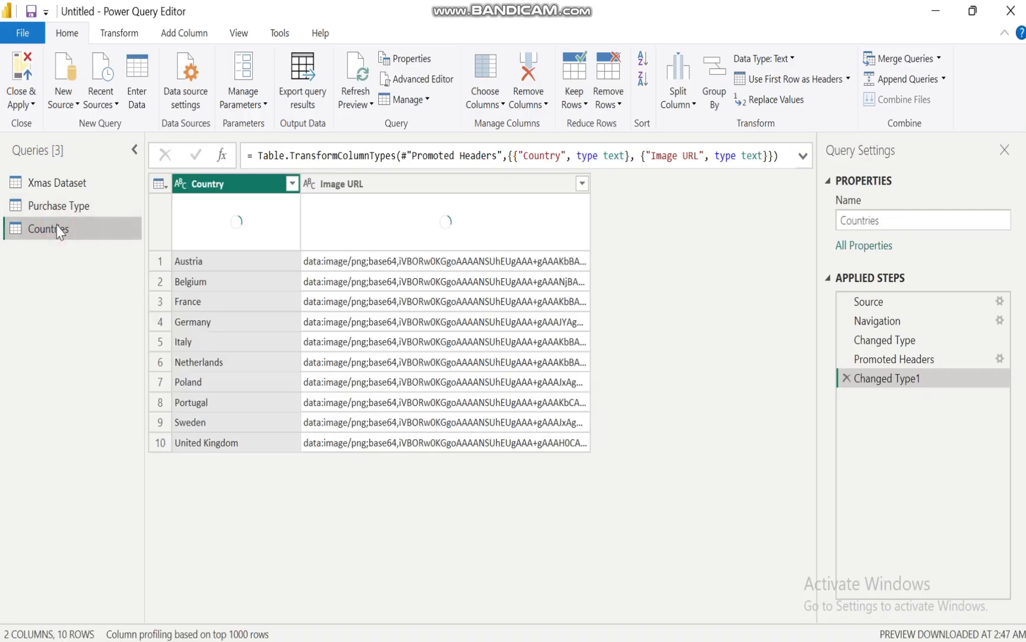
click(58, 190)
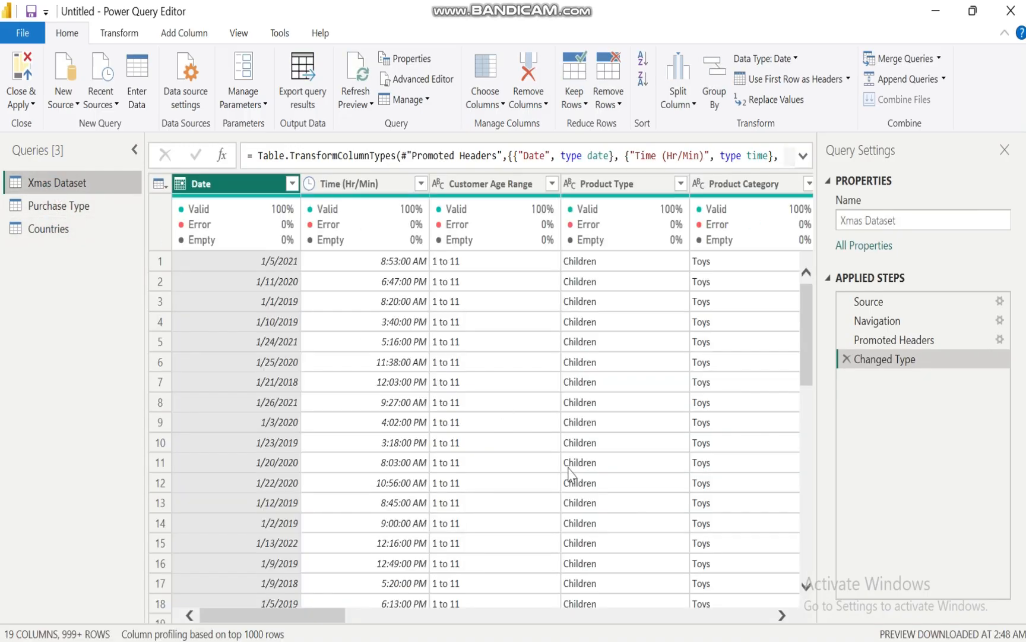
Review the business objectives in the XMAS BUSINESS CASE ANALYSIS presentation in PowerPoint, and return to the Power Query Editor
mouse_move(641, 640)
click(712, 602)
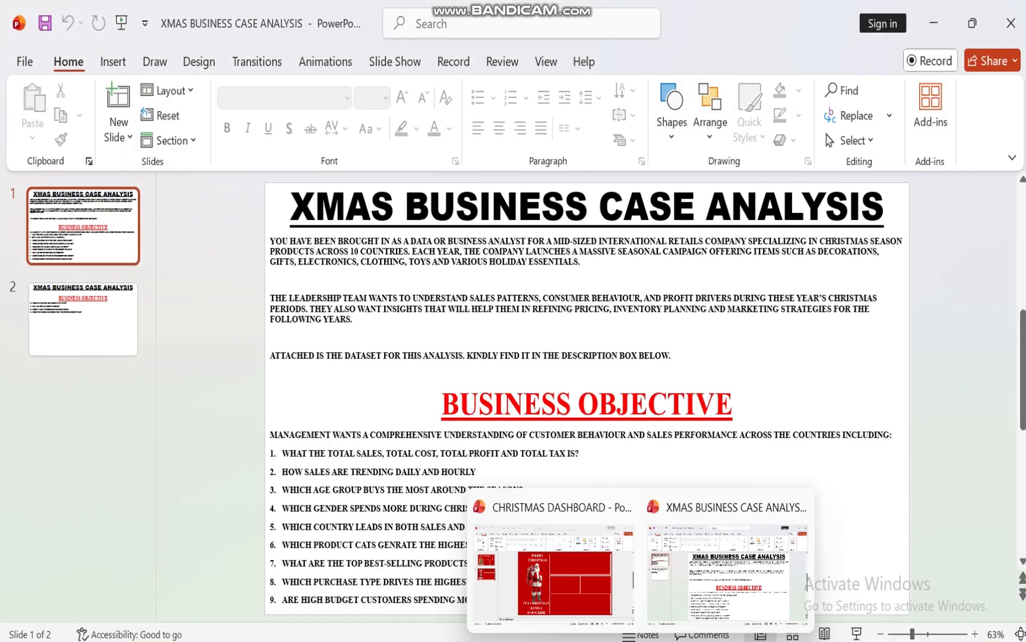
mouse_move(606, 640)
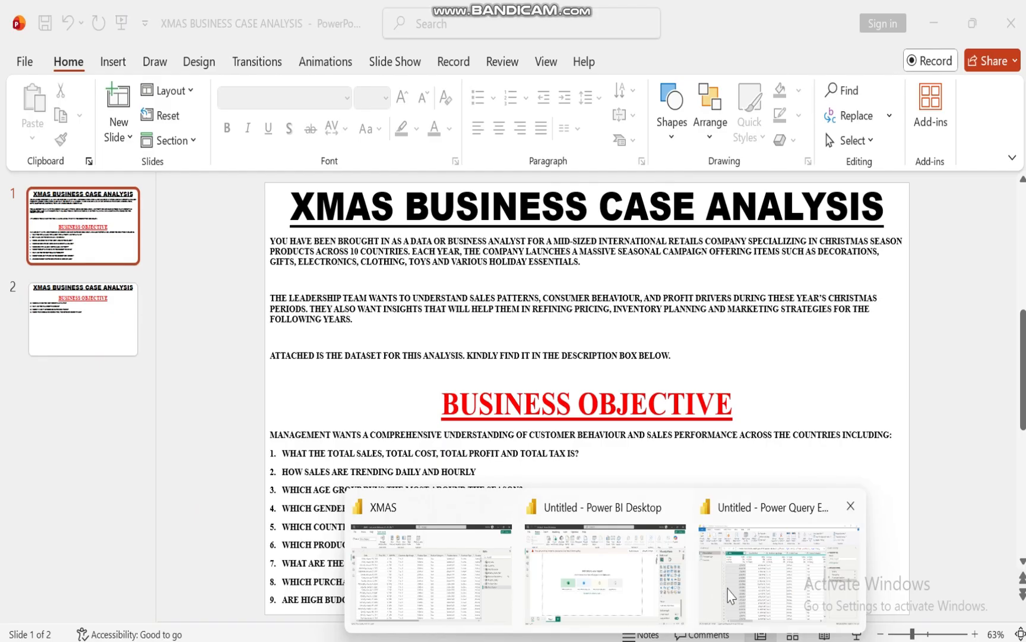
click(745, 588)
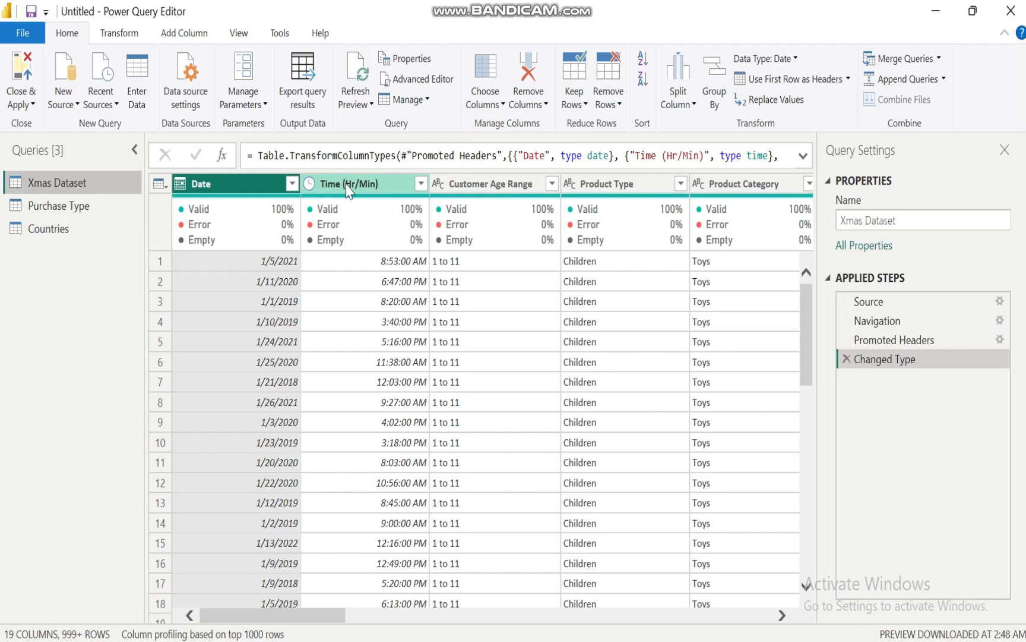
Examine the time transformation options available for the Time (Hr/Min) column of the Xmas Dataset query
click(116, 34)
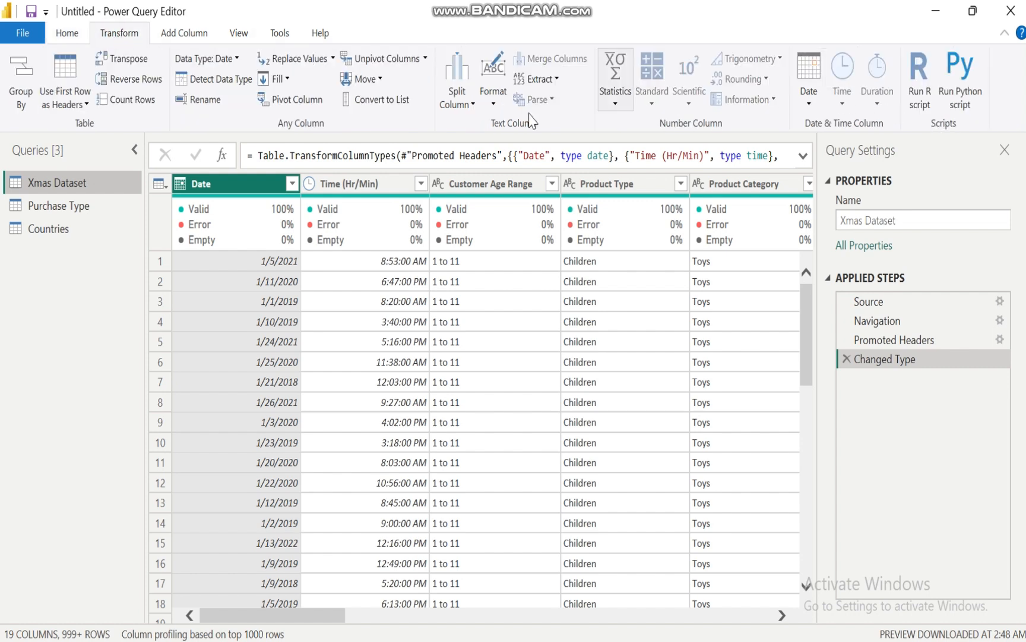
click(387, 185)
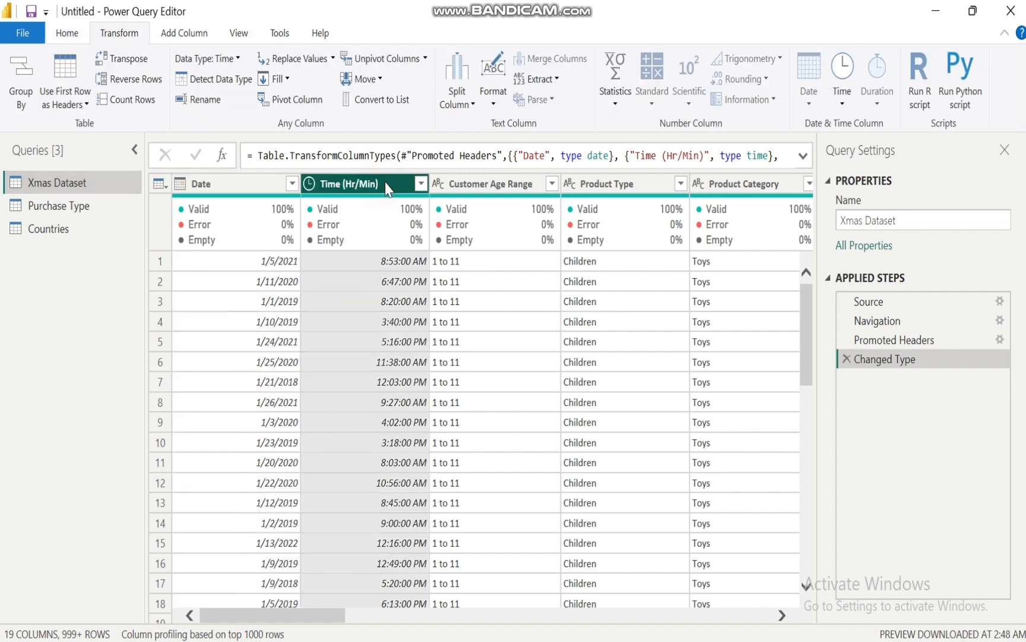
click(845, 105)
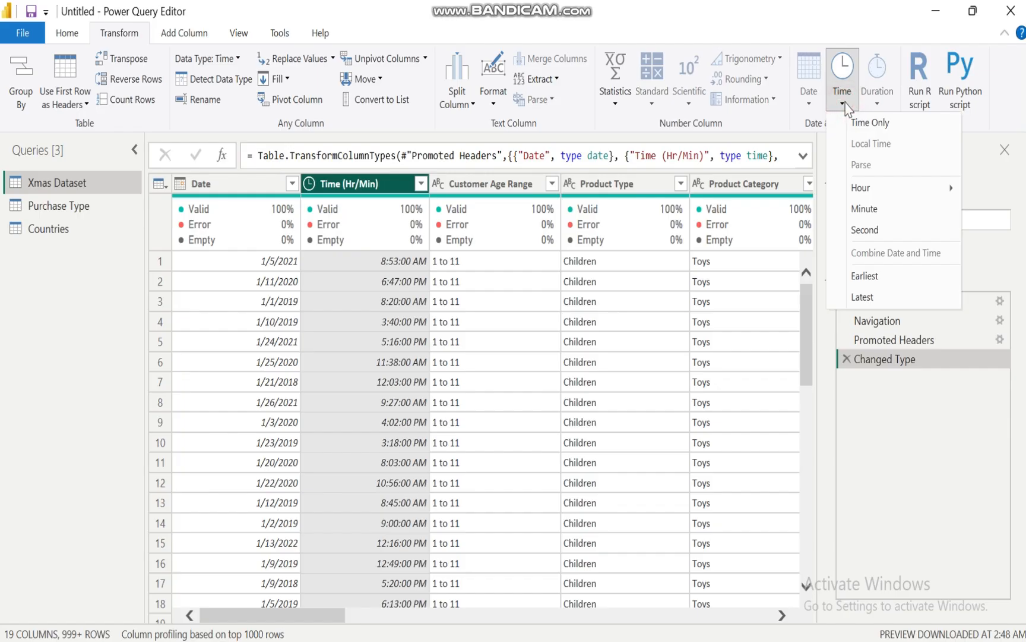
click(846, 104)
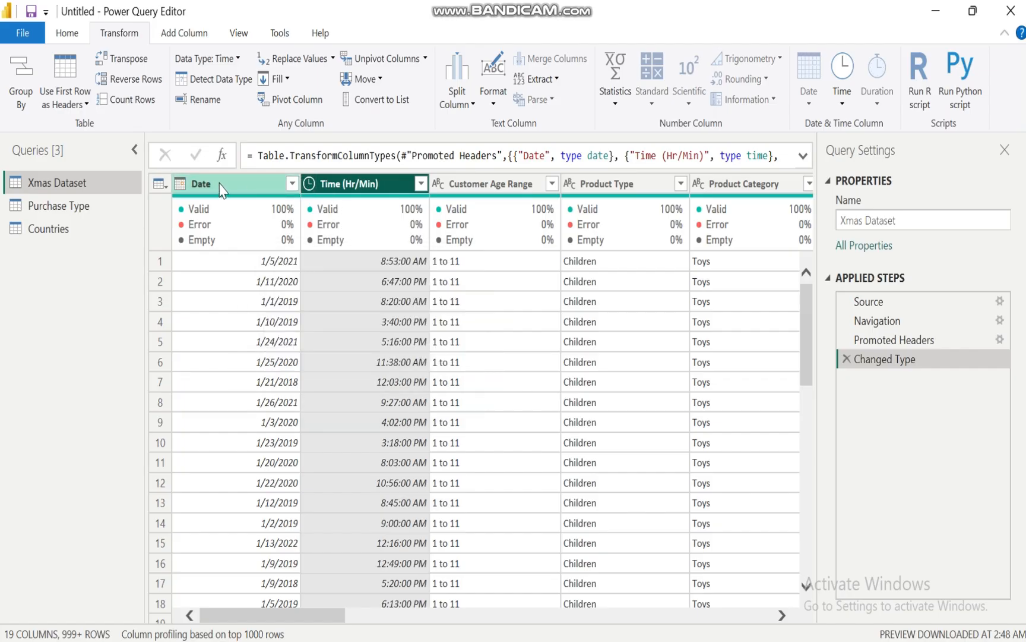
click(290, 616)
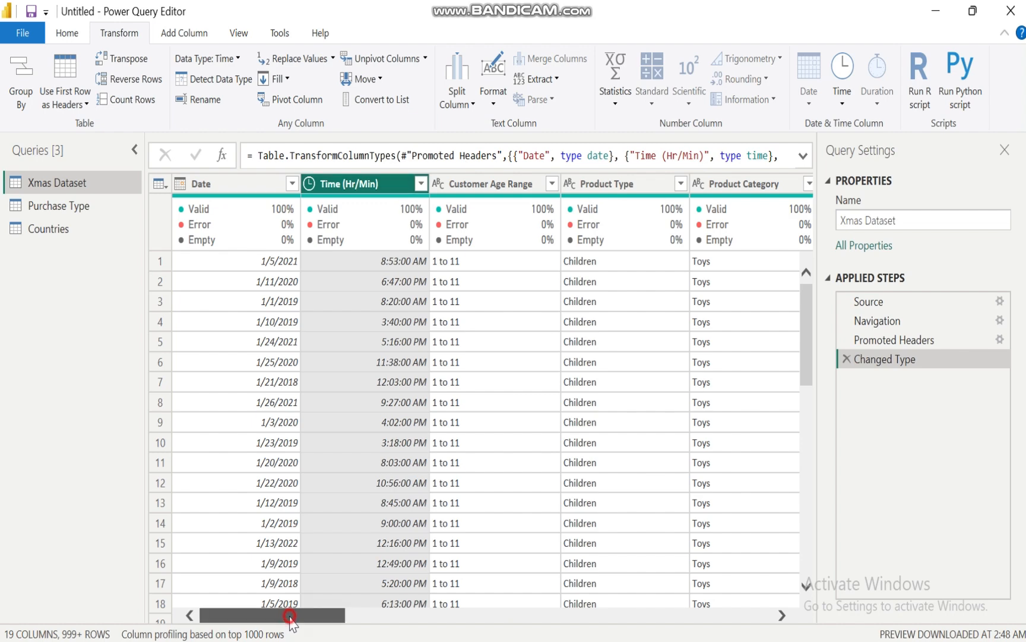
drag(290, 616, 249, 610)
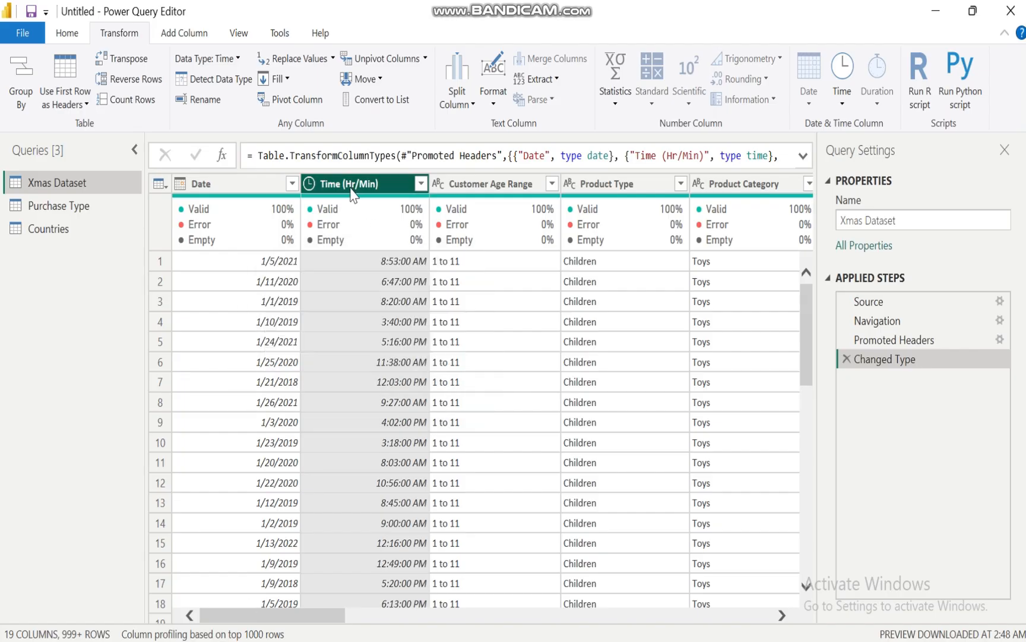
Remove duplicate rows from the Xmas Dataset query based on the Date column
click(214, 185)
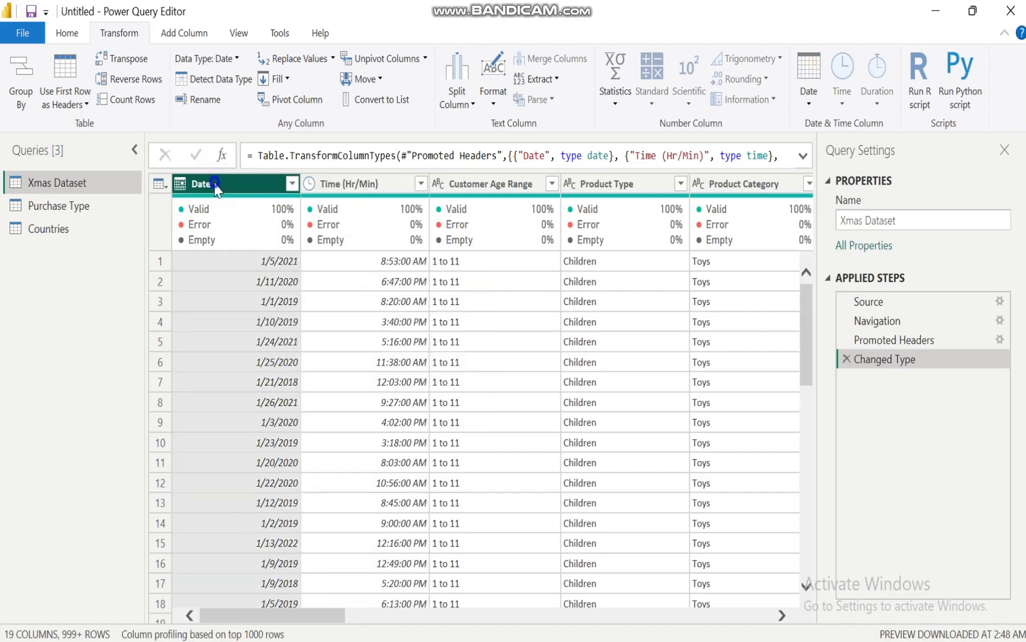
right_click(215, 186)
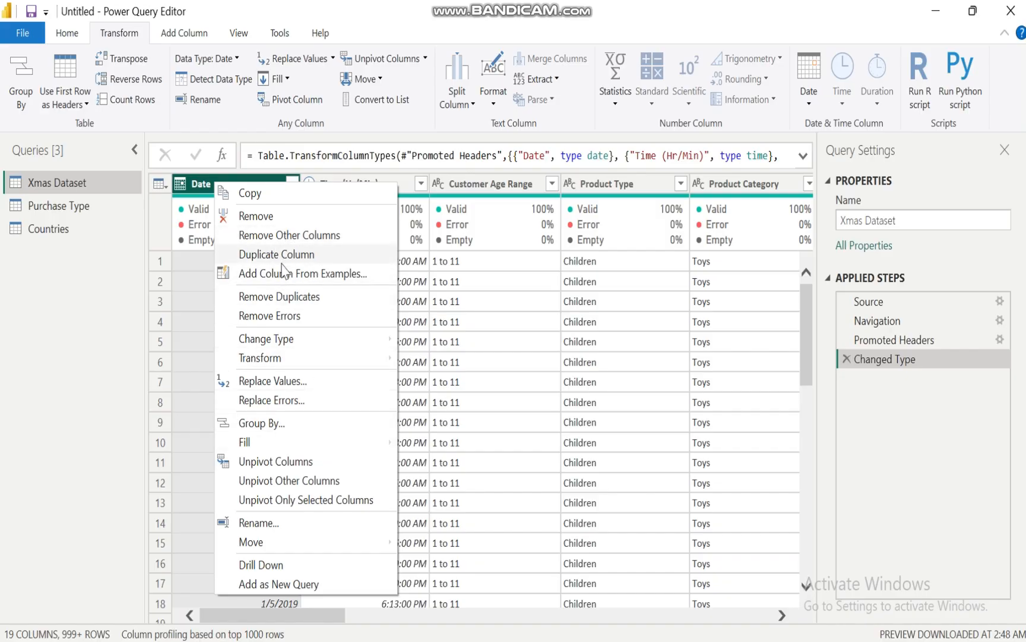
click(276, 297)
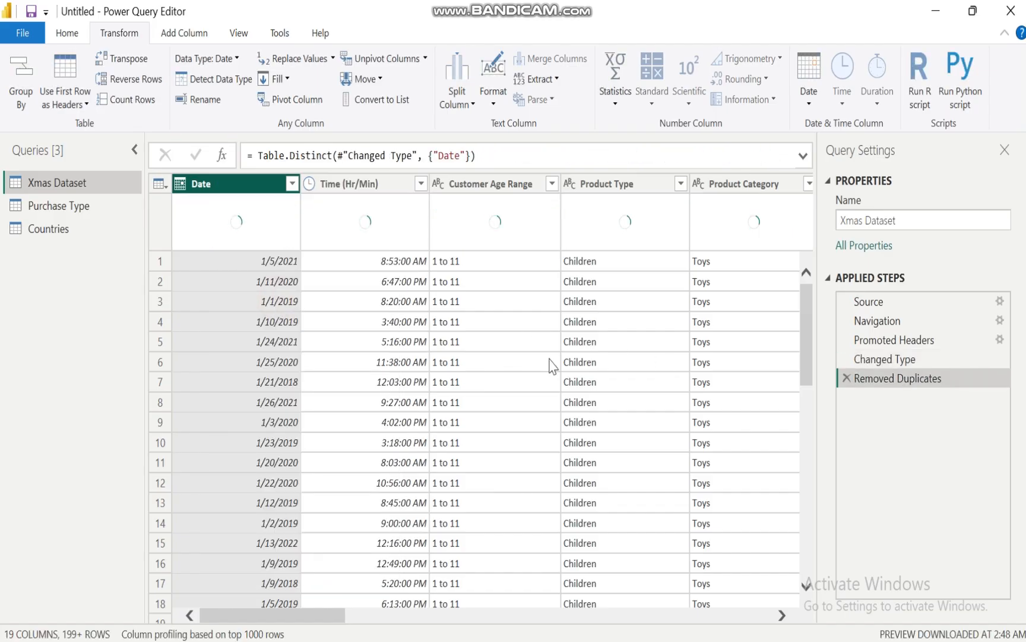
Change the data type of the Time (Hr/Min) column to Text
click(333, 183)
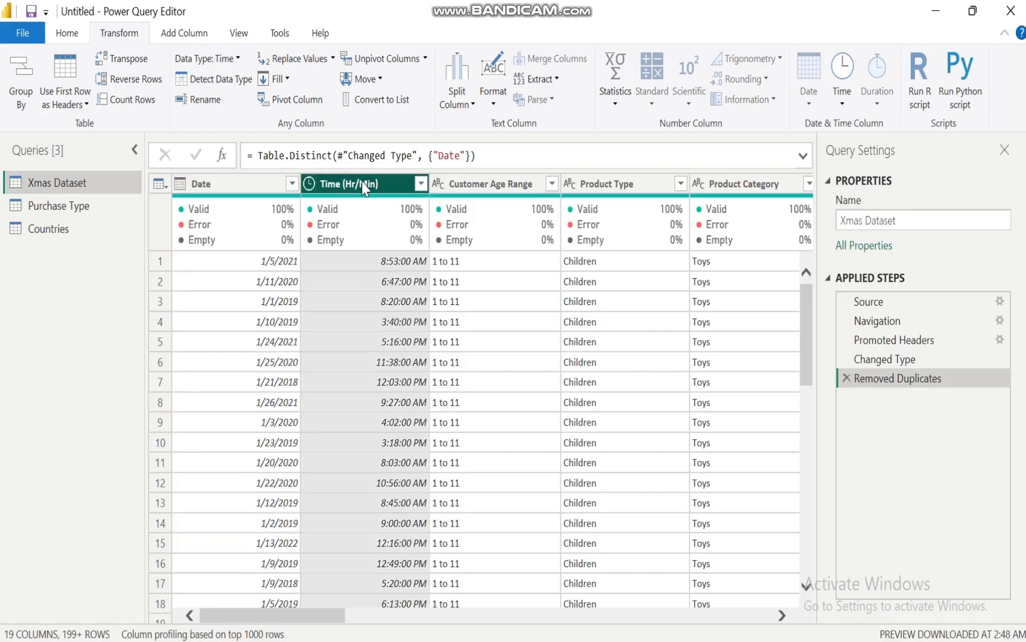
right_click(362, 185)
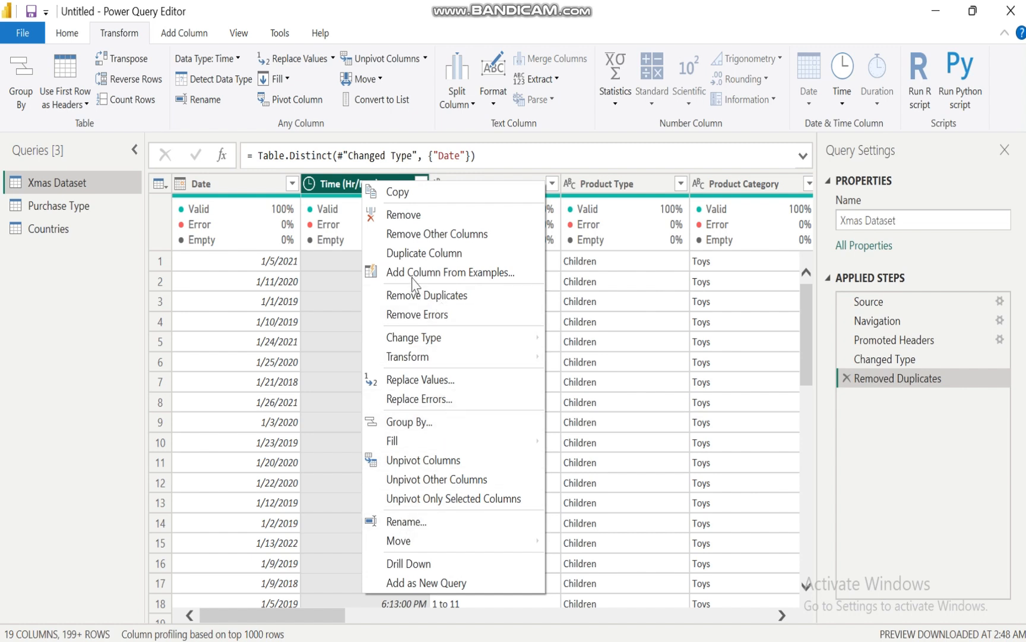
click(309, 185)
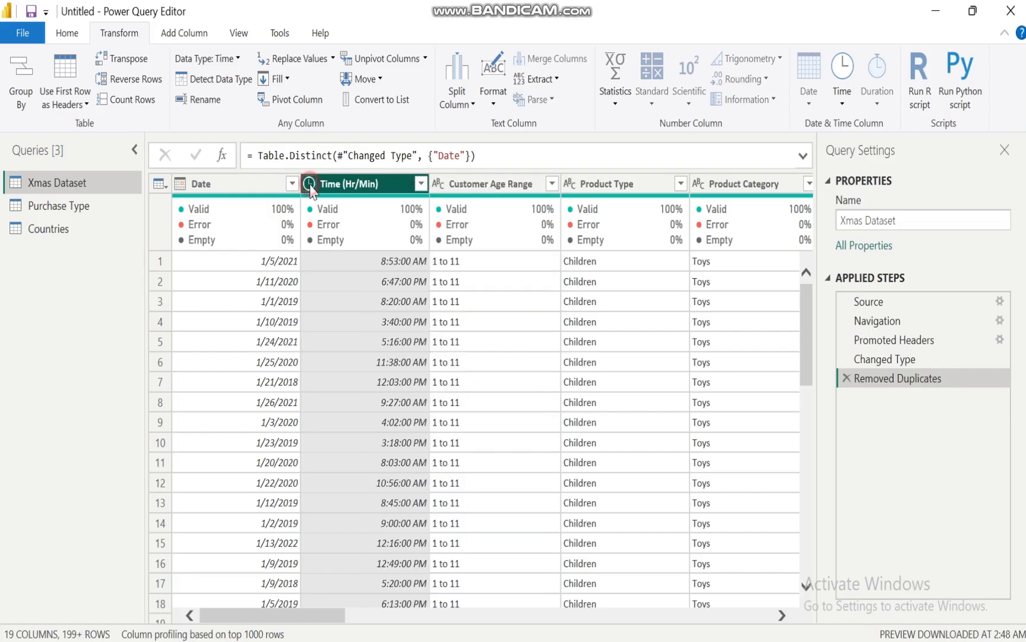
click(310, 184)
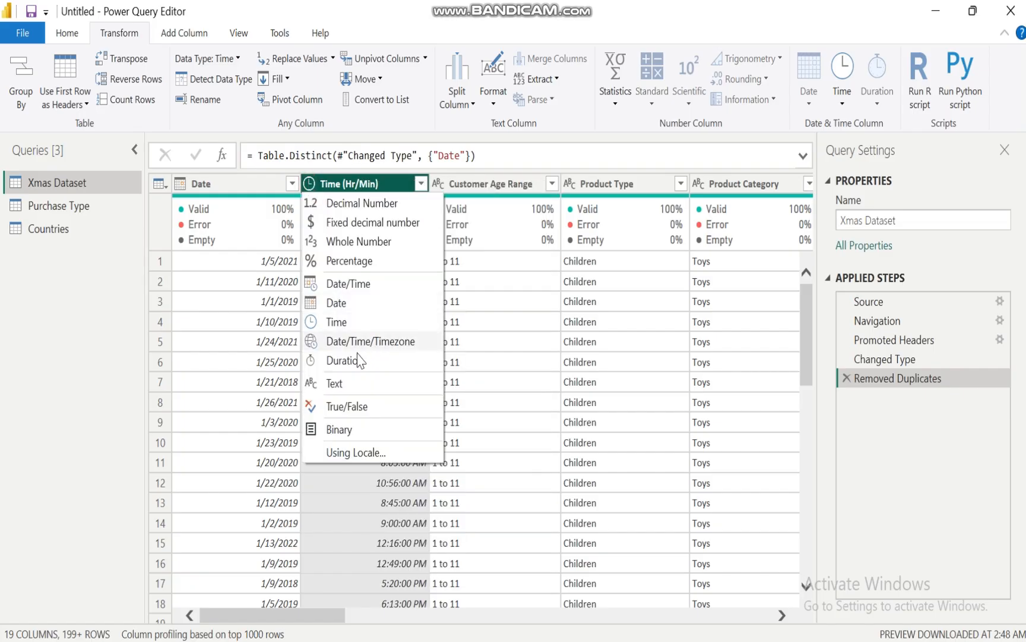
click(350, 382)
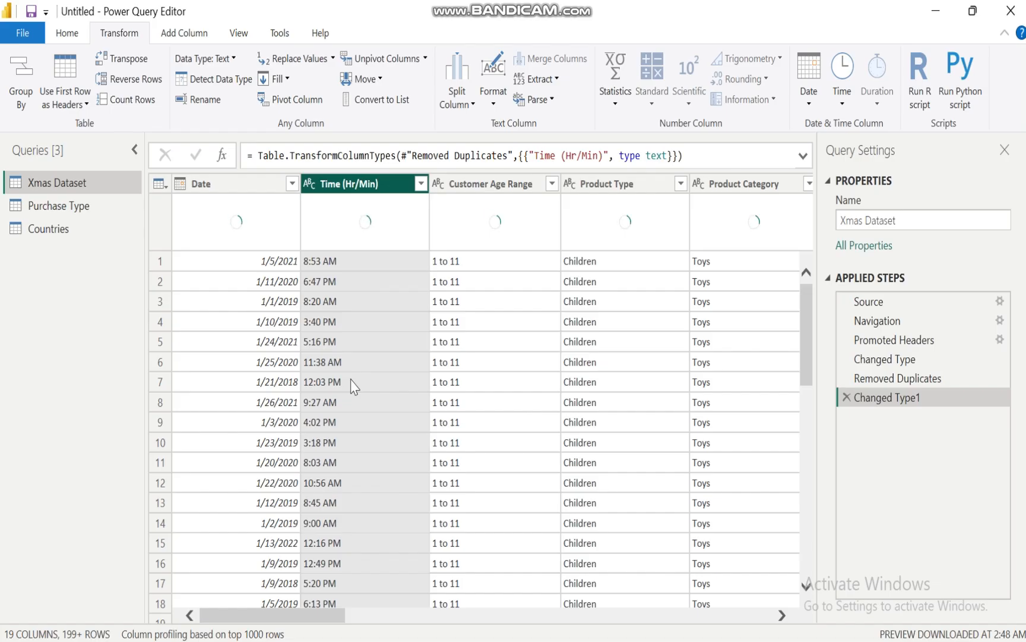
right_click(334, 189)
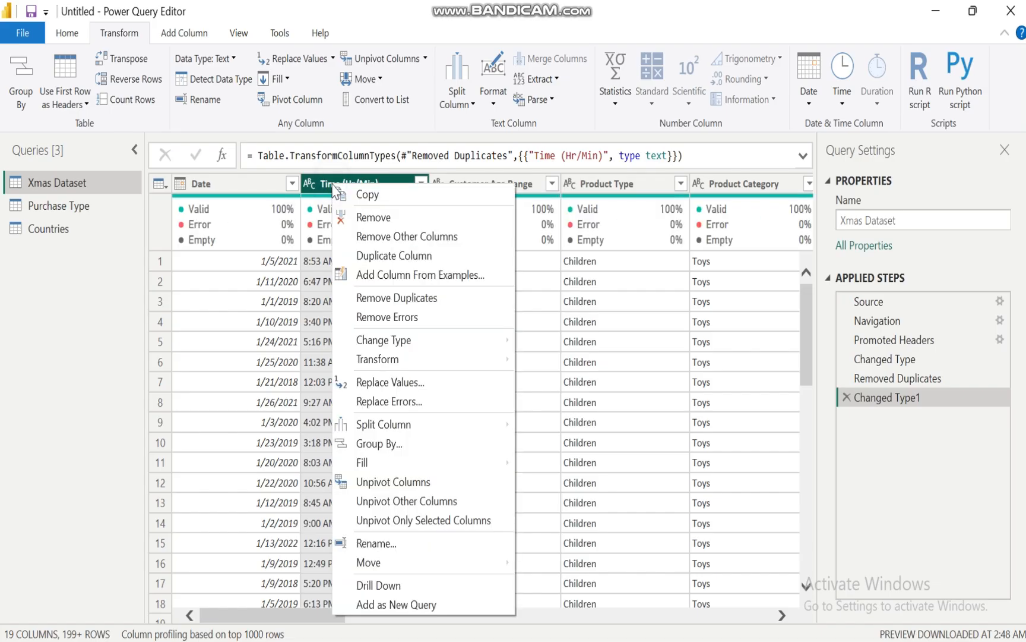
mouse_move(401, 425)
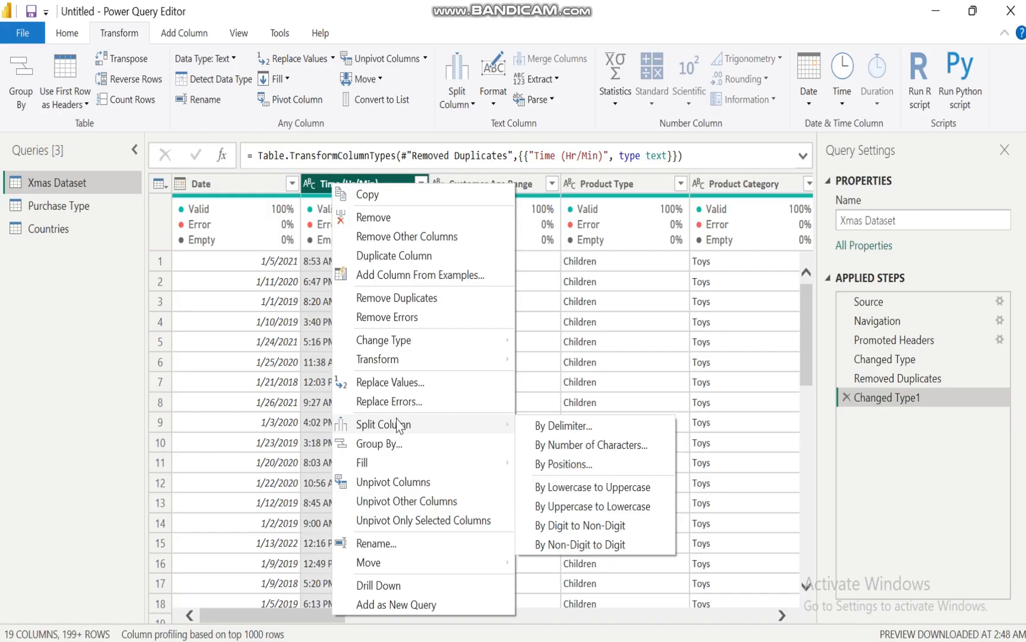
click(309, 188)
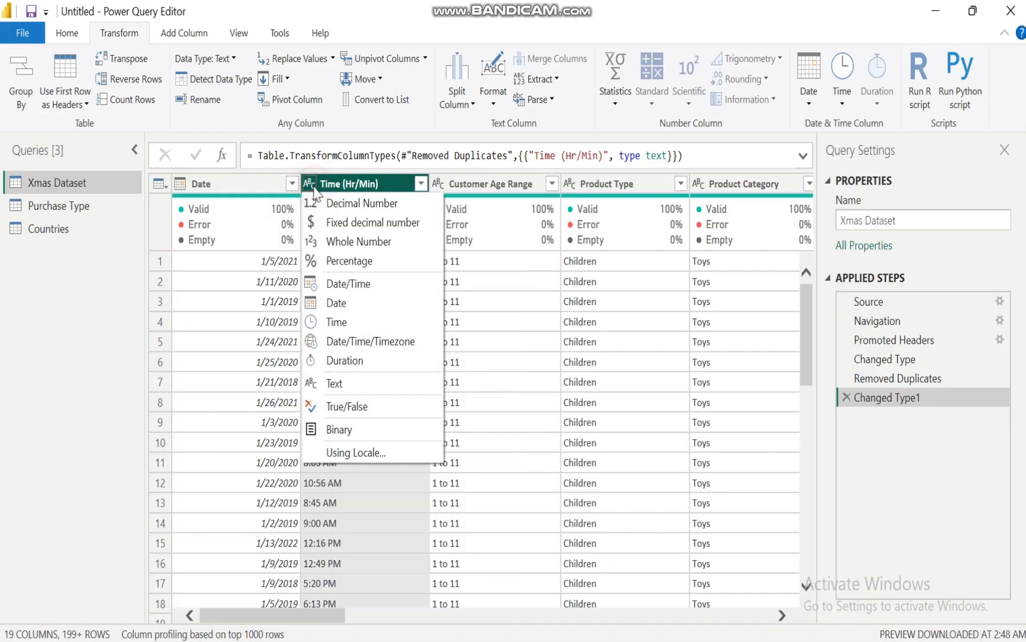
click(347, 188)
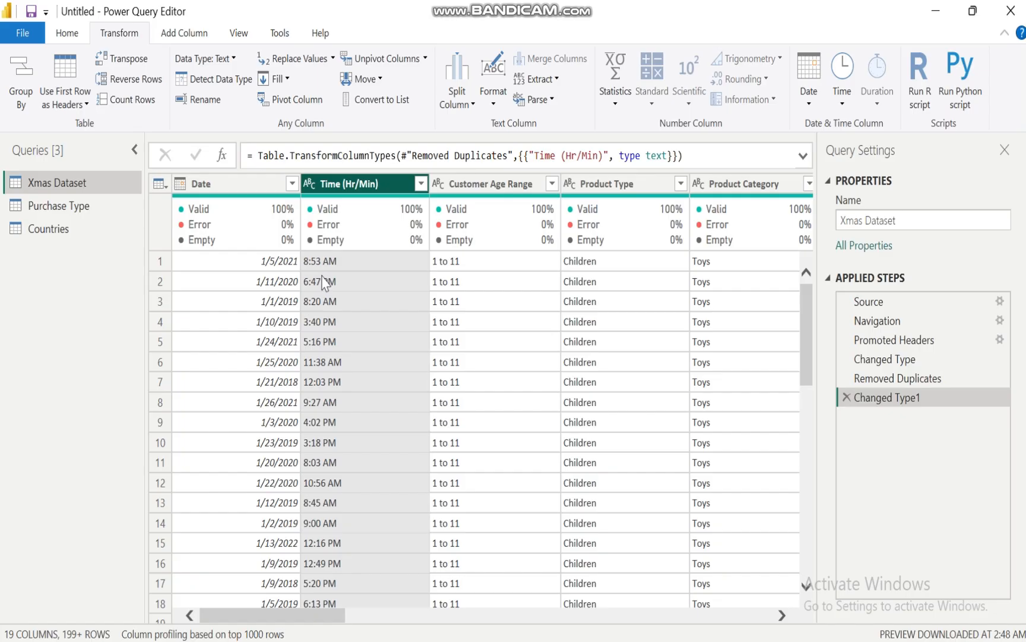
Split the Time (Hr/Min) column by the Space delimiter at each occurrence
right_click(340, 189)
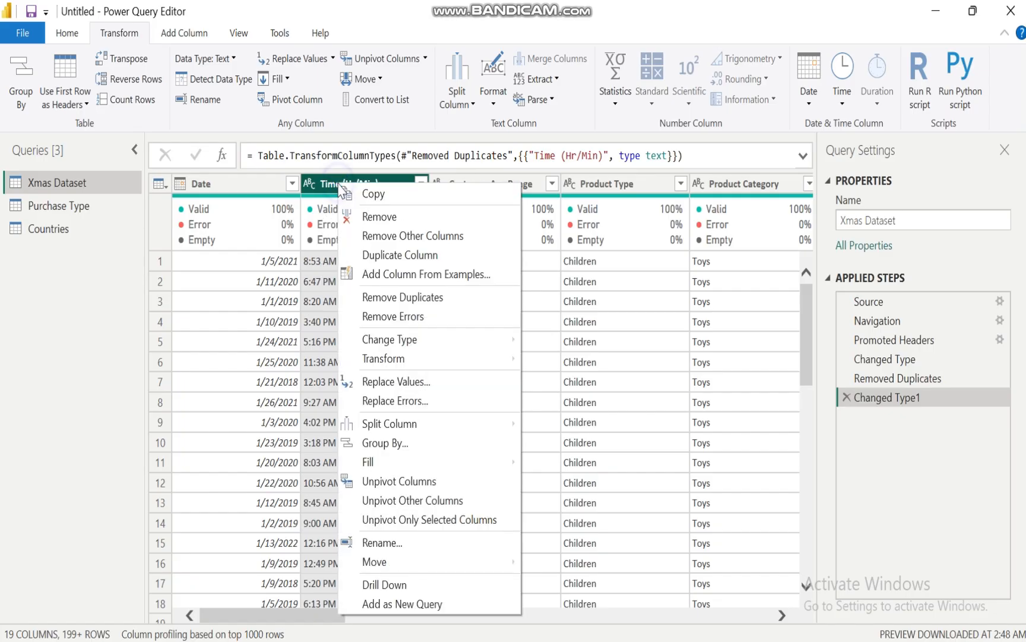
mouse_move(461, 426)
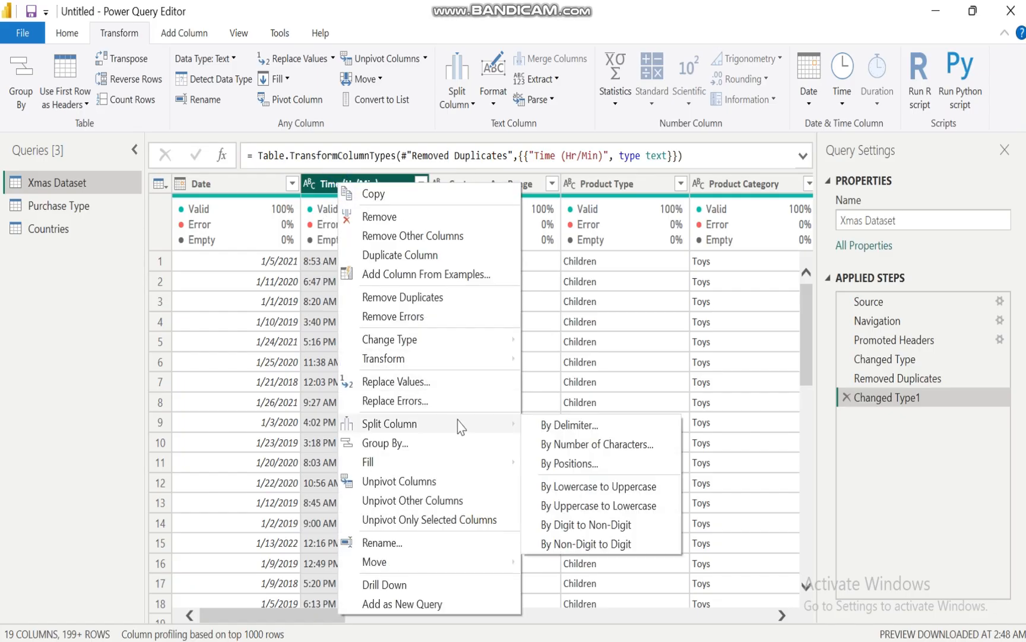
click(597, 425)
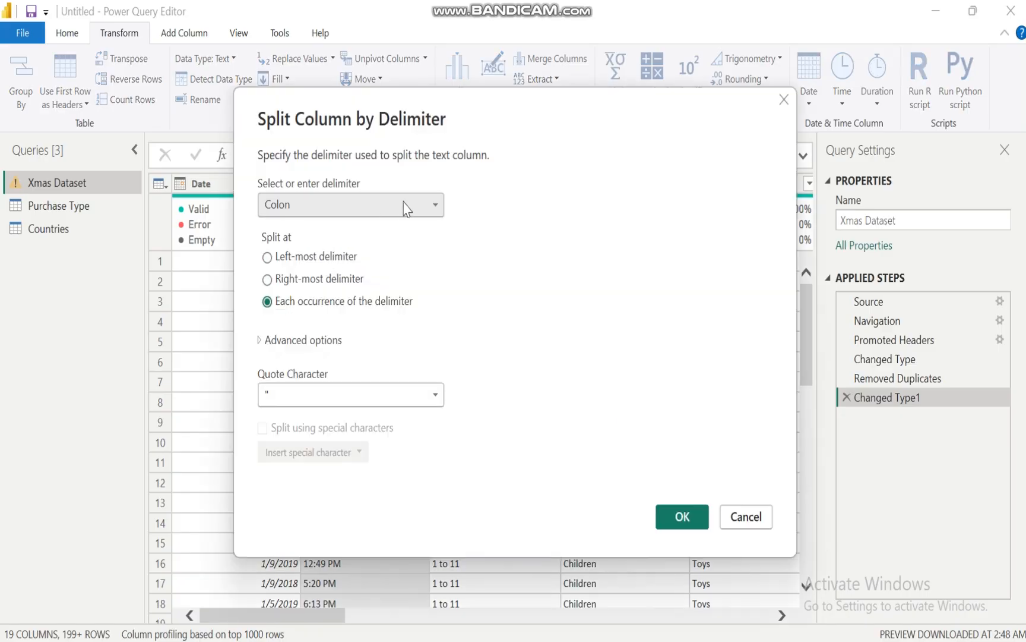
click(422, 205)
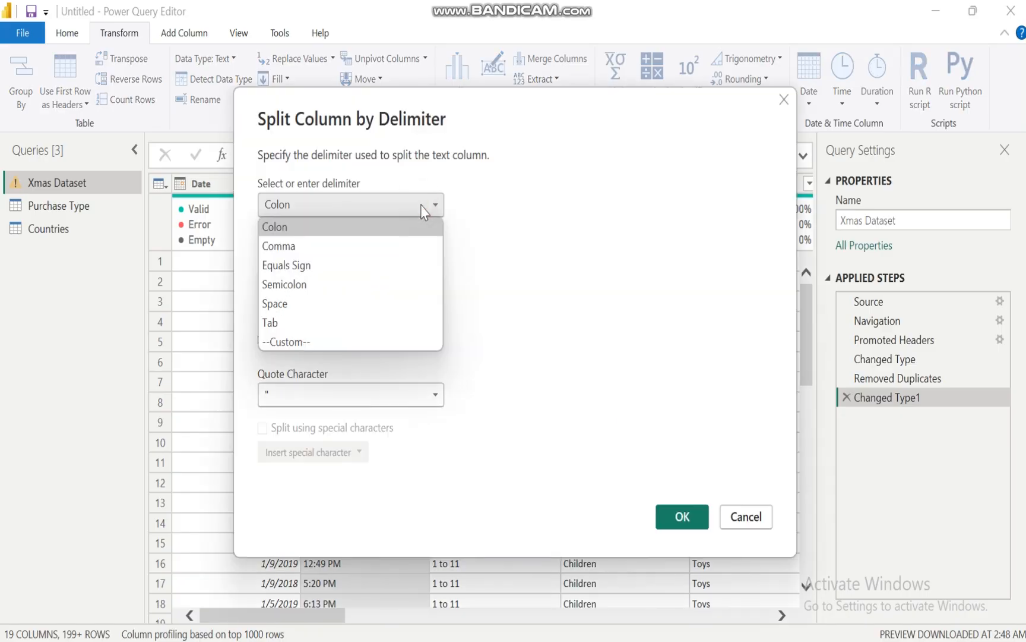
click(289, 306)
click(673, 516)
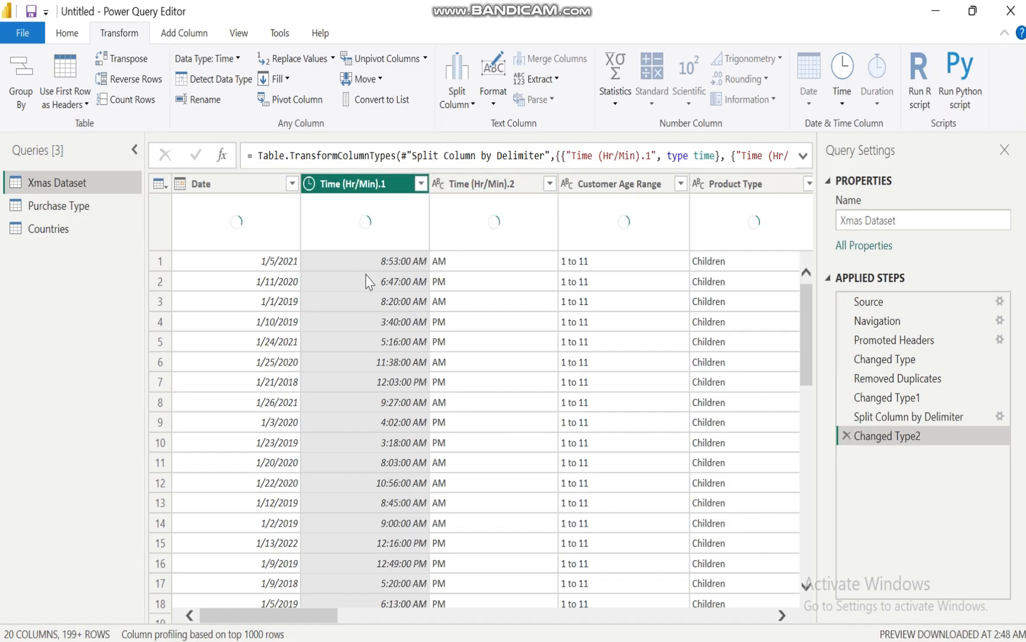
Rename the Time (Hr/Min).2 column as AM/PM
double_click(521, 182)
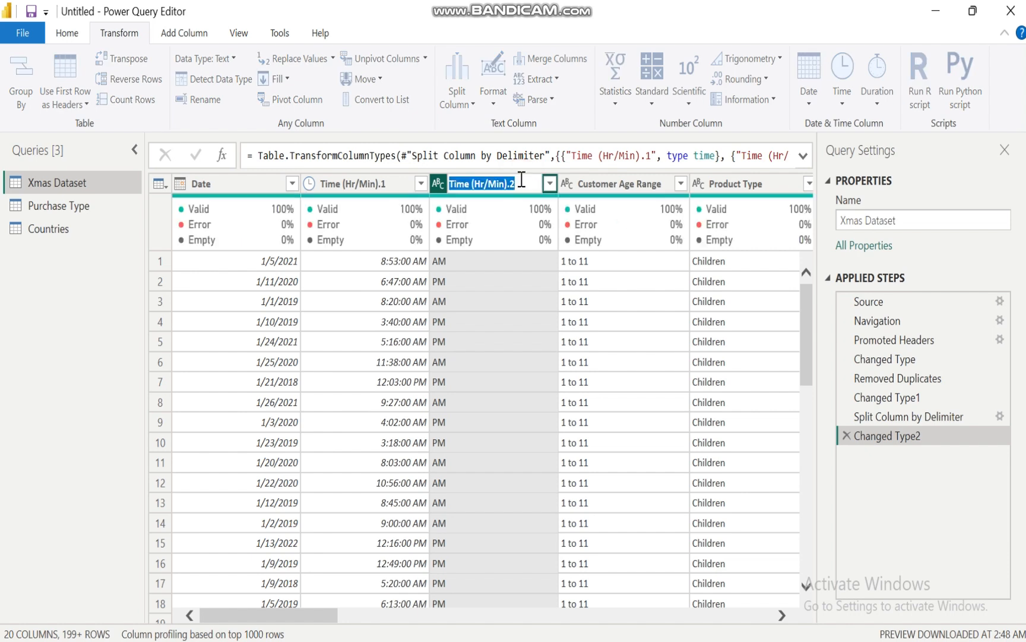
text(AM/PM)
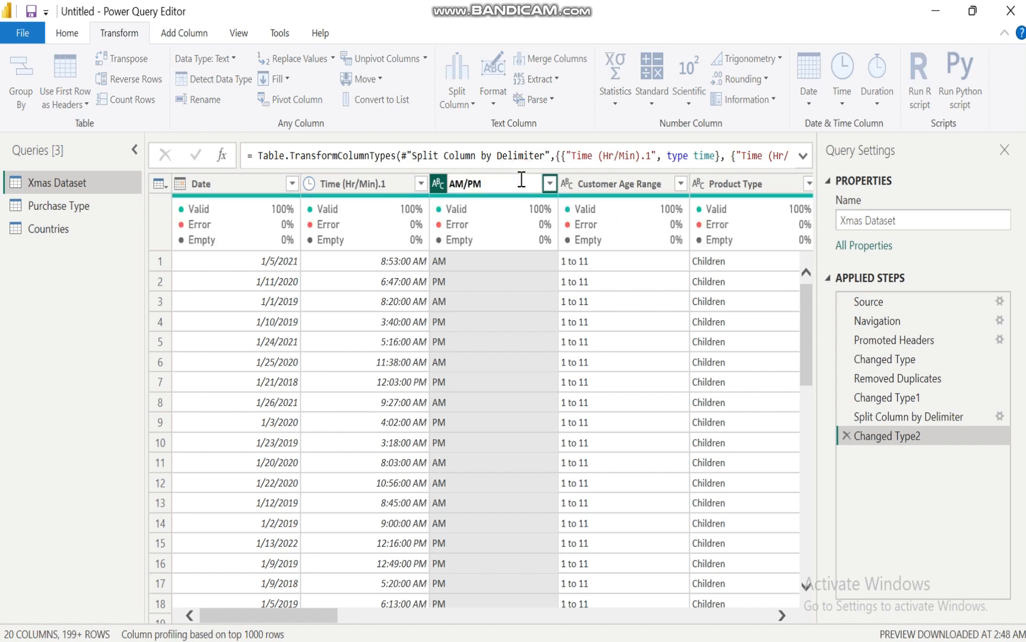
key(Return)
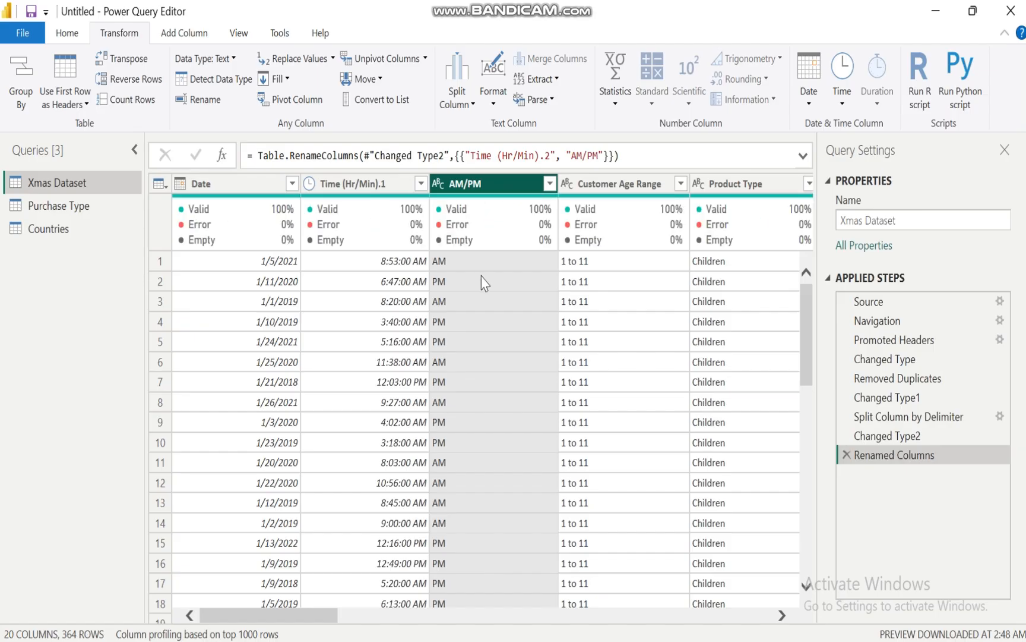
Extract only the hour from the values of the Time (Hr/Min).1 column
click(338, 185)
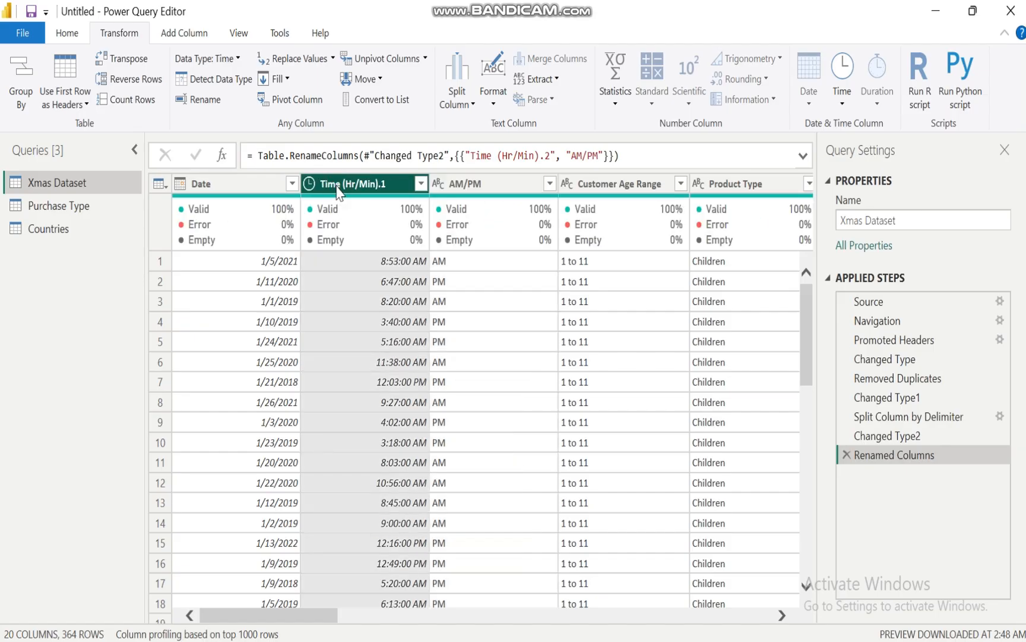
click(844, 102)
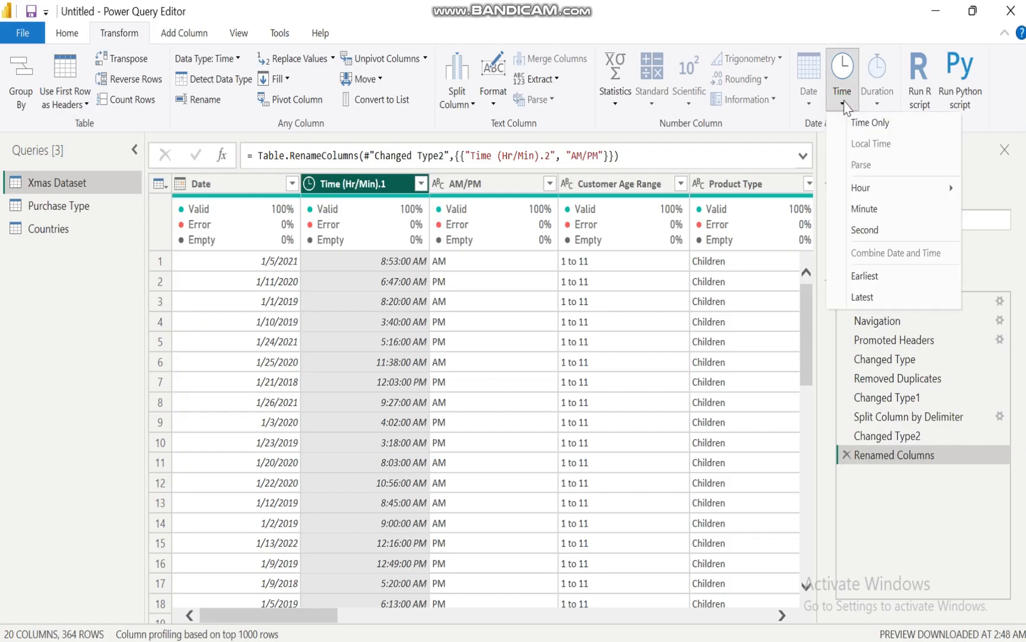
mouse_move(917, 193)
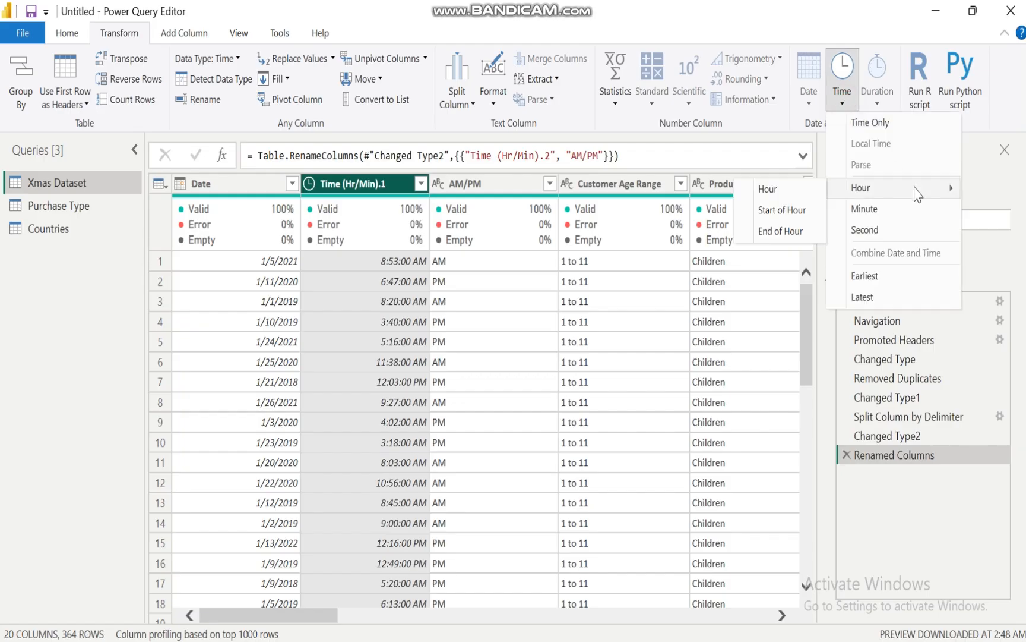
click(776, 188)
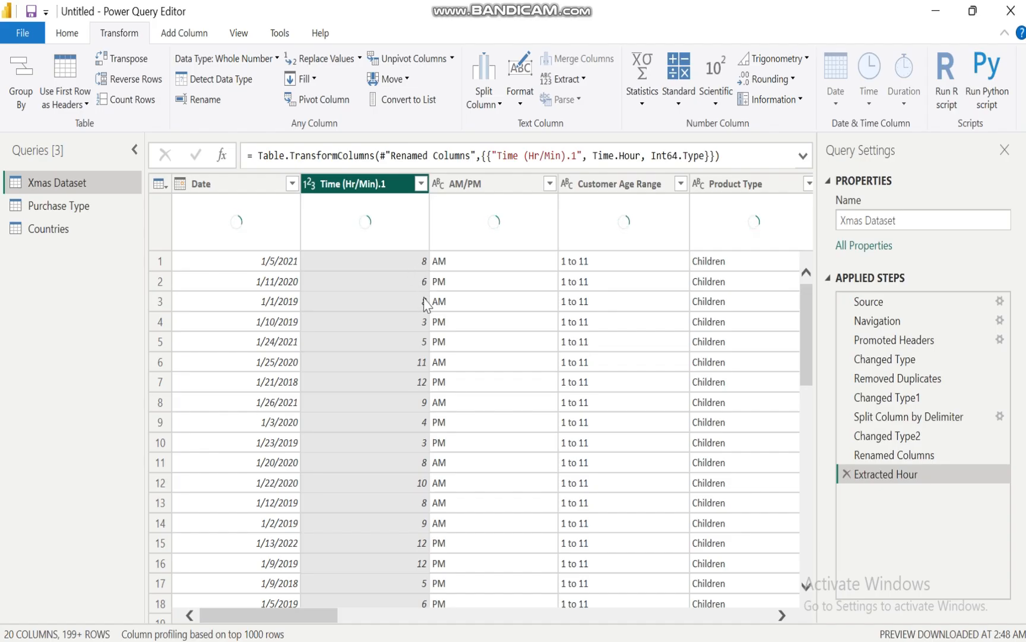
Change the data type of the Time (Hr/Min).1 column to Text
click(309, 184)
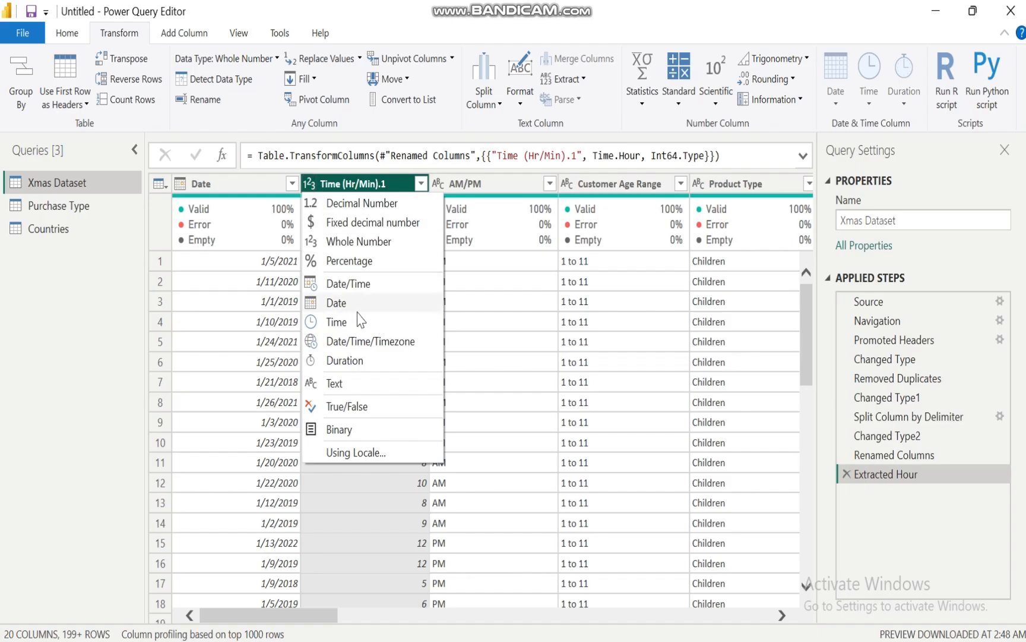
click(334, 383)
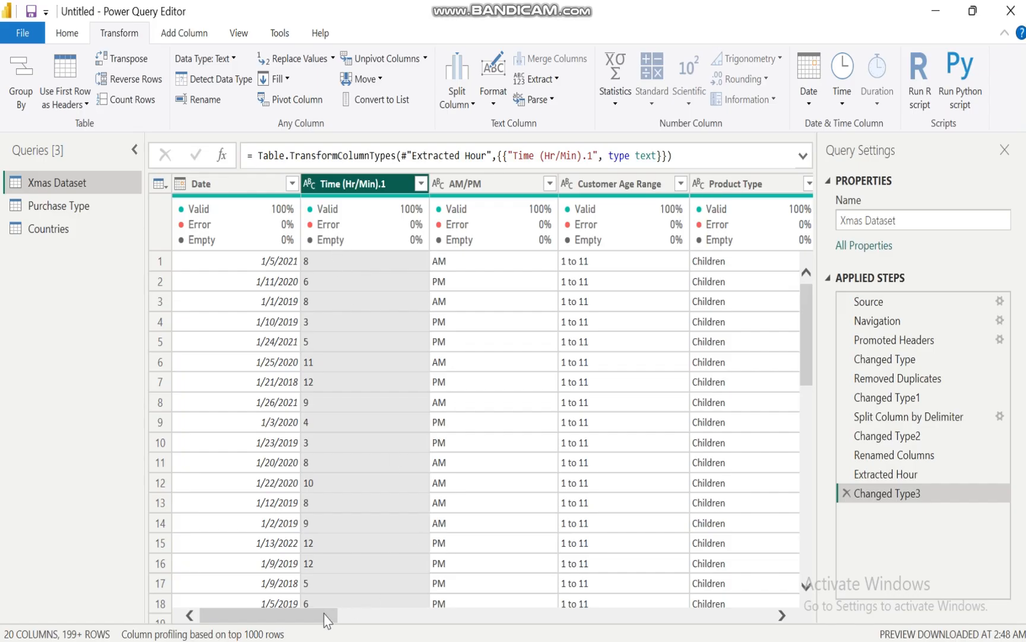
drag(314, 614, 213, 632)
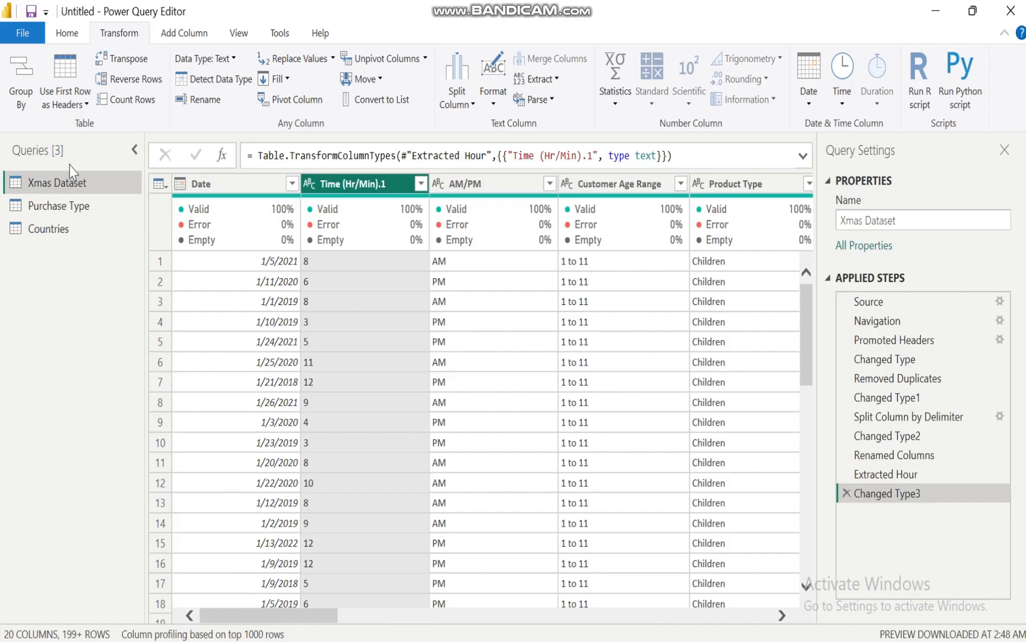
Switch to the XMAS report in Power BI Desktop and review its data table, dashboard page and the XMAS BUSINESS CASE ANALYSIS presentation
click(66, 34)
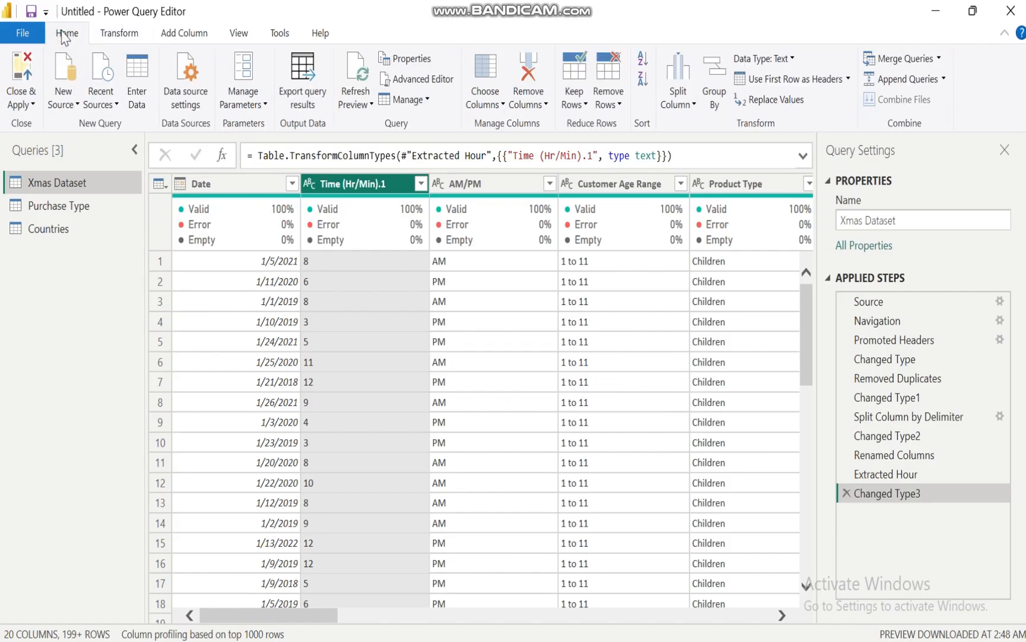
mouse_move(606, 640)
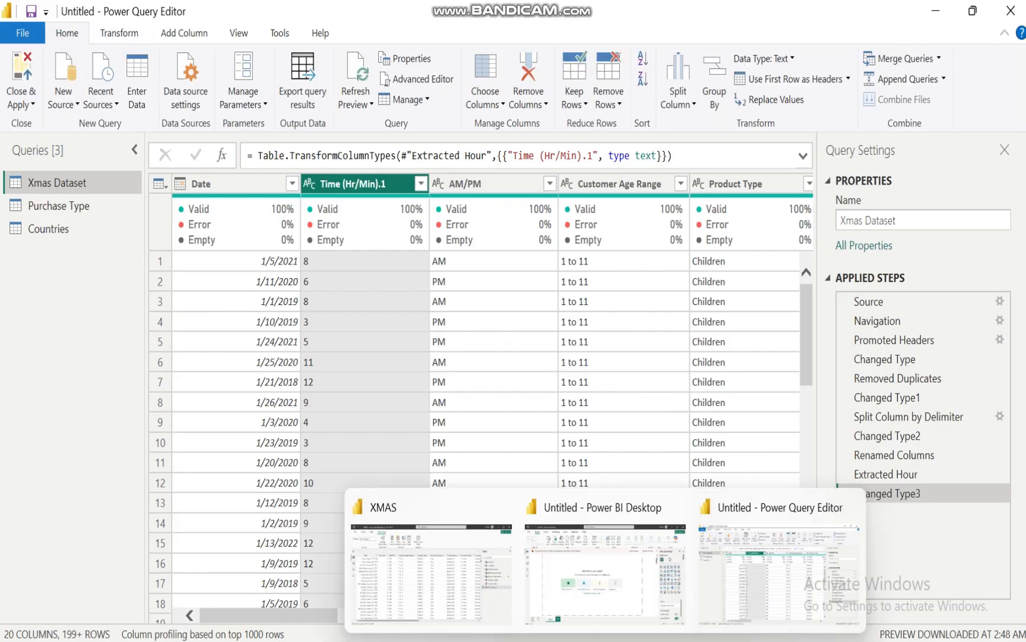
click(470, 600)
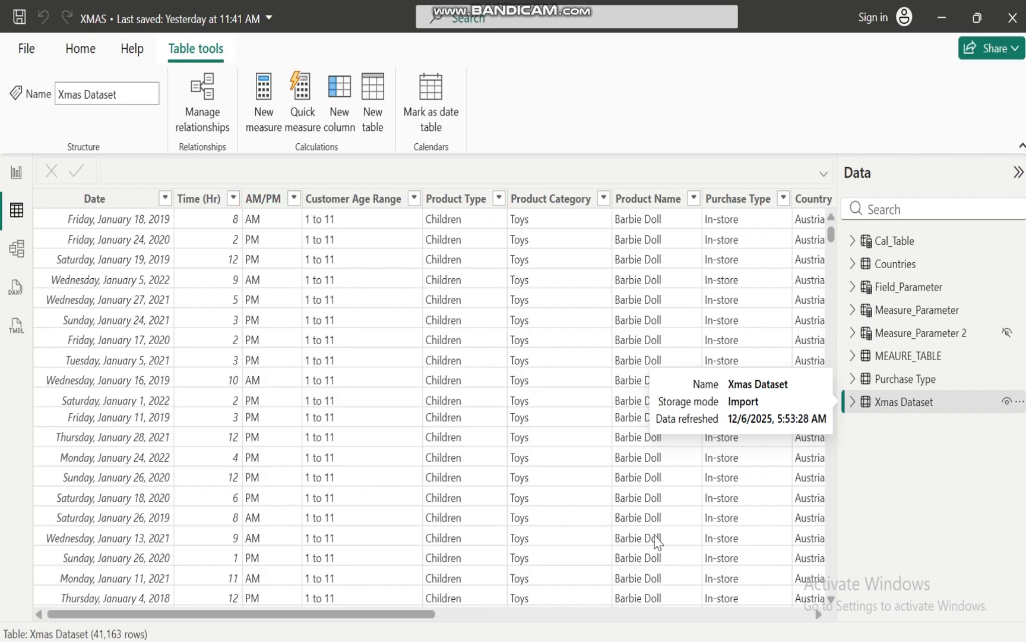
click(14, 173)
mouse_move(641, 640)
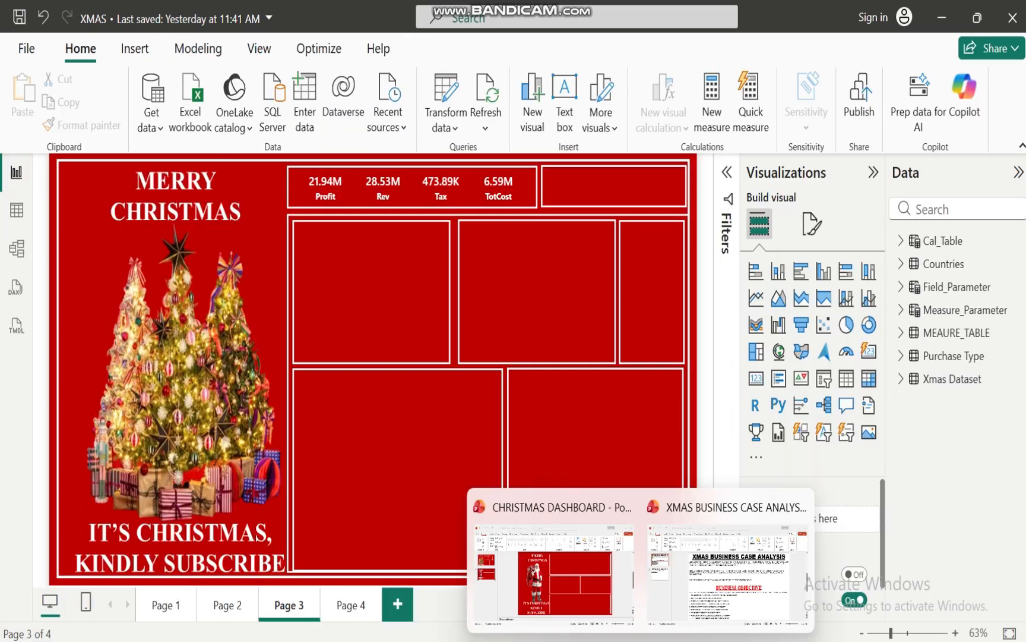
mouse_move(719, 597)
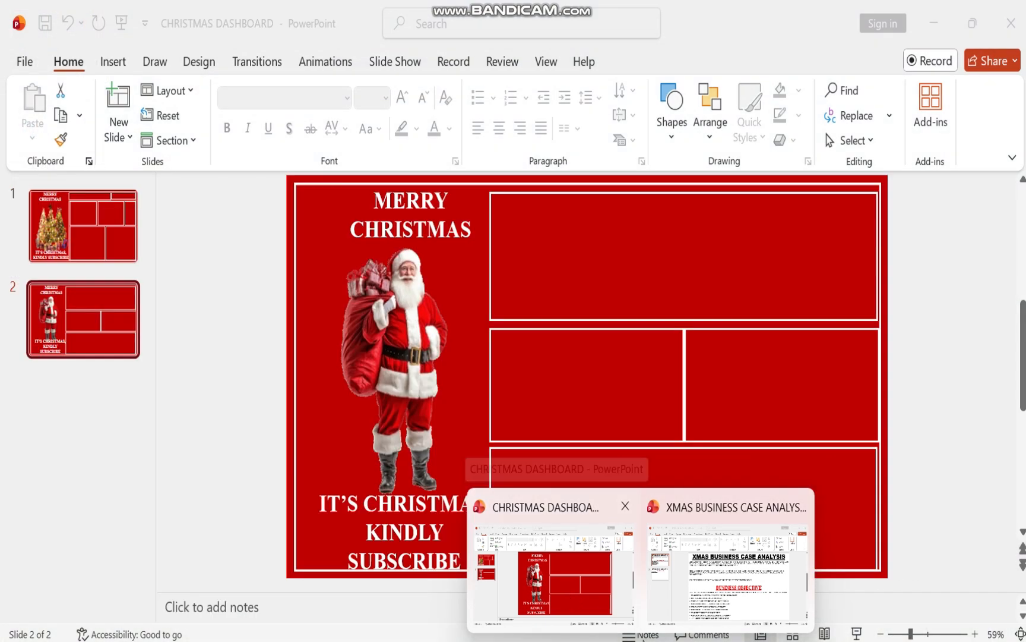
mouse_move(676, 641)
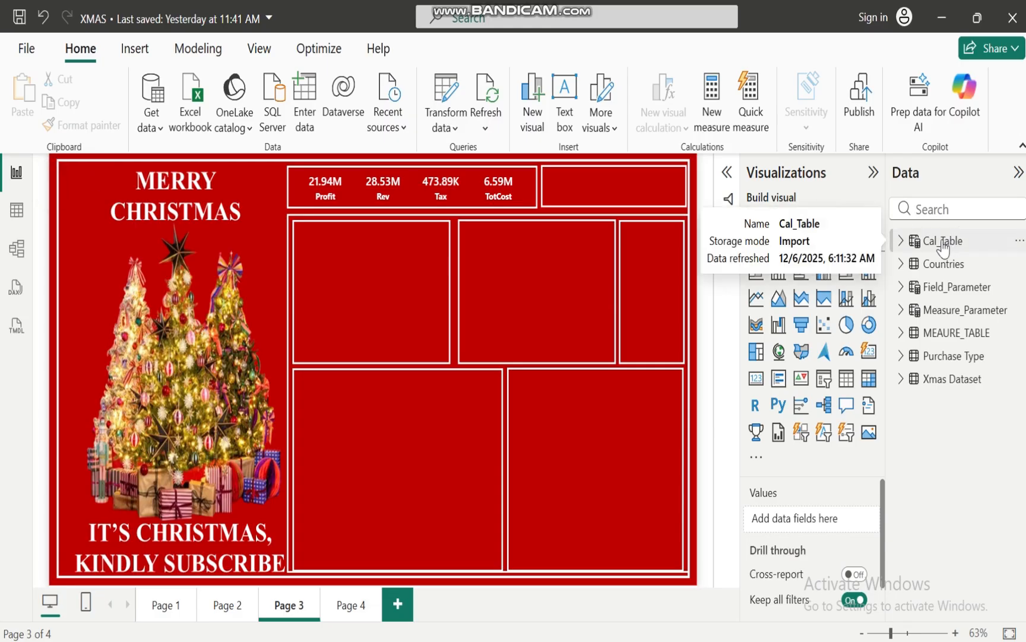
mouse_move(606, 641)
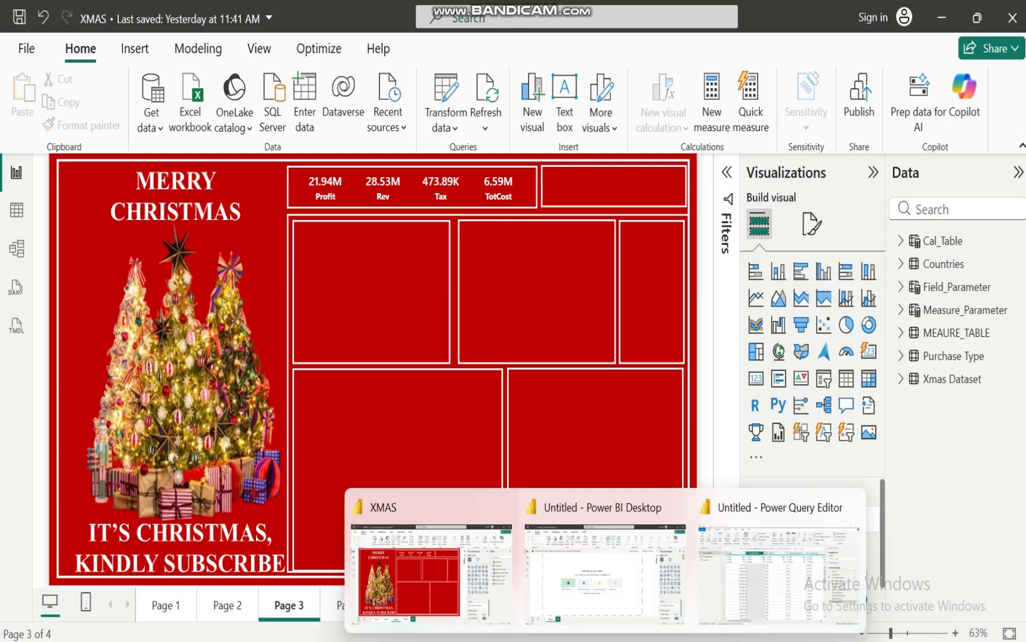
Return to the Power Query Editor of the untitled report, apply the query changes and close the editor
click(763, 585)
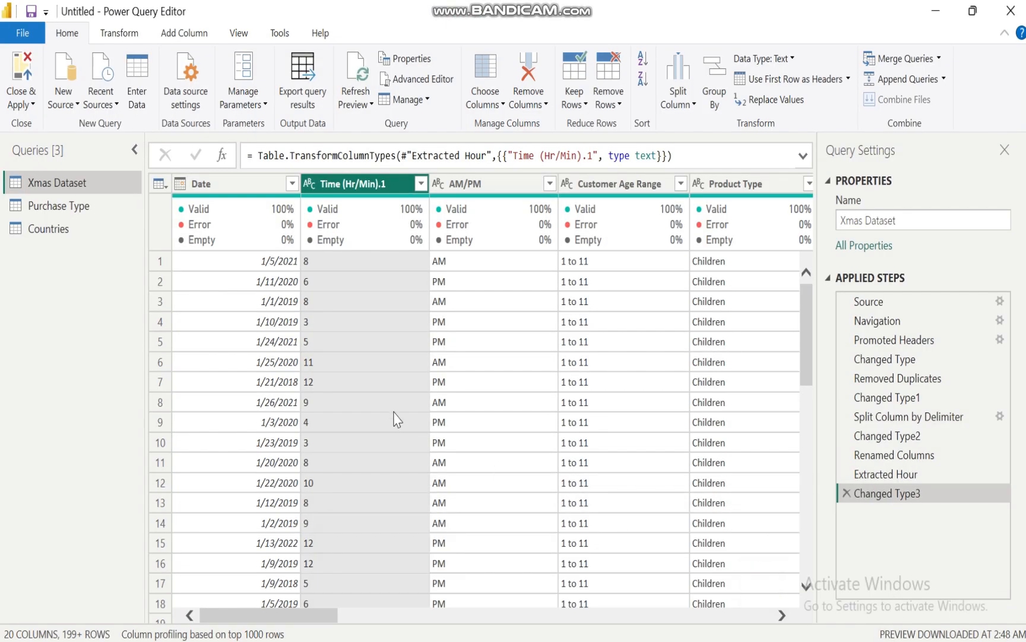
click(20, 104)
click(43, 165)
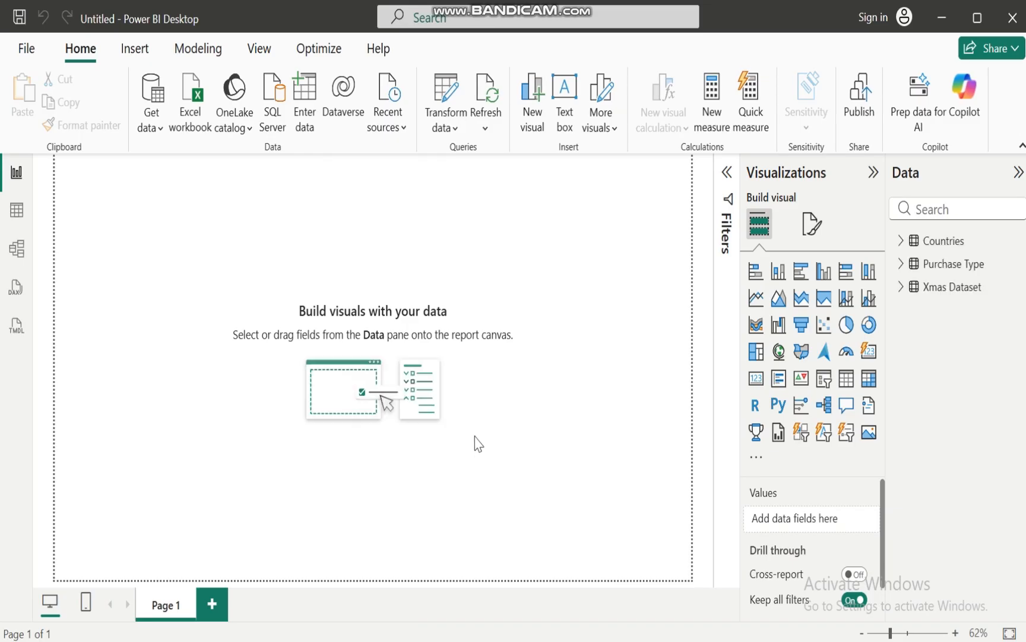
Examine the loaded tables and list the fields of the Xmas Dataset table
click(901, 242)
click(901, 243)
mouse_move(902, 300)
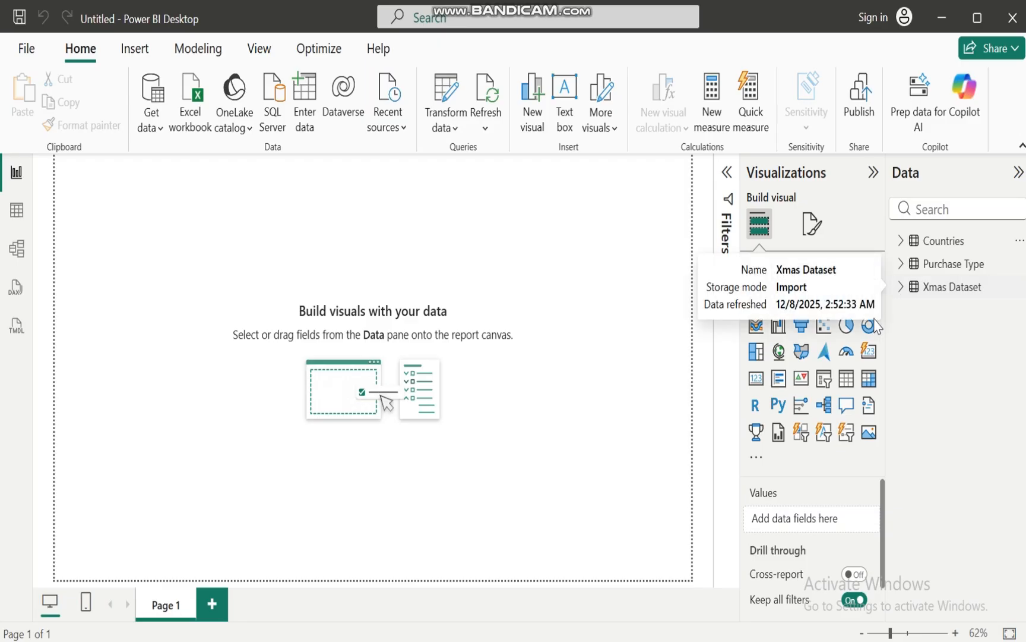
double_click(905, 288)
click(901, 287)
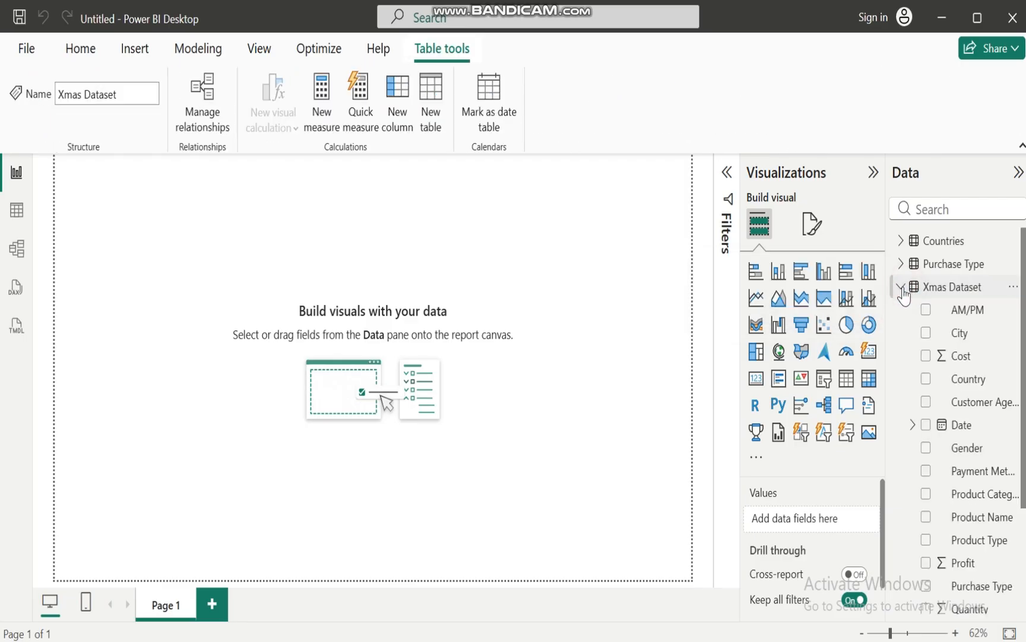
Expand the Date hierarchy of the Xmas Dataset table, and try its Day level in a visual before removing it
click(913, 424)
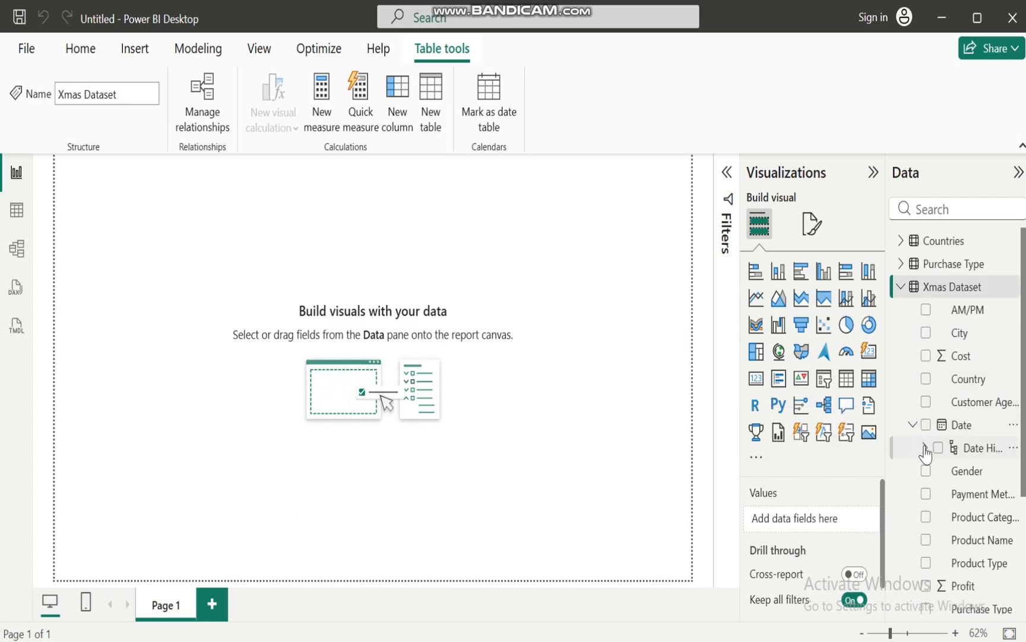
click(925, 448)
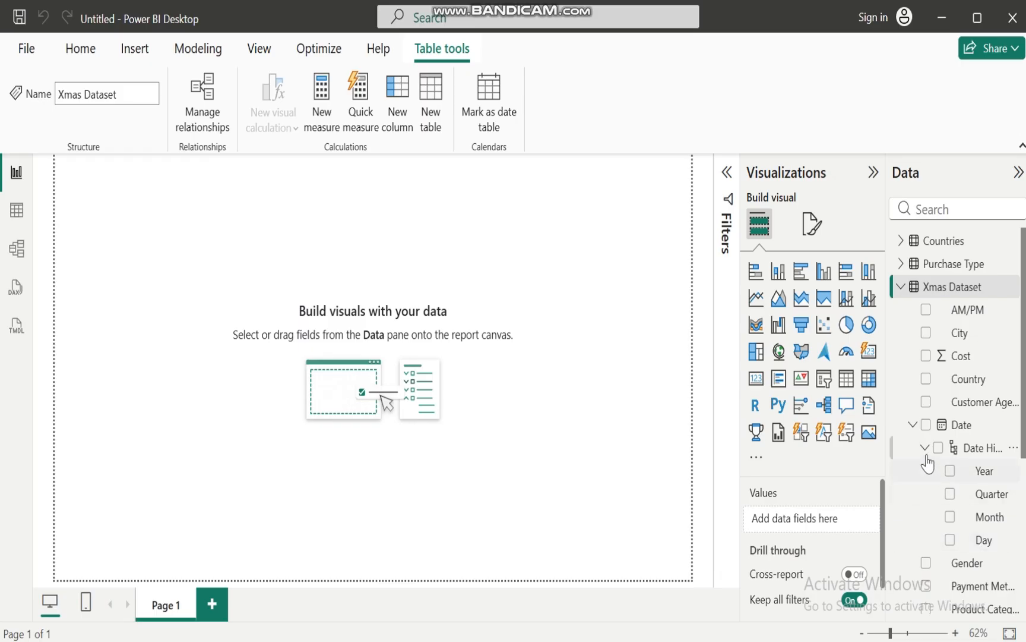
click(949, 541)
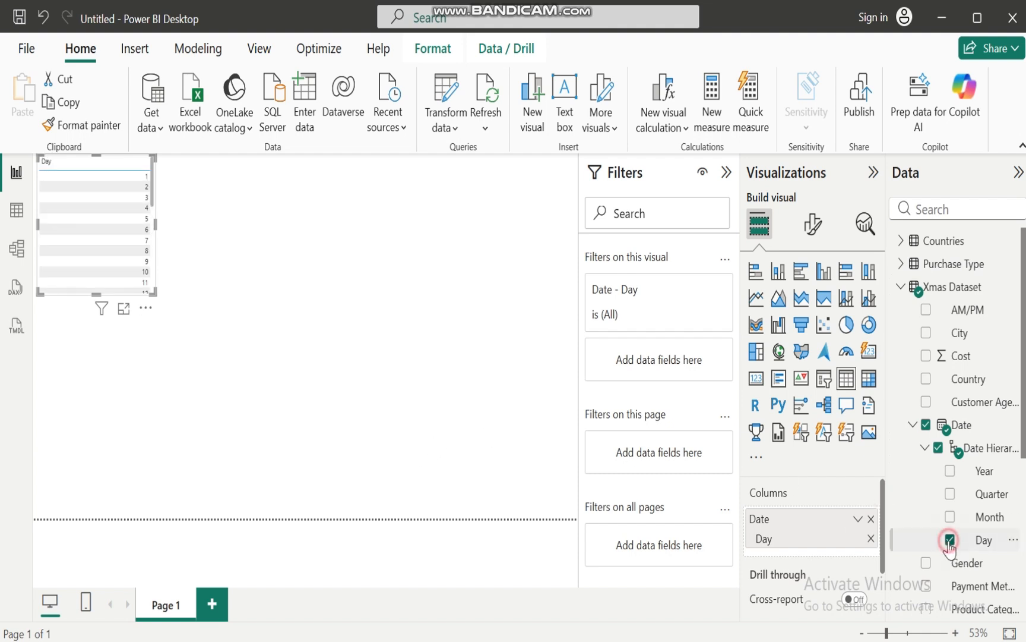
click(950, 540)
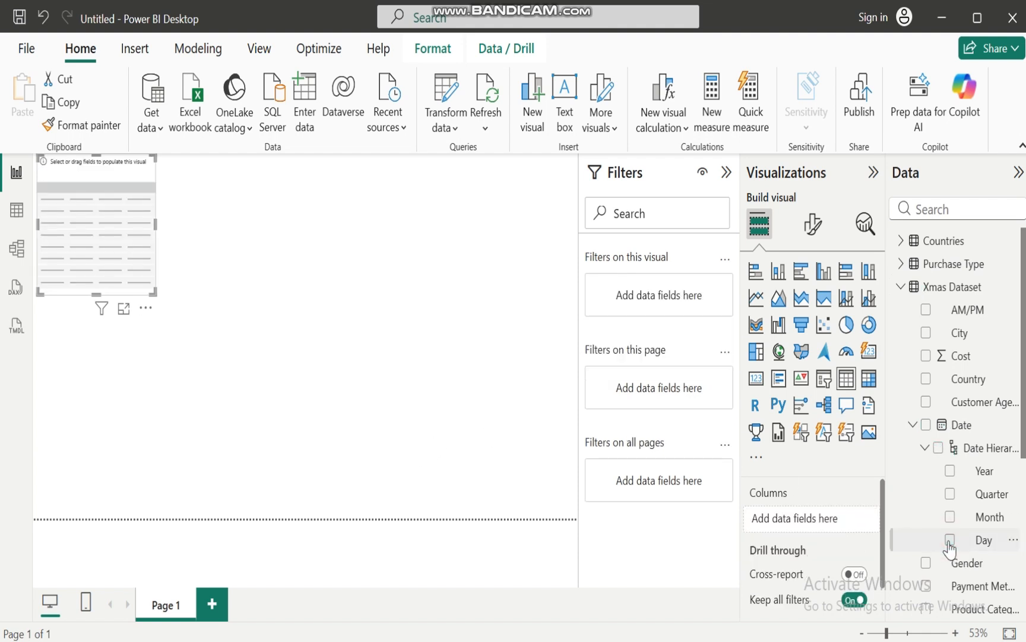
click(913, 424)
click(902, 289)
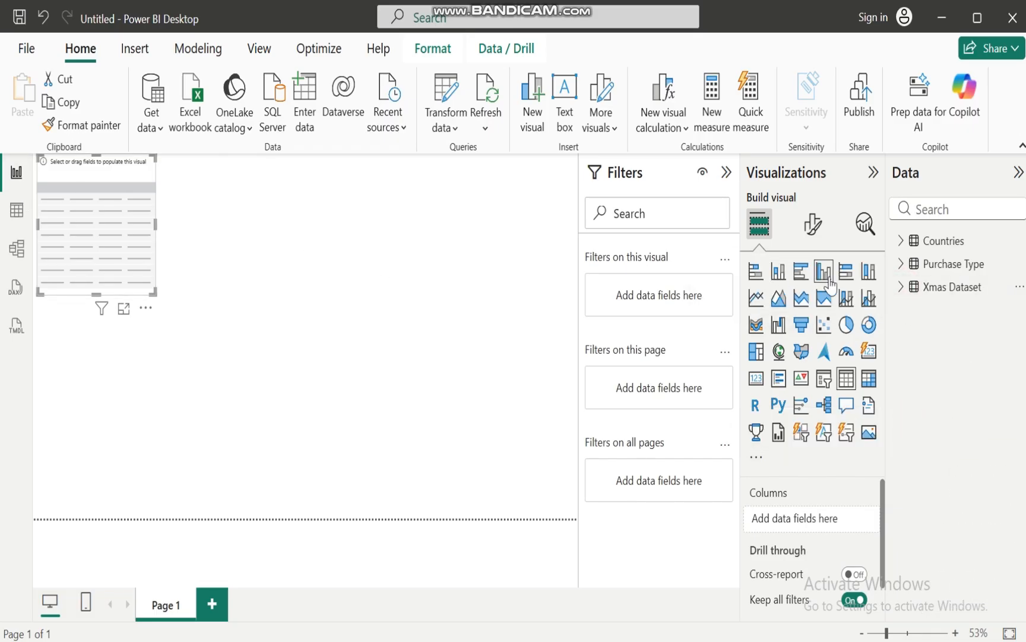
click(948, 296)
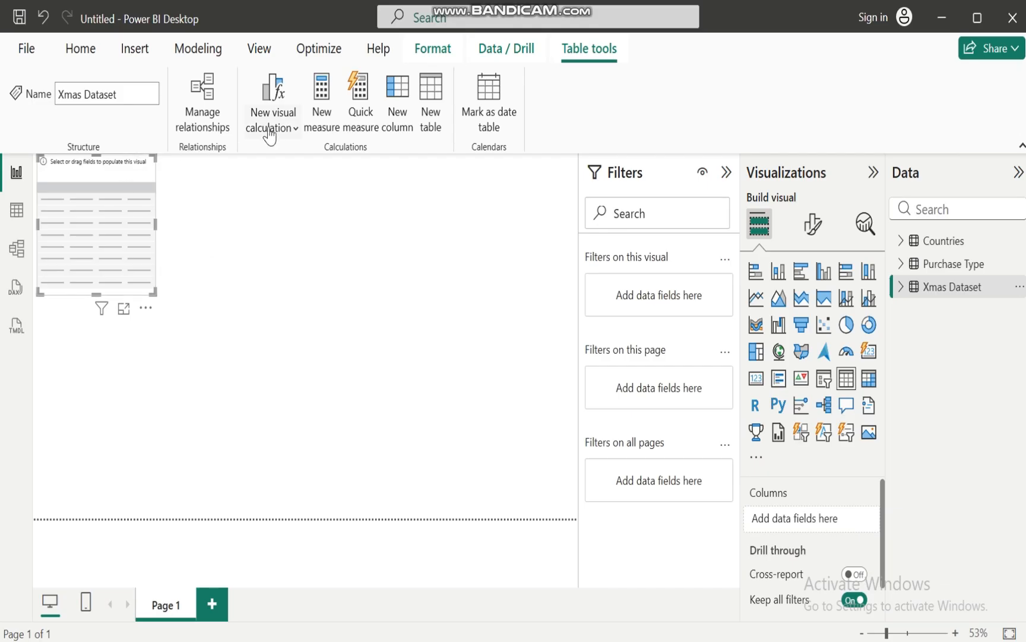
click(426, 116)
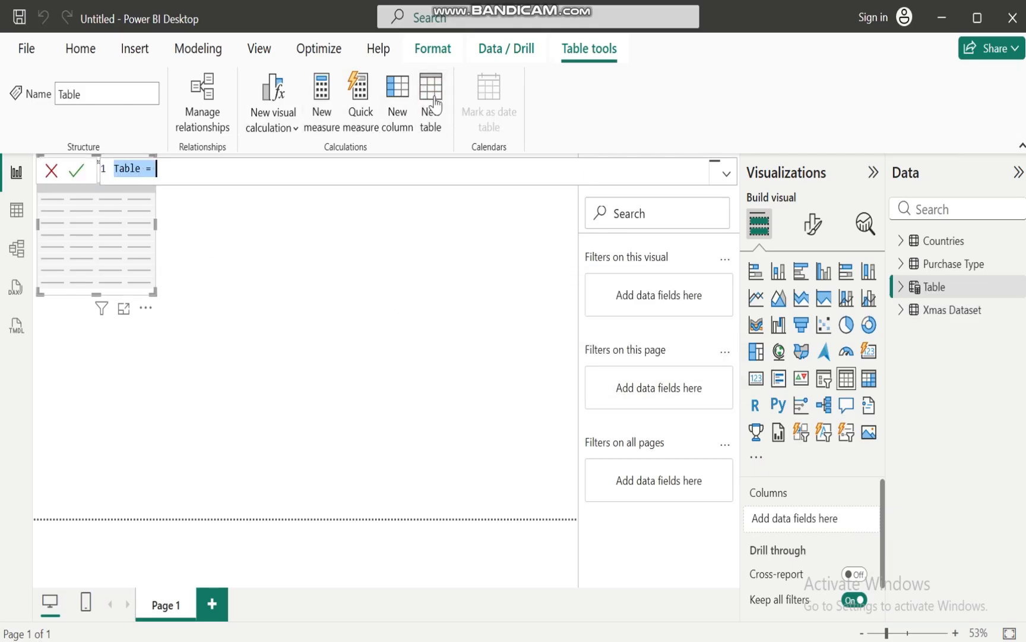
click(18, 215)
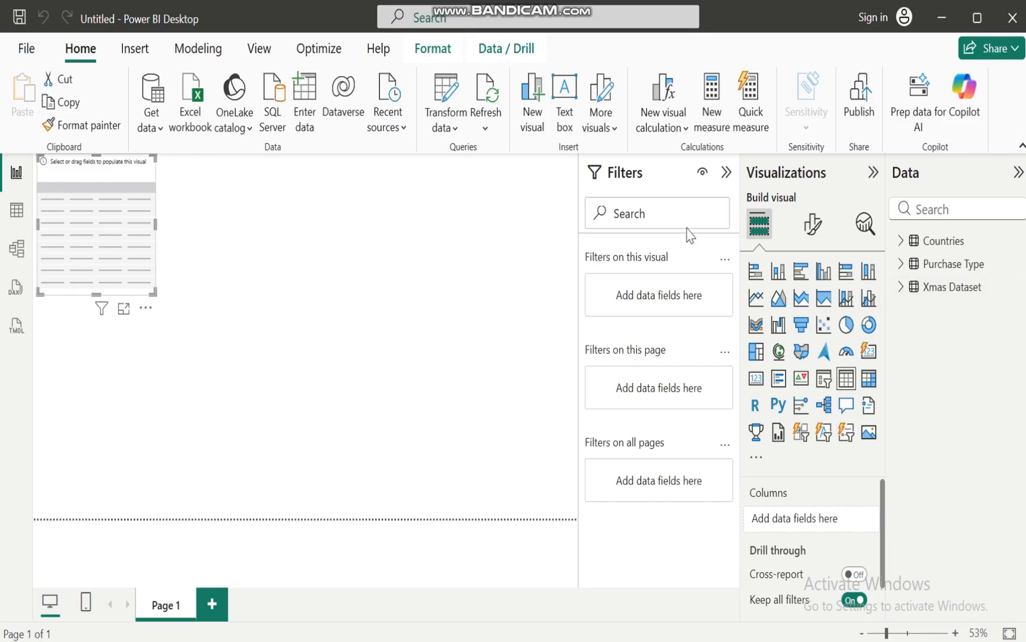
Create a new calculated table named Cal table and start its formula with the CALENDAR function
click(947, 287)
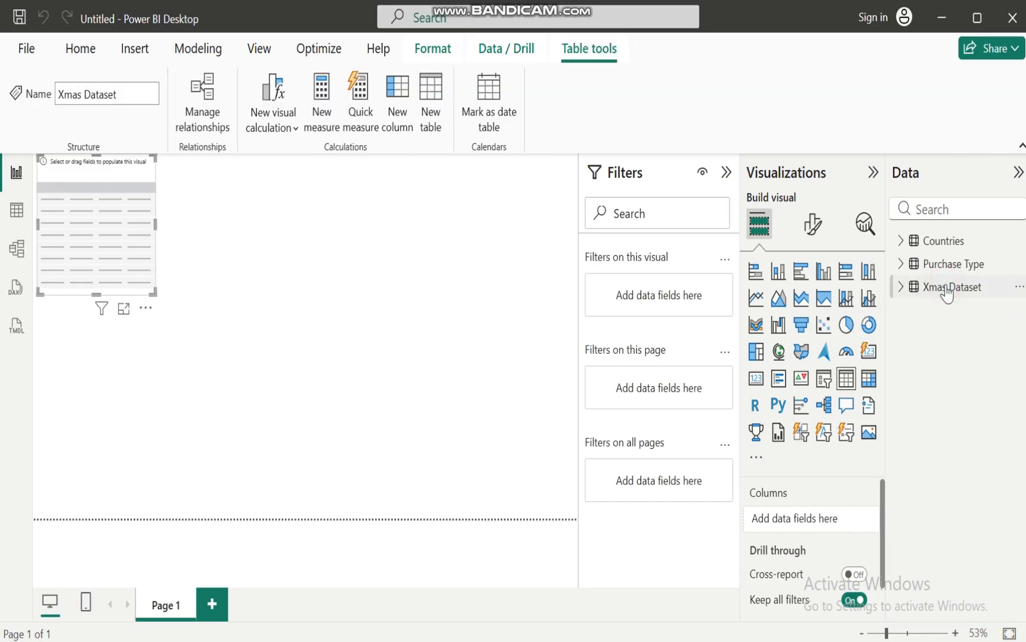
click(430, 90)
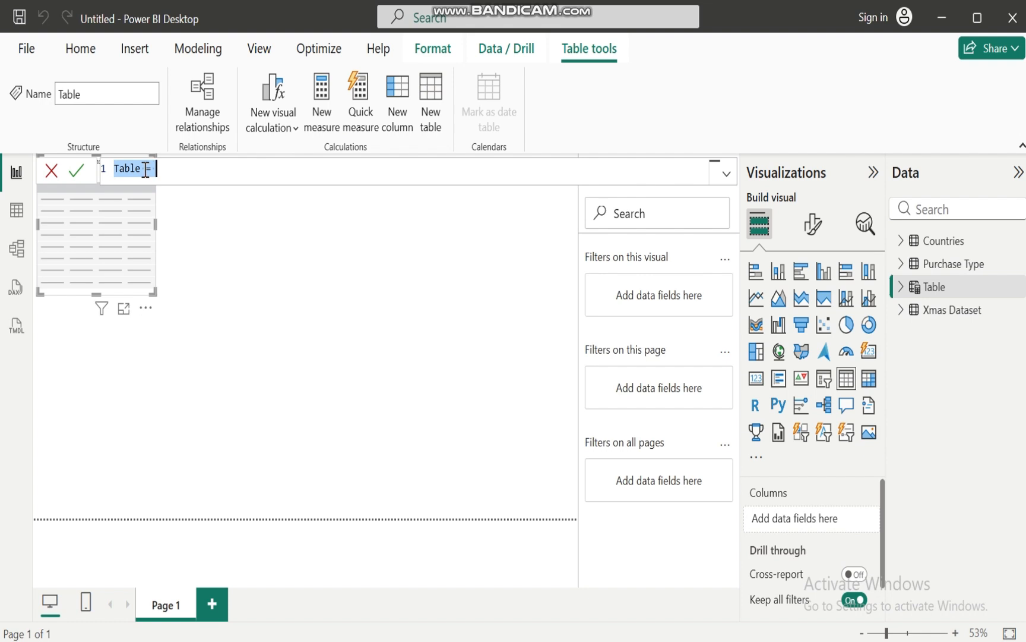
click(145, 169)
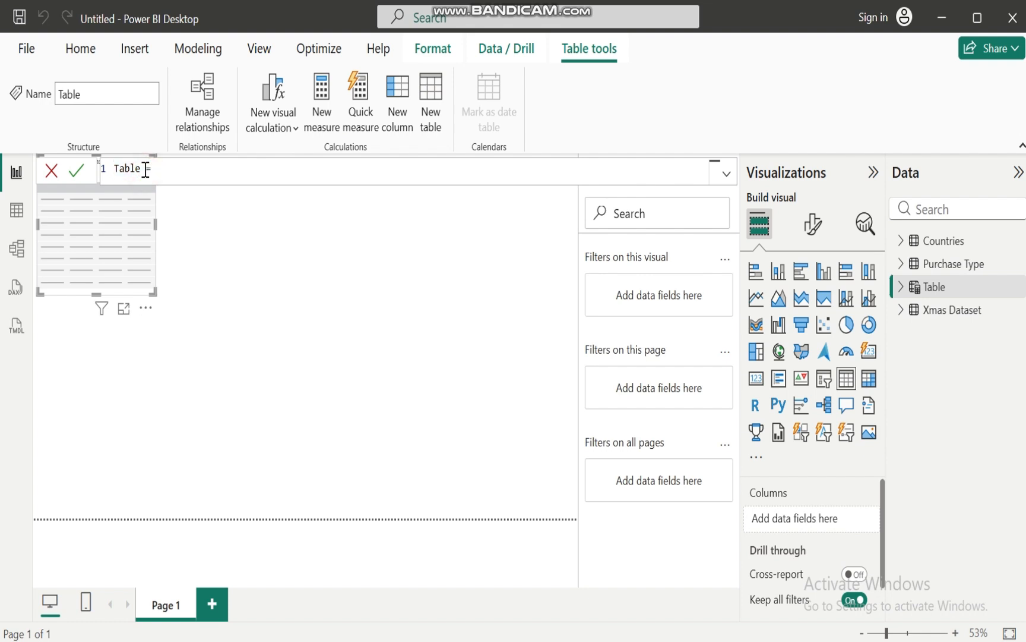
key(BackSpace)
key(BackSpace)
key(BackSpace)
key(BackSpace)
key(BackSpace)
key(BackSpace)
text(calen)
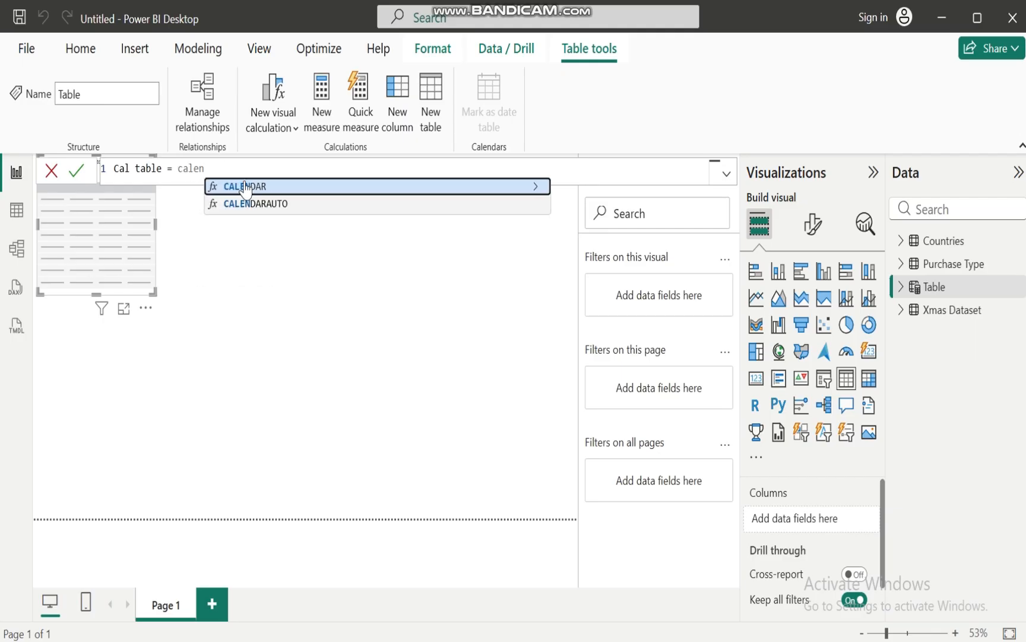
click(245, 187)
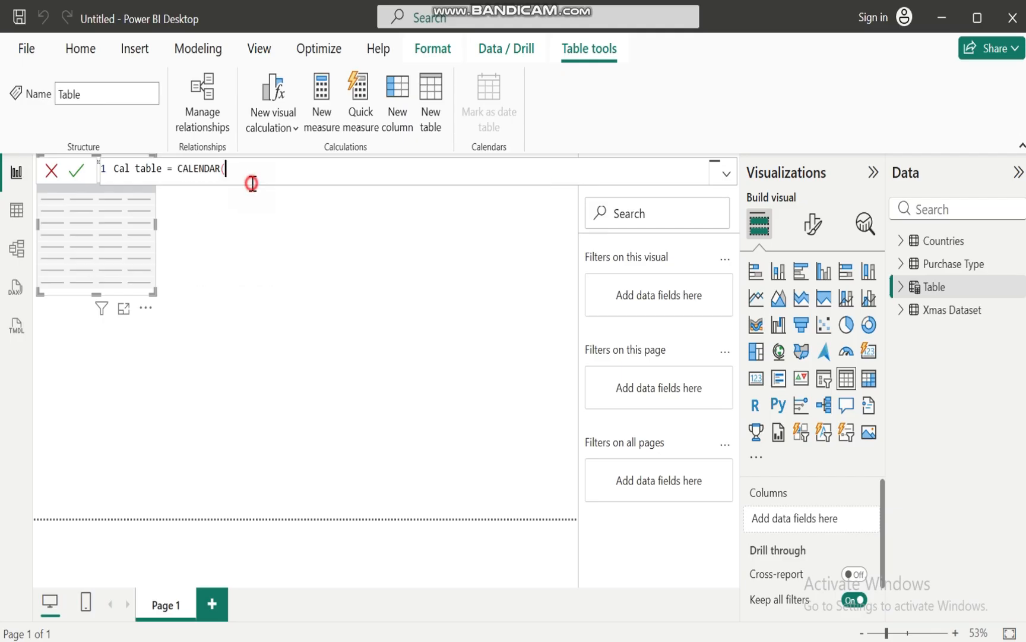
Set the CALENDAR start date to the MIN of 'Xmas Dataset'[Date]
text(min)
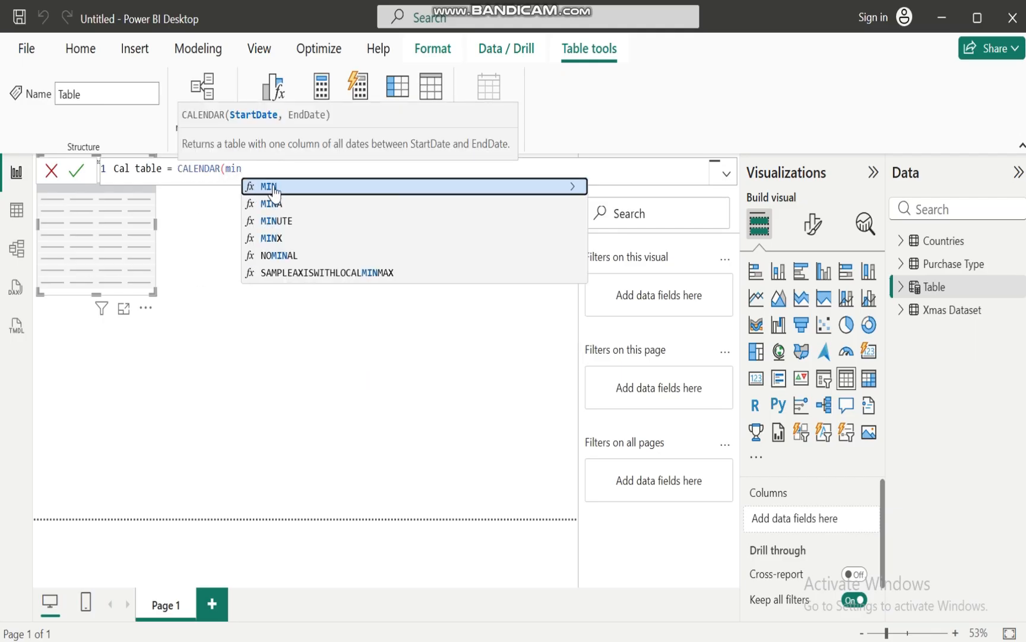
click(274, 188)
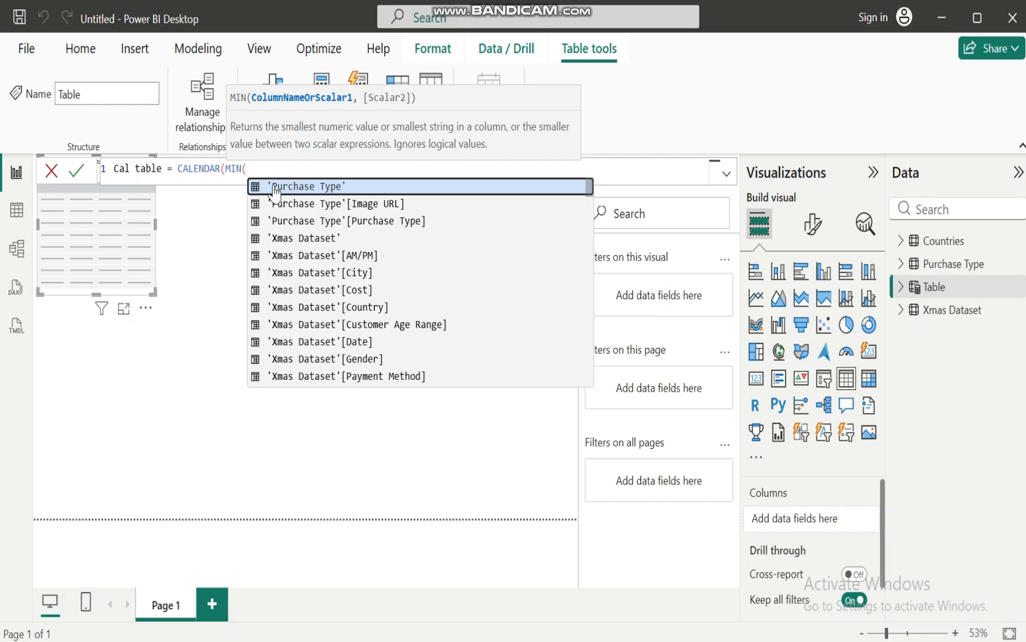
text(date)
key(BackSpace)
key(BackSpace)
key(BackSpace)
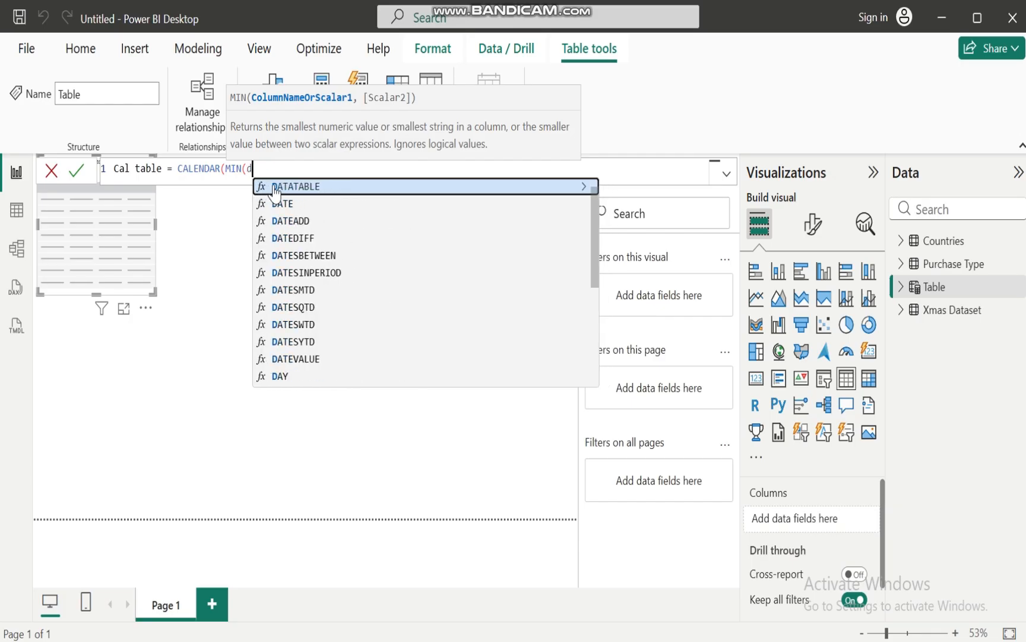
key(BackSpace)
text(xmas)
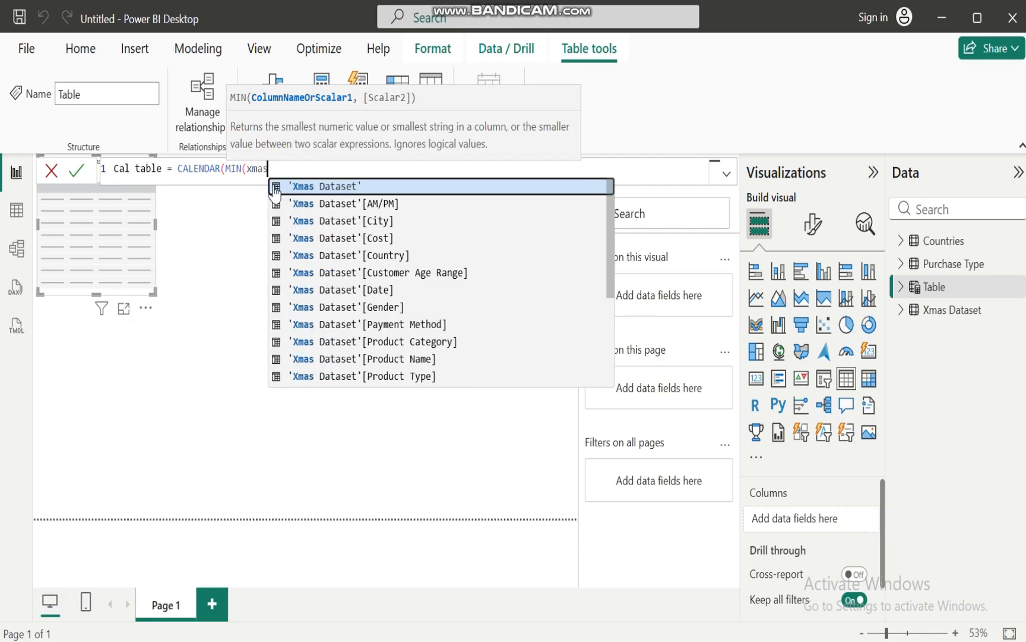
click(381, 291)
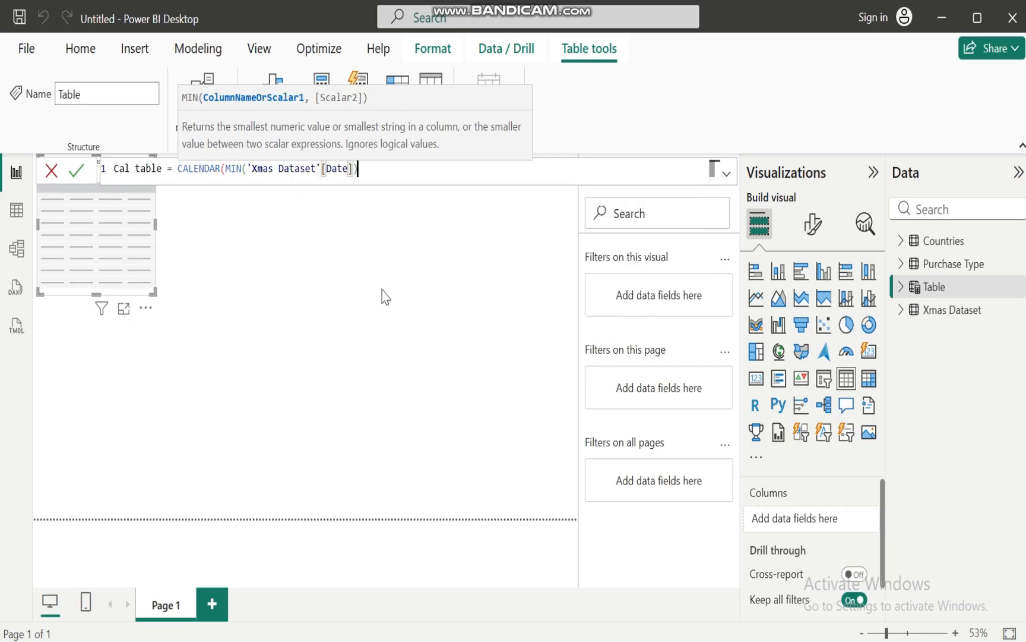
Set the CALENDAR end date to the MAX of 'Xmas Dataset'[Date] and commit the Cal table formula
text(),max)
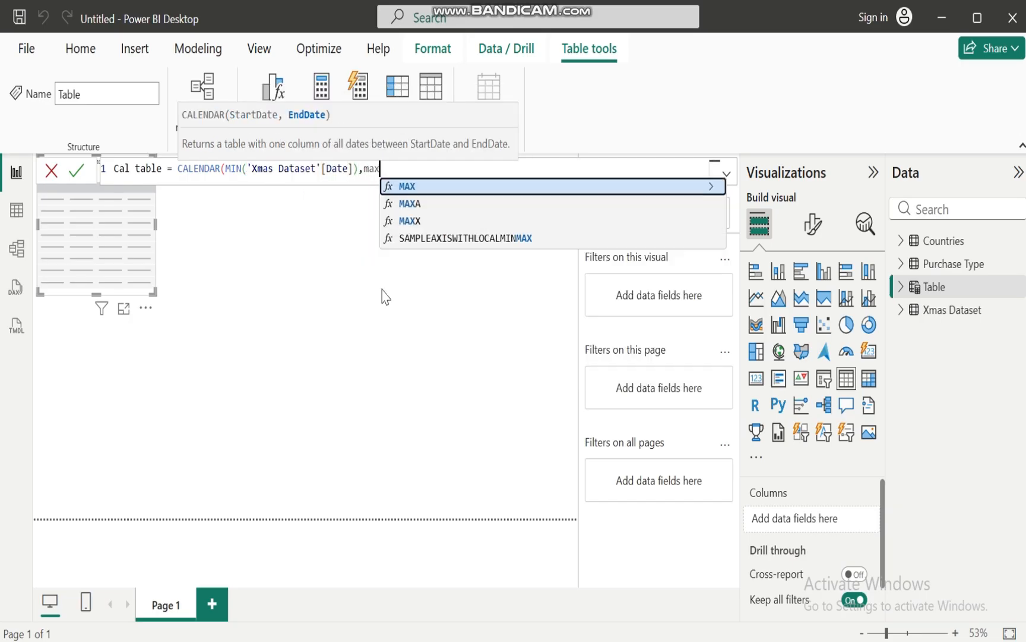
click(424, 186)
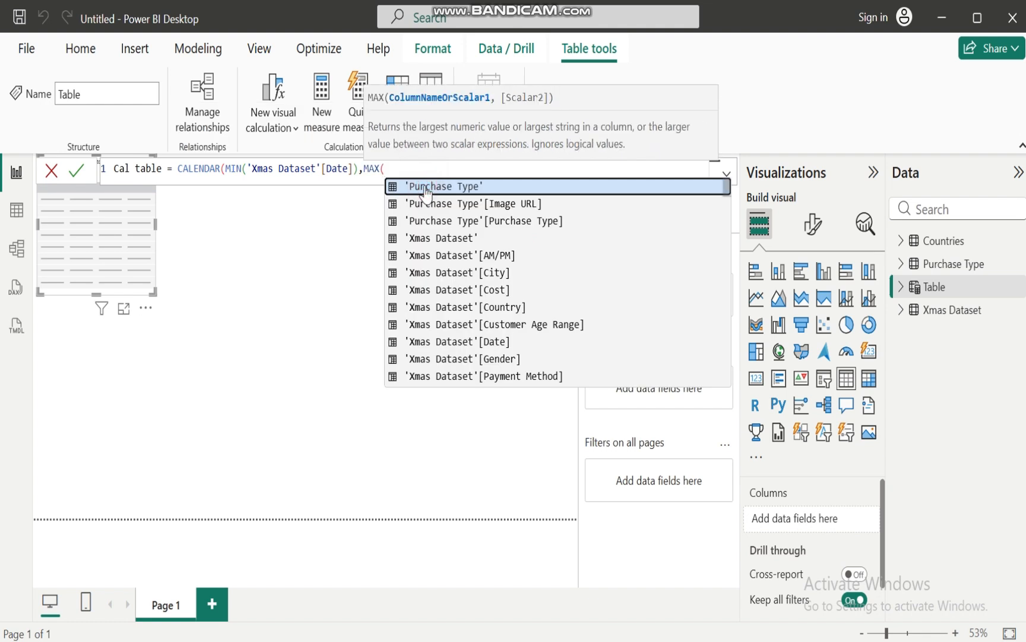
text(xma)
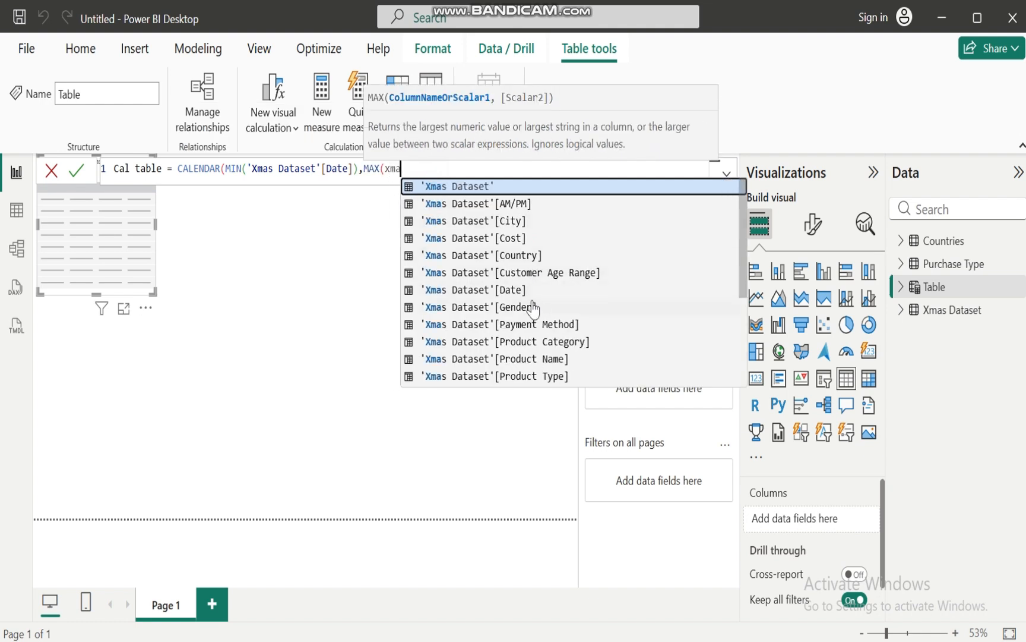
click(508, 290)
text()))
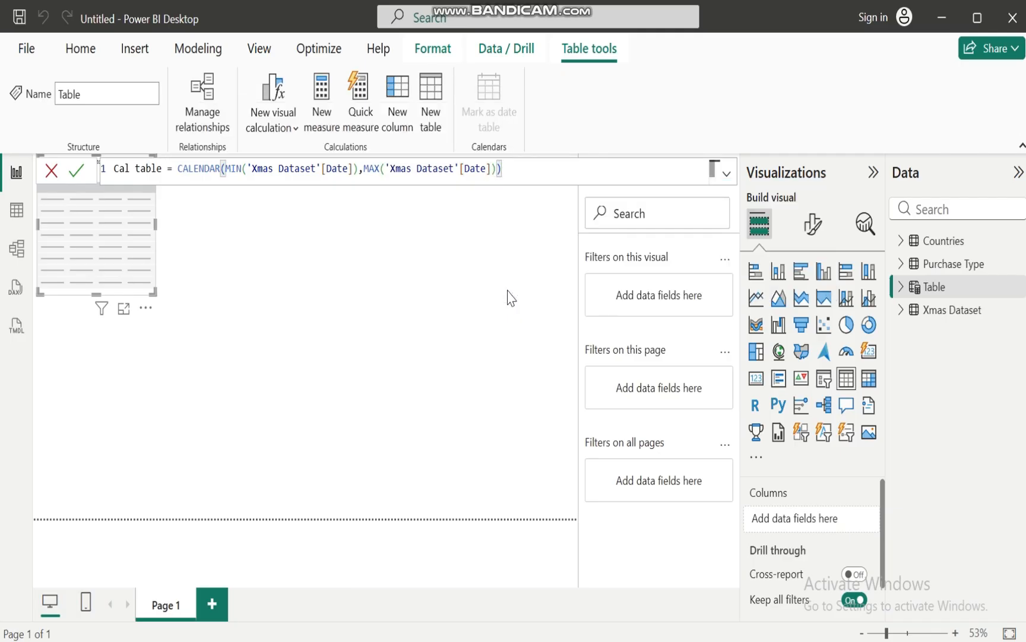
key(Return)
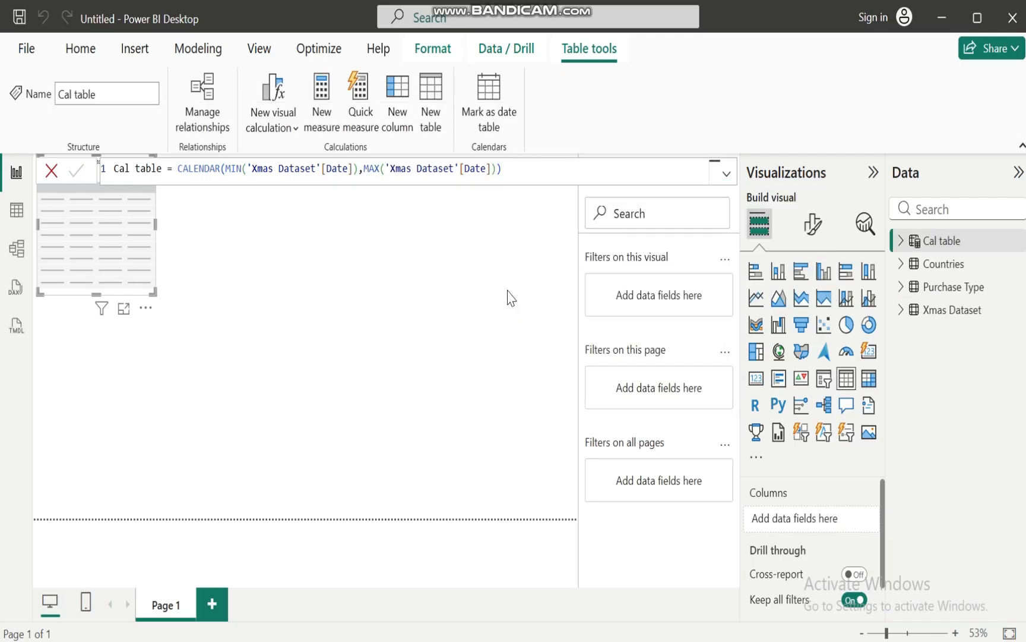
Show Cal table's data and format its Date column as *3/14/2001 (Short Date)
click(17, 212)
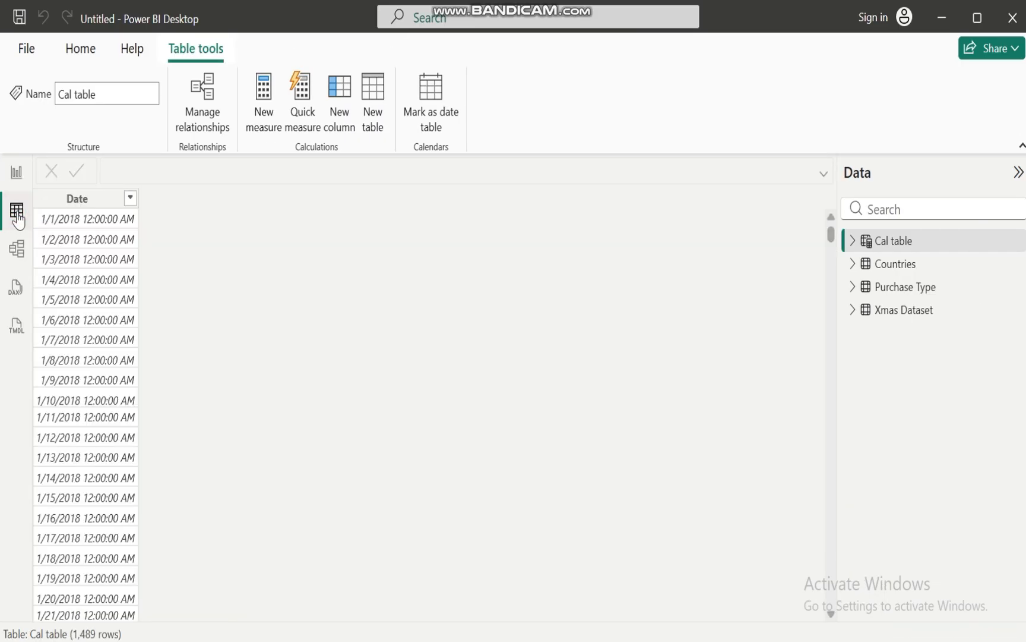
click(106, 201)
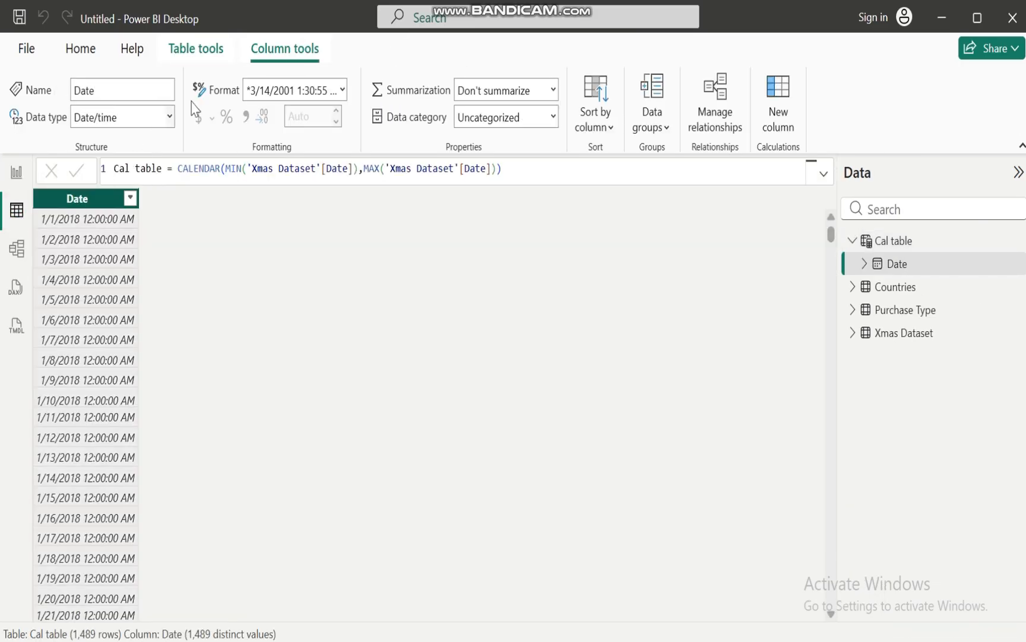
click(343, 91)
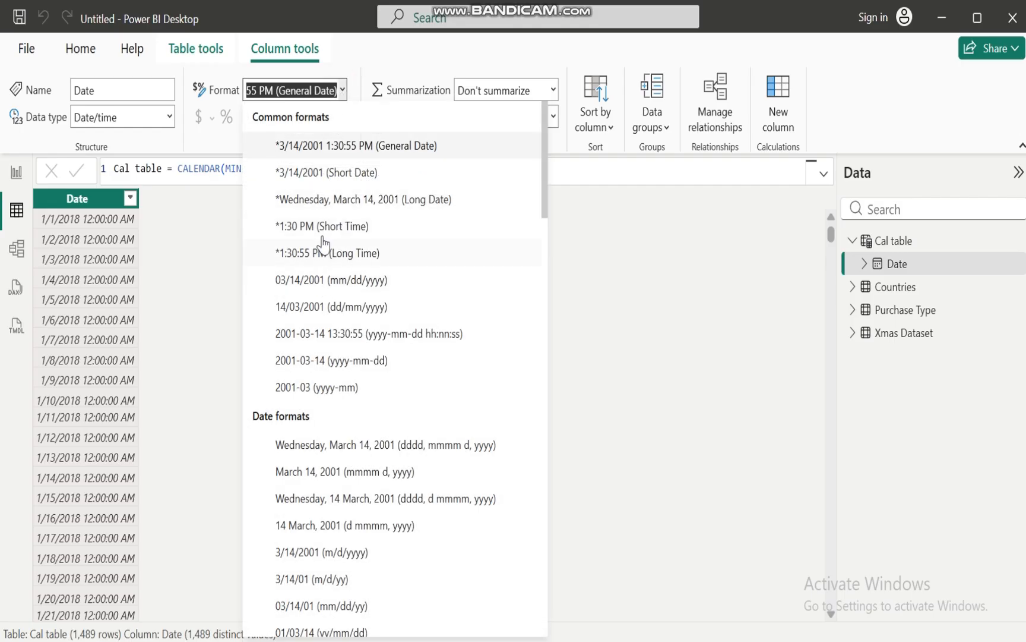
click(324, 176)
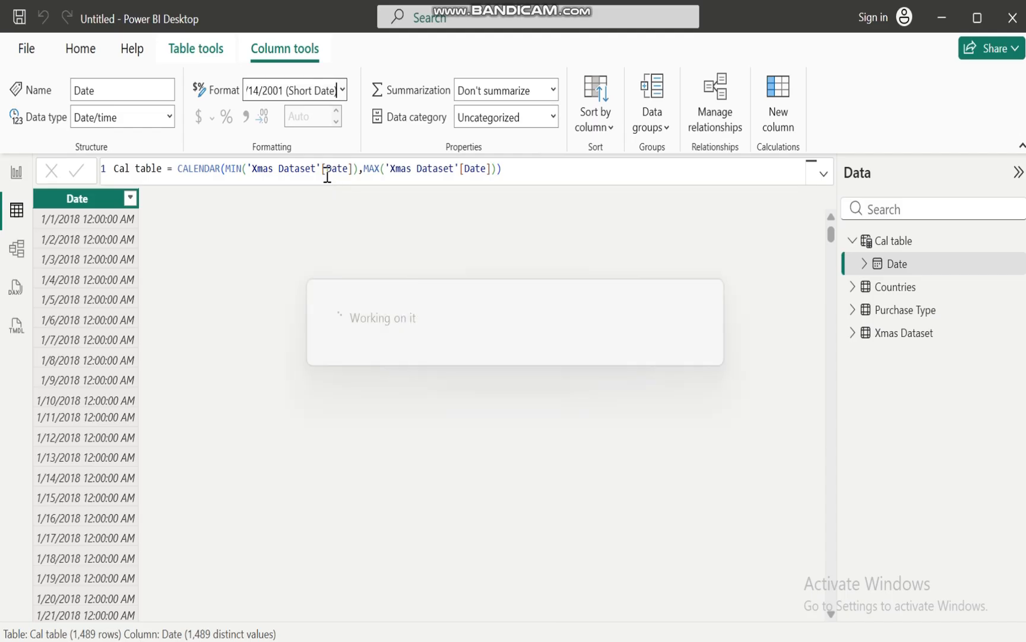
Add a new calculated column to Cal table and name it Year
click(53, 205)
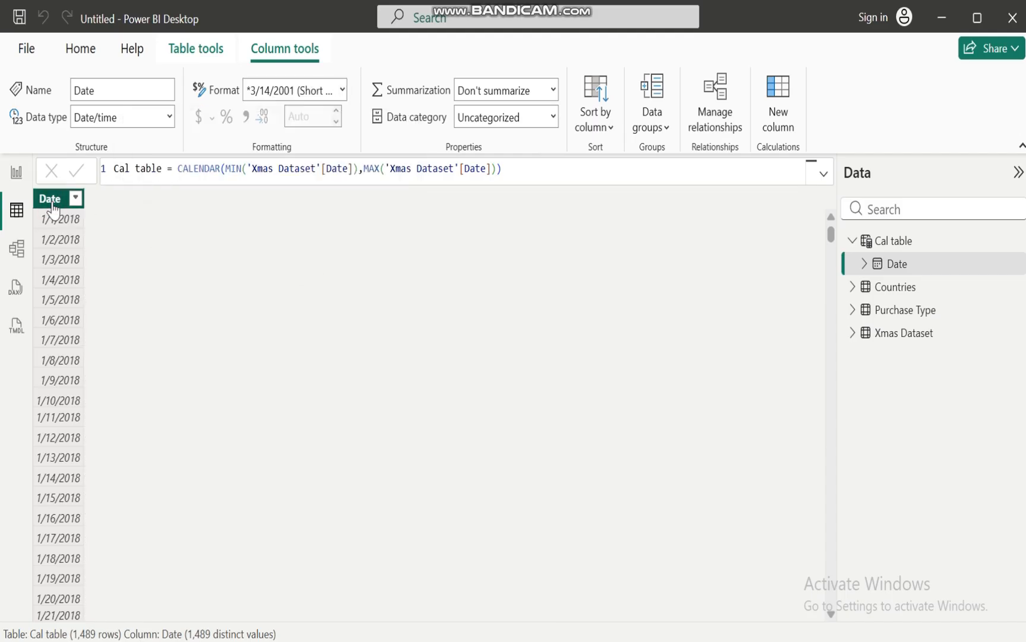
right_click(53, 204)
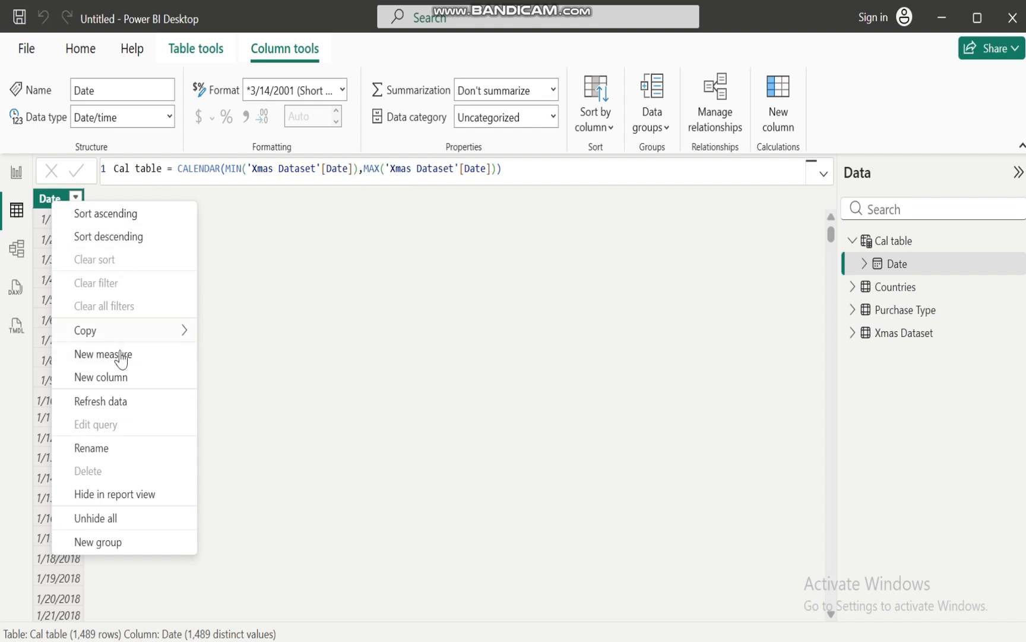
click(123, 377)
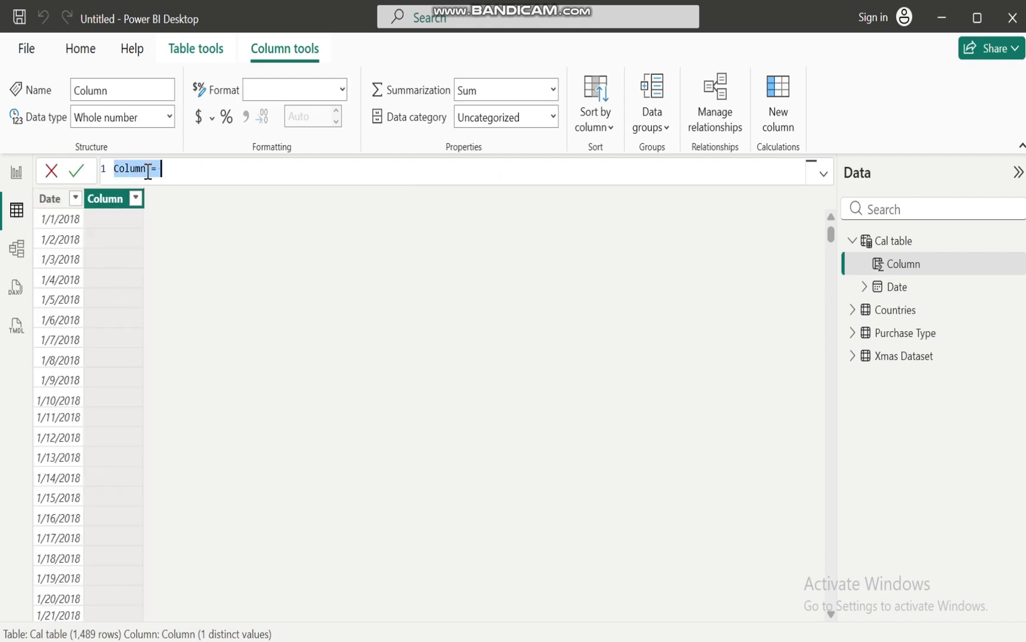
click(148, 170)
key(BackSpace)
key(BackSpace)
key(BackSpace)
key(BackSpace)
key(BackSpace)
key(BackSpace)
text(Year)
Define the Year column as YEAR('Cal table'[Date]) and commit the formula
click(154, 171)
text(Year)
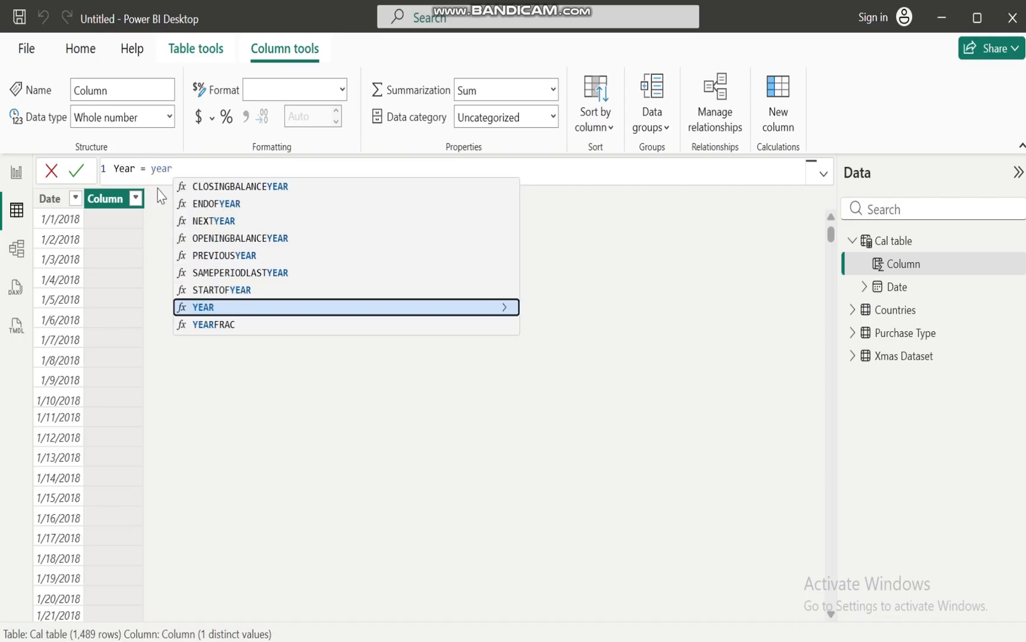
click(238, 304)
text(cal)
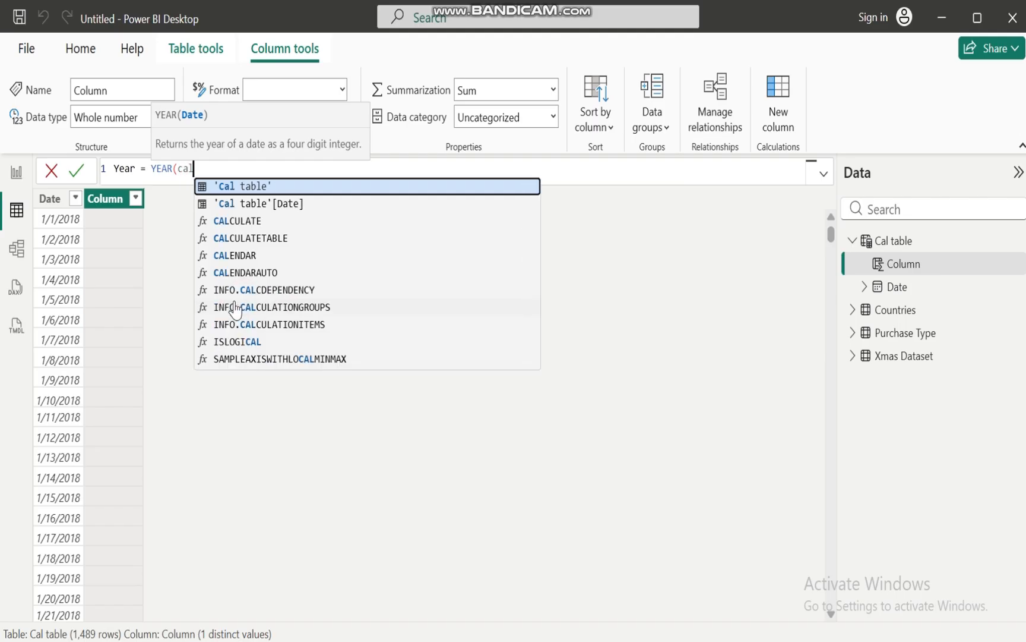
click(280, 204)
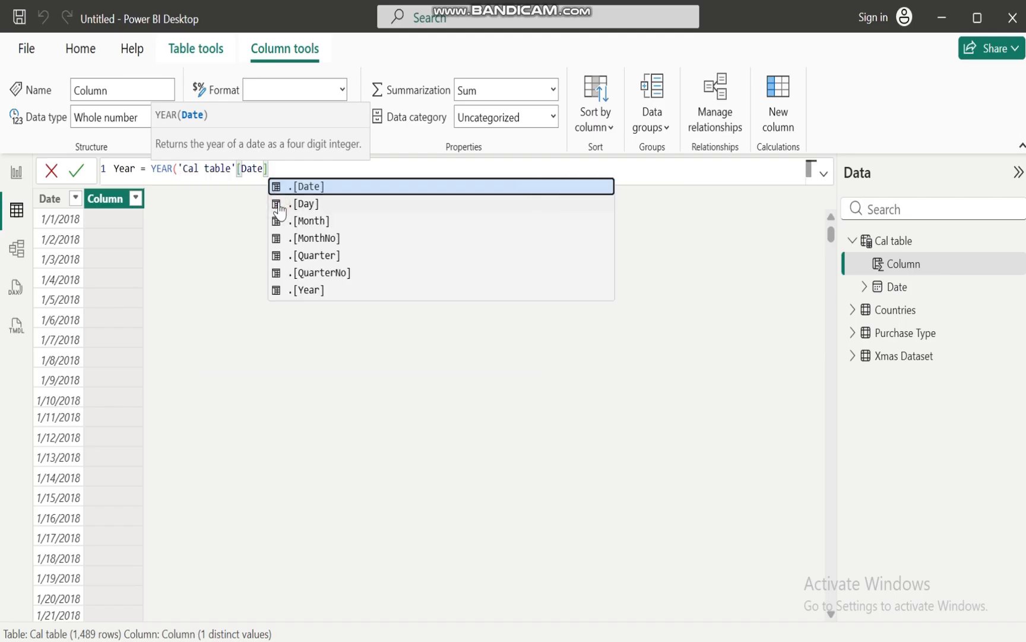
text(]))
key(Return)
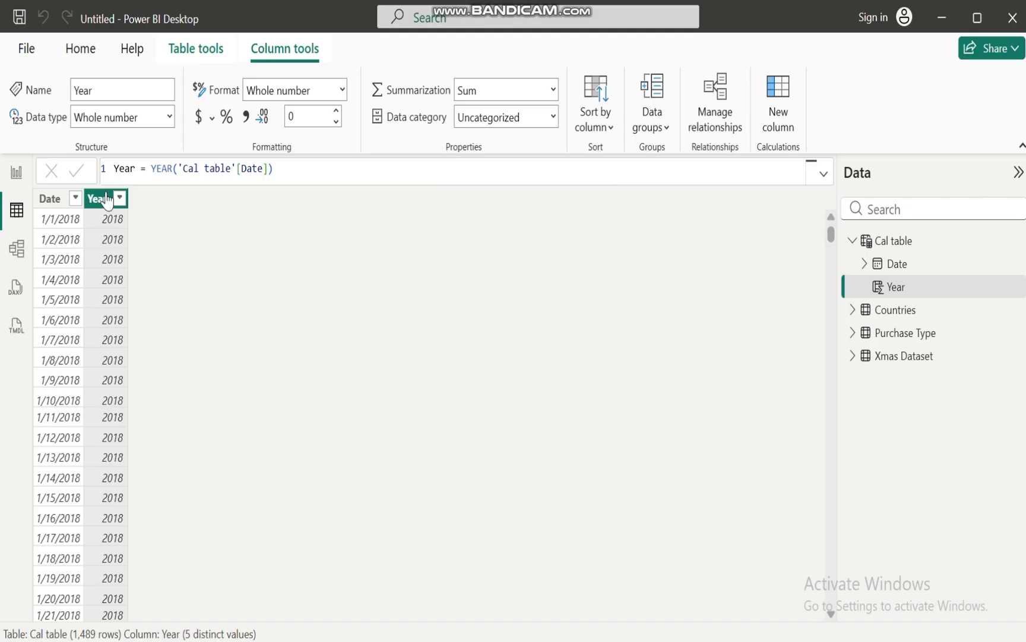
Add another calculated column to Cal table and name it Month
right_click(105, 204)
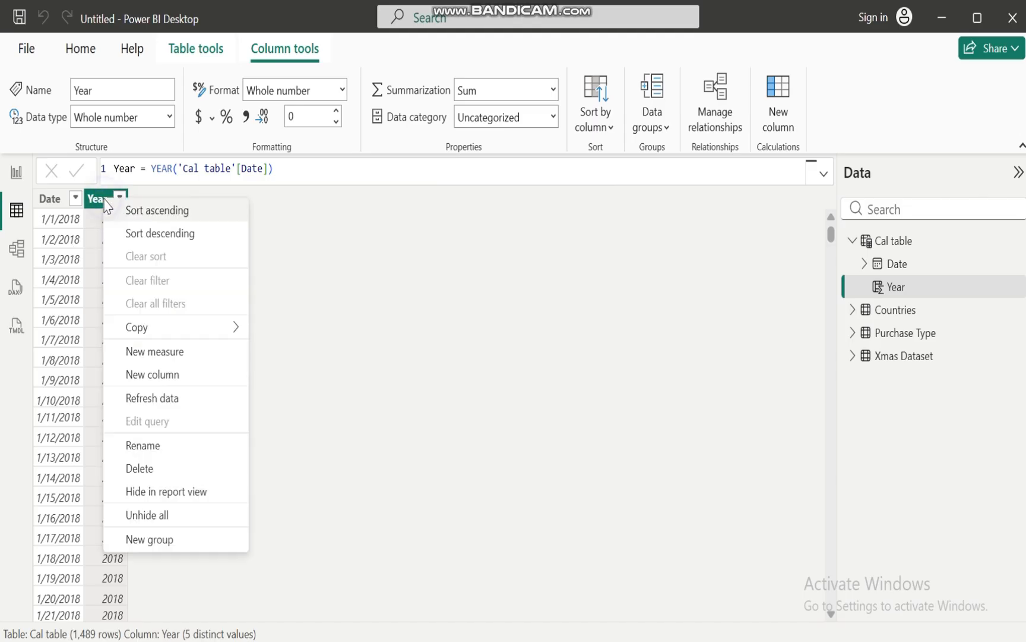
click(173, 374)
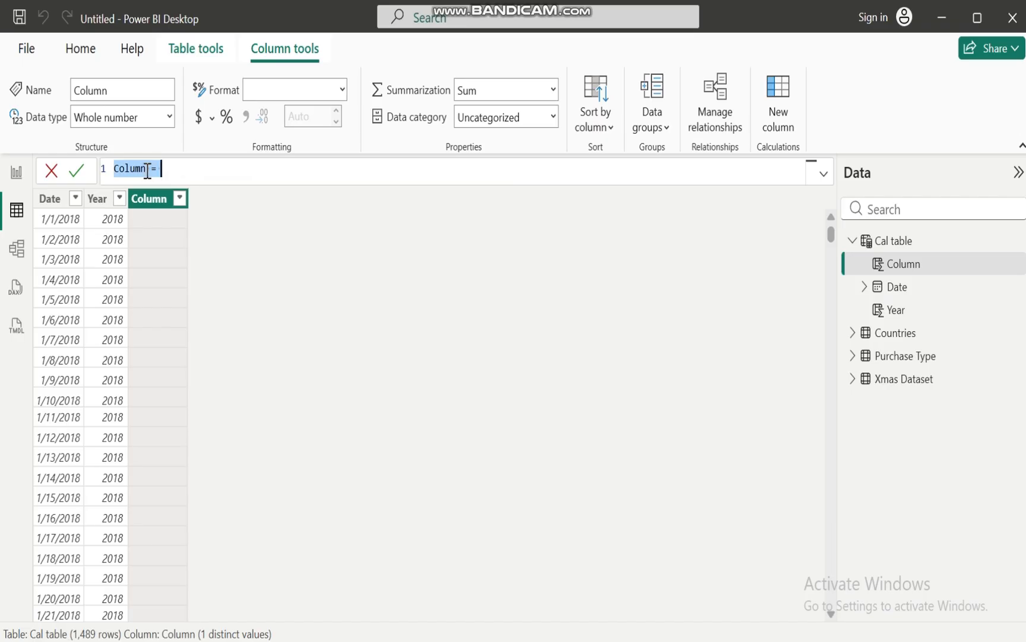
text(Colum)
key(BackSpace)
key(BackSpace)
text(Month = month)
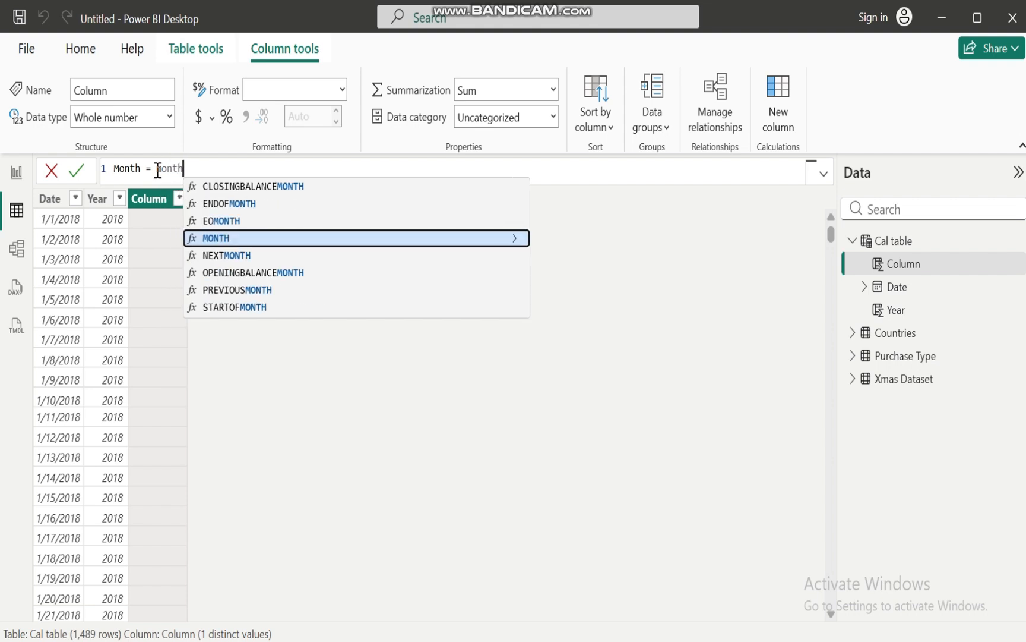
Define the Month column as MONTH('Cal table'[Date]) and commit the formula
click(231, 238)
text(cale)
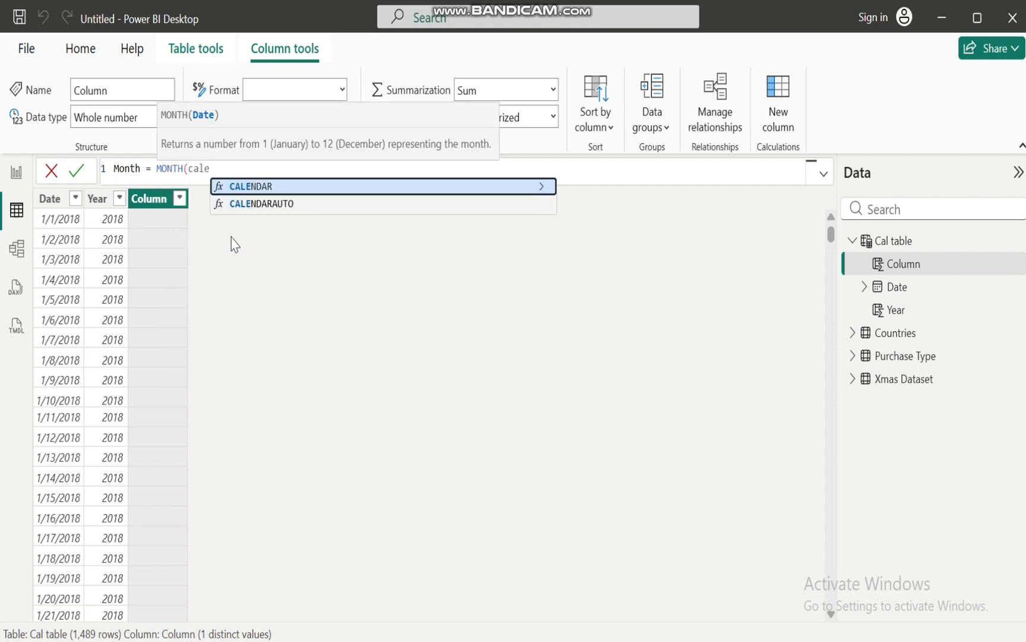
key(BackSpace)
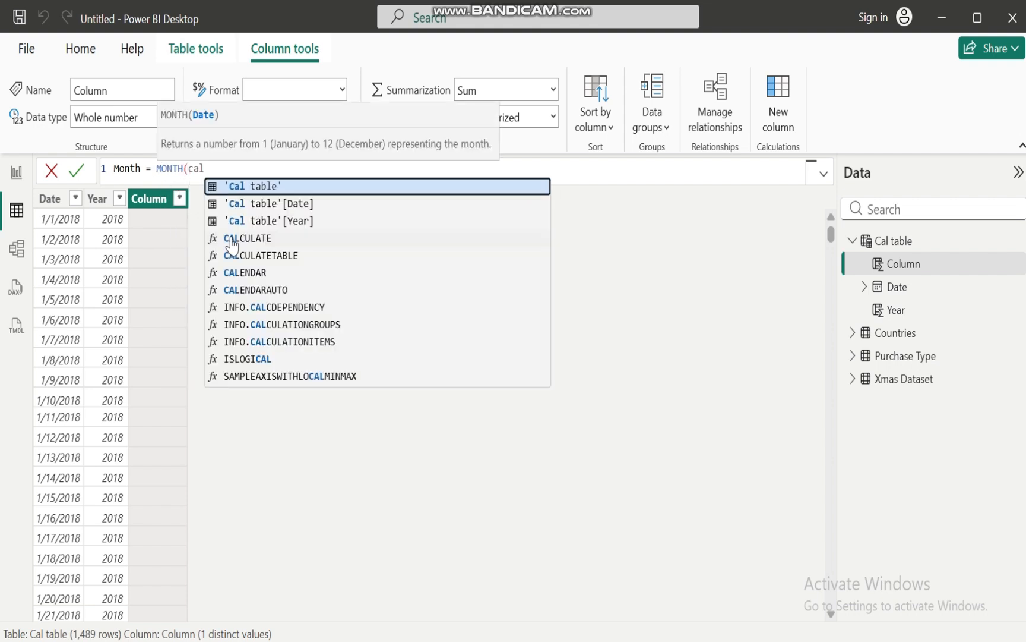
click(304, 205)
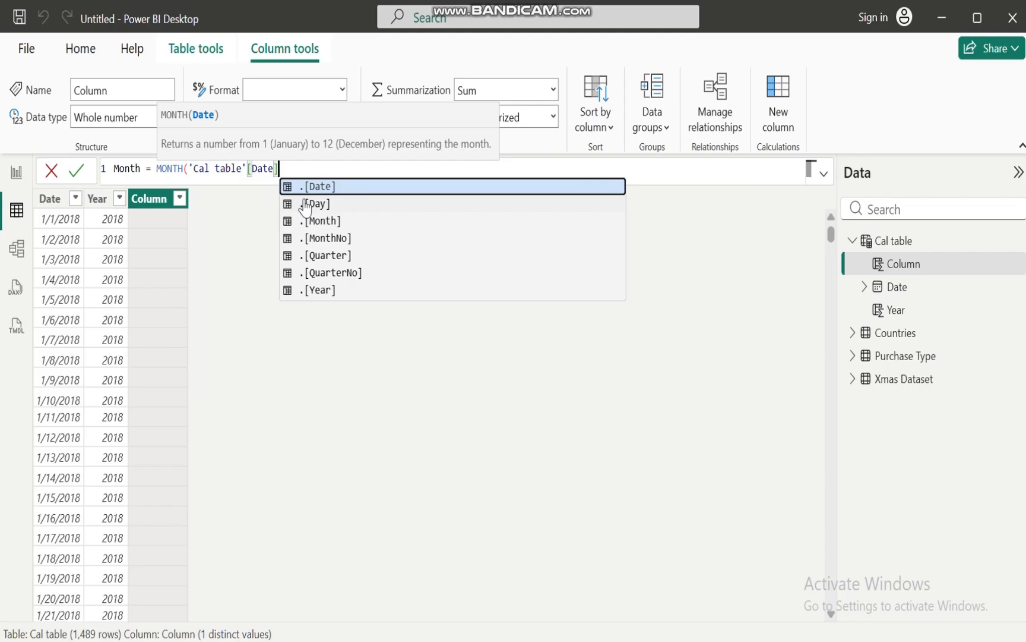
text())
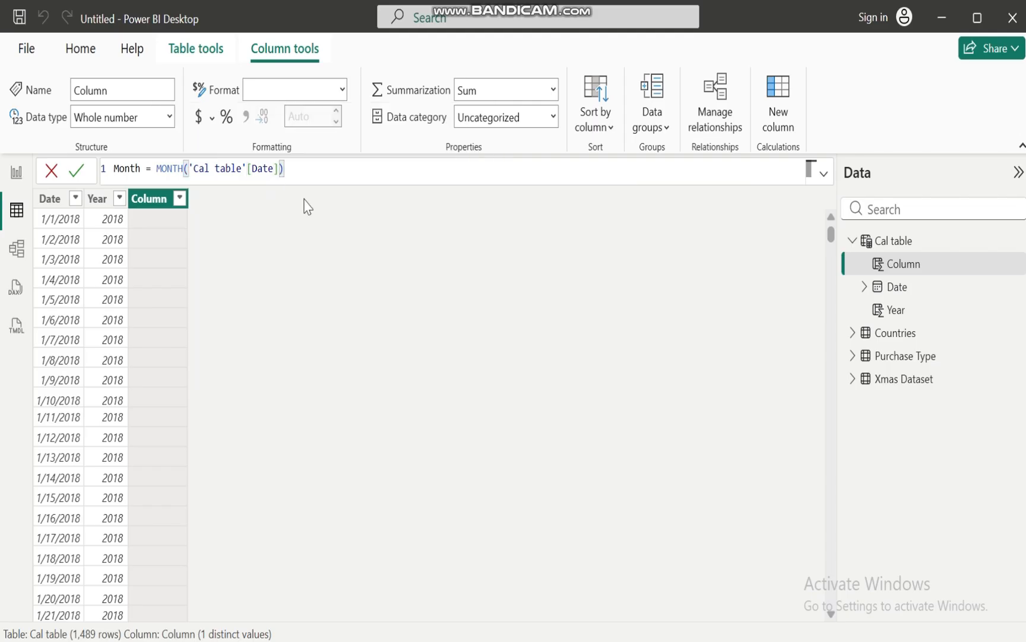
key(Return)
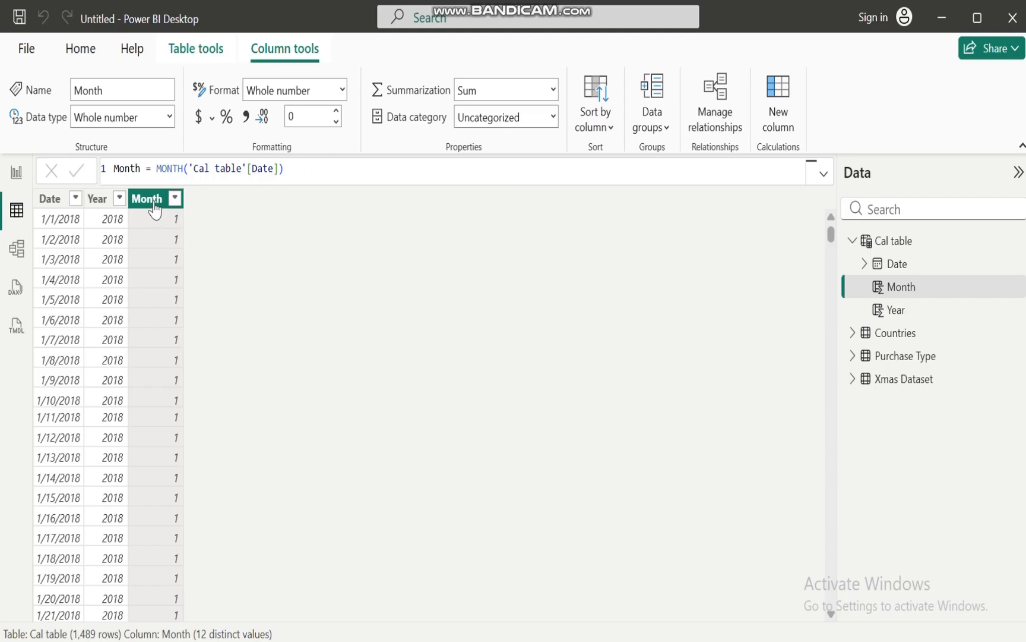
Clear the MONTH expression from the Month column's formula, keeping the column name
click(185, 168)
key(BackSpace)
key(BackSpace)
key(BackSpace)
key(BackSpace)
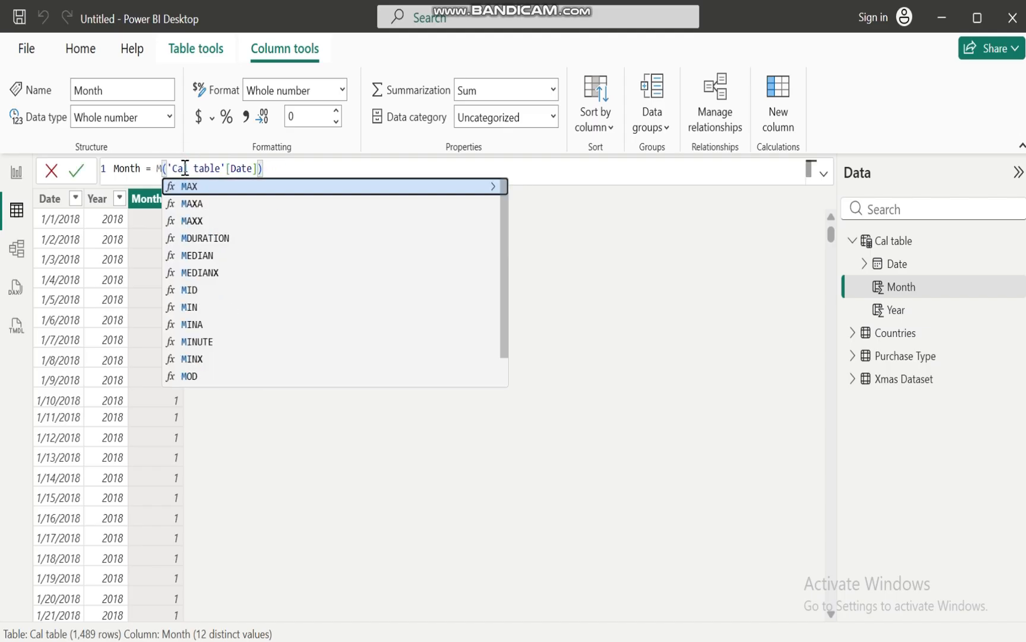
text(format)
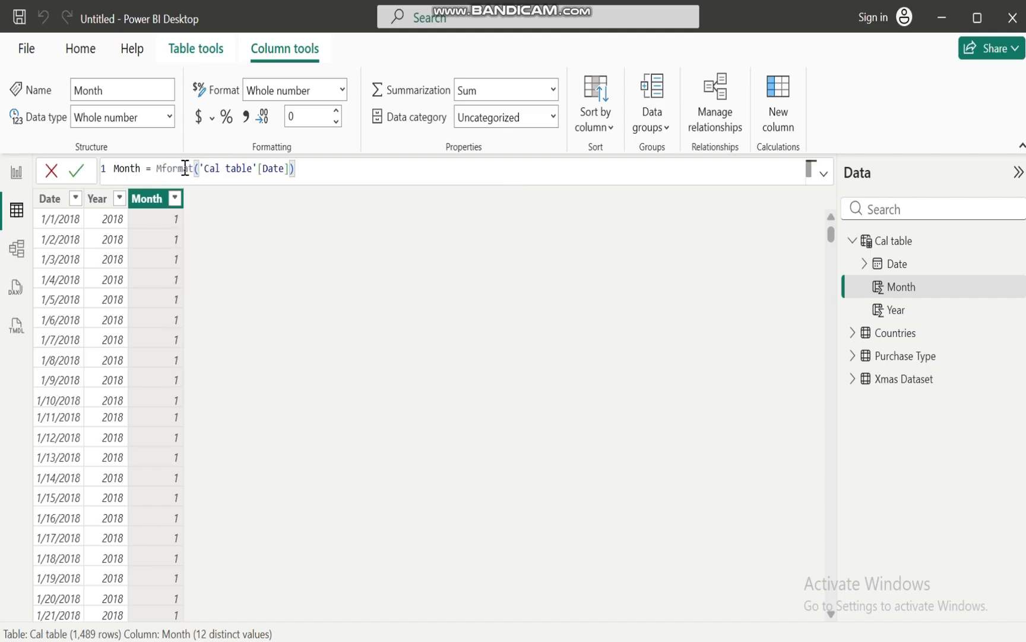
click(297, 169)
key(BackSpace)
key(BackSpace)
key(BackSpace)
key(BackSpace)
key(BackSpace)
key(BackSpace)
key(BackSpace)
key(BackSpace)
key(BackSpace)
key(BackSpace)
key(BackSpace)
key(BackSpace)
key(BackSpace)
key(BackSpace)
key(BackSpace)
key(BackSpace)
key(BackSpace)
key(BackSpace)
key(BackSpace)
key(BackSpace)
key(BackSpace)
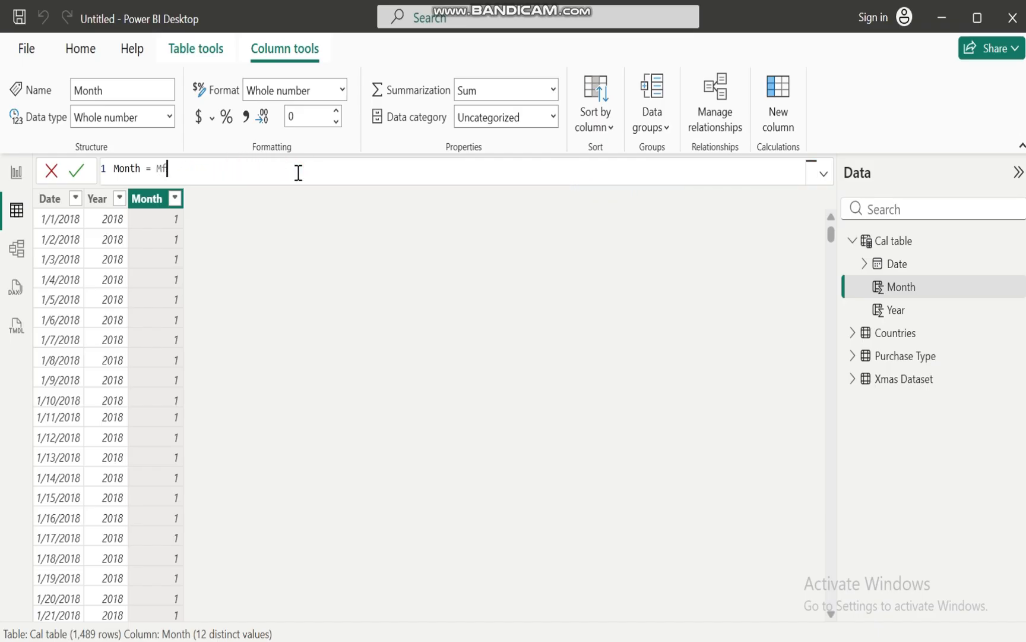
key(BackSpace)
Redefine the Month column as FORMAT('Cal table'[Date], "Mmmm") and commit the formula
text(format)
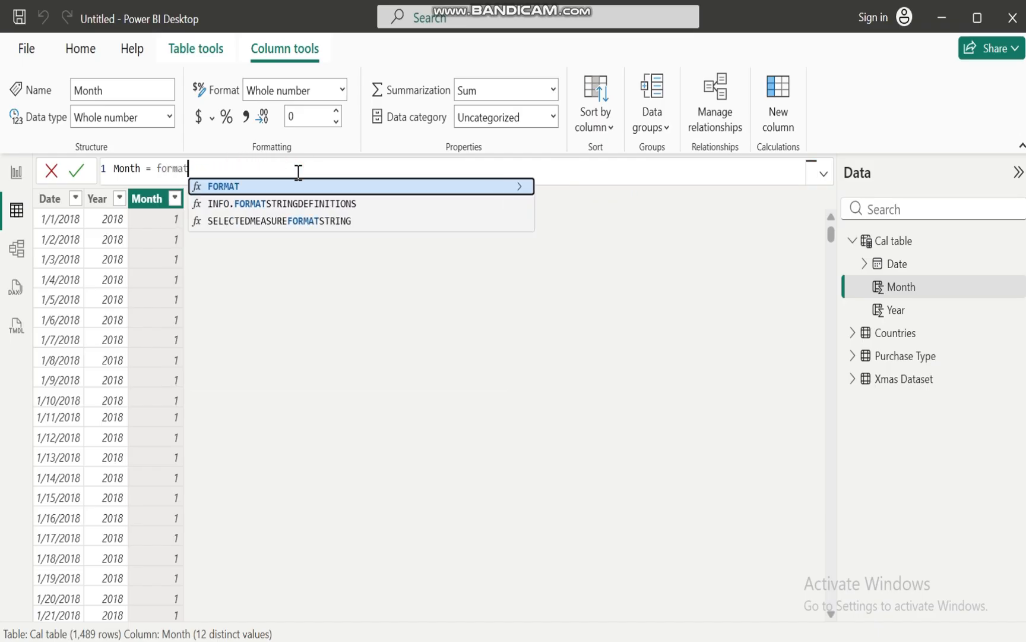
click(234, 184)
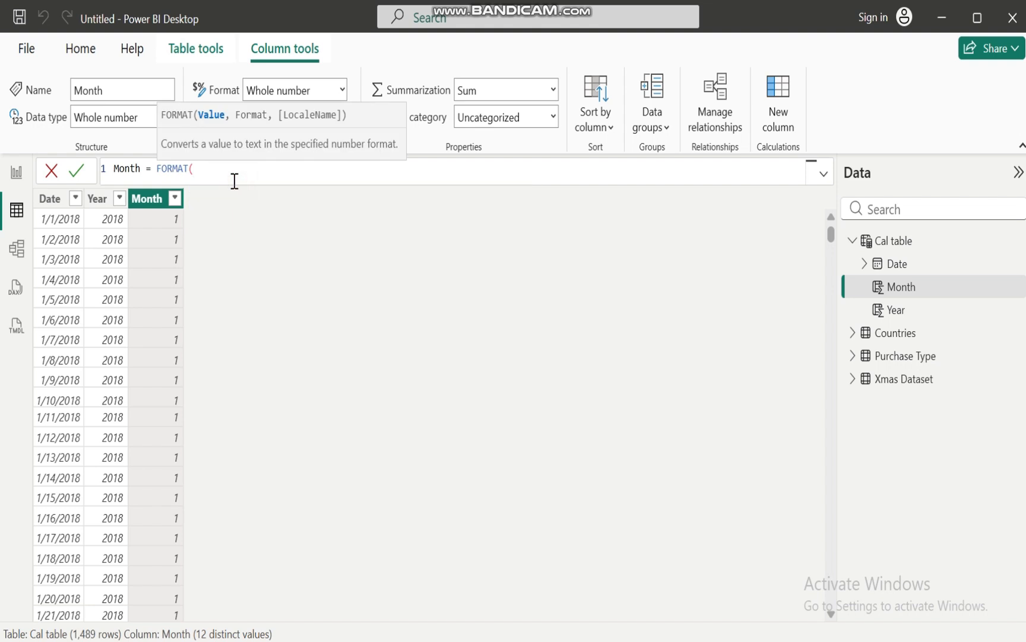
text(cale)
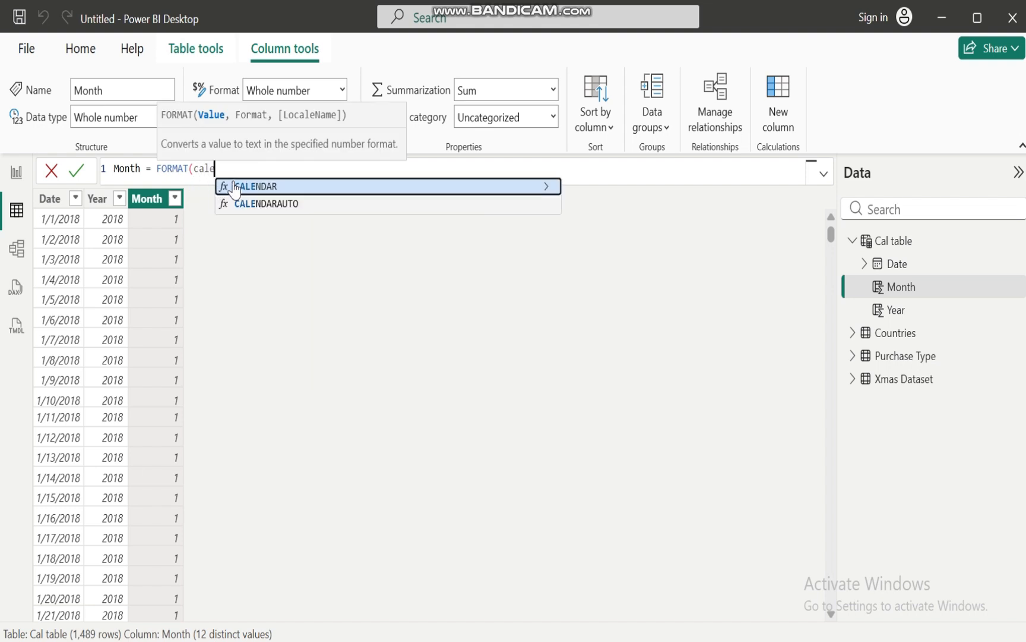
key(BackSpace)
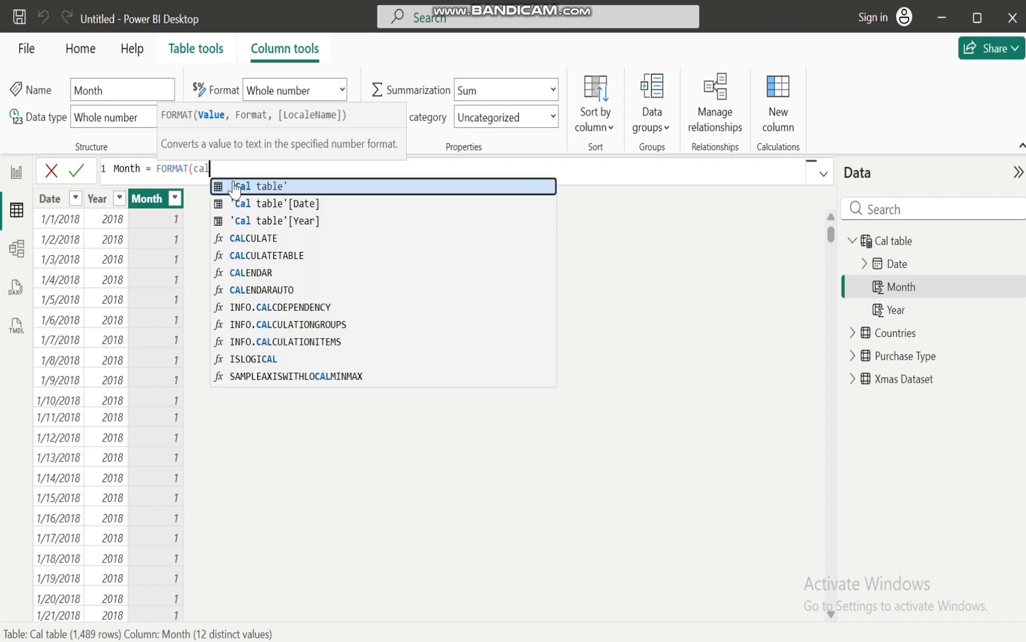
click(293, 201)
text(], "M)
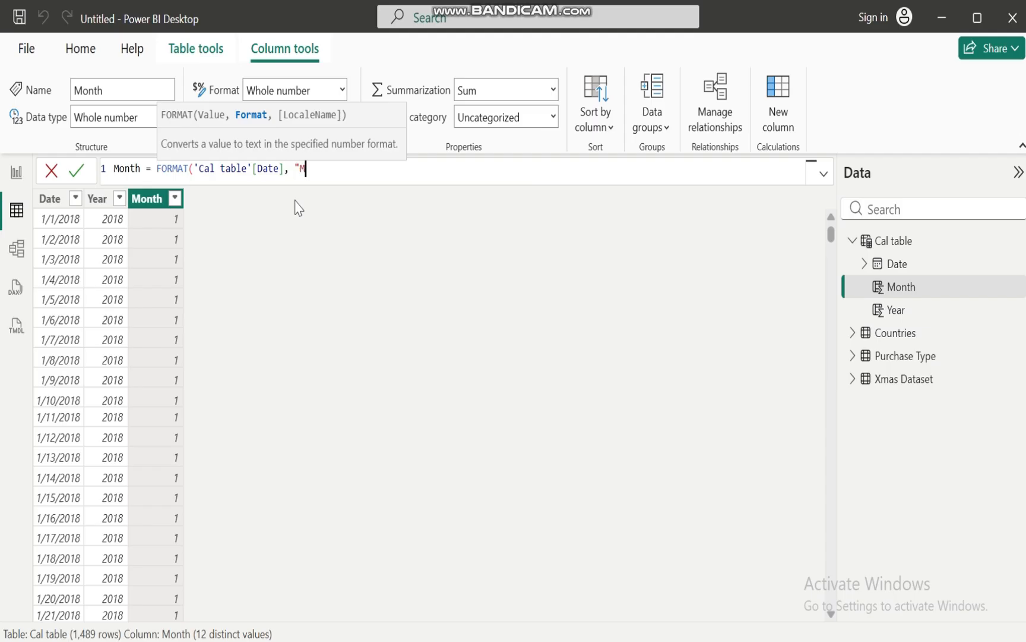
text(mmm"))
key(Return)
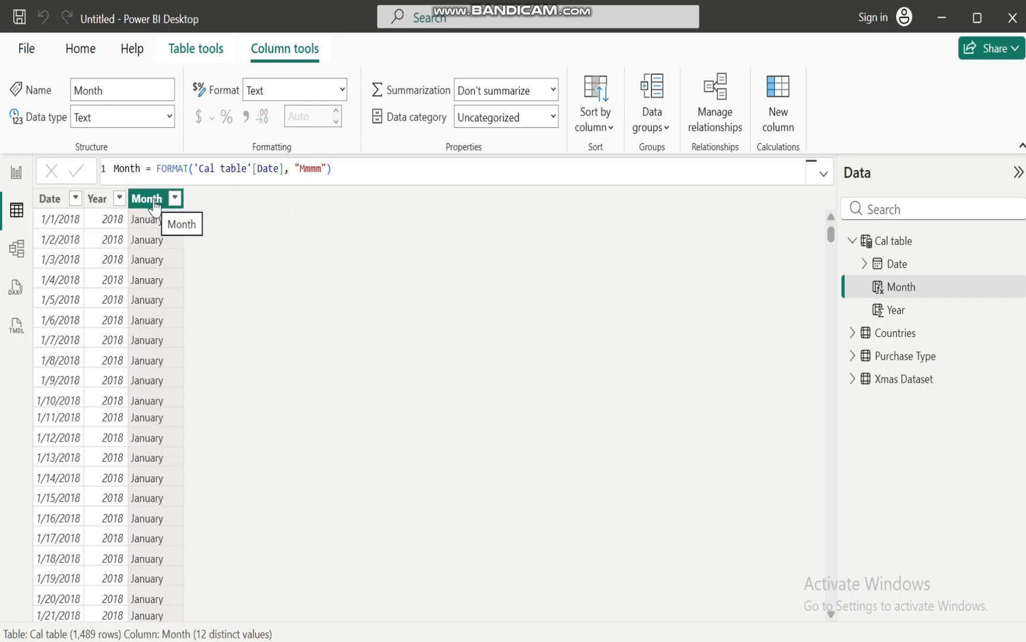
click(175, 200)
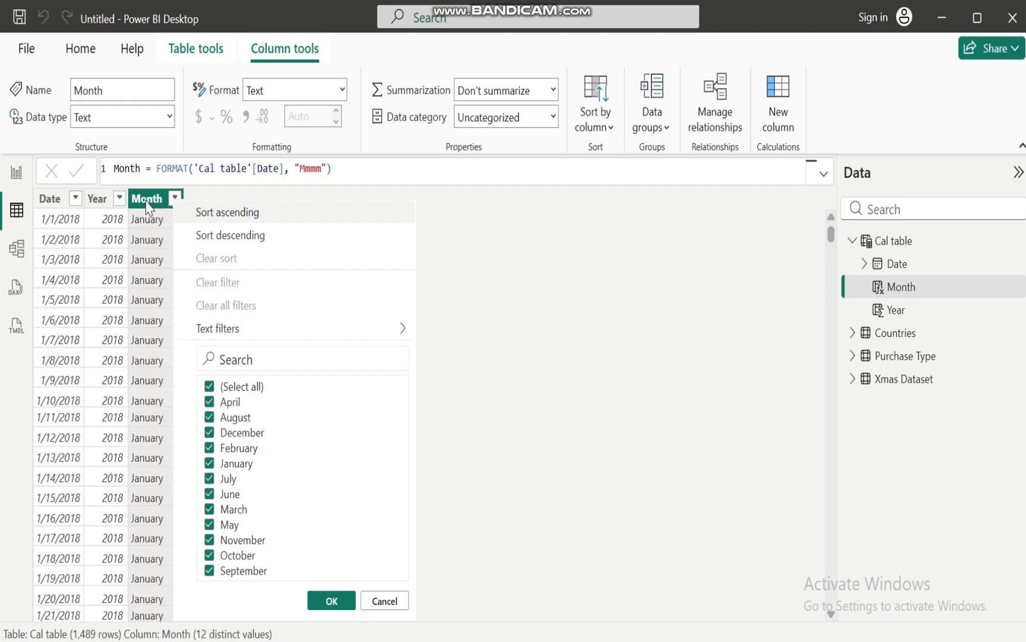
click(146, 204)
click(601, 126)
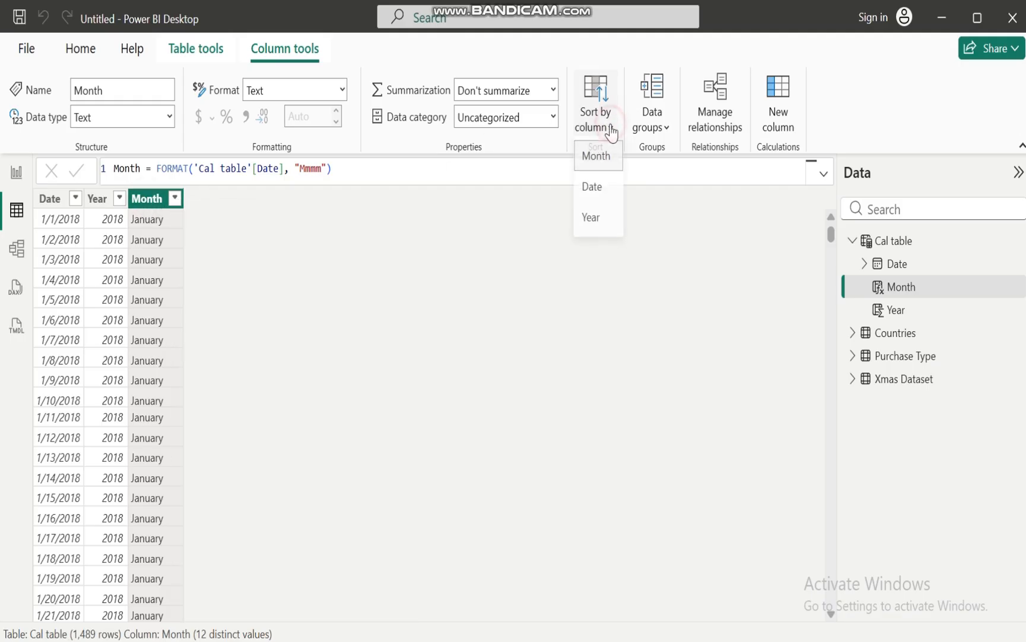
click(146, 200)
Add a new calculated column to Cal table and name it Weekday Num
right_click(148, 202)
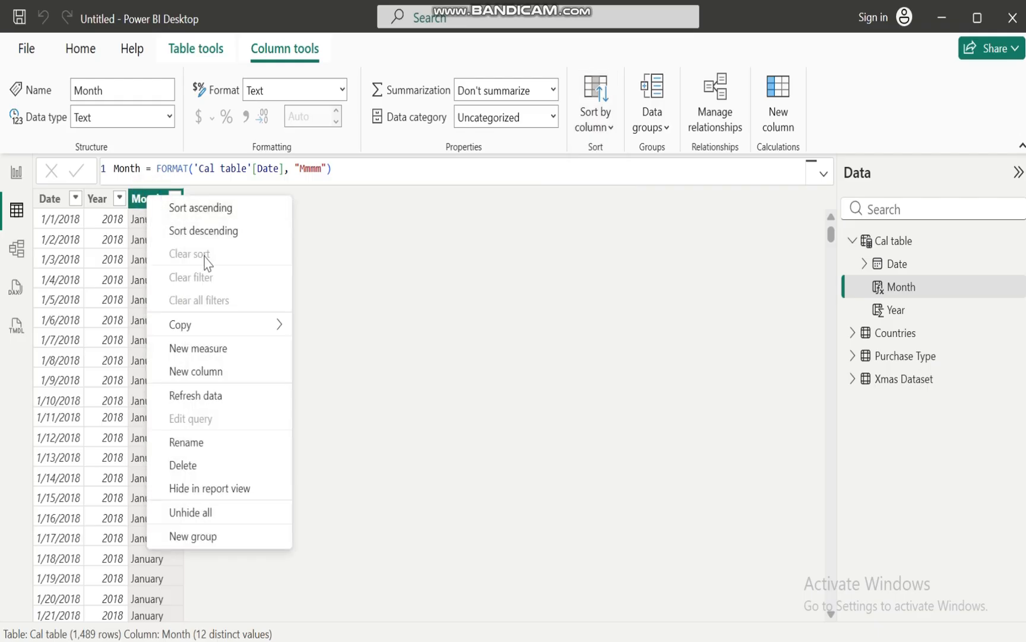
click(200, 370)
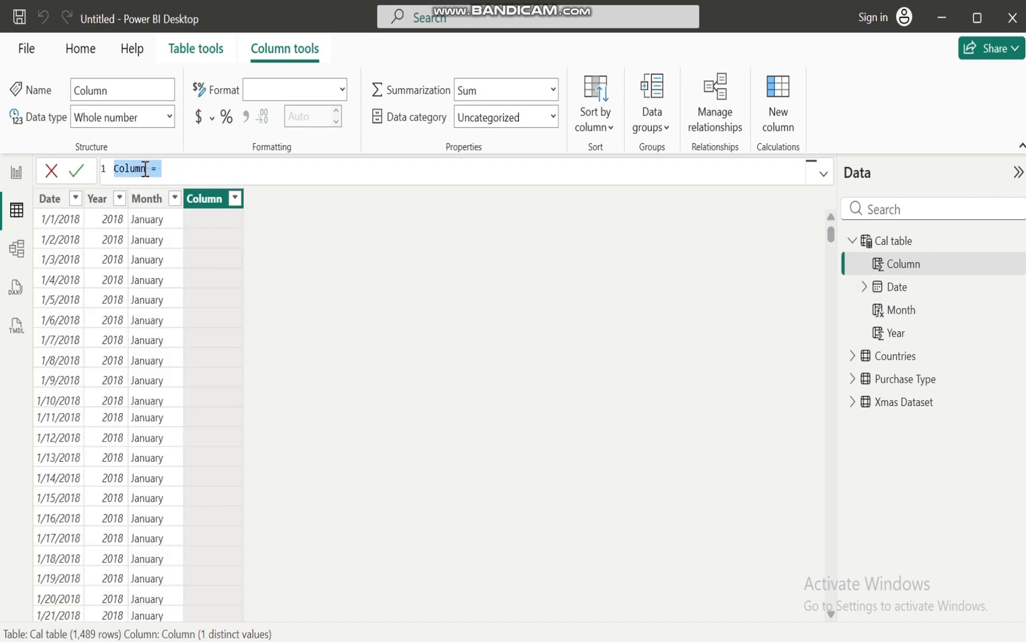
click(145, 168)
key(BackSpace)
key(BackSpace)
key(BackSpace)
key(BackSpace)
click(185, 169)
Define the Weekday Num column as WEEKDAY('Cal table'[Date]), commit it, and check the column's list of distinct values
text(week)
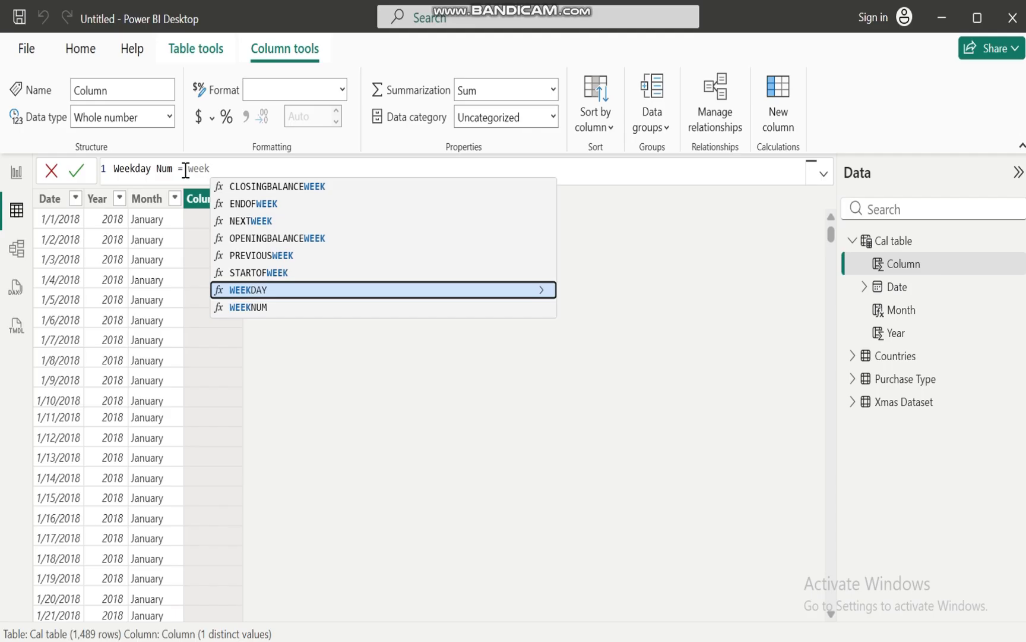
click(274, 289)
text((cale)
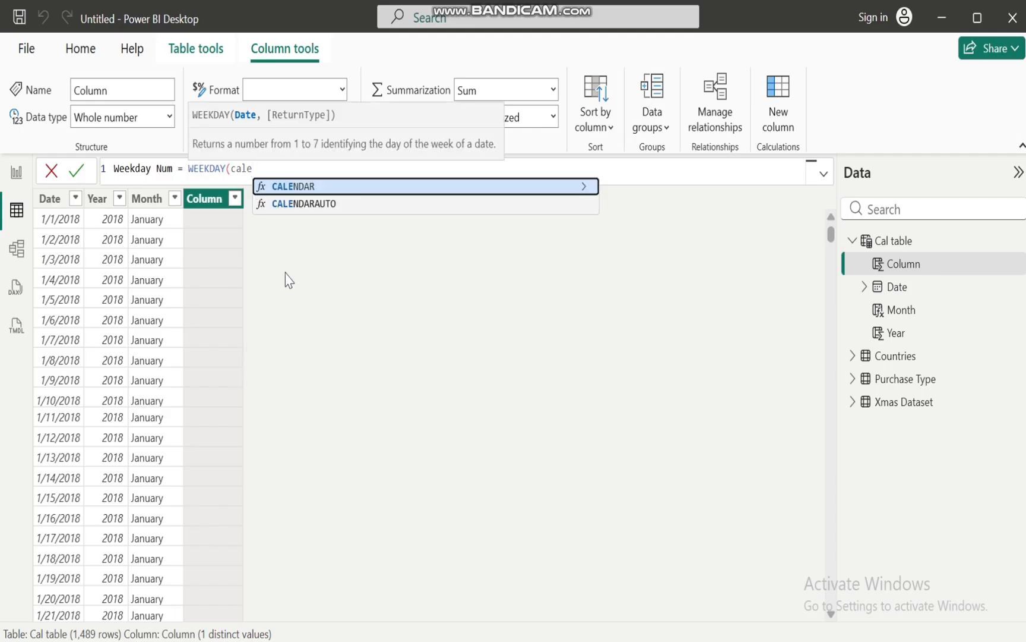
key(BackSpace)
click(329, 205)
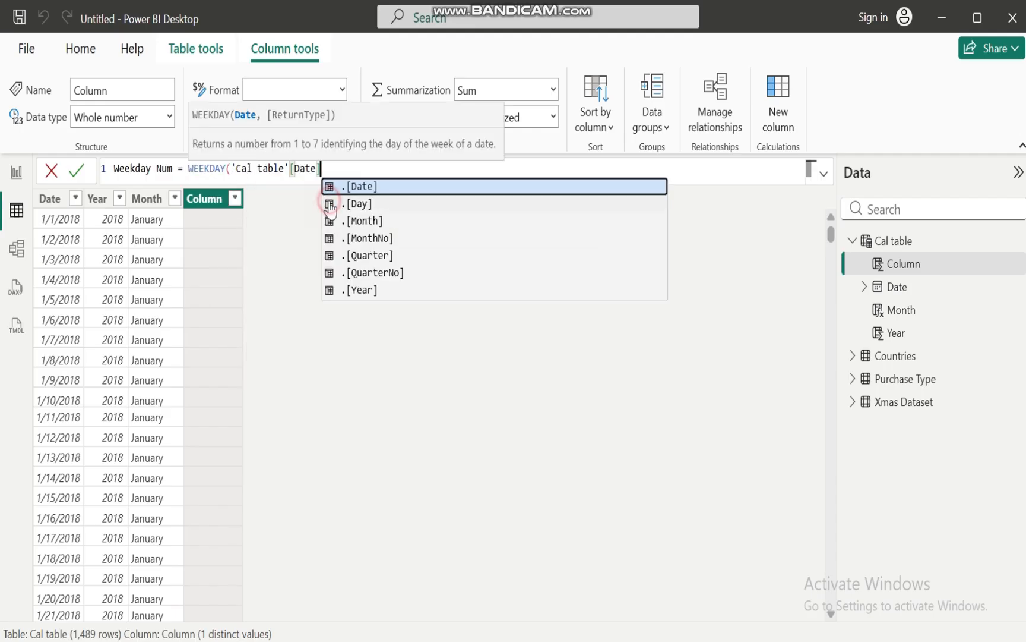
text())
key(Return)
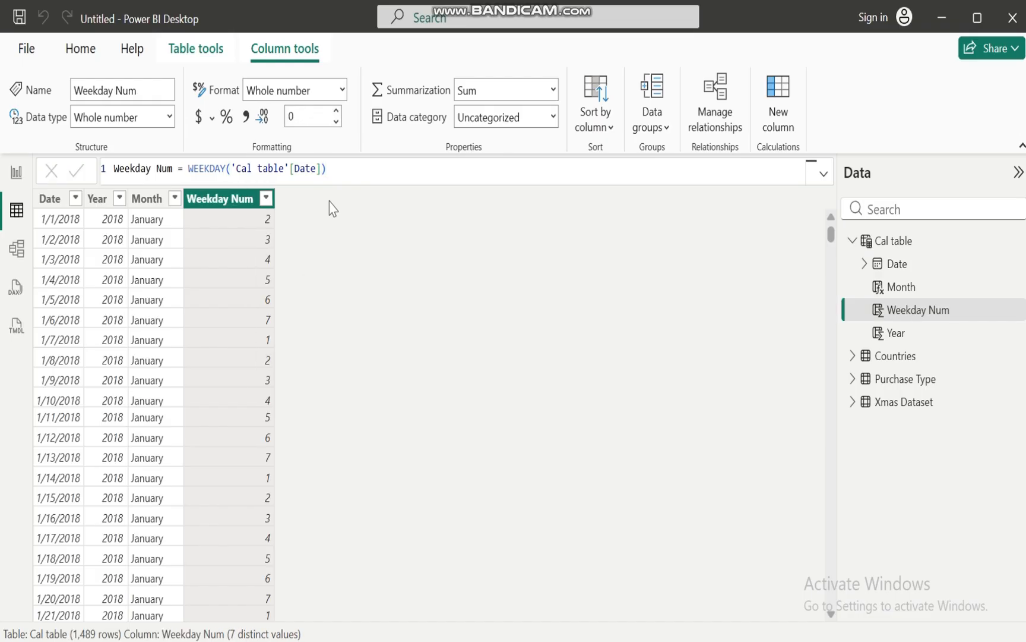
click(267, 201)
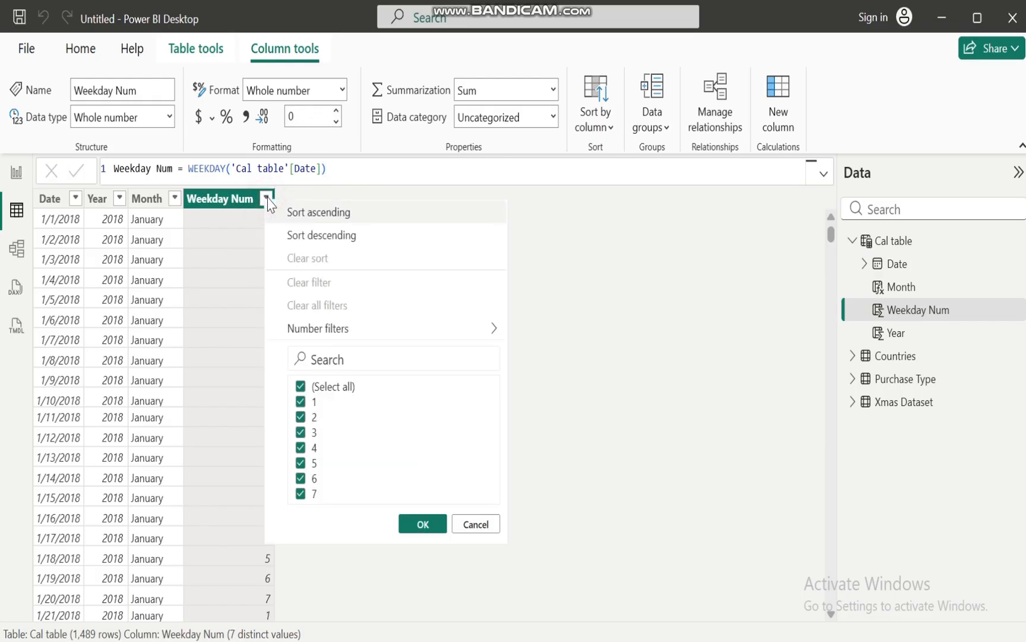
click(423, 524)
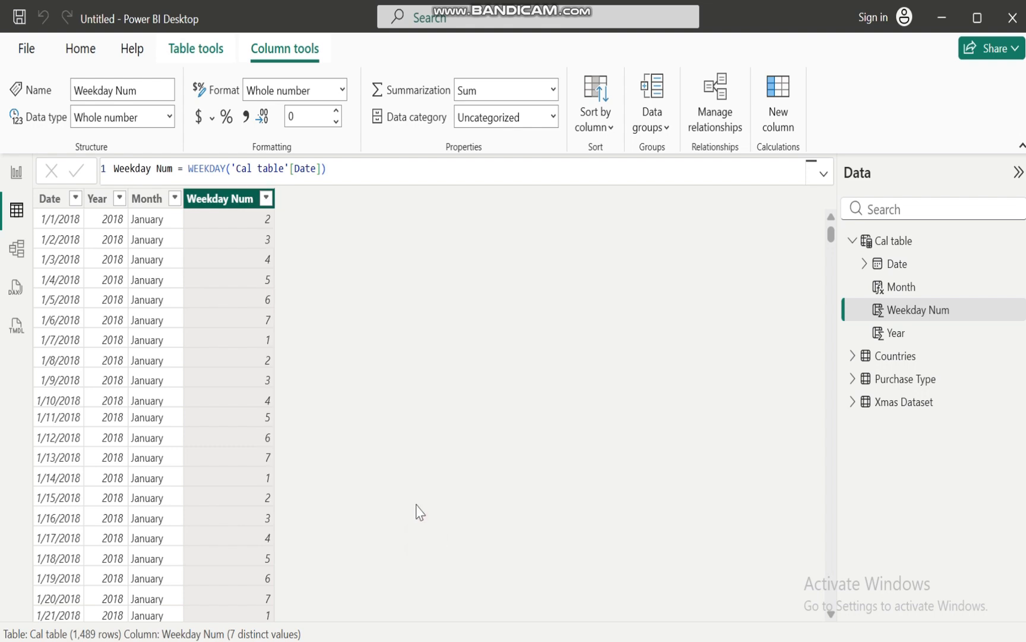
Add another calculated column to Cal table and name it Weekday
right_click(233, 205)
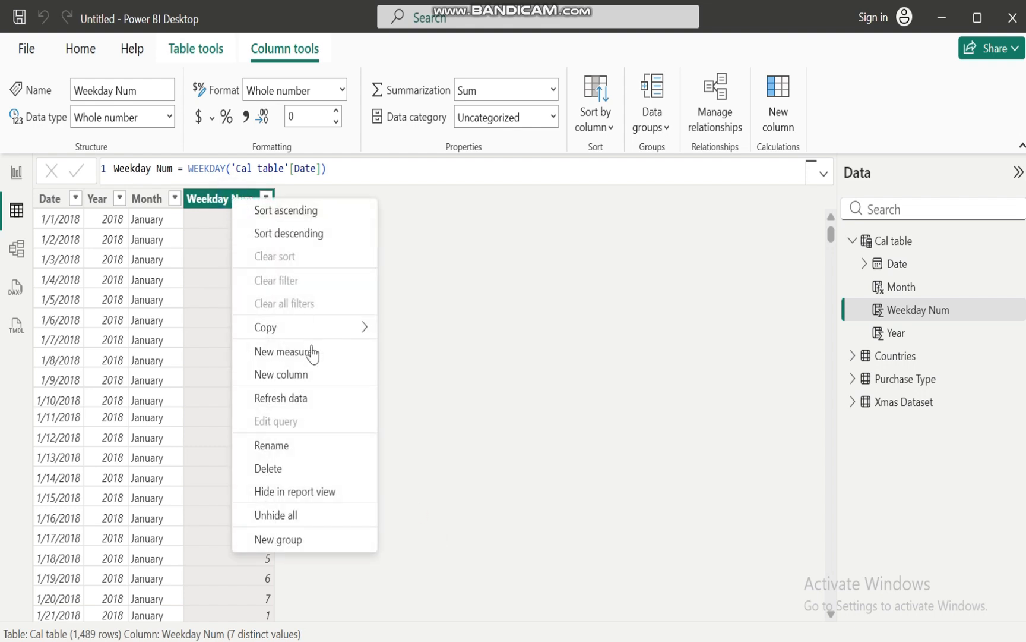
click(320, 383)
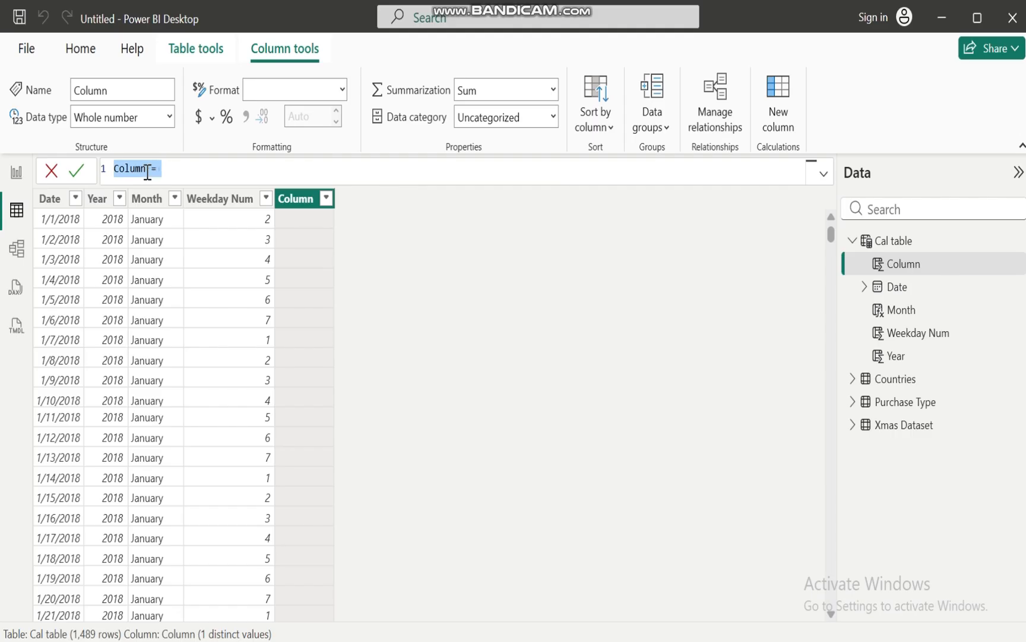
click(146, 170)
key(BackSpace)
key(BackSpace)
key(BackSpace)
text(Weekday)
Define the Weekday column as FORMAT('Cal table'[Date], "Dddd") and commit the formula
text(format)
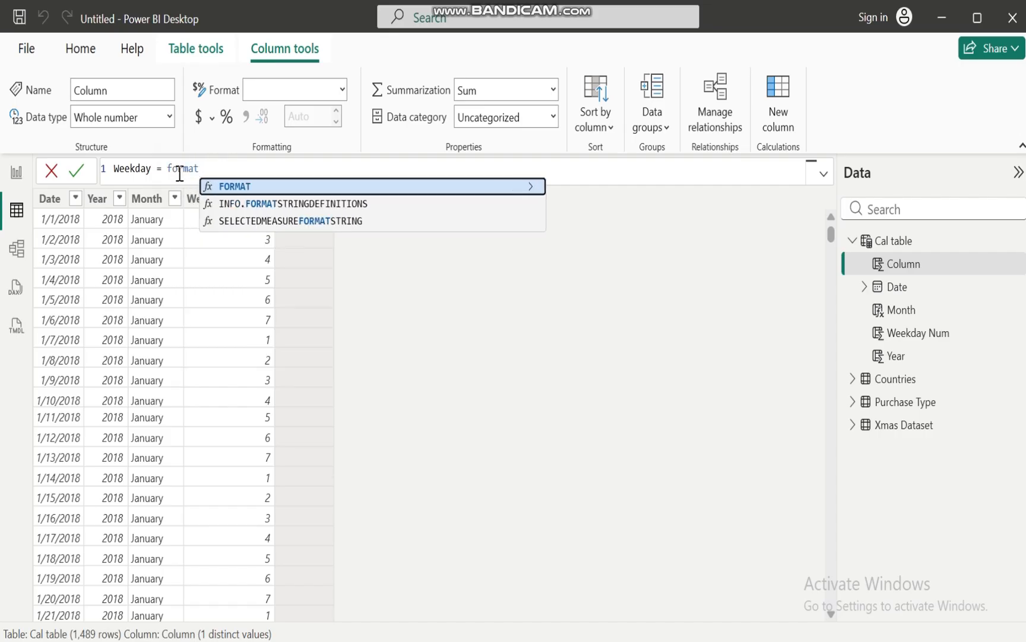
click(251, 186)
text(cale)
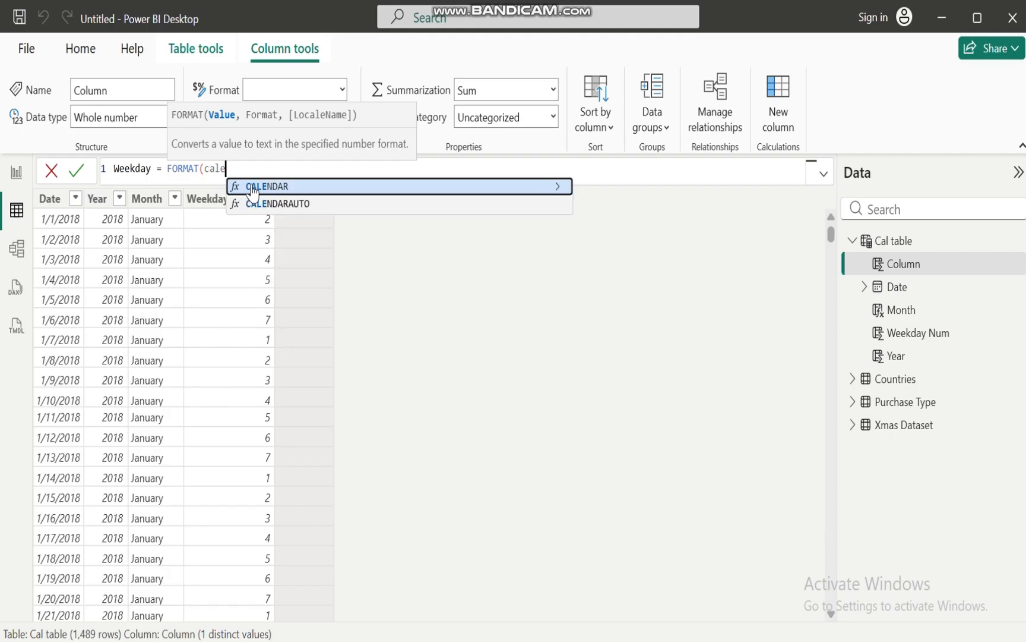
key(BackSpace)
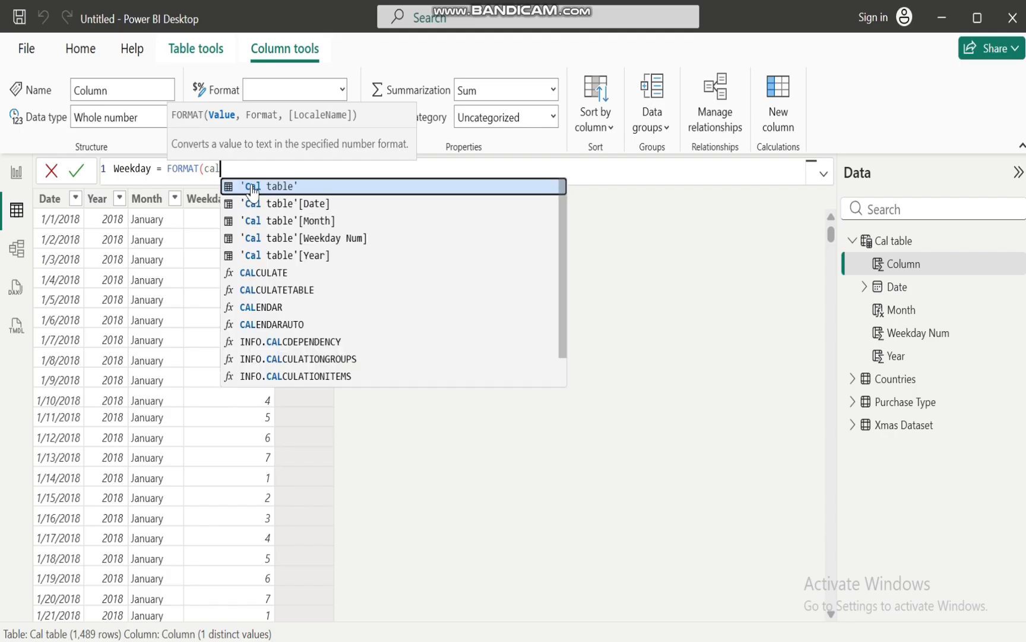
click(291, 203)
text(,)
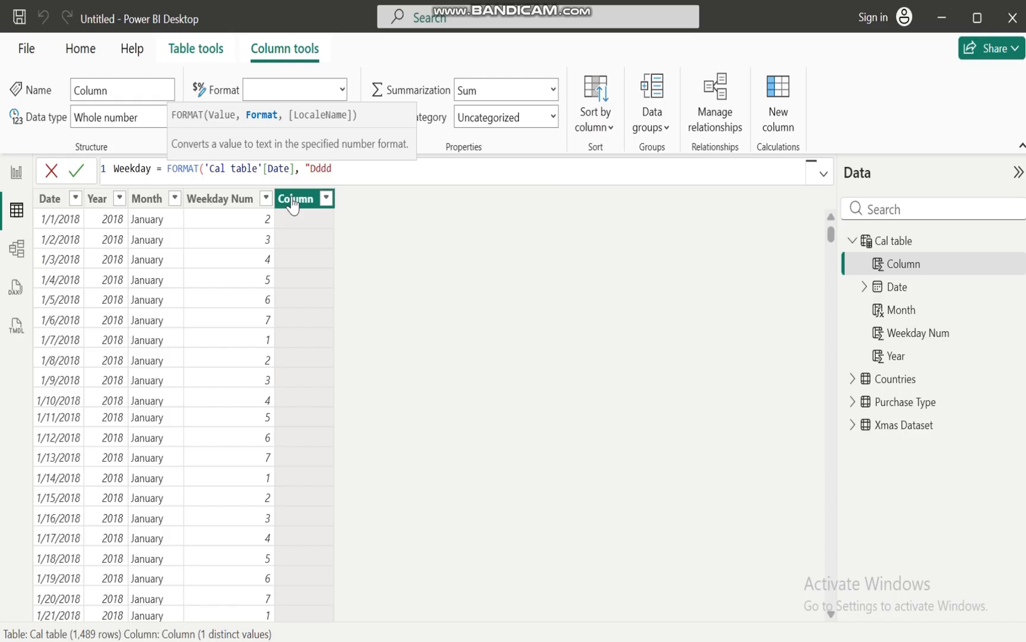
text("Dddd"))
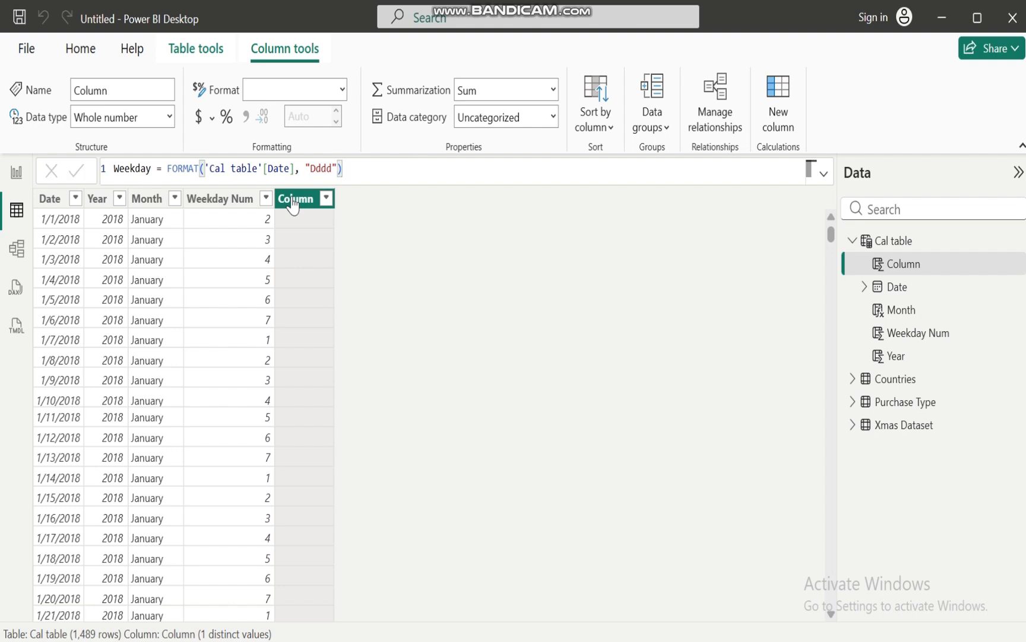
key(Return)
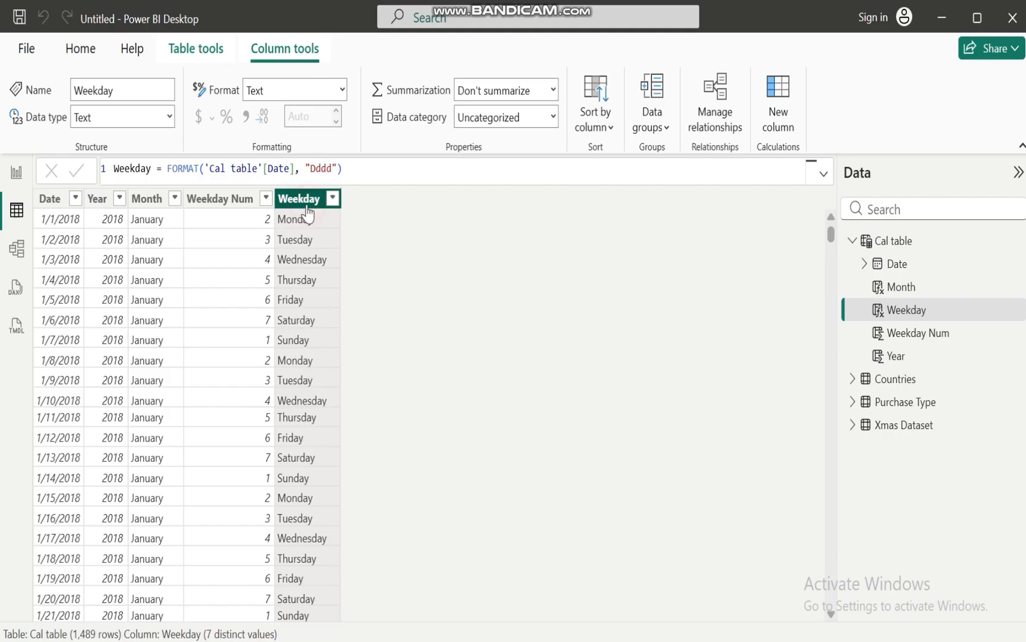
Sort the Weekday column of Cal table by the Weekday Num column
click(553, 118)
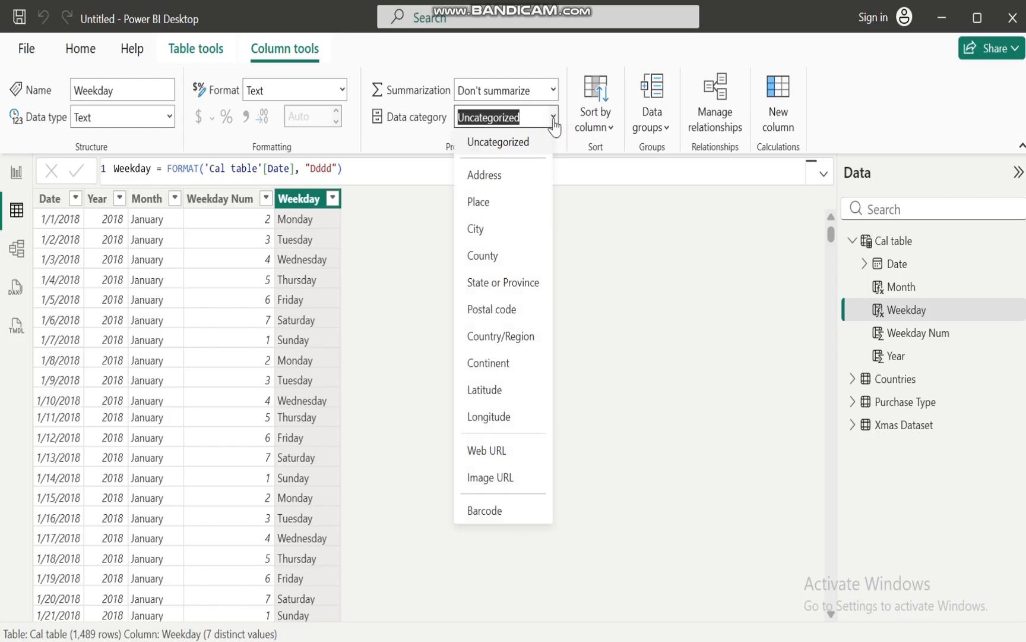
click(596, 122)
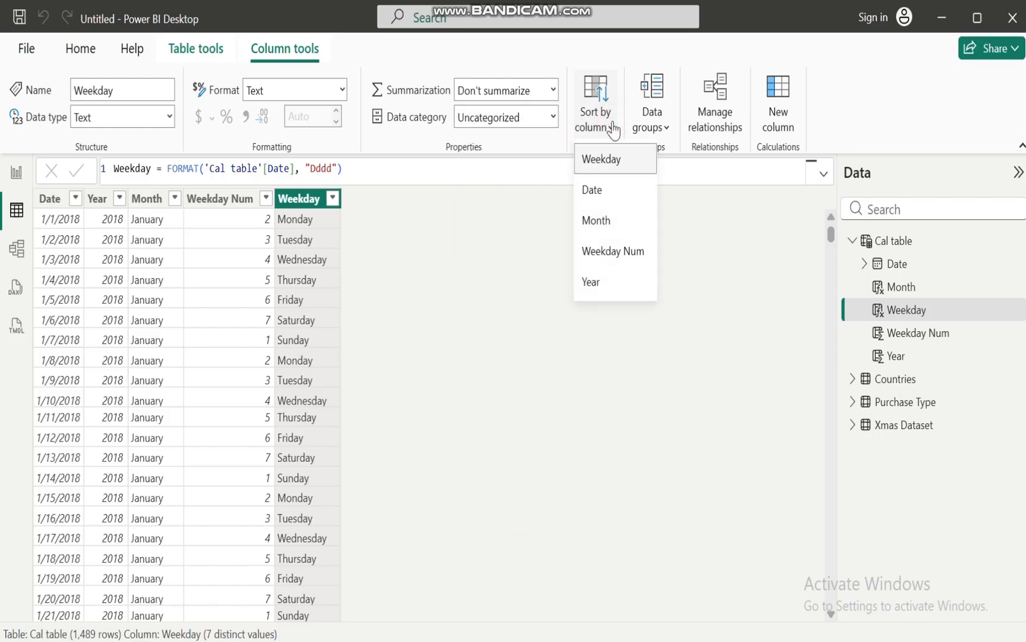
click(616, 261)
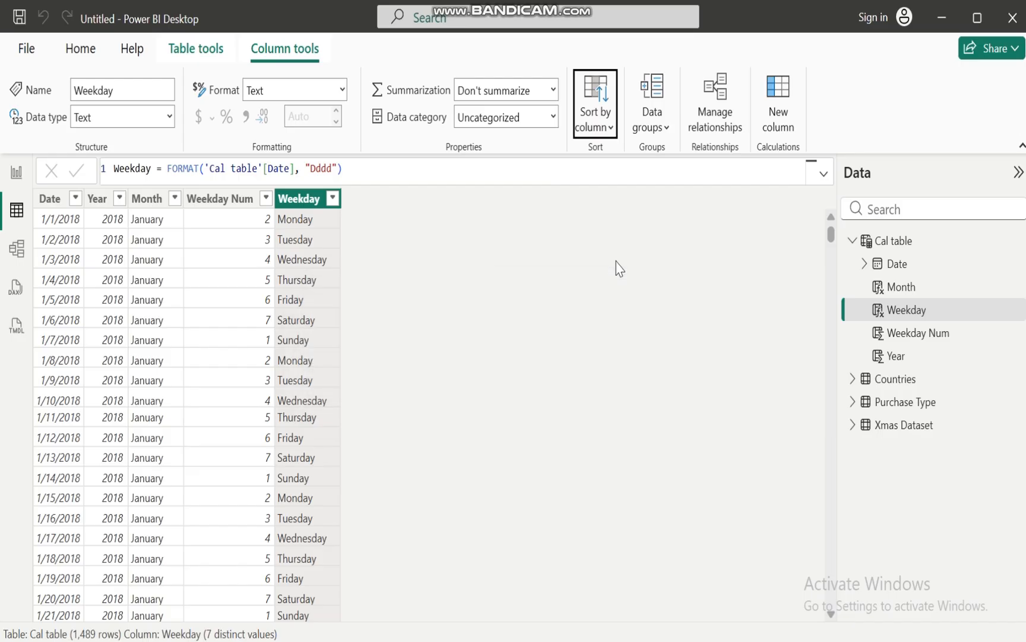
Return to the report canvas and remove the empty table visual from Page 1
click(10, 187)
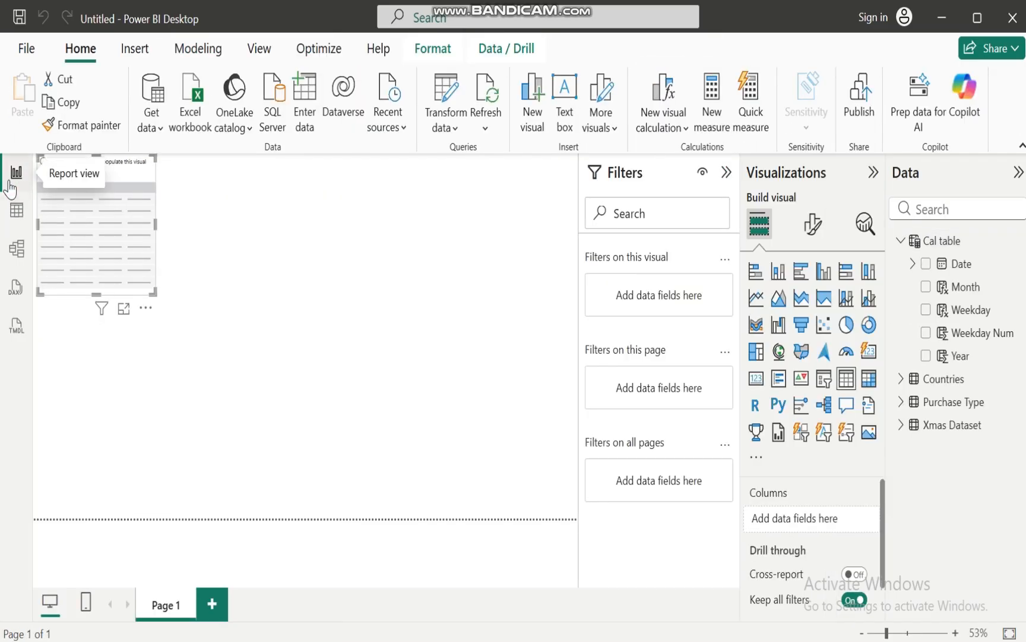
click(150, 308)
click(201, 330)
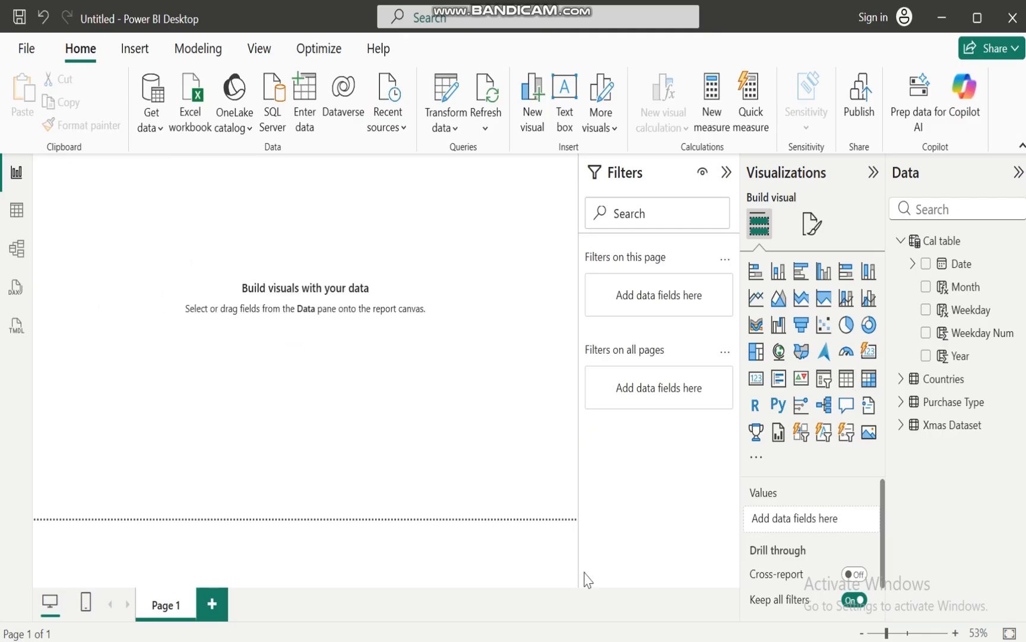
Switch to the XMAS report window, check which fields its Cal_Table contains, and return to the untitled report
mouse_move(605, 641)
click(506, 591)
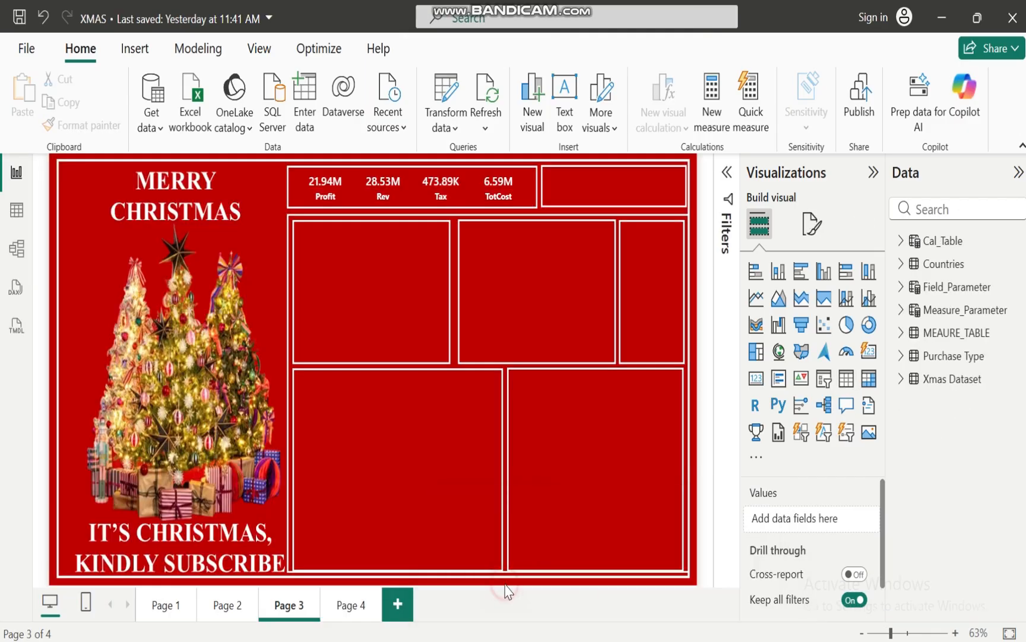
click(901, 241)
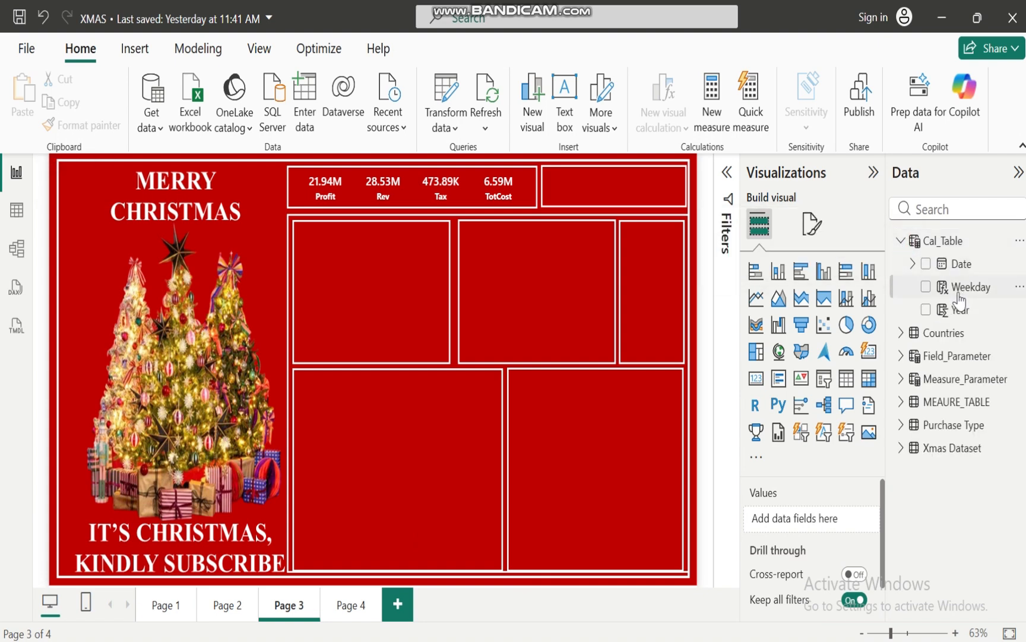
click(901, 241)
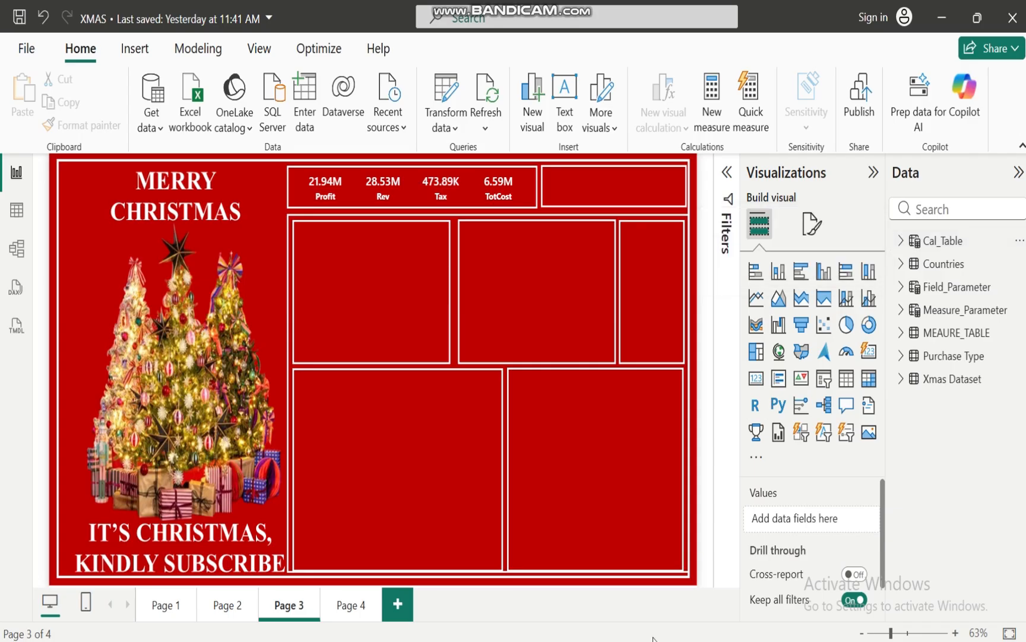
mouse_move(606, 641)
click(656, 607)
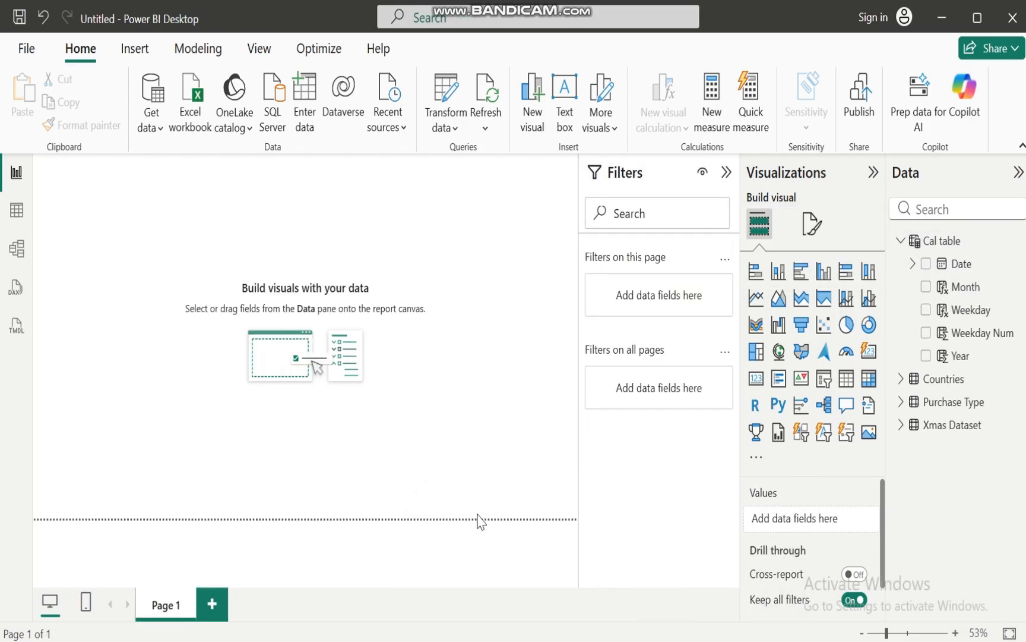
In the model diagram, shift the Countries table slightly and place Cal table beneath it, beside Xmas Dataset
click(16, 248)
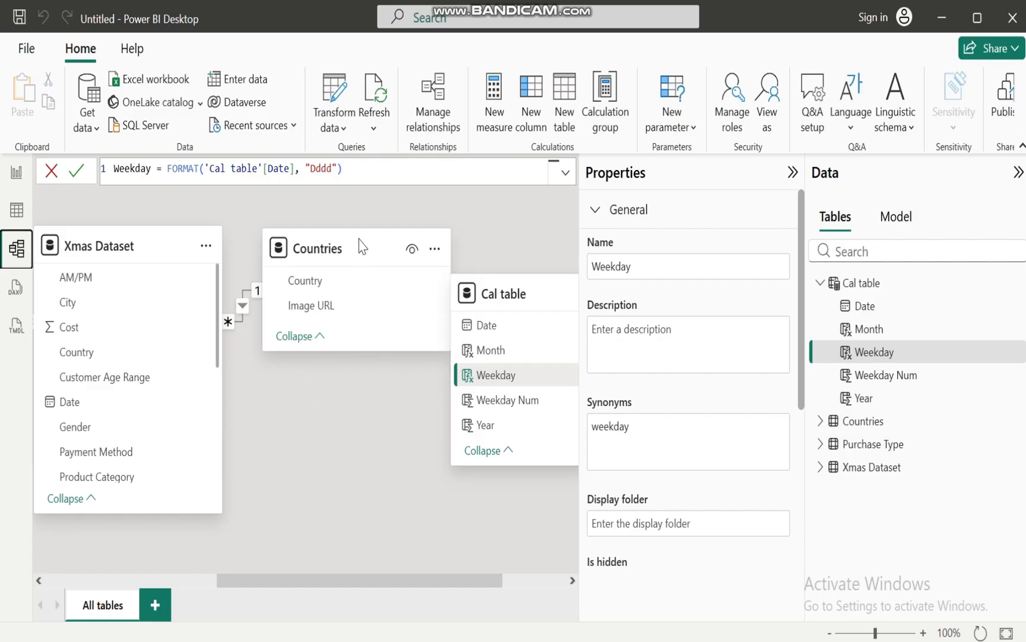
drag(352, 247, 366, 244)
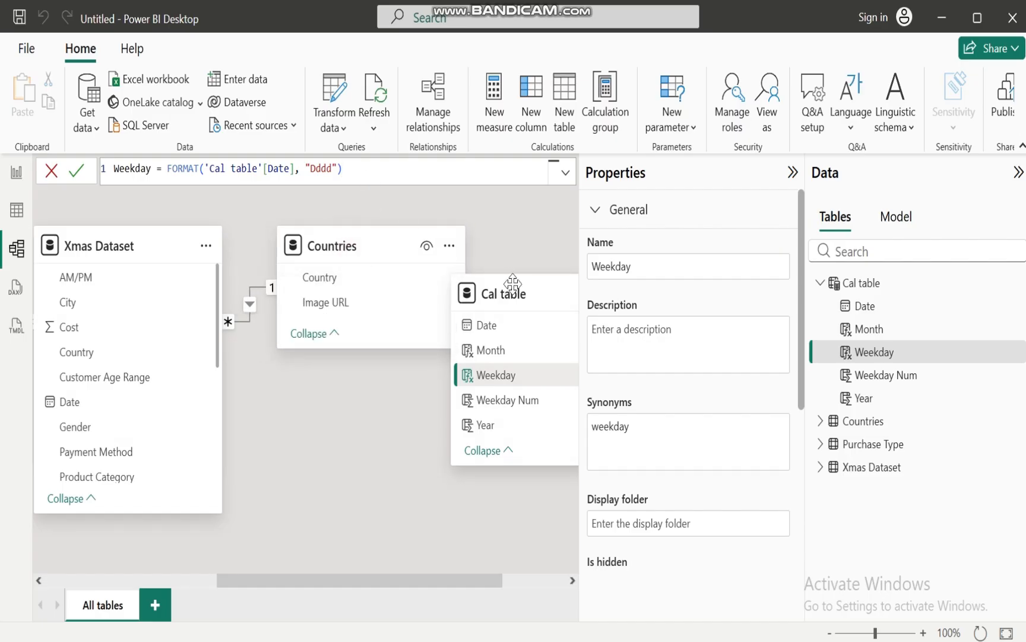
drag(517, 294, 387, 397)
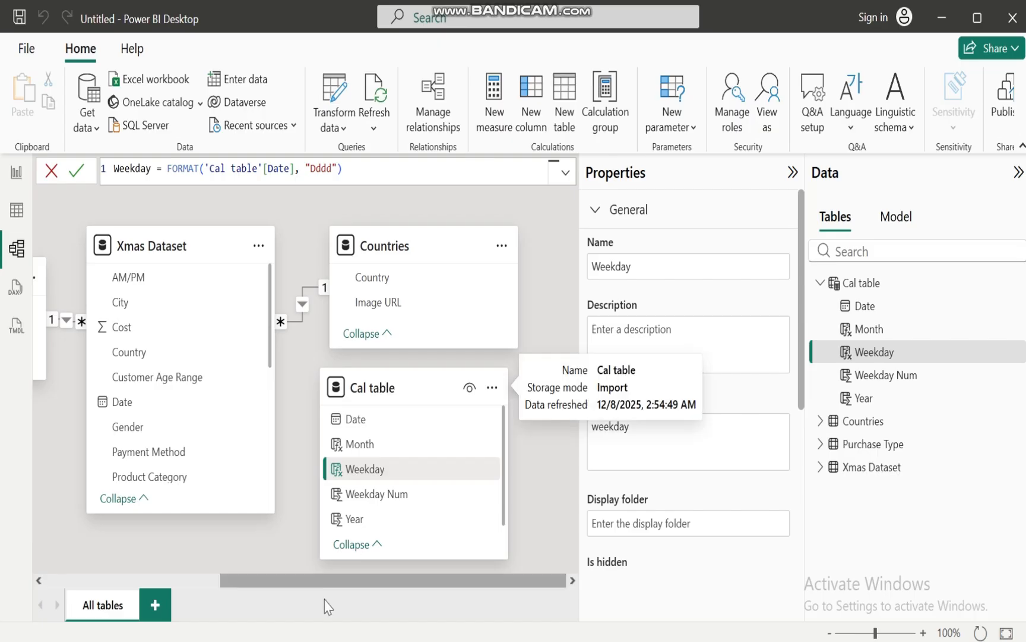
Relate Cal table's Date to Xmas Dataset's Date with an active one-to-one relationship filtering in both directions, and save it
mouse_move(318, 579)
mouse_down()
mouse_move(224, 603)
mouse_move(154, 597)
mouse_move(311, 592)
mouse_up()
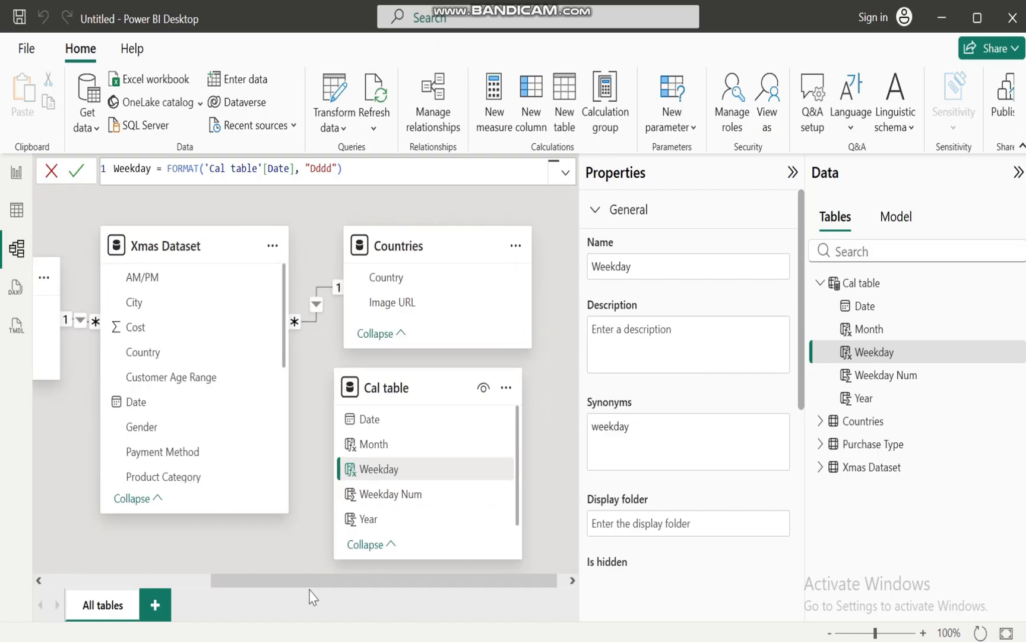
mouse_move(414, 395)
mouse_down()
mouse_move(126, 482)
mouse_move(11, 499)
mouse_move(359, 433)
mouse_move(412, 408)
mouse_move(414, 397)
mouse_up()
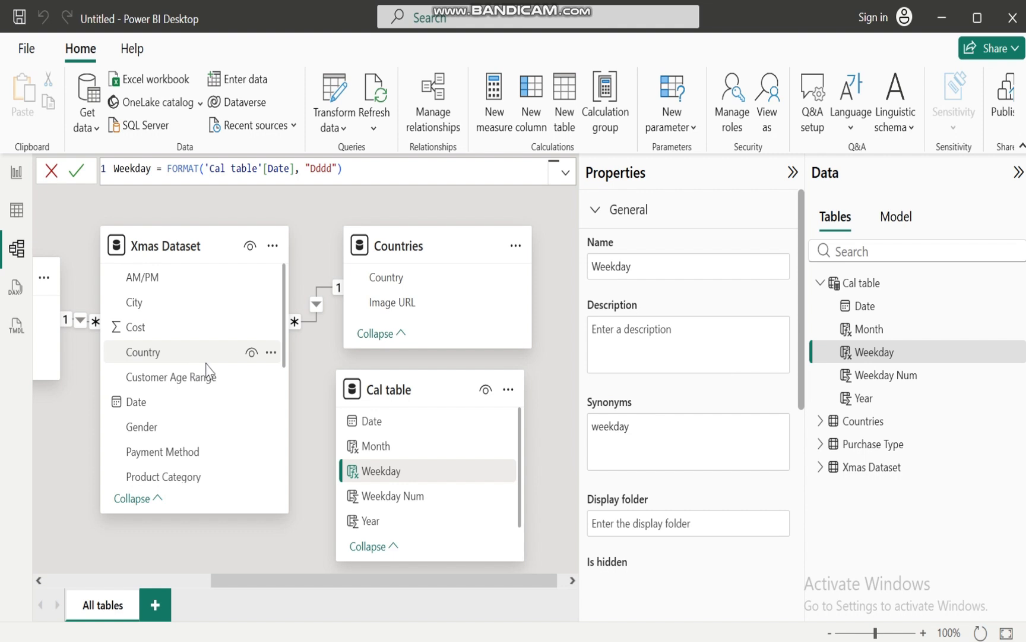
drag(398, 425, 157, 410)
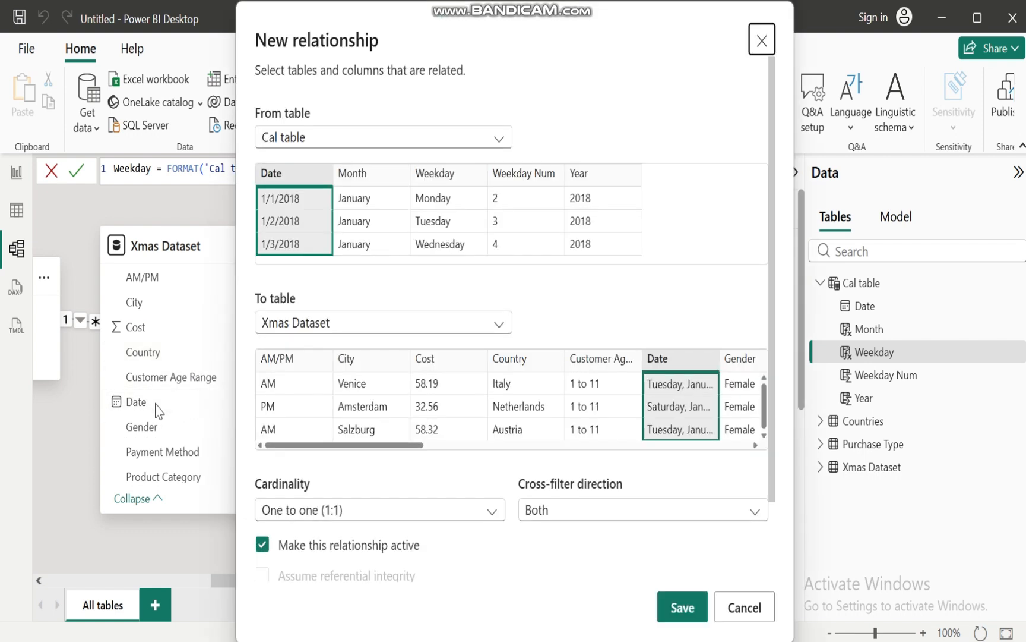
click(679, 603)
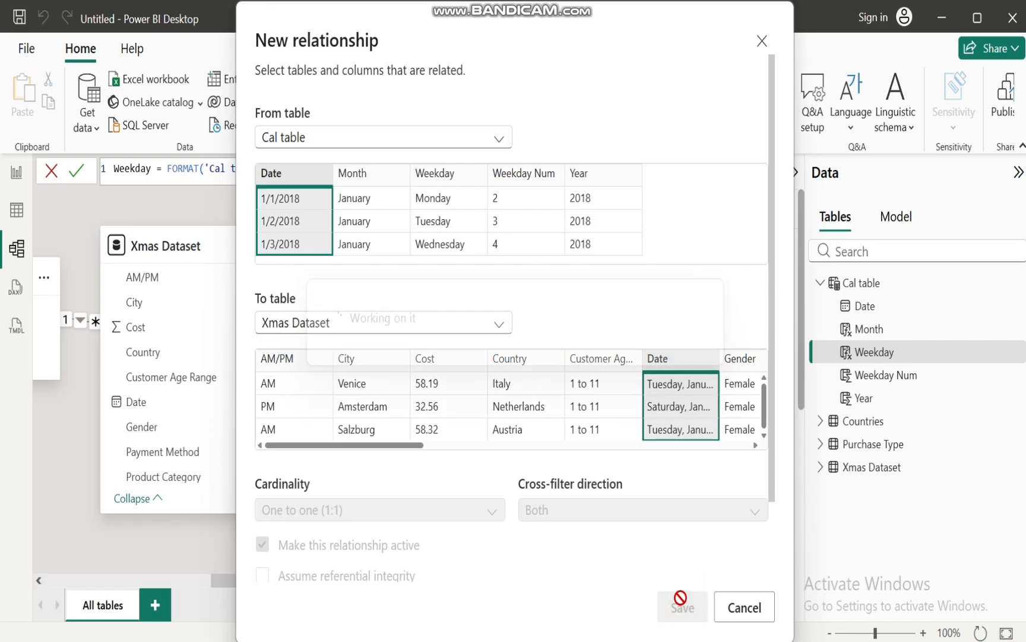
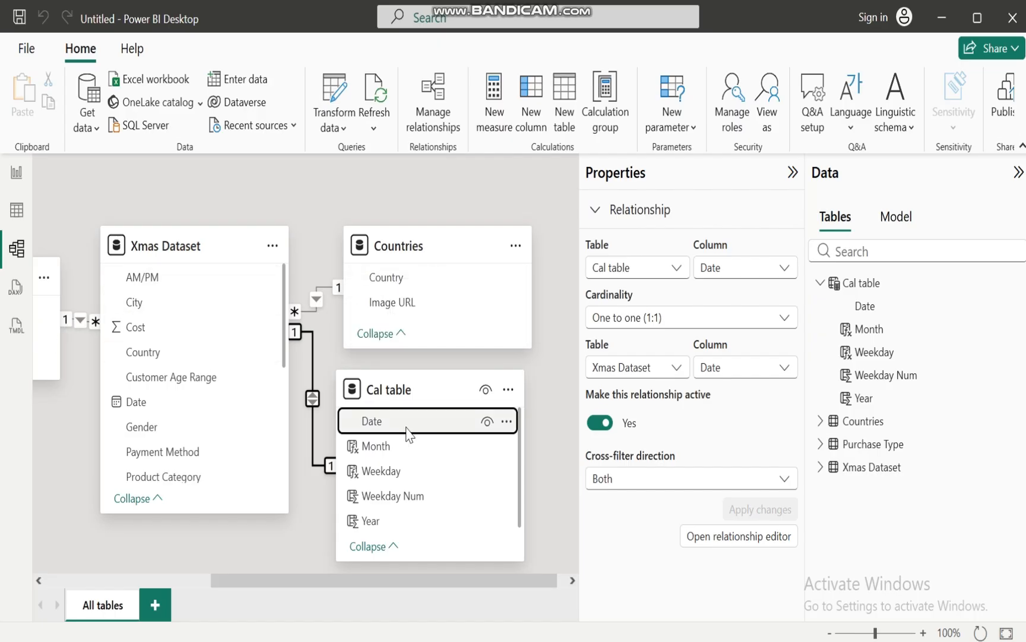
Switch to the XMAS report's model diagram and examine the Cal_Table to Xmas Dataset relationship, shifting the Measure_Parameter 2 and Xmas Dataset cards
click(820, 283)
mouse_move(612, 638)
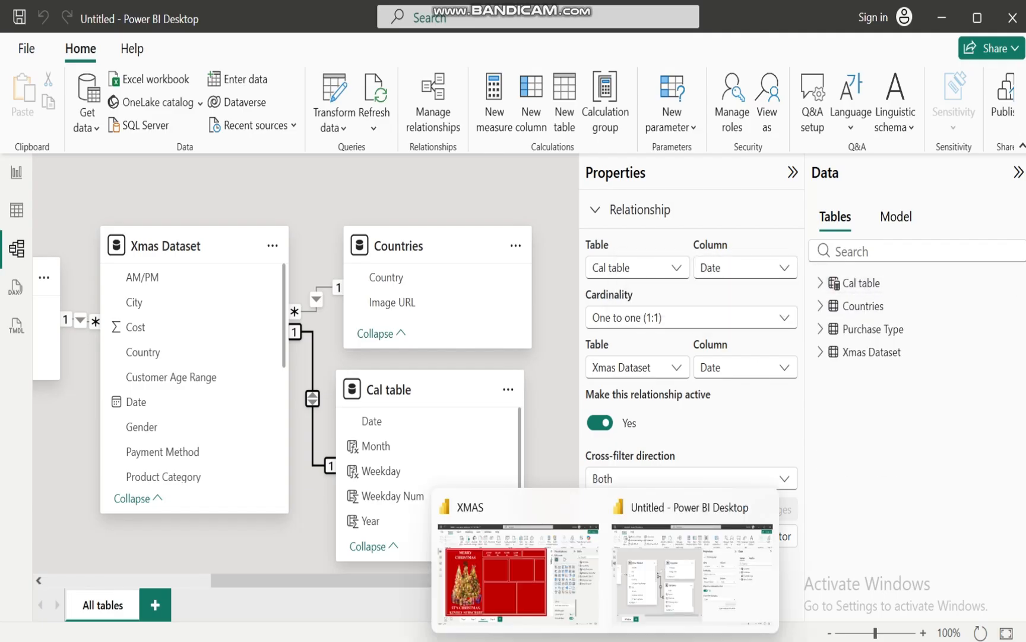
click(495, 597)
click(18, 252)
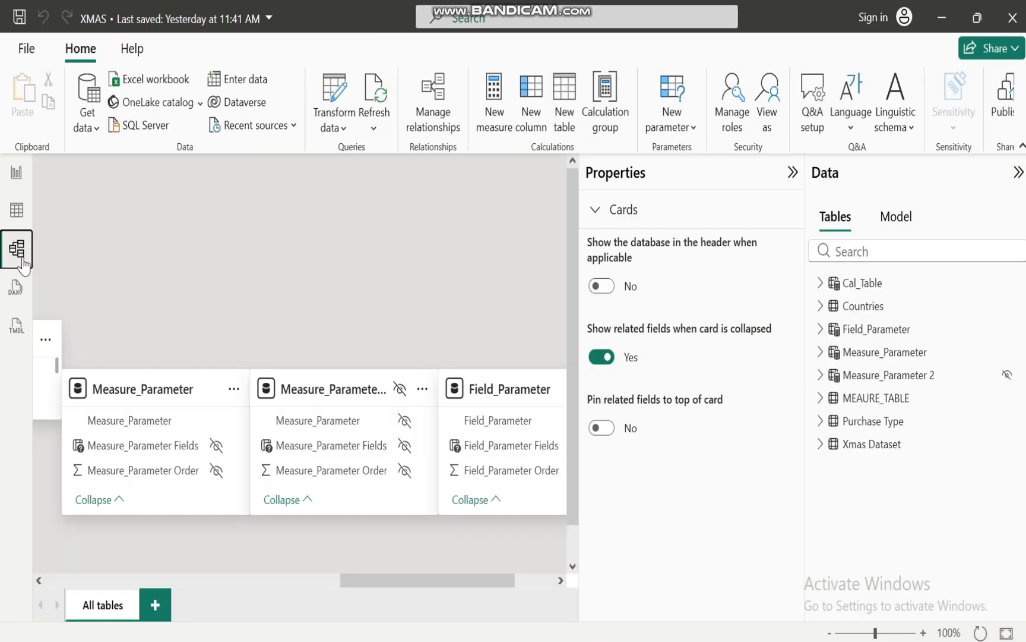
drag(337, 389, 327, 245)
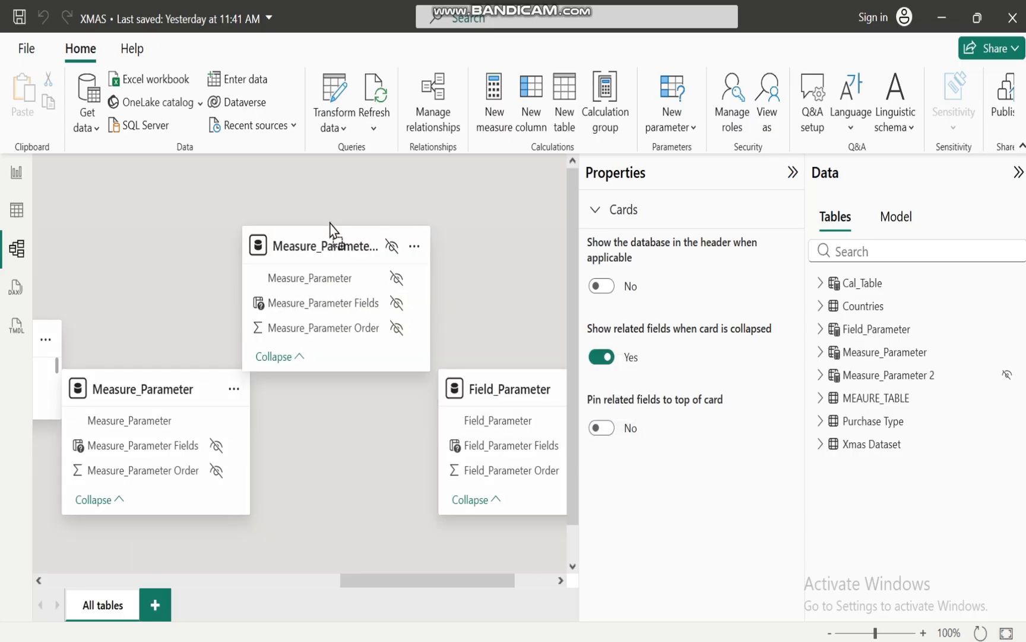
click(372, 581)
drag(372, 581, 113, 588)
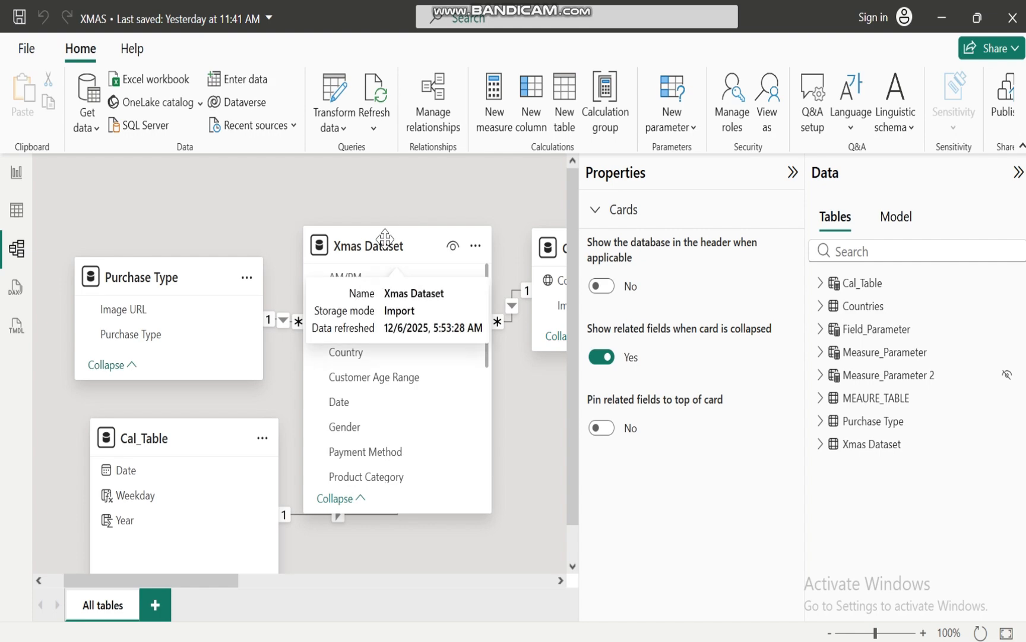
drag(408, 229, 425, 229)
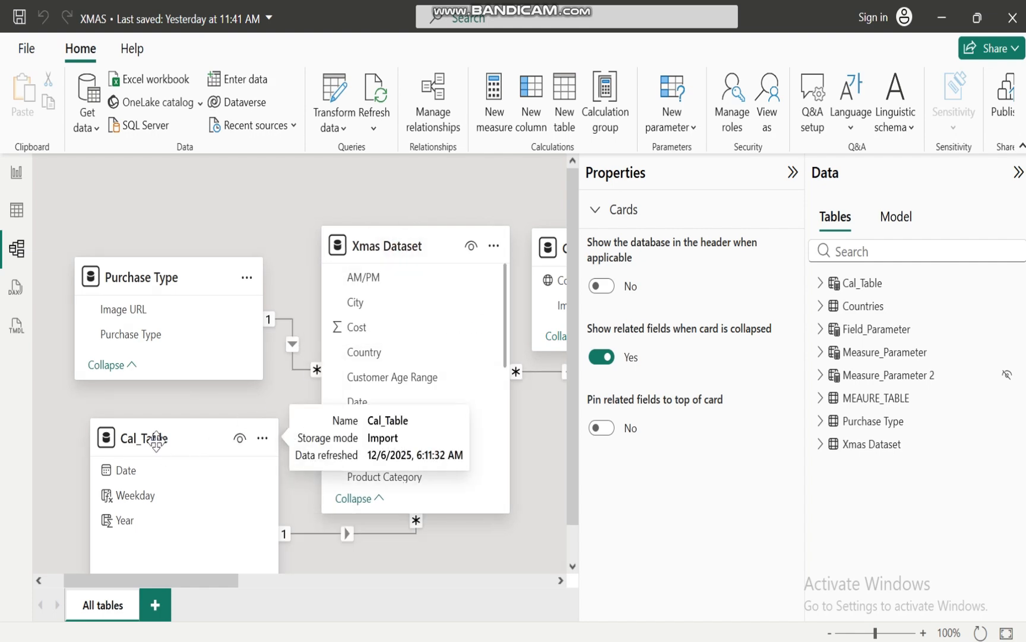
In the report canvas, inspect the Sales Trend chart on Page 1, and return to Page 3
click(15, 172)
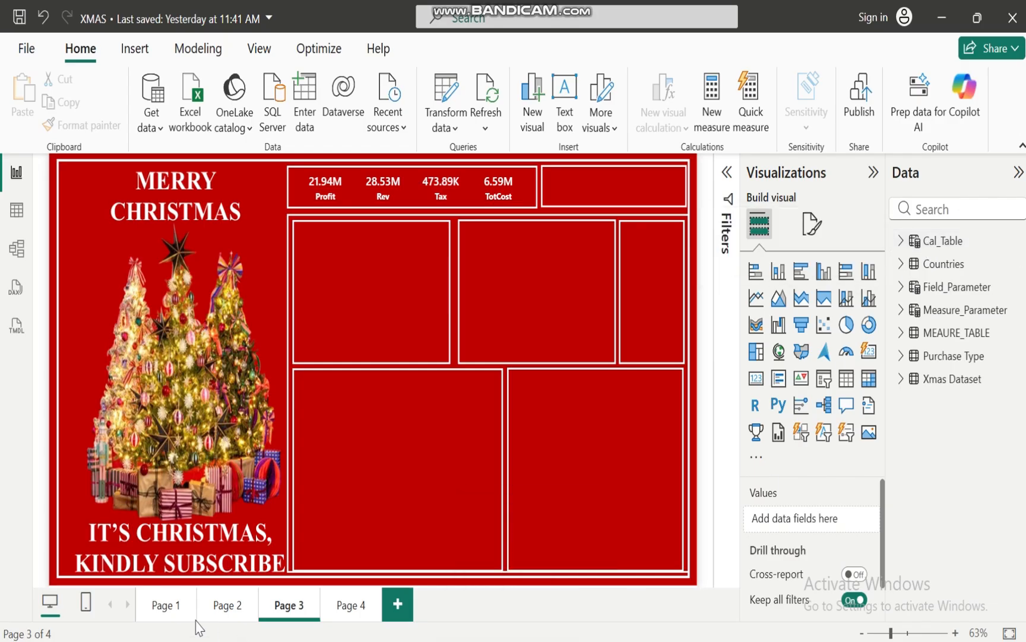
click(171, 612)
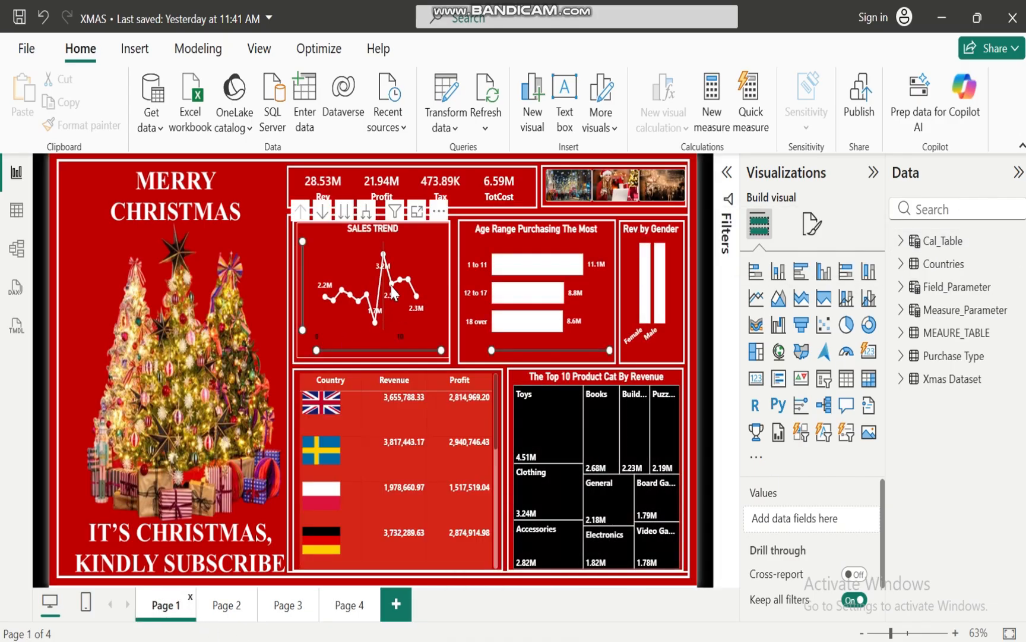
mouse_move(383, 260)
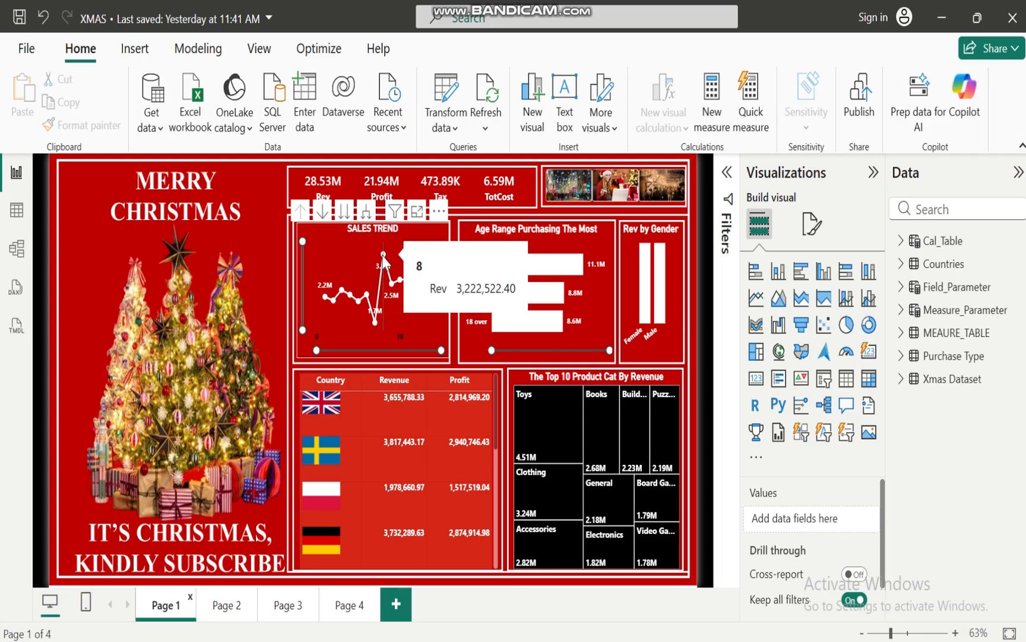
click(284, 609)
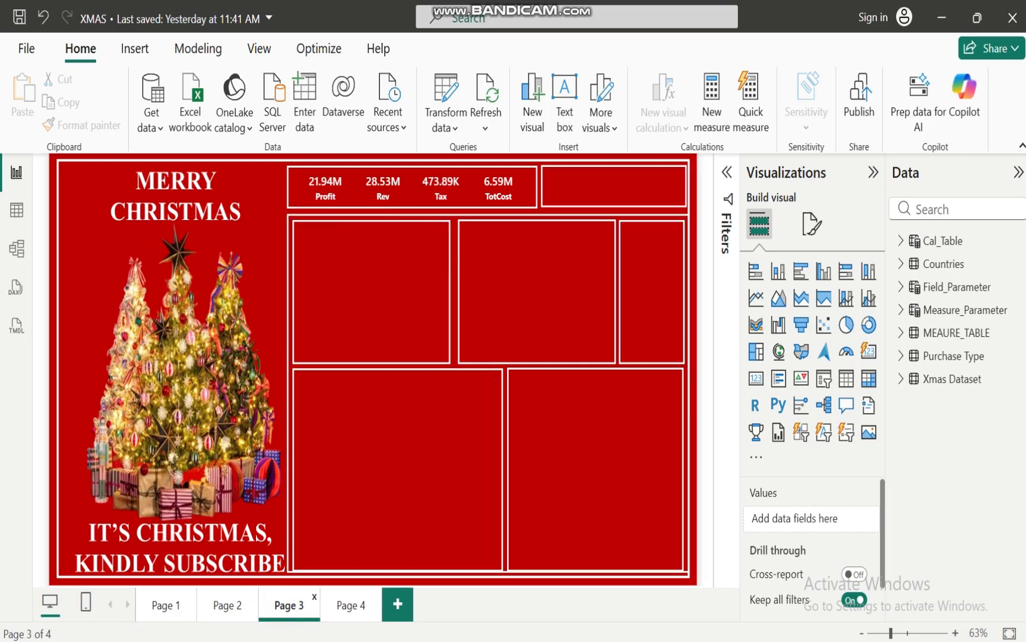
mouse_move(641, 640)
mouse_move(725, 585)
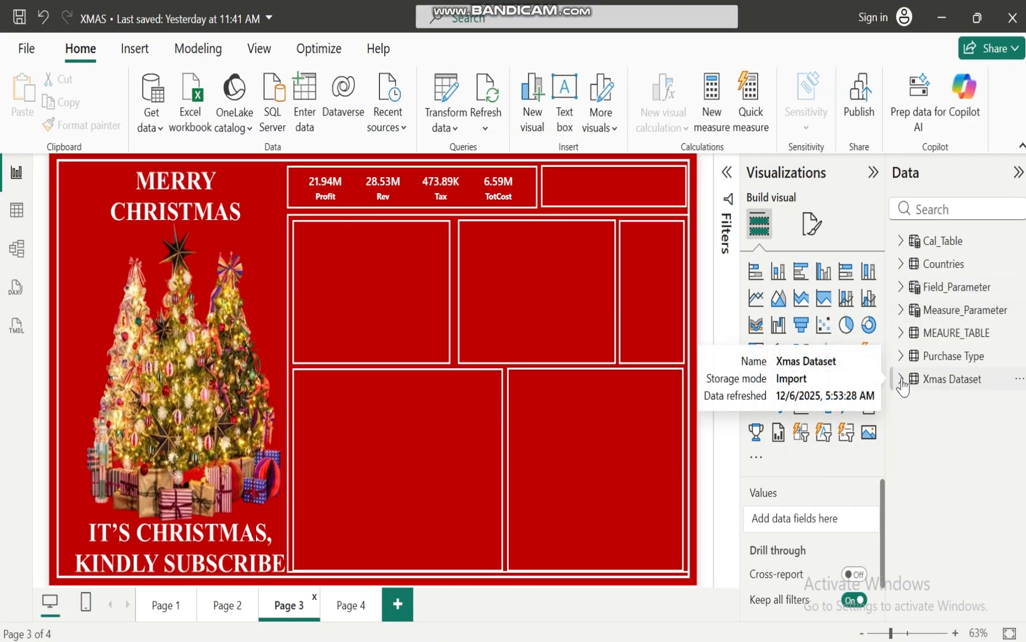
Create a clustered column chart on Page 3 from the Rev measure in MEAURE_TABLE
click(901, 334)
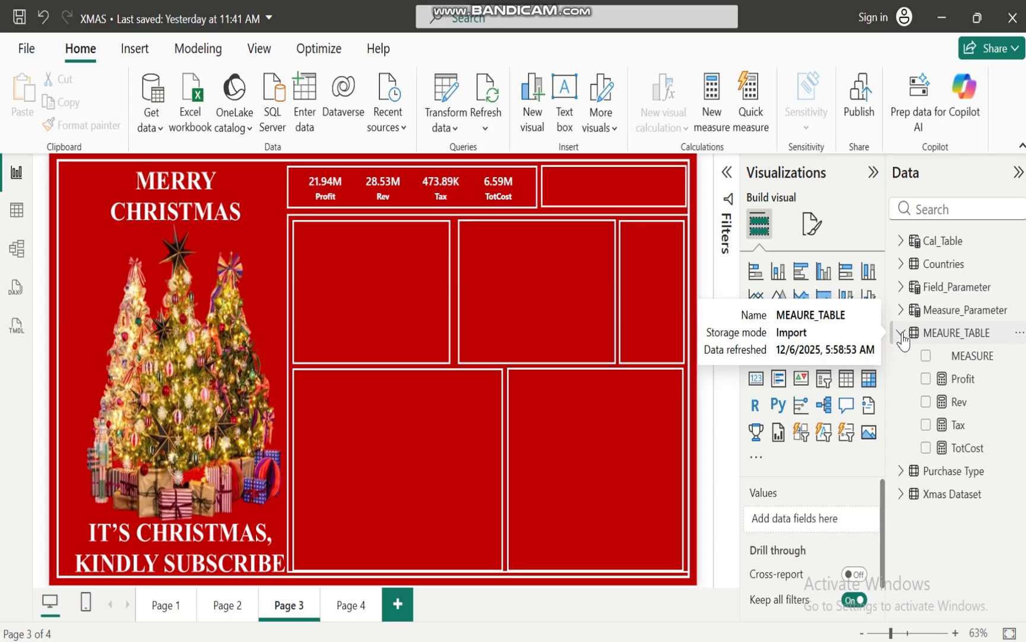
click(927, 402)
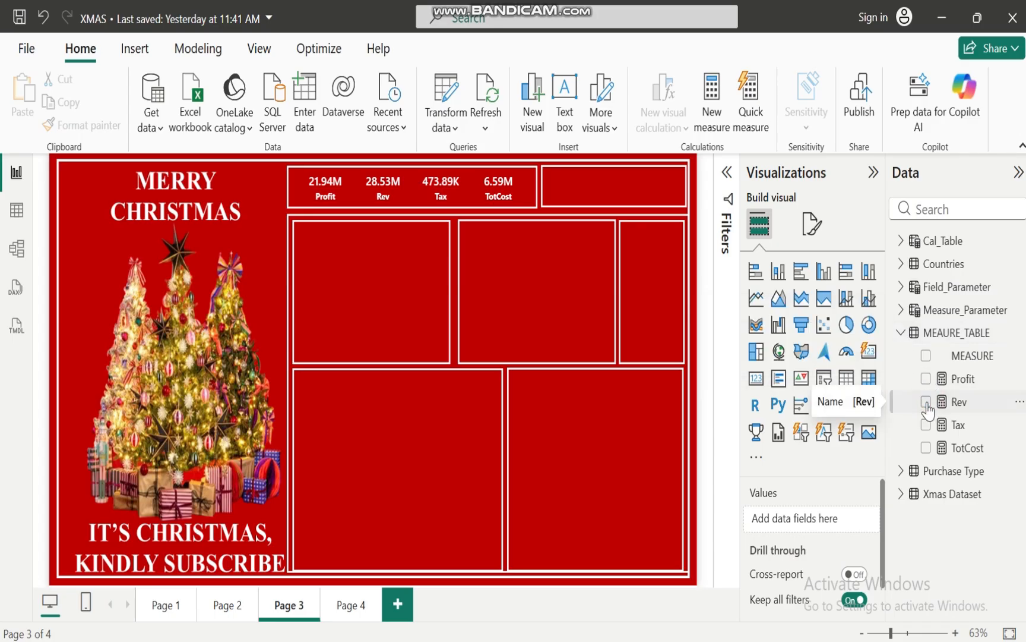
click(903, 333)
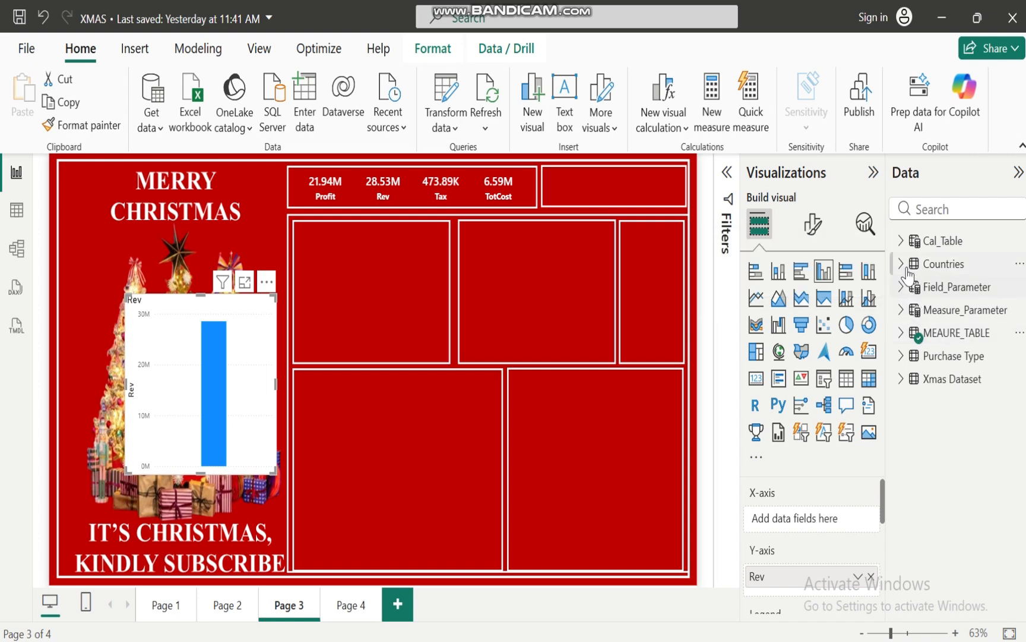
Add the Time (Hr) and AM/PM fields of Xmas Dataset to the new Rev chart
click(900, 381)
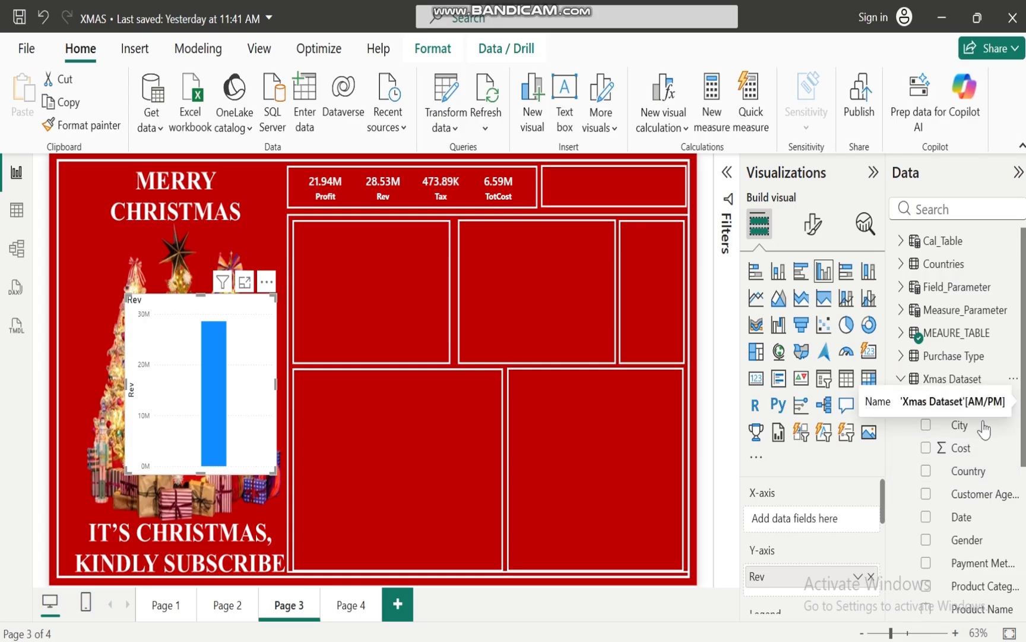
drag(1023, 410, 1022, 552)
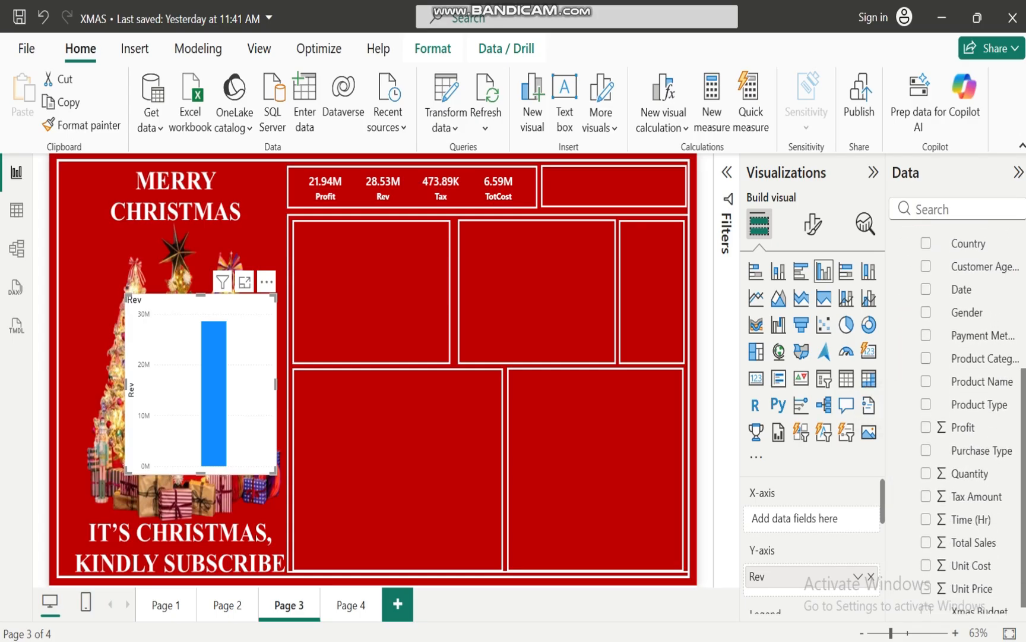
click(927, 519)
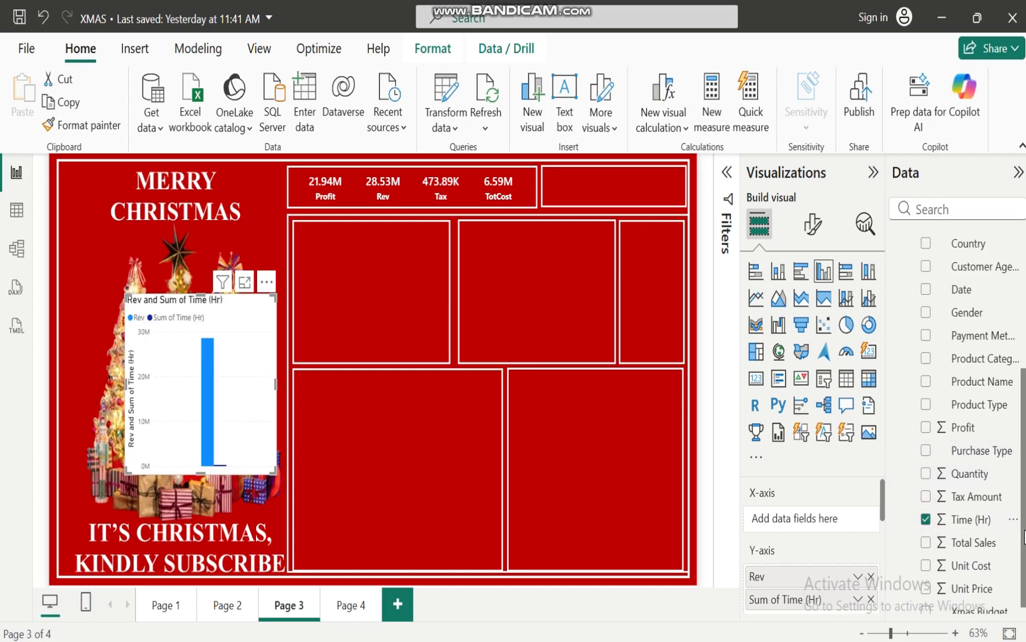
drag(1023, 530, 1023, 427)
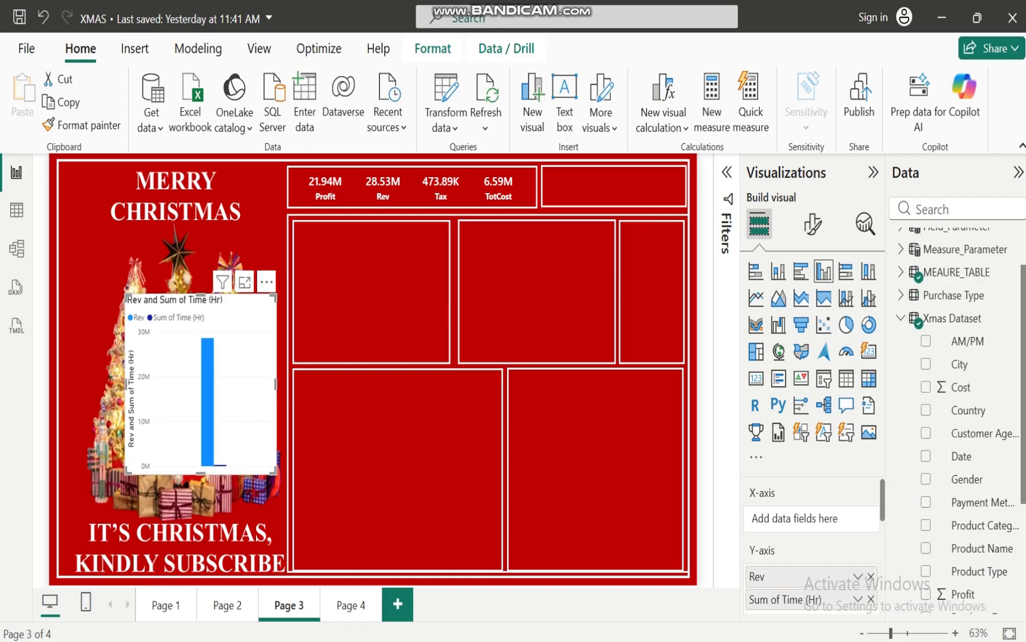
click(926, 341)
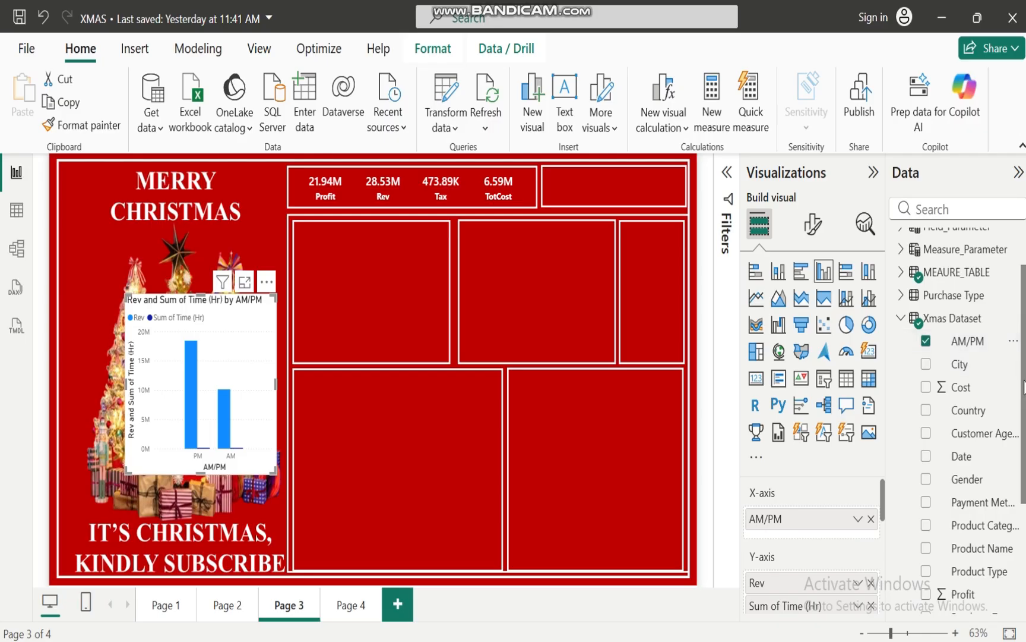
drag(1023, 381, 1023, 344)
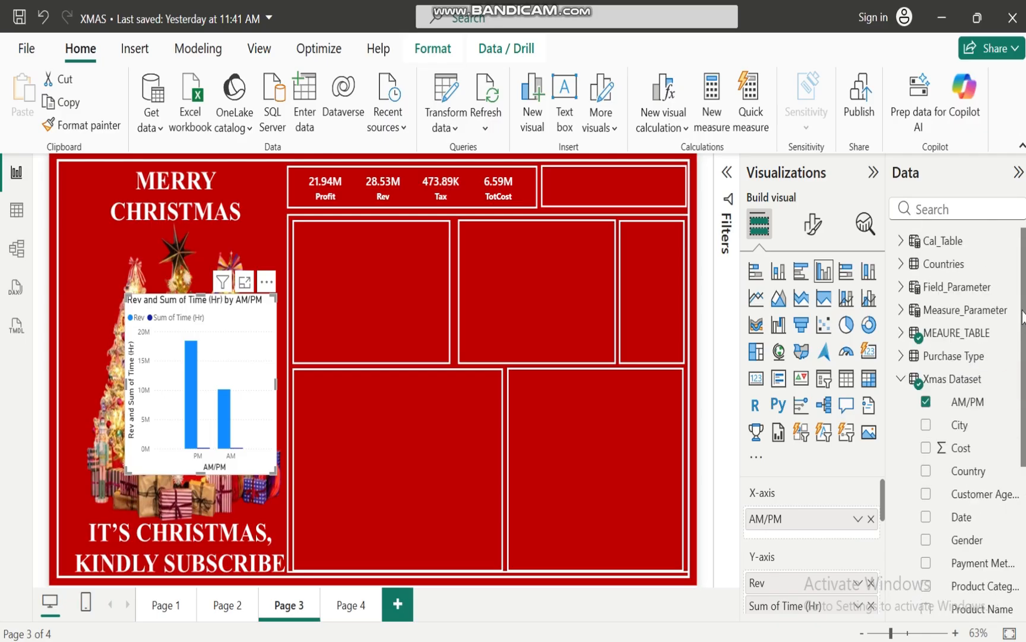
Add the Weekday field of Cal_Table to the Rev chart
click(899, 380)
click(901, 243)
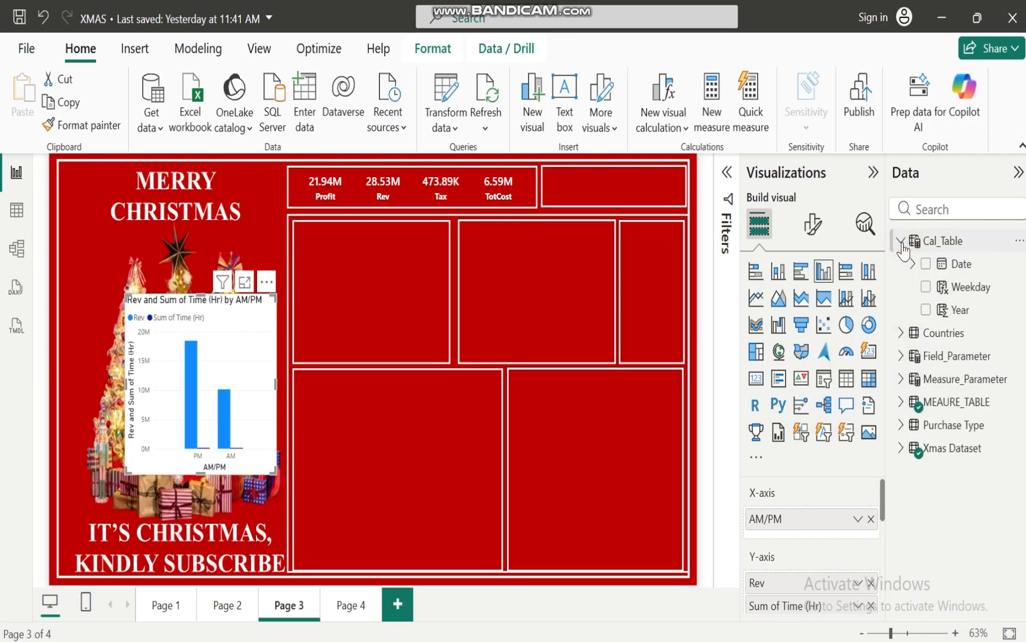
click(925, 286)
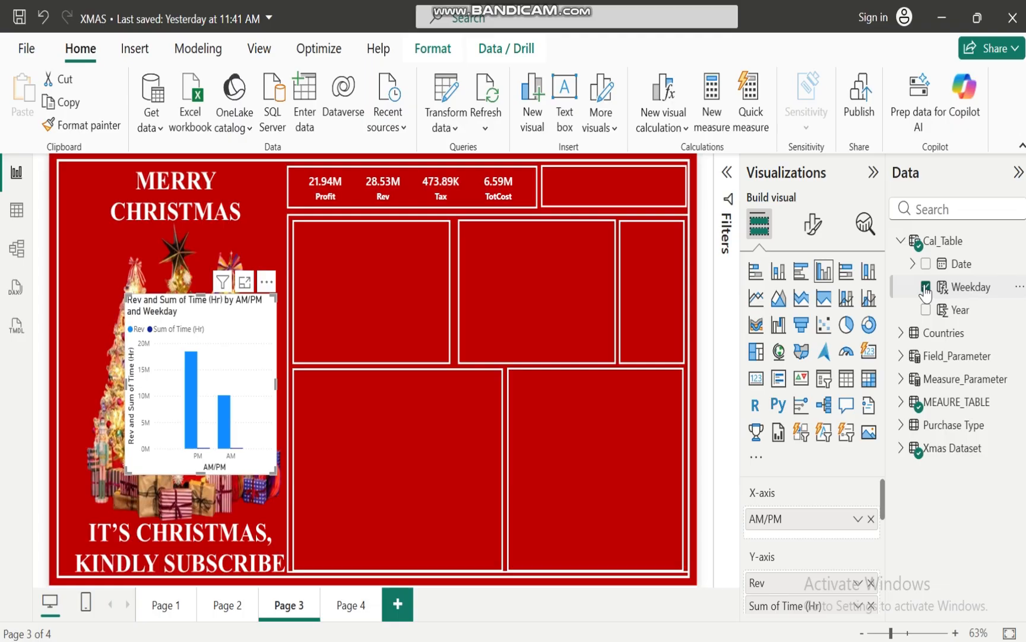
click(902, 241)
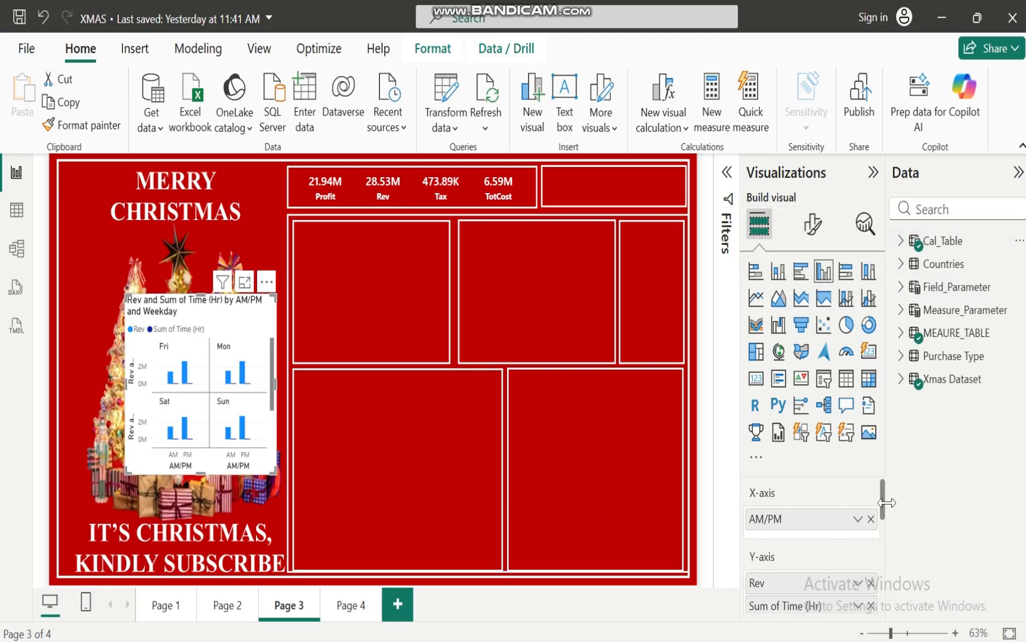
Convert the chart to a line chart and move Time (Hr) from the Y-axis to the X-axis, above AM/PM
mouse_move(882, 498)
mouse_down()
mouse_move(883, 526)
mouse_move(883, 507)
mouse_up()
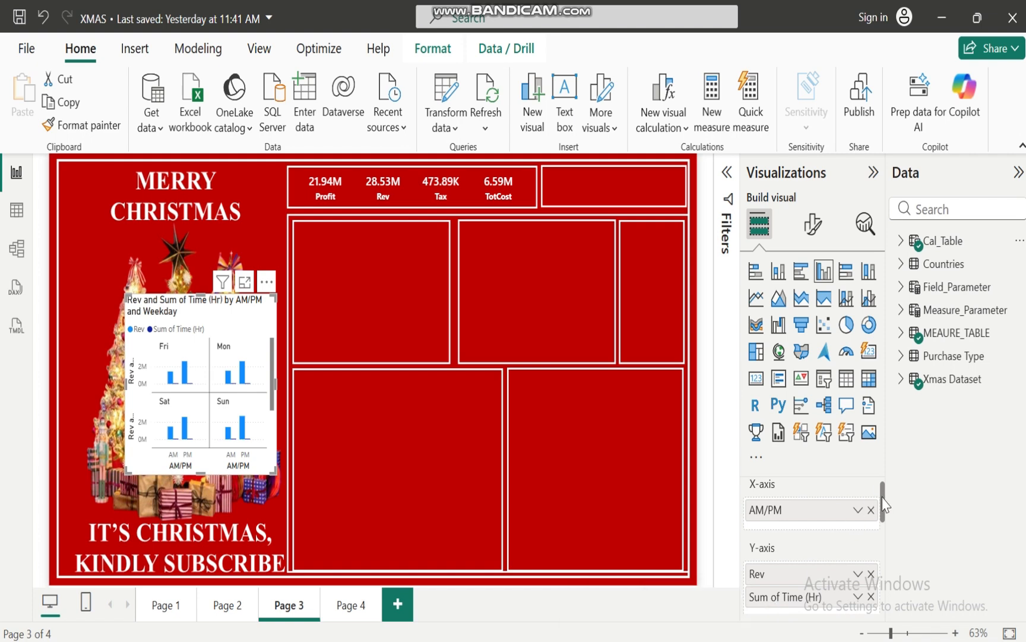
drag(883, 499, 882, 487)
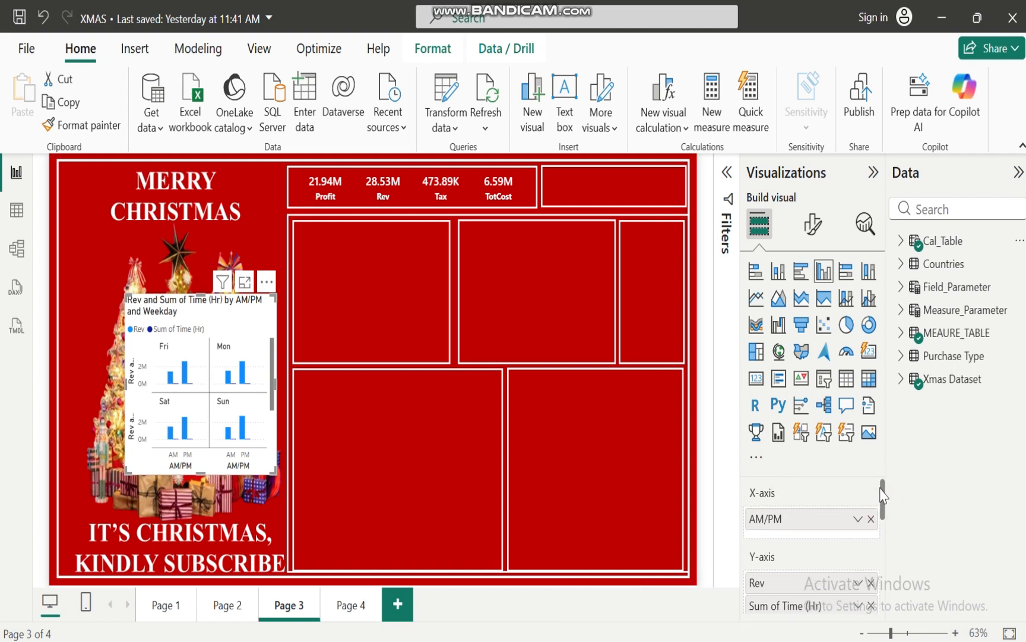
drag(778, 612, 769, 512)
drag(775, 600, 772, 507)
click(756, 299)
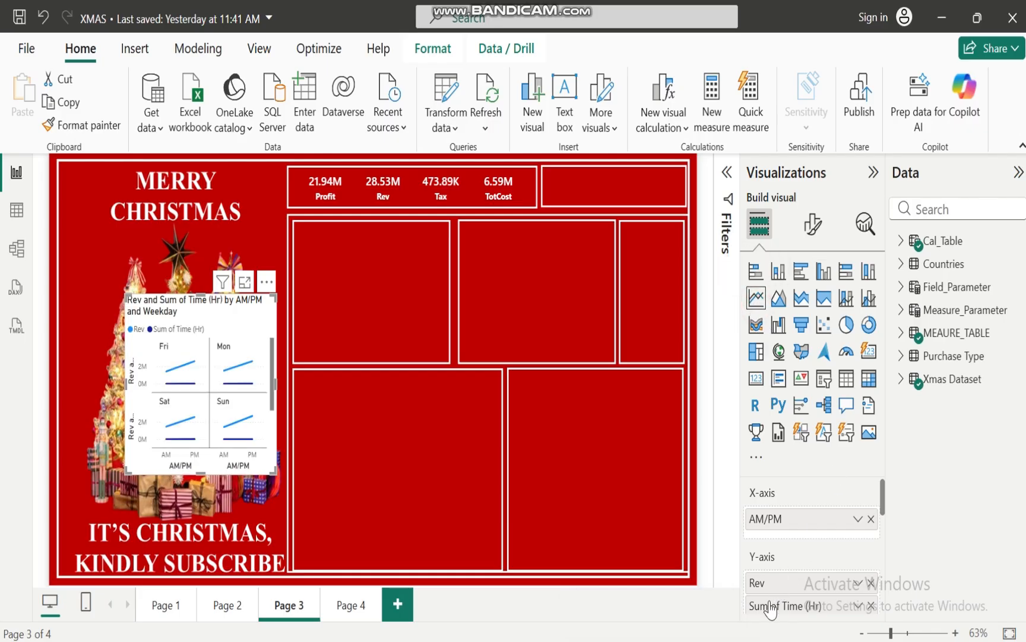
drag(768, 605, 770, 518)
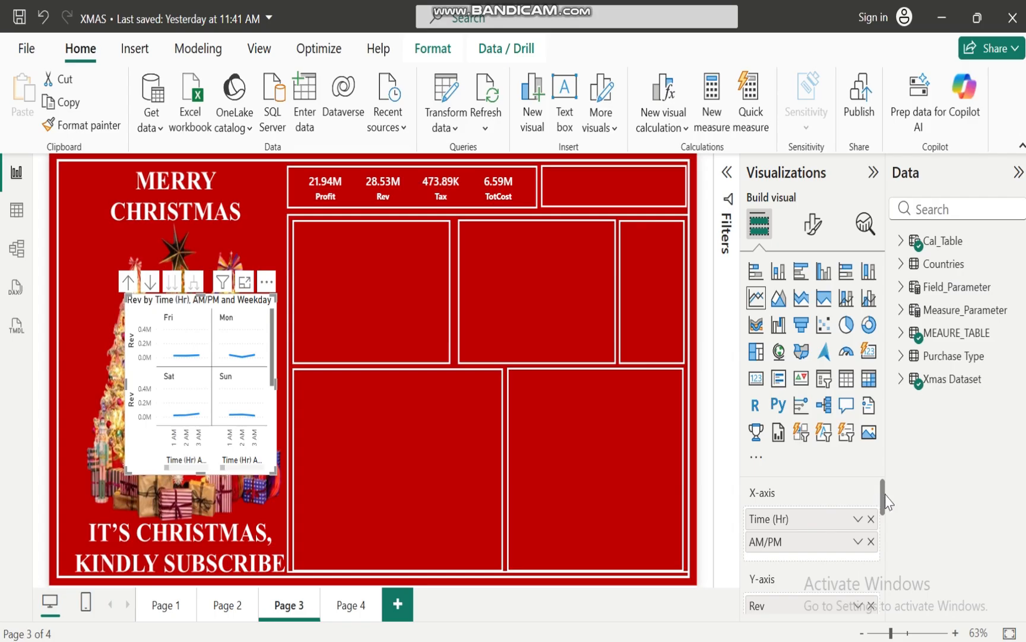
Remove Weekday from the line chart's small multiples and place it on the X-axis below AM/PM
drag(882, 502, 884, 563)
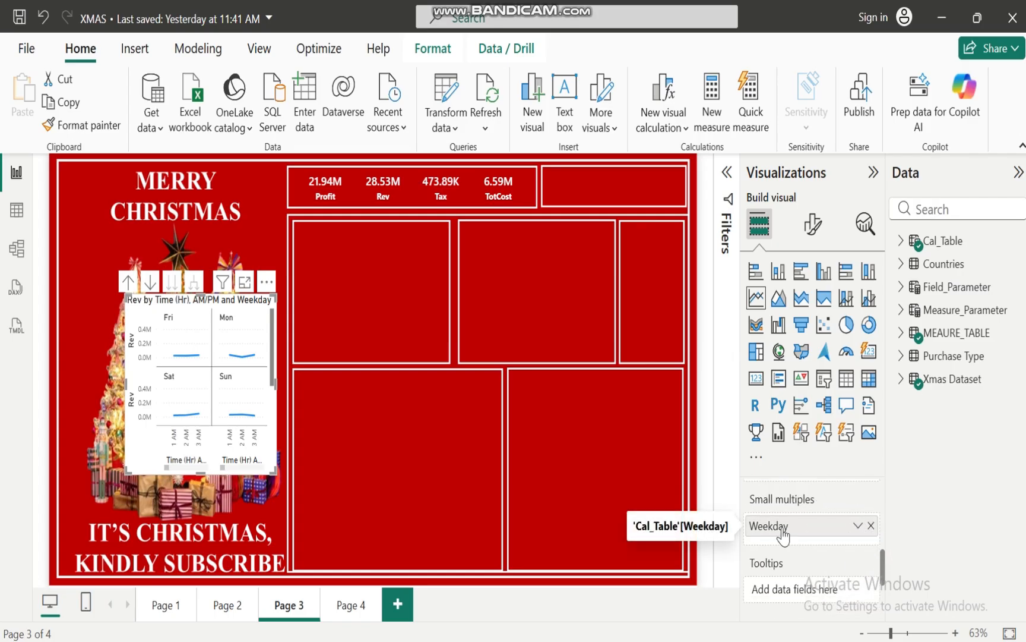
click(872, 526)
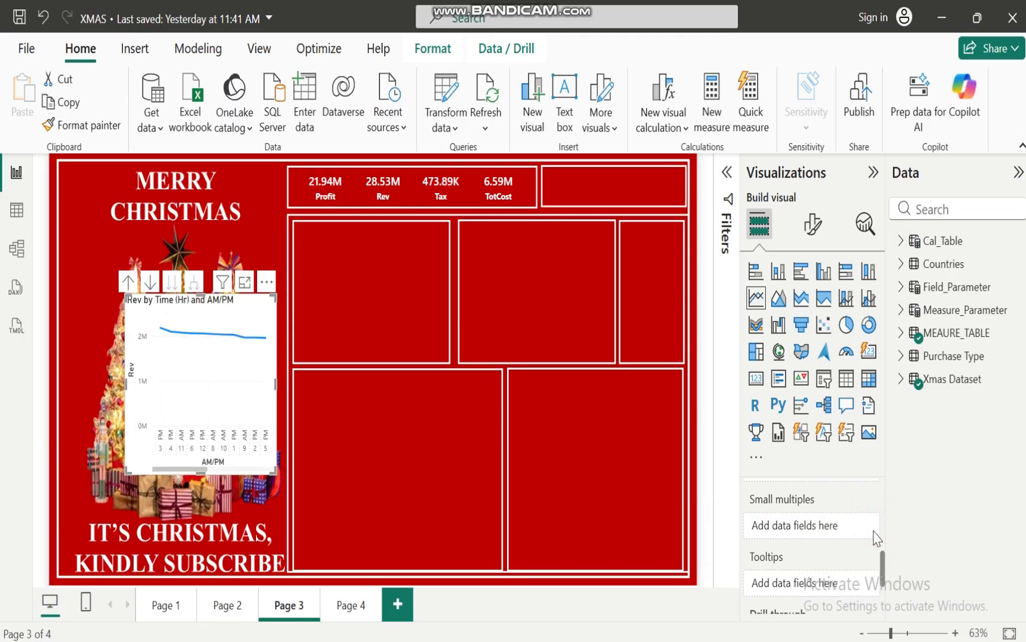
drag(884, 576, 886, 505)
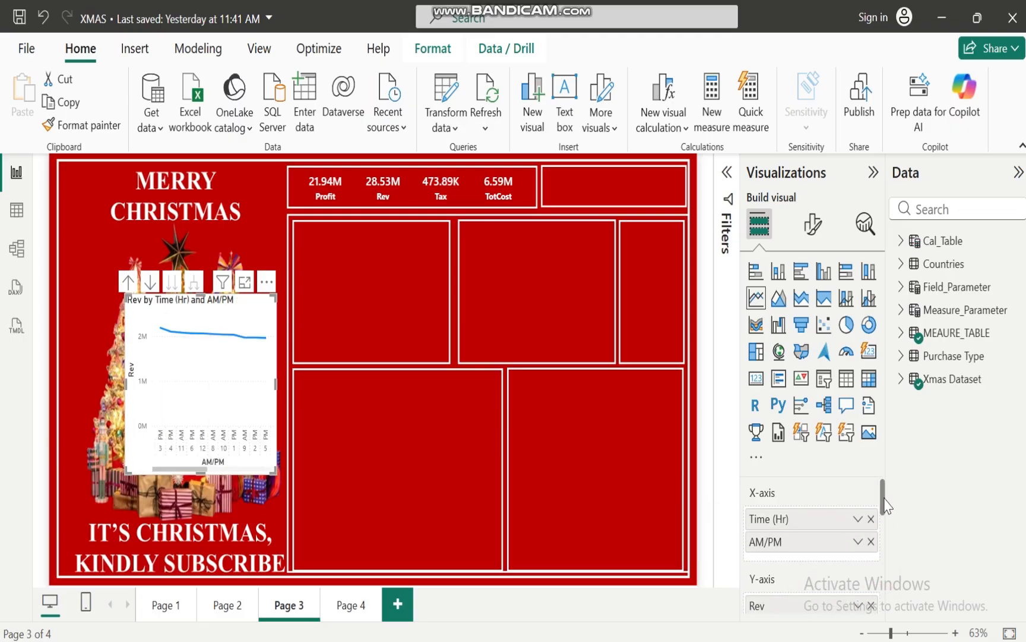
click(906, 243)
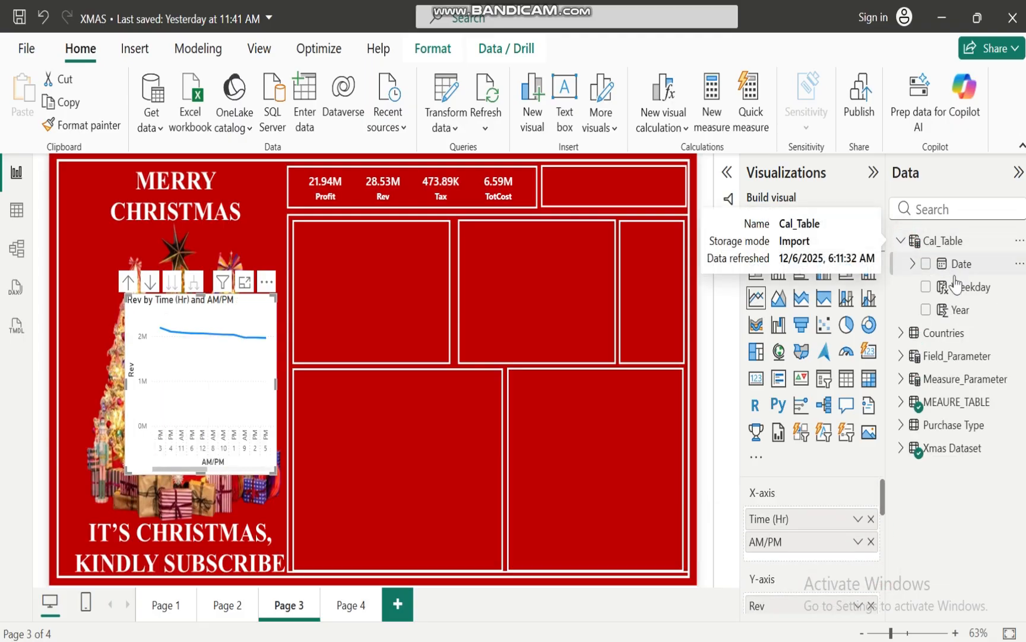
drag(969, 281, 795, 551)
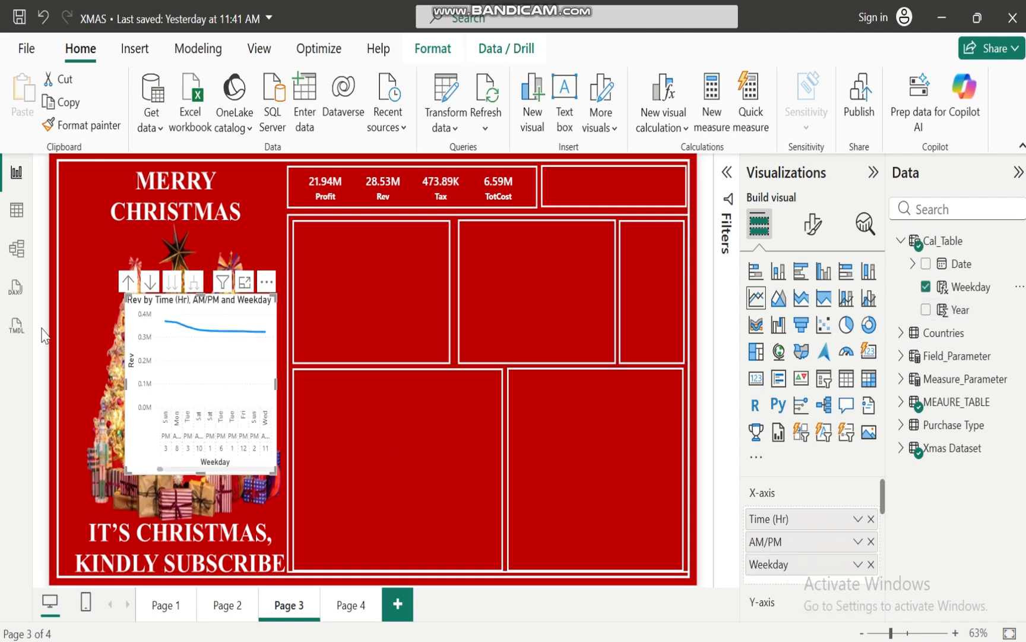
Turn on drill mode for the Rev line chart and try drilling into its first data point
mouse_move(229, 372)
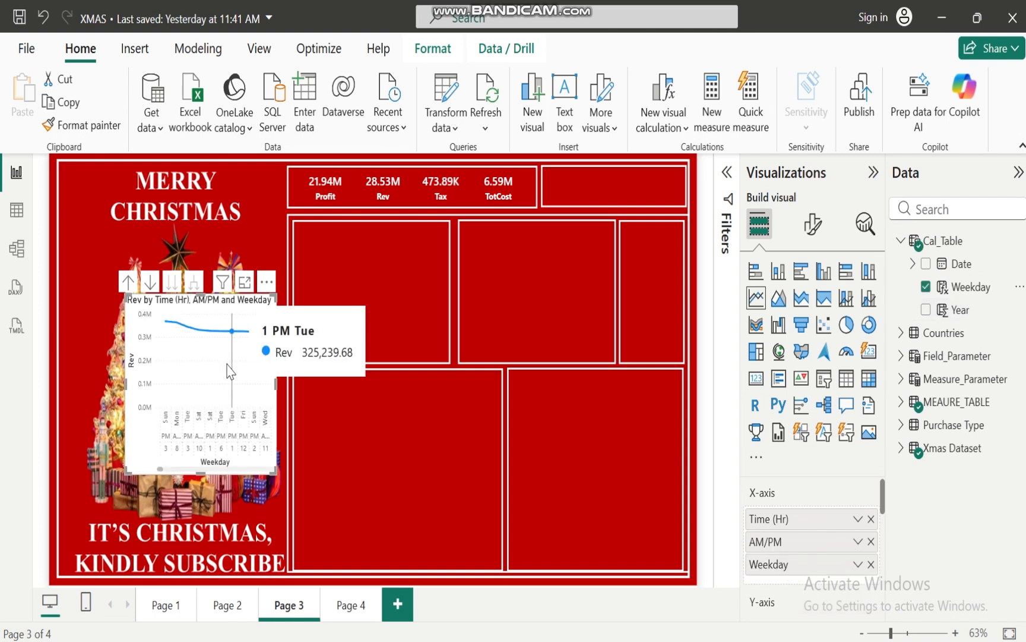
click(151, 283)
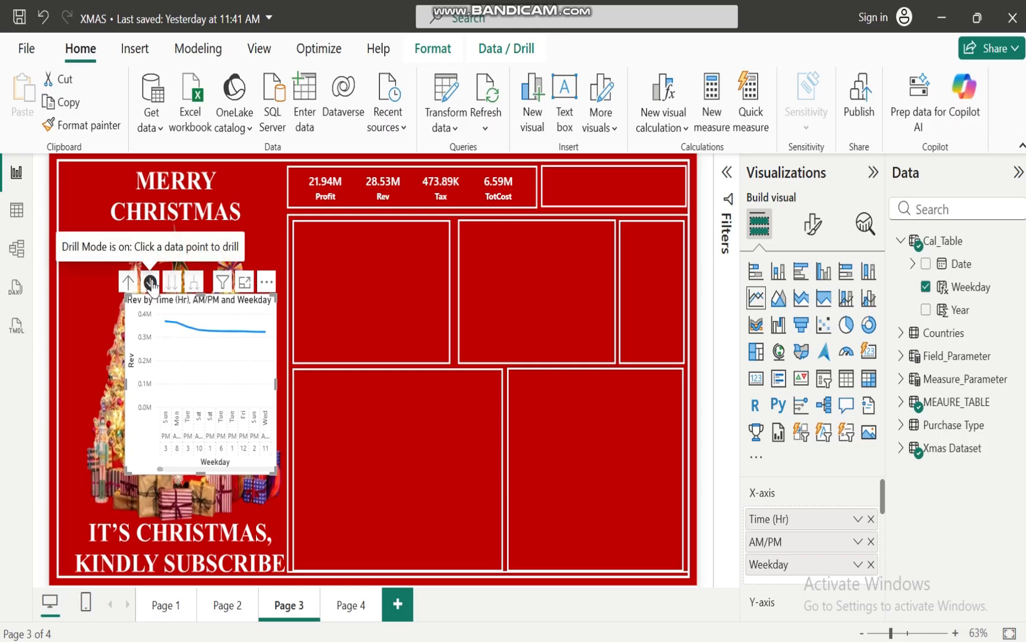
click(165, 323)
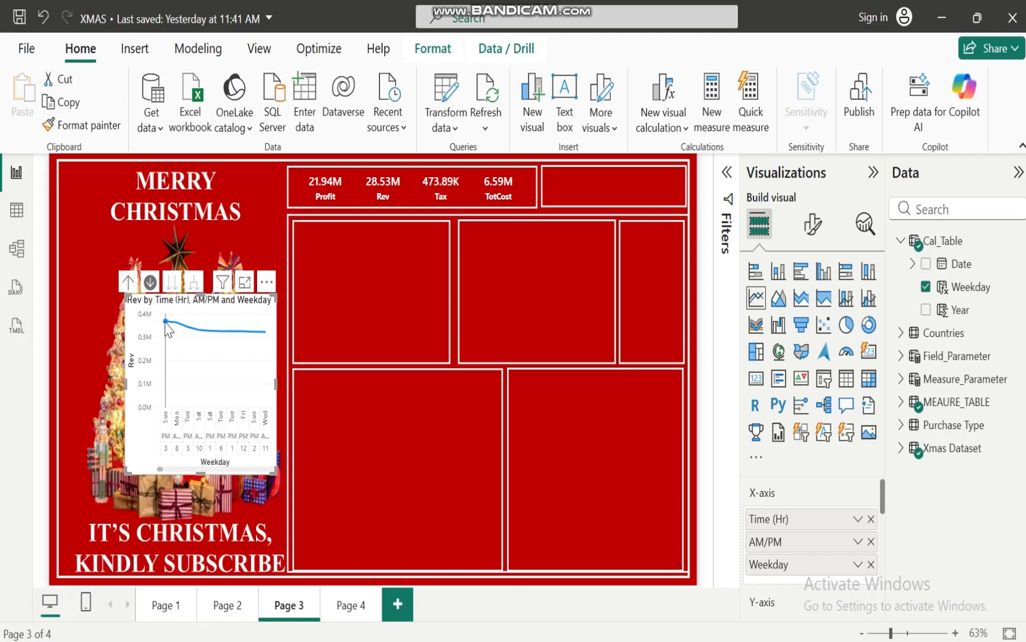
Drill the Rev line chart back up to Time (Hr) and fit it into the first empty frame below the KPI cards
click(125, 284)
click(125, 285)
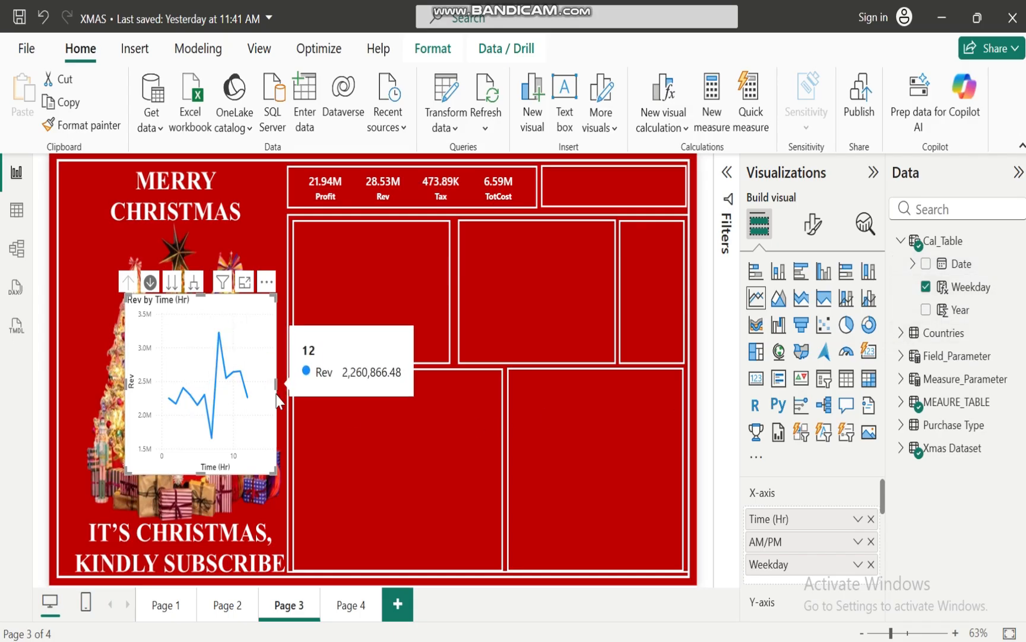
drag(275, 386, 333, 385)
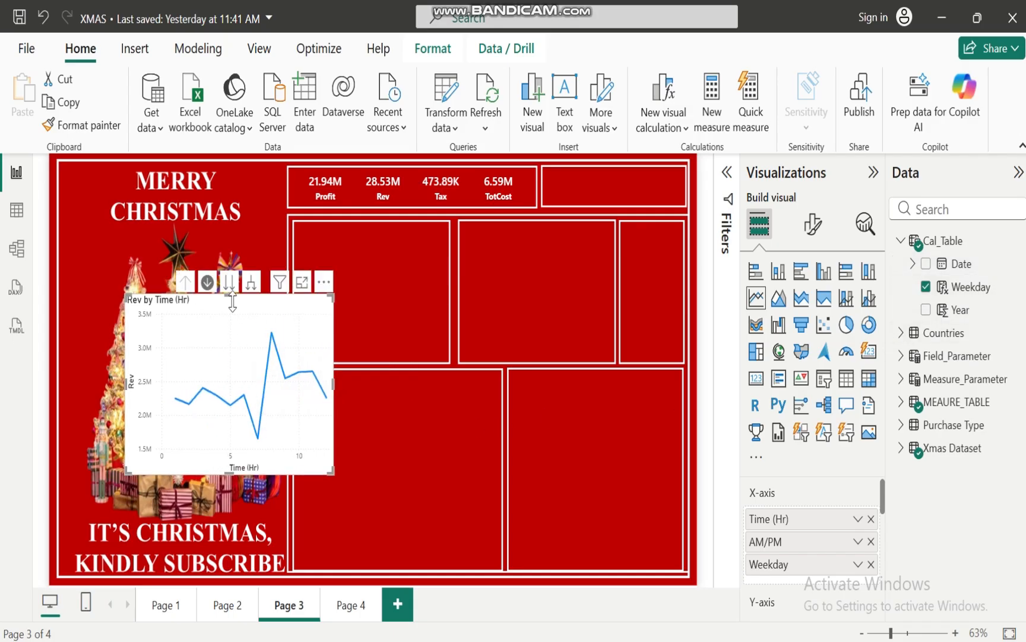
drag(240, 307, 355, 238)
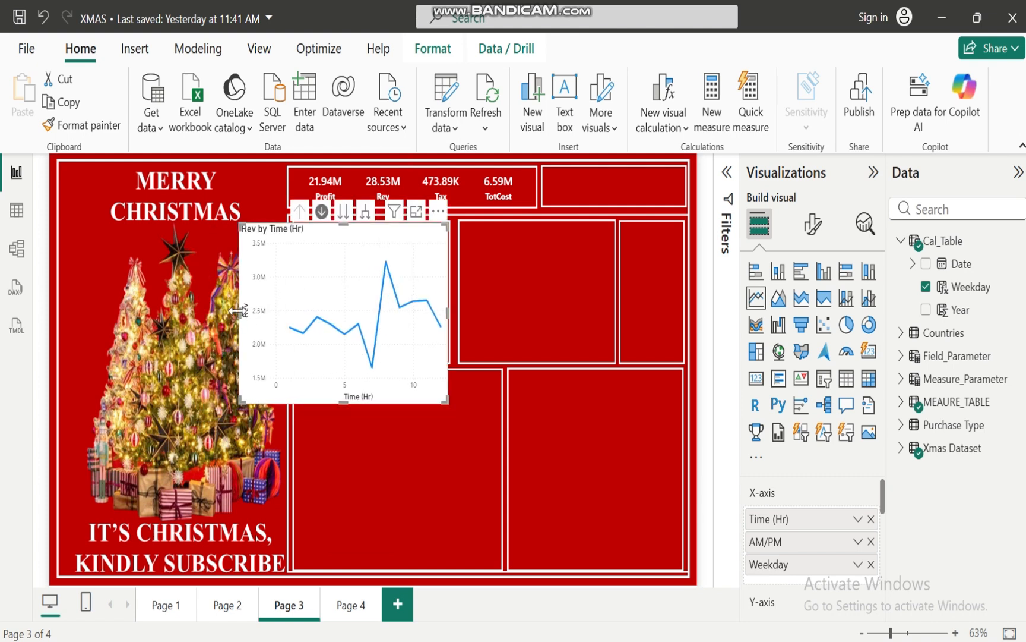
drag(238, 310, 295, 310)
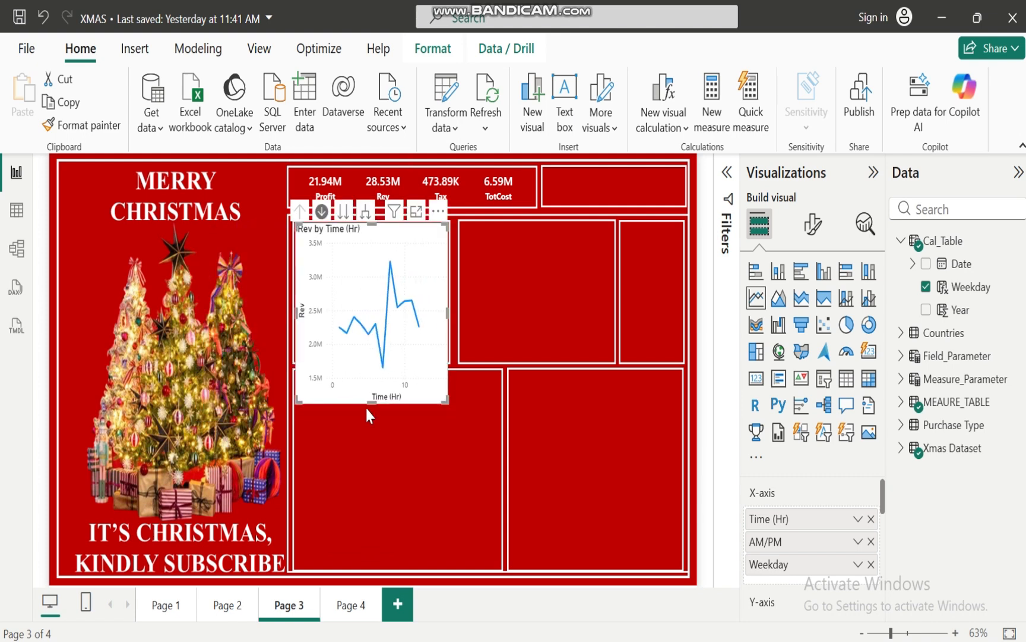
drag(373, 399, 377, 361)
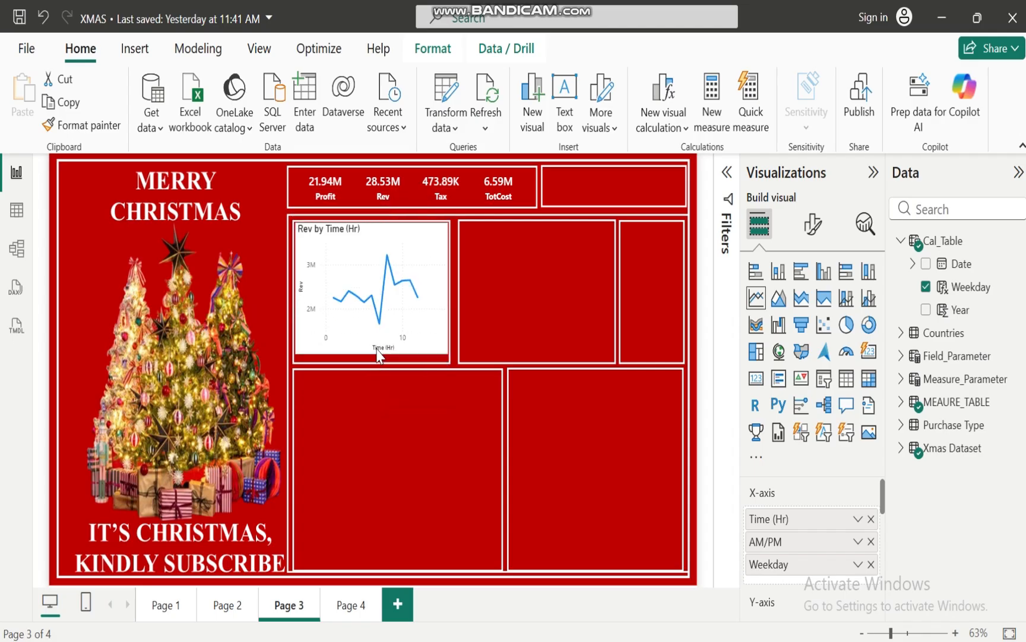
Drill the Rev line chart into hour 8 and its AM point to examine revenue by weekday
mouse_move(394, 337)
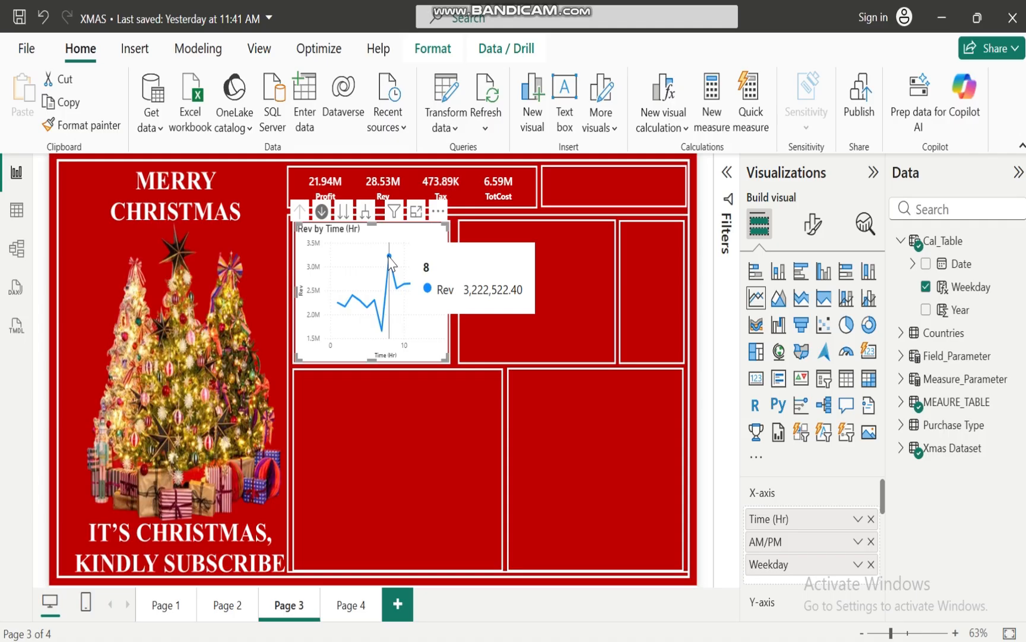
click(389, 256)
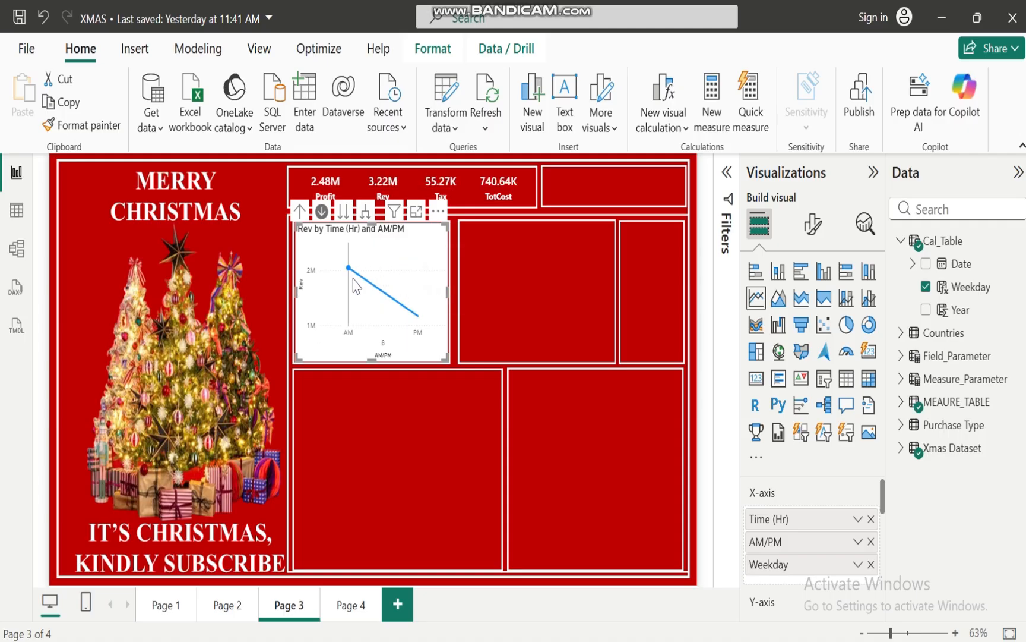
mouse_move(348, 272)
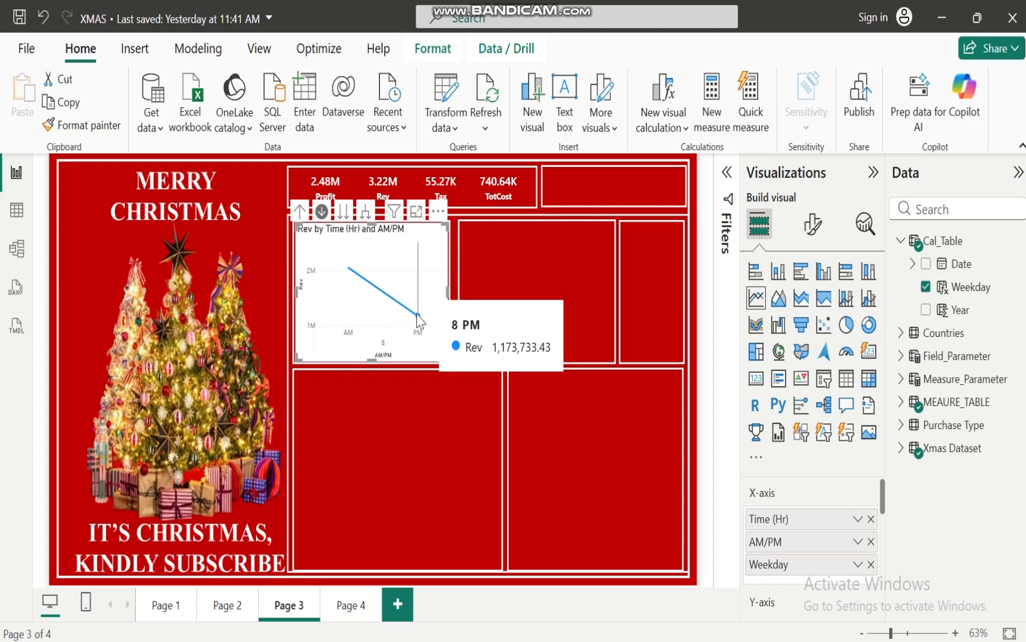
click(349, 268)
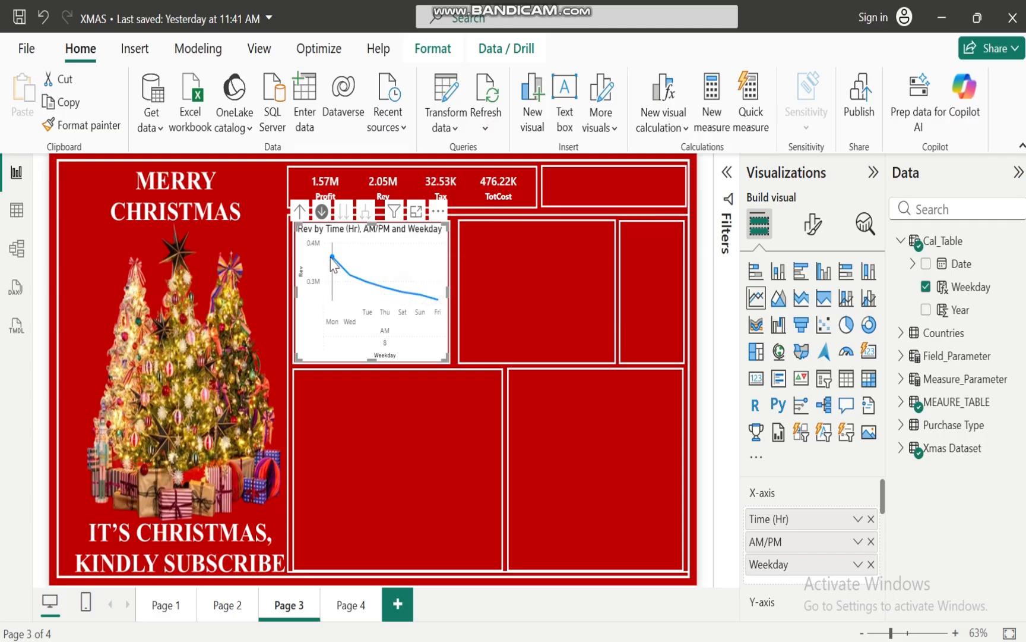
mouse_move(333, 257)
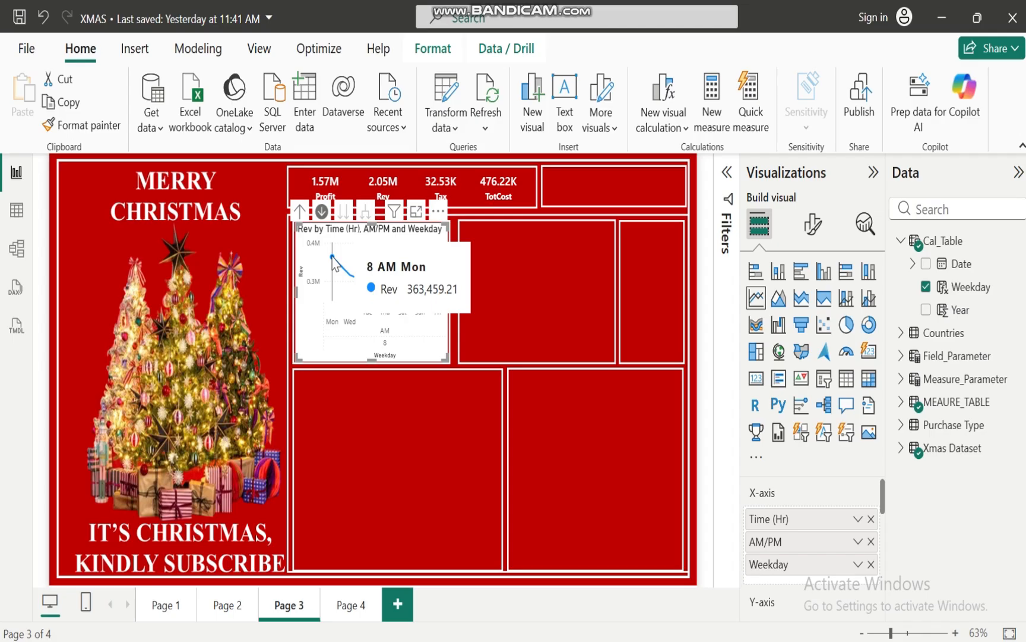
mouse_move(354, 279)
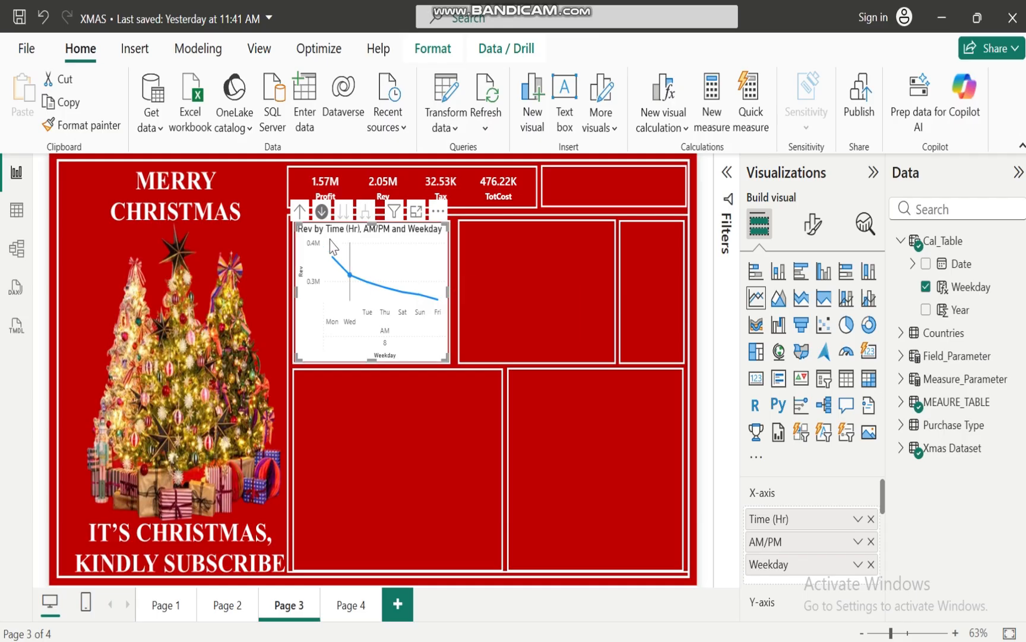
Drill the Rev line chart back up to the Time (Hr) level and turn off its drill mode
click(300, 211)
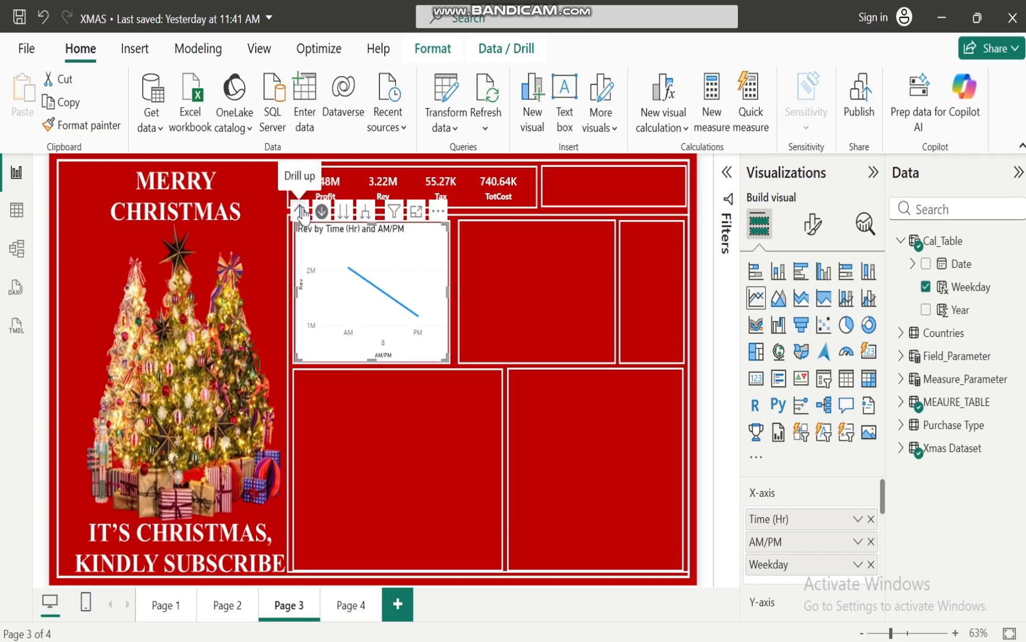
click(300, 212)
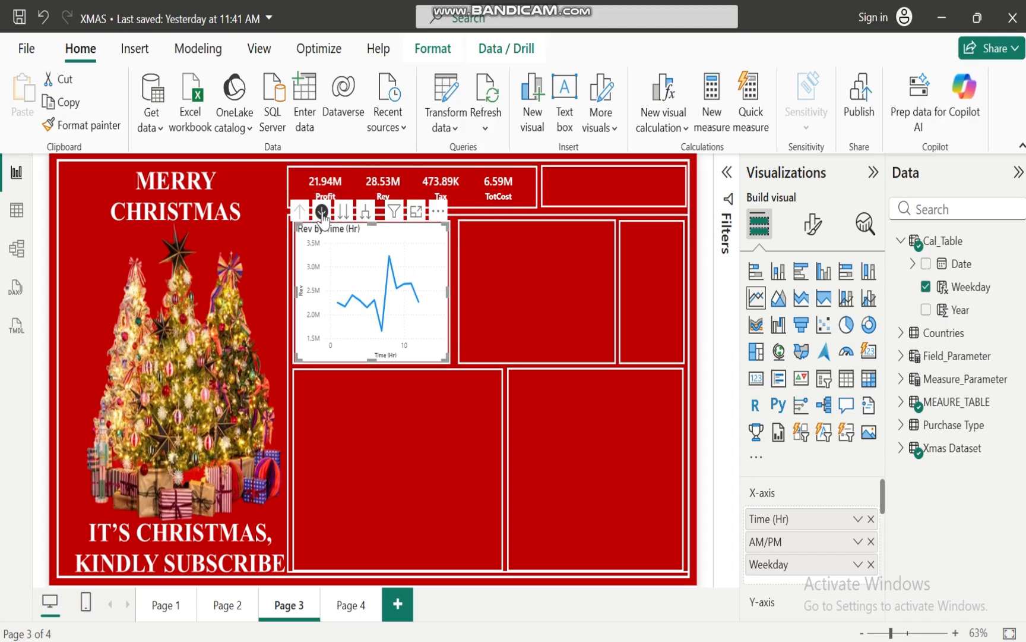
mouse_move(381, 257)
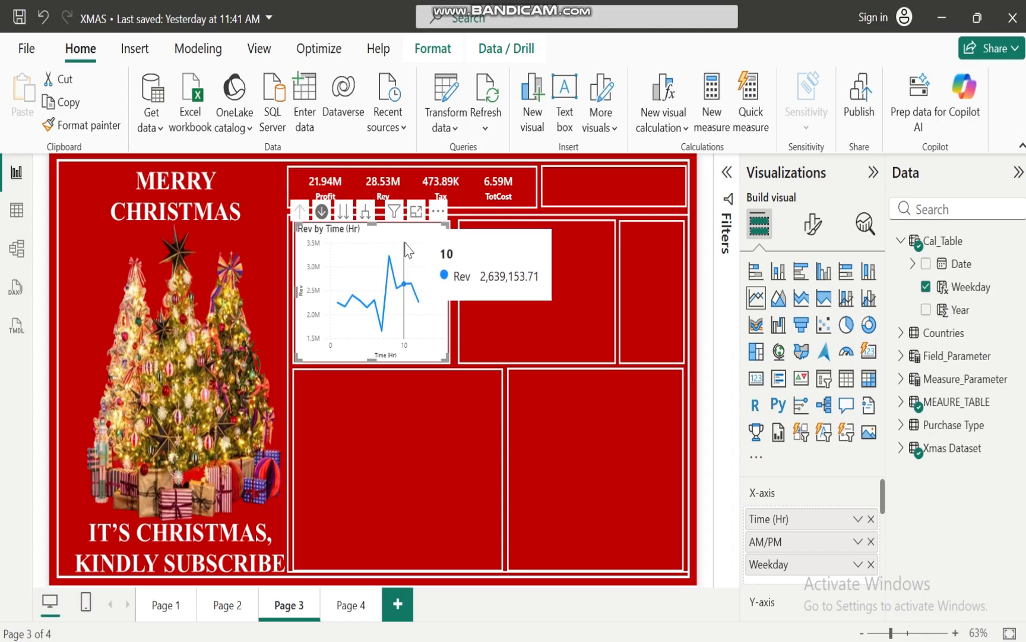
click(321, 211)
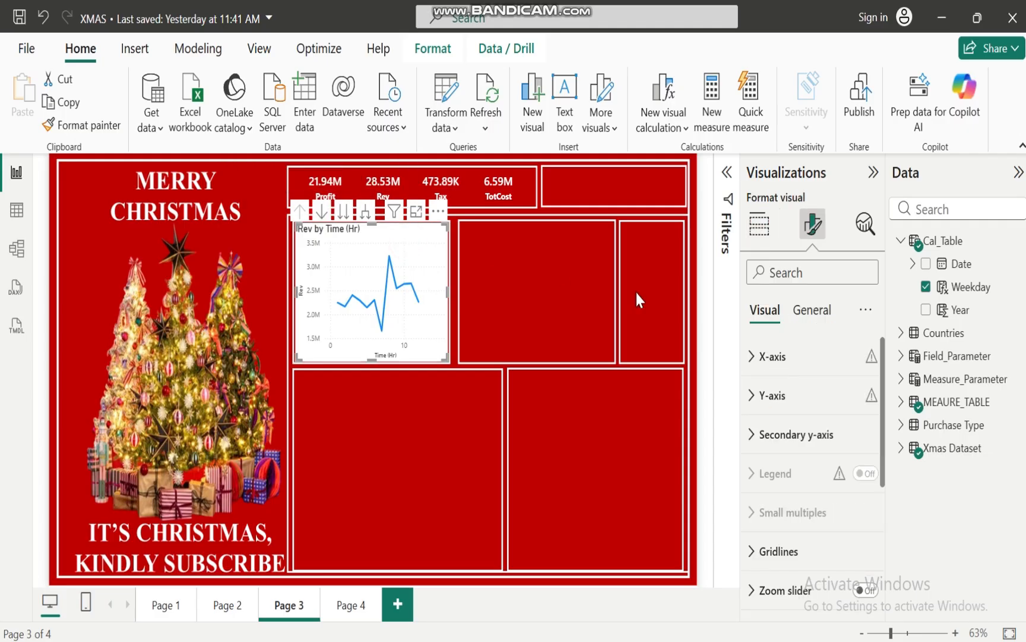
Turn off the X-axis title of the Rev line chart
click(753, 358)
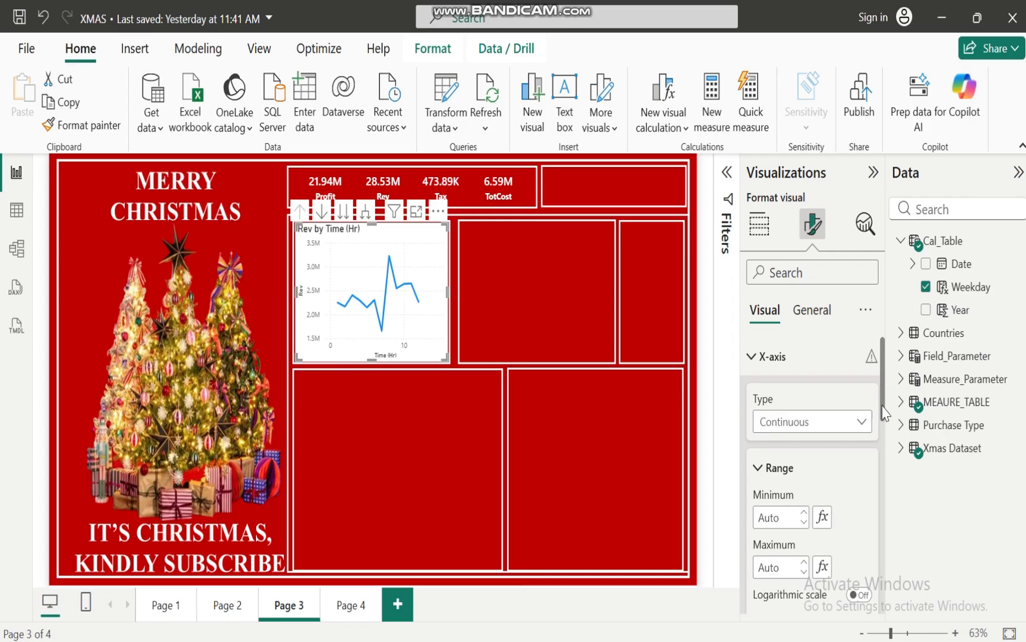
drag(882, 377, 886, 424)
scroll(886, 424, down, 3)
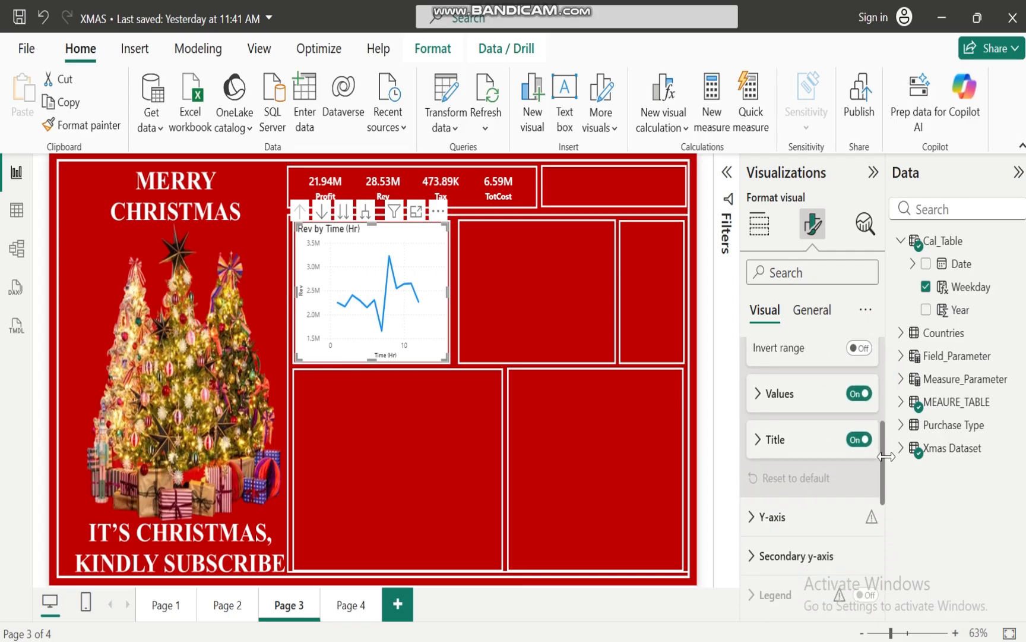
click(855, 442)
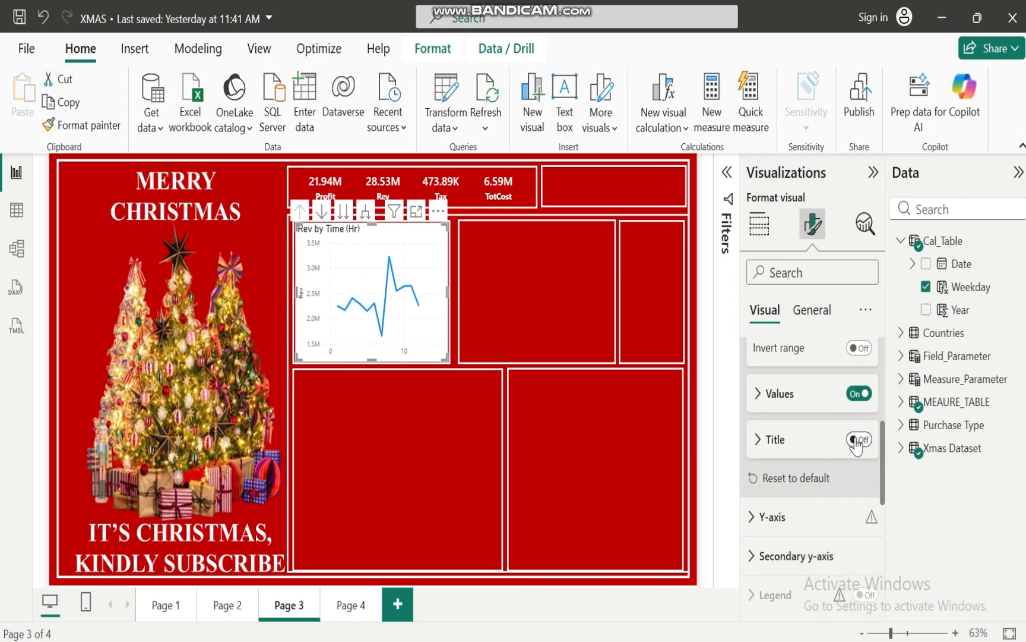
Make the line chart's X-axis values bold and set their color to white (#FFFFFF)
click(759, 395)
click(762, 469)
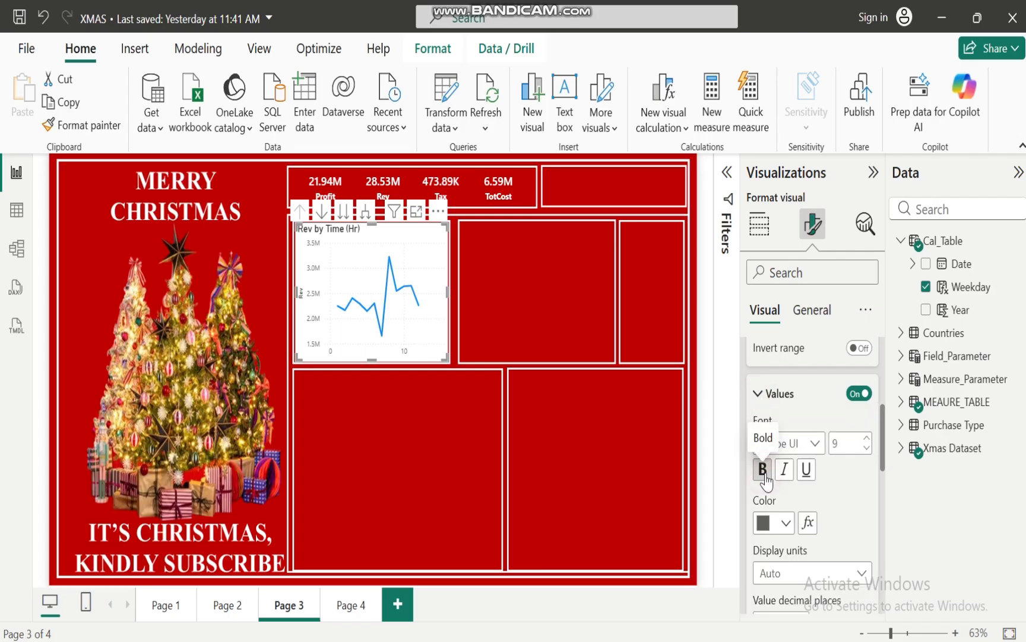
click(786, 523)
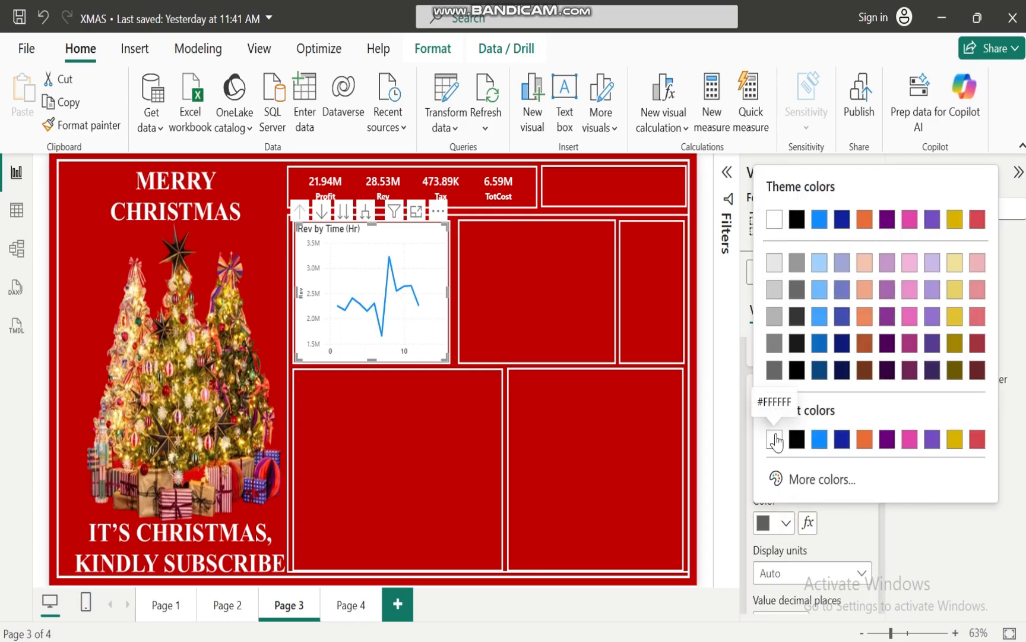
click(778, 437)
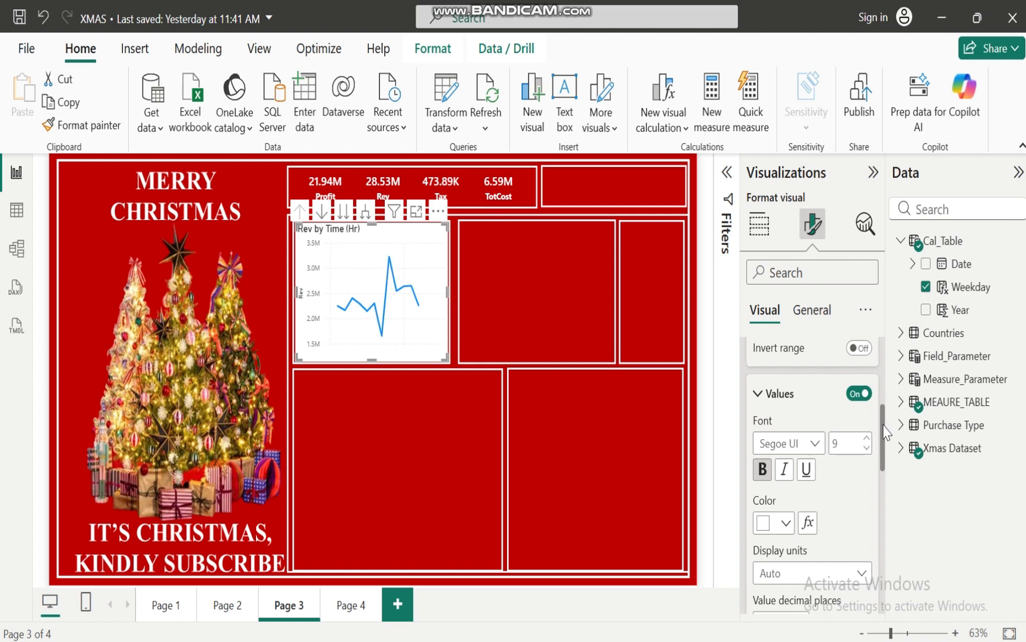
drag(886, 432, 749, 355)
click(755, 356)
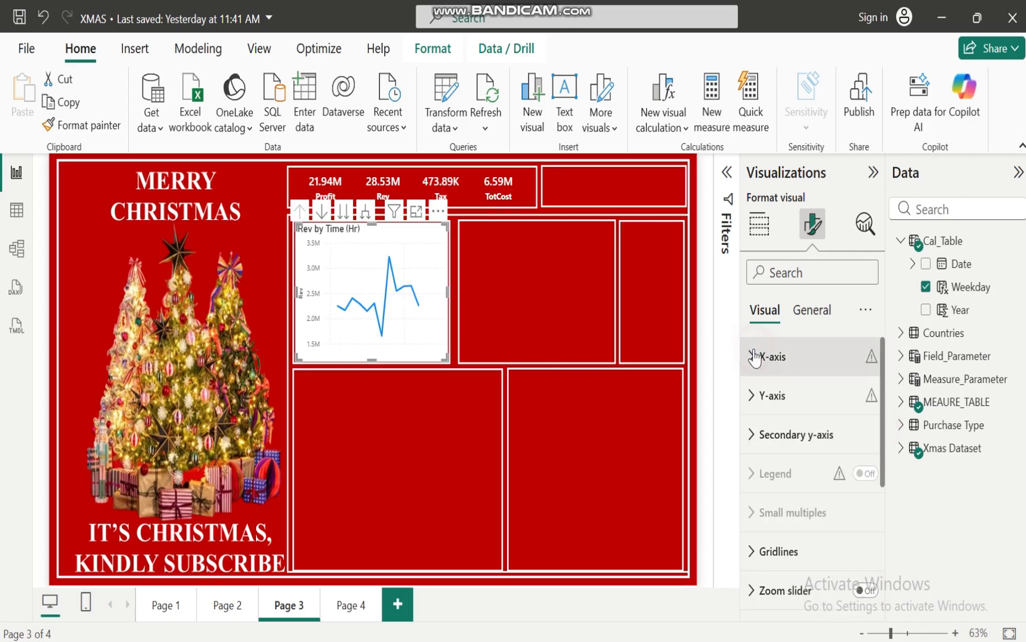
Turn off both the values and the title of the line chart's Y-axis
click(751, 395)
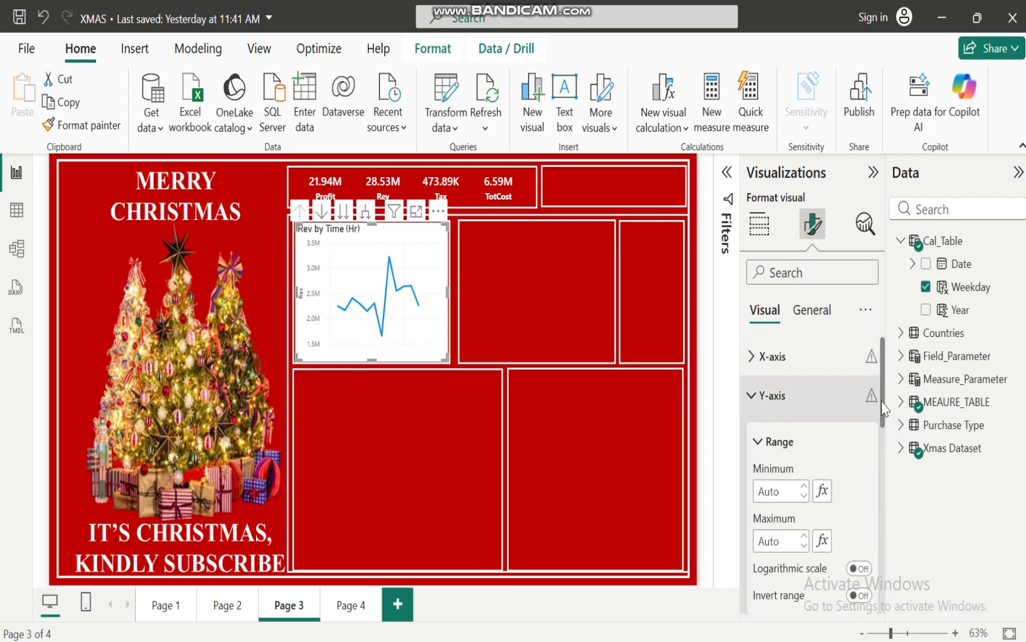
drag(884, 394, 884, 450)
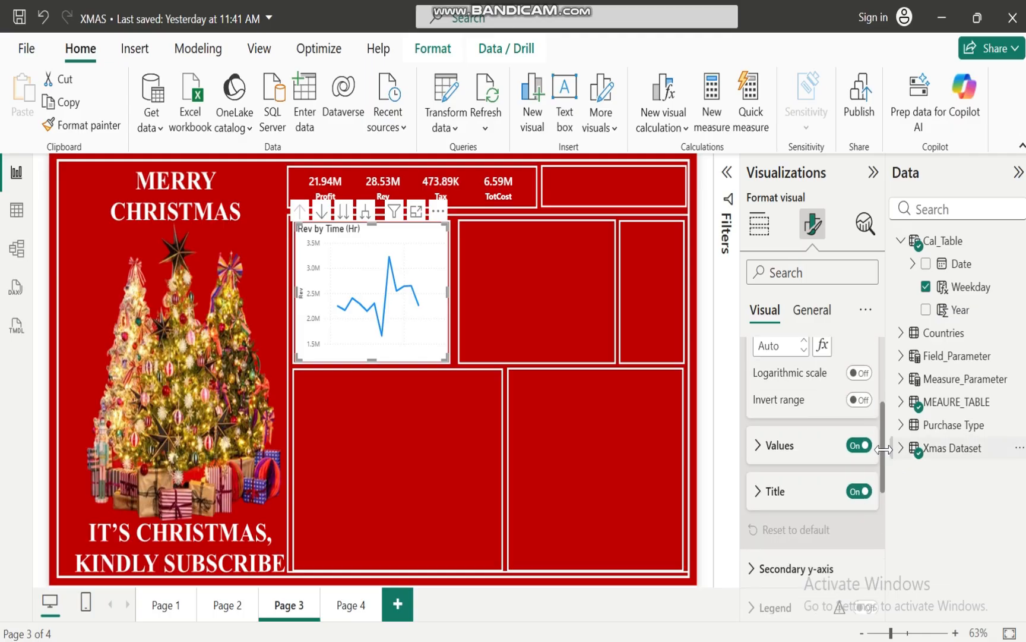
click(859, 445)
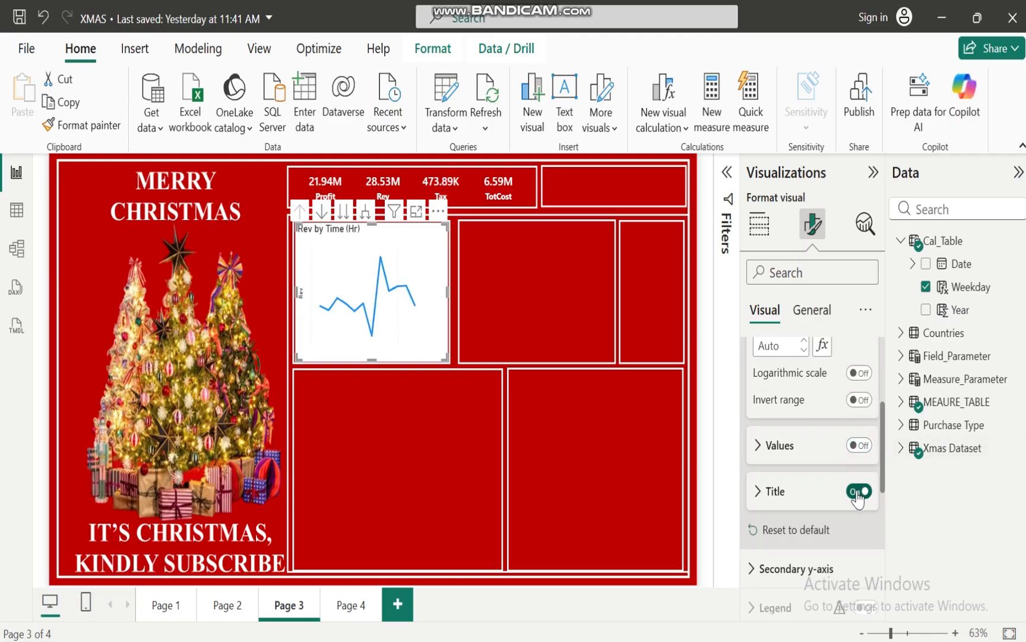
click(857, 491)
scroll(883, 456, up, 5)
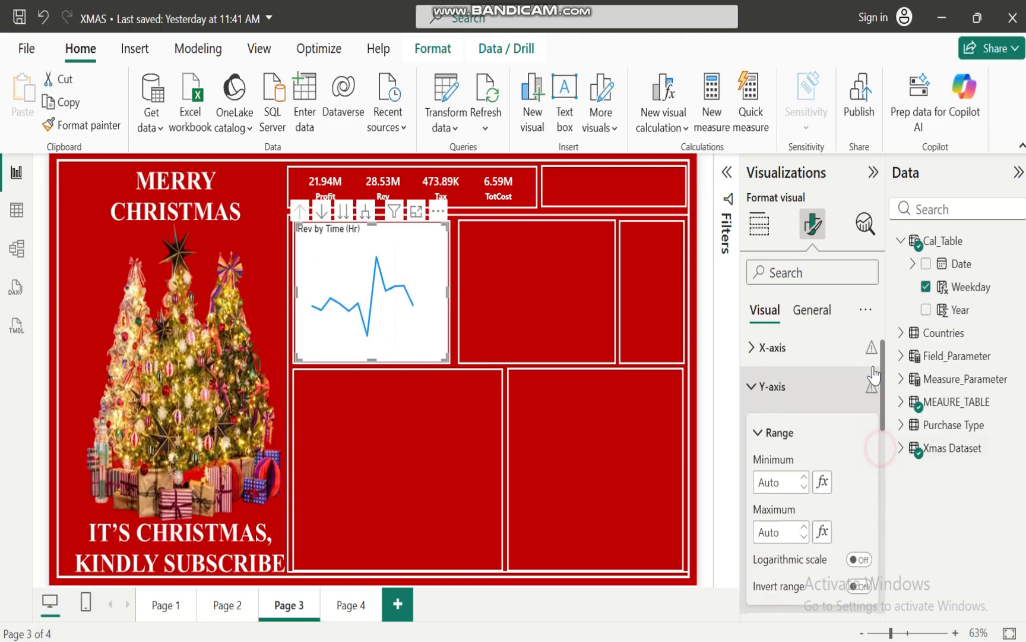
click(751, 396)
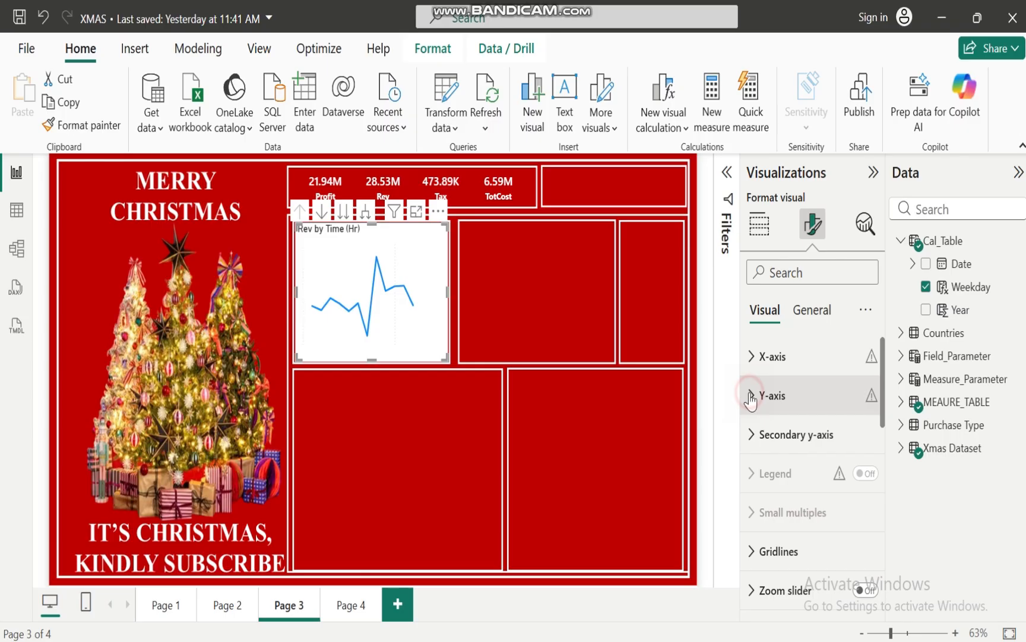
Turn off the values of the line chart's secondary y-axis
click(752, 434)
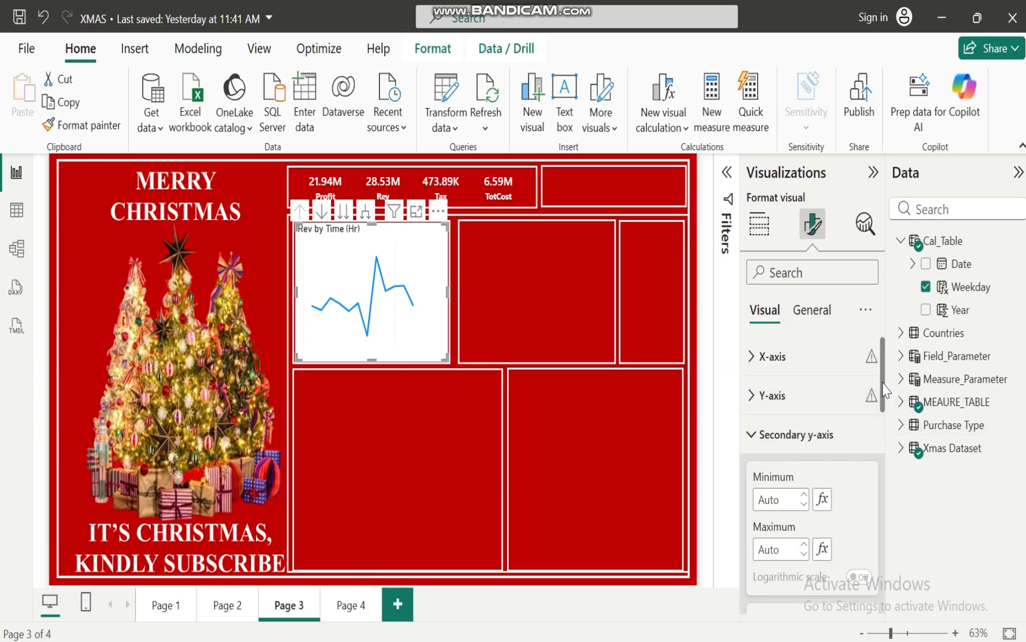
scroll(870, 374, down, 5)
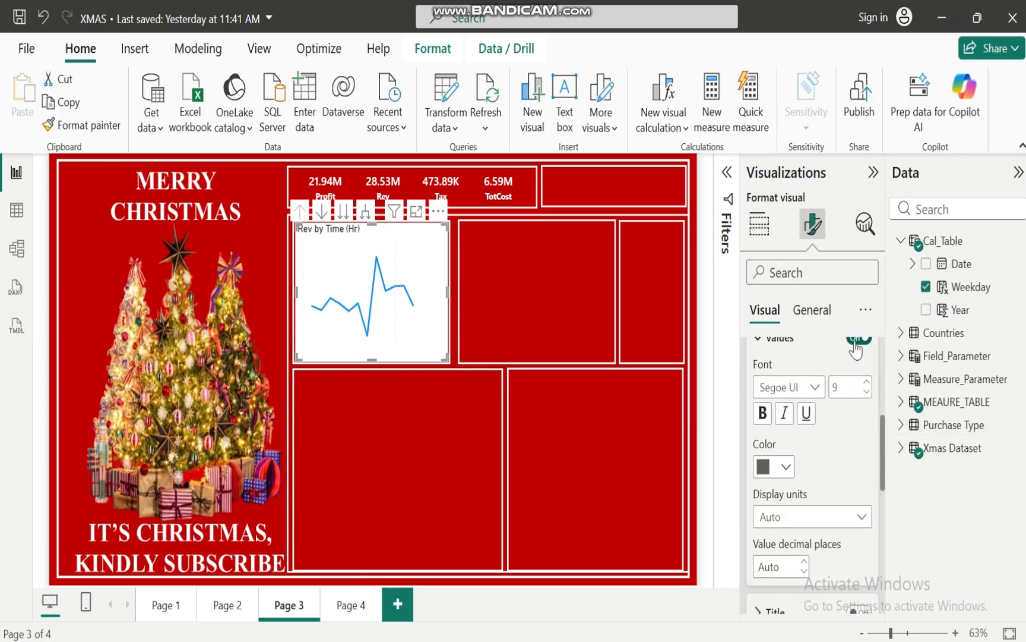
click(856, 339)
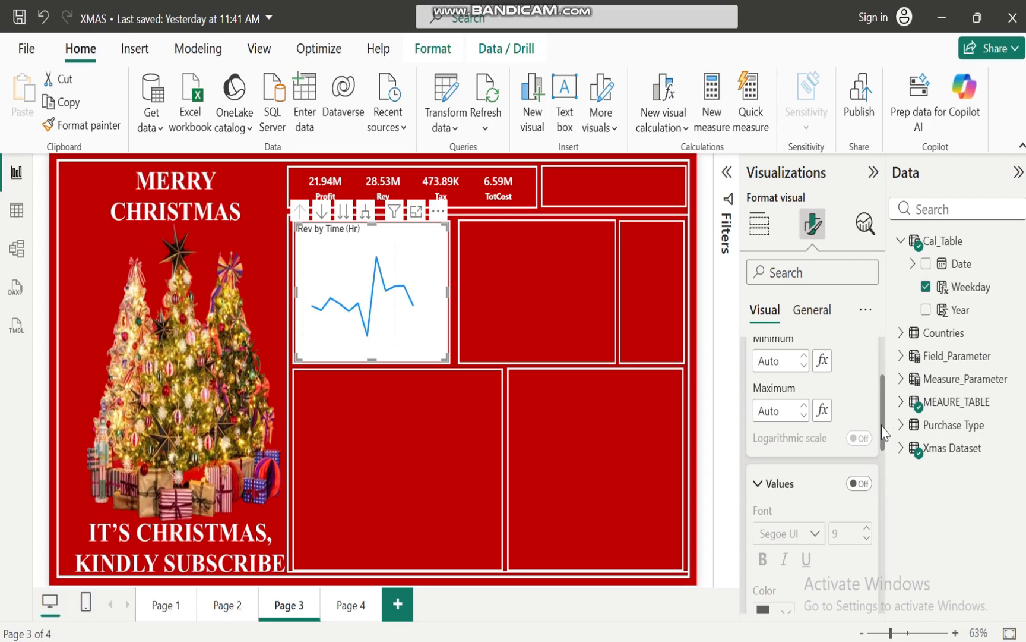
scroll(879, 386, up, 3)
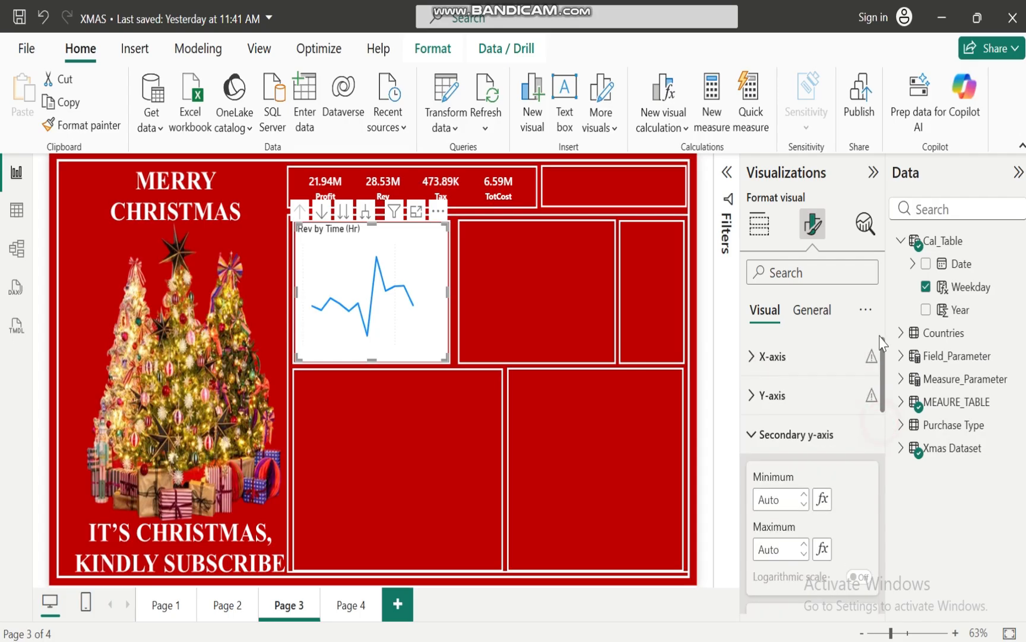
click(752, 435)
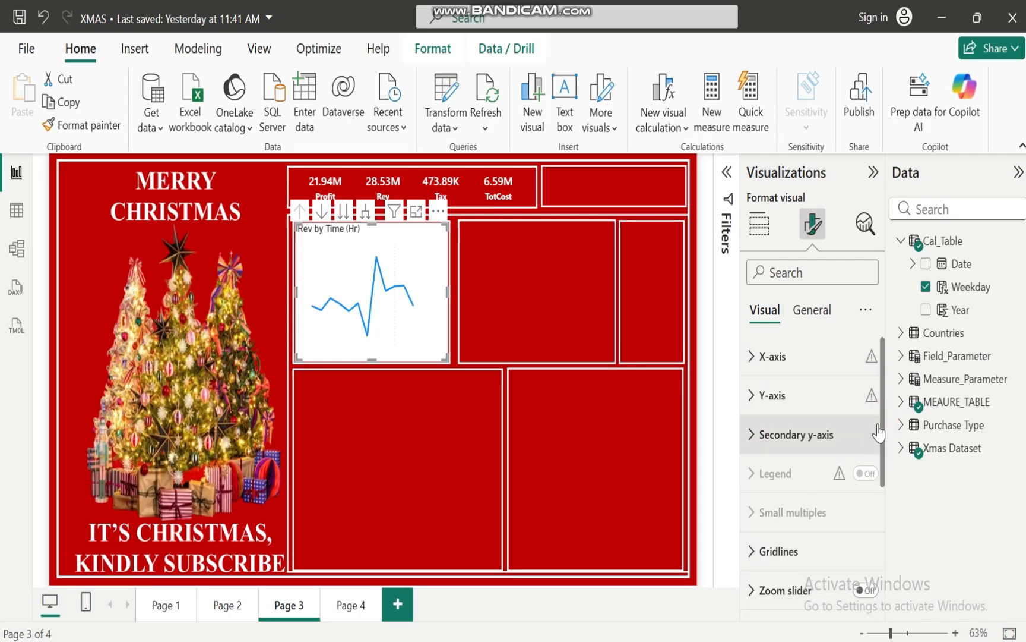
Turn off the vertical gridlines of the Rev by Time (Hr) line chart
drag(883, 413, 883, 477)
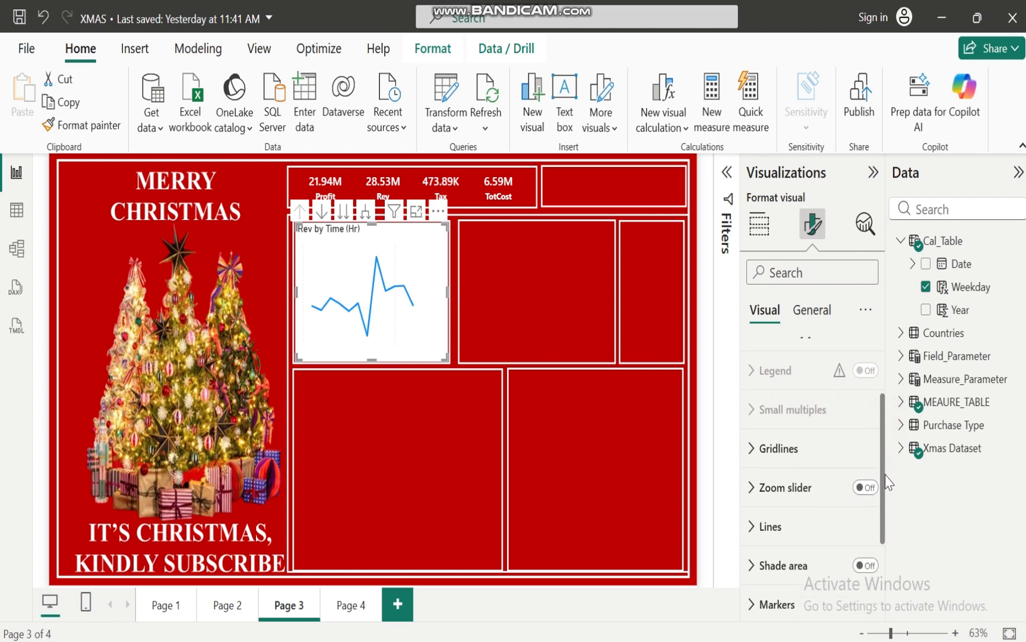
click(748, 433)
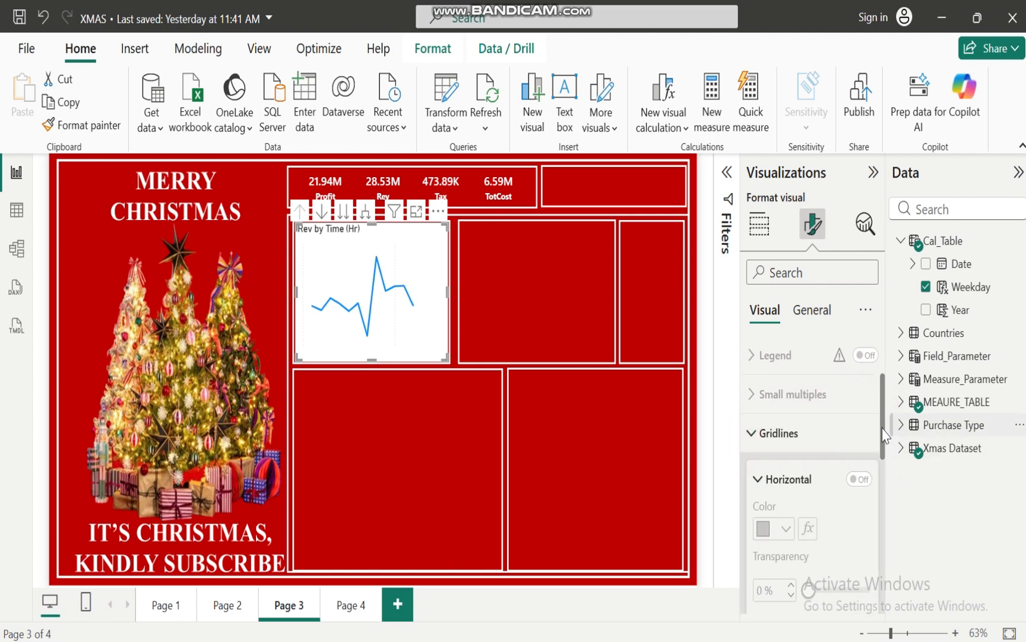
drag(884, 416, 882, 484)
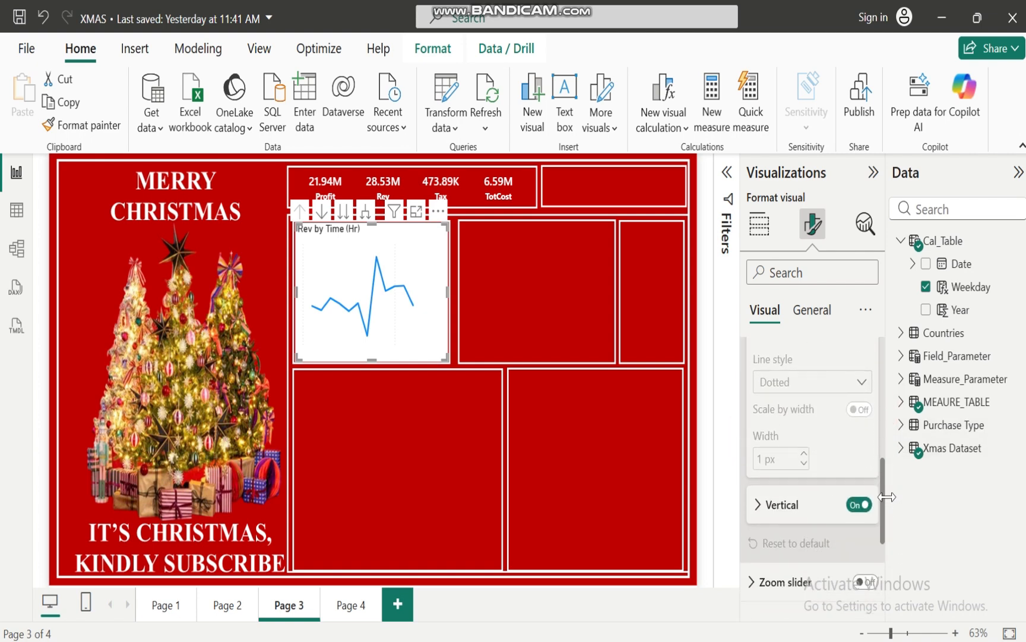
click(858, 494)
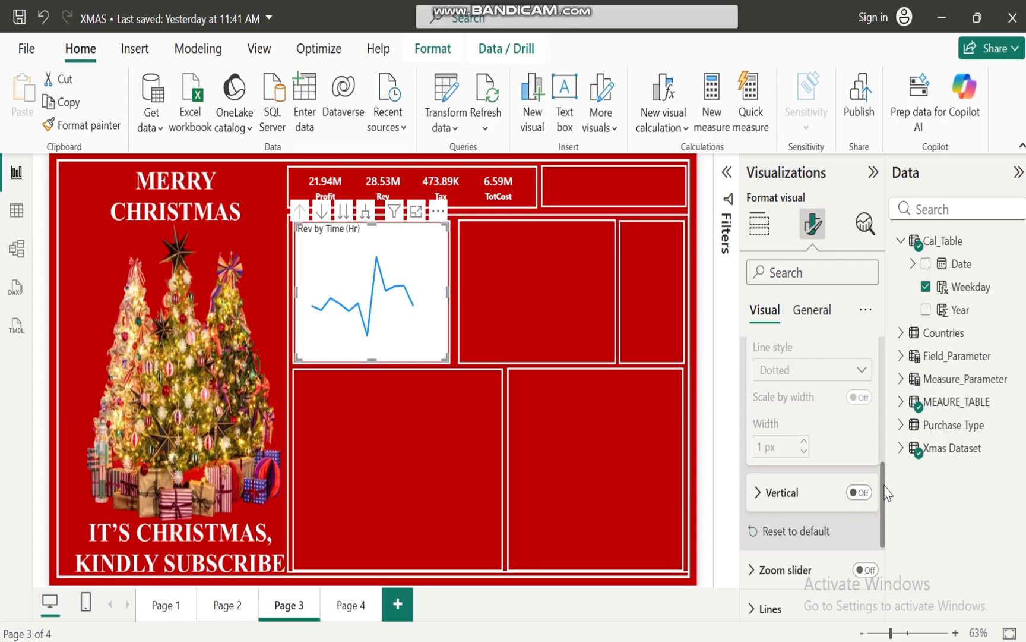
drag(883, 490, 883, 386)
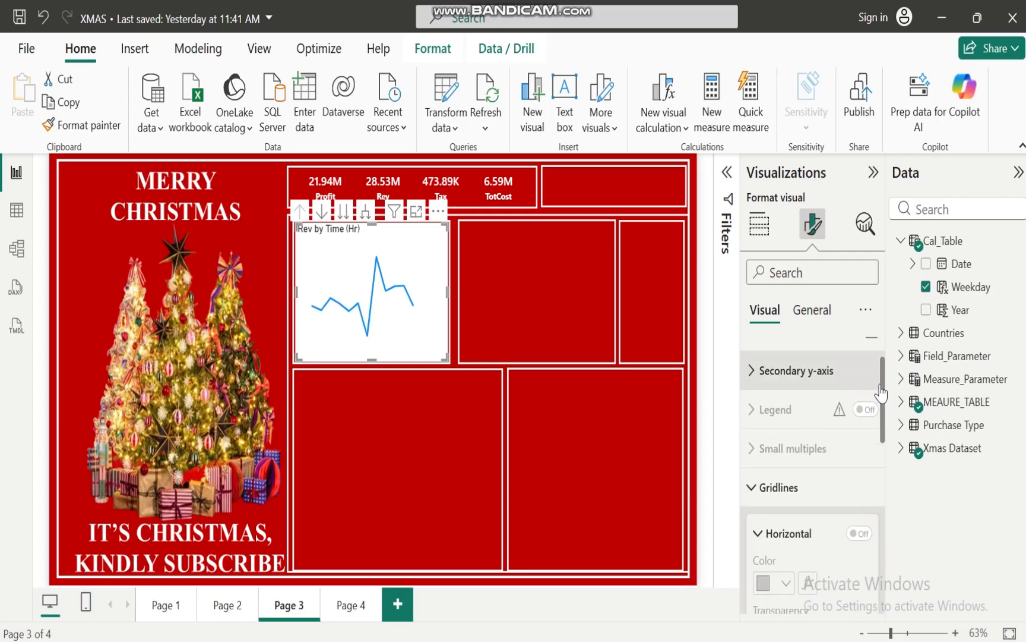
click(757, 478)
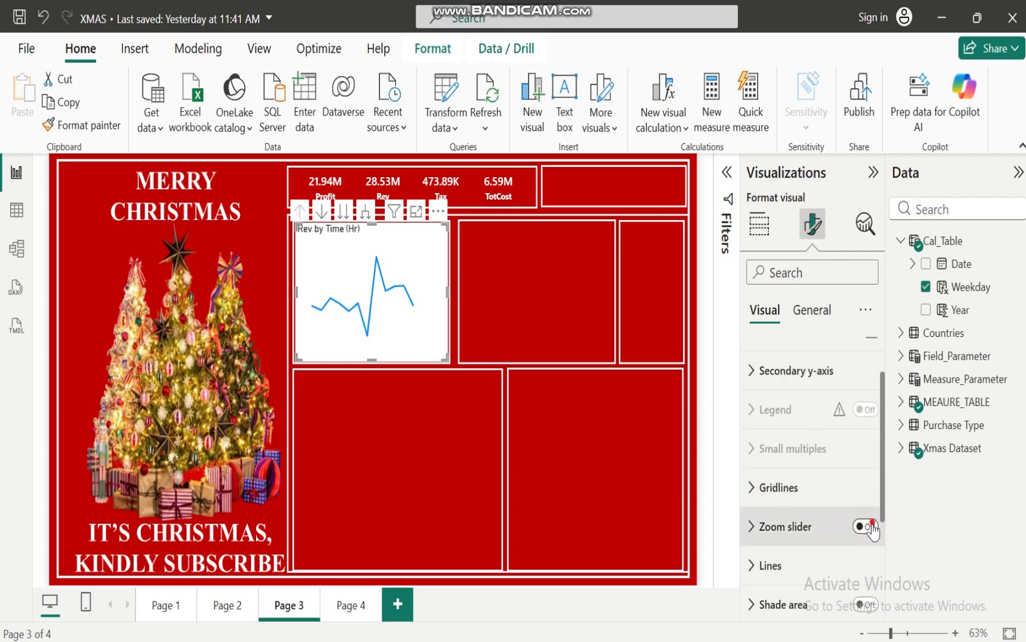
Turn on the line chart's zoom slider and set the line color to white
click(868, 527)
drag(884, 479, 883, 542)
click(749, 454)
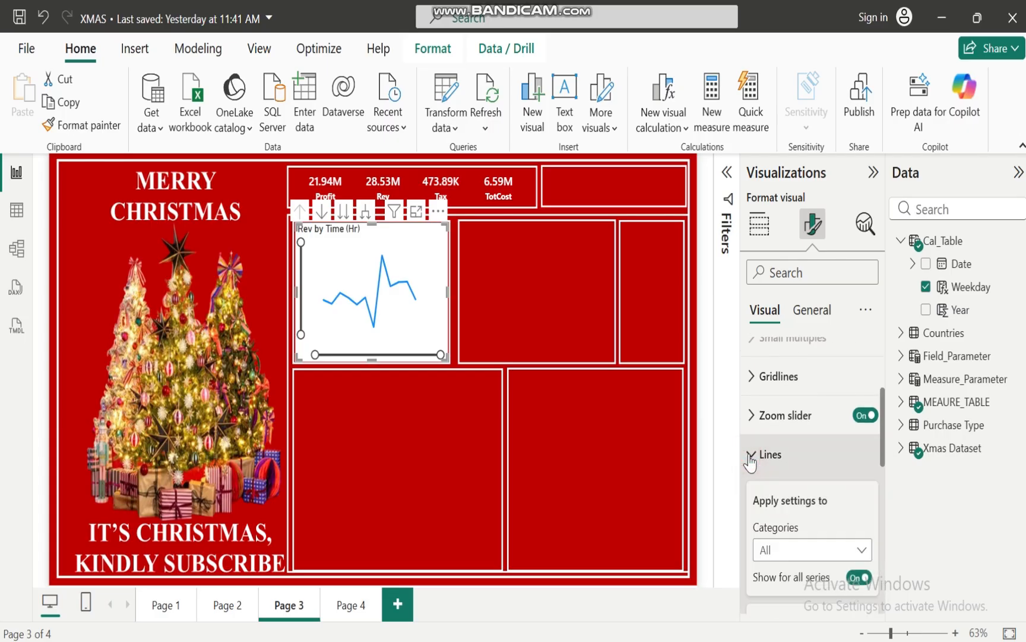
drag(885, 423, 885, 531)
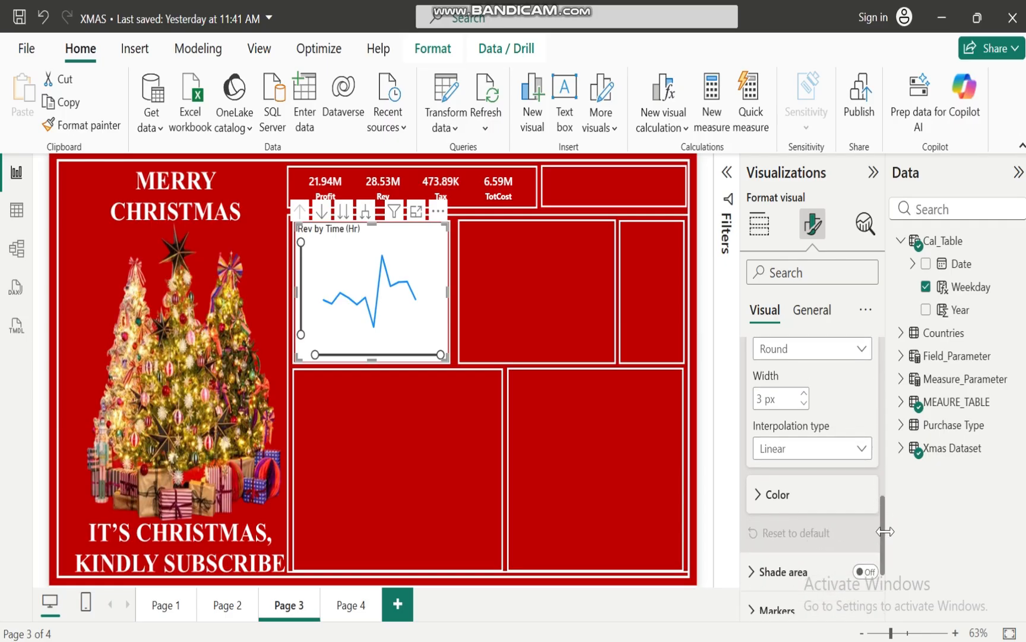
click(760, 498)
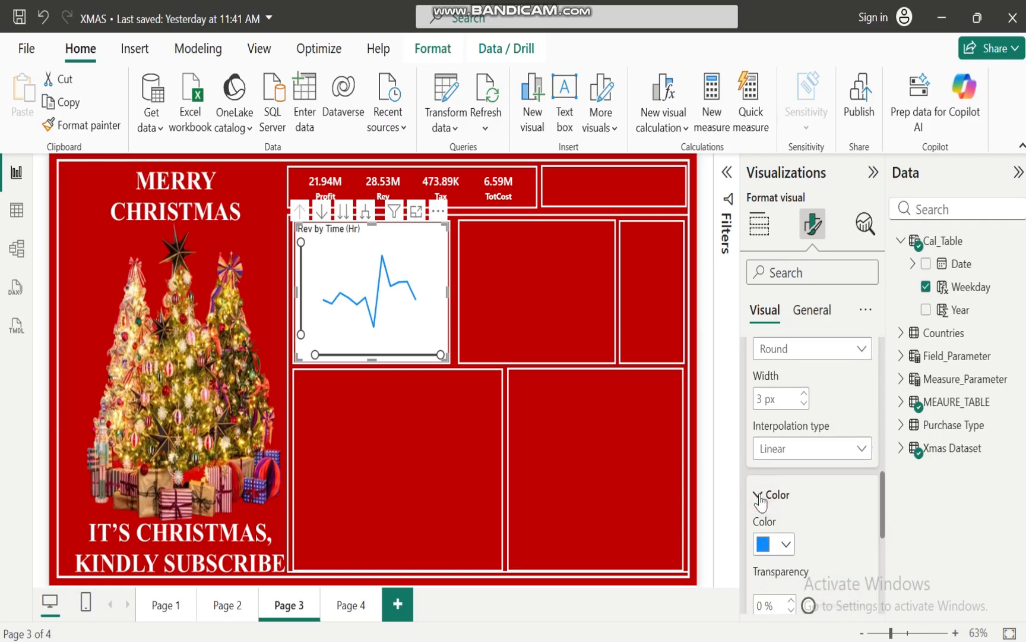
click(786, 544)
click(774, 460)
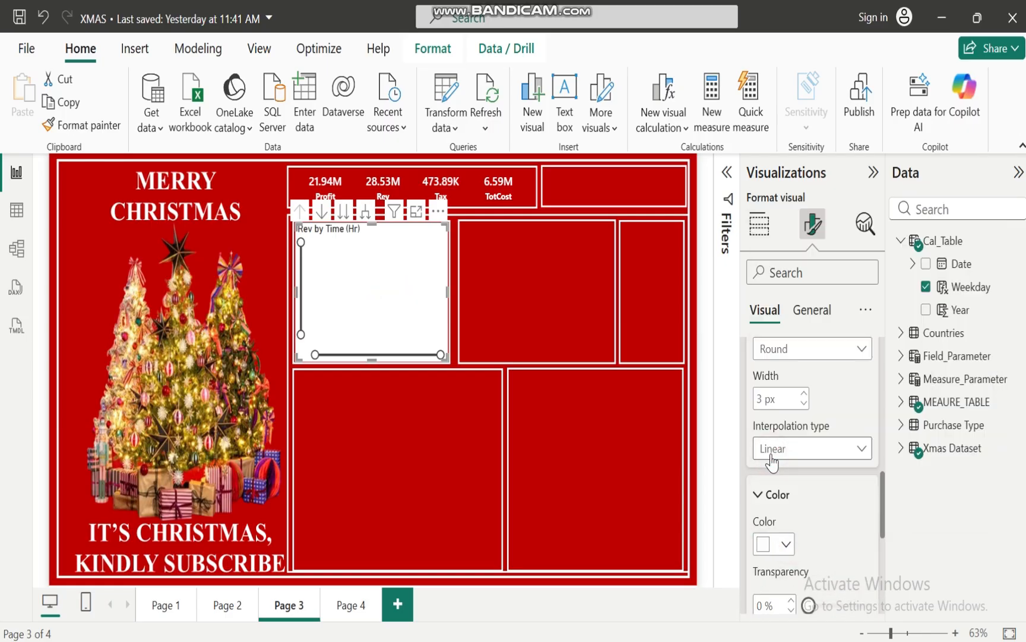
drag(887, 516, 889, 411)
click(755, 502)
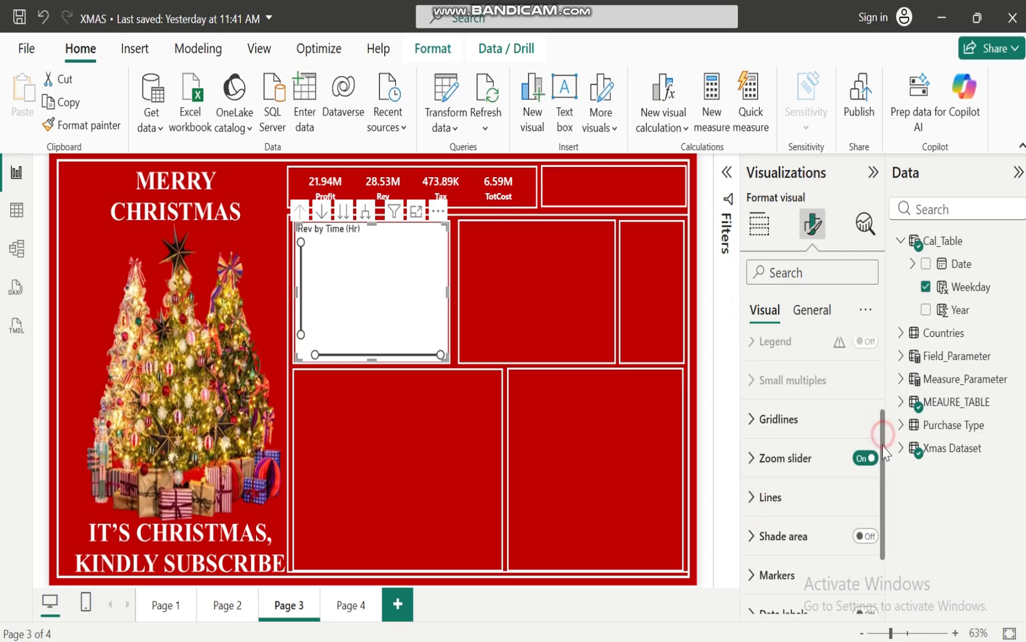
Show markers for all categories on the line chart, keeping the round shape, and set their size to 6 px
drag(883, 428, 889, 523)
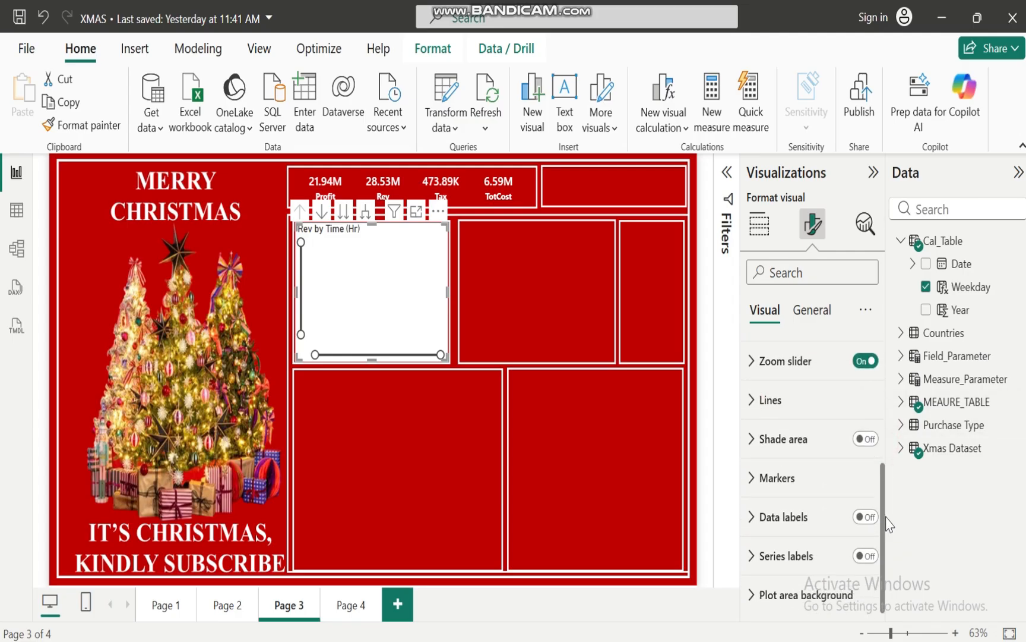
click(755, 486)
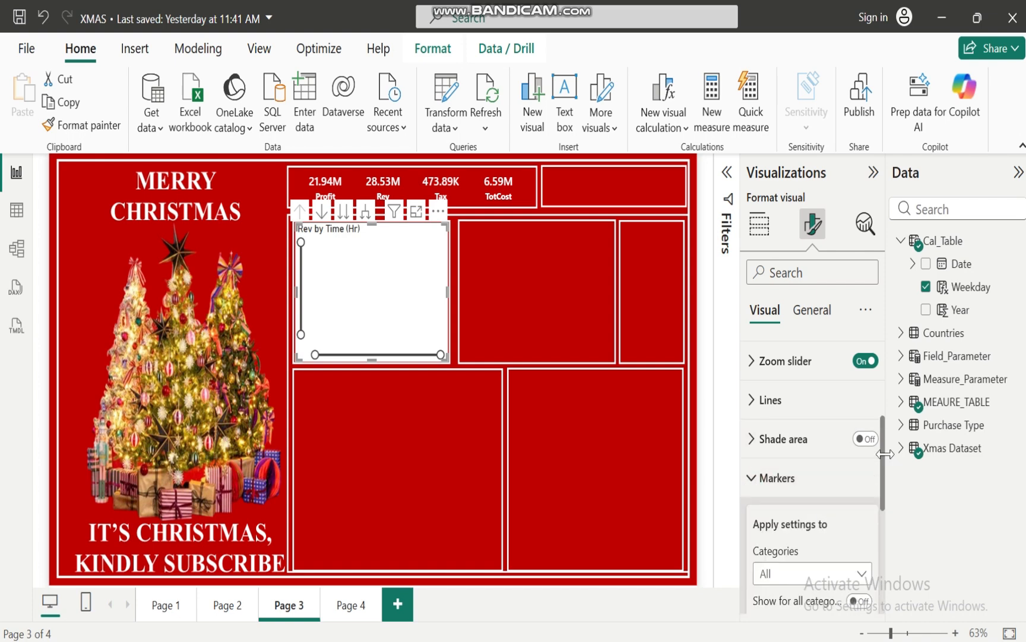
drag(882, 463, 886, 508)
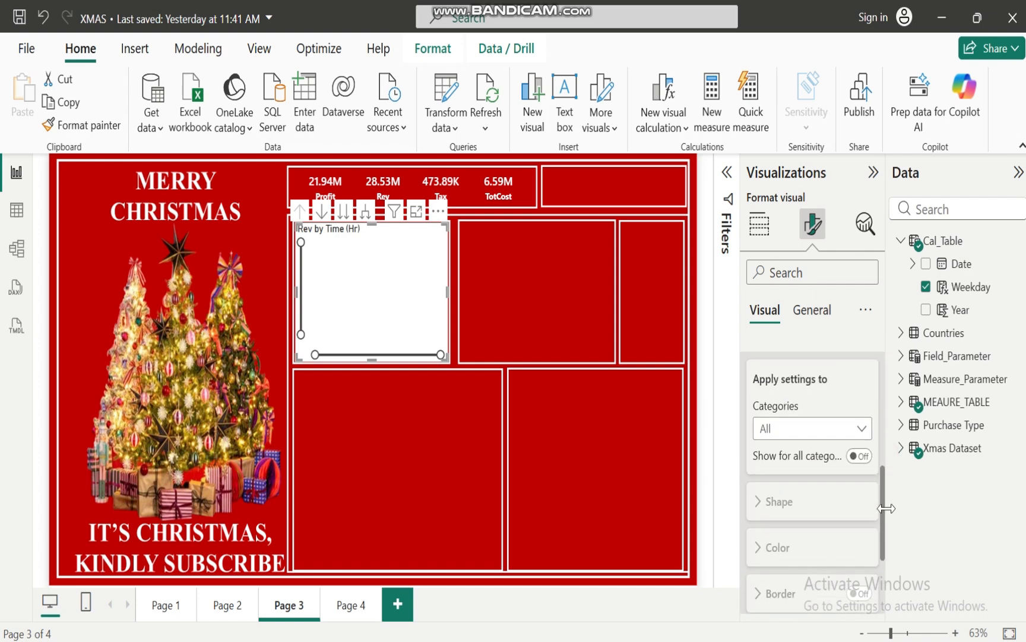
click(859, 455)
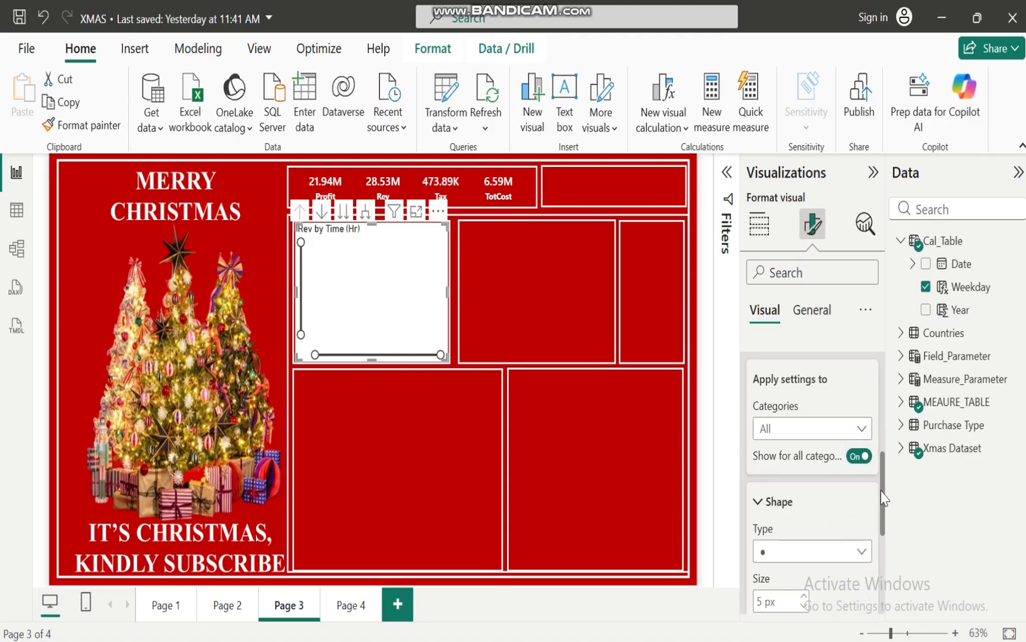
drag(883, 497, 885, 531)
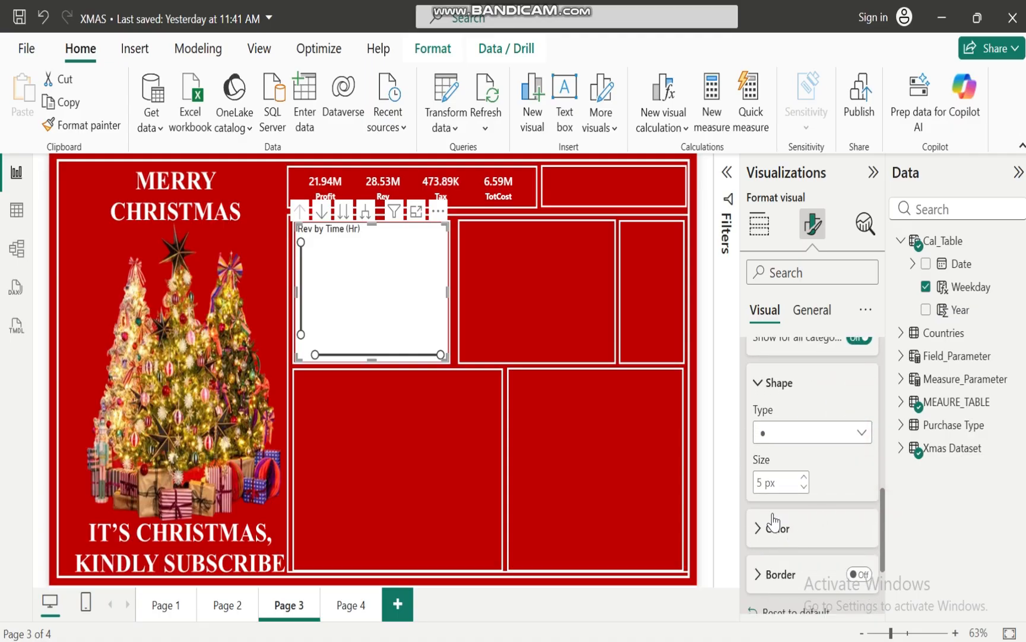
click(862, 433)
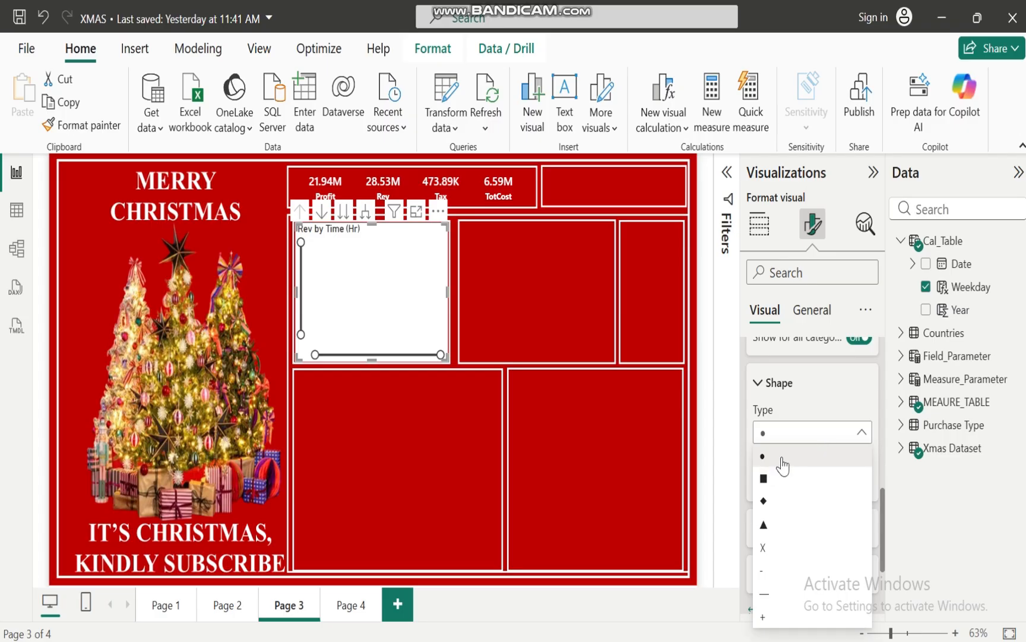
click(865, 439)
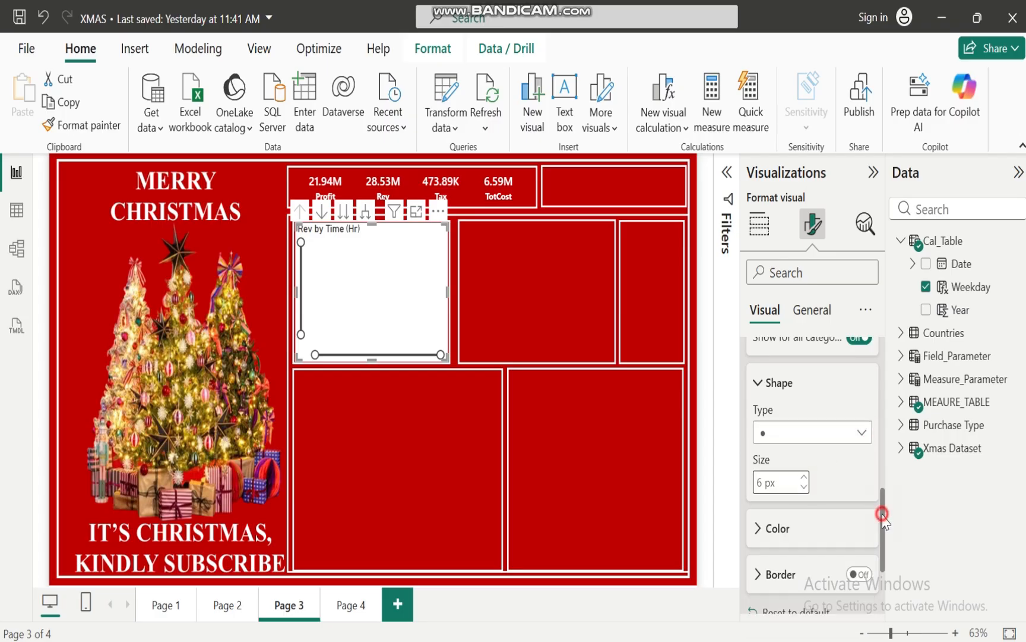
Set the color of the line chart's markers to black (#000000)
drag(882, 515, 883, 529)
click(763, 416)
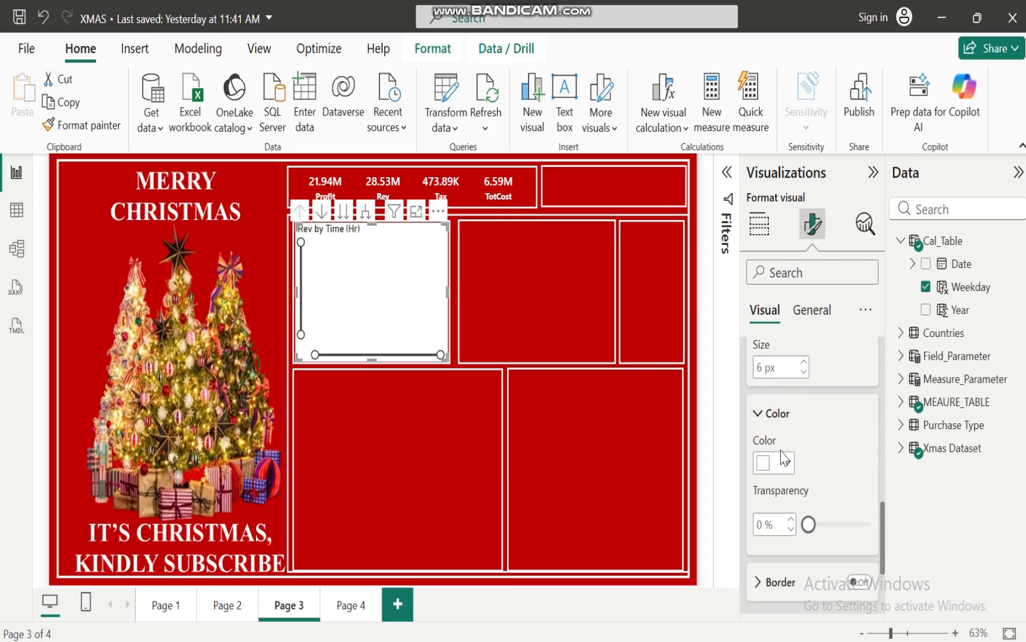
click(783, 461)
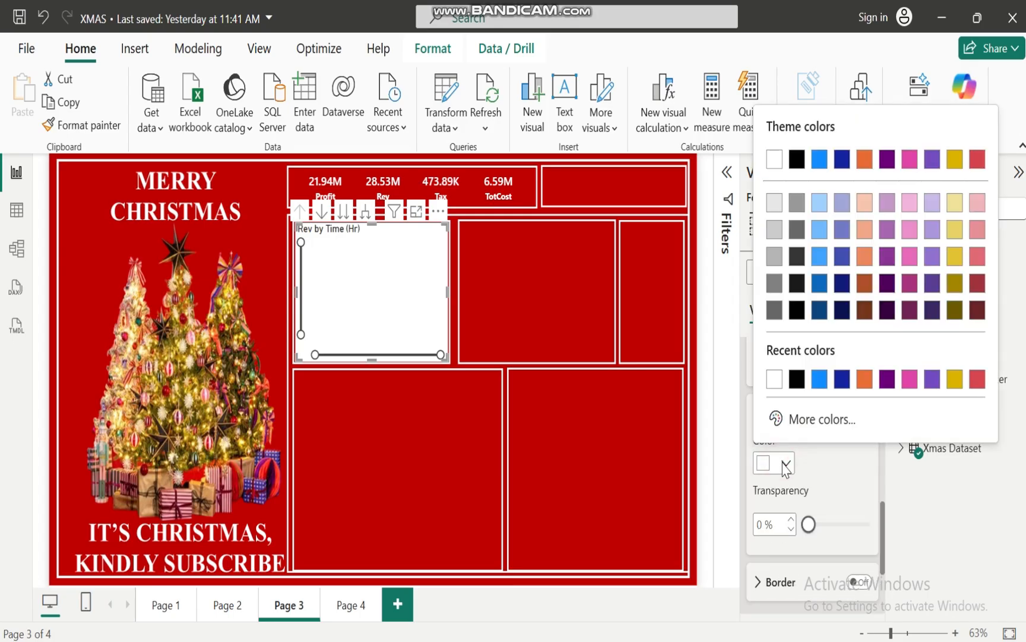
click(797, 380)
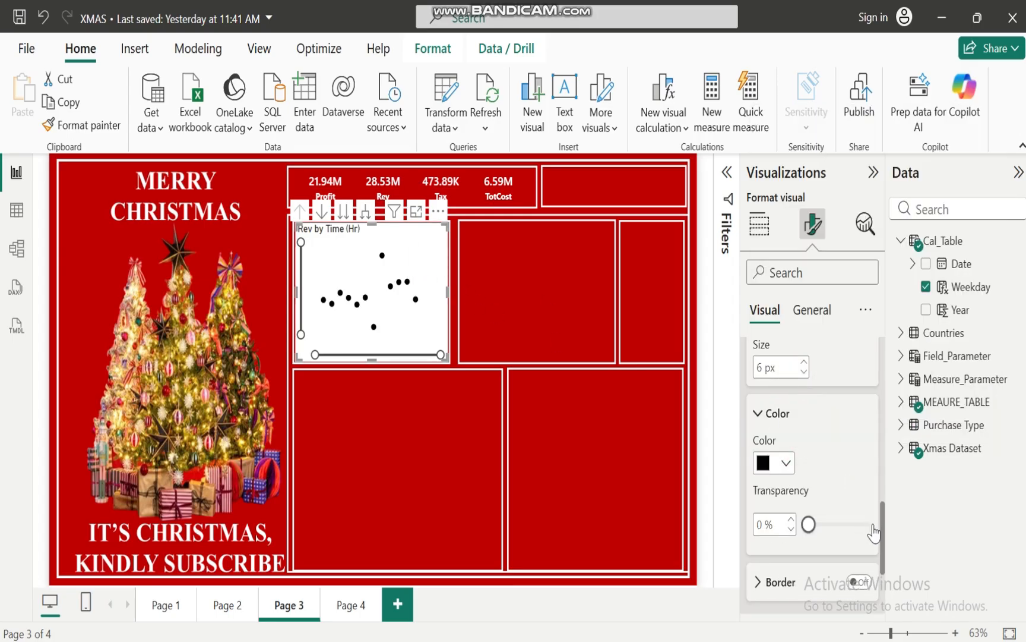
drag(884, 553, 883, 447)
click(752, 498)
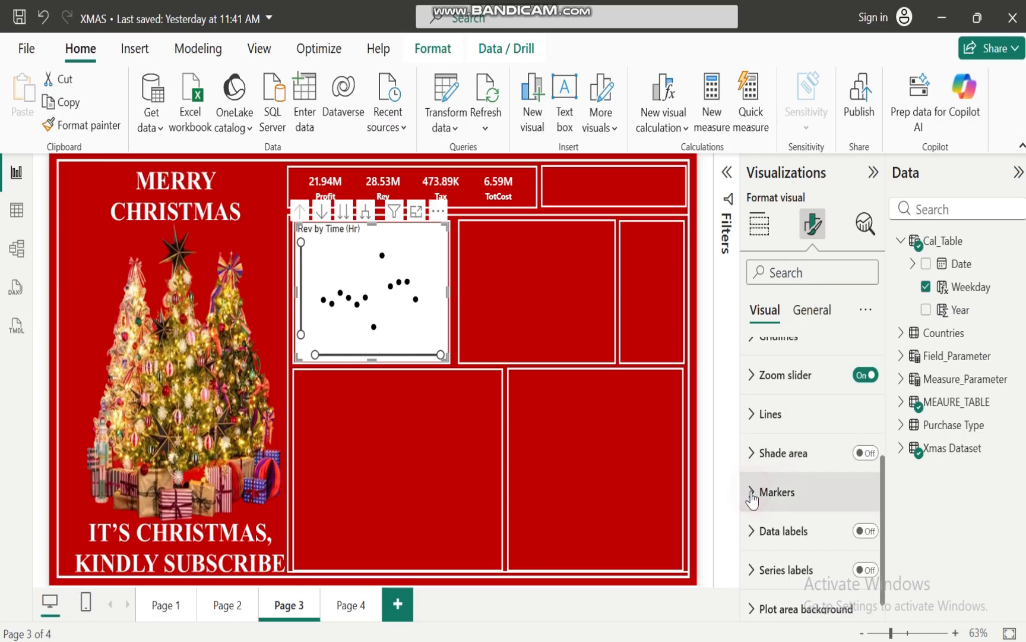
Turn on the line chart's data labels and make their values bold and white
drag(884, 486, 885, 558)
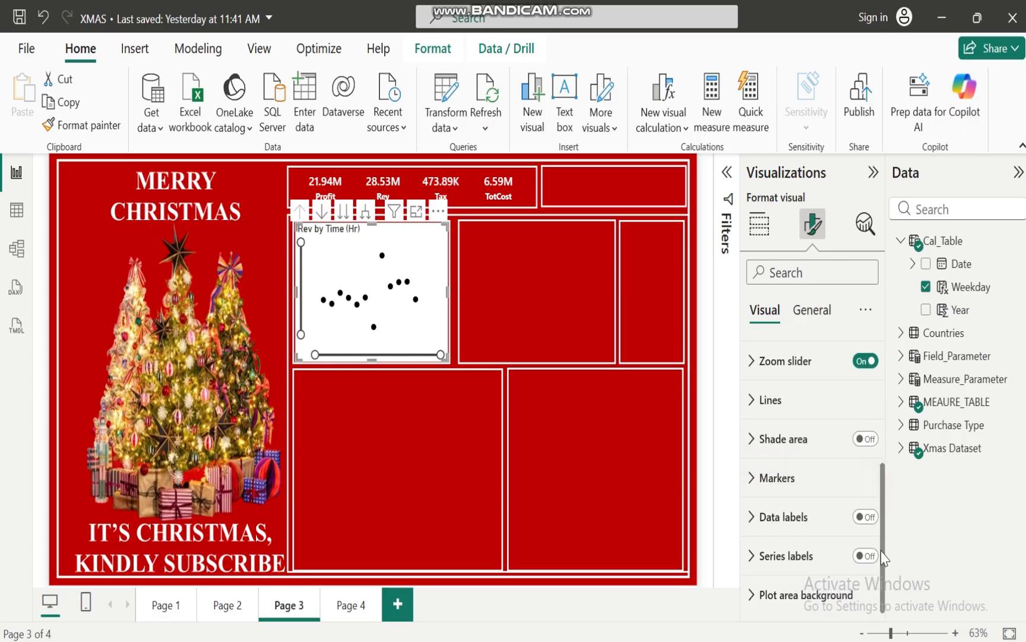
click(868, 517)
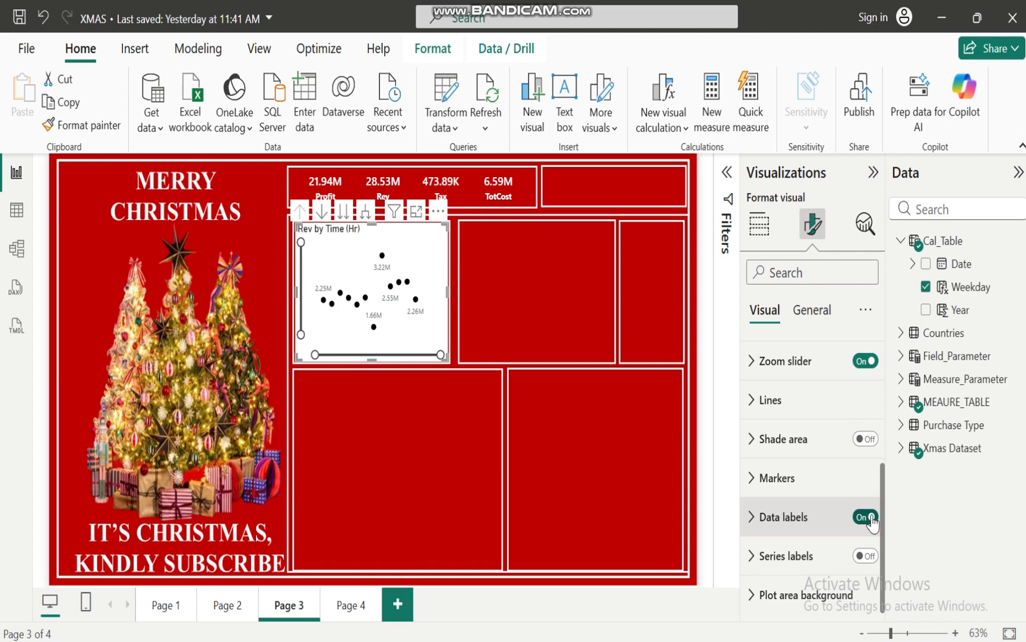
click(752, 526)
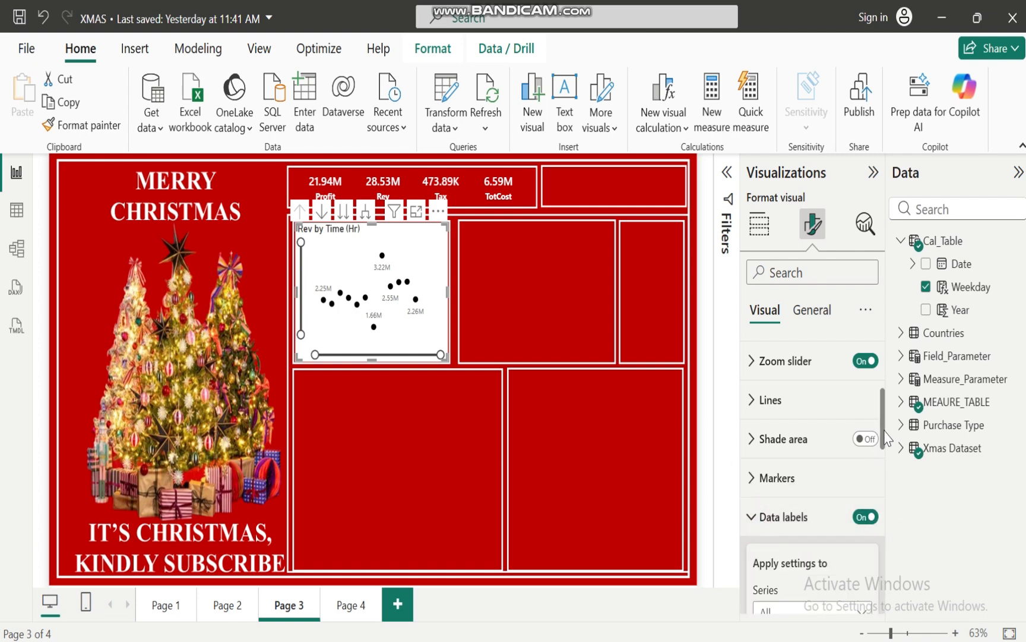
drag(884, 426, 895, 567)
click(758, 393)
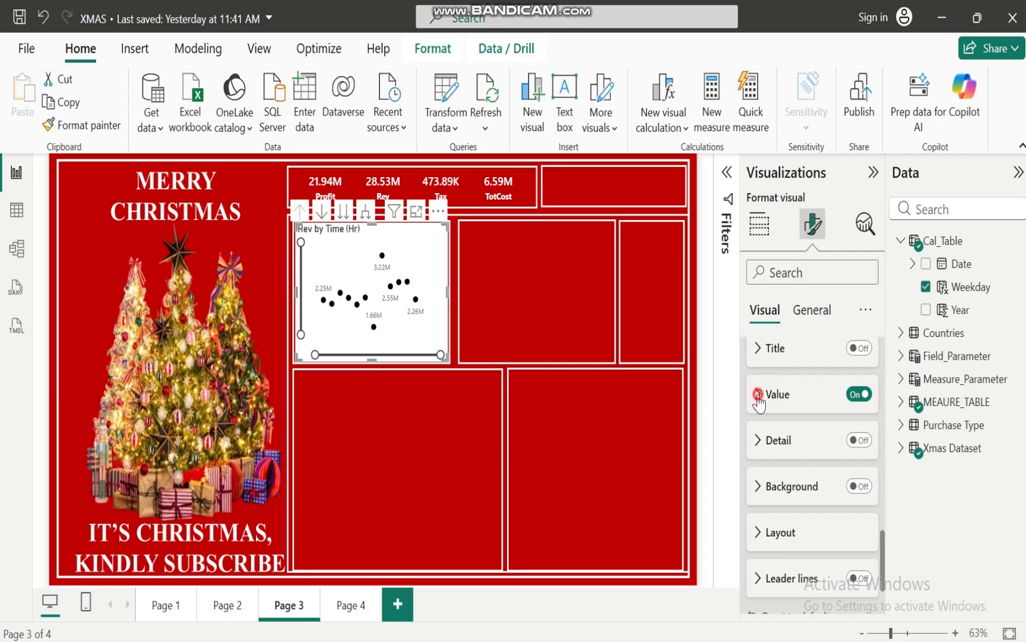
click(763, 536)
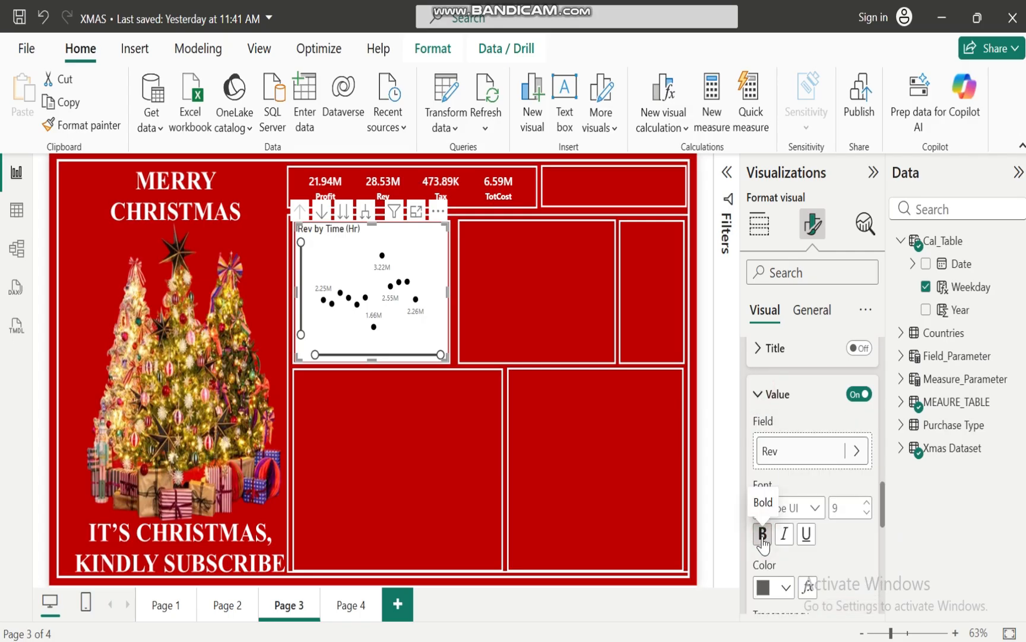
click(787, 588)
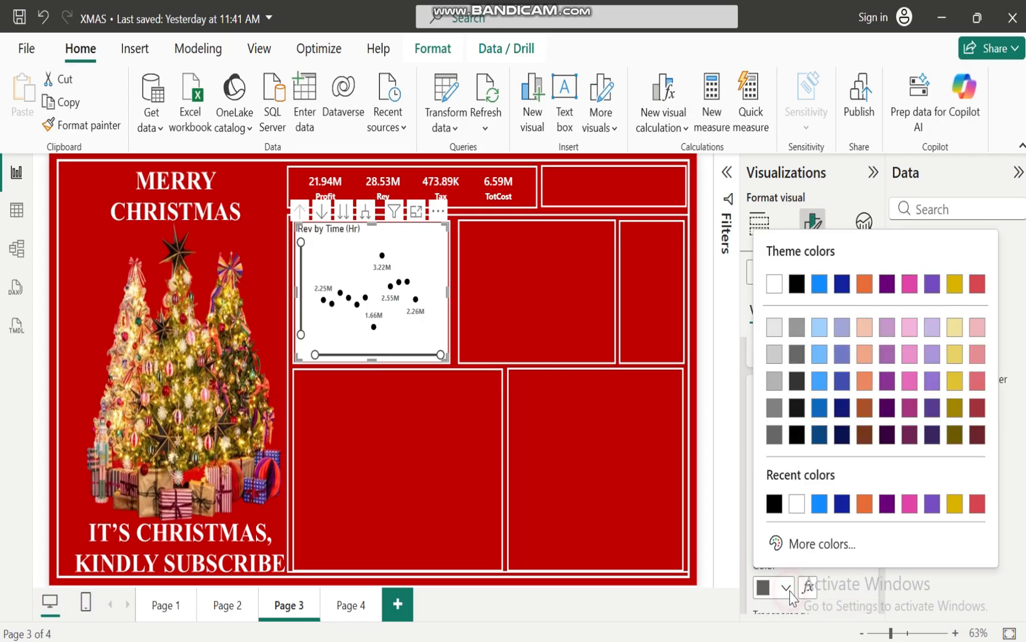
click(797, 504)
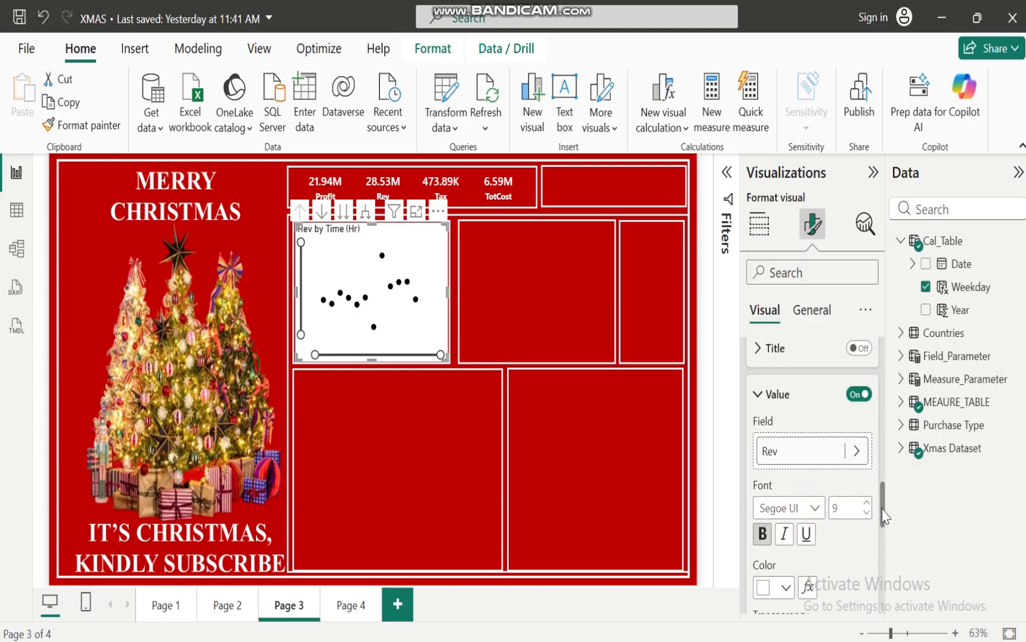
click(868, 500)
Turn off the background of the line chart in its general effects settings
drag(881, 501, 881, 352)
click(814, 311)
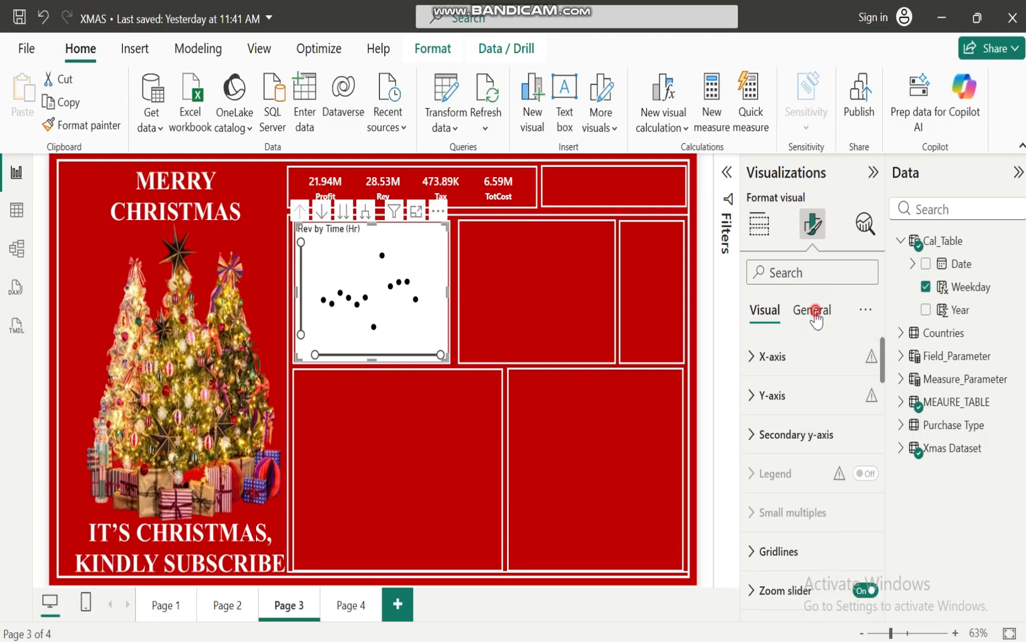
click(753, 435)
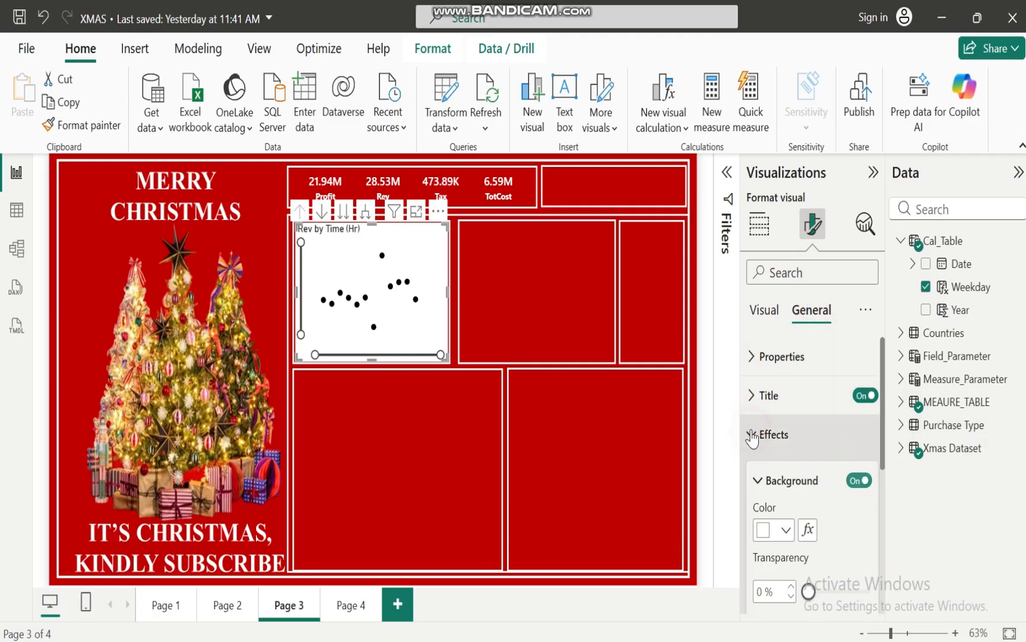
click(857, 483)
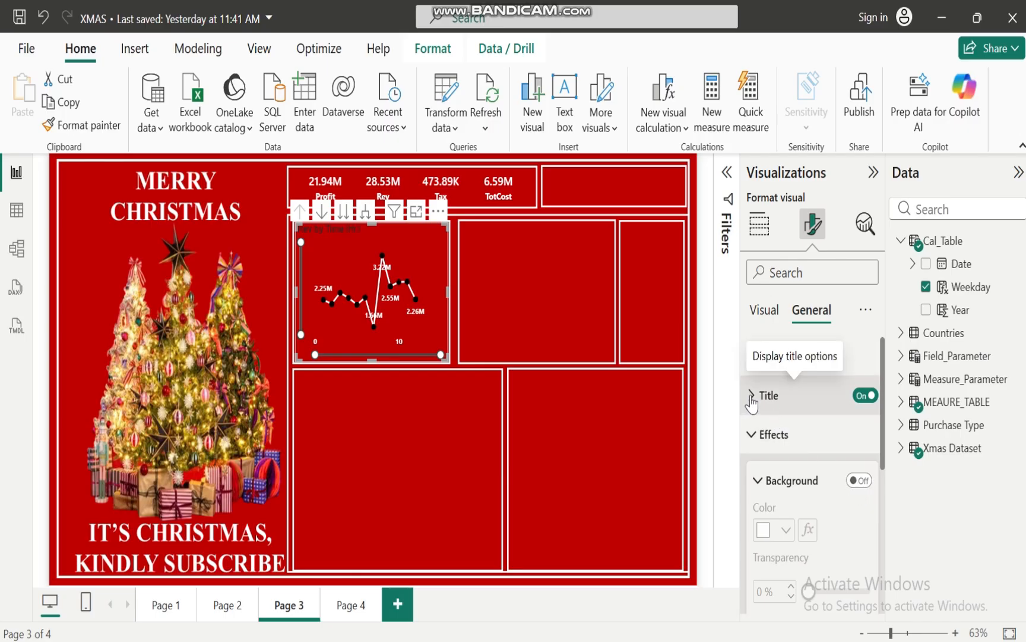
click(755, 433)
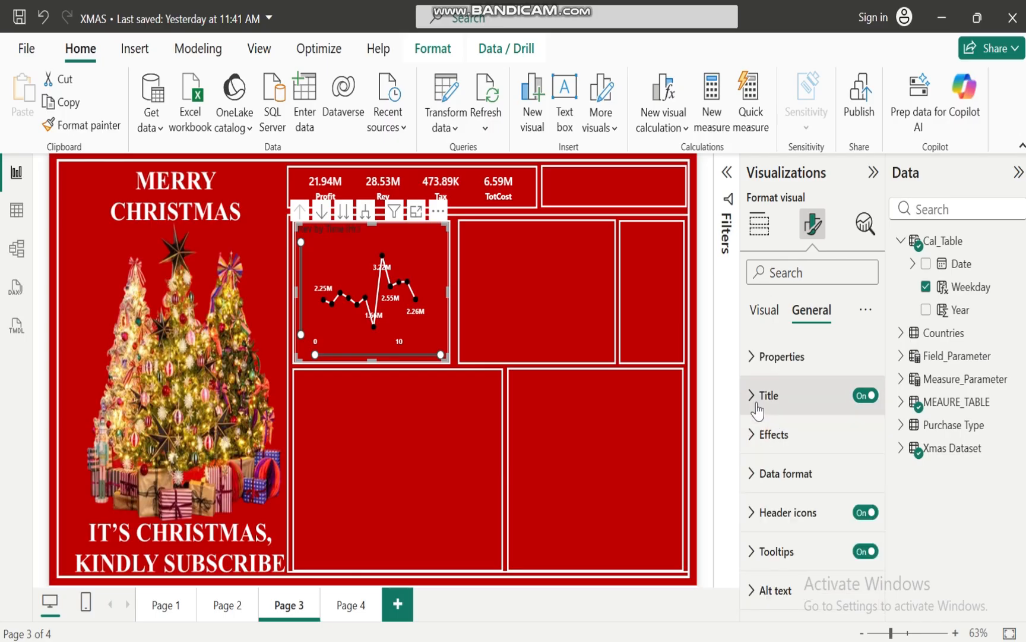
Change the line chart's title text to SALES TREND HOURLY AND WEEKDAY
click(757, 409)
drag(759, 492, 843, 491)
text(SALES TREND)
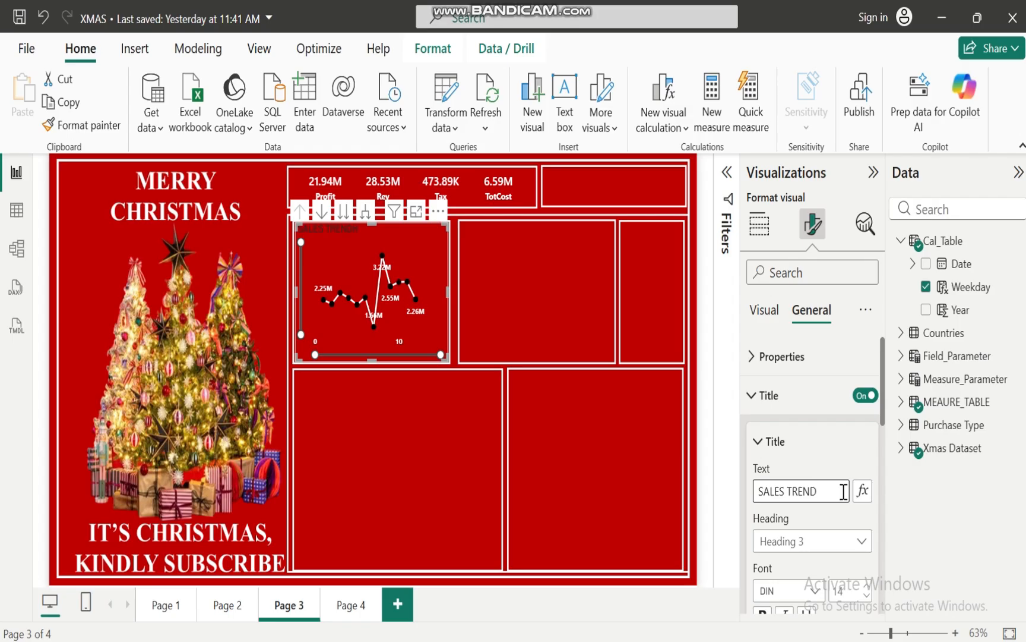
text(HOURLY AND)
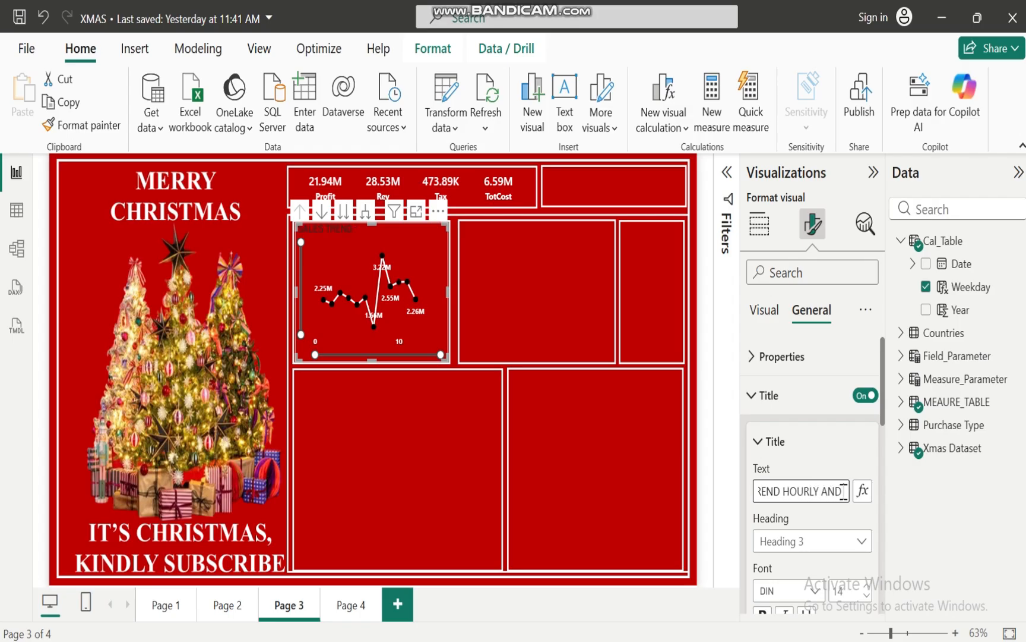
text( WEEKDAY)
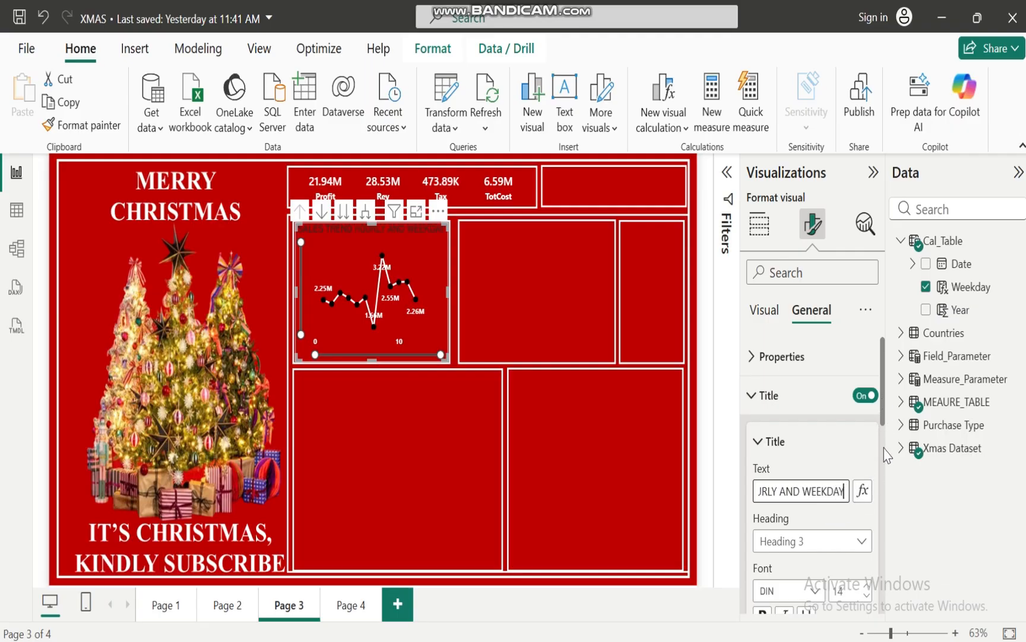
Format the line chart's title as bold, size 13, white and horizontally centered
drag(882, 380, 883, 439)
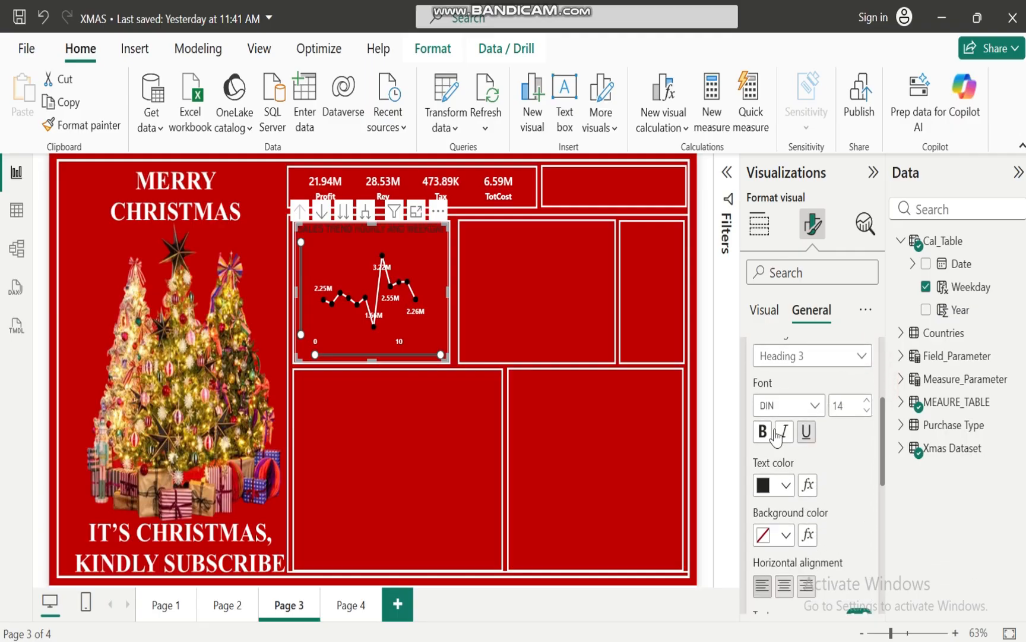
click(762, 432)
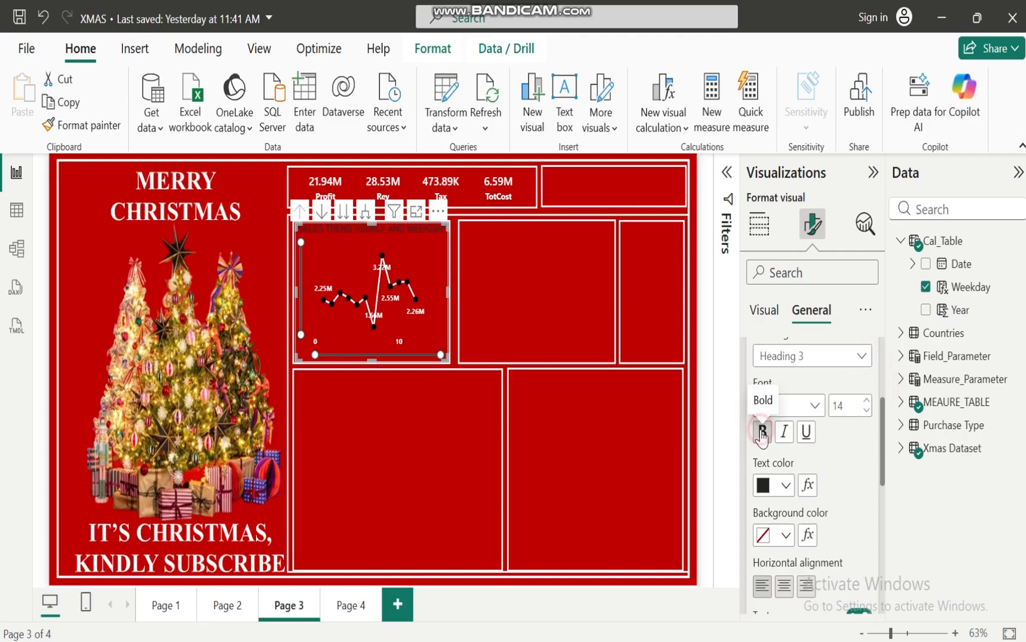
click(866, 410)
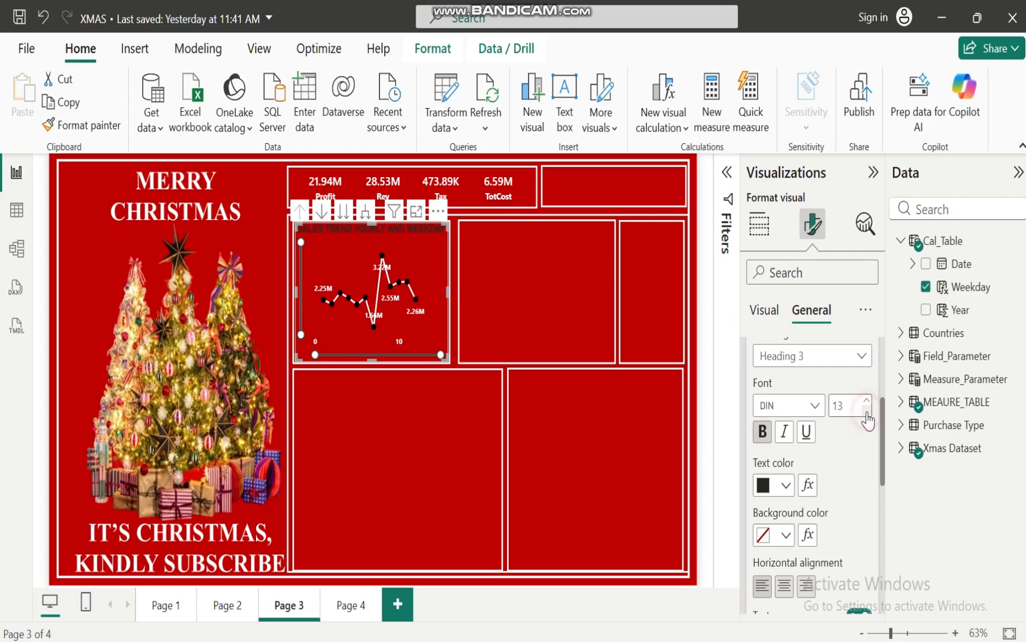
click(786, 485)
click(776, 404)
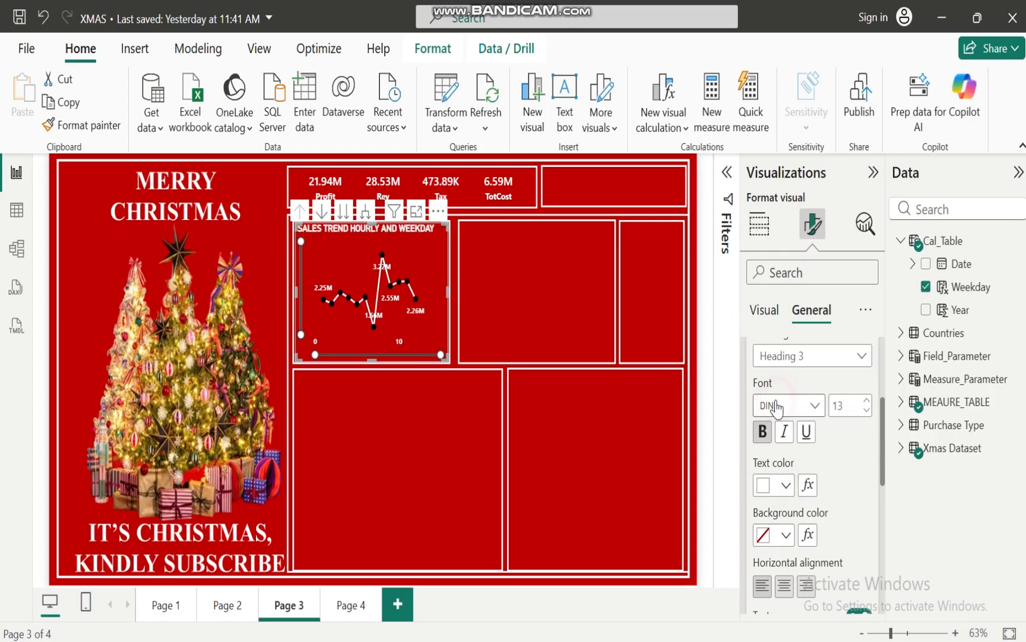
click(785, 586)
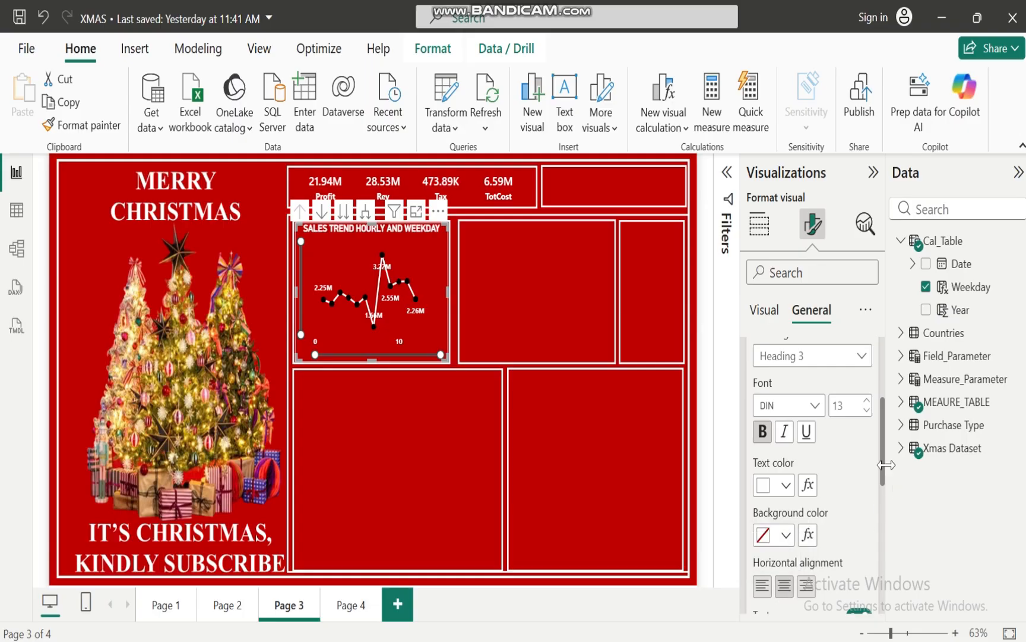
scroll(883, 433, down, 5)
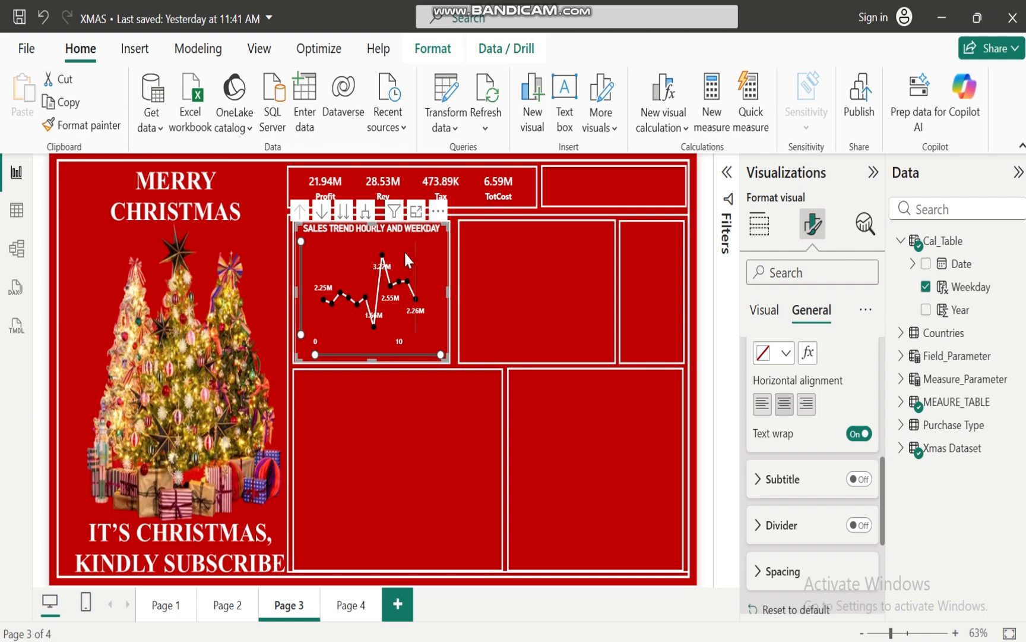
mouse_move(381, 257)
drag(883, 496, 885, 378)
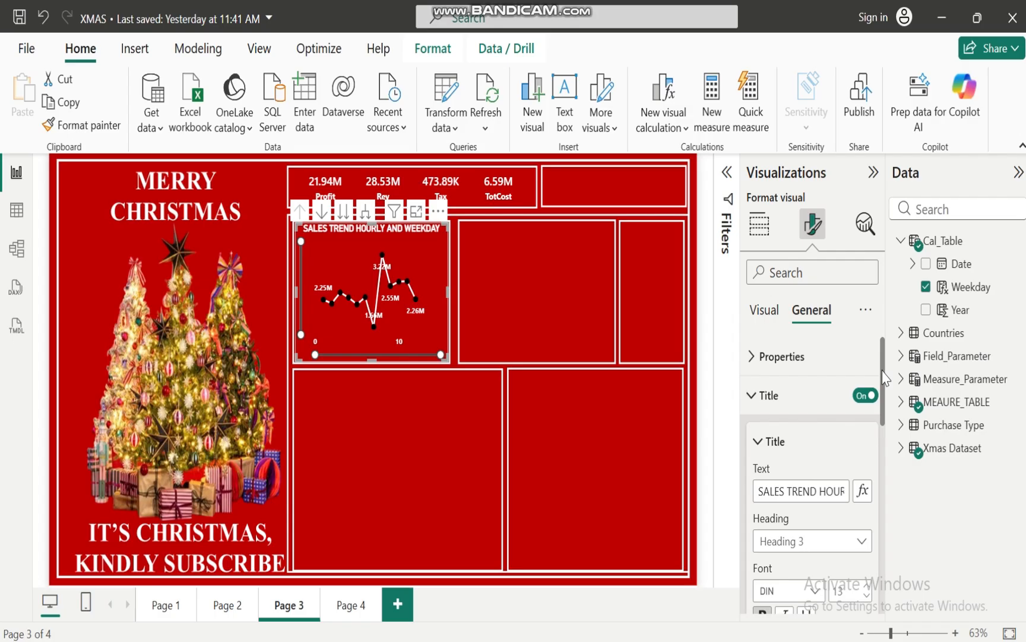
click(753, 396)
click(493, 307)
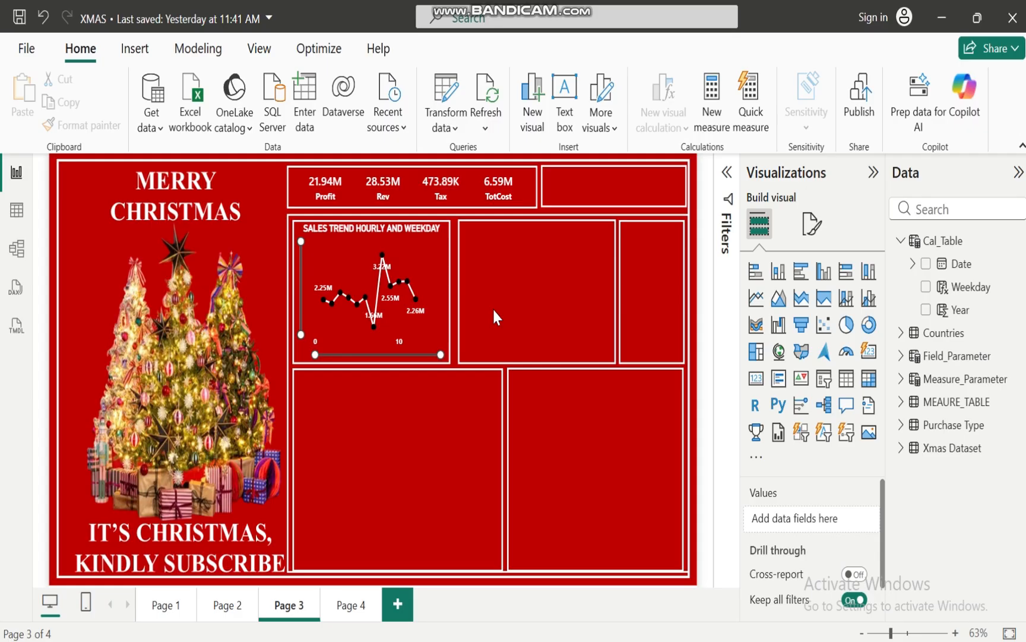
click(902, 241)
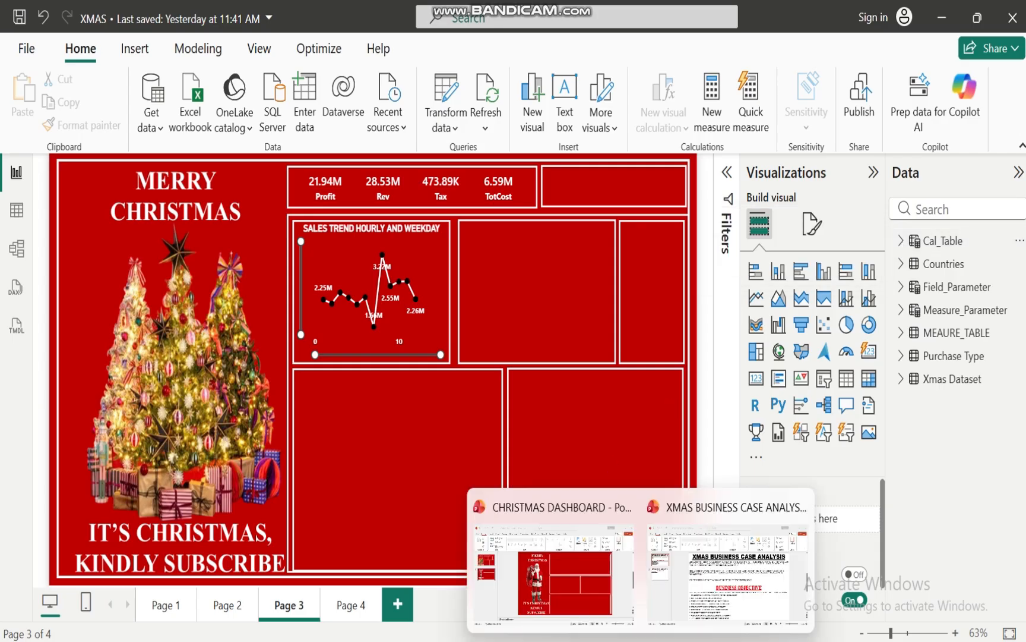
Check the objectives in the XMAS BUSINESS CASE ANALYSIS PowerPoint and the Page 1 dashboard in Power BI, and return to Page 3
click(713, 594)
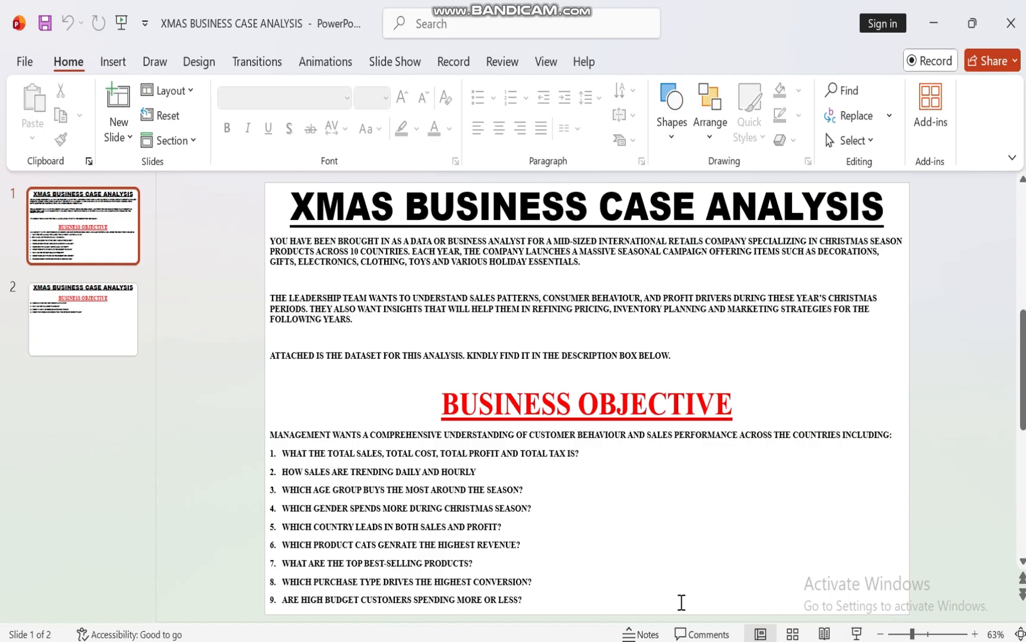
mouse_move(642, 641)
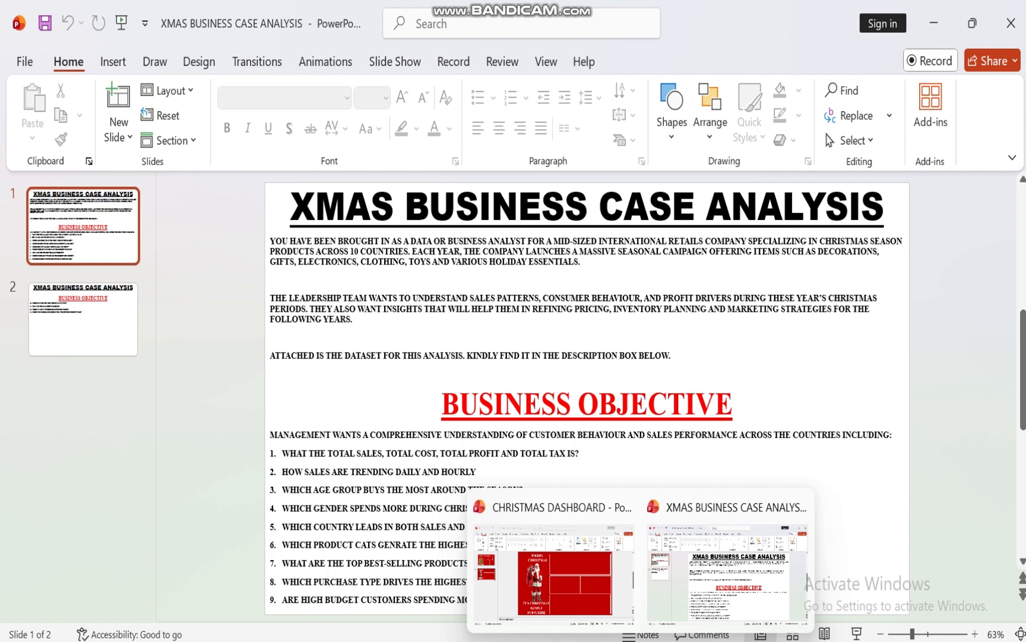
click(606, 641)
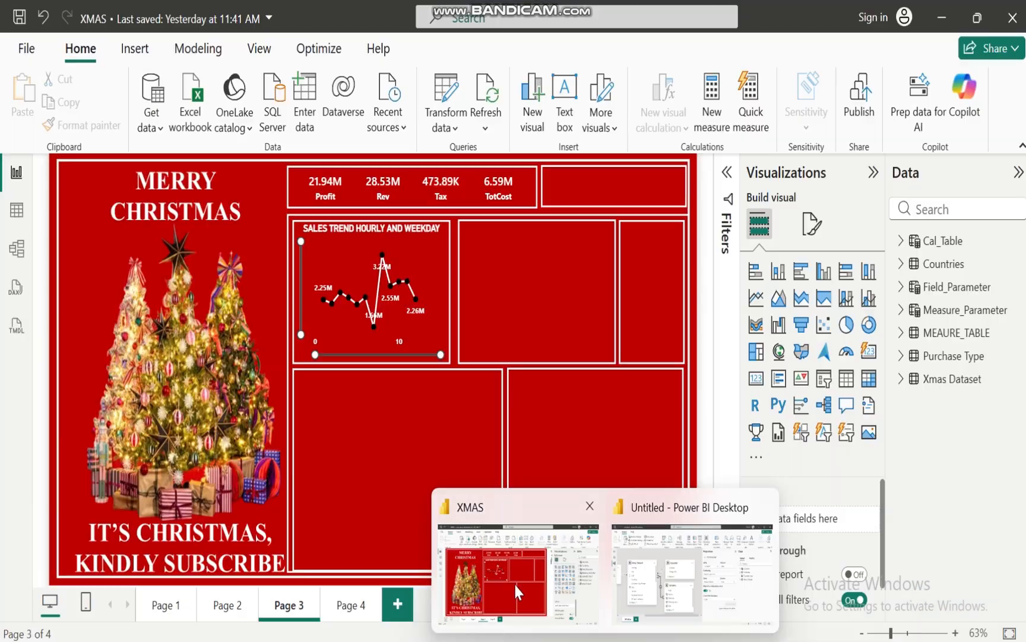
click(514, 582)
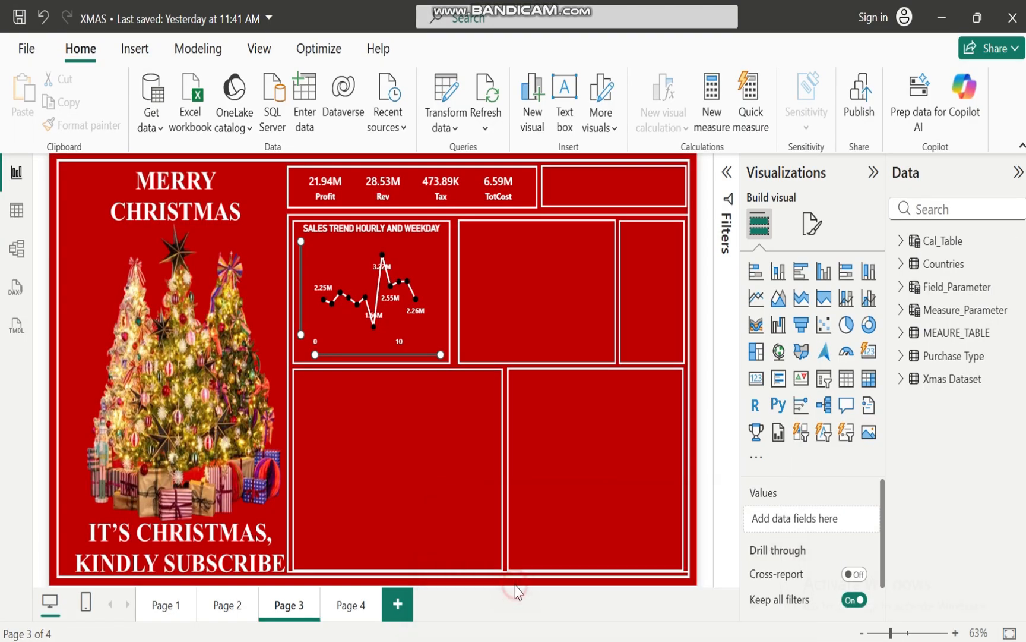
click(161, 606)
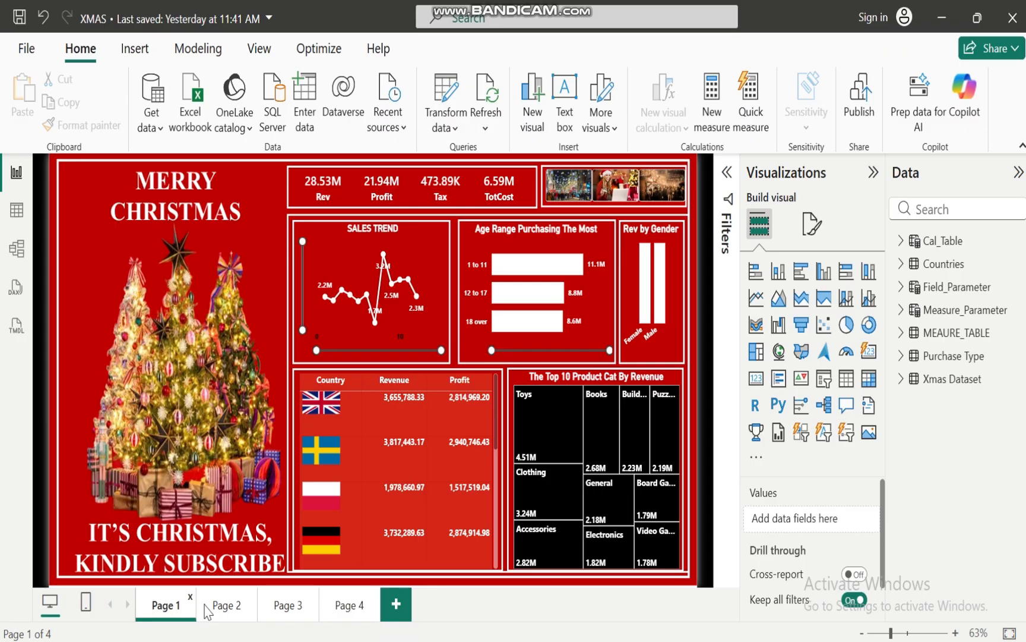
click(288, 606)
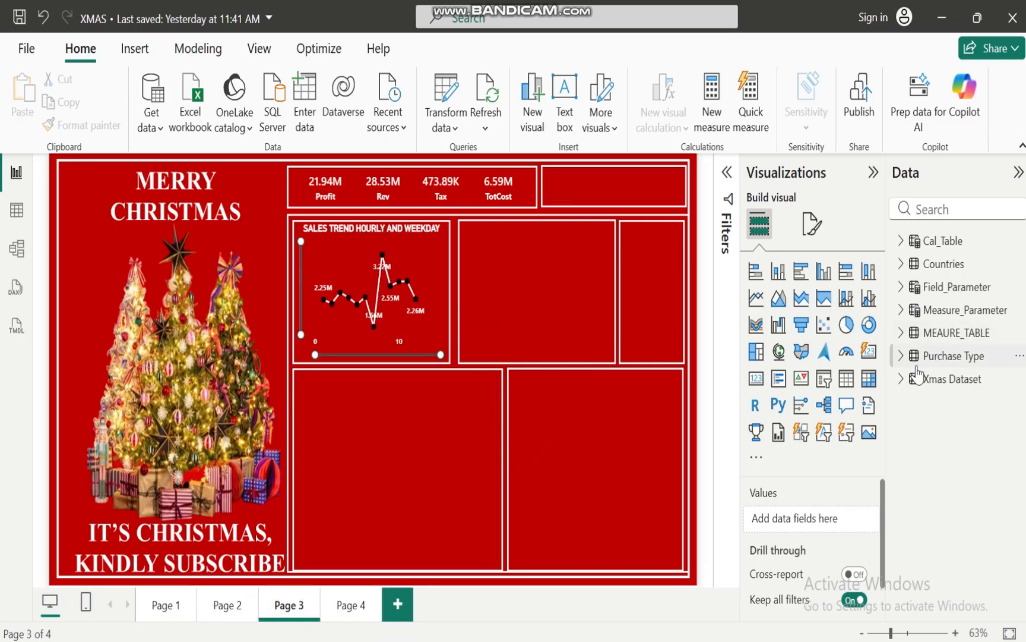
Create a new visual from the Xmas Dataset's Customer Age Range field and the Rev measure
click(900, 380)
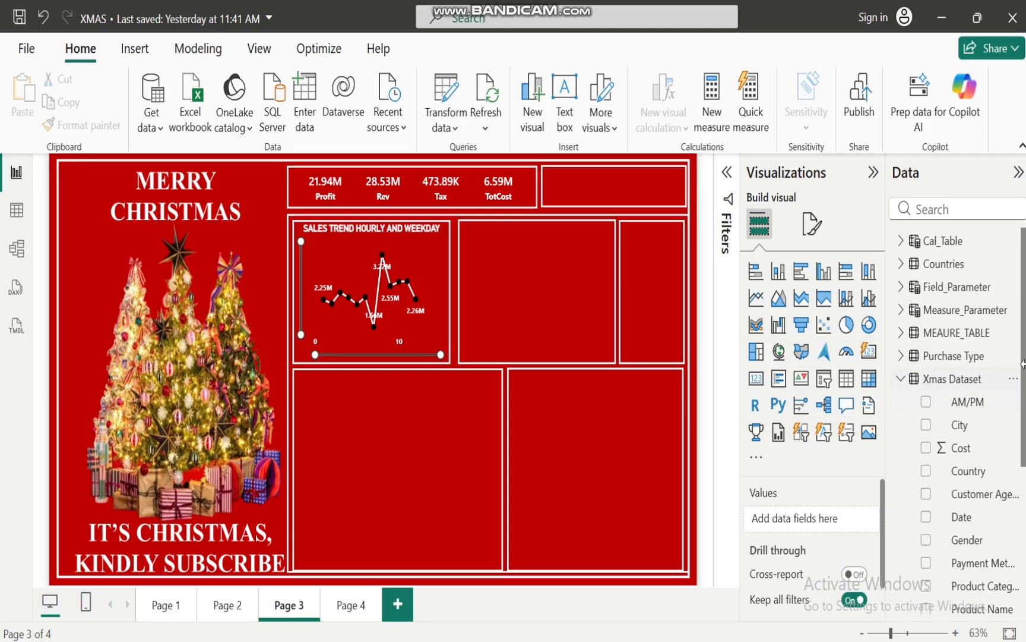
drag(1024, 356, 1024, 414)
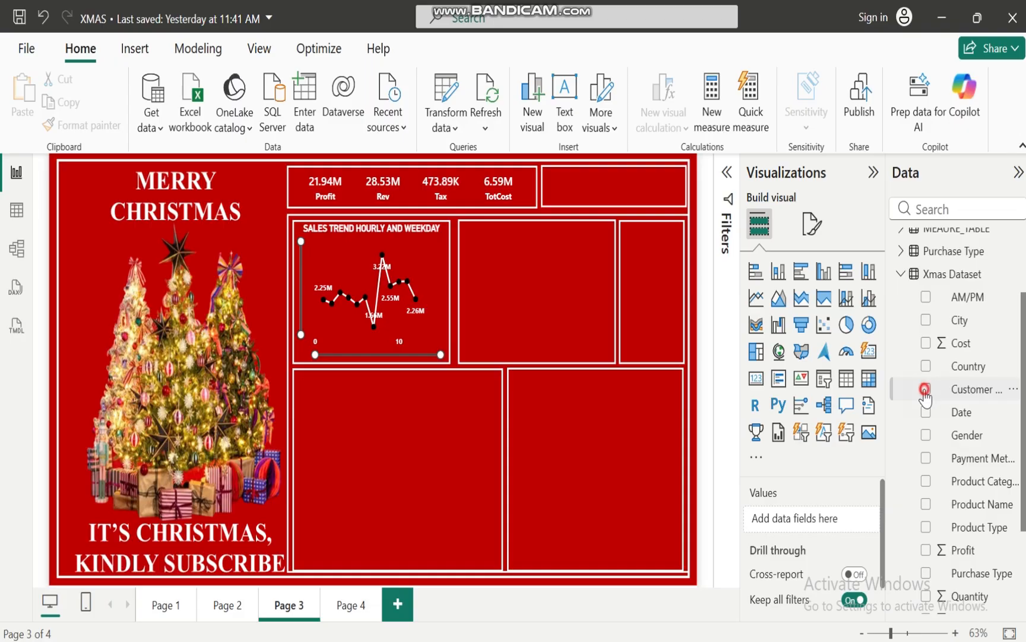
click(925, 389)
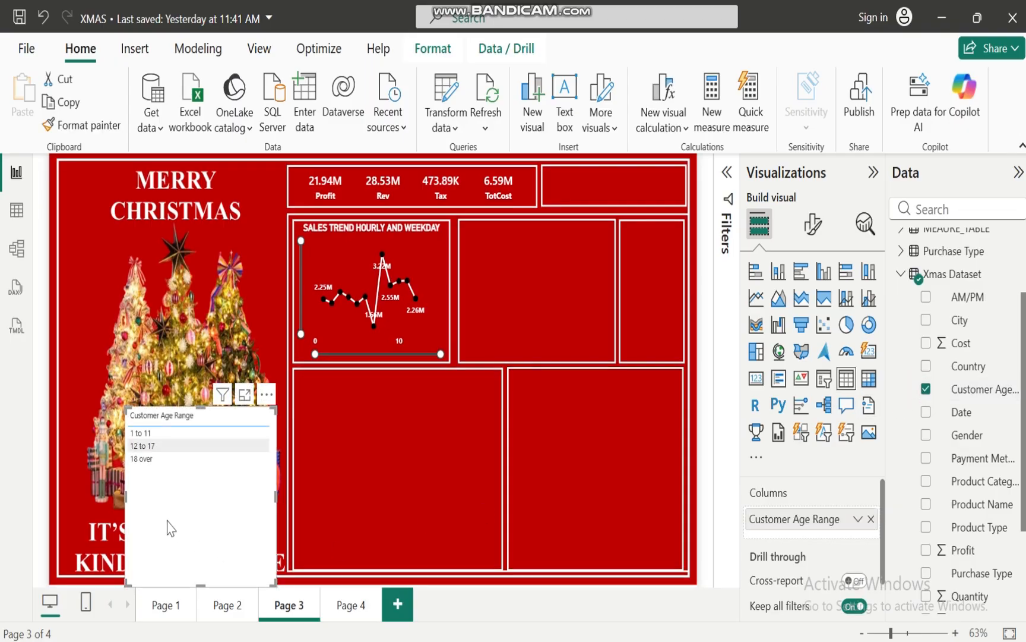
click(902, 272)
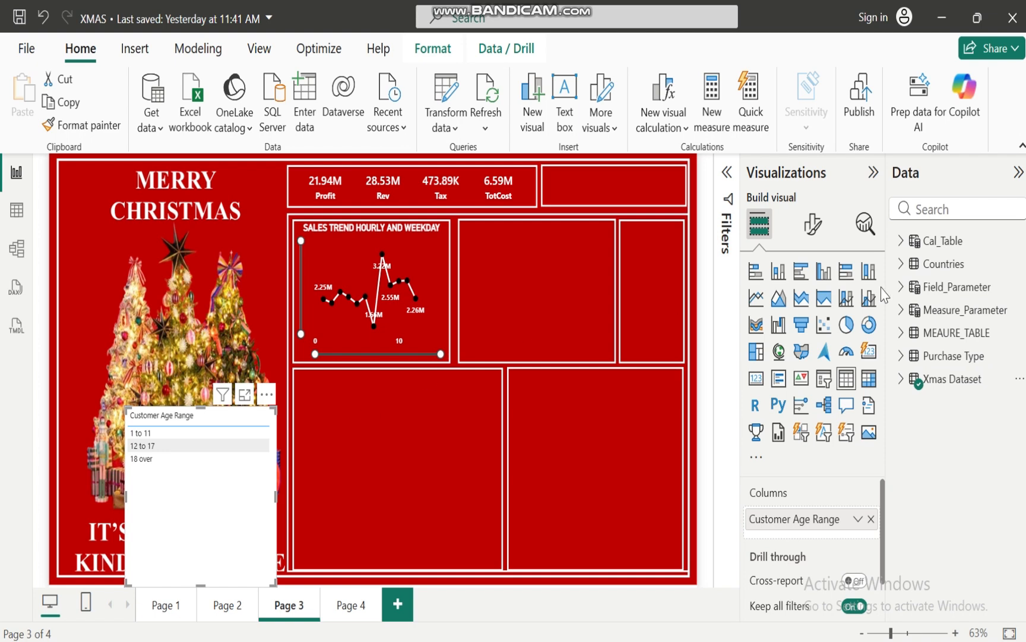
click(901, 333)
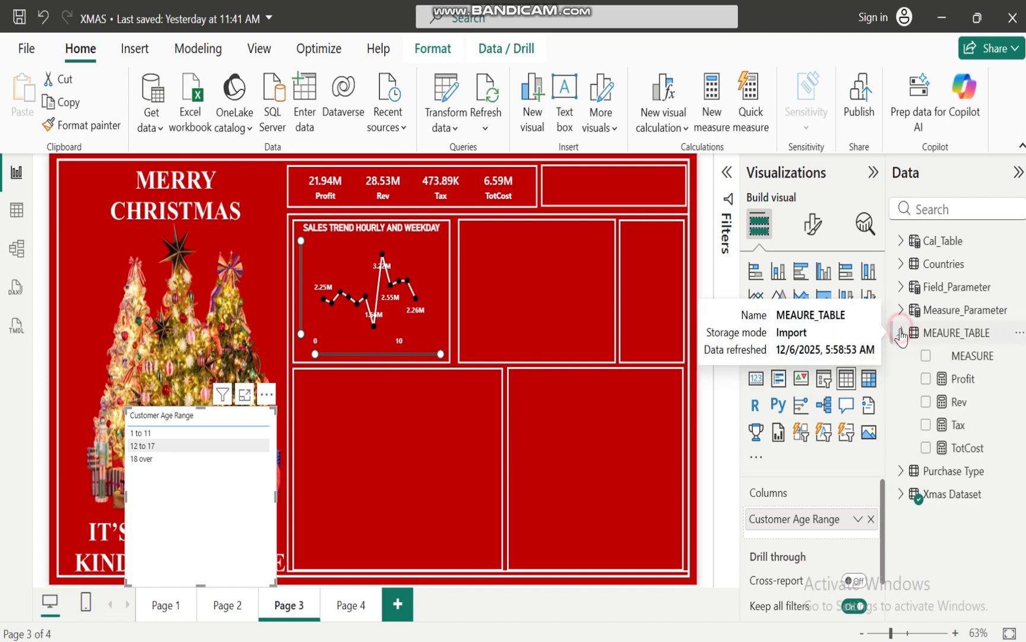
click(926, 402)
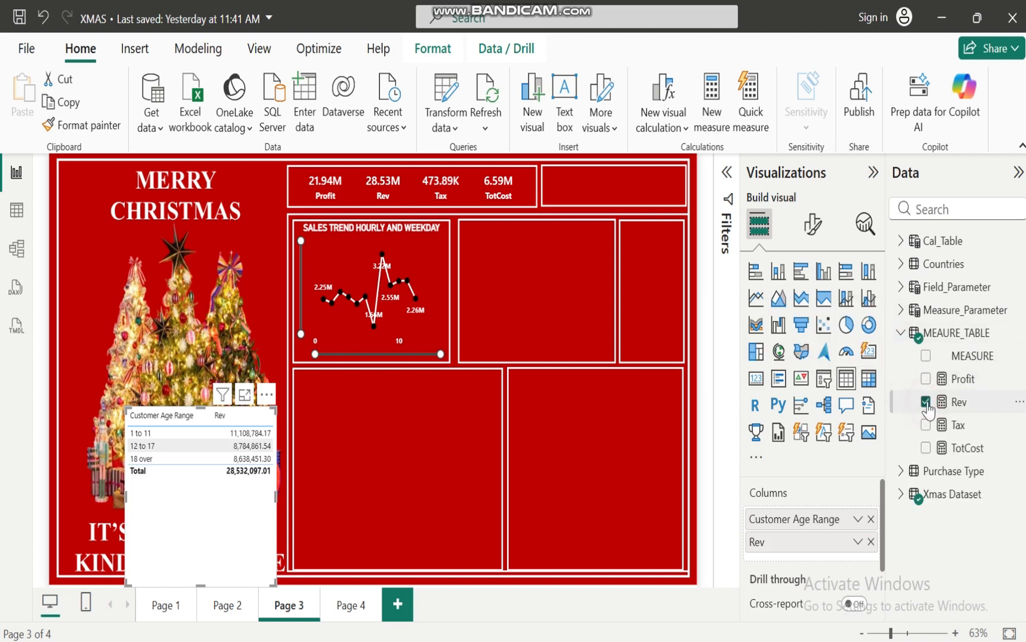
Move the age range table into the frame beside the line chart and convert it to a clustered bar chart
click(213, 536)
drag(218, 538, 549, 369)
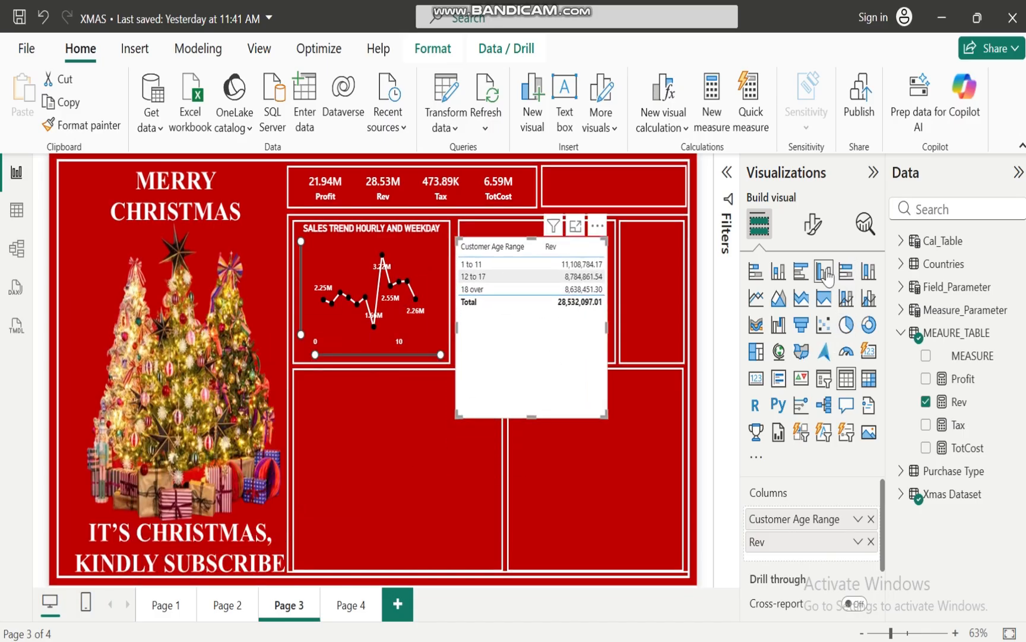
click(801, 273)
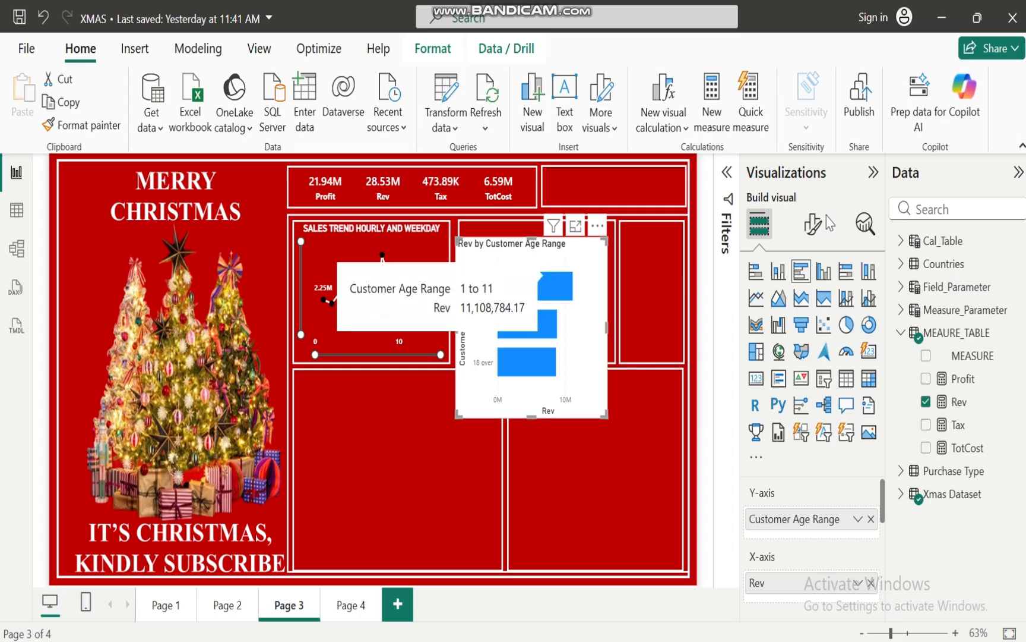
Make the bar chart's Y-axis values bold, white and size 10, and turn off the Y-axis title
click(813, 229)
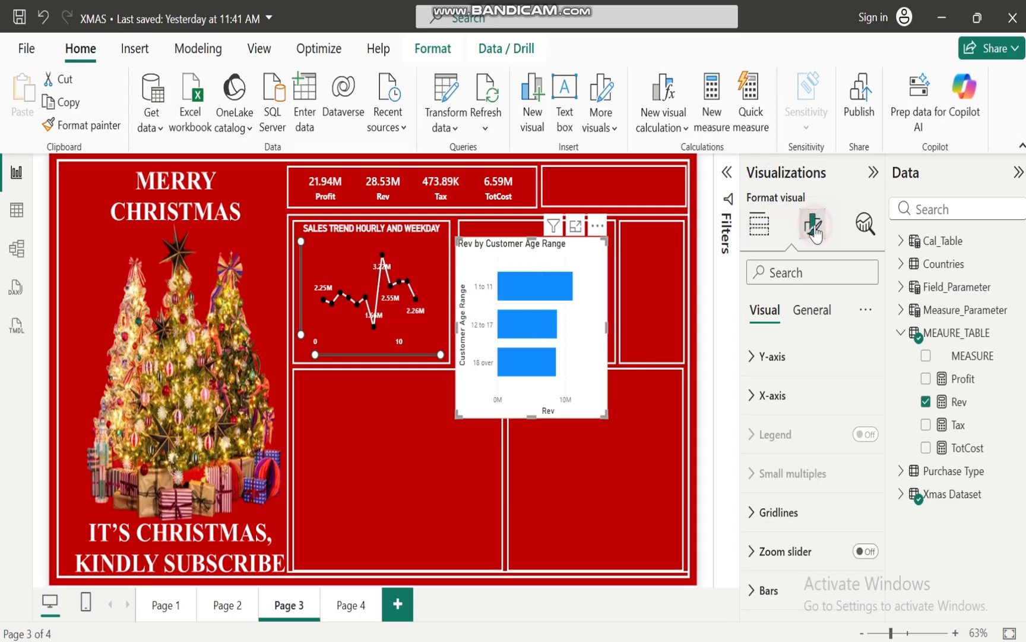
click(750, 359)
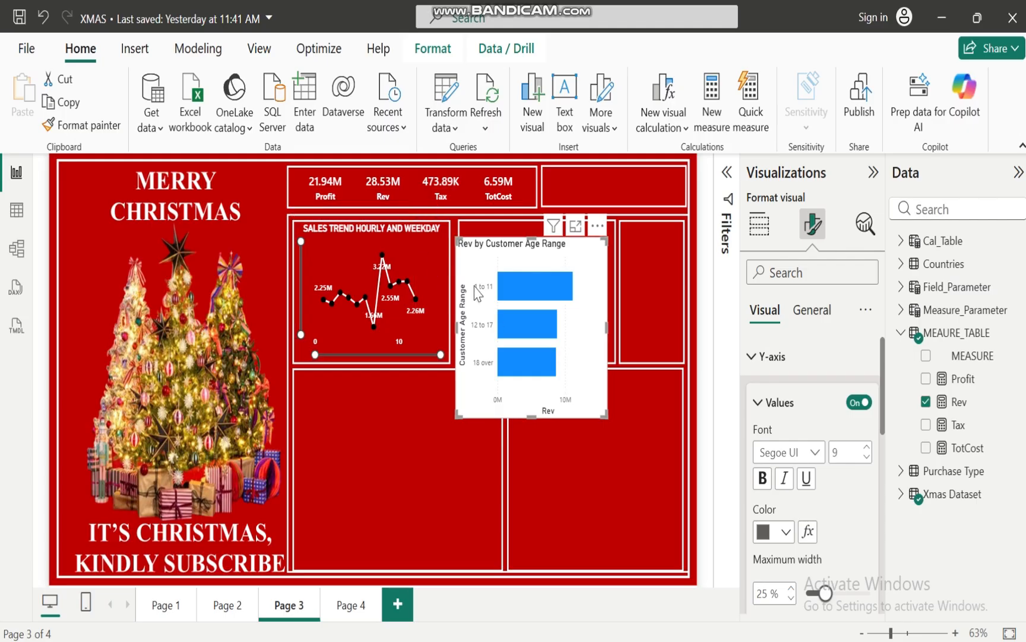
click(763, 479)
click(786, 531)
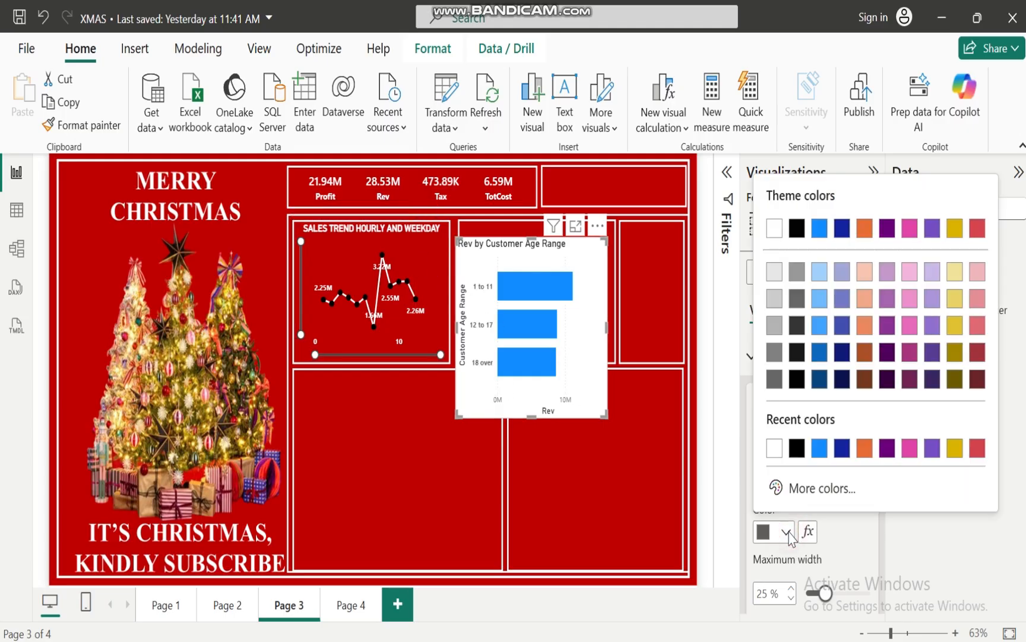
click(774, 448)
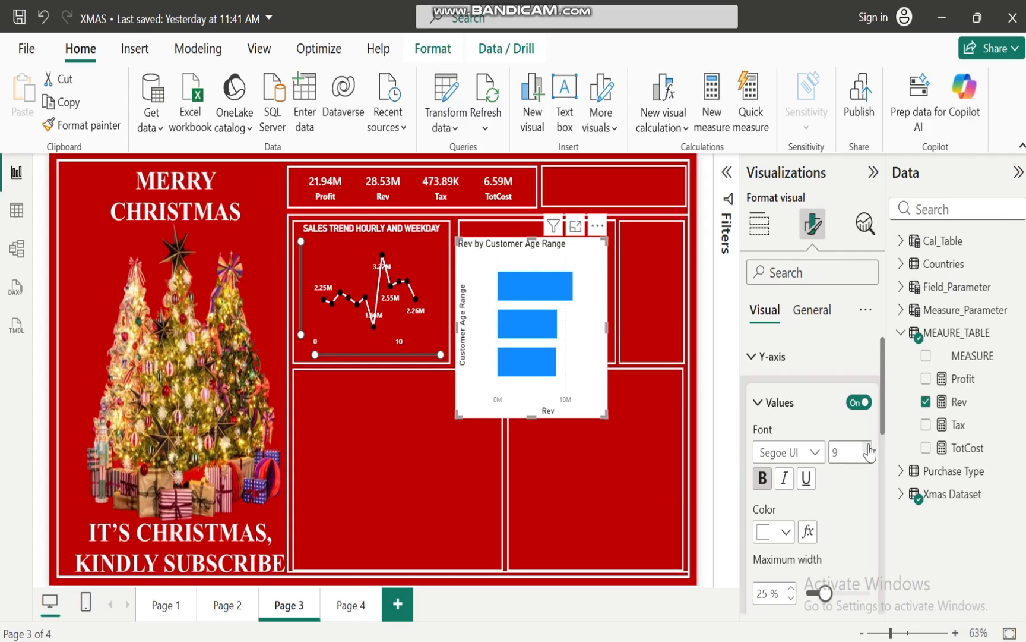
drag(883, 390, 883, 440)
click(853, 566)
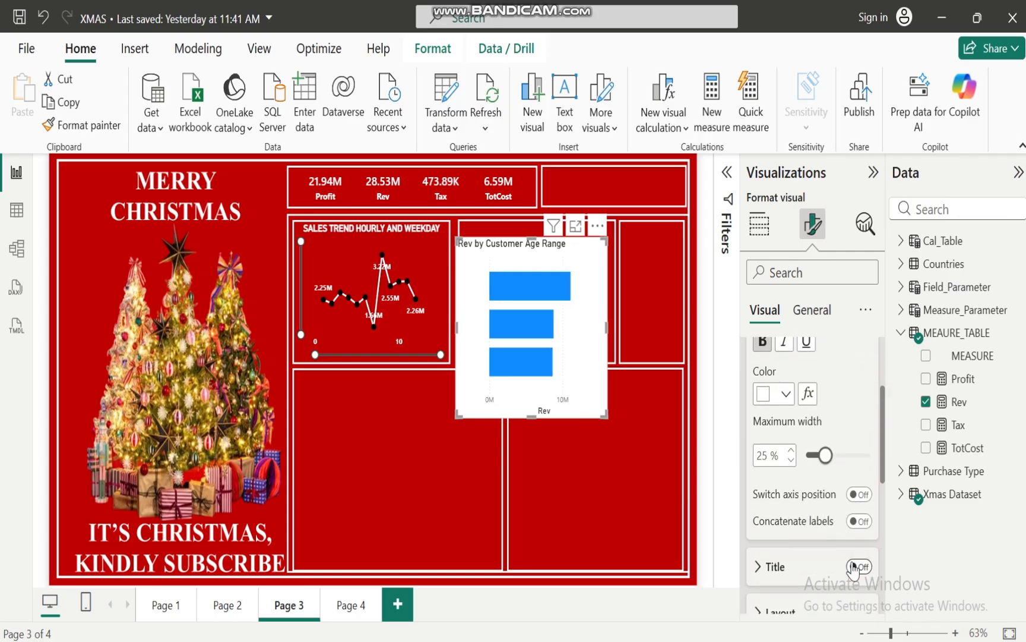
scroll(884, 463, up, 5)
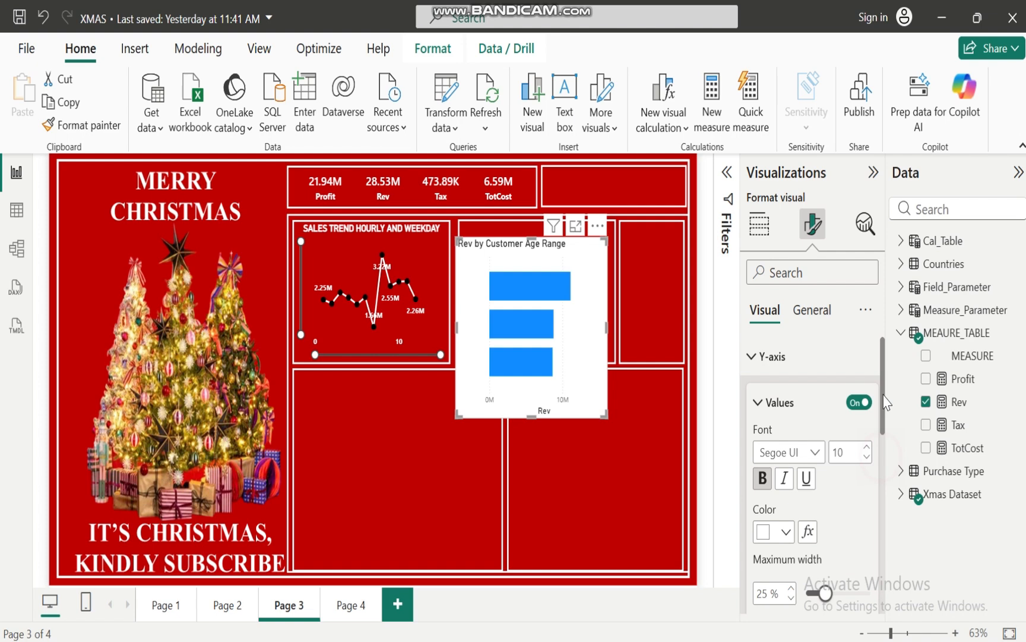
Turn off the title and the values of the bar chart's X-axis
click(753, 371)
click(756, 395)
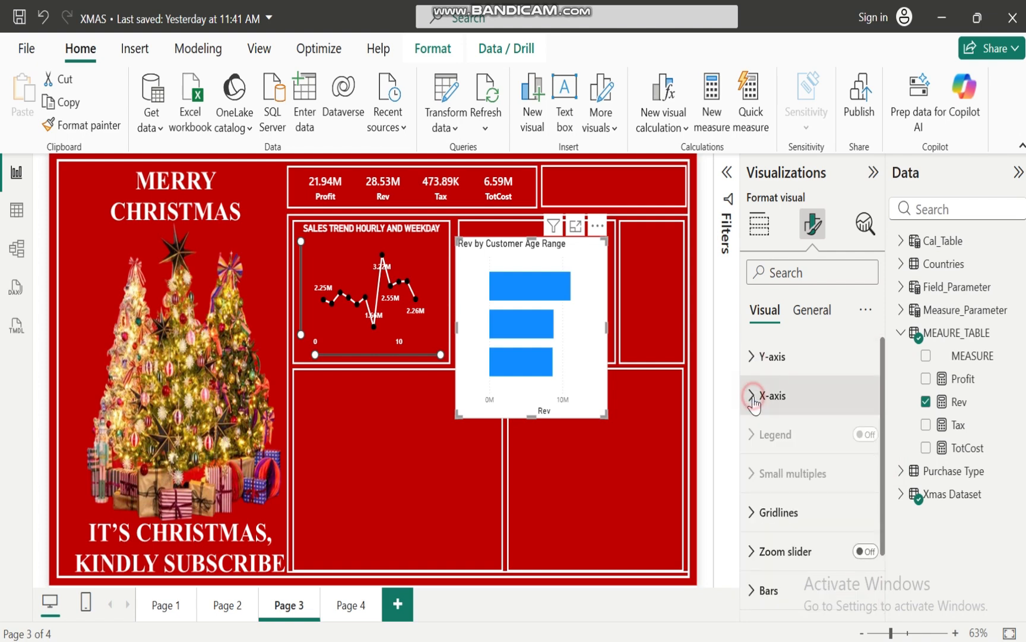
drag(881, 397, 895, 493)
click(858, 473)
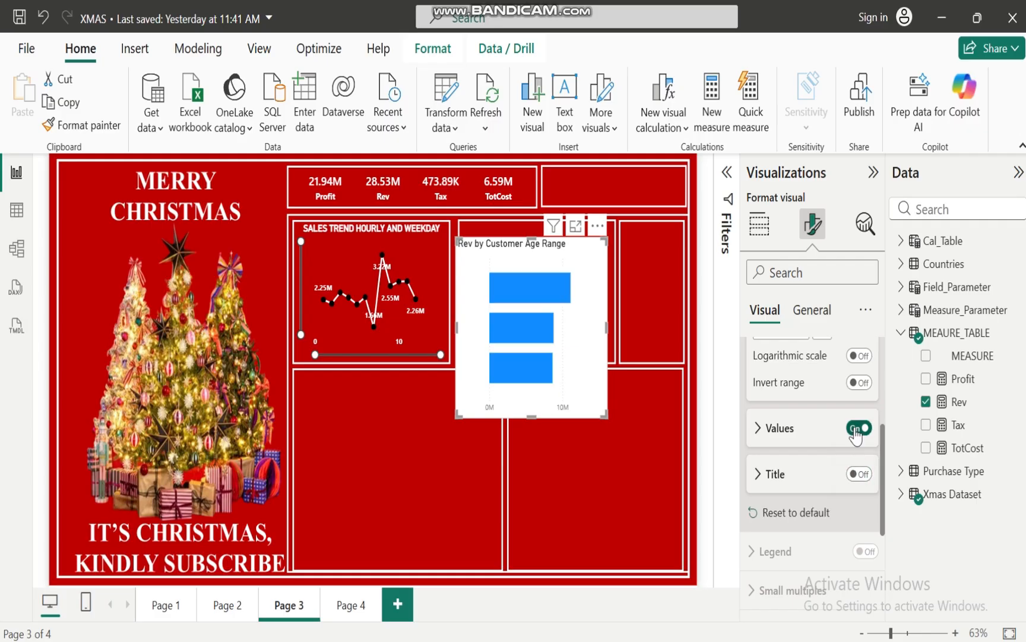
click(859, 427)
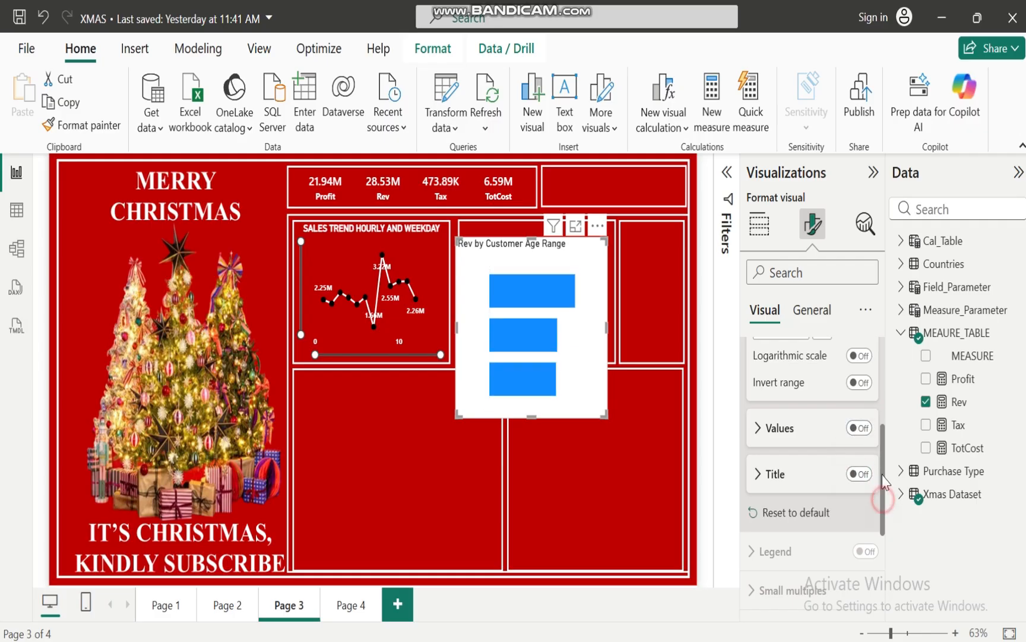
Turn on the zoom slider for the age range bar chart
drag(887, 508, 882, 410)
click(750, 396)
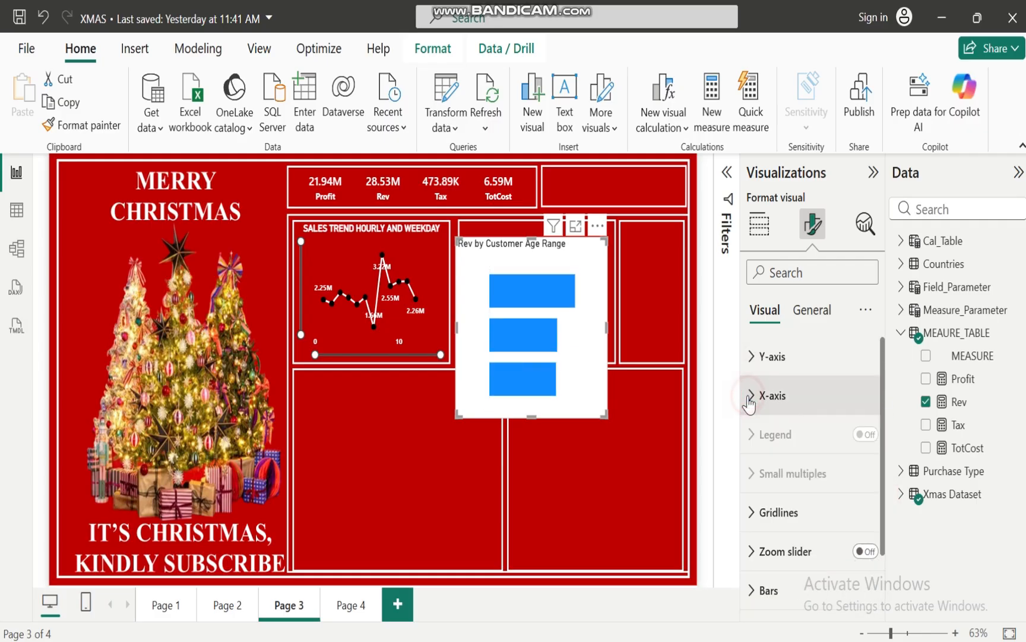
click(753, 513)
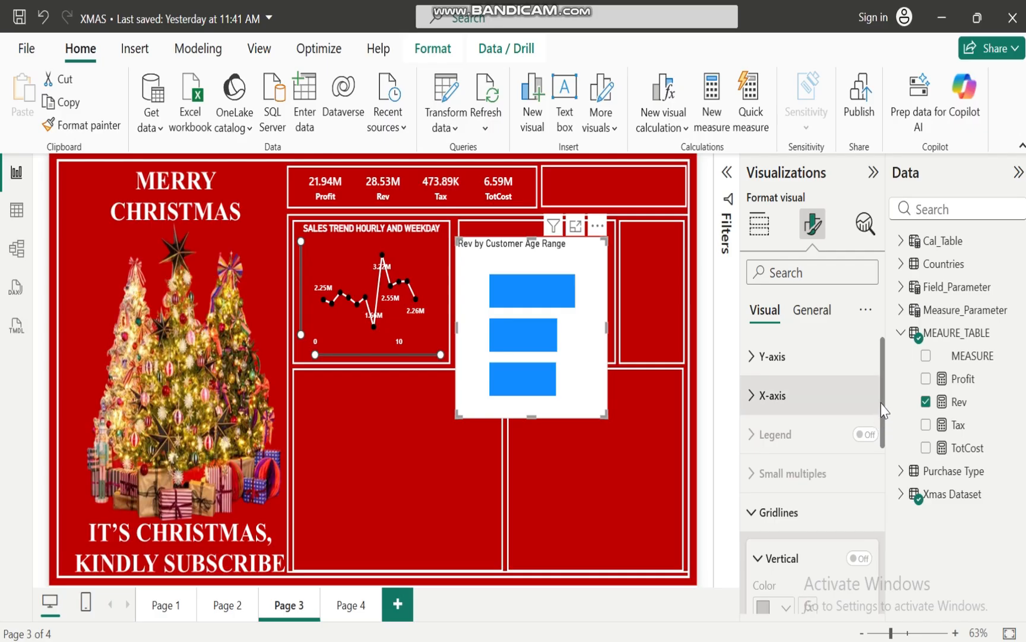
mouse_move(883, 404)
mouse_down()
mouse_move(905, 538)
mouse_move(893, 408)
mouse_up()
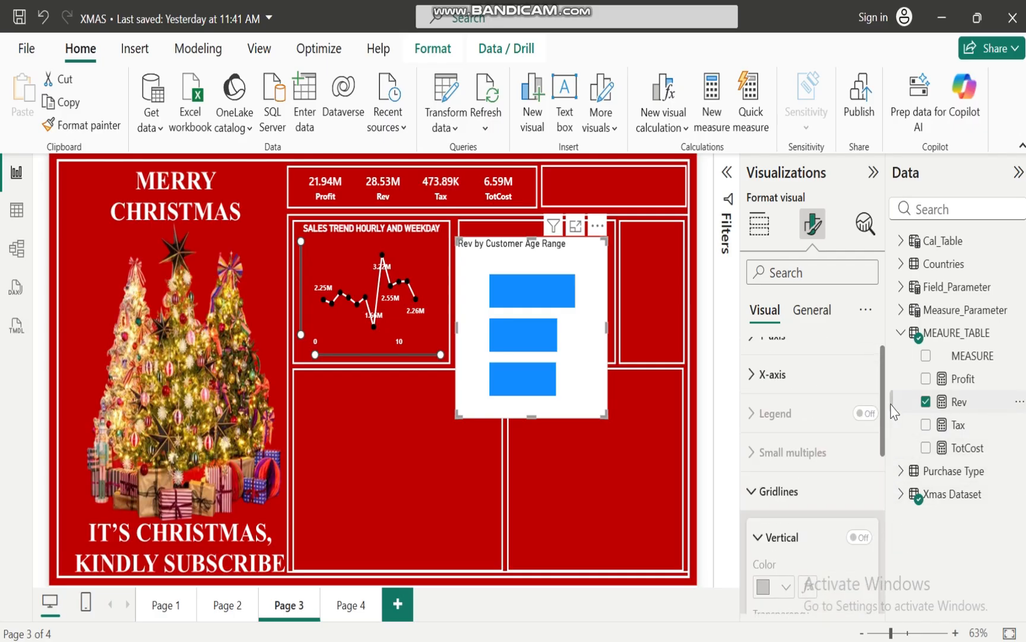
click(751, 490)
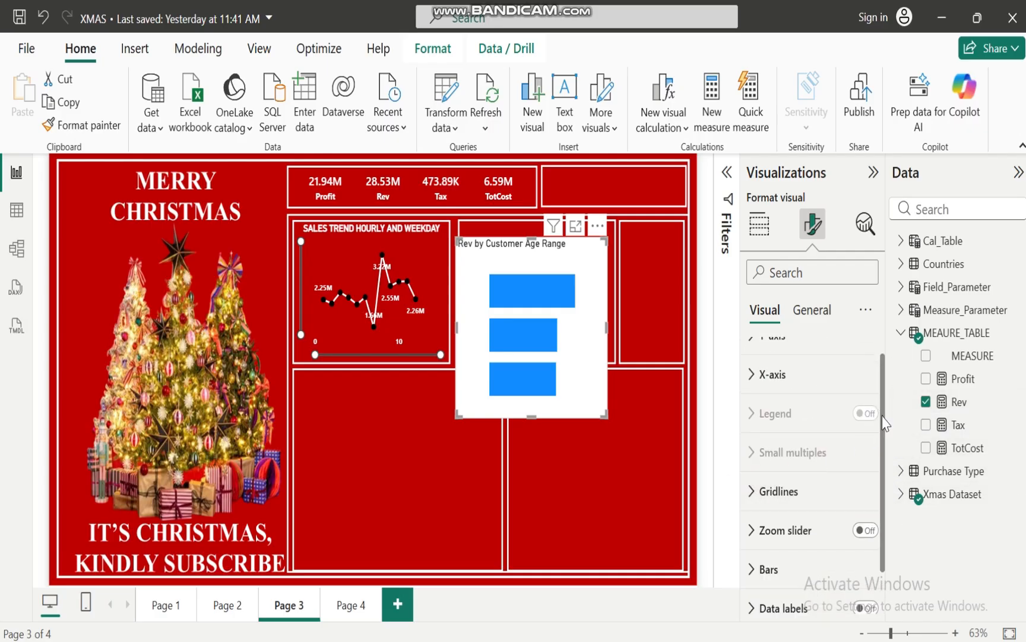
drag(882, 426, 882, 468)
click(866, 478)
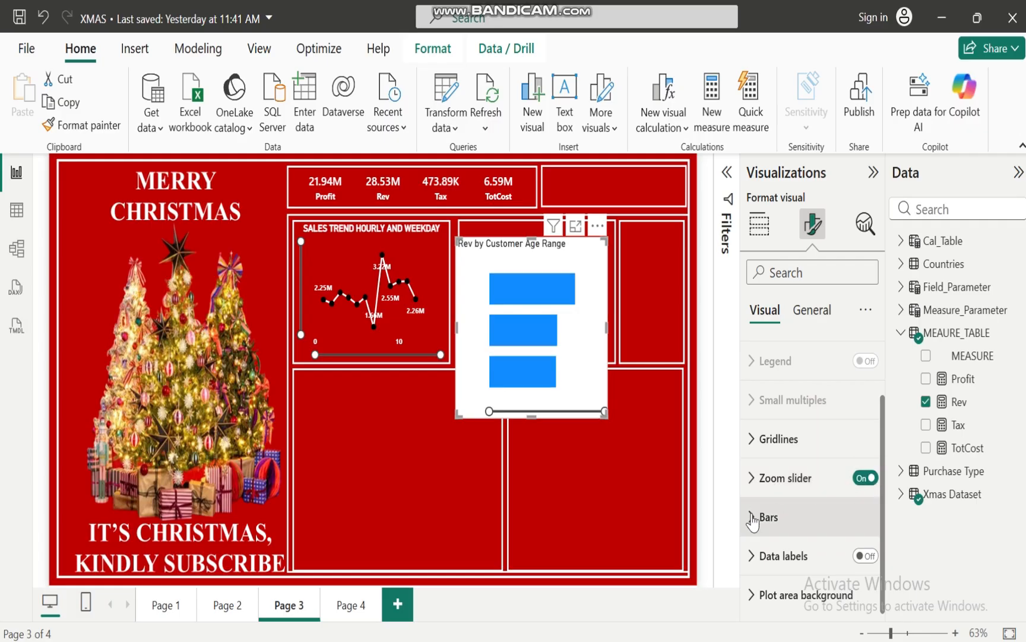
Set the fill color of all bars in the age range chart to white
click(752, 518)
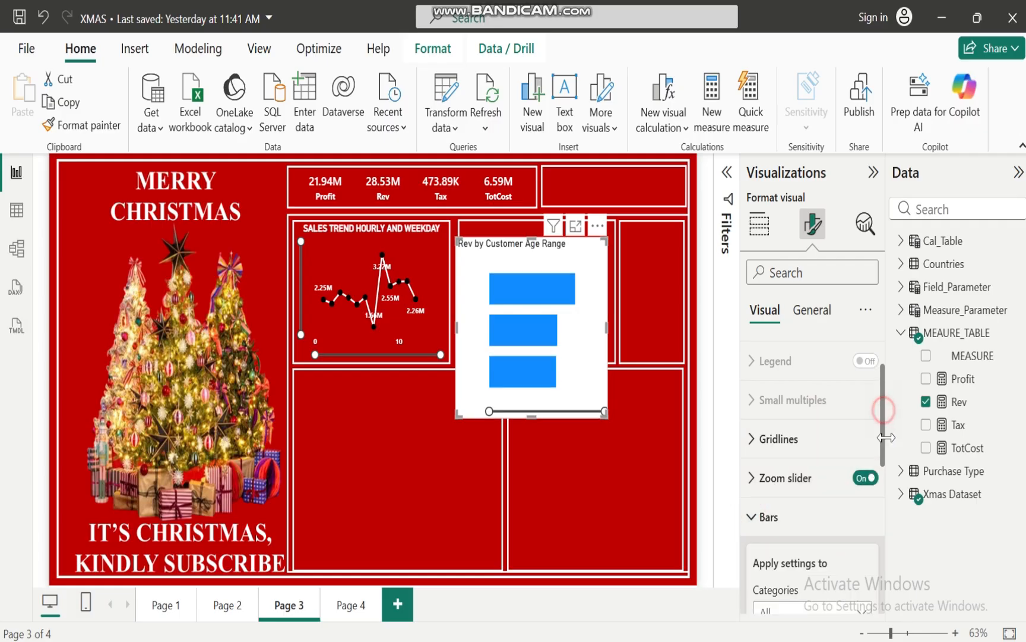
drag(882, 404, 893, 510)
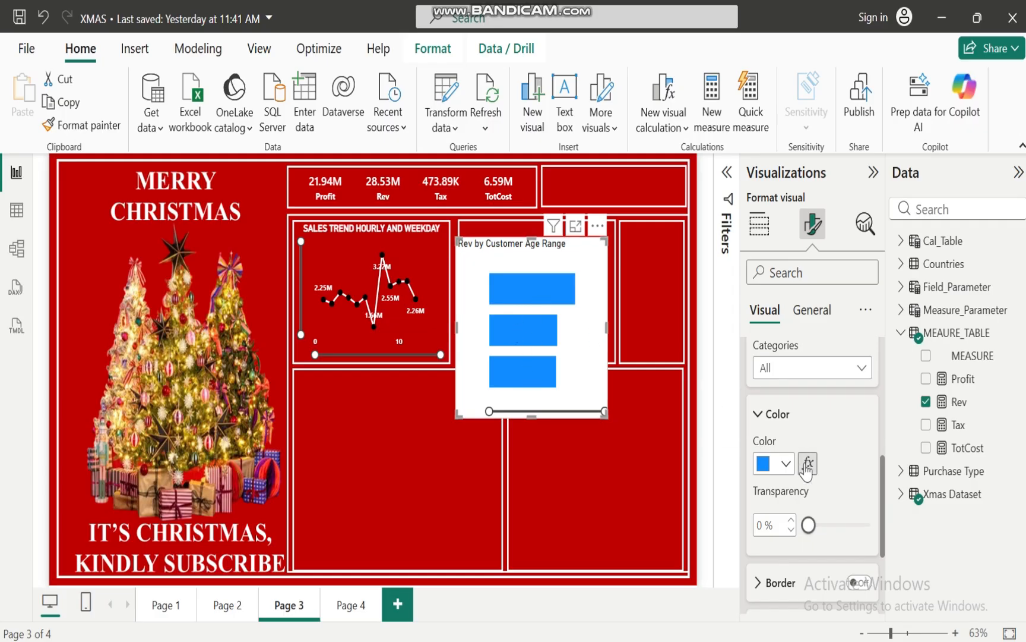
click(786, 463)
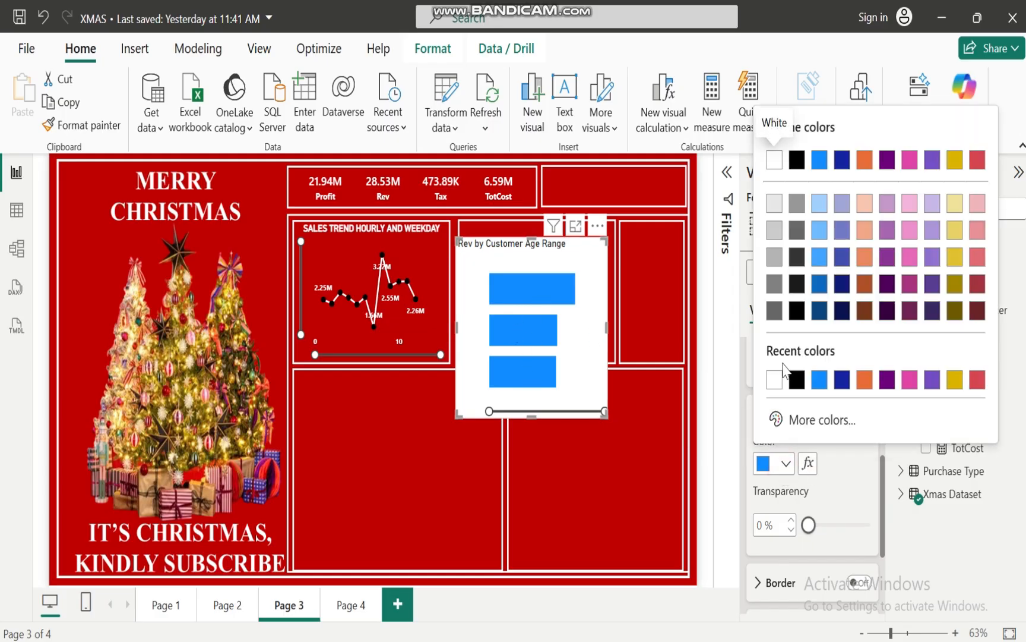
click(774, 380)
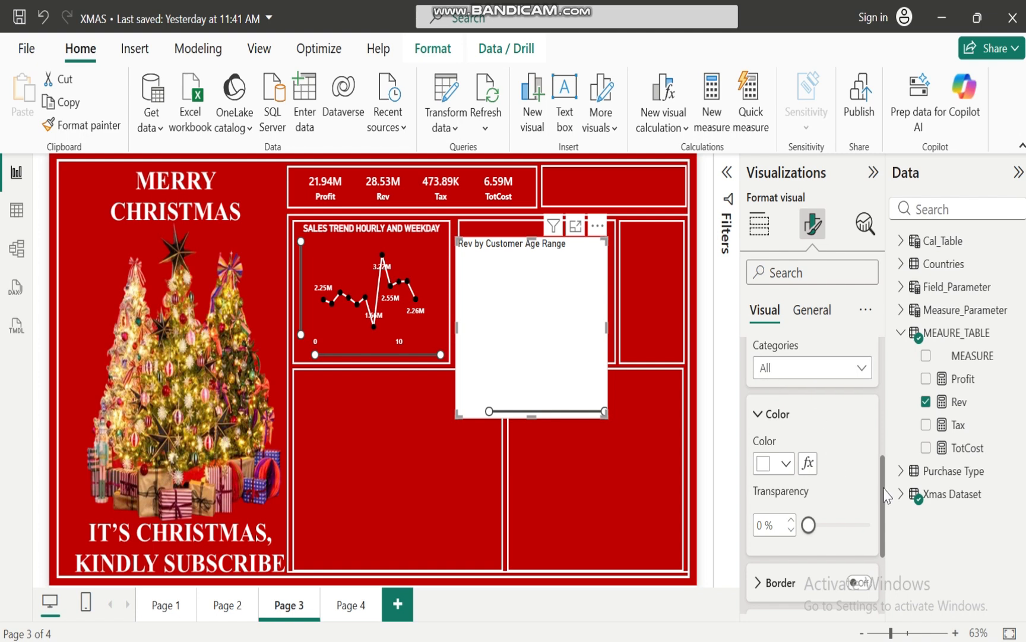
drag(883, 488, 875, 401)
scroll(875, 400, down, 2)
click(760, 465)
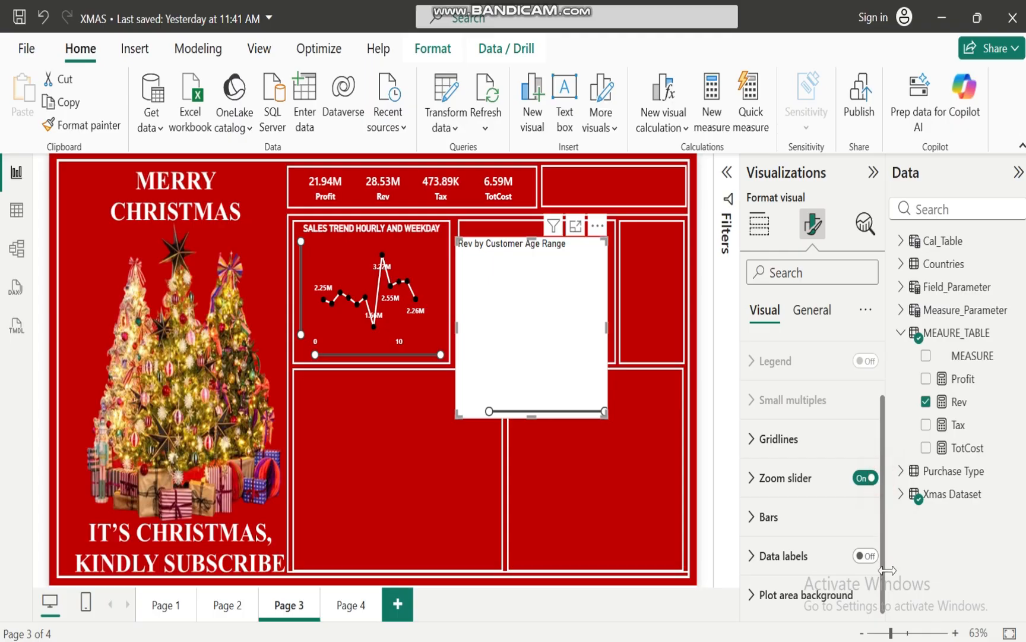
Turn on the bar chart's data labels and make their values bold, white and size 10
click(867, 556)
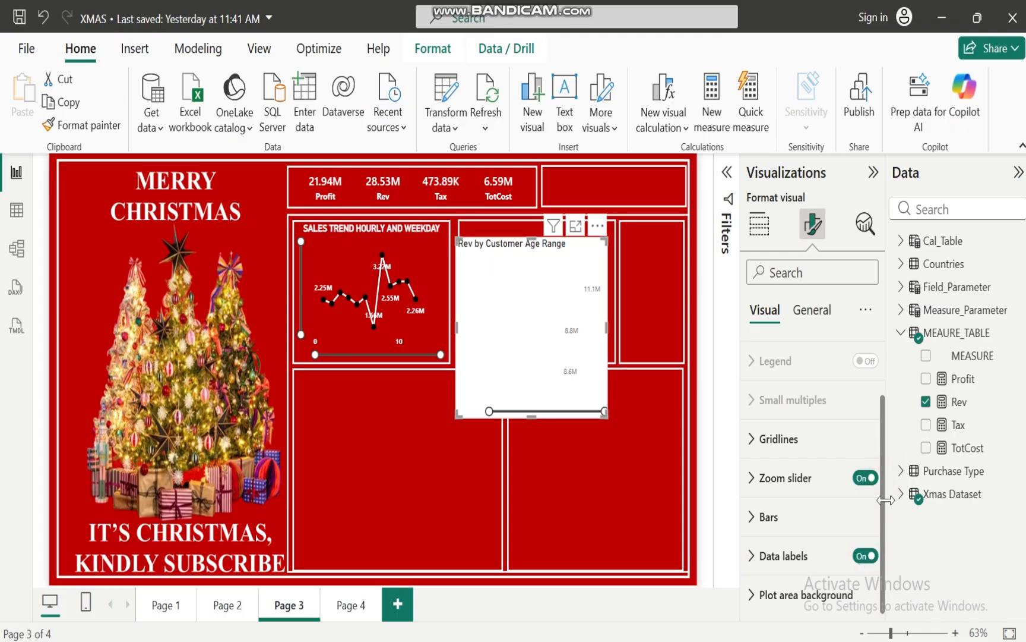
click(751, 556)
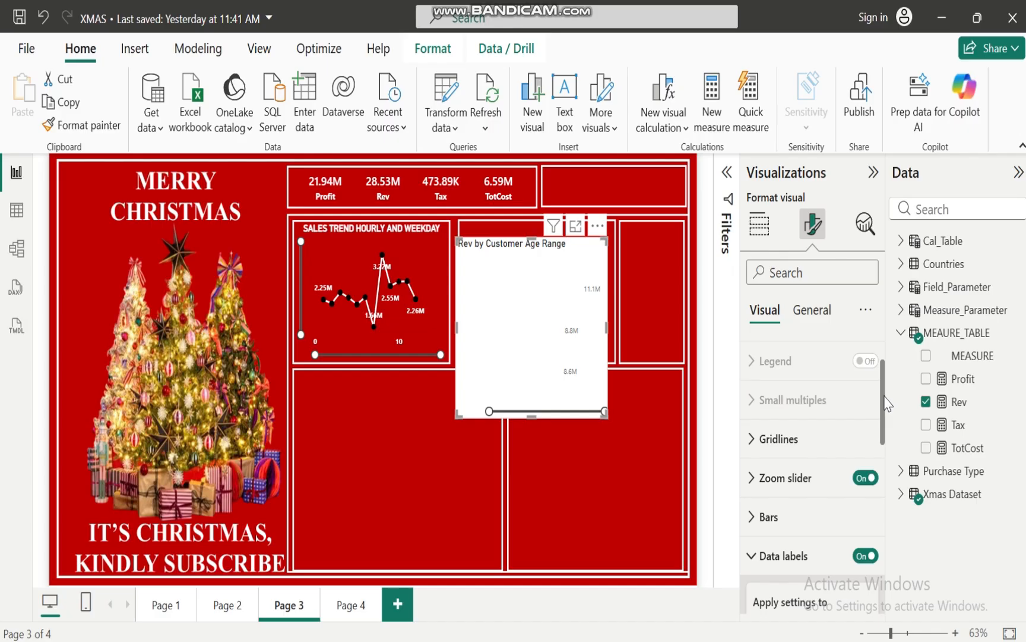
drag(887, 403, 885, 538)
click(759, 494)
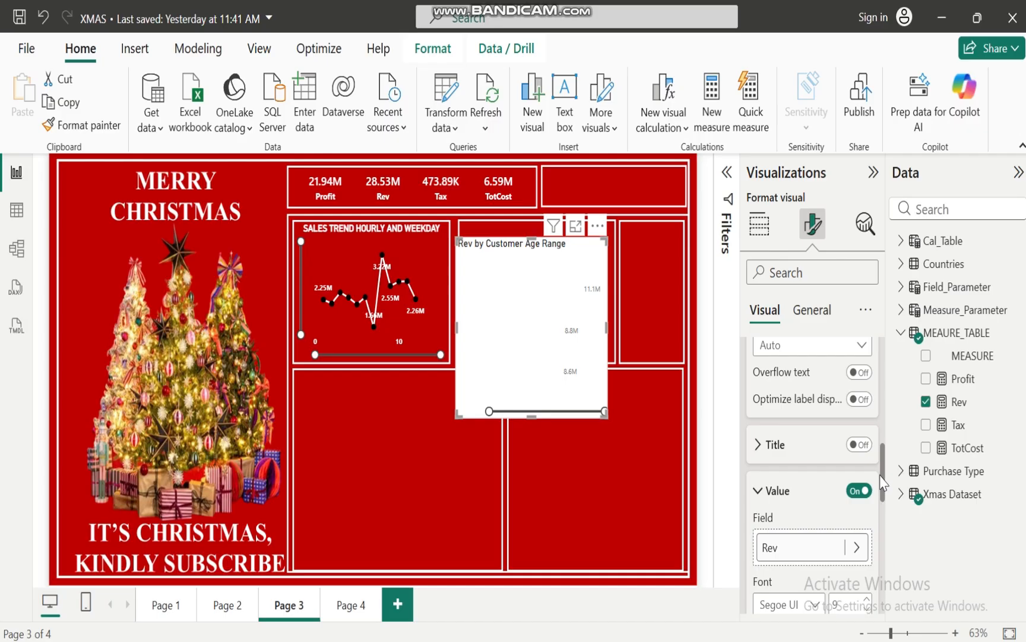
drag(883, 488, 885, 548)
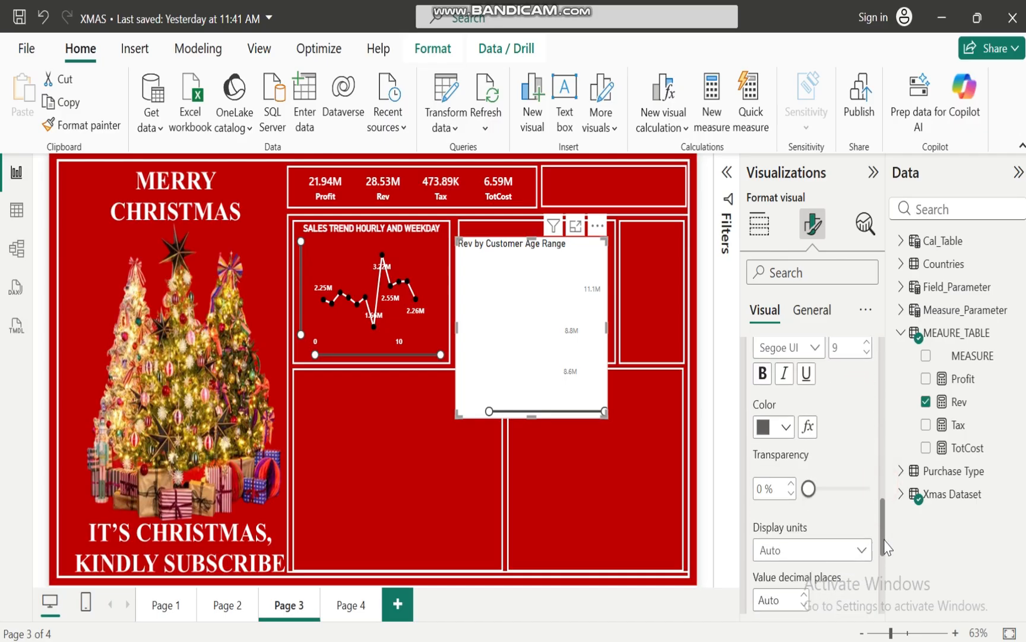
click(763, 373)
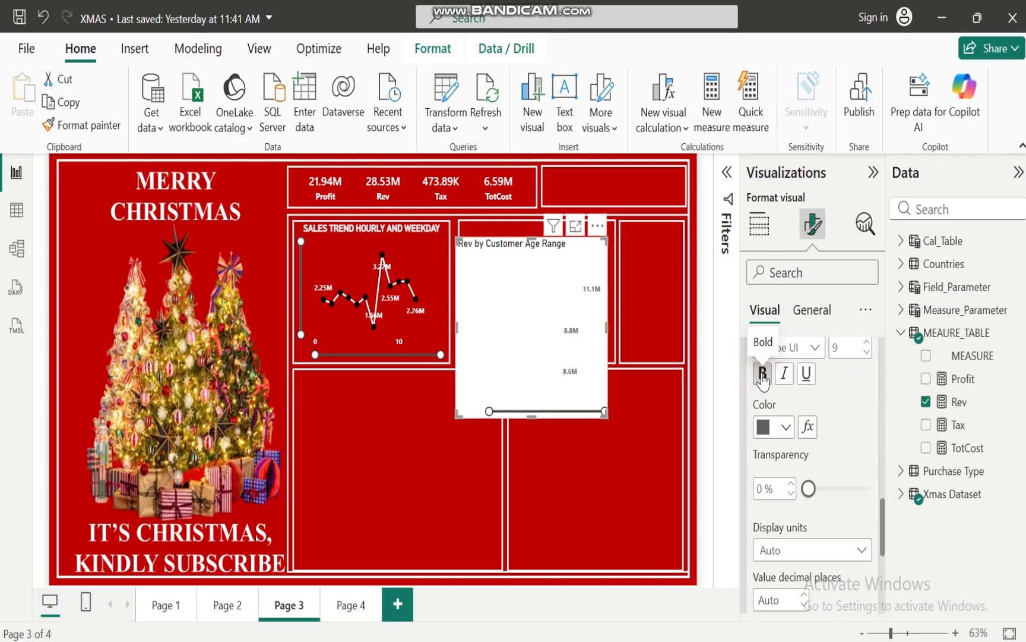
click(785, 427)
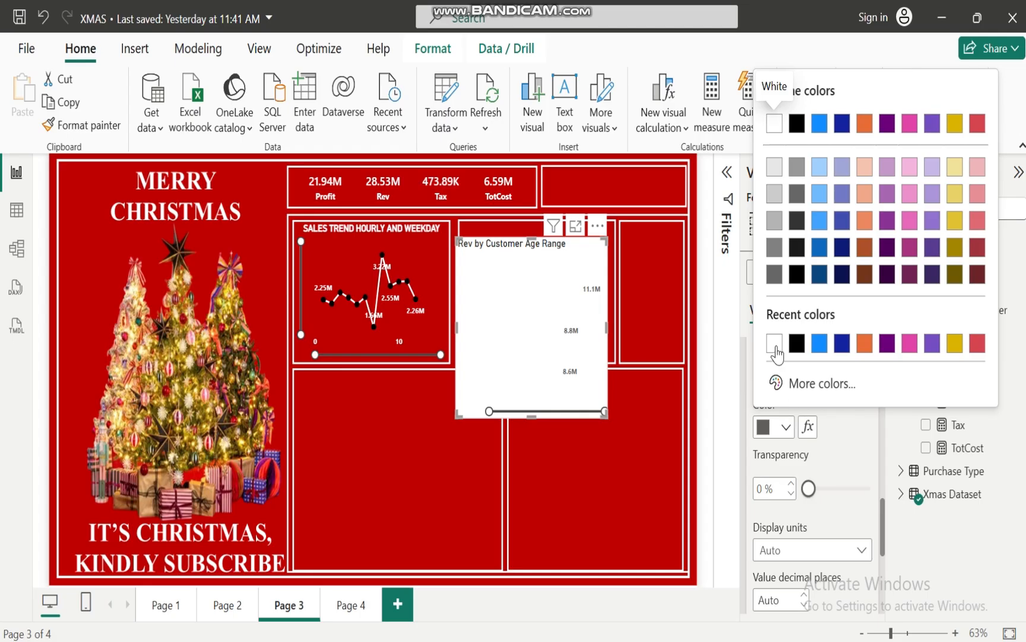
click(774, 349)
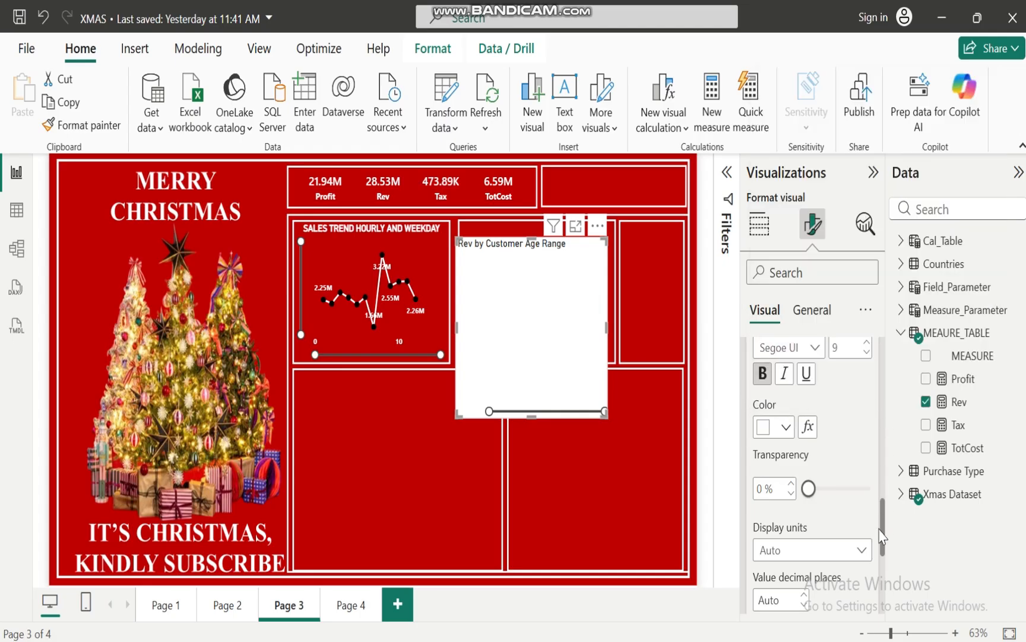
scroll(873, 528, up, 4)
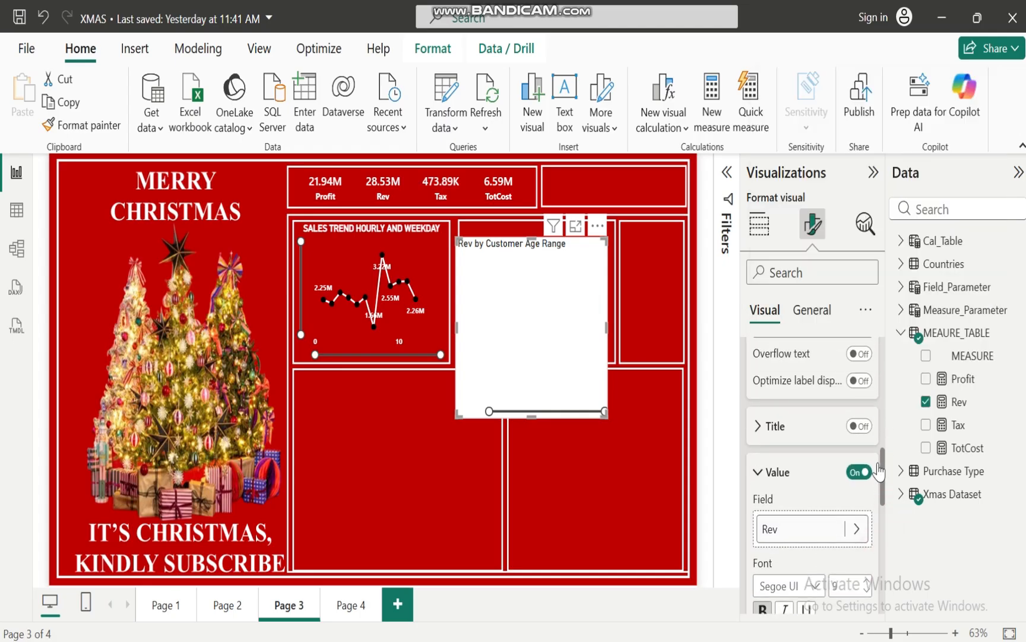
click(868, 579)
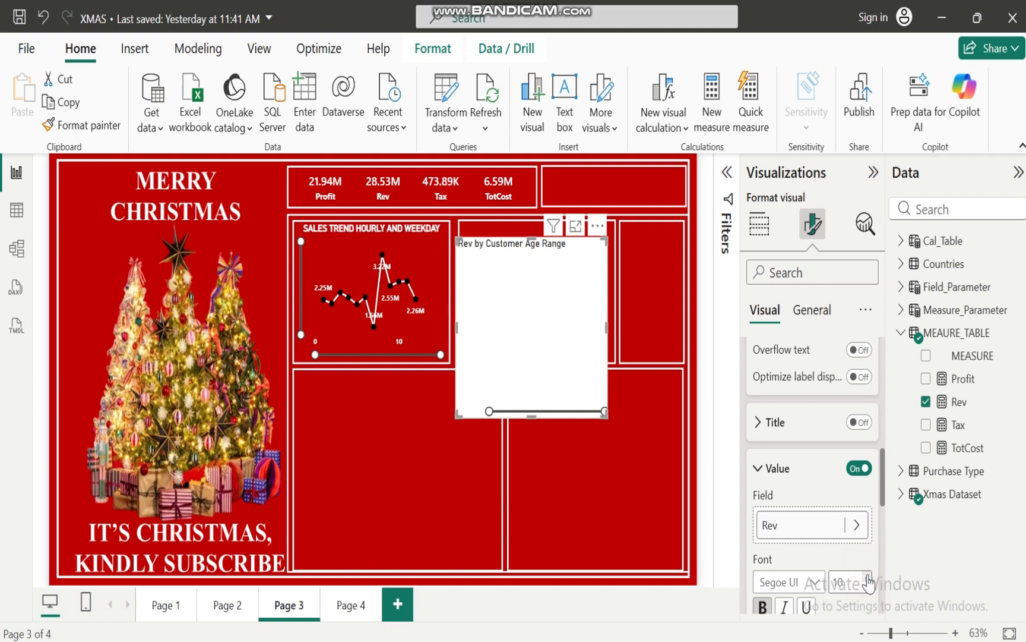
drag(884, 474, 885, 397)
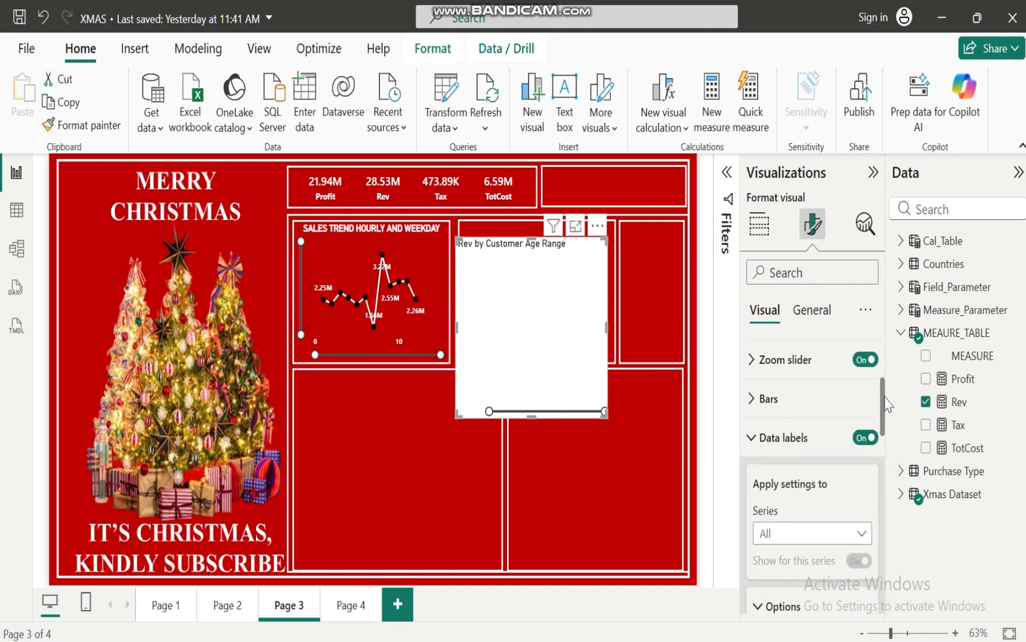
click(750, 437)
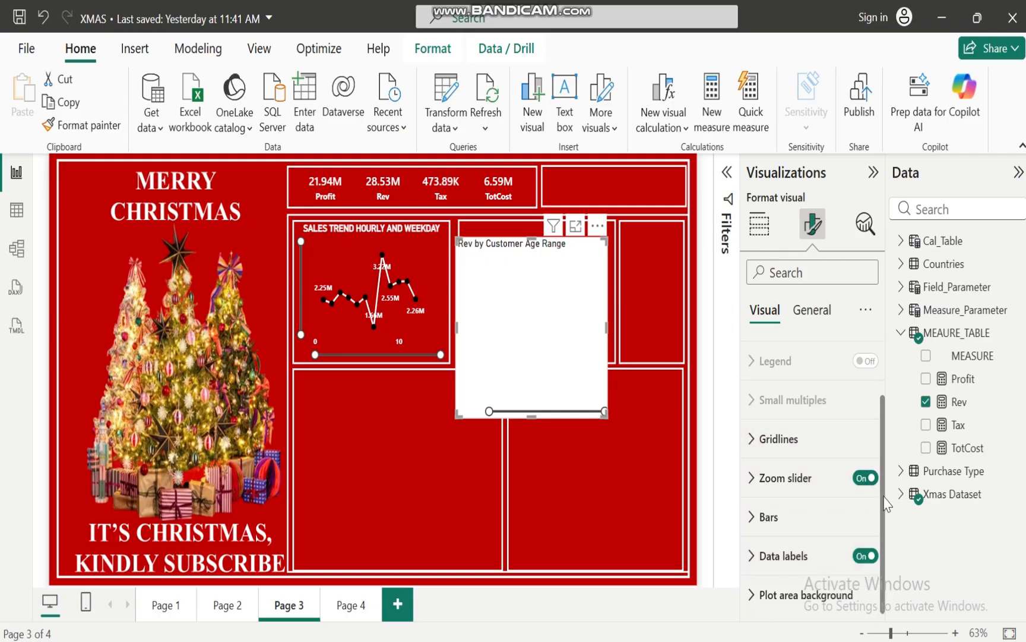
Format the bar chart's title as bold, white, size 13 and horizontally centered
drag(884, 496, 873, 359)
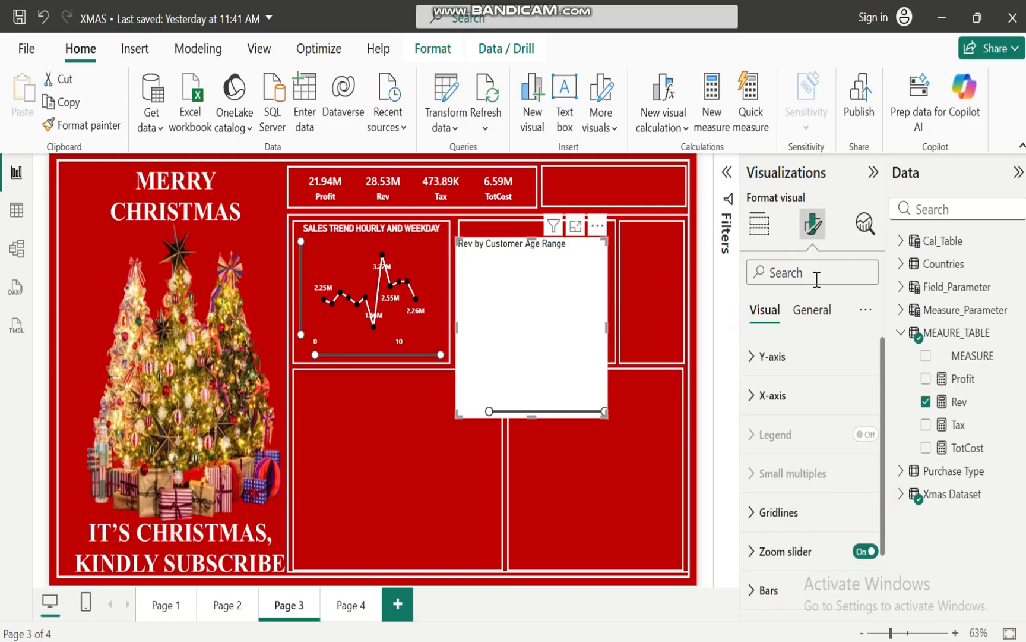
click(813, 315)
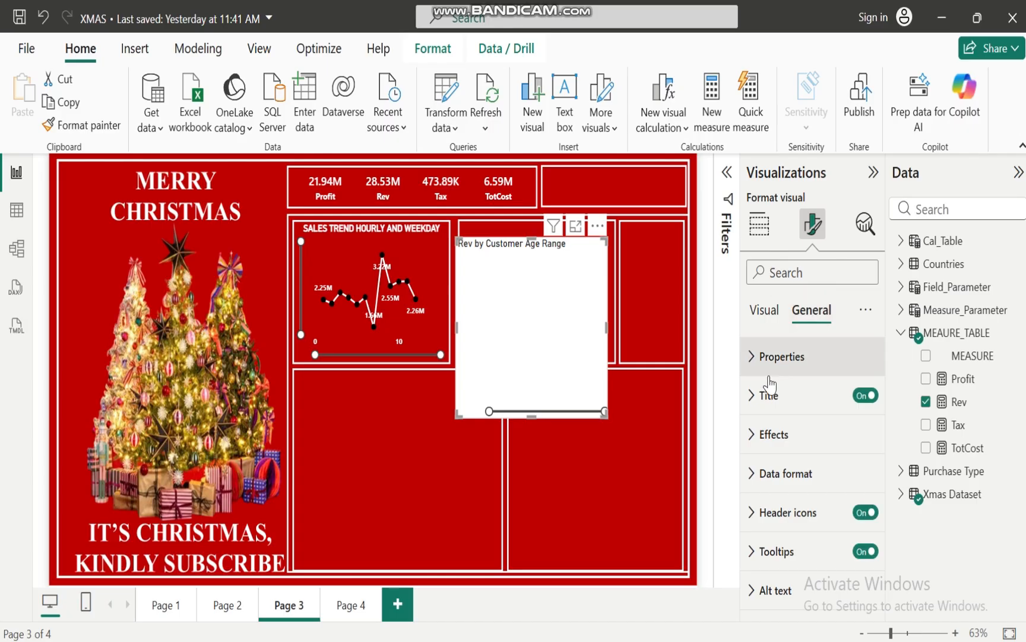
click(749, 396)
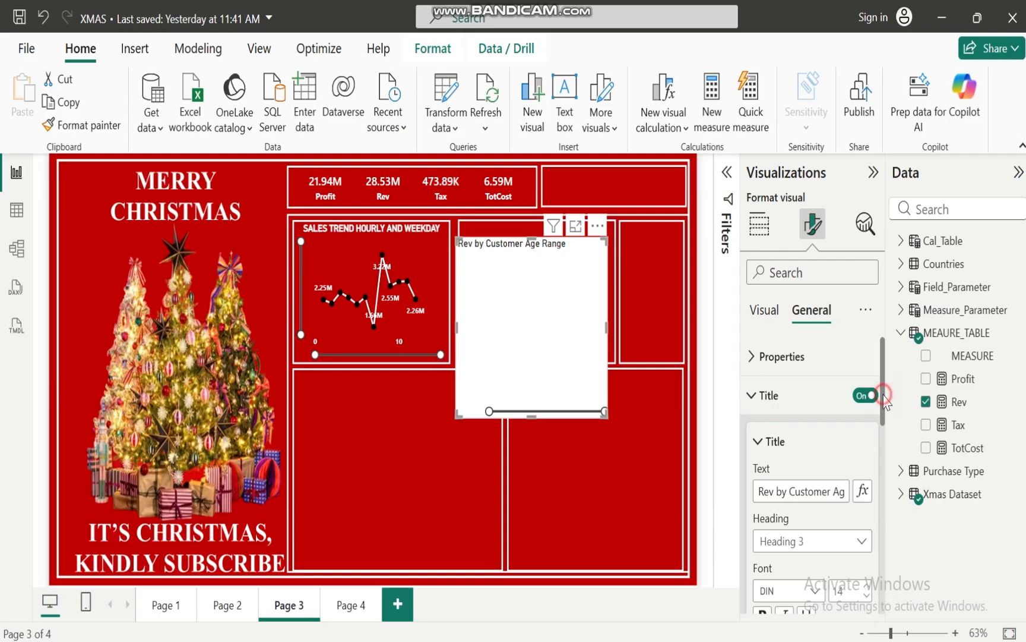
drag(884, 399, 886, 455)
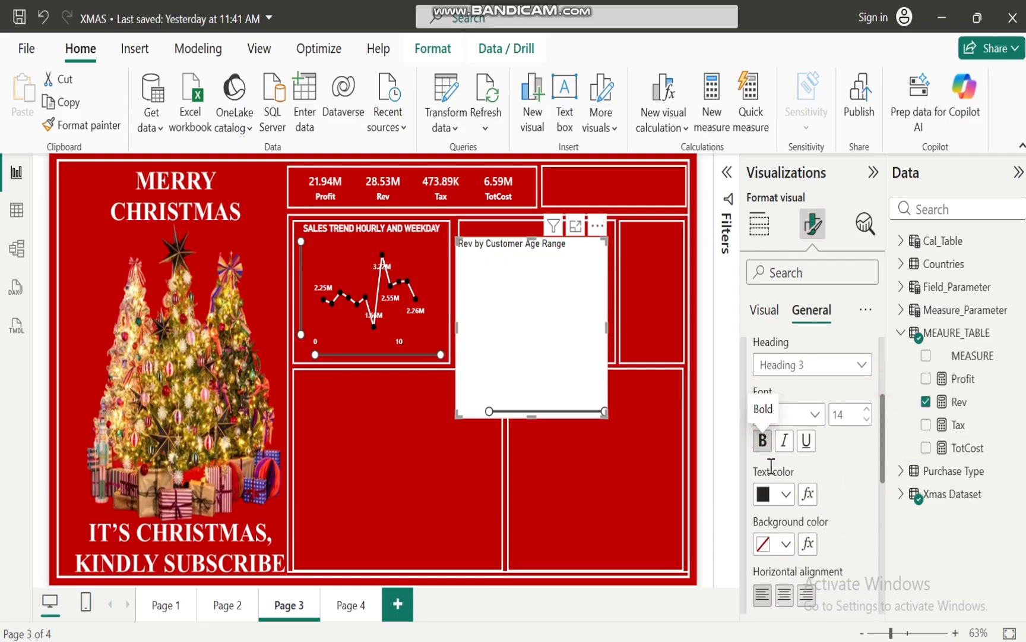
click(786, 493)
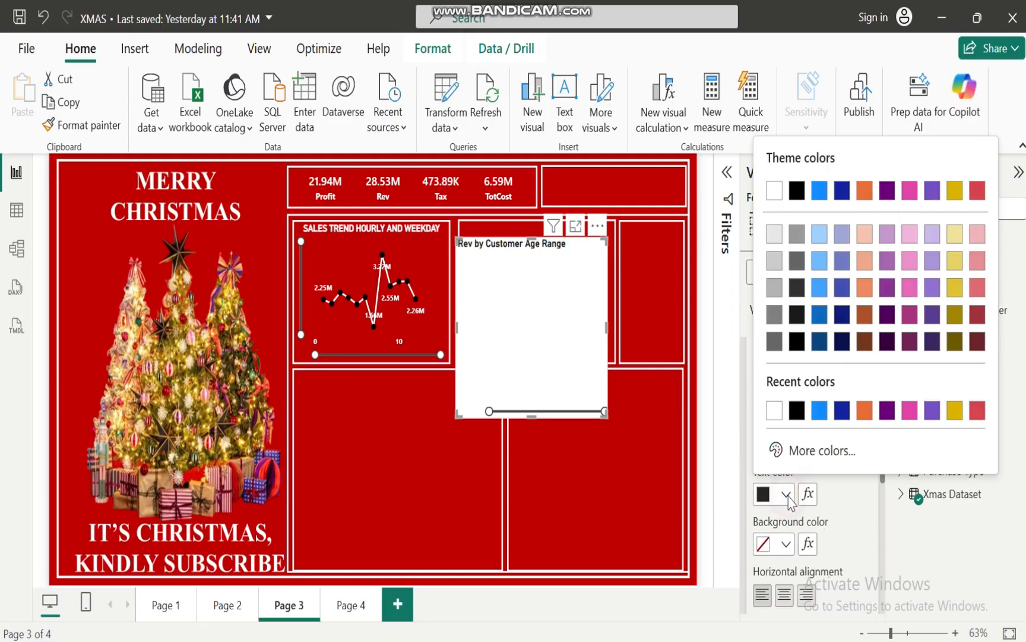
click(773, 410)
click(867, 421)
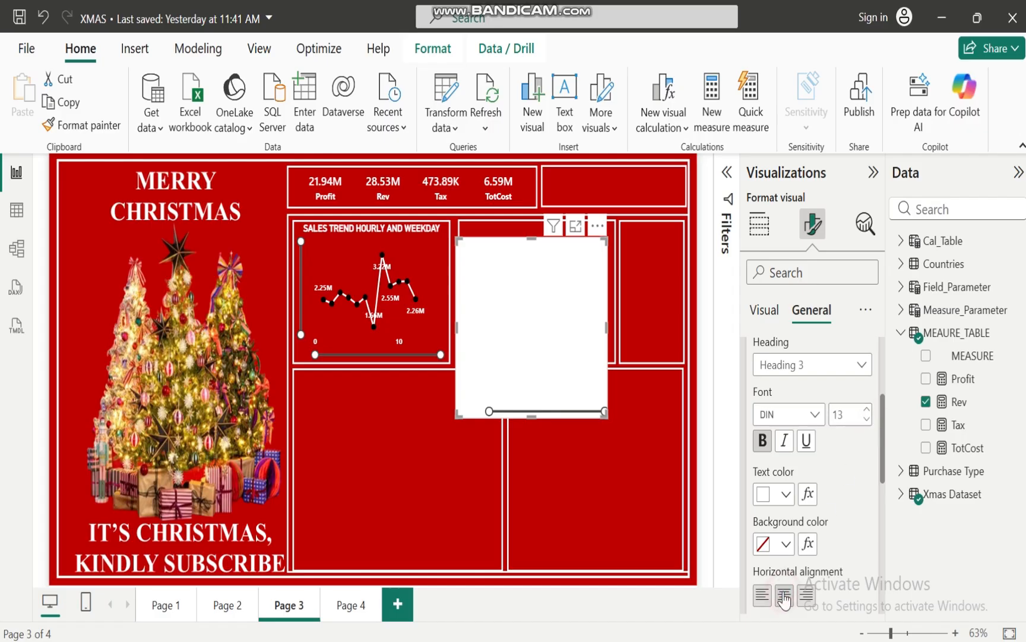
drag(884, 462, 879, 416)
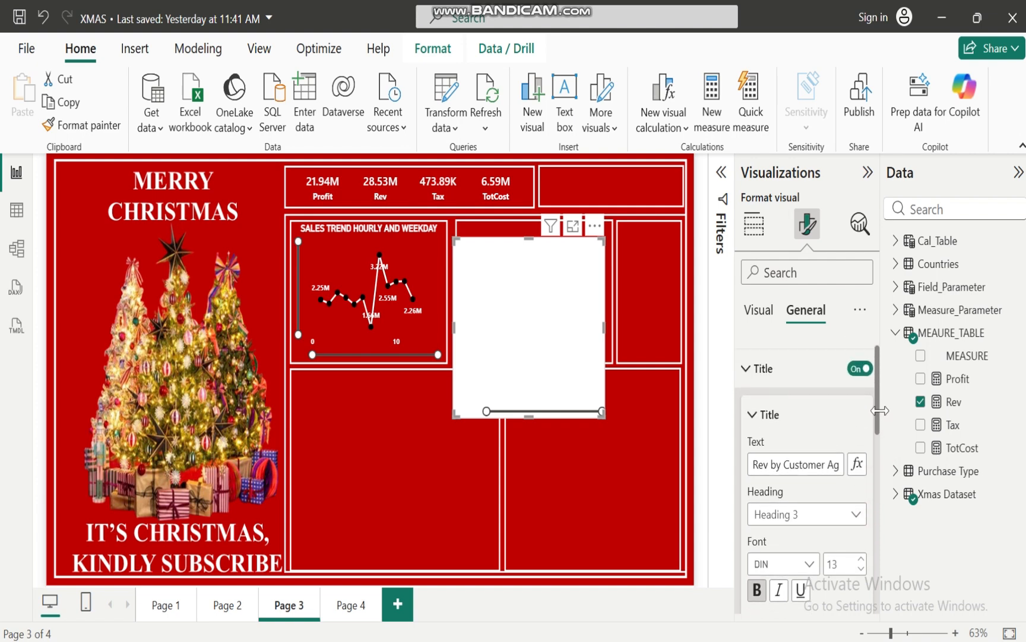
click(745, 373)
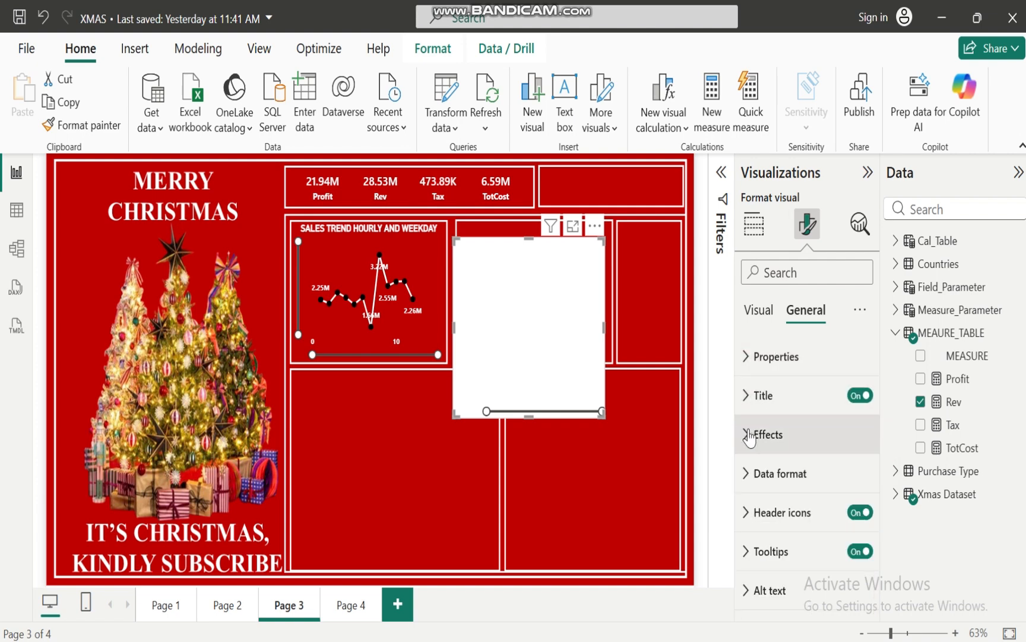
Turn off the bar chart's background and fit the chart inside the frame beside the line chart
click(751, 432)
click(854, 482)
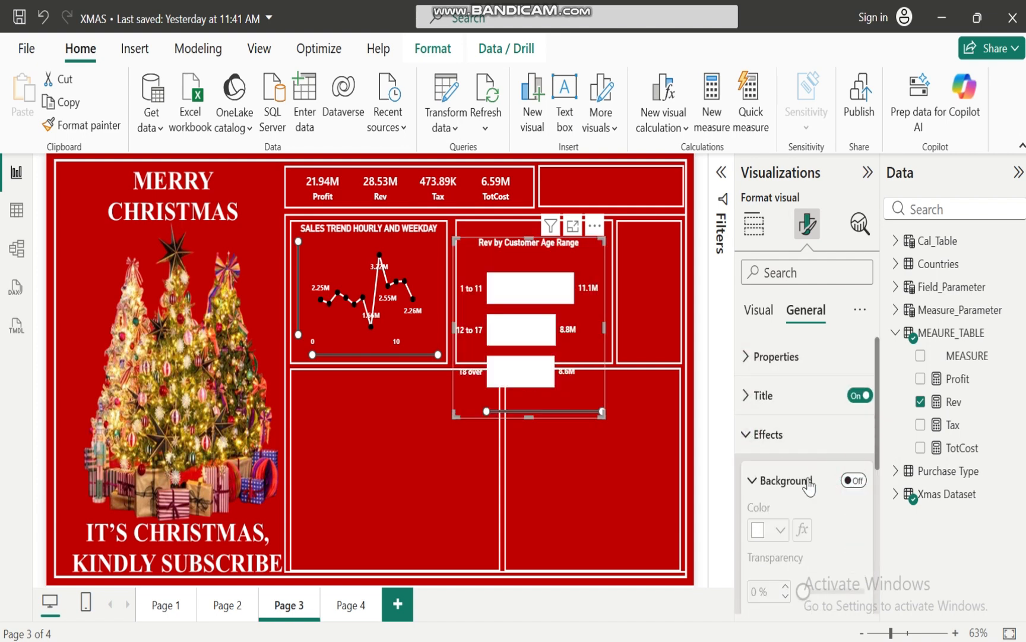
drag(528, 414, 535, 356)
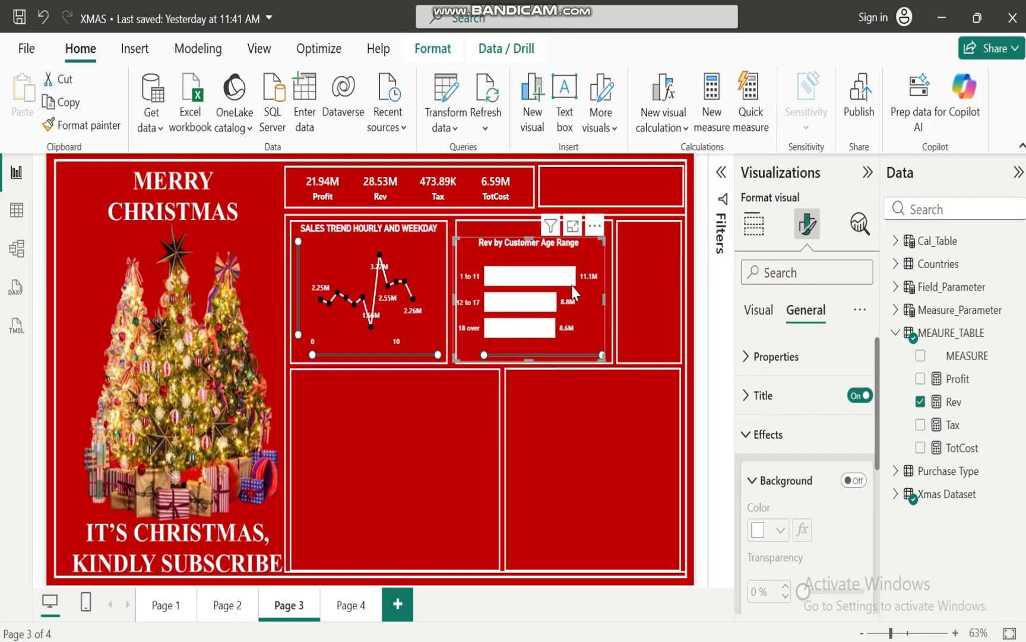
drag(572, 285, 577, 274)
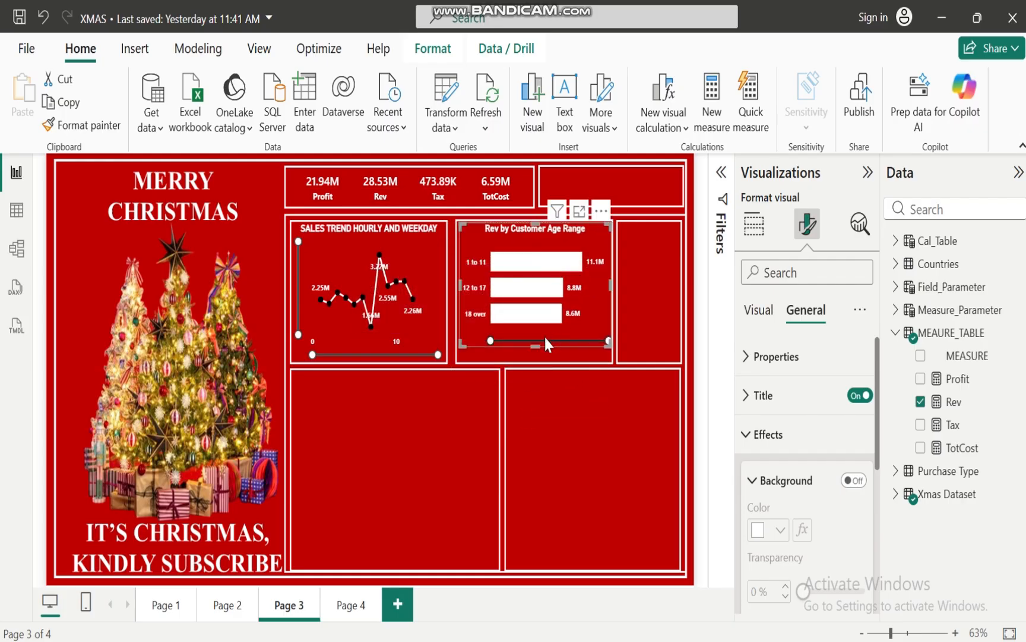
drag(537, 347, 537, 359)
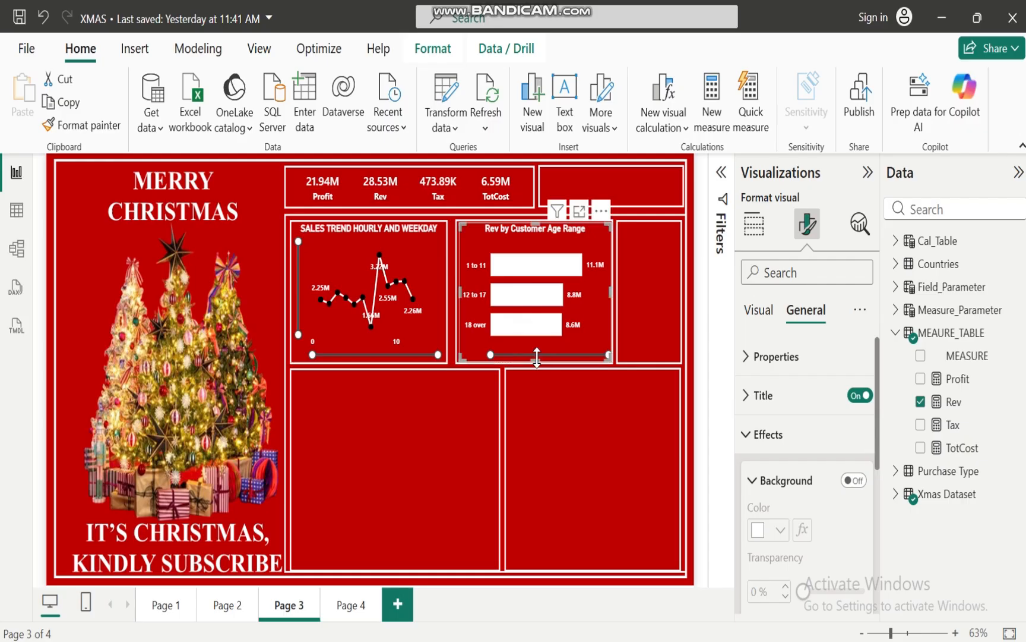
click(543, 430)
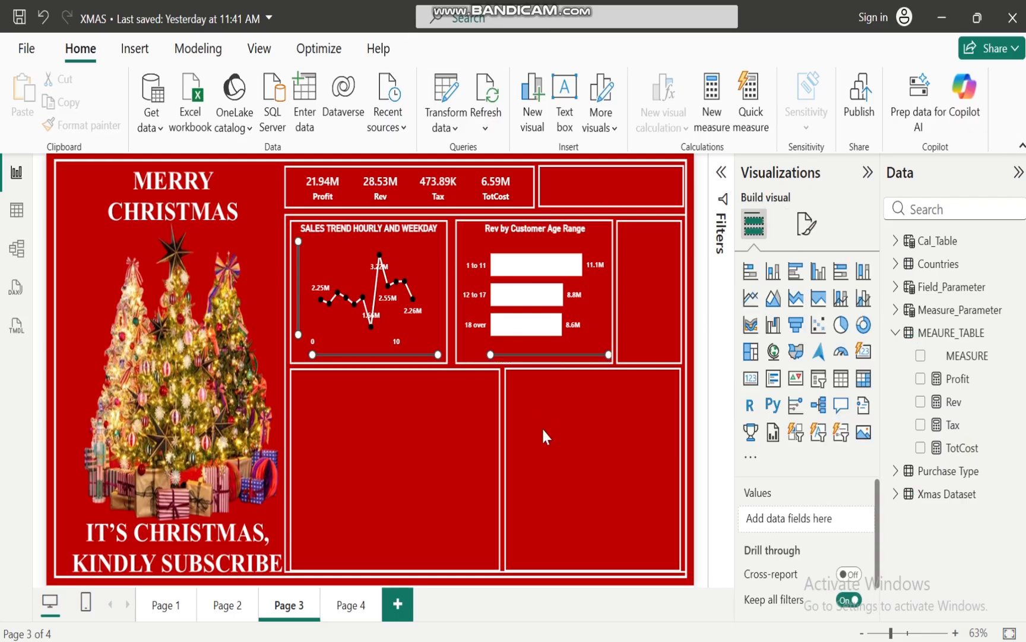
Review the business objectives in the XMAS BUSINESS CASE ANALYSIS presentation, especially the gender spending question, and return to the XMAS report in Power BI
mouse_move(640, 639)
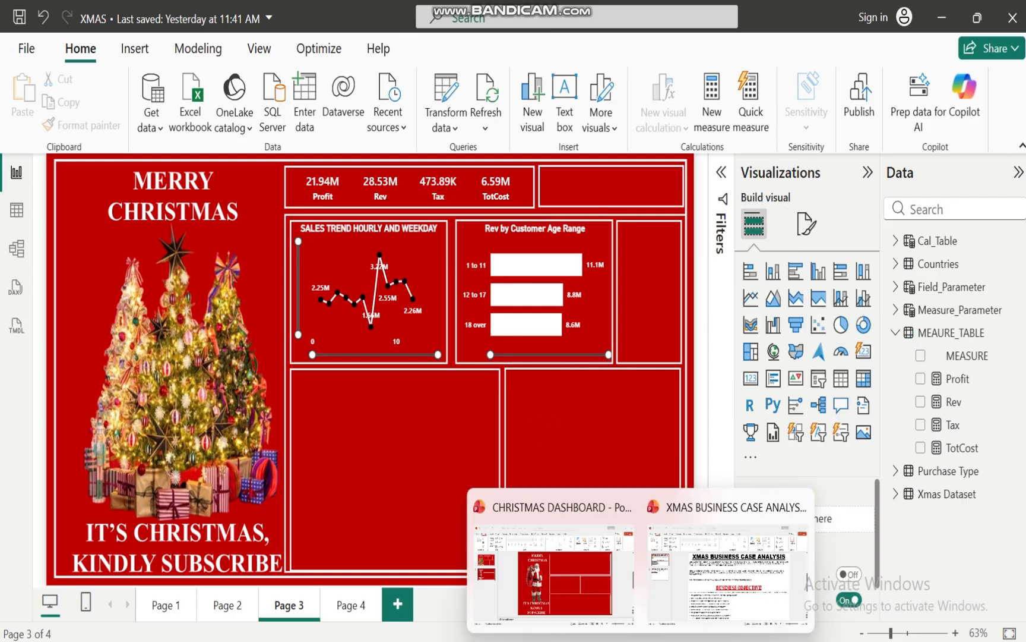
click(707, 596)
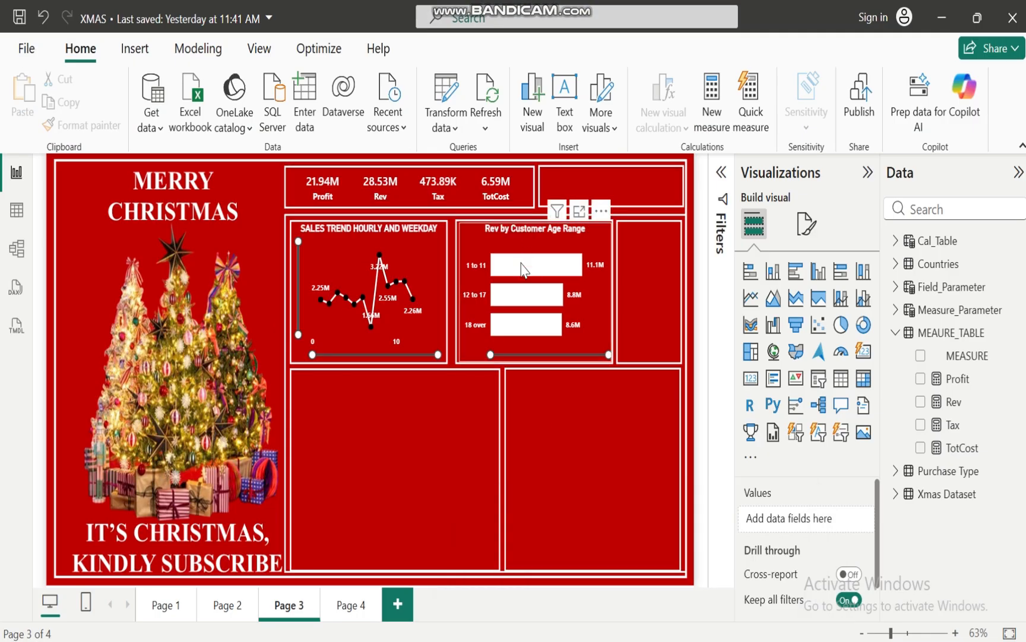
mouse_move(523, 270)
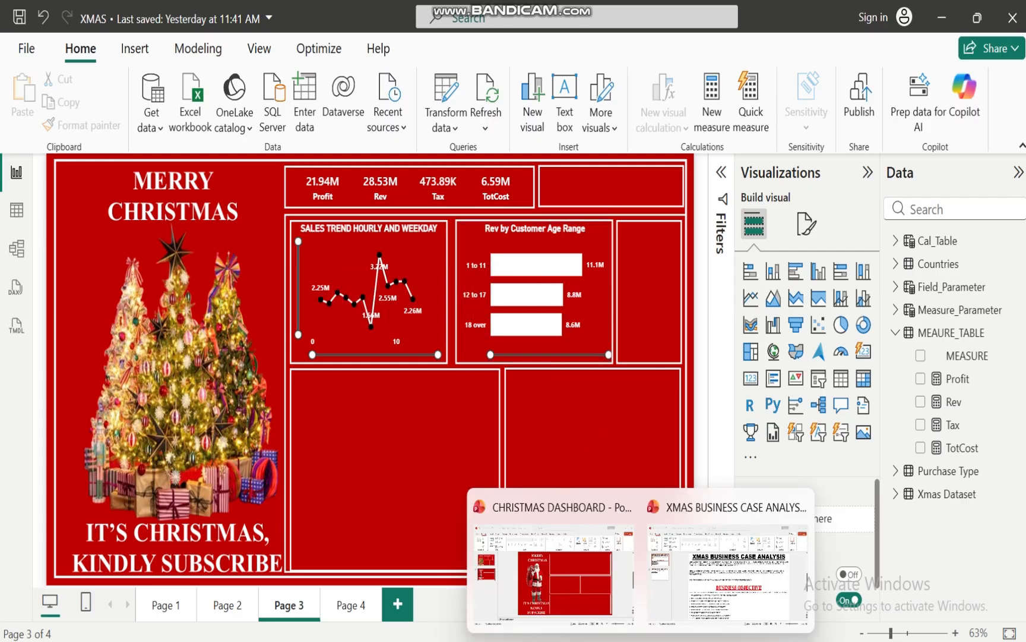
mouse_move(720, 592)
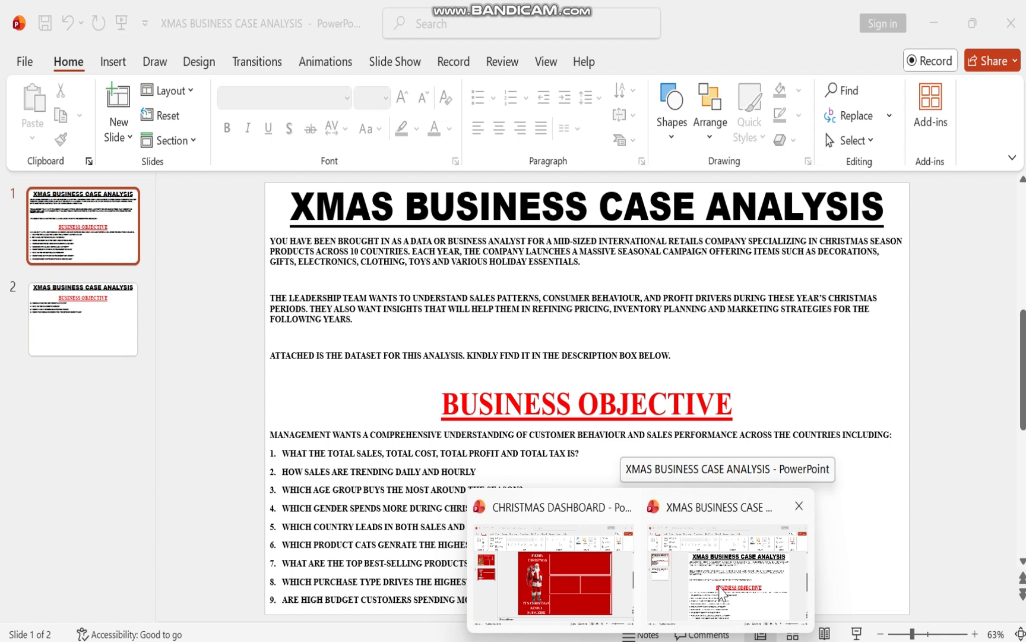
click(720, 587)
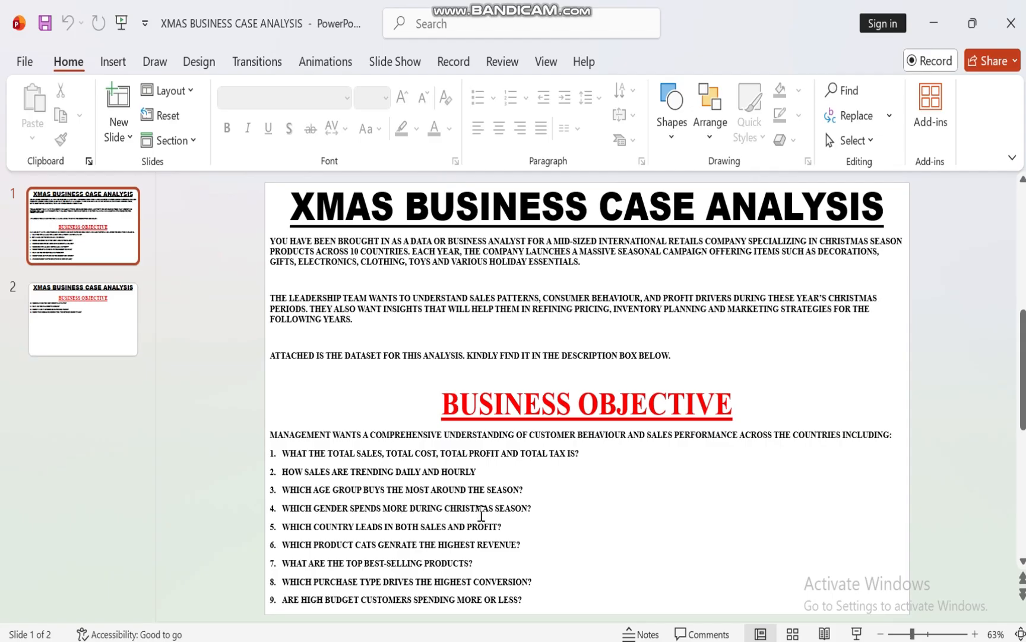
mouse_move(606, 639)
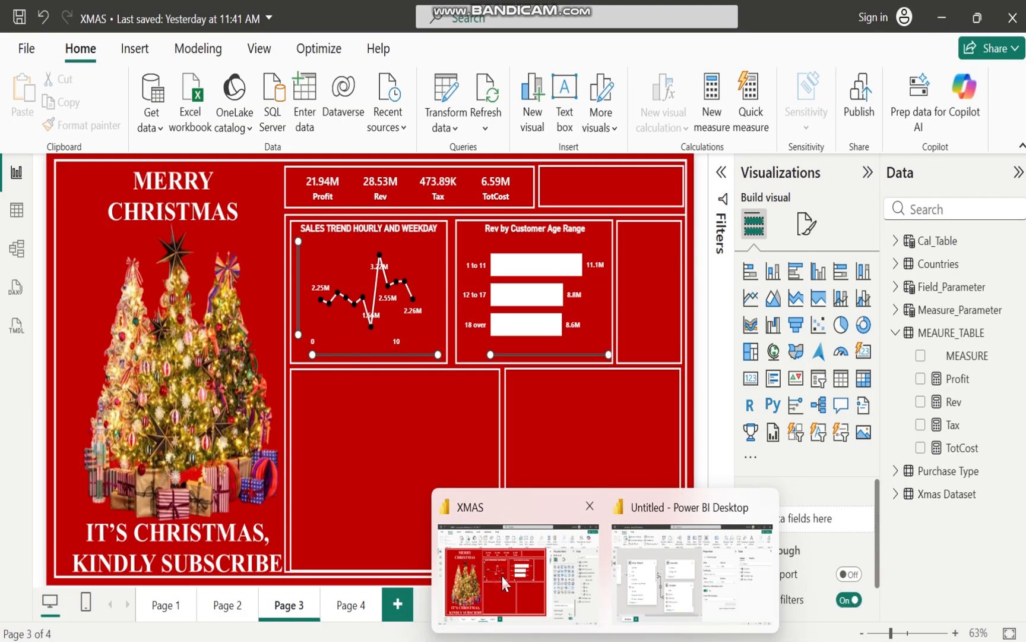
click(502, 577)
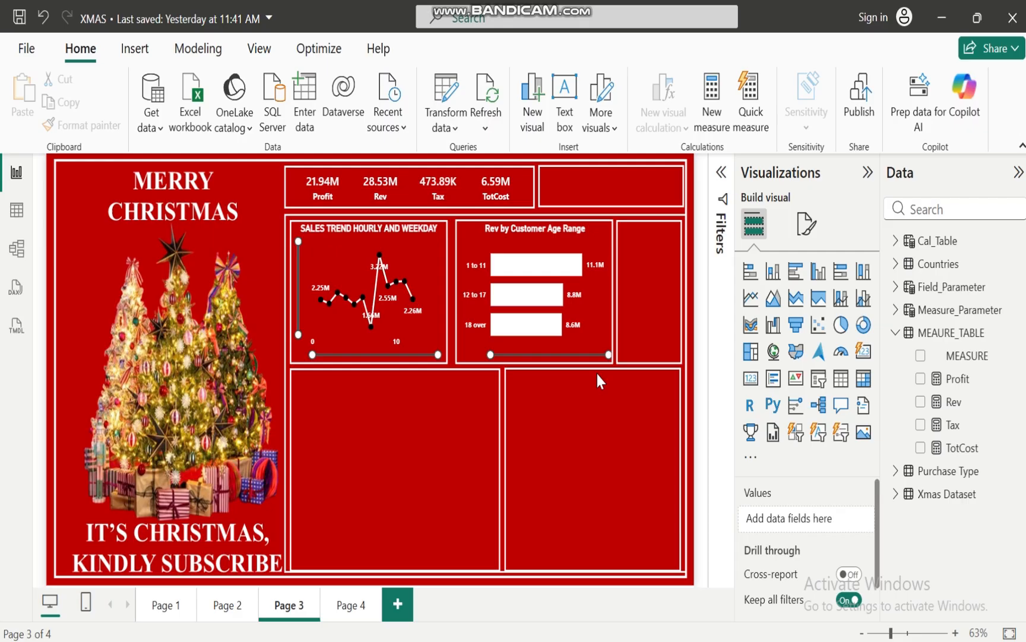
Add a 100% stacked column chart showing the Rev measure by Gender from the Xmas Dataset
click(895, 333)
click(896, 379)
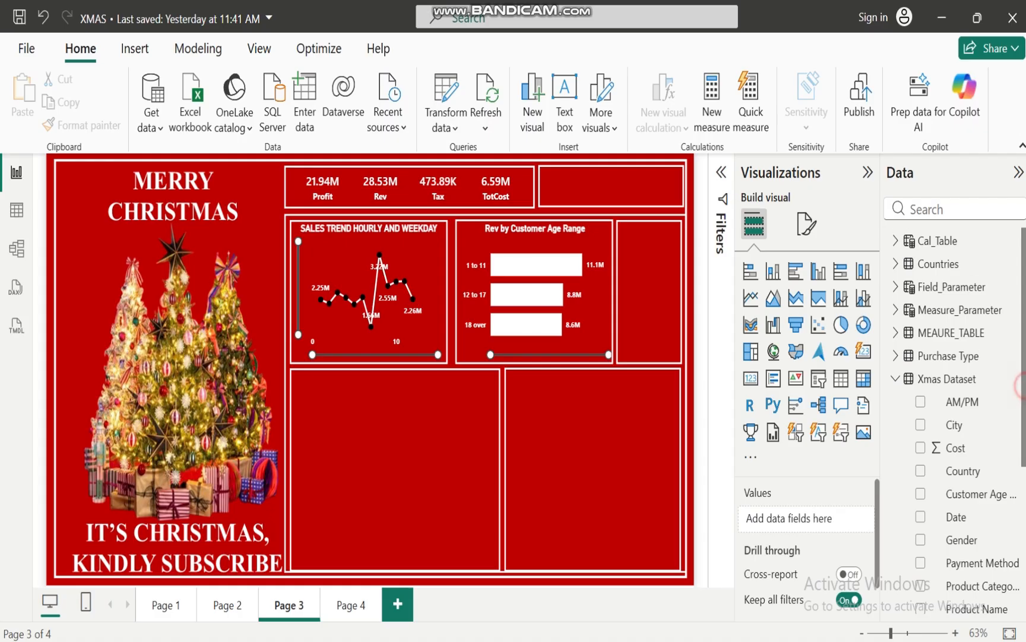
scroll(974, 416, down, 1)
click(921, 504)
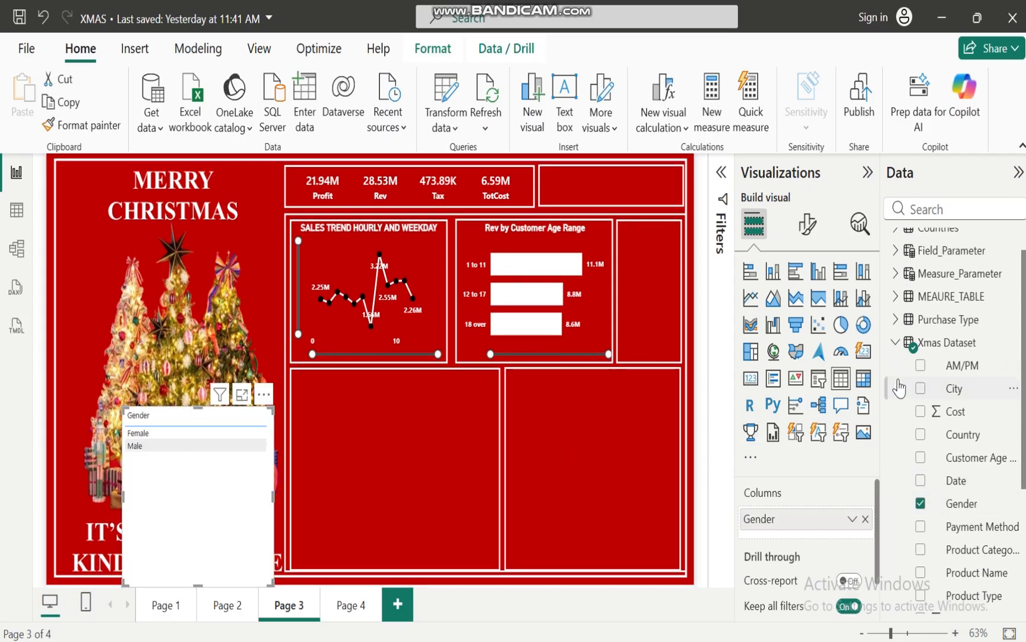
click(904, 345)
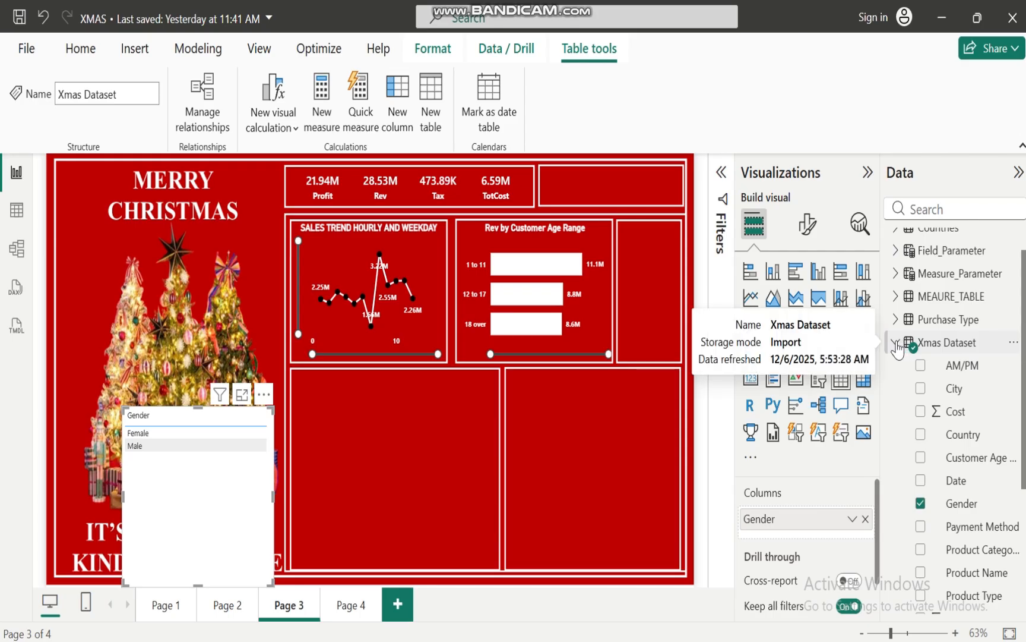
click(897, 343)
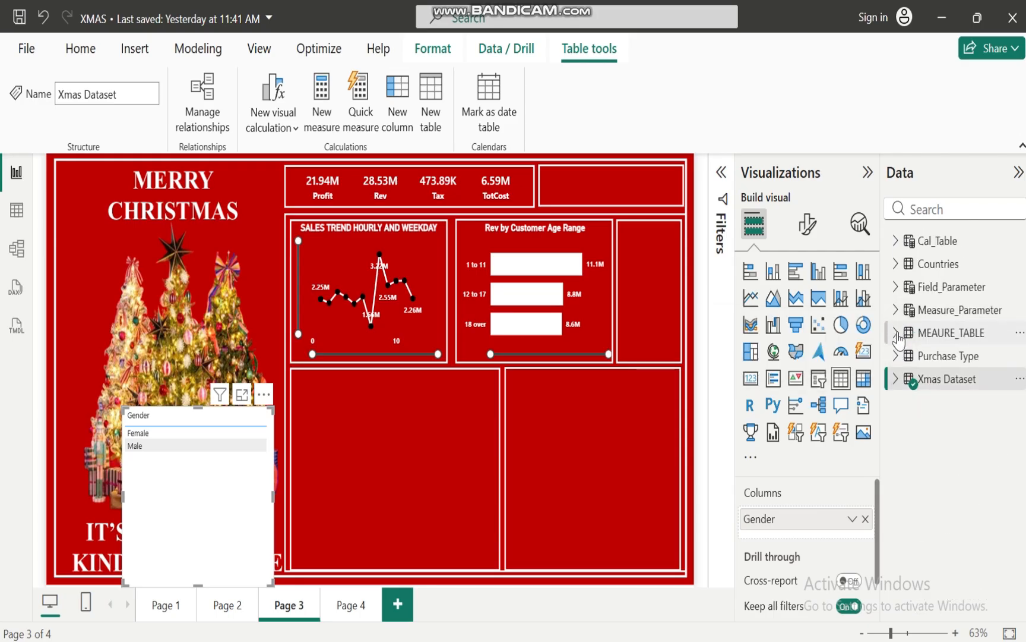
click(899, 331)
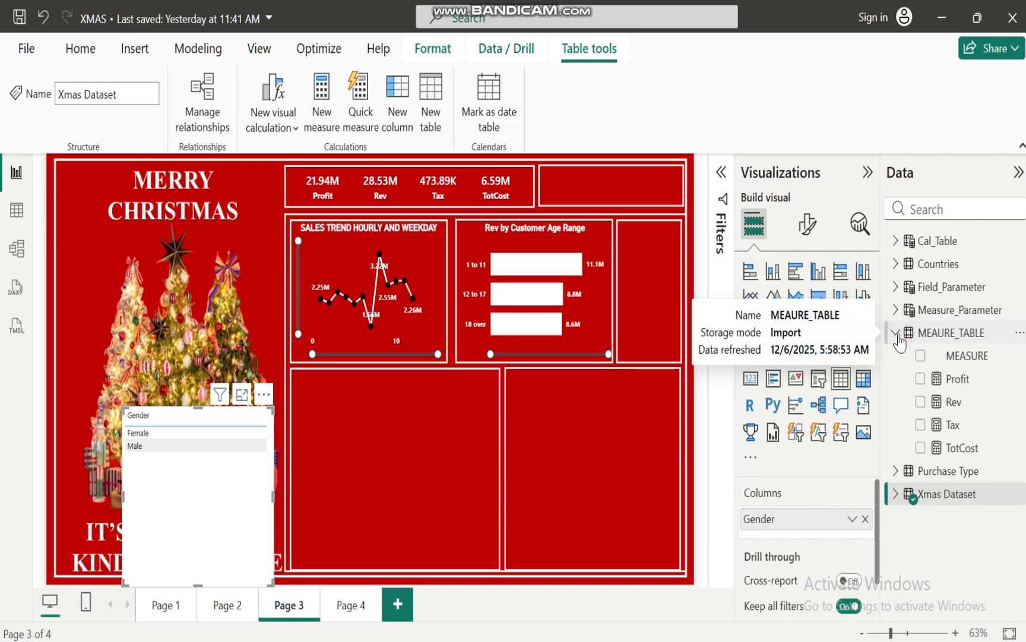
click(919, 402)
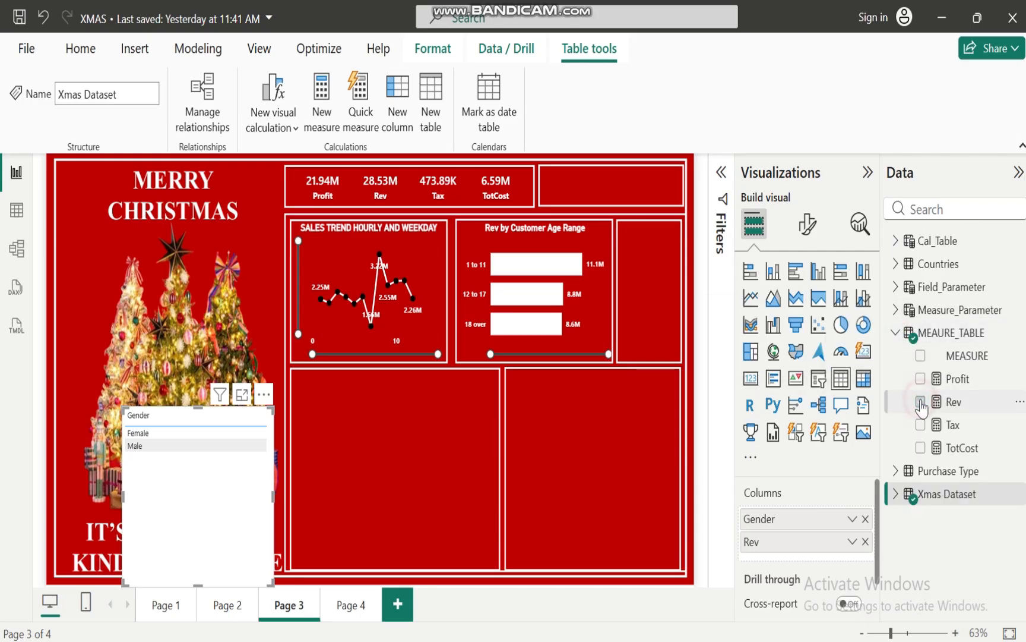
click(865, 273)
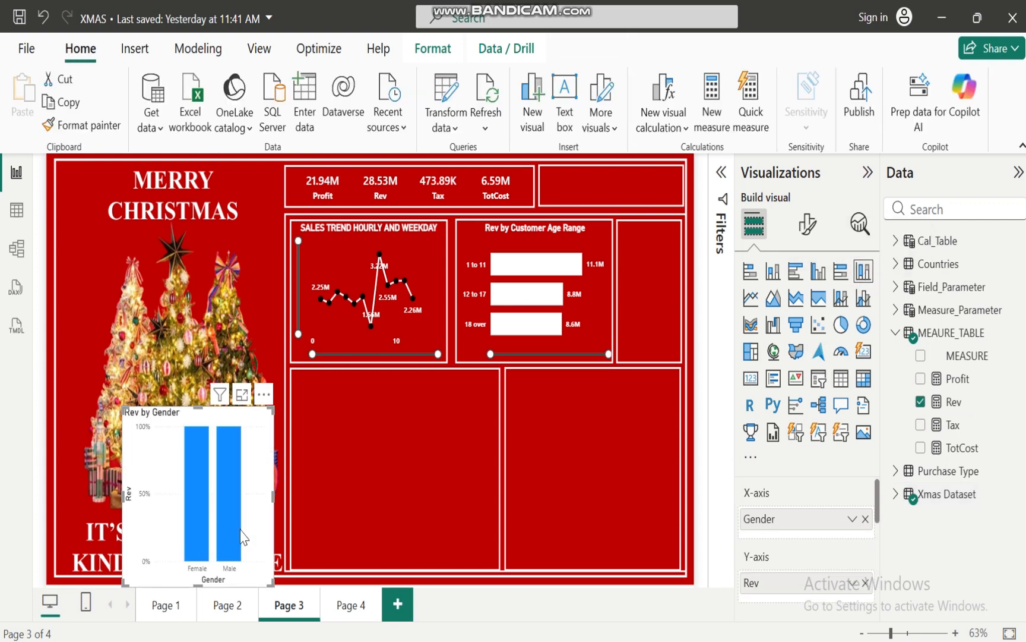
Move the gender column chart into the narrow empty frame beside the age range chart and resize it to fit
drag(158, 447, 569, 372)
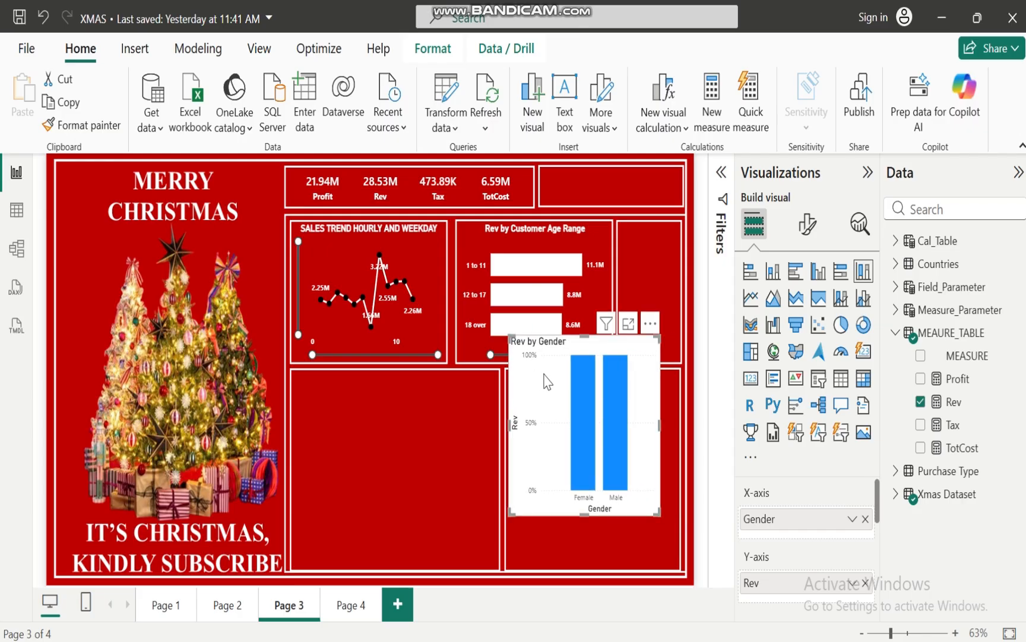
drag(509, 421, 621, 314)
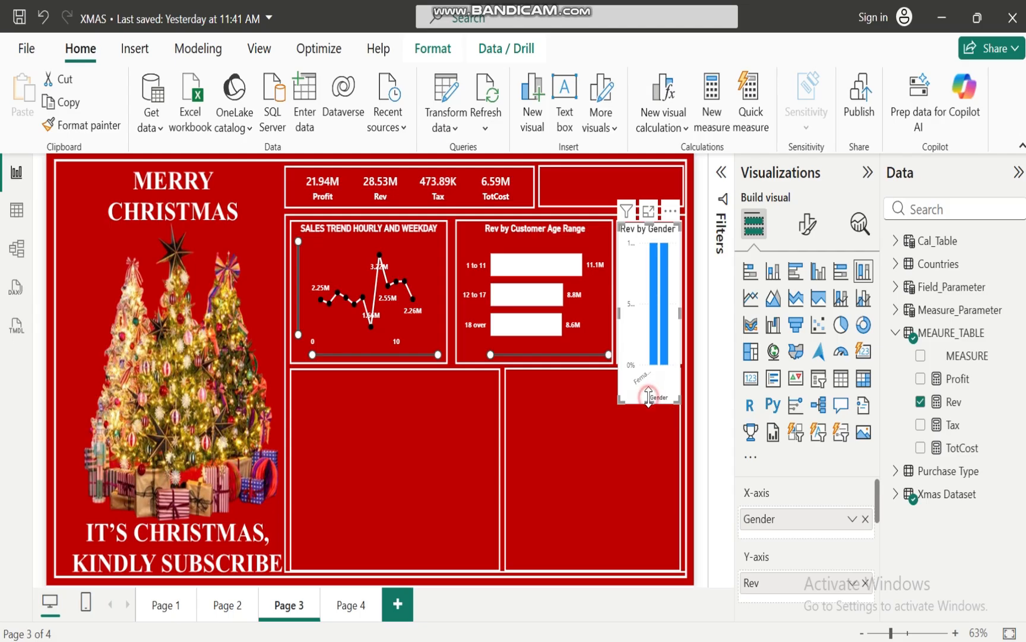
drag(648, 397, 652, 362)
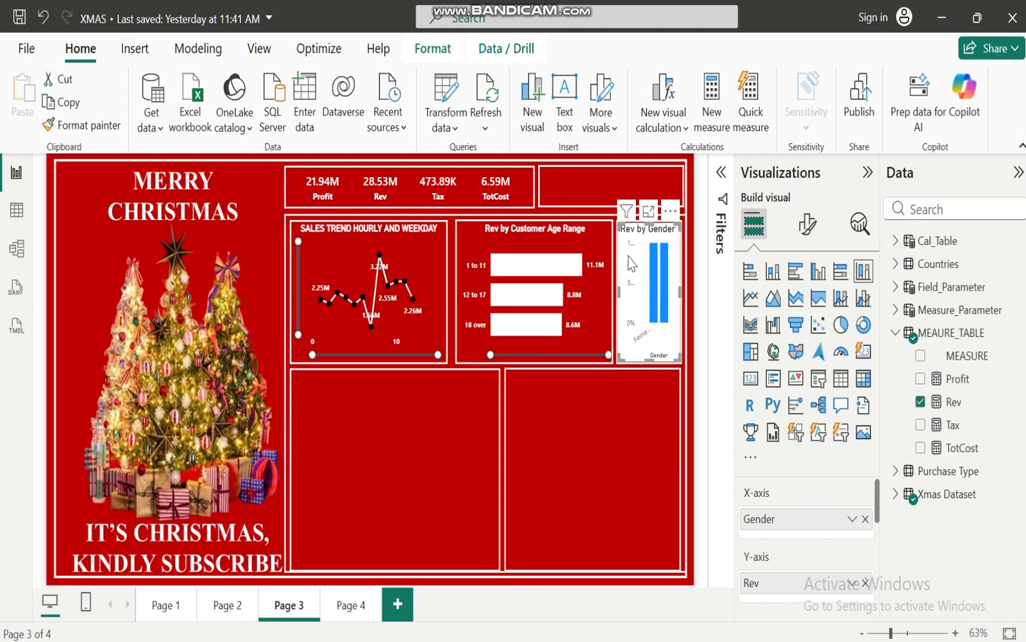
Make the X-axis values of the gender column chart bold and white
click(808, 226)
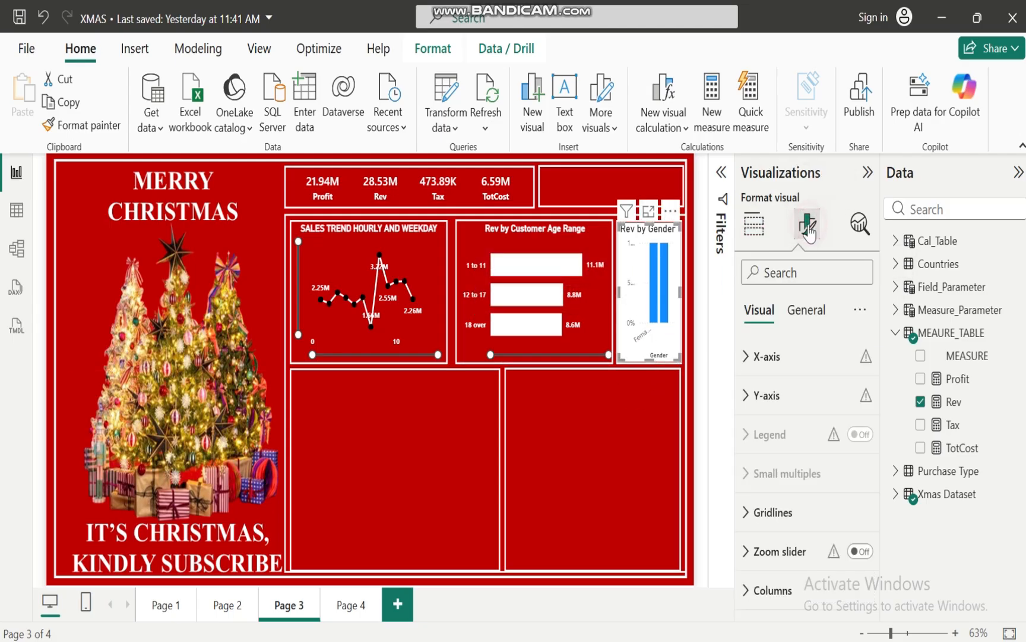
click(754, 358)
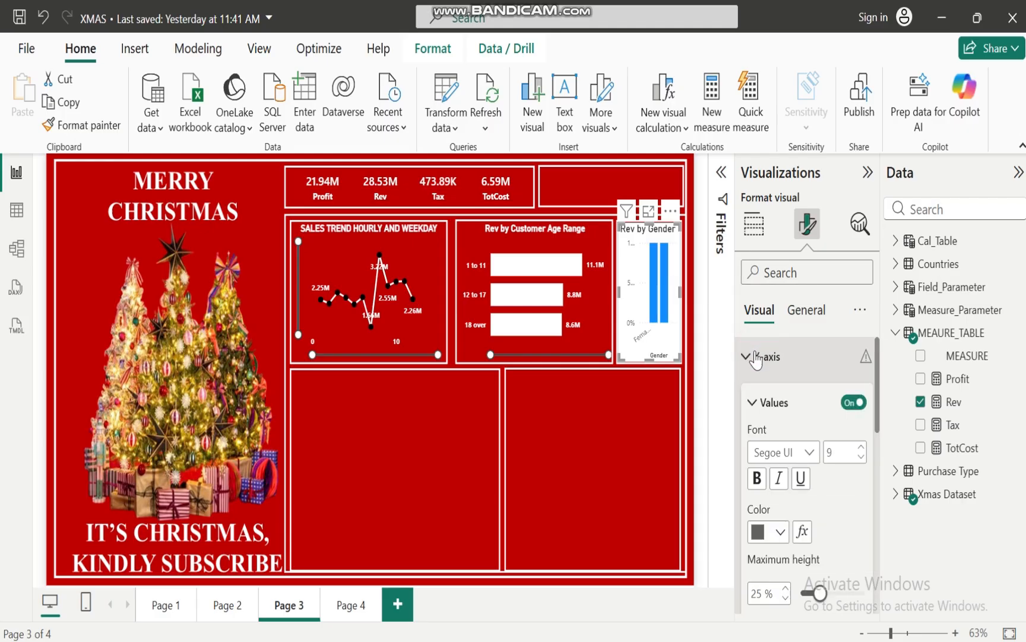
click(757, 479)
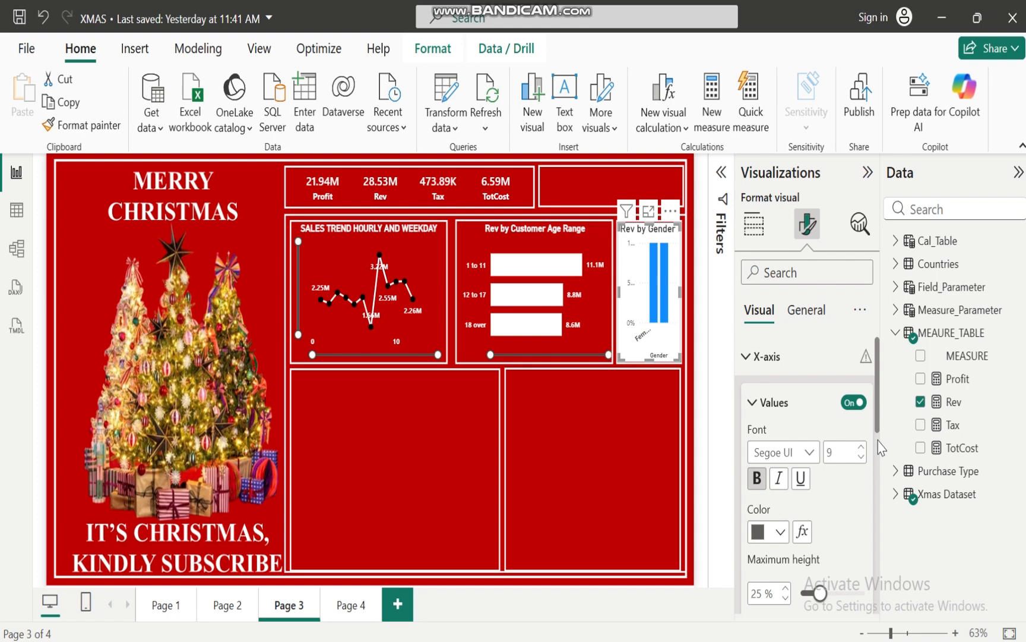
click(780, 533)
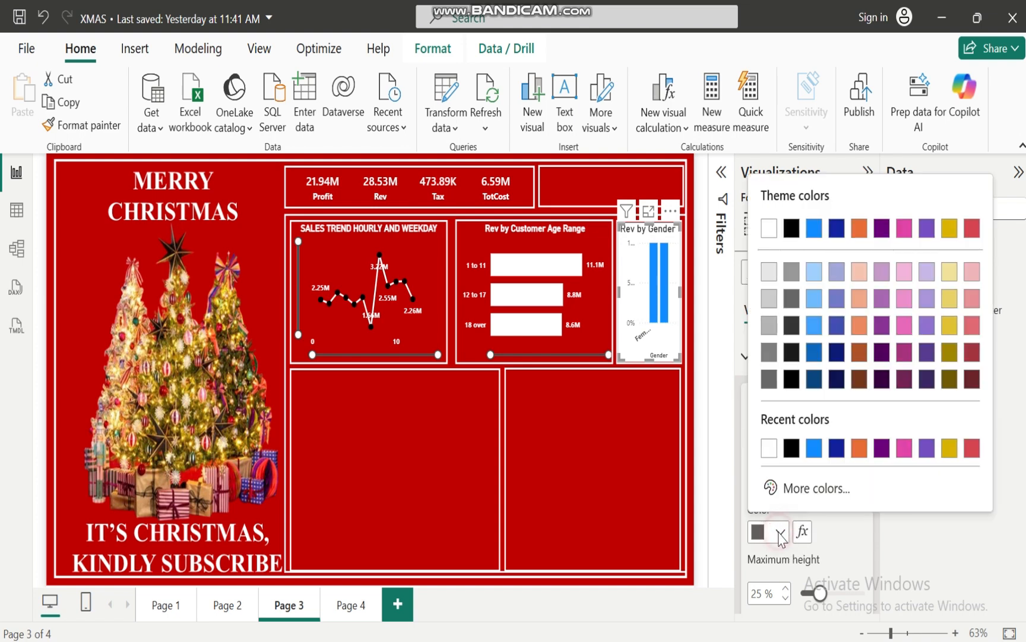
click(769, 448)
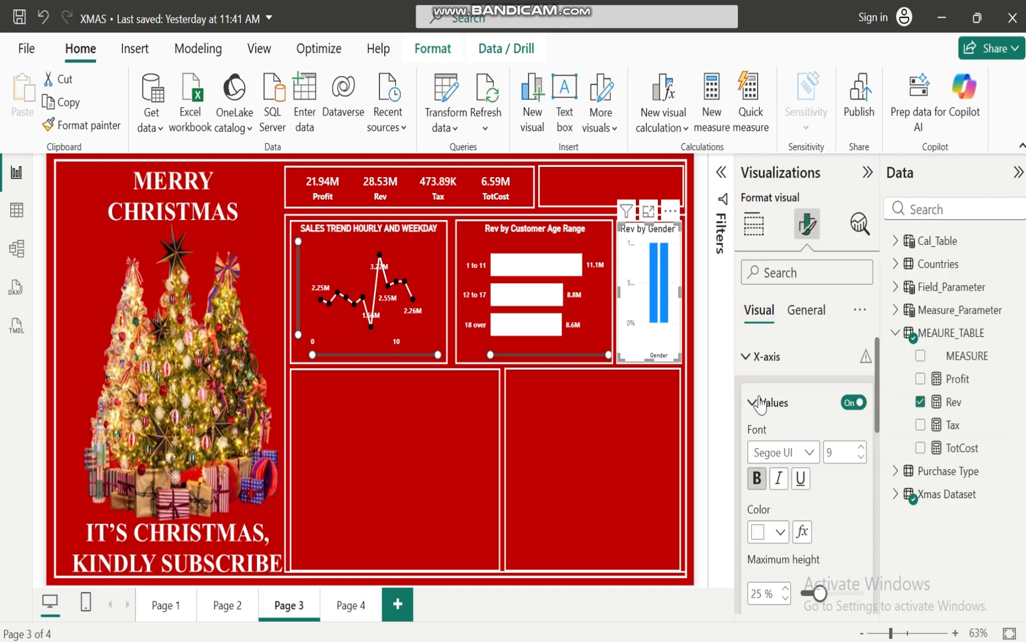
Turn off the X-axis title of the gender column chart
drag(880, 413, 882, 461)
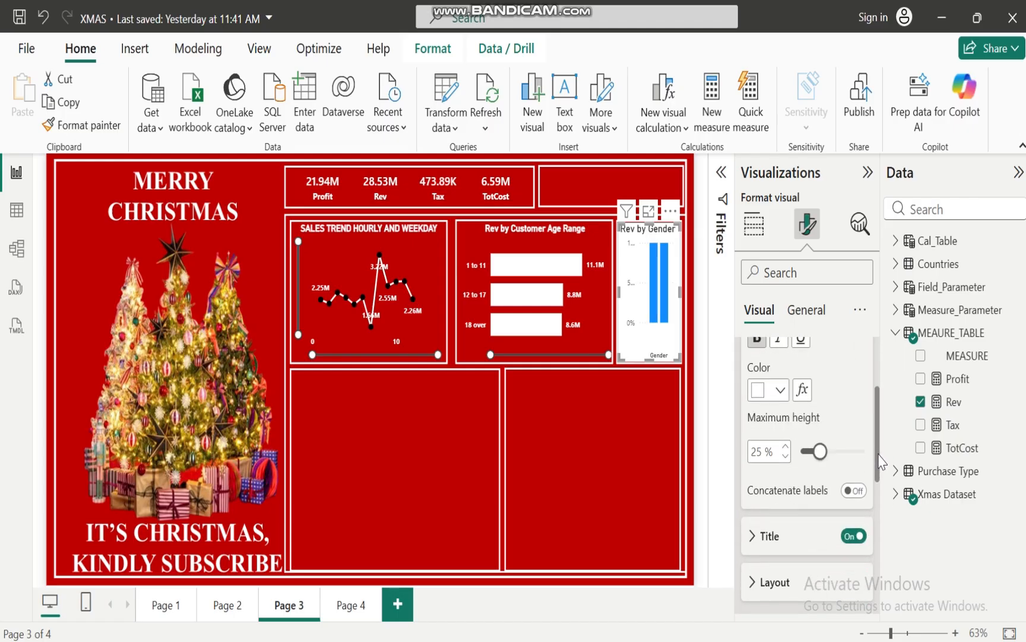
click(853, 539)
click(853, 540)
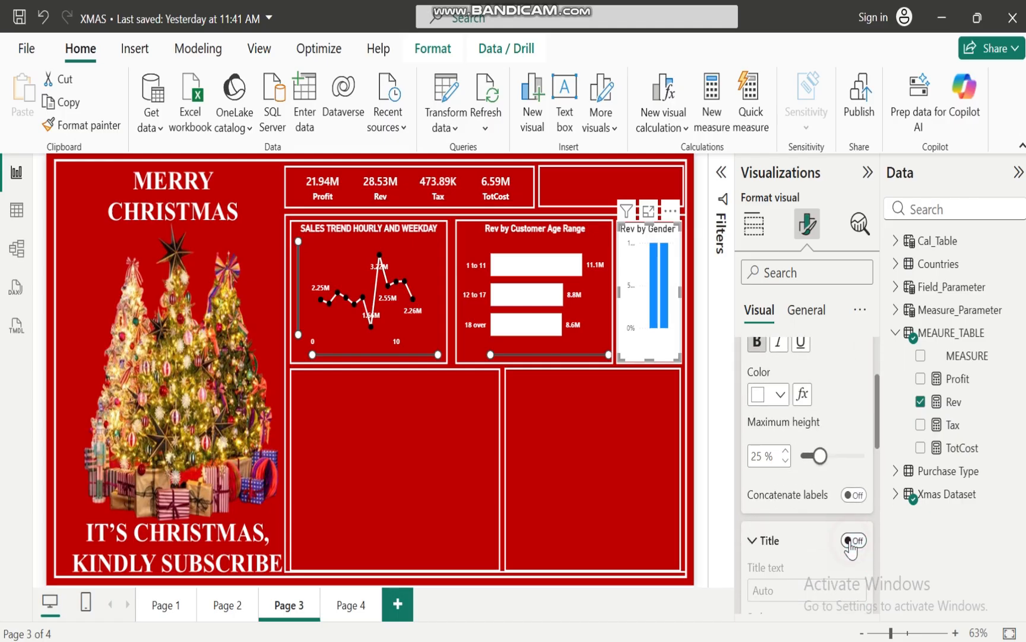
drag(879, 441, 795, 374)
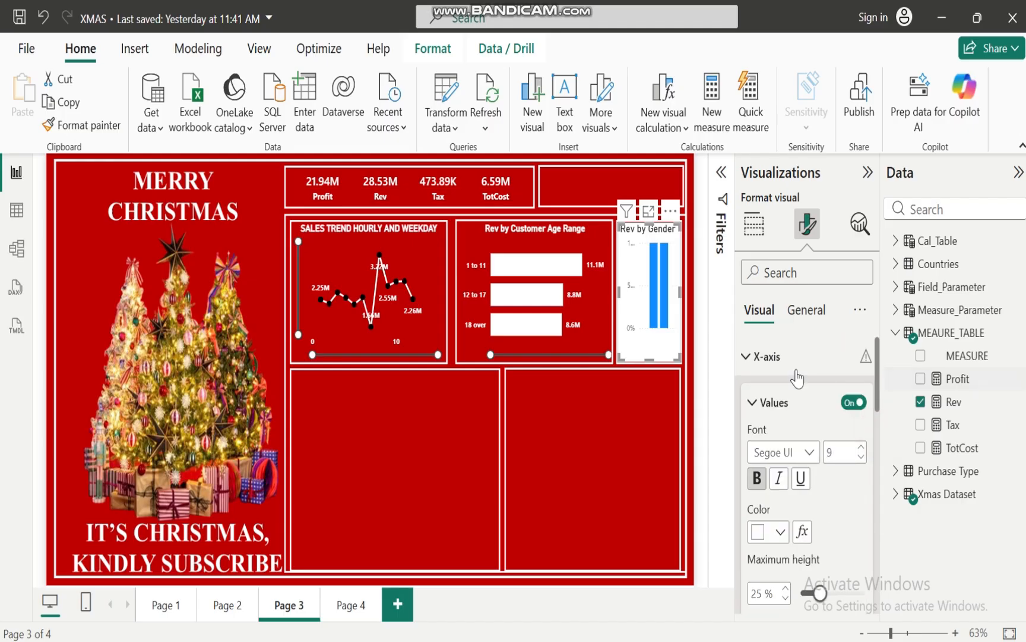
click(748, 359)
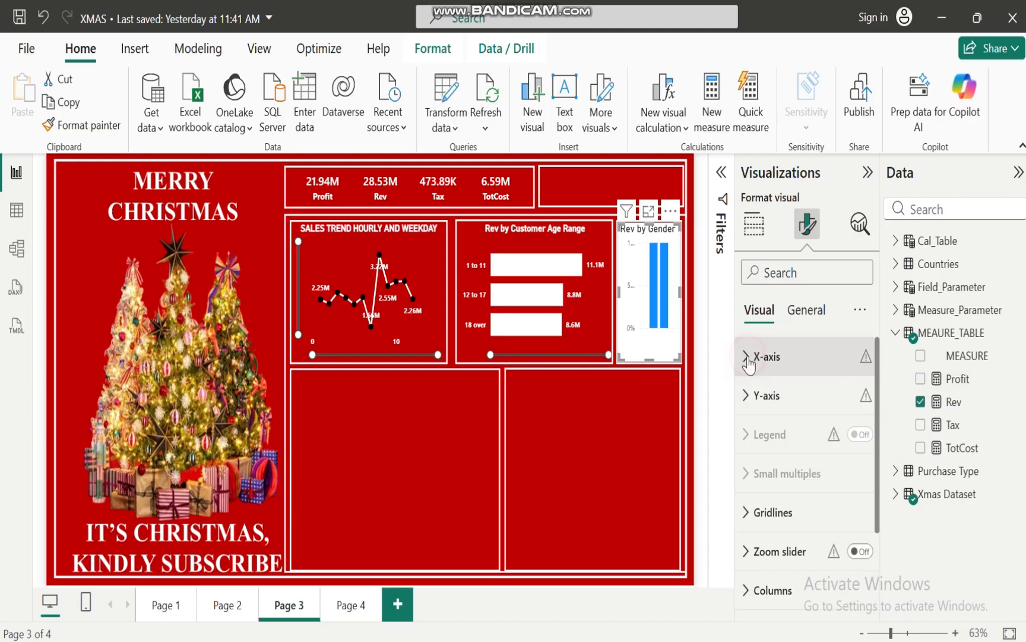
Turn off both the values and the title of the gender column chart's Y-axis
click(747, 395)
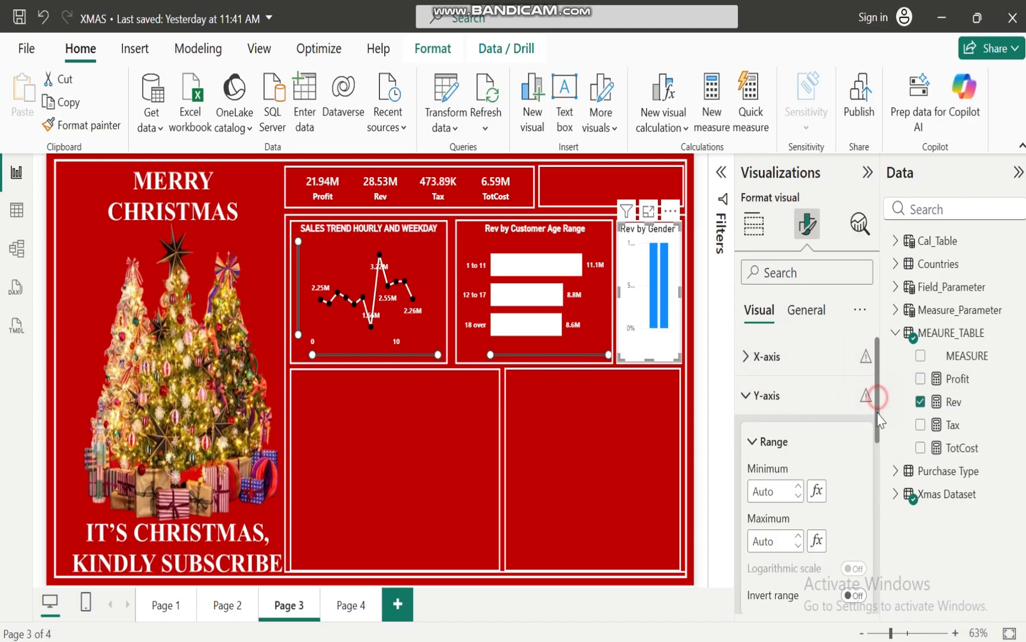
scroll(877, 399, down, 5)
click(850, 440)
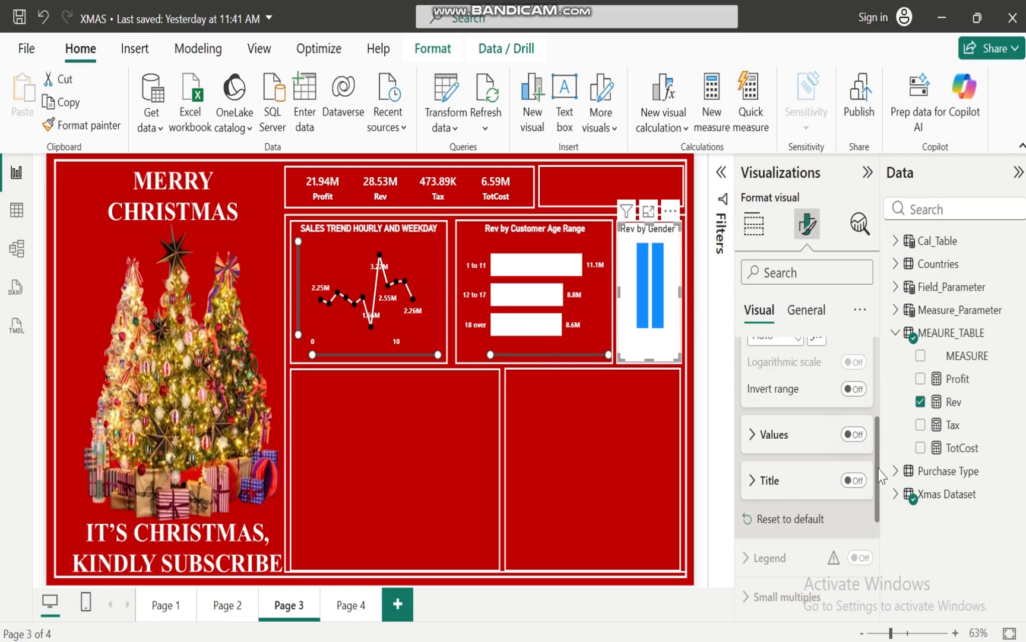
drag(877, 469, 876, 375)
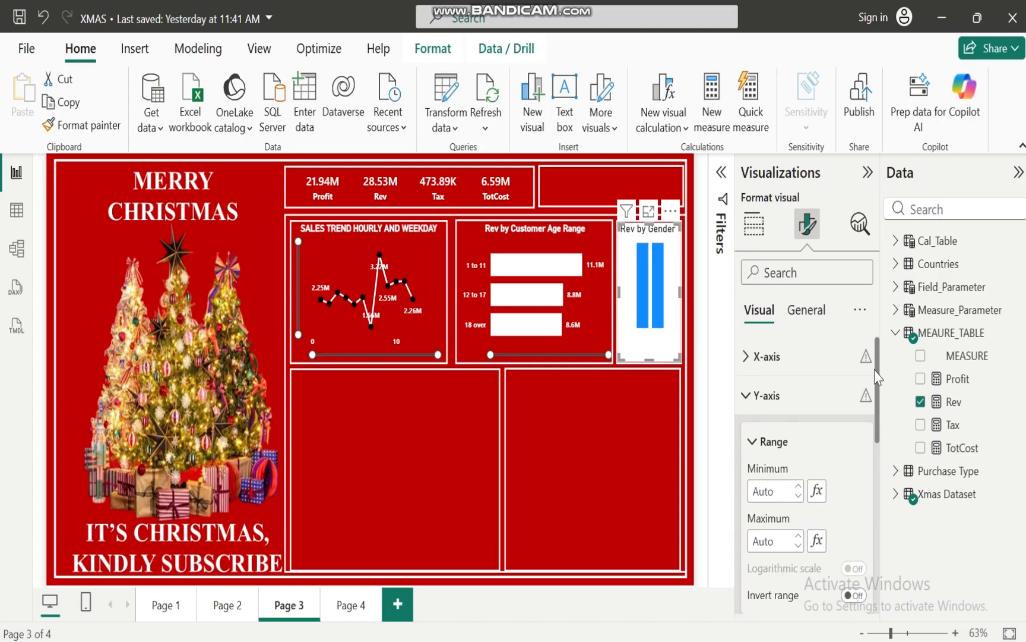
click(747, 397)
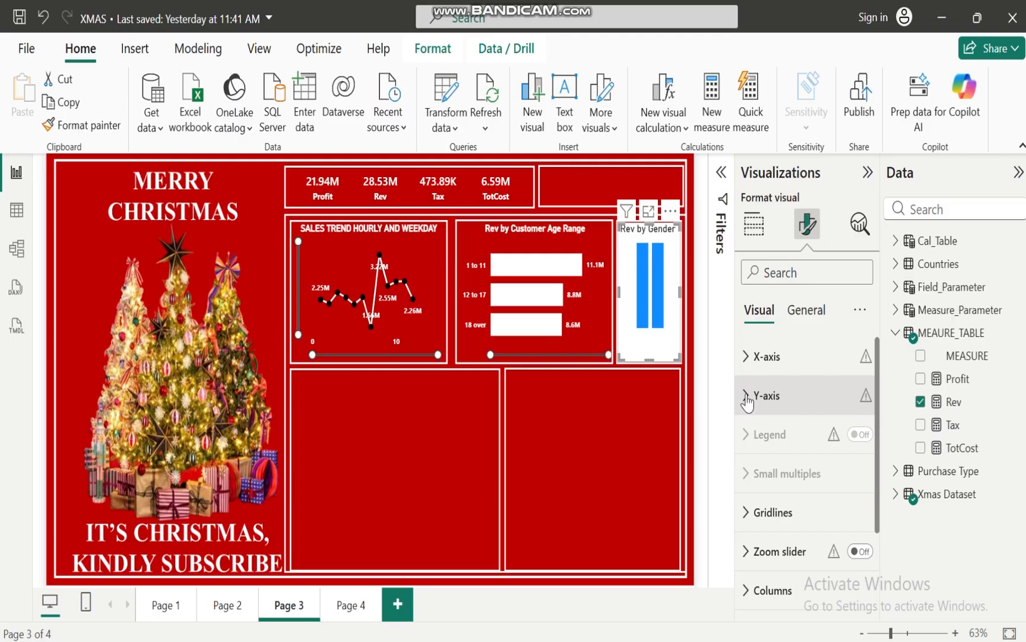
click(749, 515)
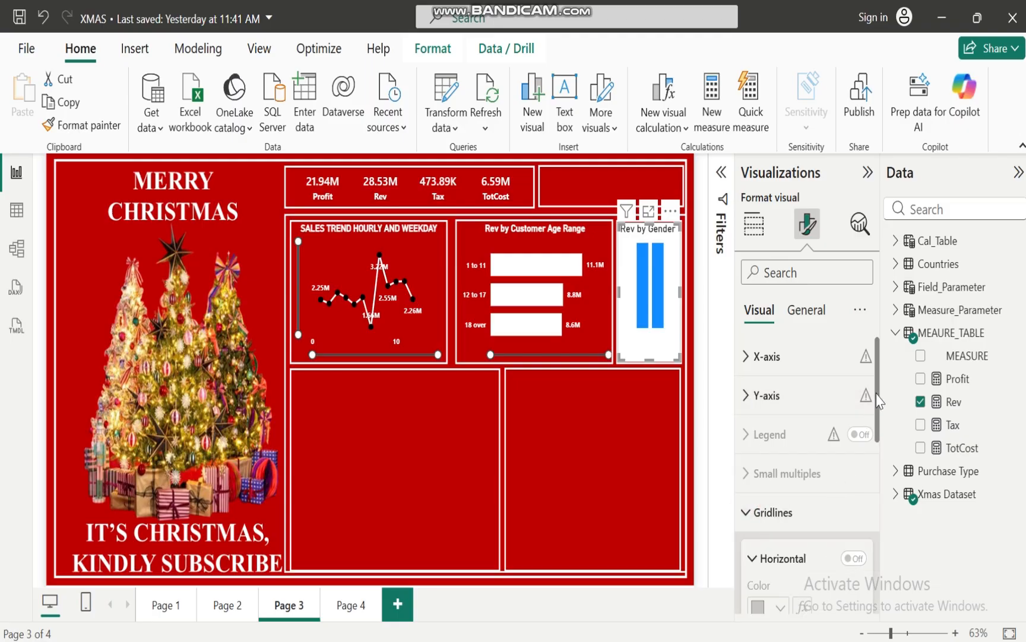
mouse_move(876, 395)
mouse_down()
mouse_move(878, 502)
mouse_move(878, 399)
mouse_move(878, 410)
mouse_up()
click(747, 470)
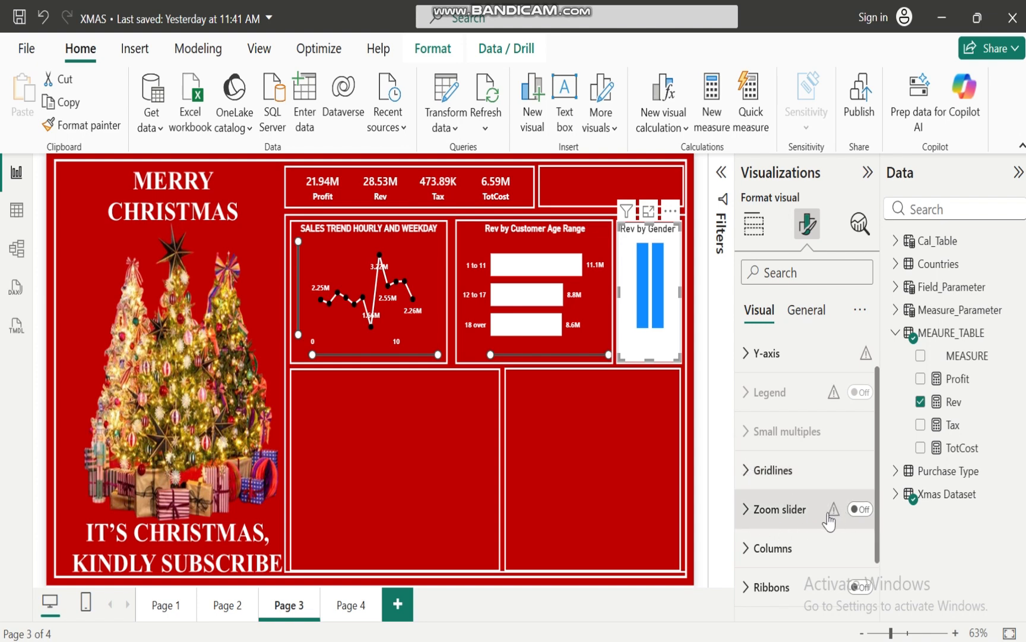
Change the column colour of the gender chart to white
mouse_move(832, 516)
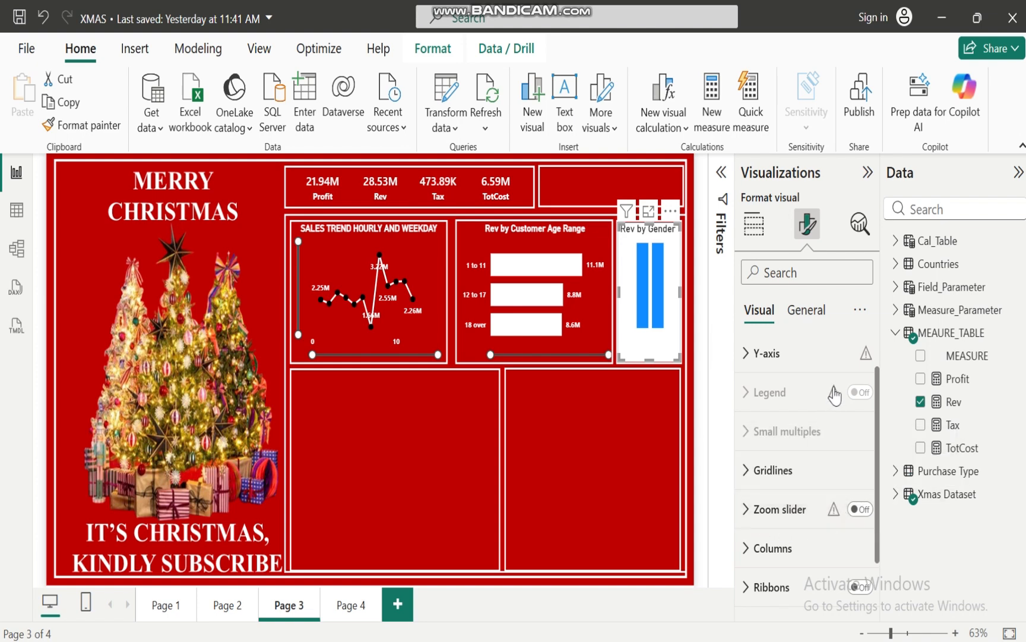
mouse_move(834, 392)
scroll(876, 435, down, 2)
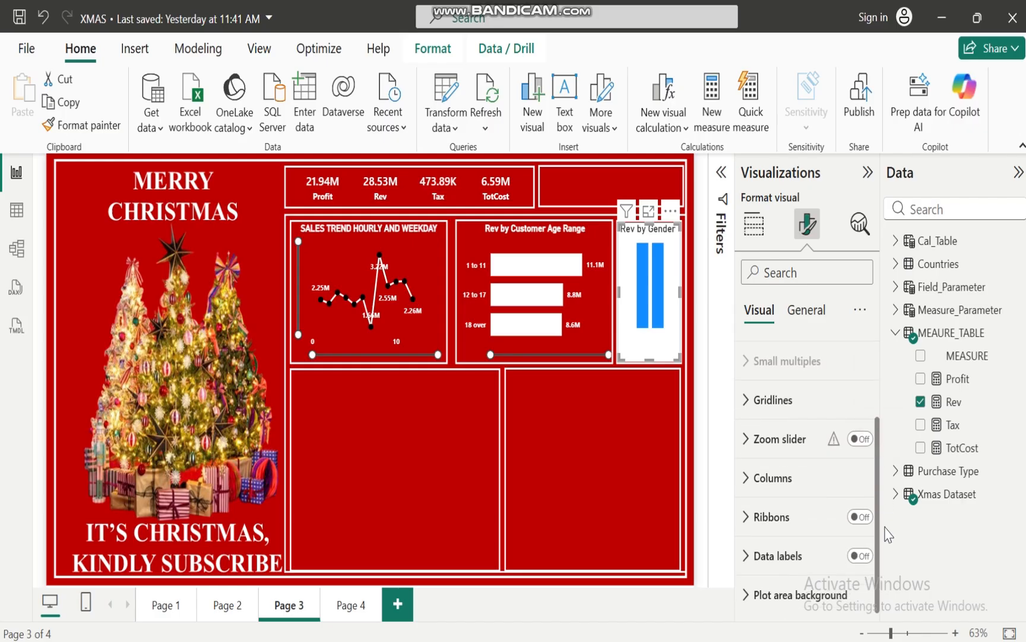
click(743, 482)
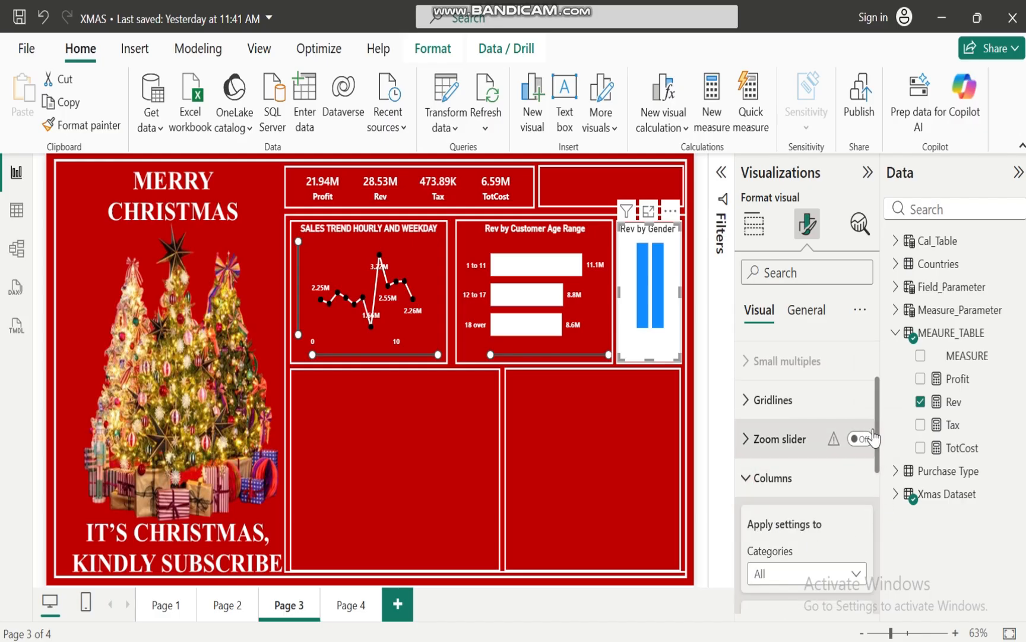
scroll(877, 433, down, 4)
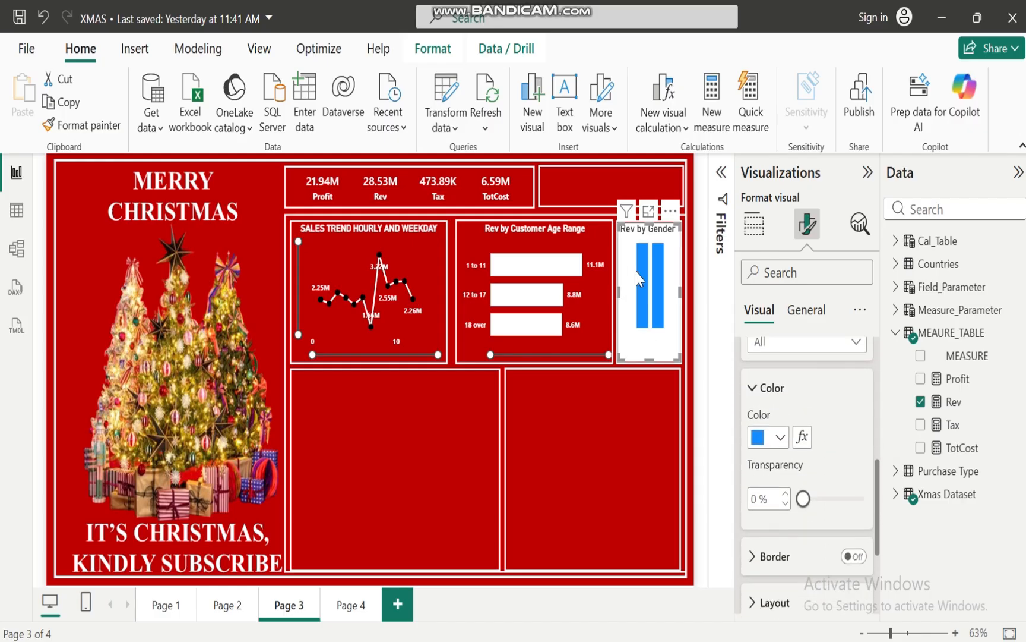
click(780, 438)
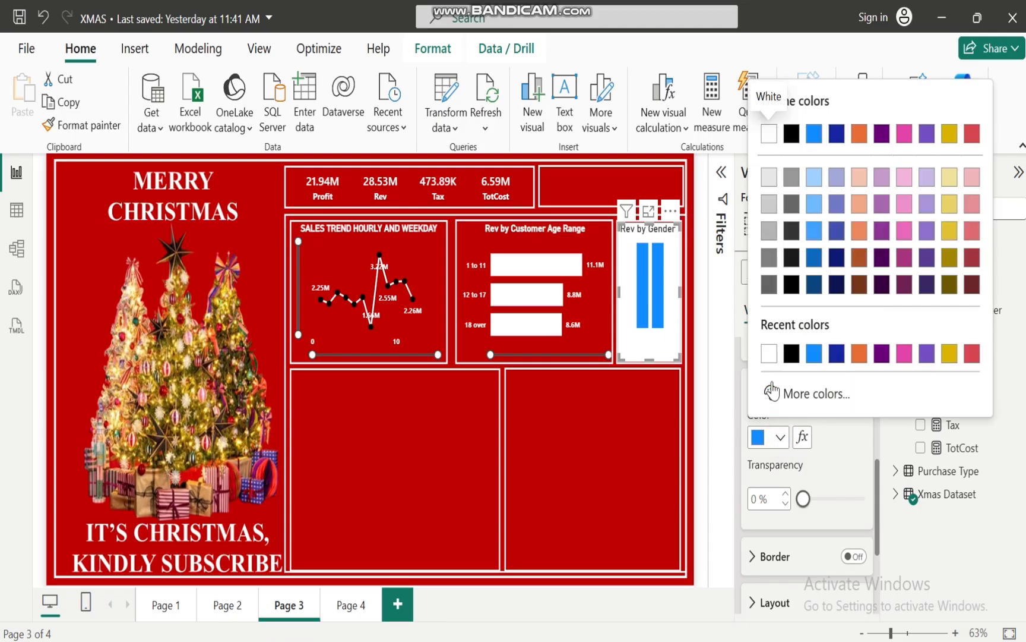
click(769, 354)
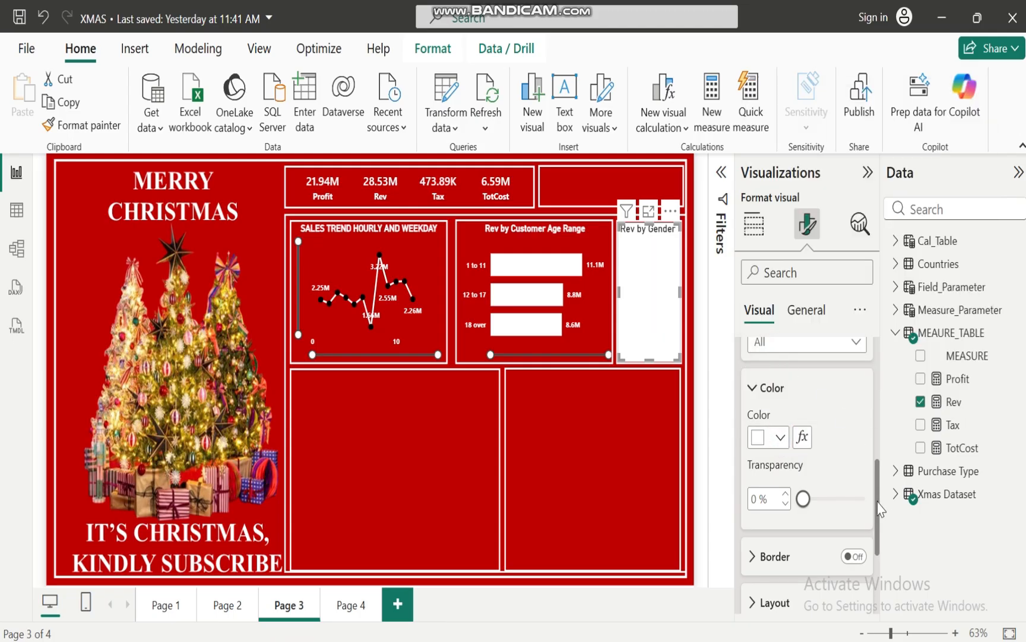
drag(880, 508, 878, 432)
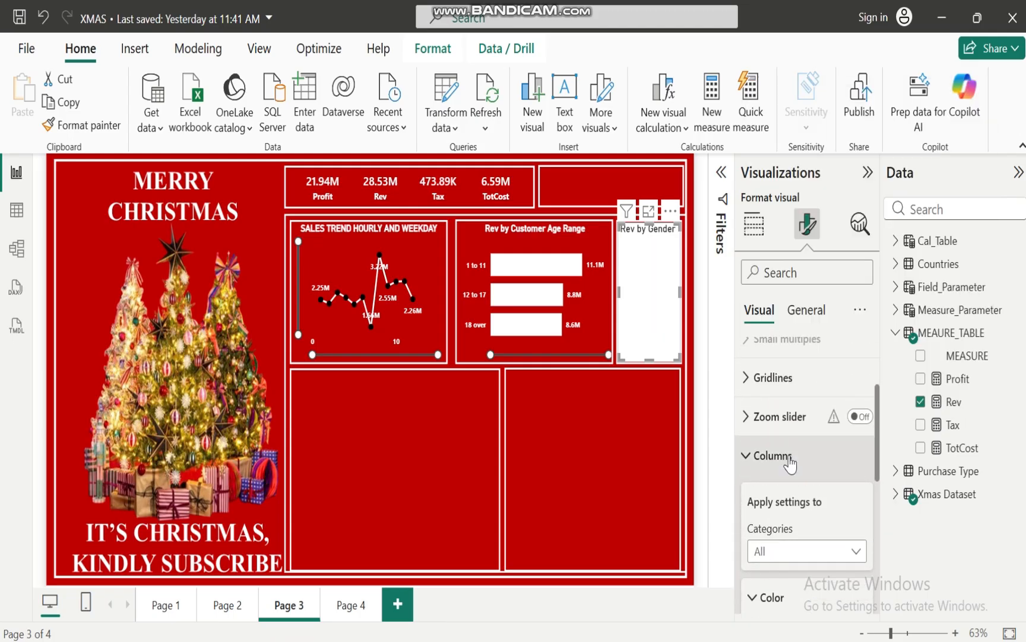
click(747, 455)
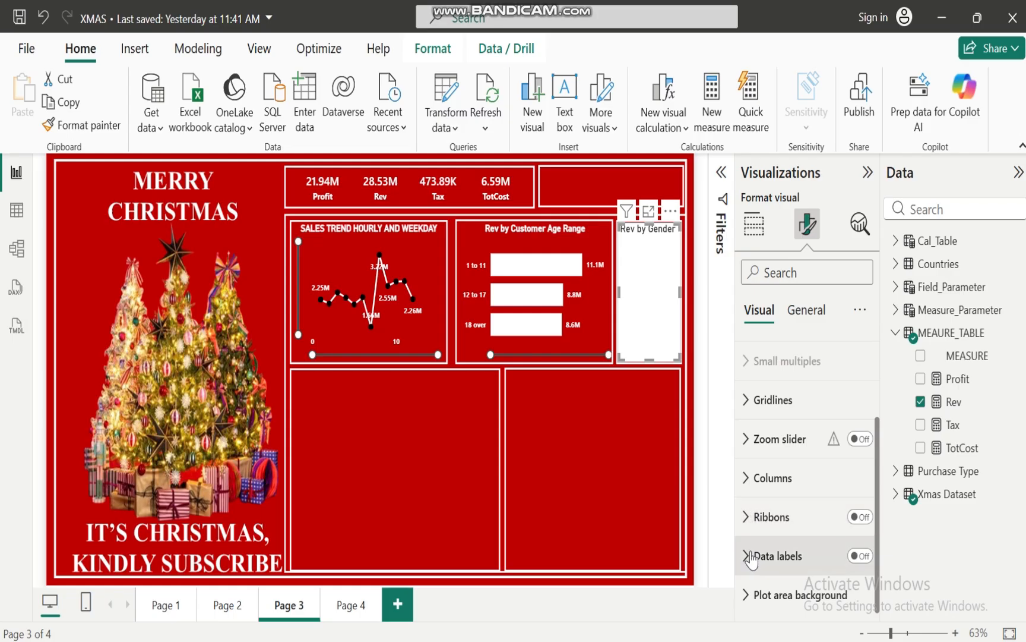
click(862, 556)
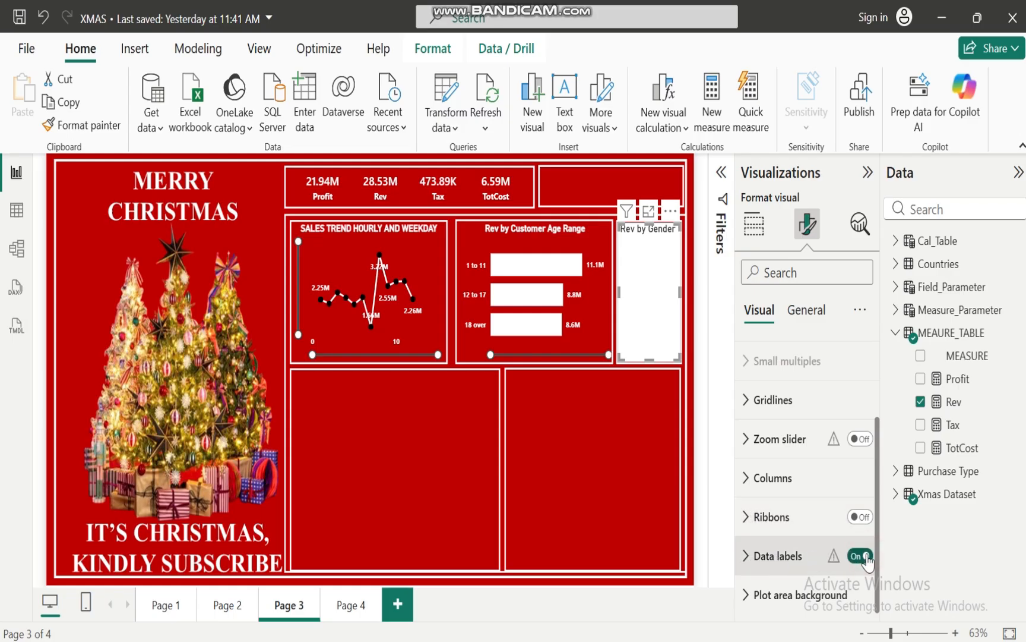
click(856, 557)
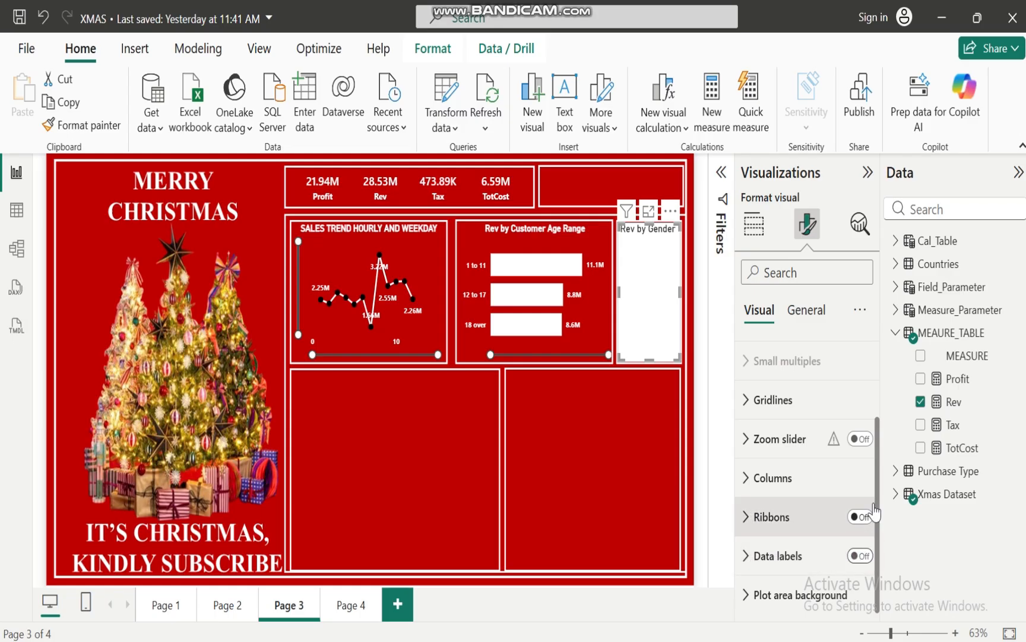
scroll(884, 530, up, 3)
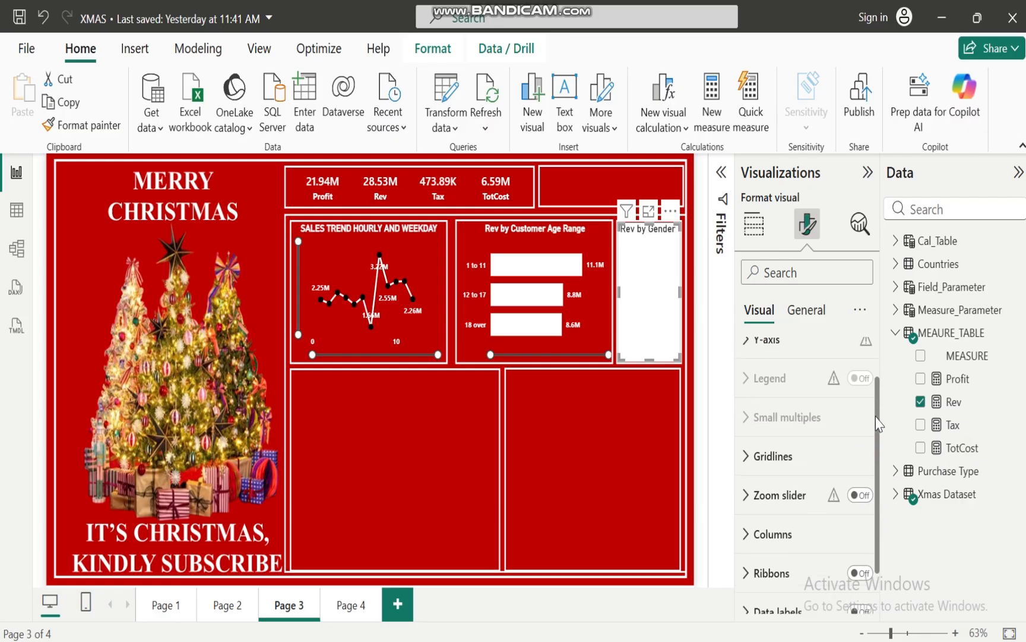
Format the gender chart's title as 12-point bold white text with centred alignment
click(805, 309)
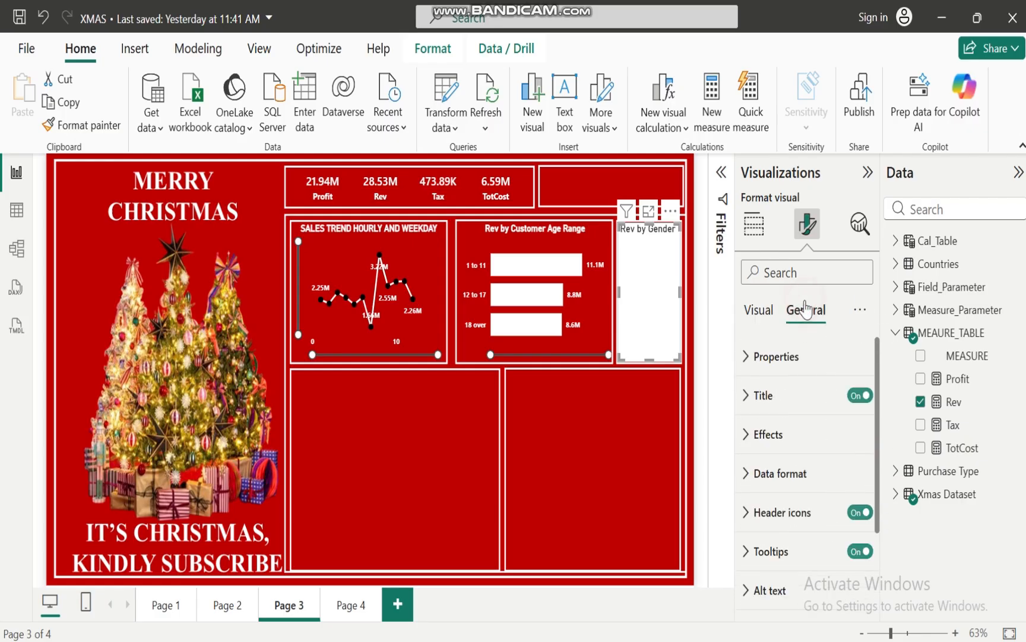
click(745, 383)
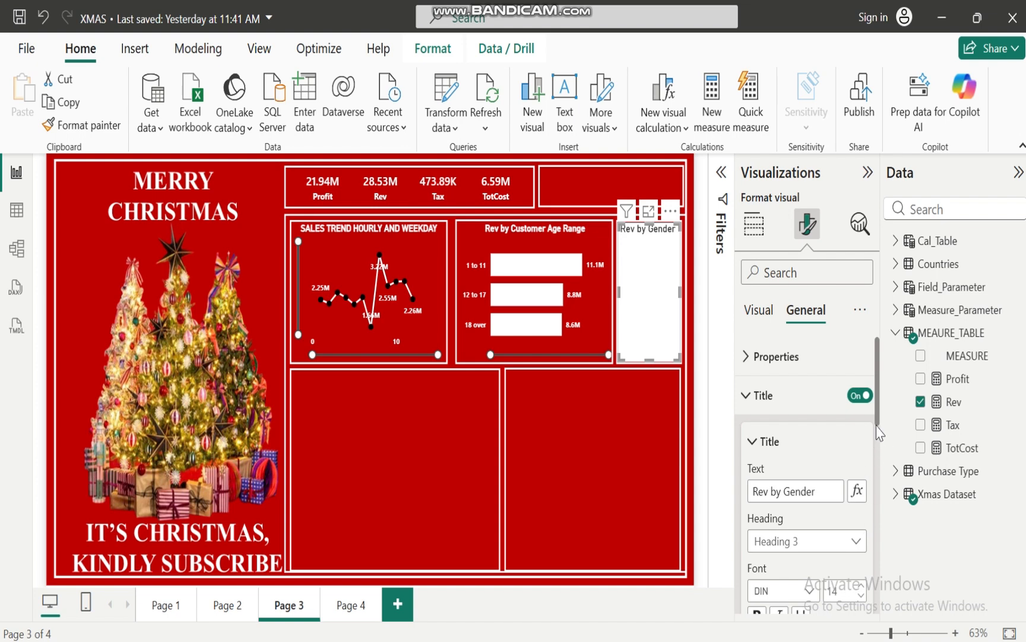
drag(880, 420, 881, 456)
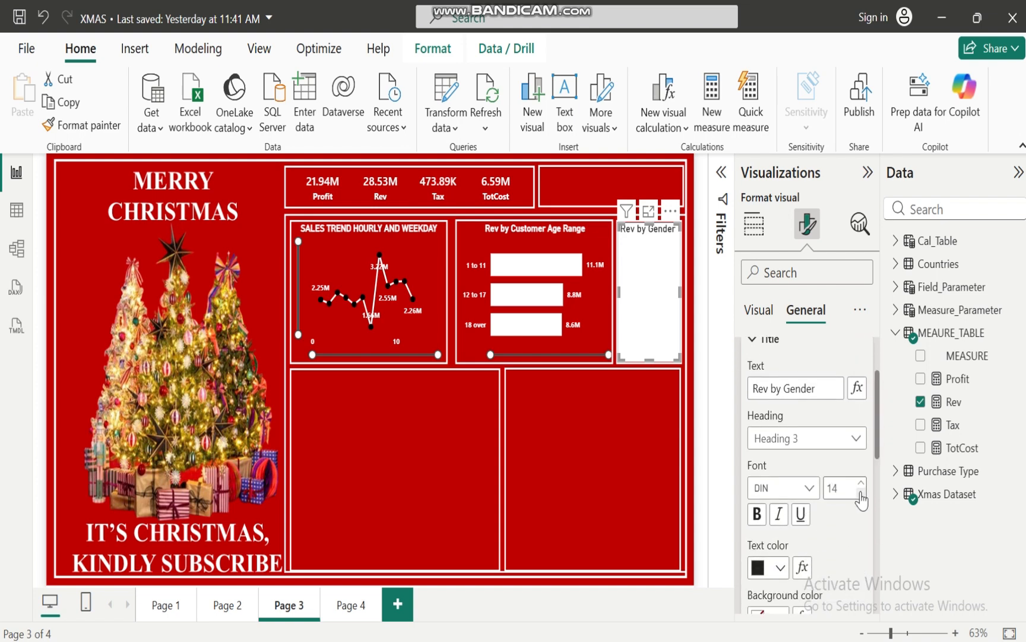
click(862, 493)
click(757, 514)
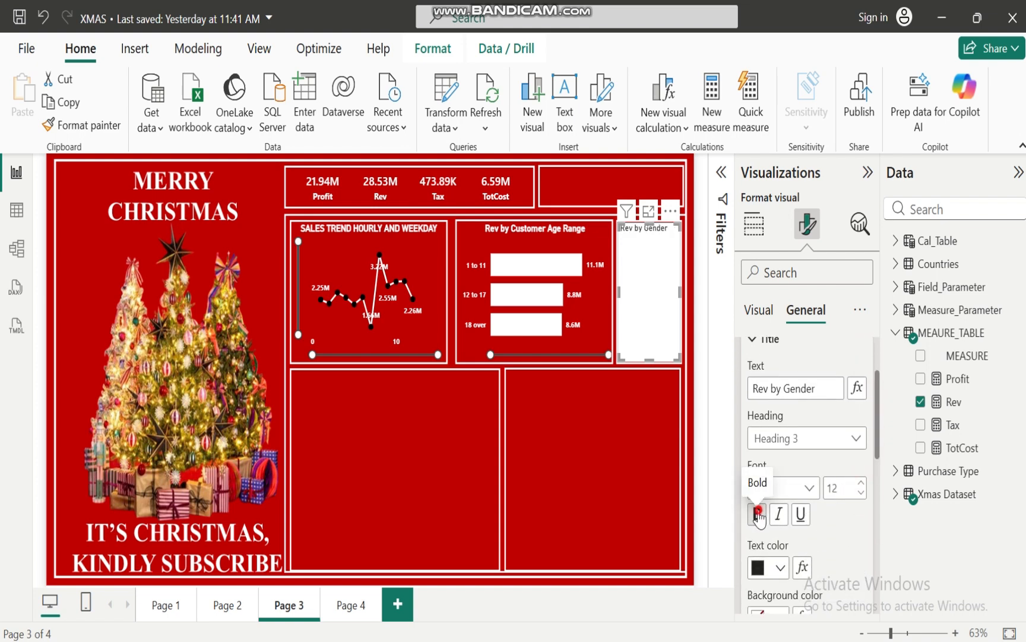
click(780, 567)
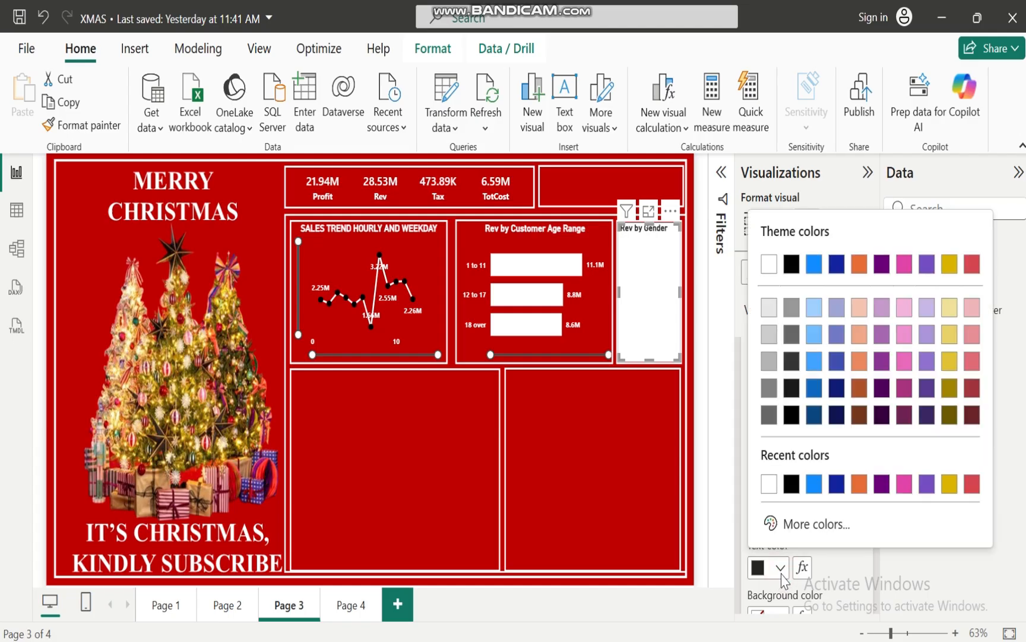
click(770, 482)
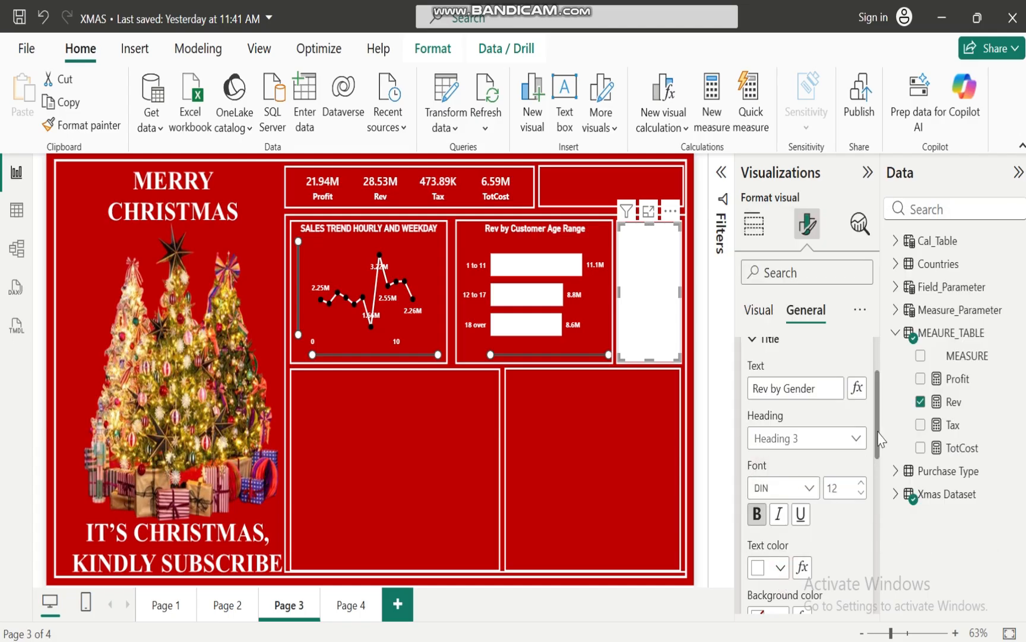
scroll(879, 437, down, 3)
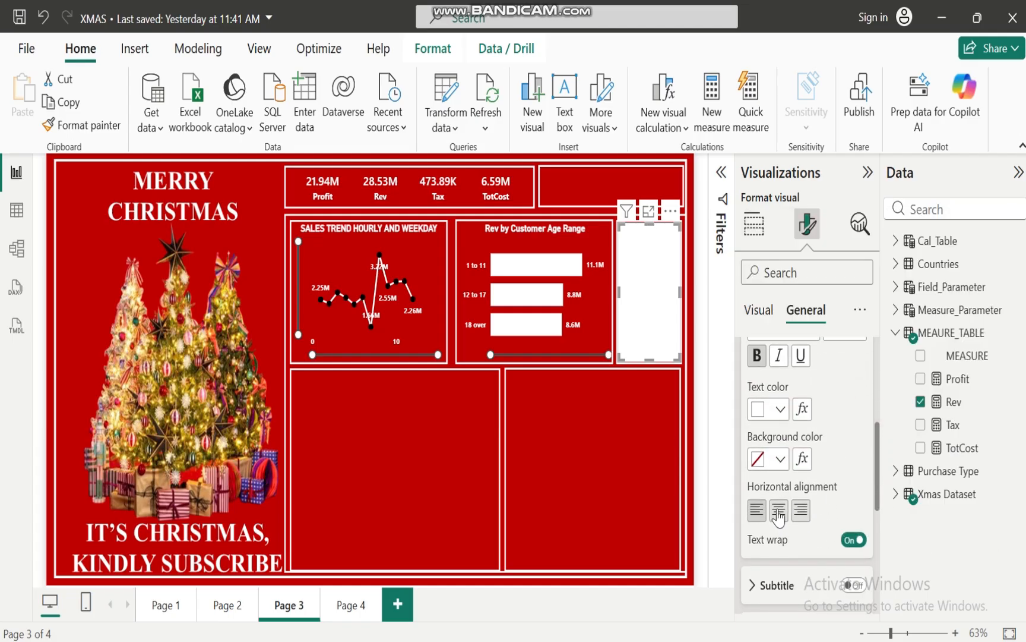
click(778, 511)
drag(878, 493, 878, 410)
click(747, 384)
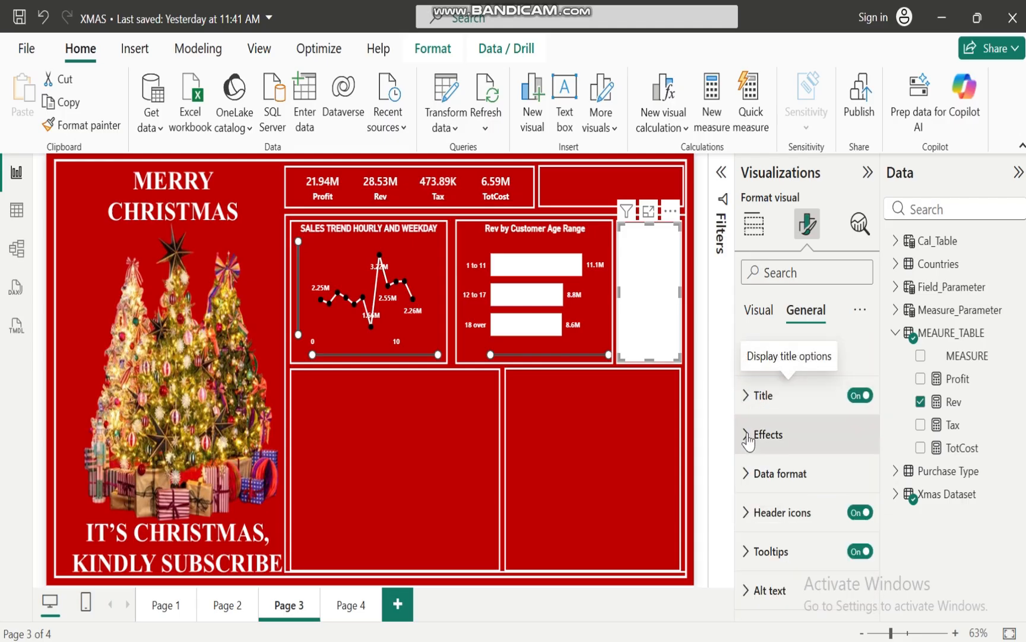
Turn off the background of the gender column chart and deselect it
click(747, 437)
click(853, 480)
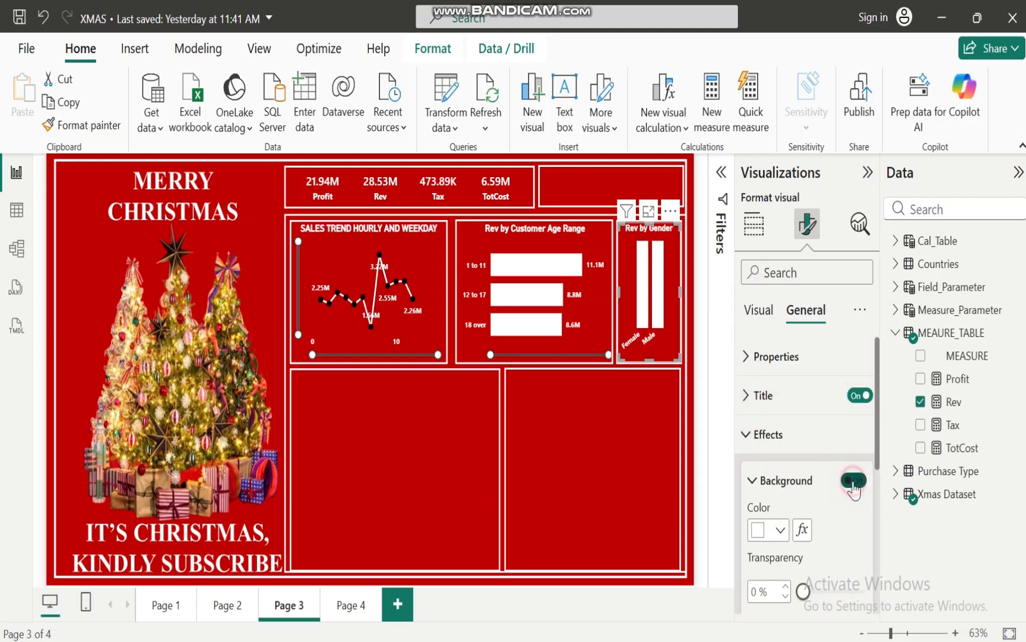
click(613, 421)
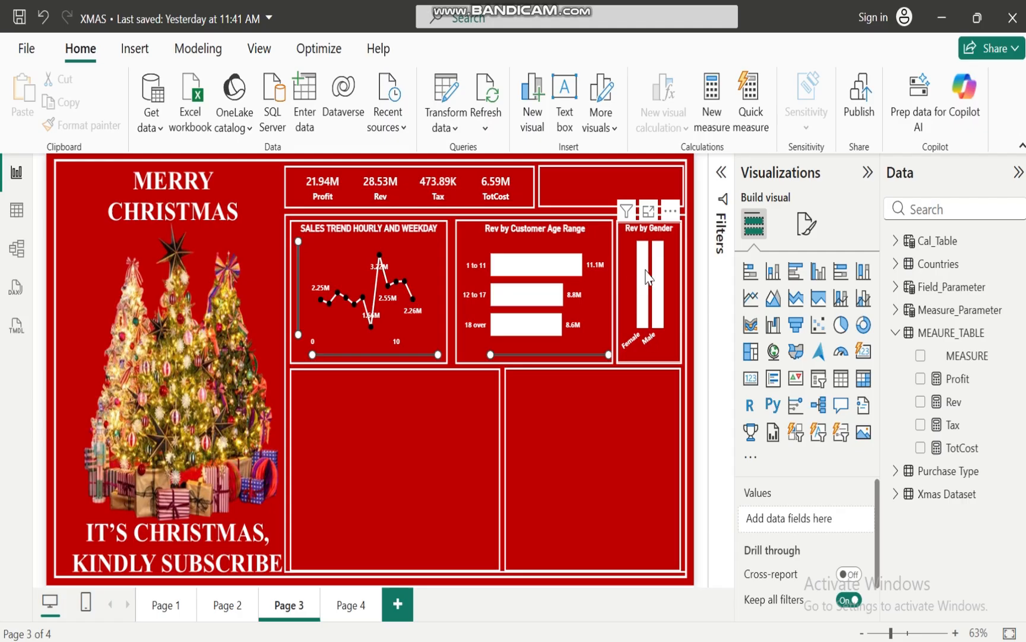
Inspect the revenue of the Female and Male columns and review the business objectives in the PowerPoint case slide
mouse_move(644, 274)
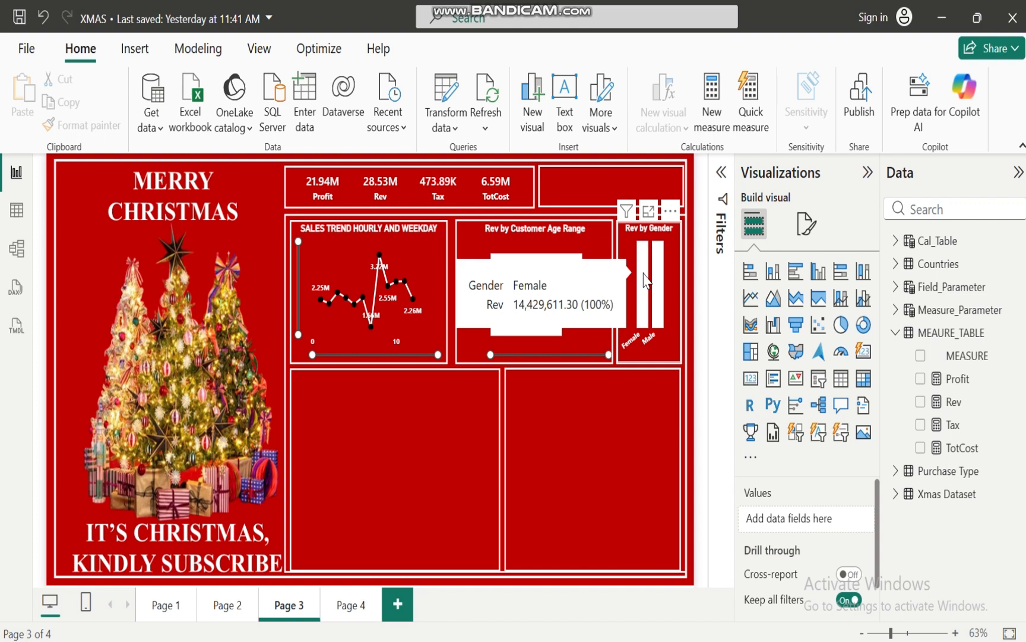
mouse_move(661, 291)
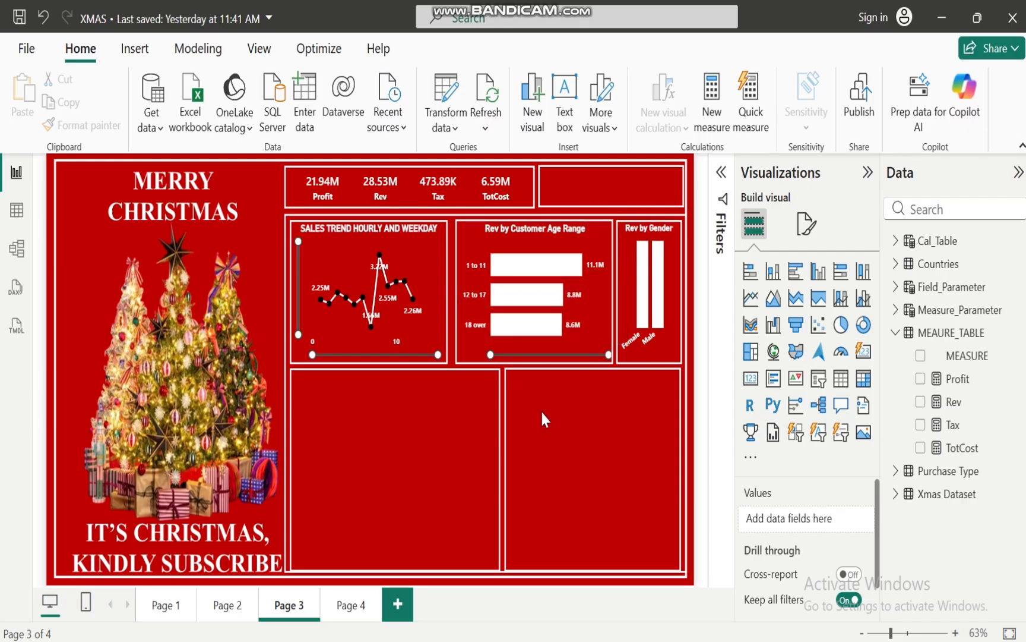
click(701, 603)
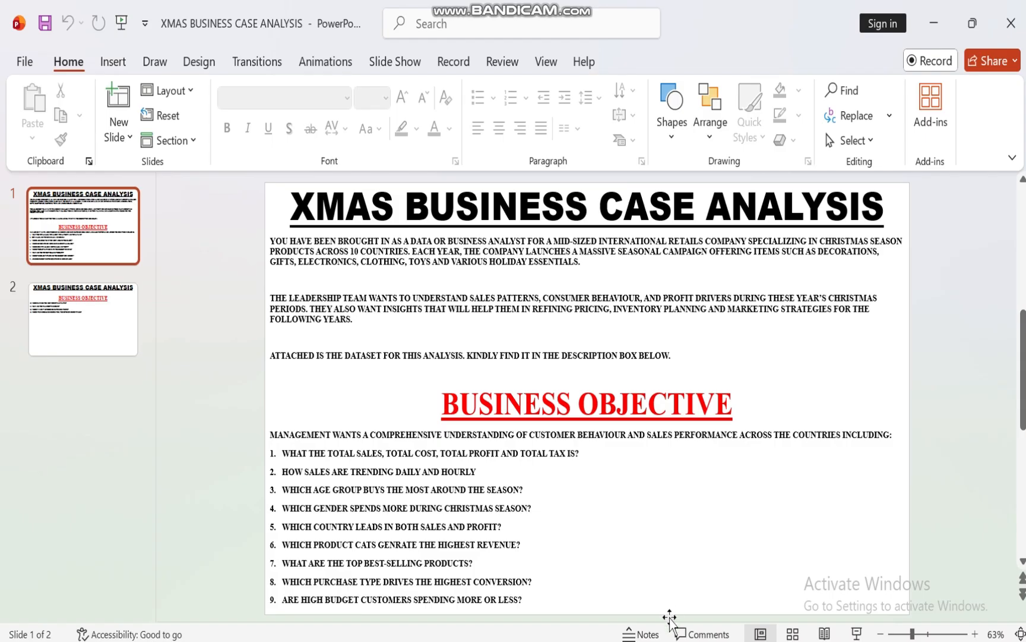
mouse_move(606, 639)
click(548, 596)
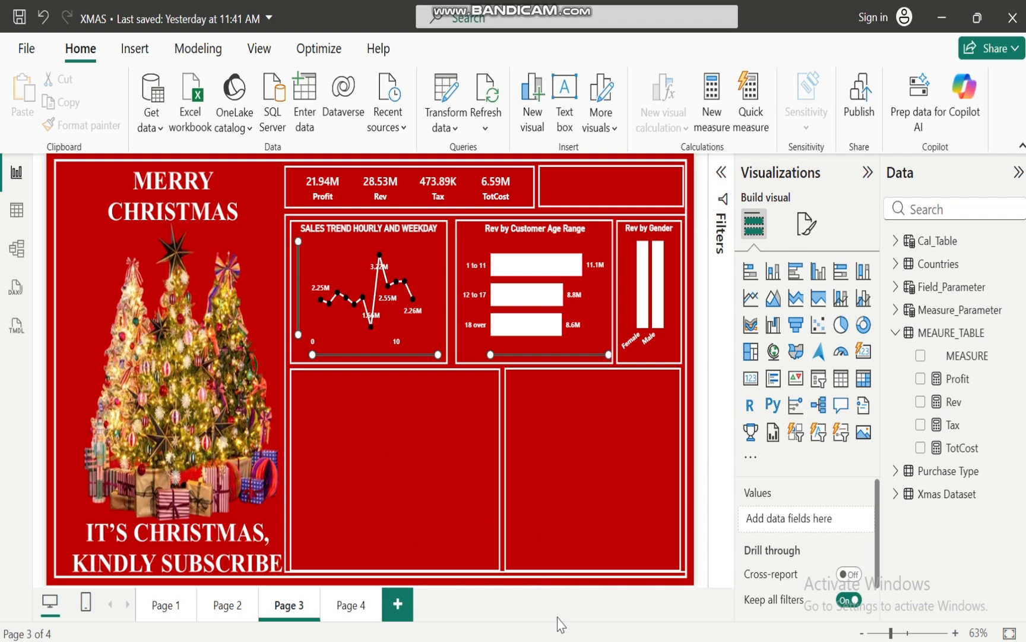
Collapse MEAURE_TABLE, view the finished reference dashboard on Page 1 and return to Page 3
mouse_move(570, 640)
click(899, 333)
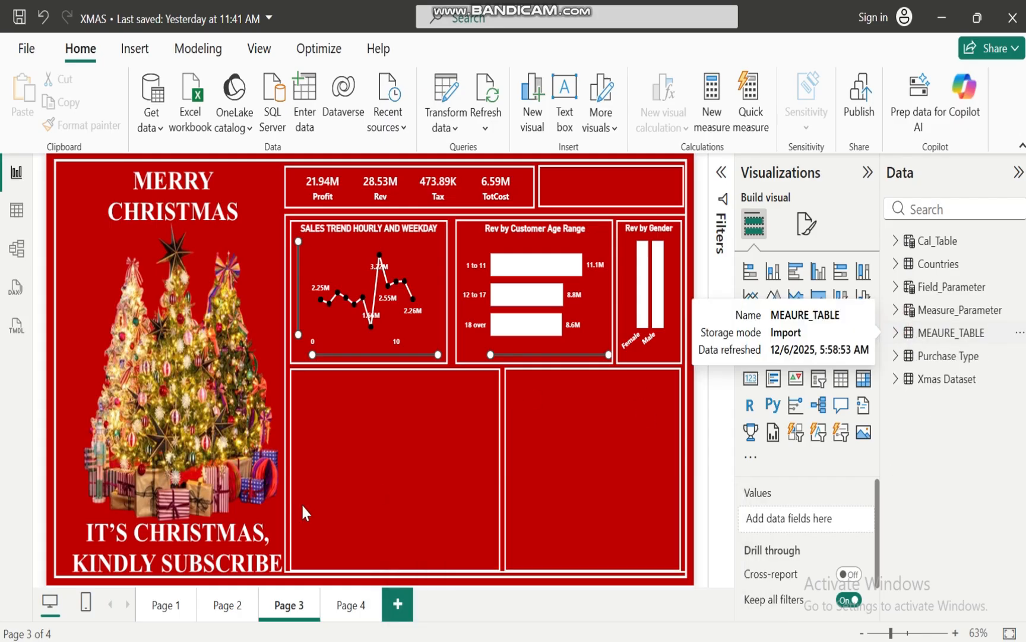
click(160, 605)
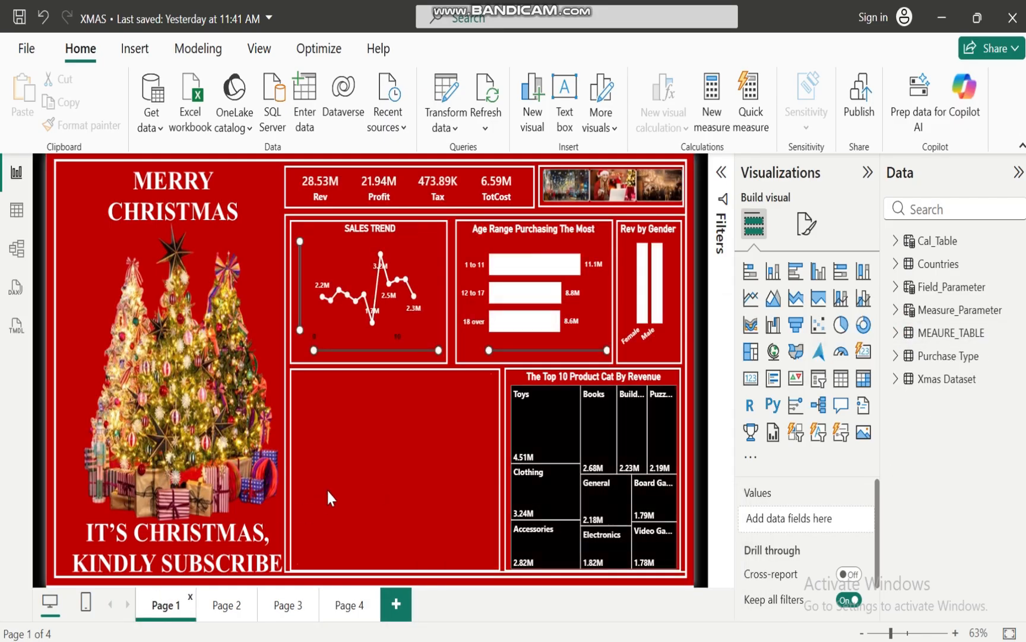
click(285, 604)
Switch to the report view of the Untitled Power BI file and examine the fields of the Countries and Purchase Type tables
mouse_move(556, 640)
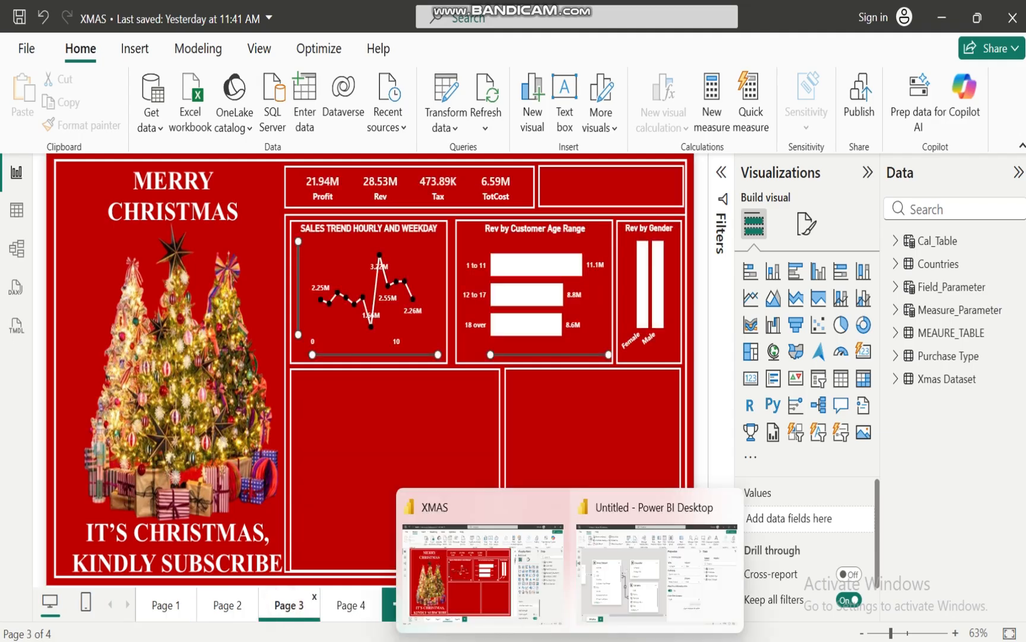
click(628, 573)
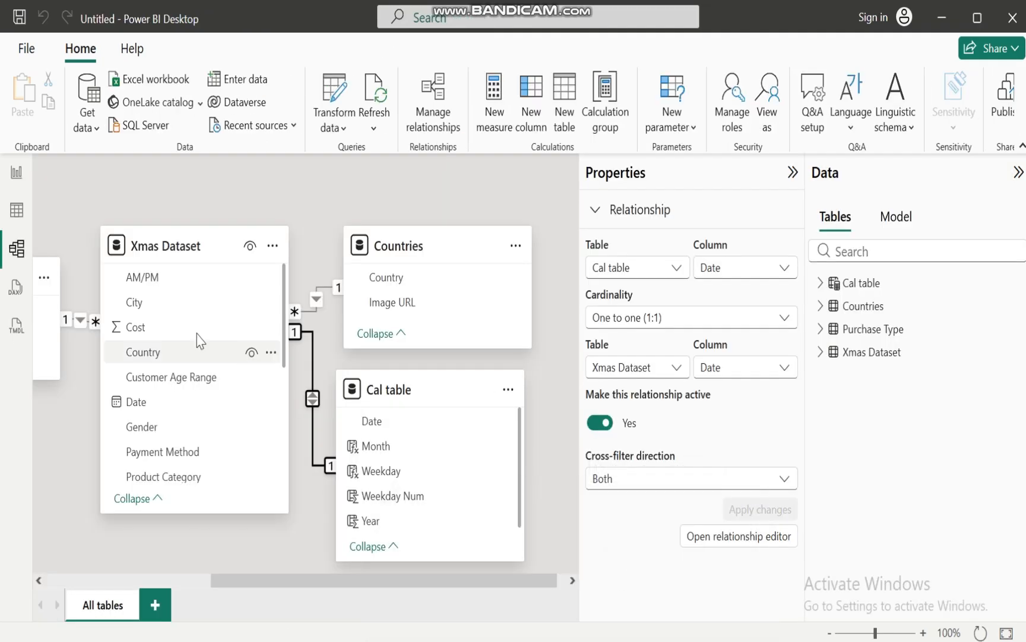
click(14, 173)
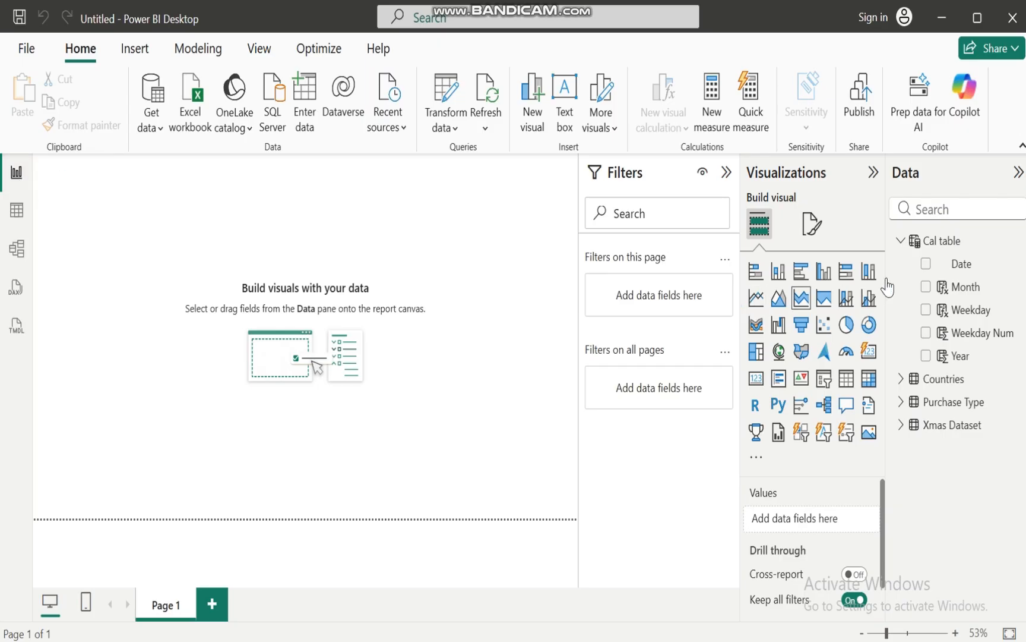
click(900, 241)
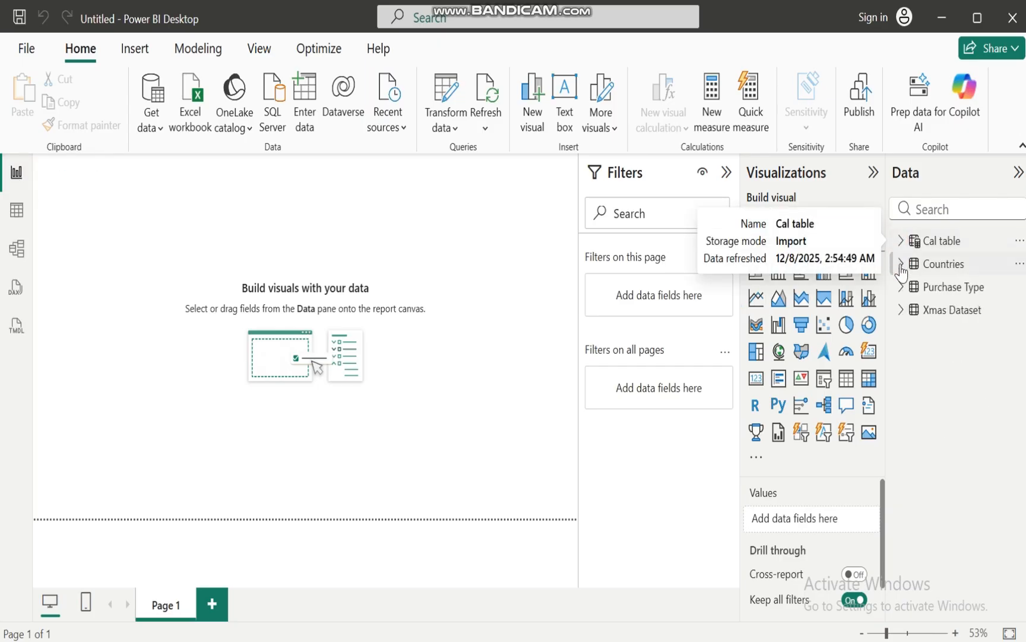
click(901, 264)
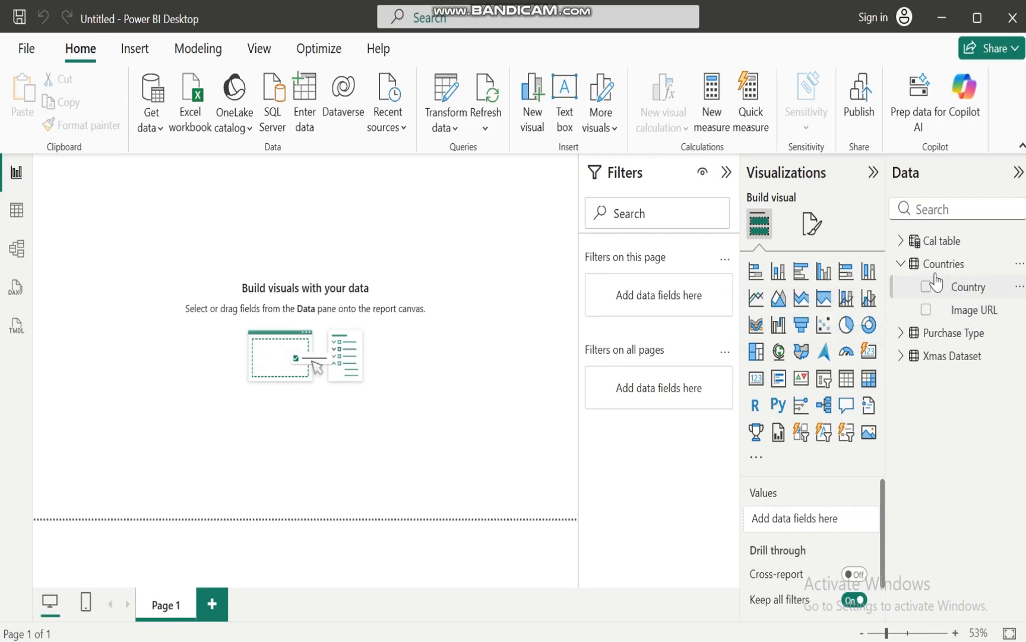
click(902, 265)
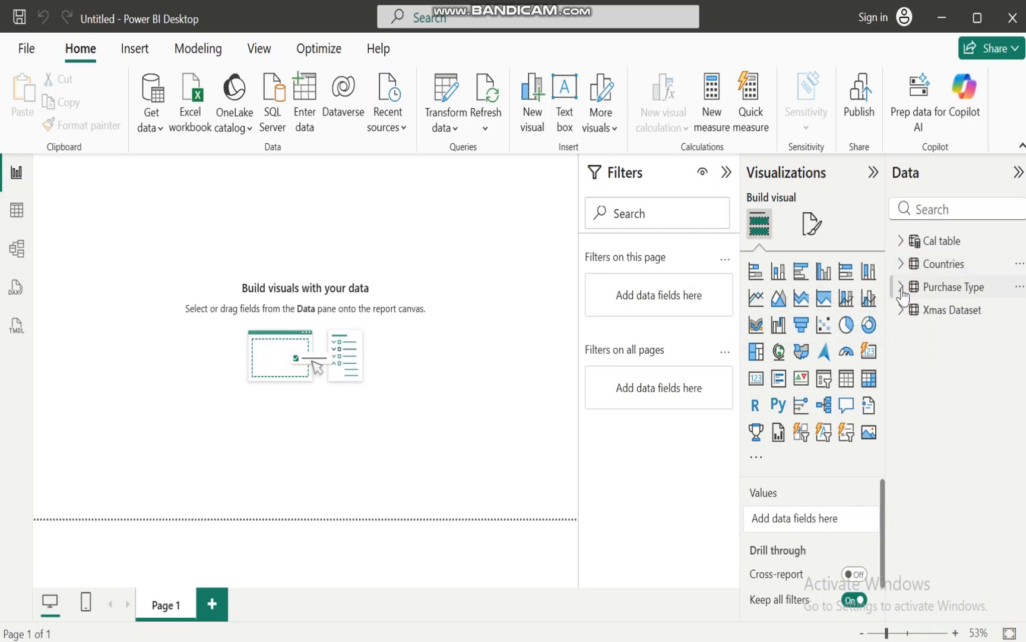
click(901, 288)
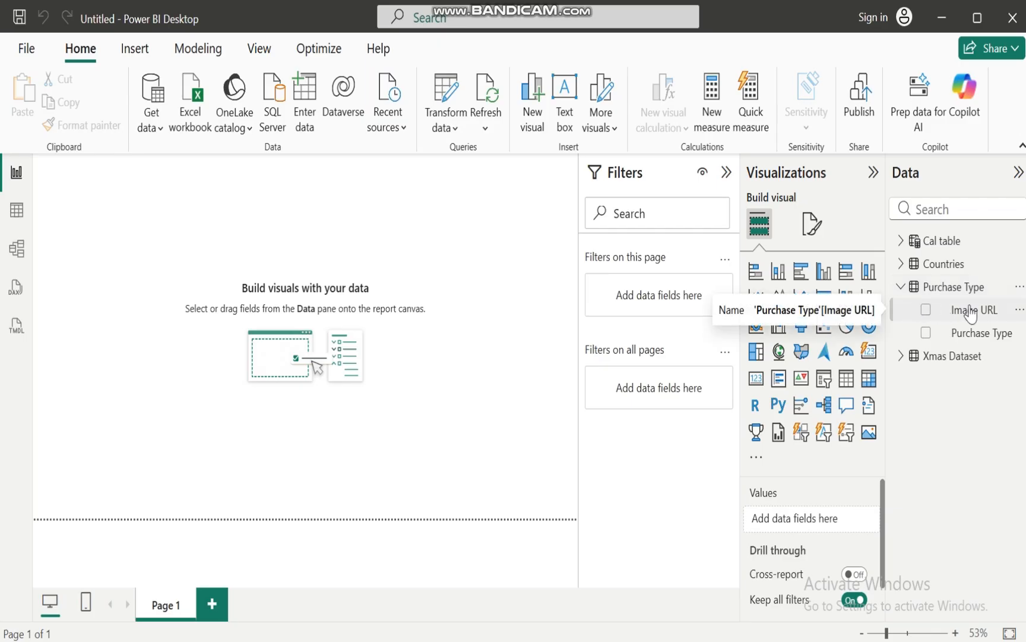
click(901, 286)
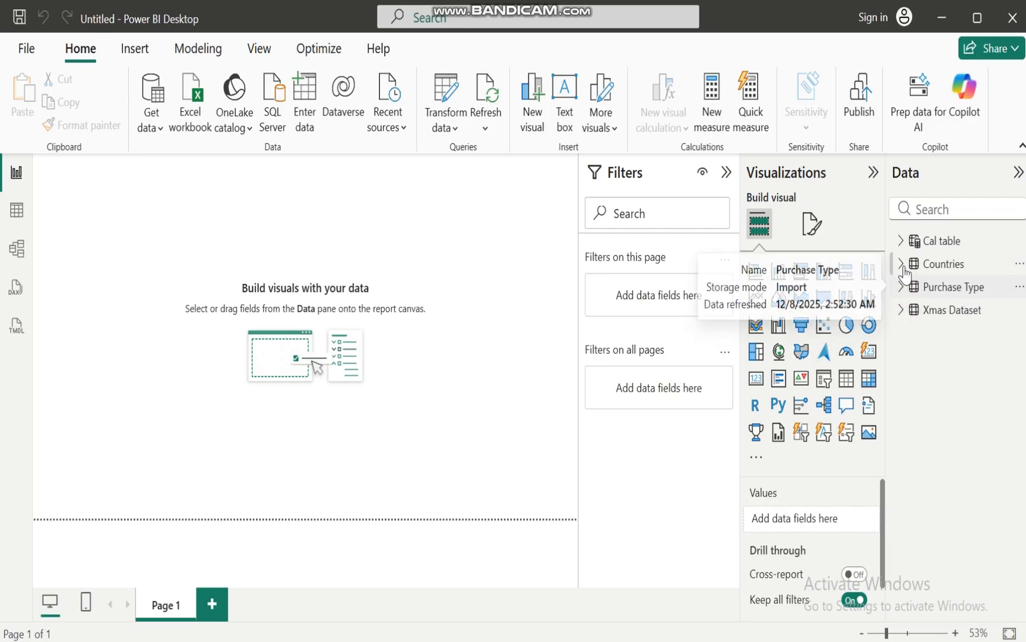
Set the data category of the Image URL column in the Countries table to Image URL
click(18, 211)
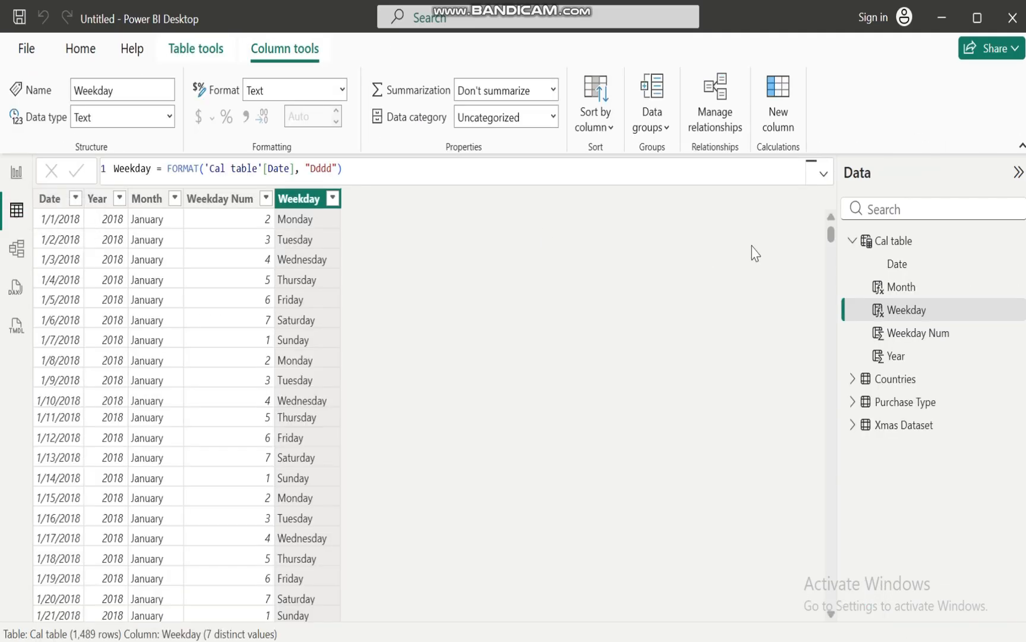
click(852, 241)
click(891, 265)
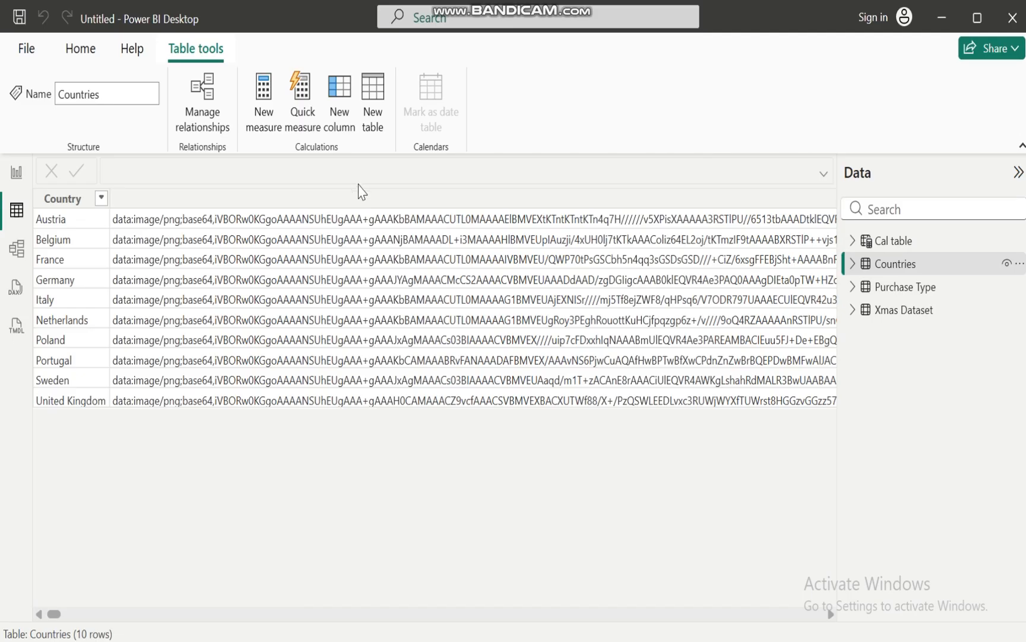
click(361, 198)
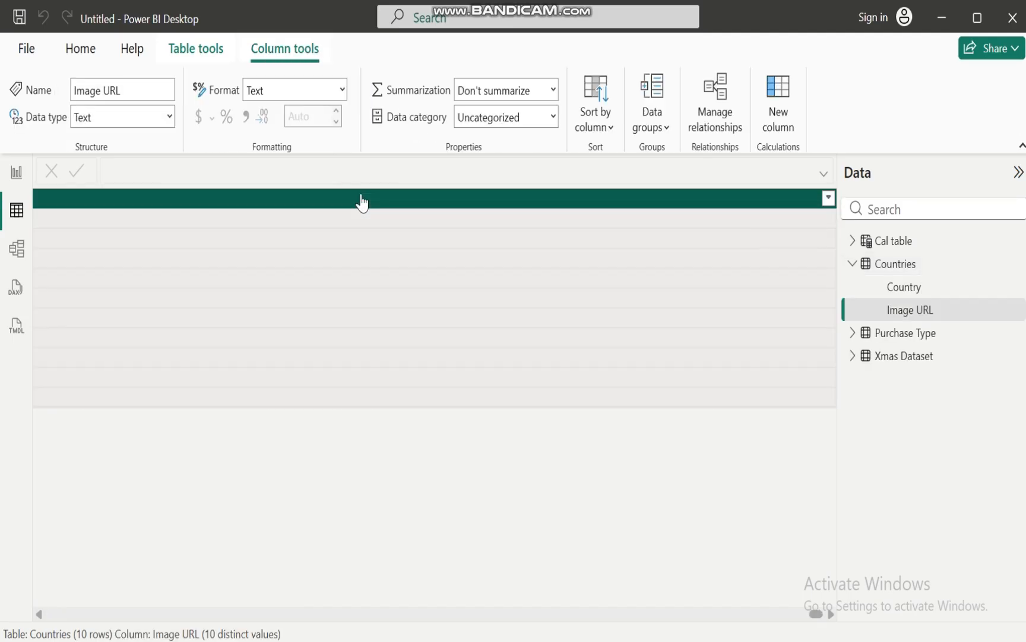
click(552, 117)
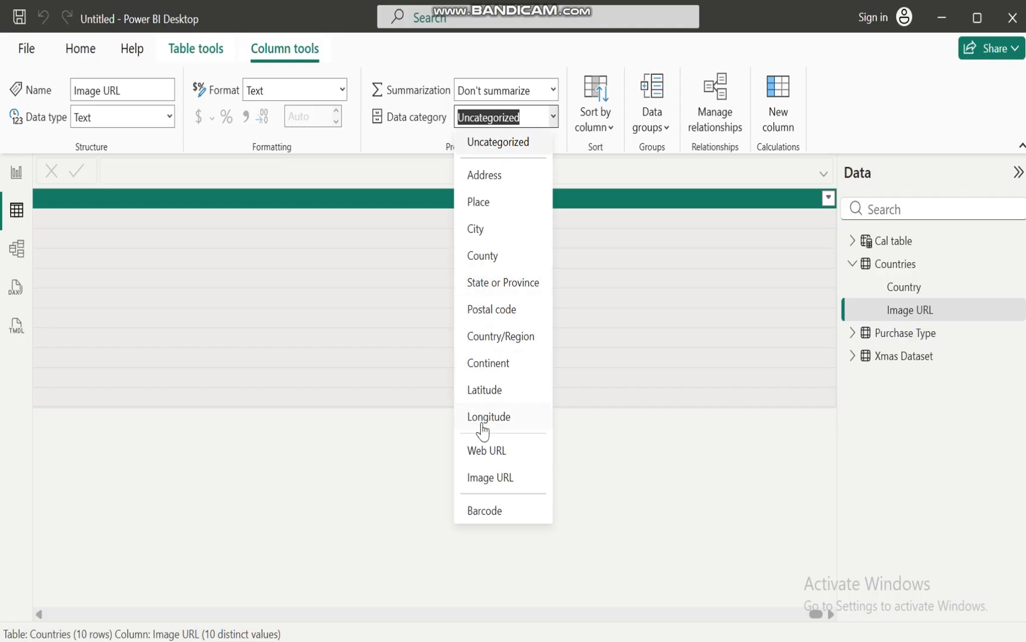
click(500, 485)
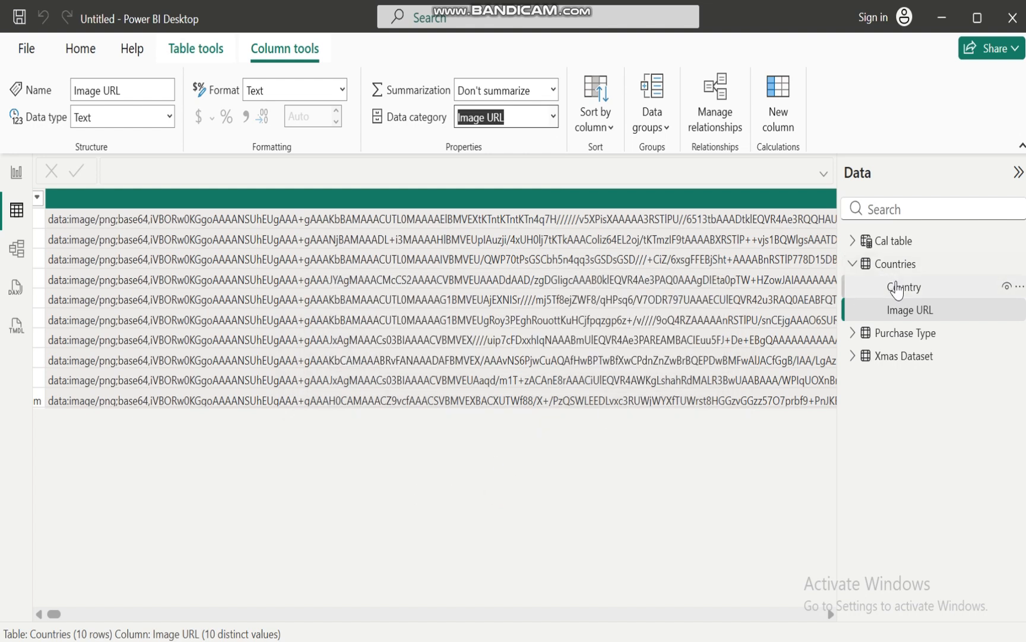
Set the data category of the Image URL column in the Purchase Type table to Image URL
click(856, 333)
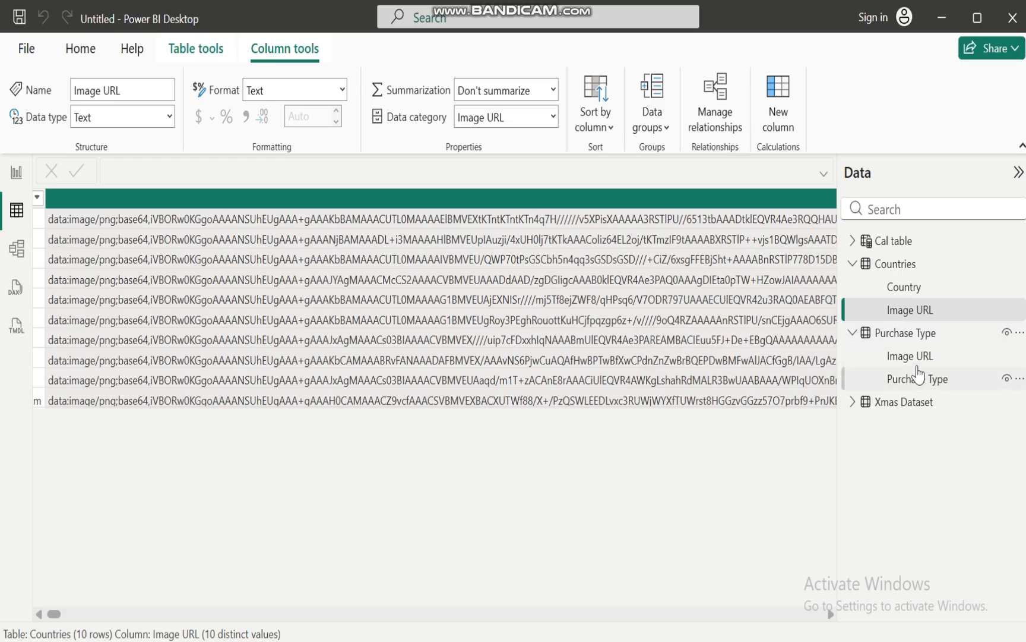
click(914, 336)
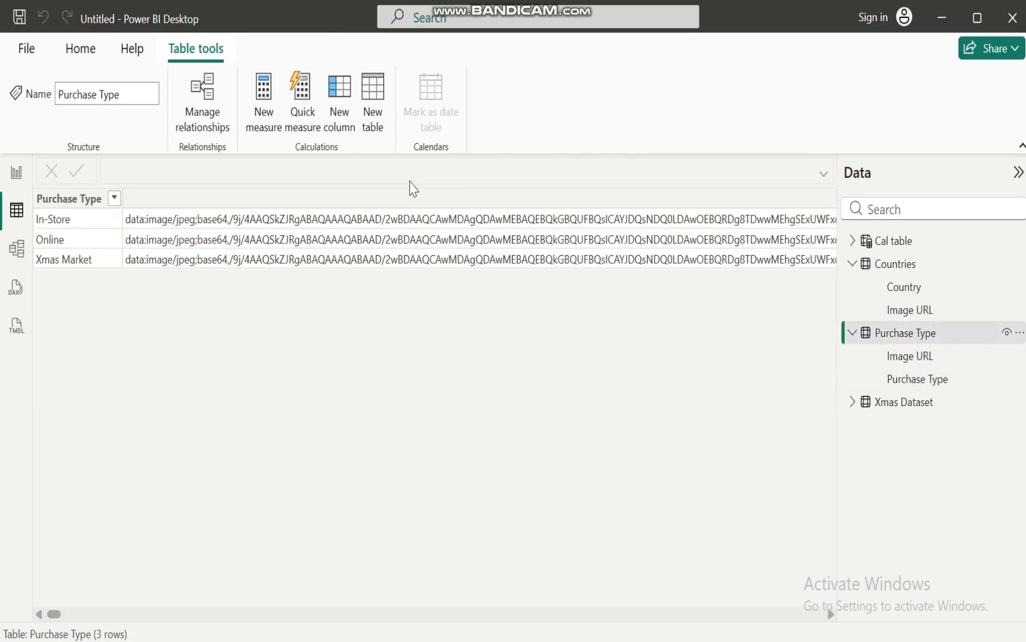
click(376, 200)
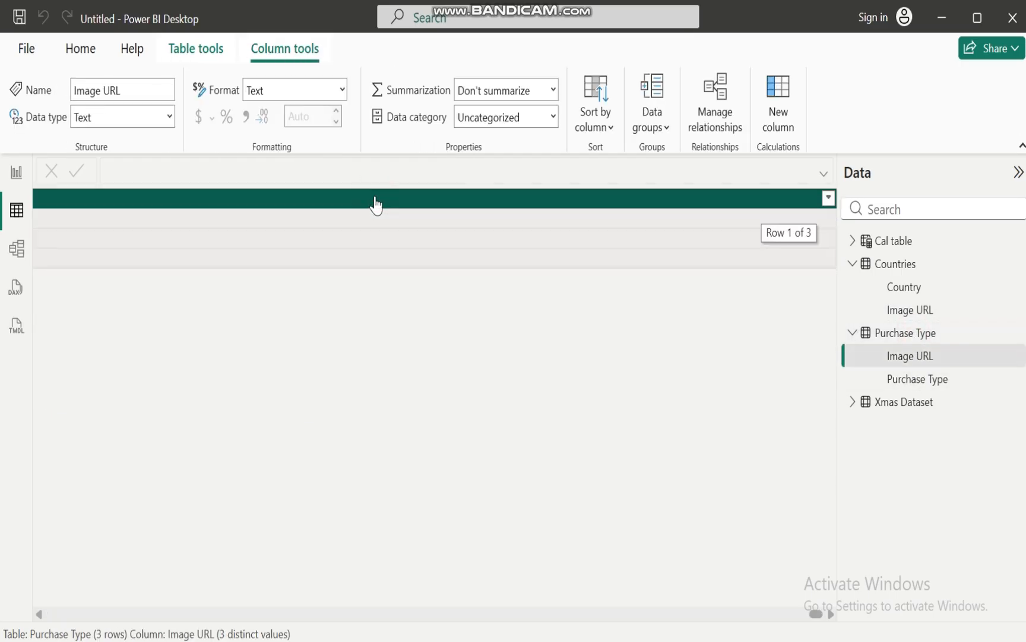
click(553, 117)
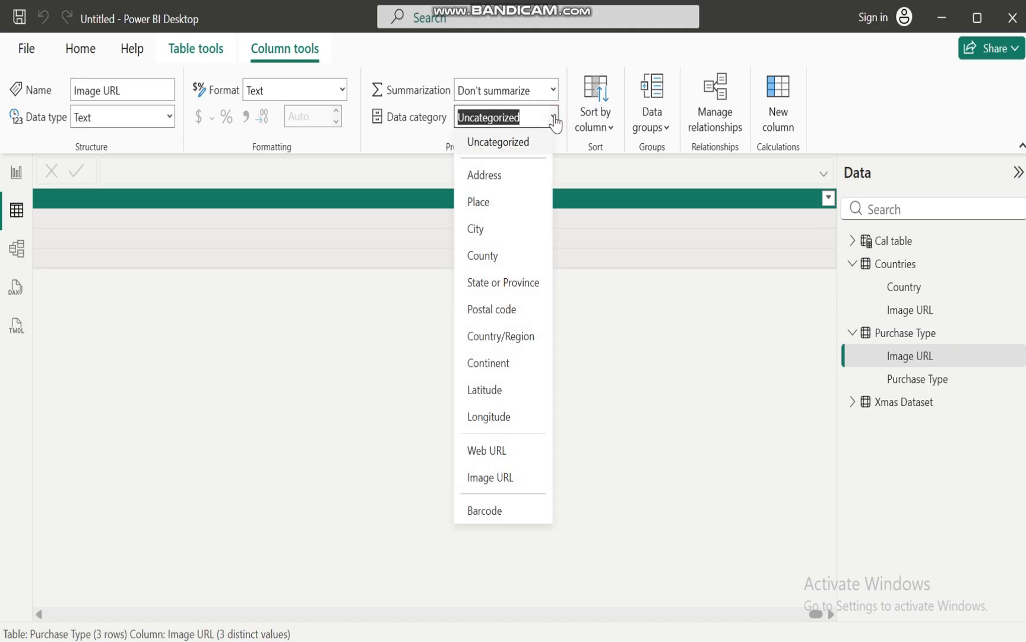
click(490, 478)
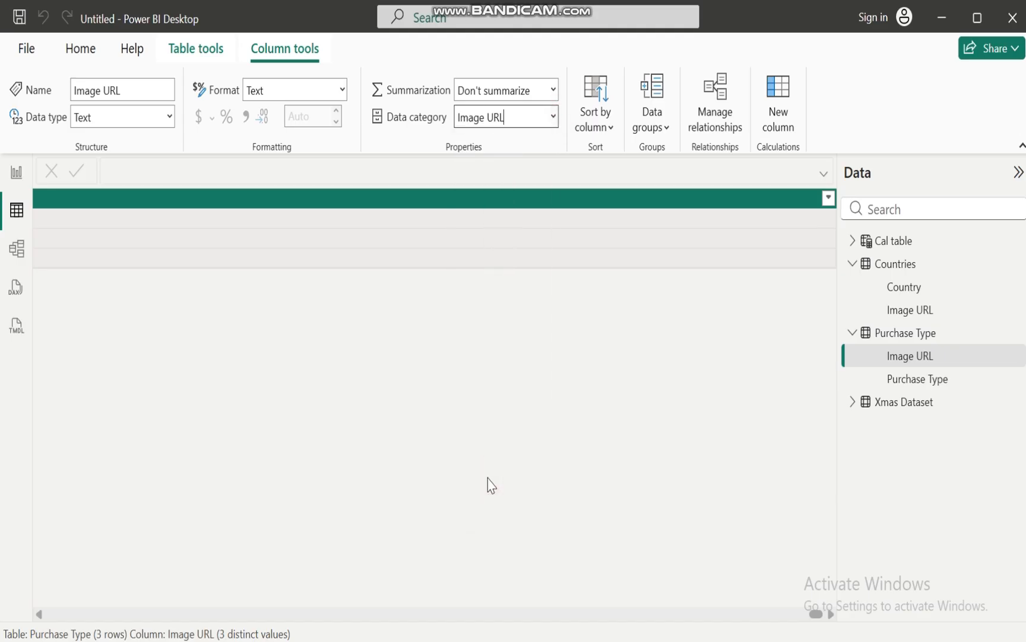
Check the report view, return to the table view and review the data category options of the Purchase Type Image URL column
click(18, 173)
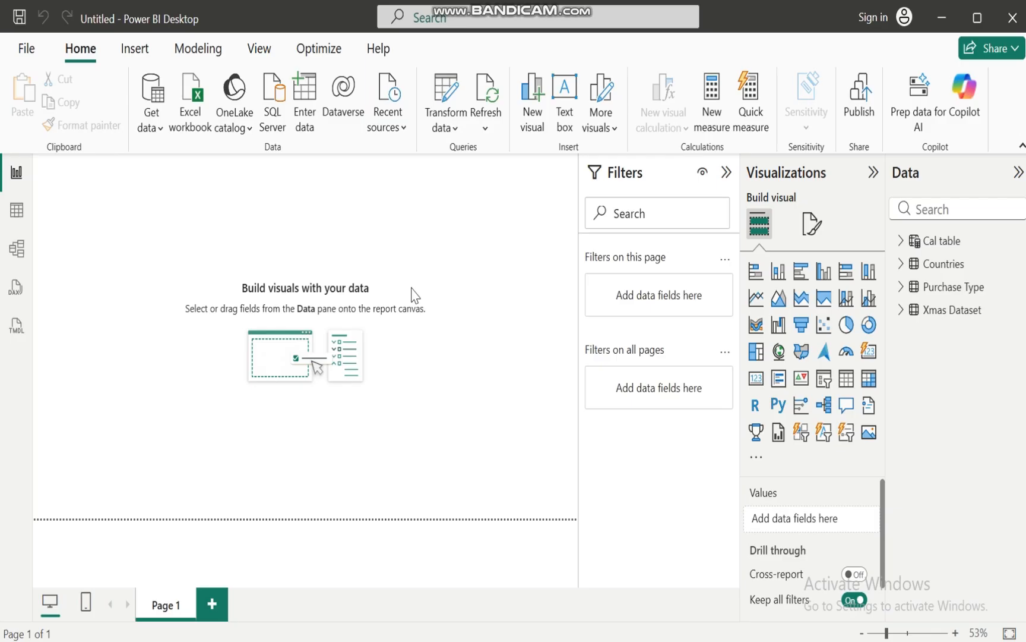
click(16, 214)
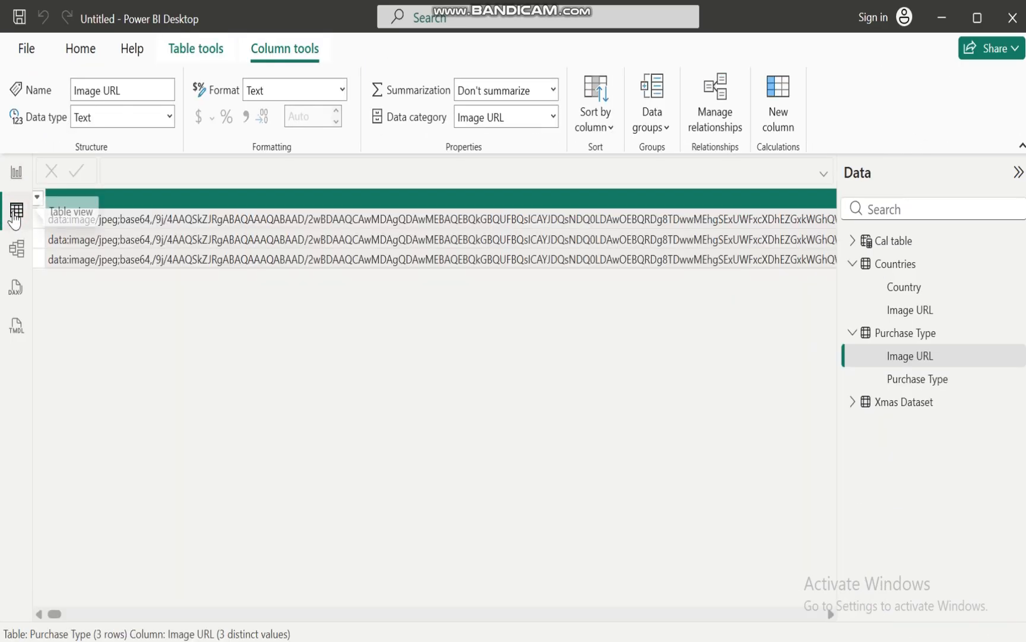
click(554, 117)
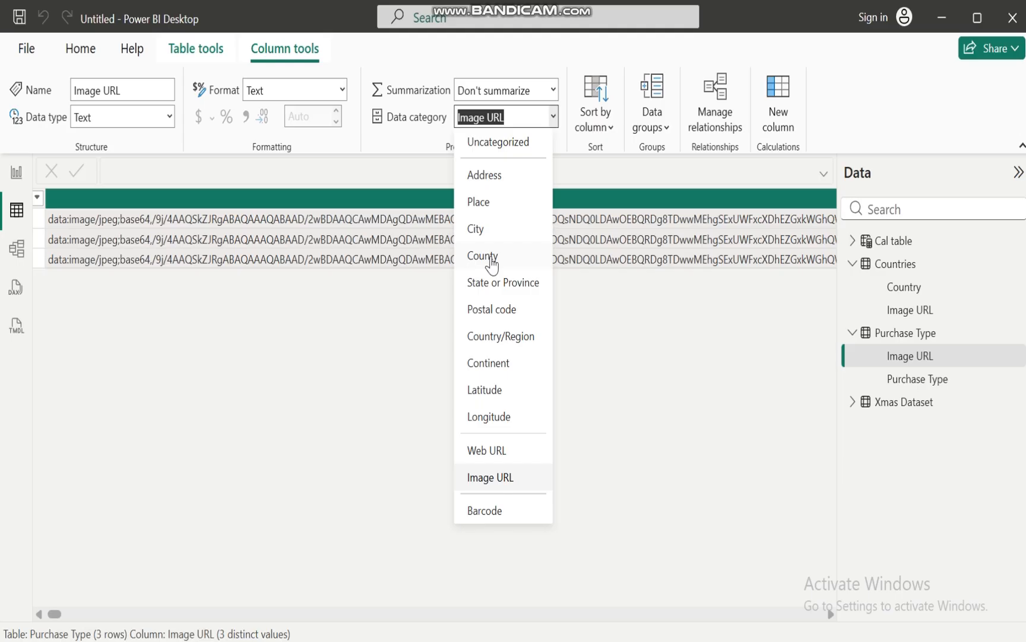
click(305, 385)
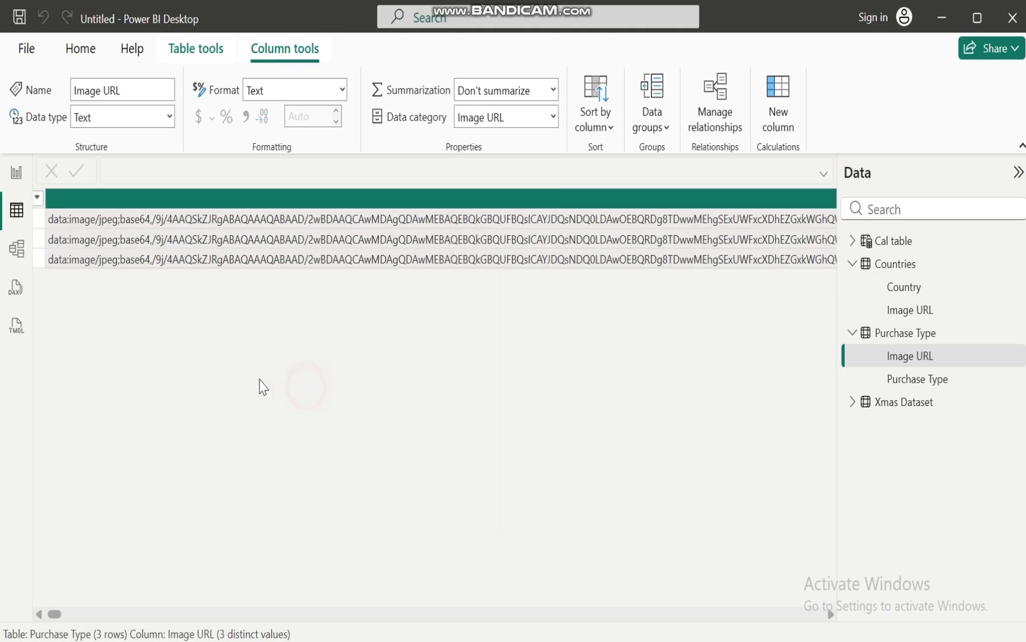
Switch to the XMAS report, create a table visual from the Countries Image URL field on Page 3 and expand MEAURE_TABLE
mouse_move(569, 640)
click(481, 613)
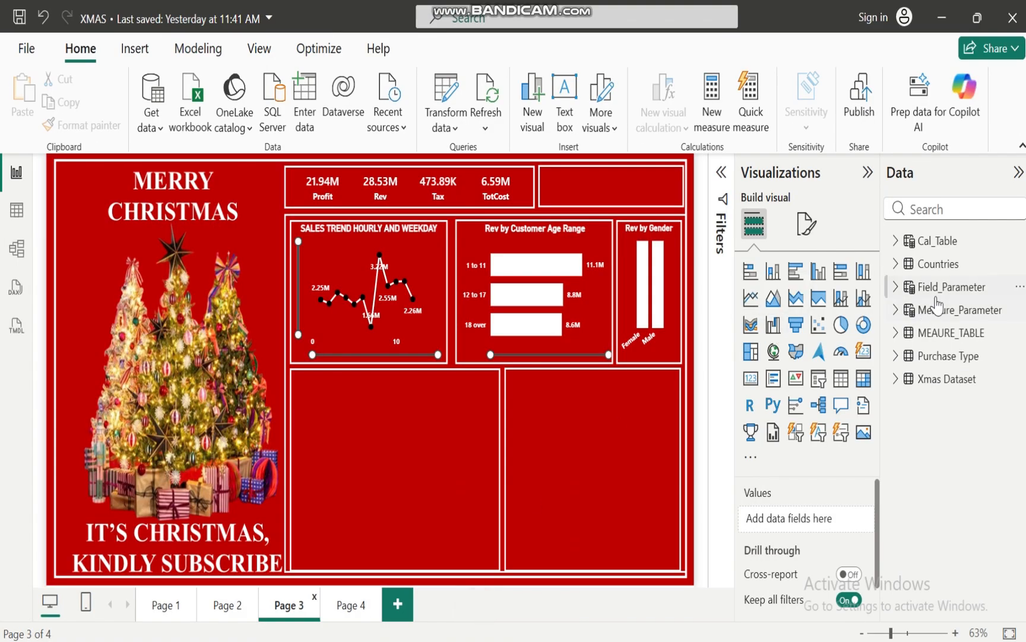
click(898, 267)
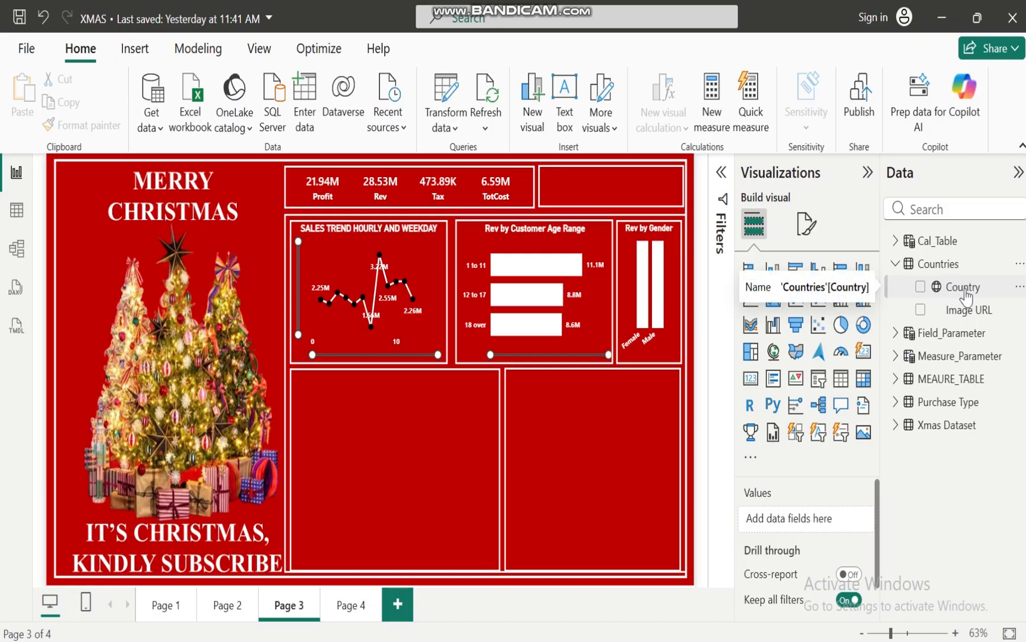
click(920, 310)
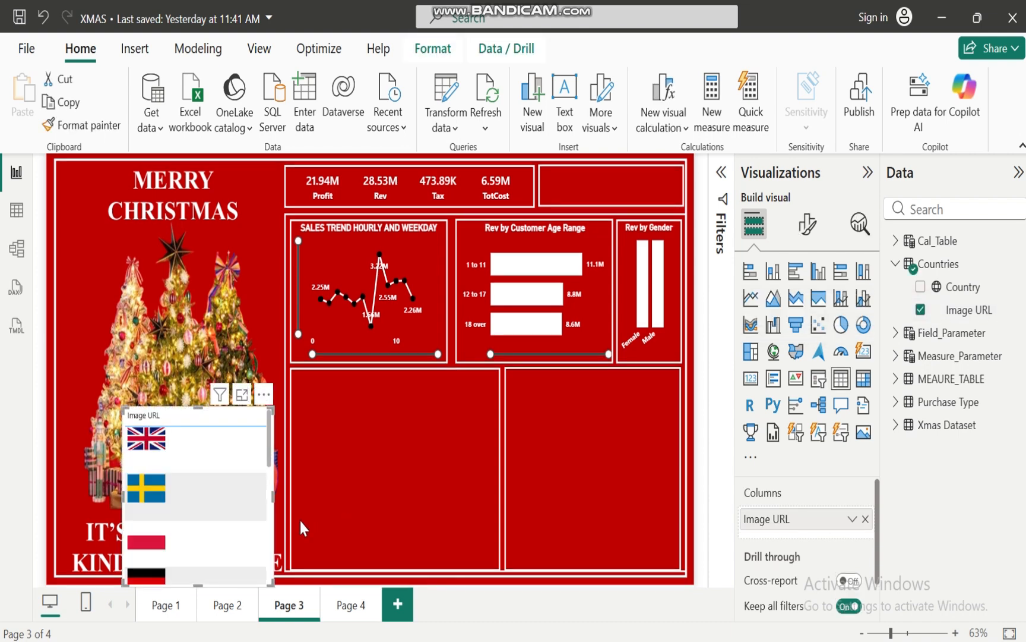
click(897, 263)
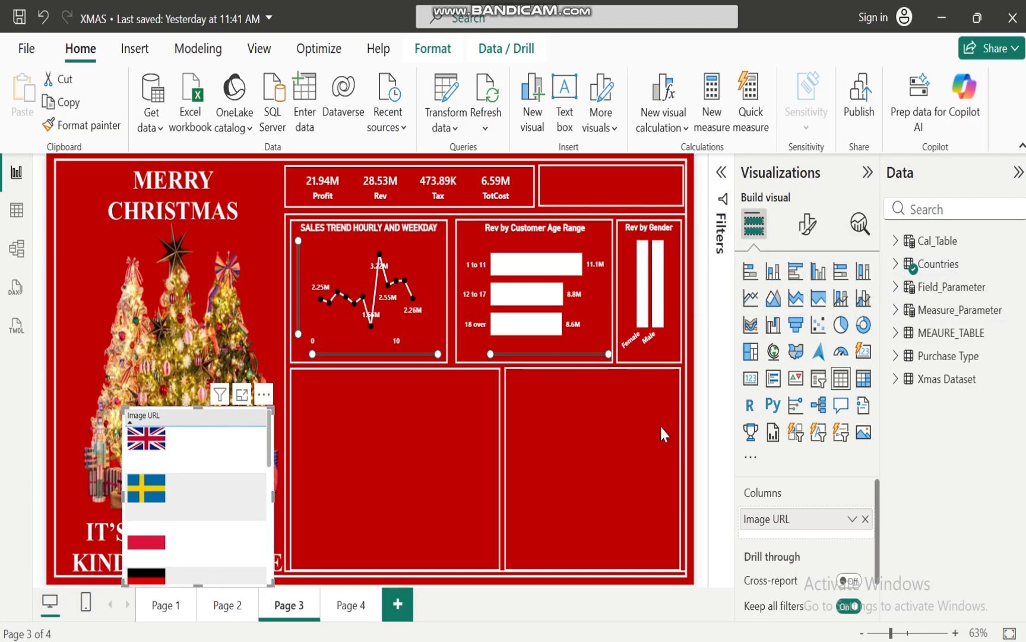
click(896, 332)
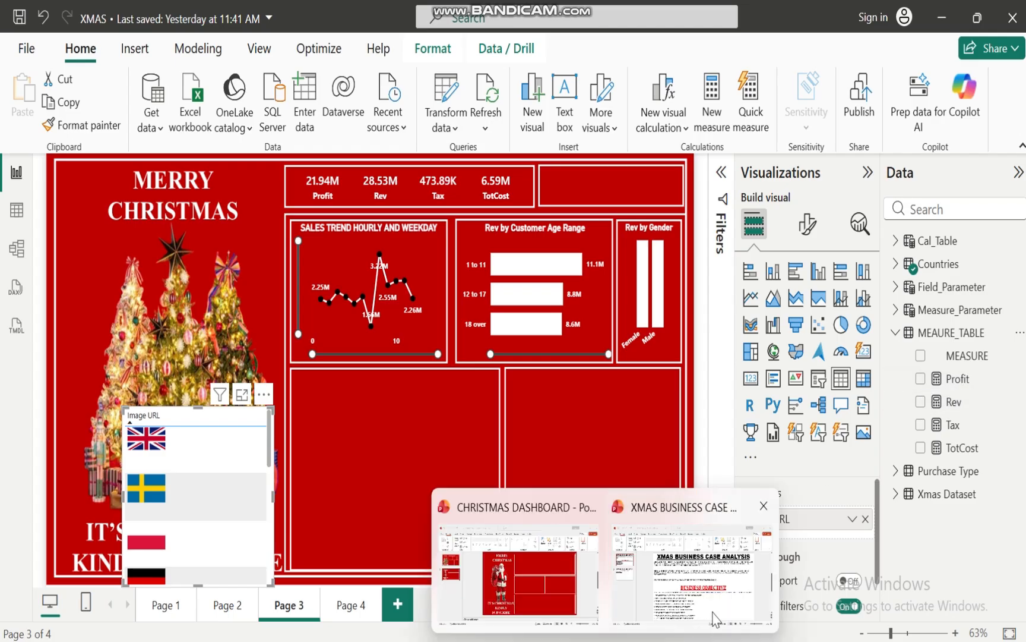
Review the business objectives in the XMAS BUSINESS CASE ANALYSIS slide in PowerPoint and return to the XMAS report
click(713, 614)
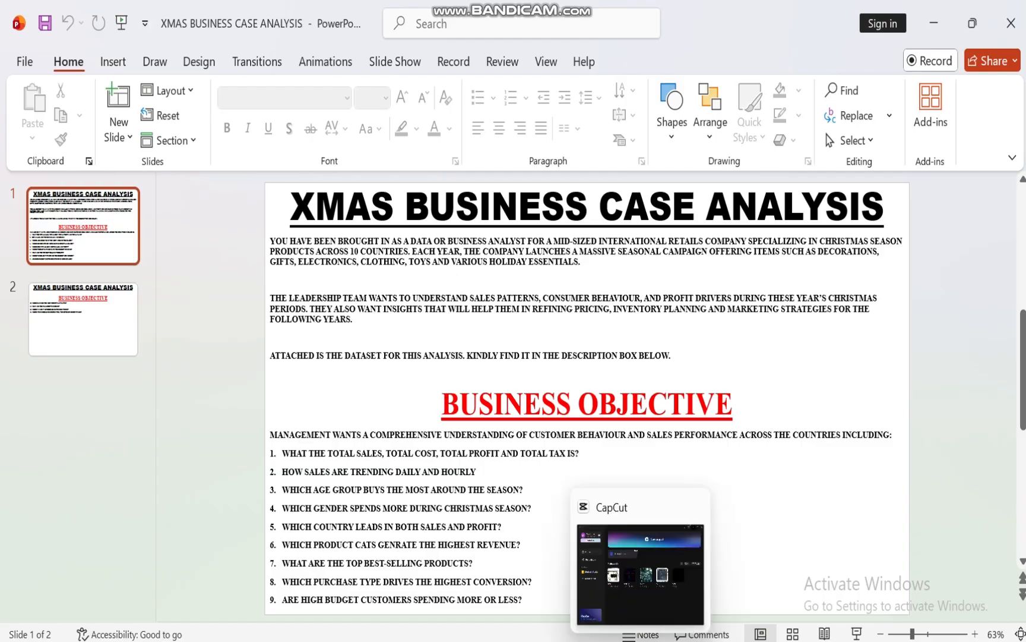
mouse_move(606, 640)
mouse_move(571, 641)
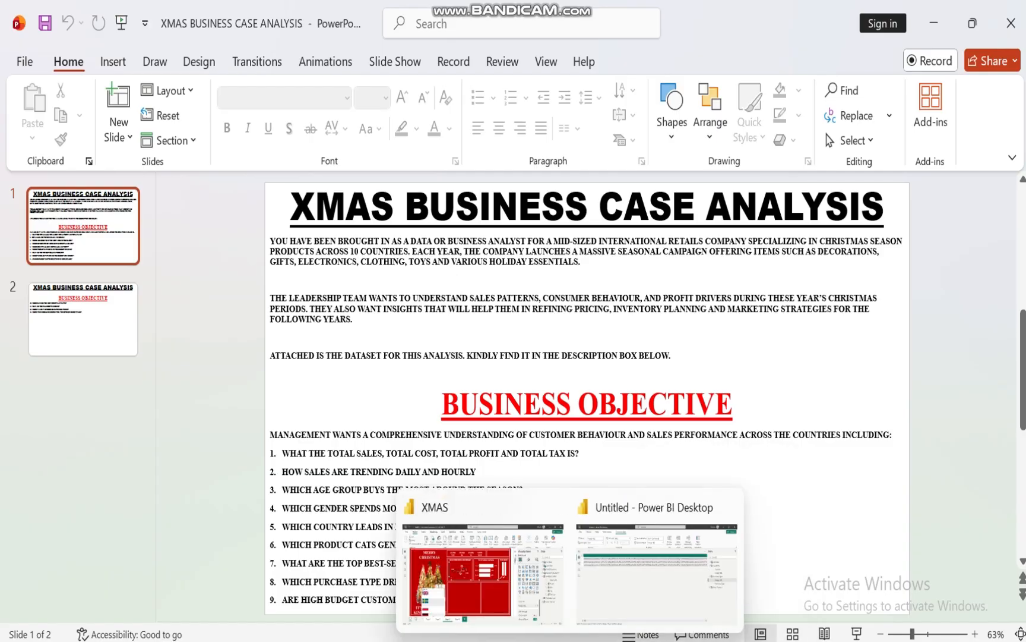
click(485, 612)
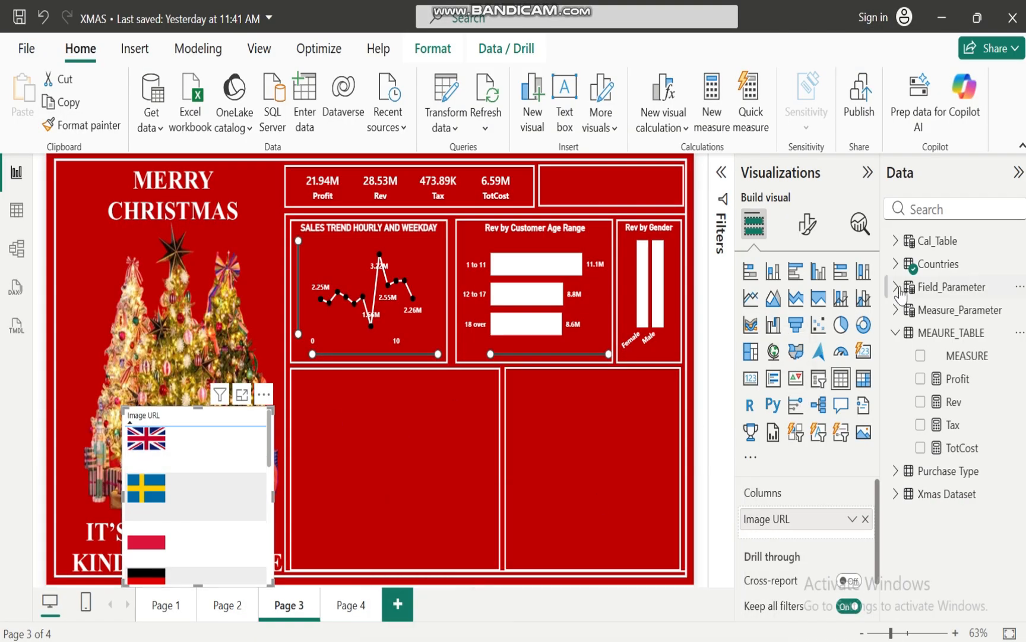
Add the Rev and Profit measures to the country flag table and look through its rows
click(920, 402)
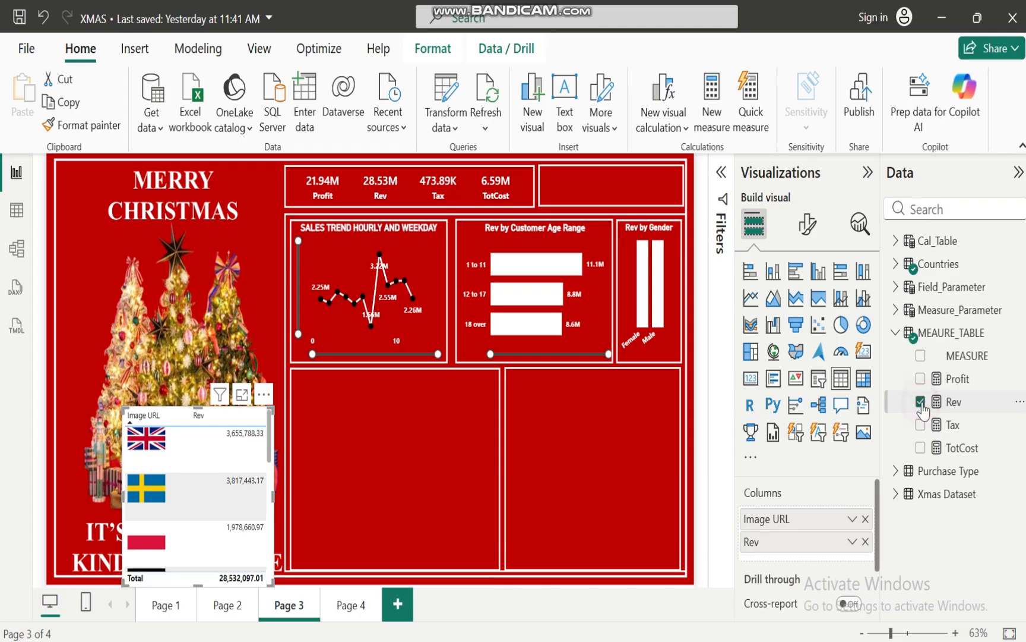
click(921, 379)
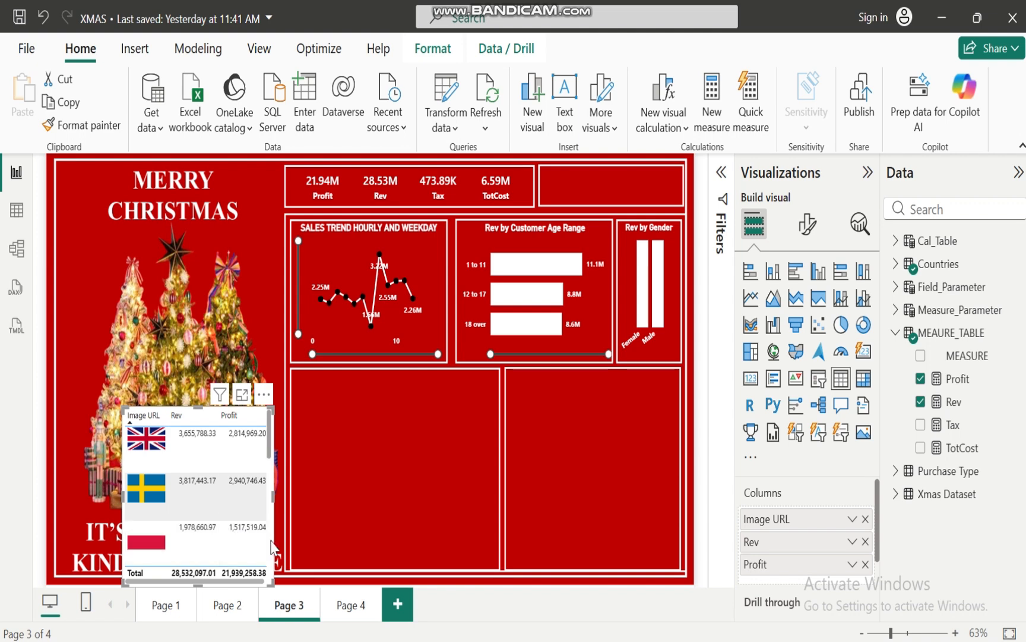
scroll(273, 535, down, 5)
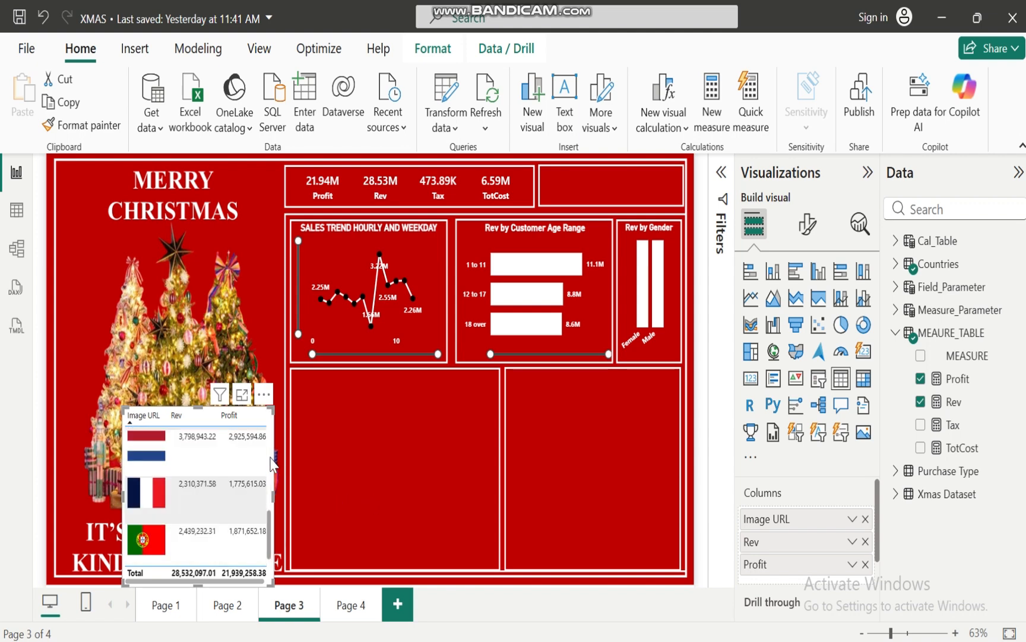
scroll(272, 464, up, 5)
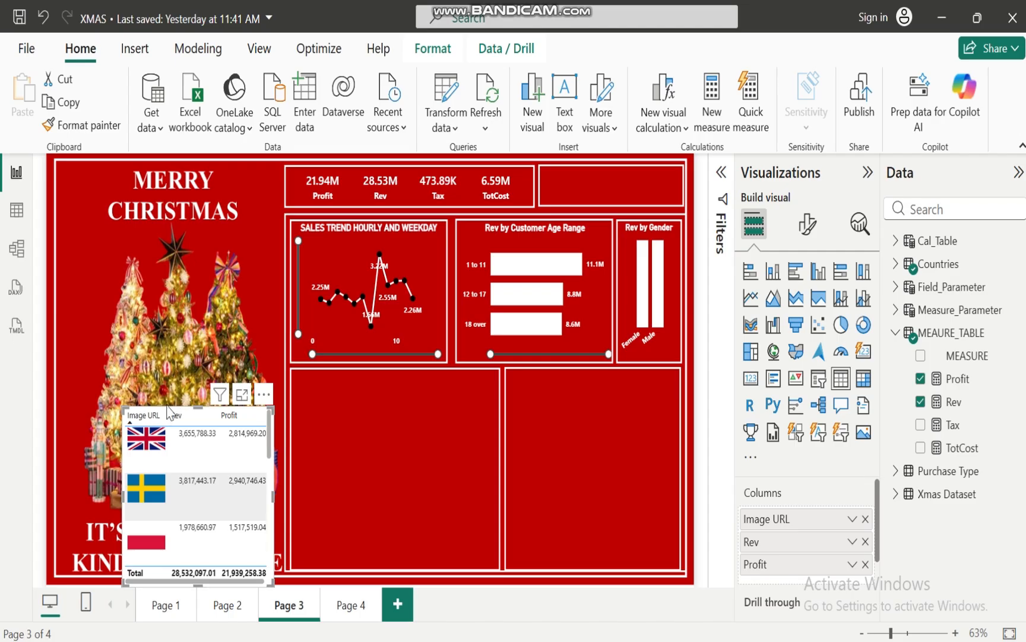
Move the country flag table into the empty frame below the sales trend chart and resize it to fill that frame
drag(184, 413, 352, 377)
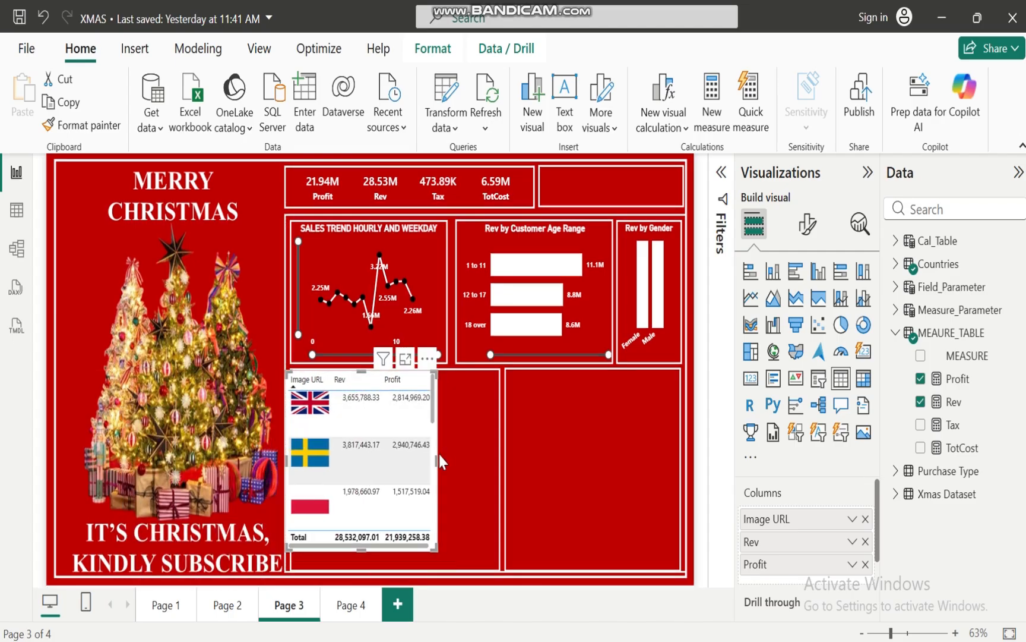
drag(436, 457, 494, 462)
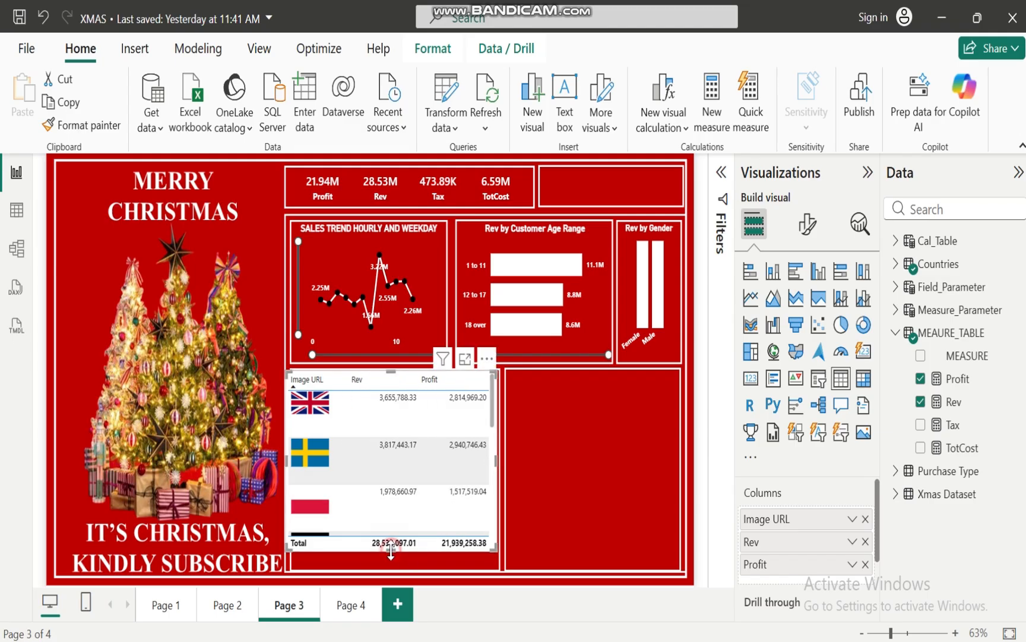
drag(391, 550, 390, 568)
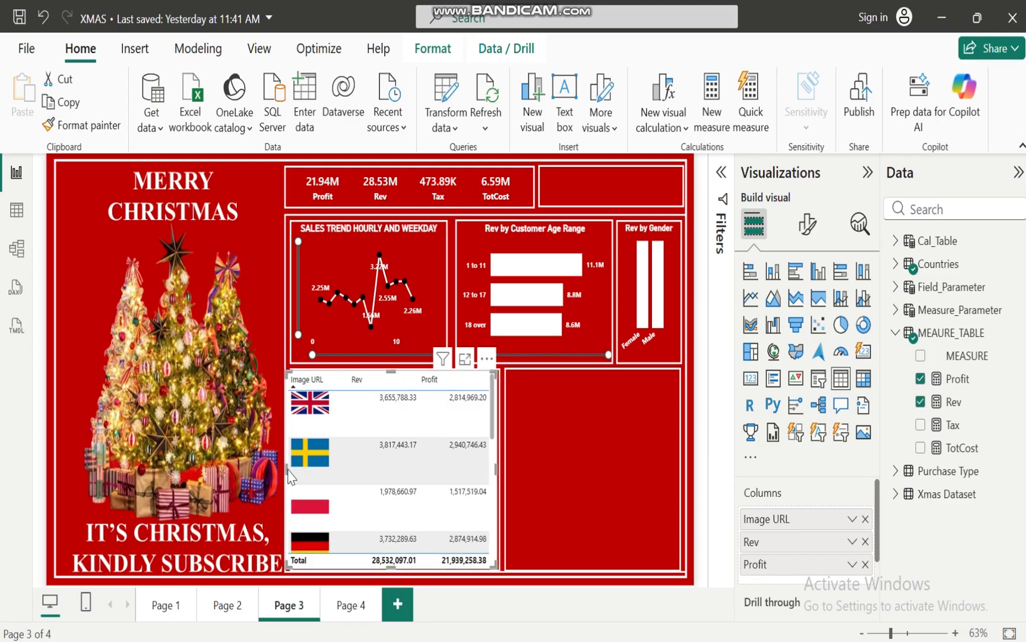
drag(288, 474, 295, 474)
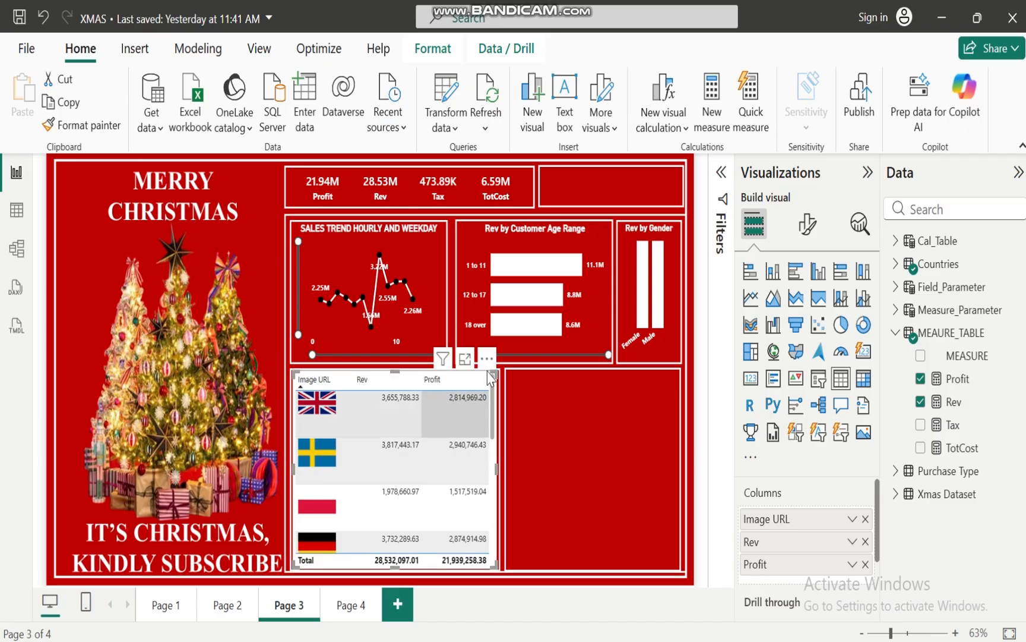
Sort the country flag table by Rev in ascending order
click(492, 359)
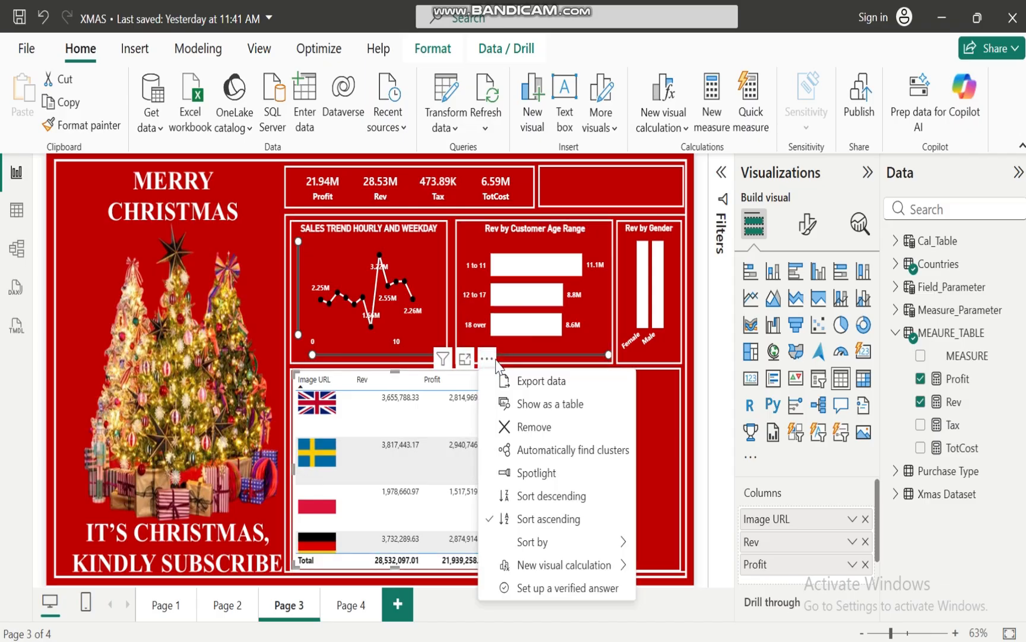
mouse_move(570, 543)
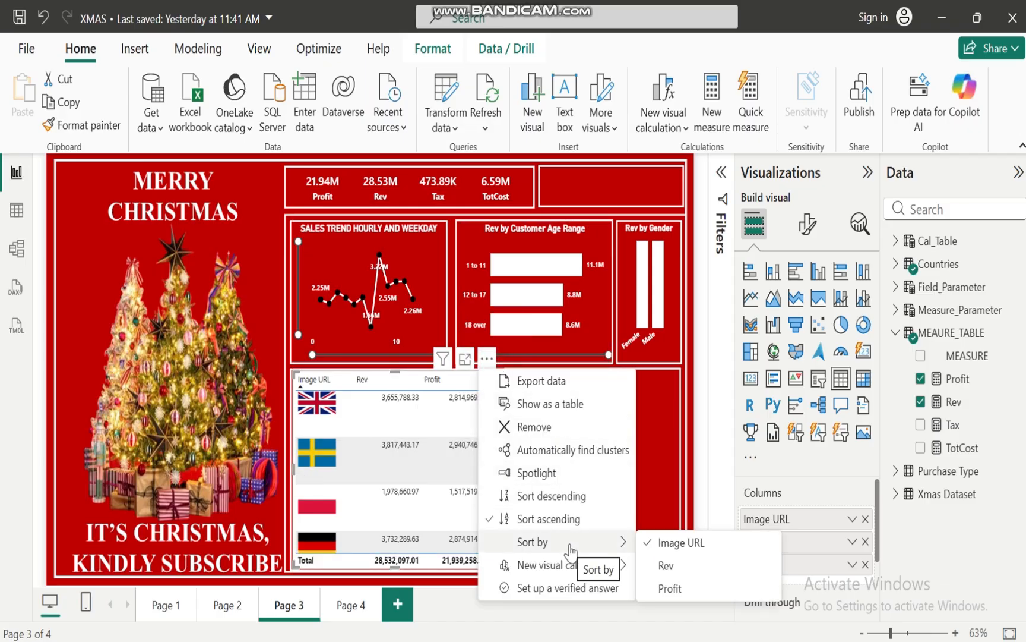
click(666, 565)
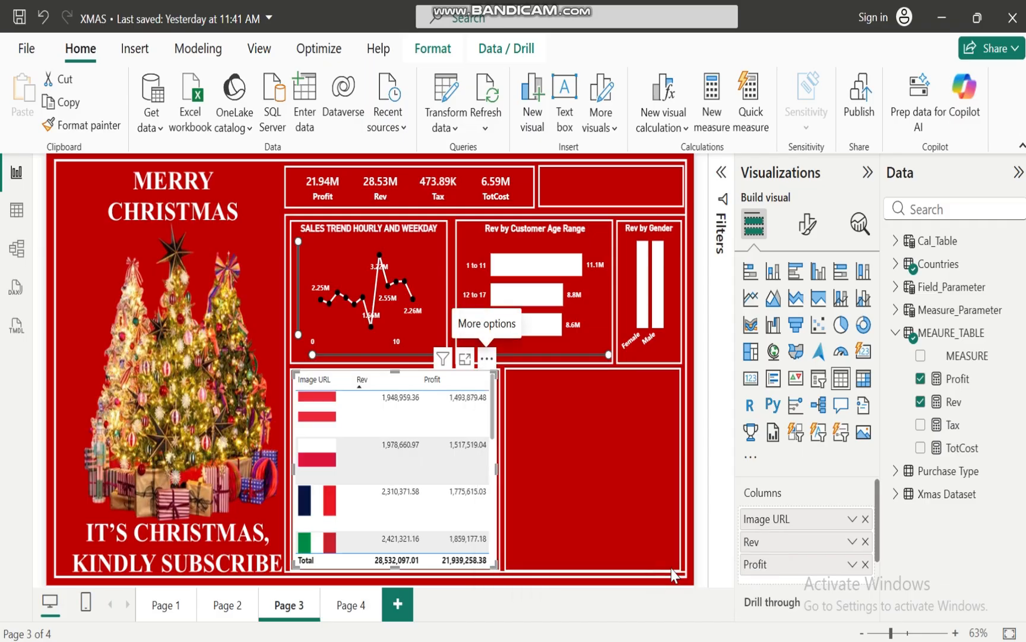
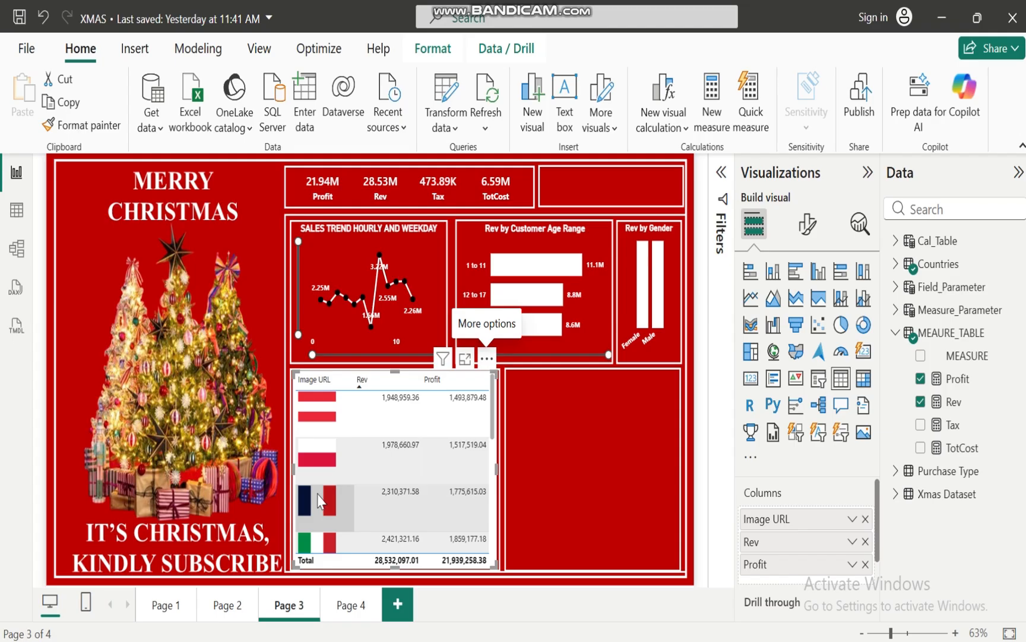
Sort the country flag table by Rev in descending order and look through its rows
click(488, 360)
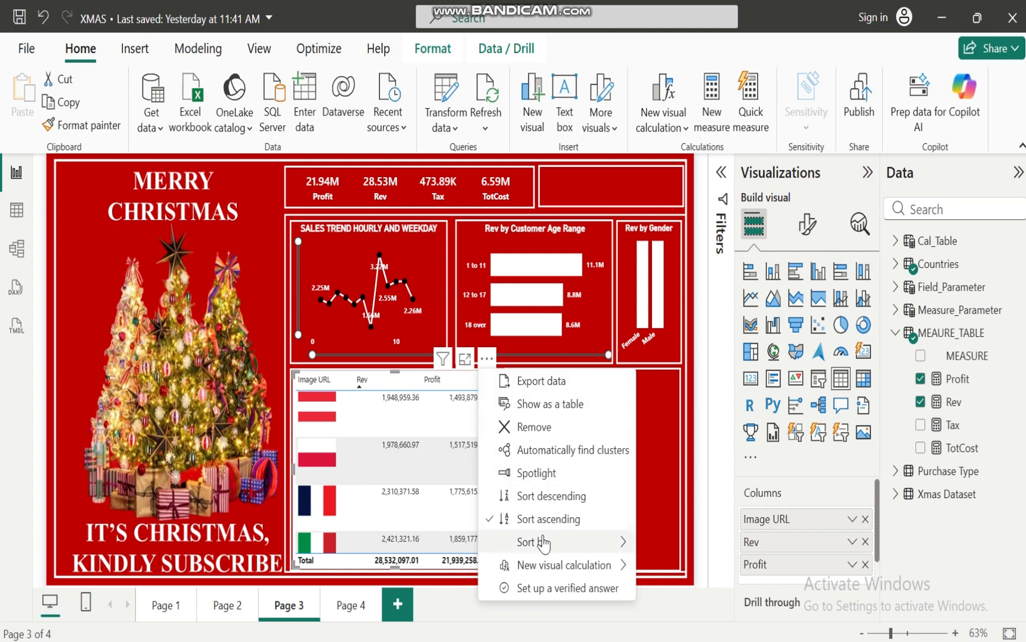
click(556, 497)
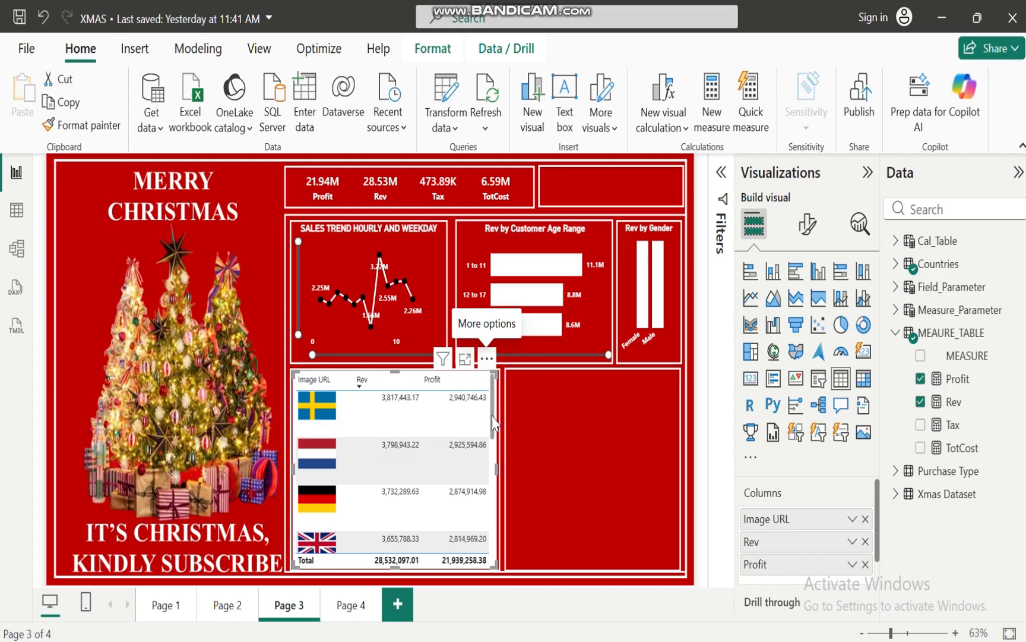
mouse_move(492, 416)
mouse_down()
mouse_move(501, 544)
mouse_move(503, 415)
mouse_up()
drag(492, 411, 493, 555)
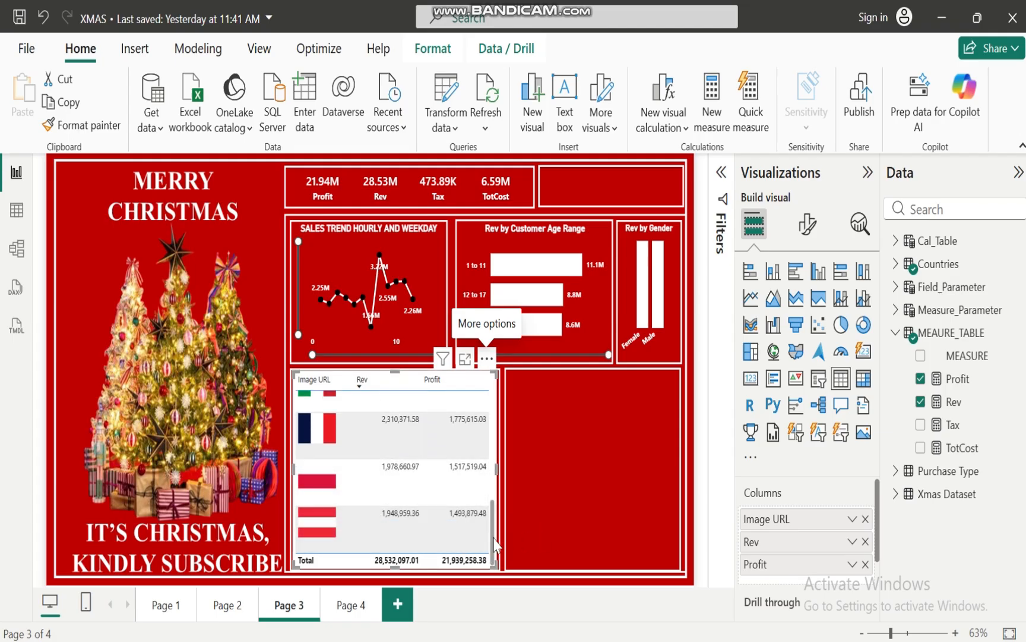
drag(495, 544, 493, 404)
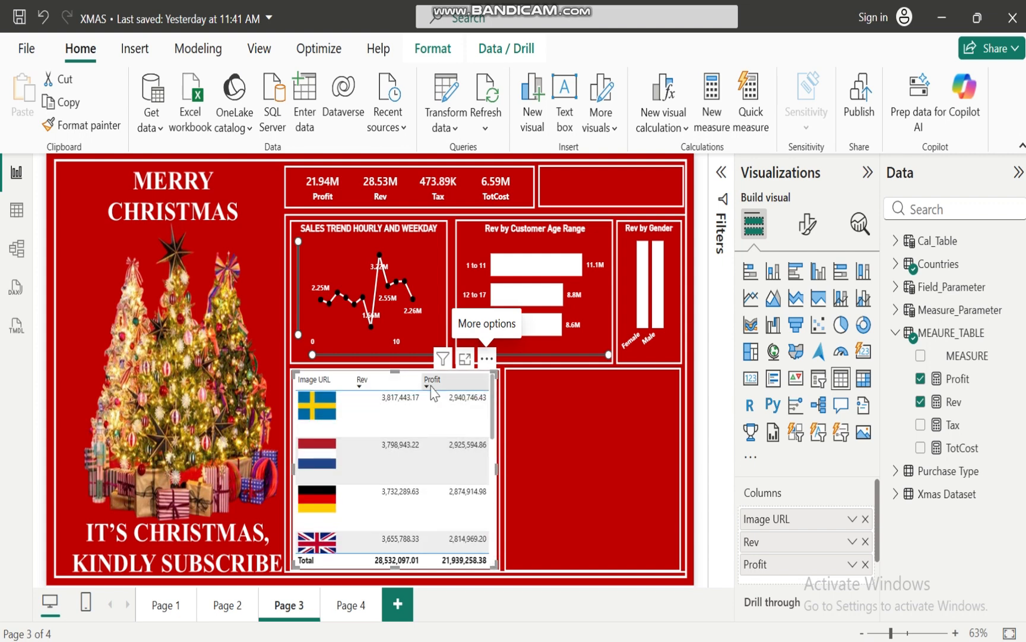
Sort the country flag table by Profit in descending order
click(491, 358)
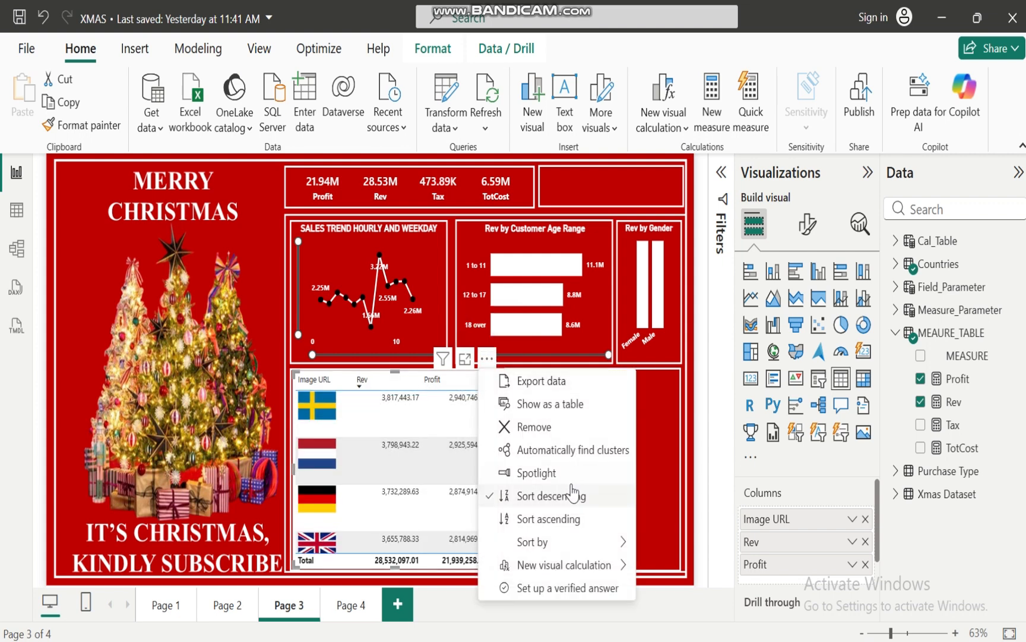
mouse_move(601, 548)
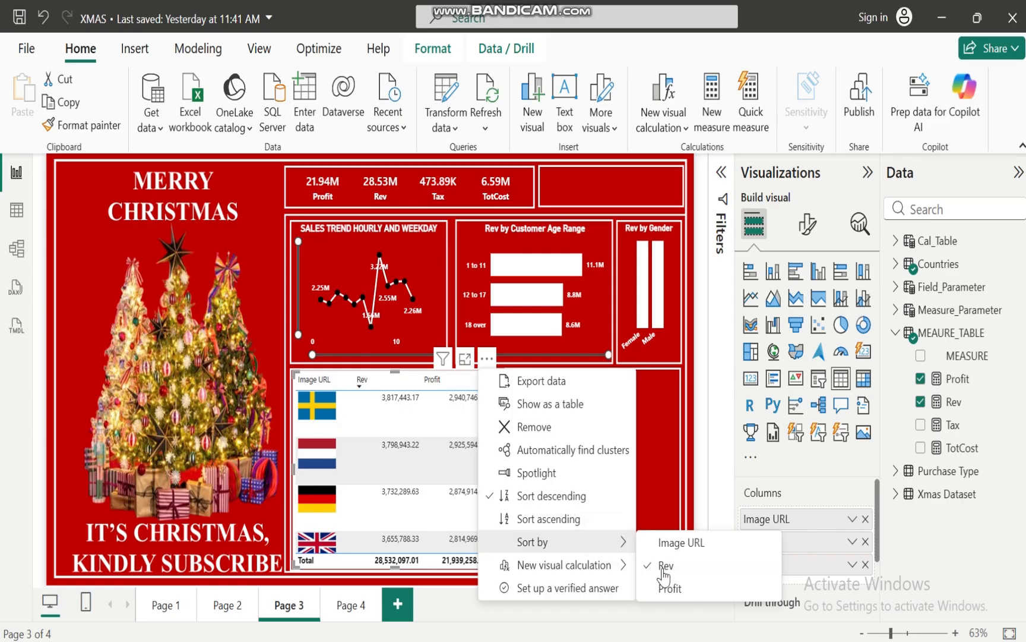
click(678, 589)
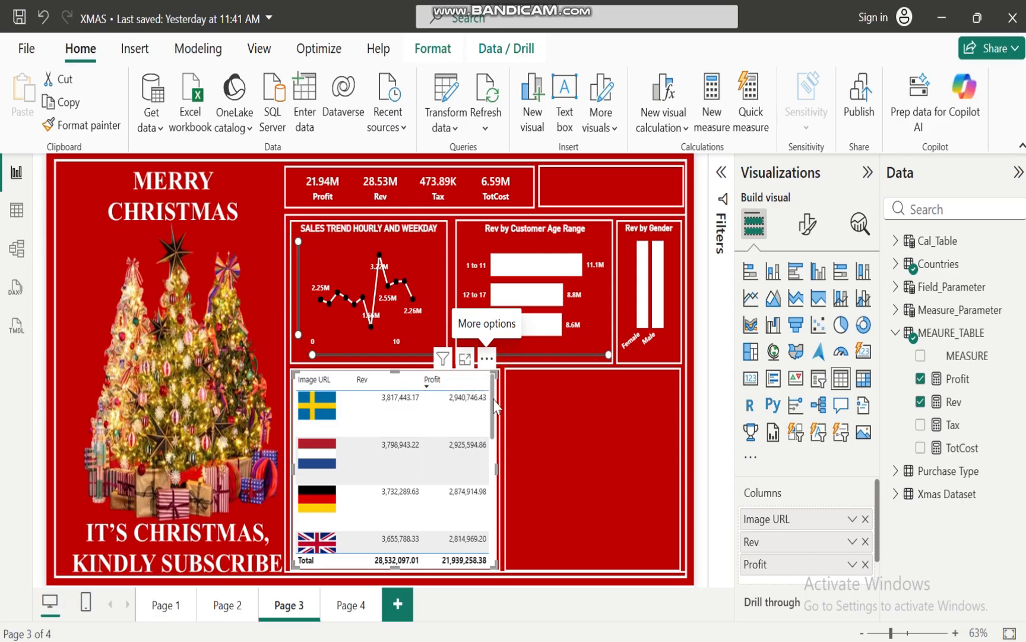
mouse_move(494, 399)
mouse_down()
mouse_move(484, 534)
mouse_move(494, 380)
mouse_up()
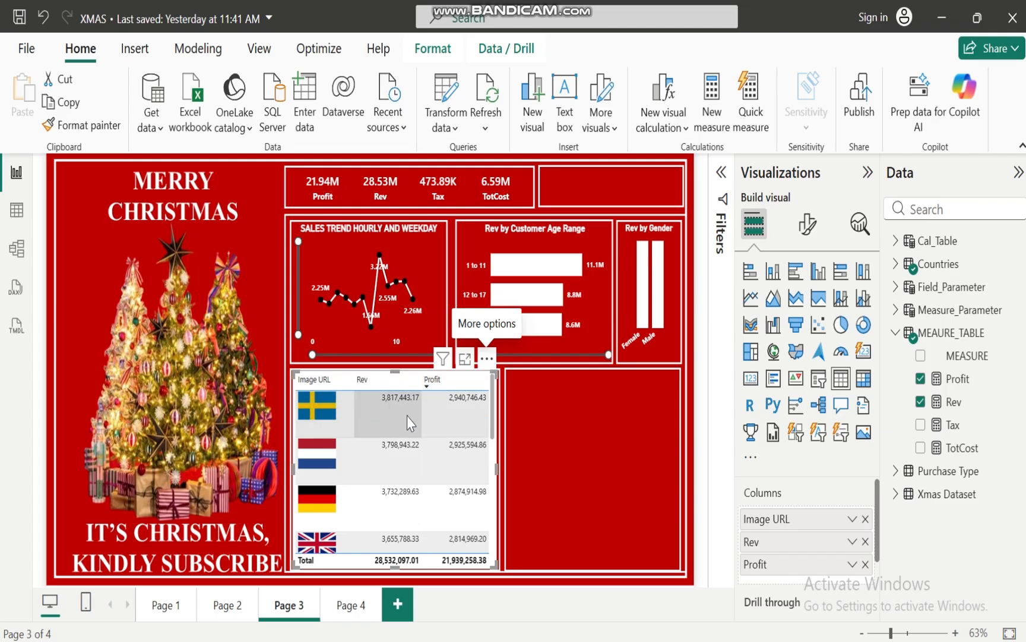
Rename the Image URL column of the flag table as Country
double_click(793, 522)
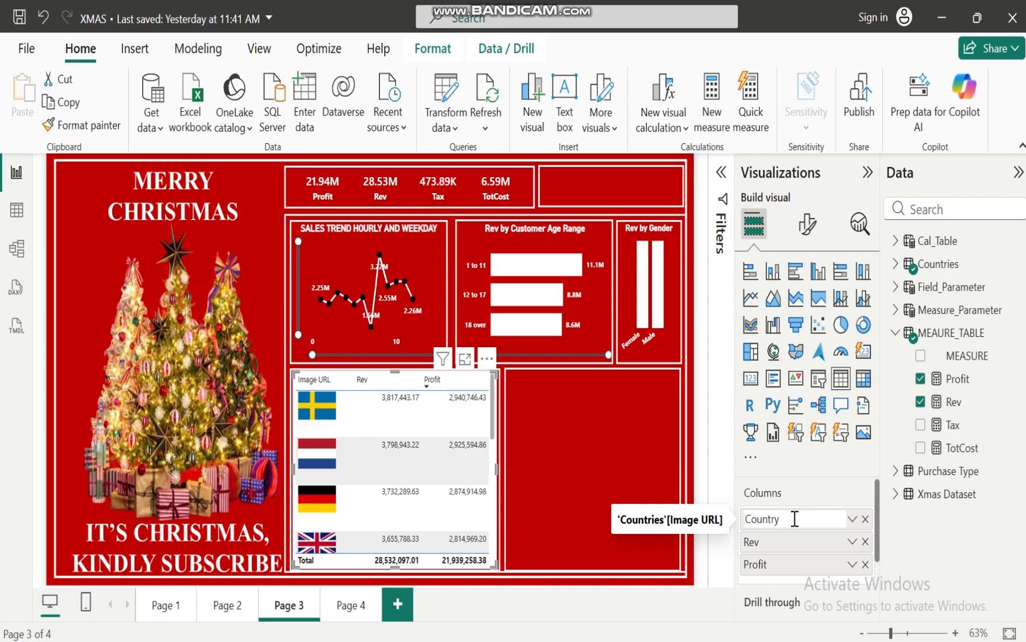
text(Country)
key(Return)
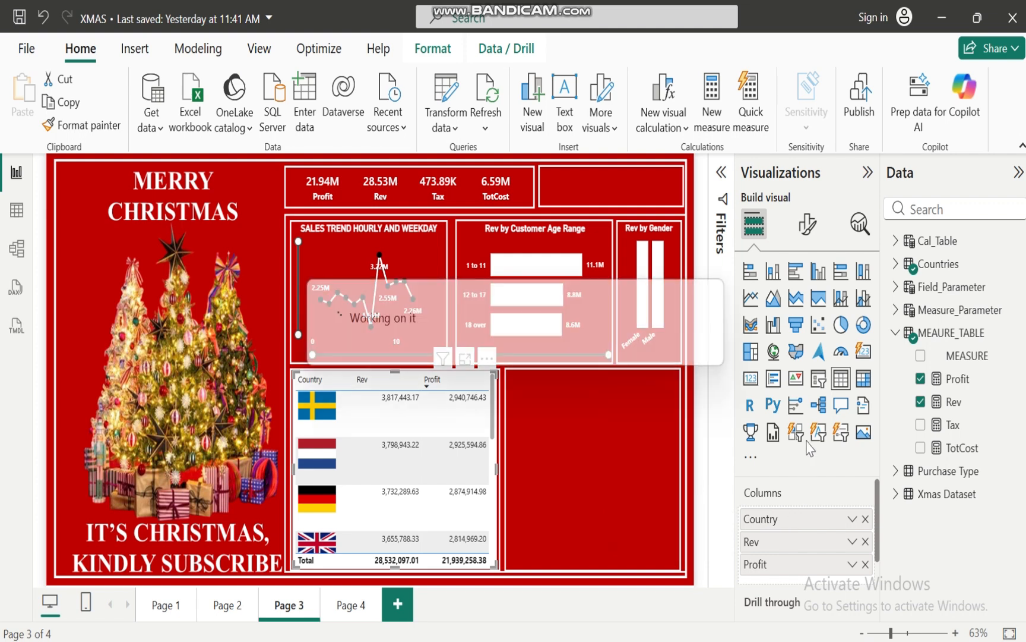
Turn off the horizontal gridlines of the country flag table
click(808, 233)
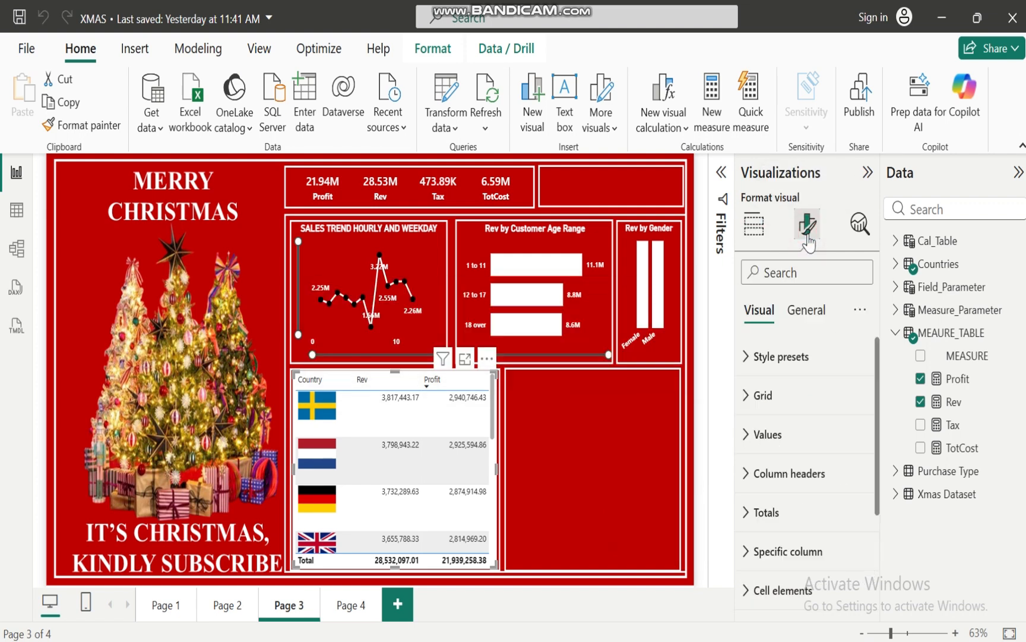
click(750, 367)
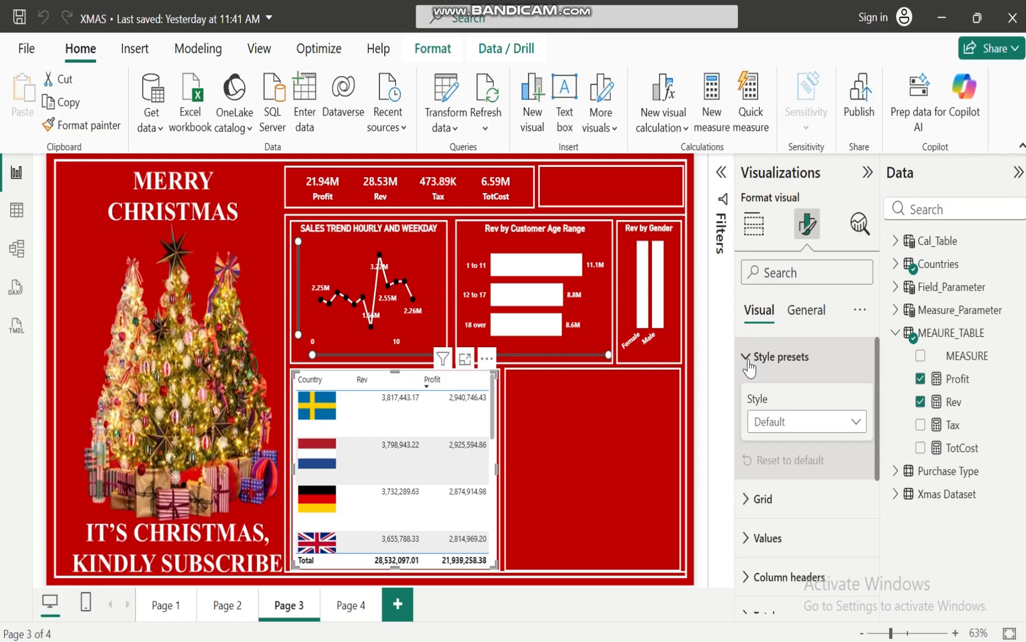
click(750, 364)
click(747, 396)
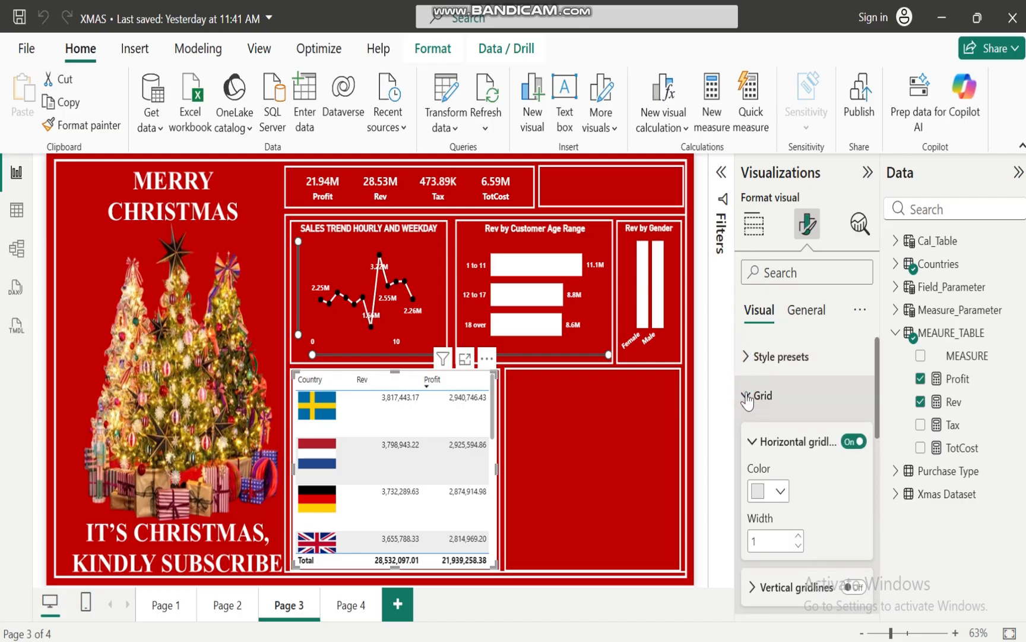
click(852, 444)
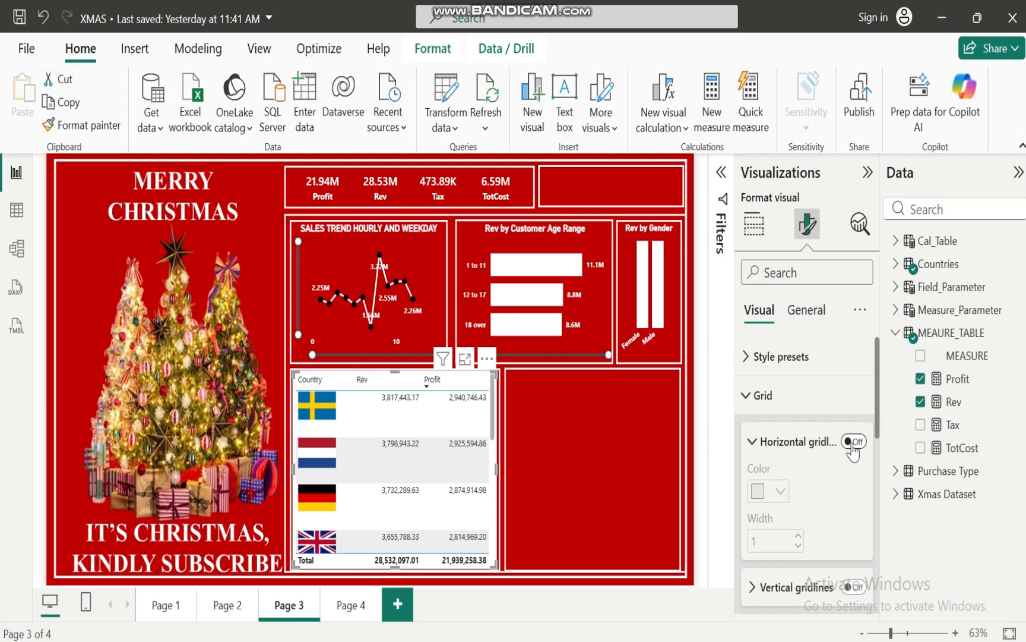
click(747, 397)
Make the table values bold and set both their text color and alternate text color to white
click(746, 434)
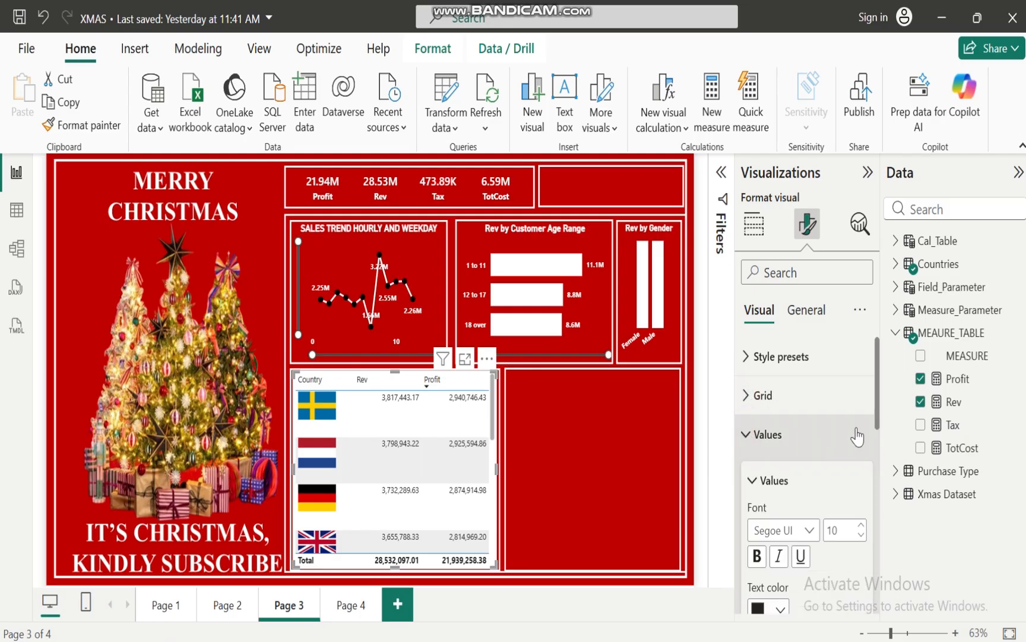
drag(877, 386, 778, 428)
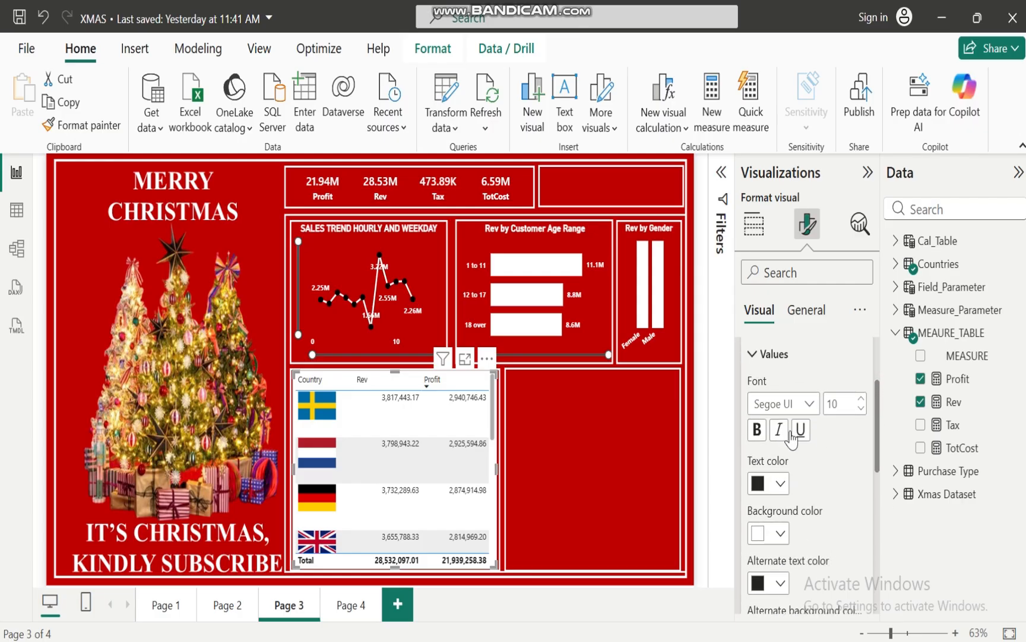
click(757, 431)
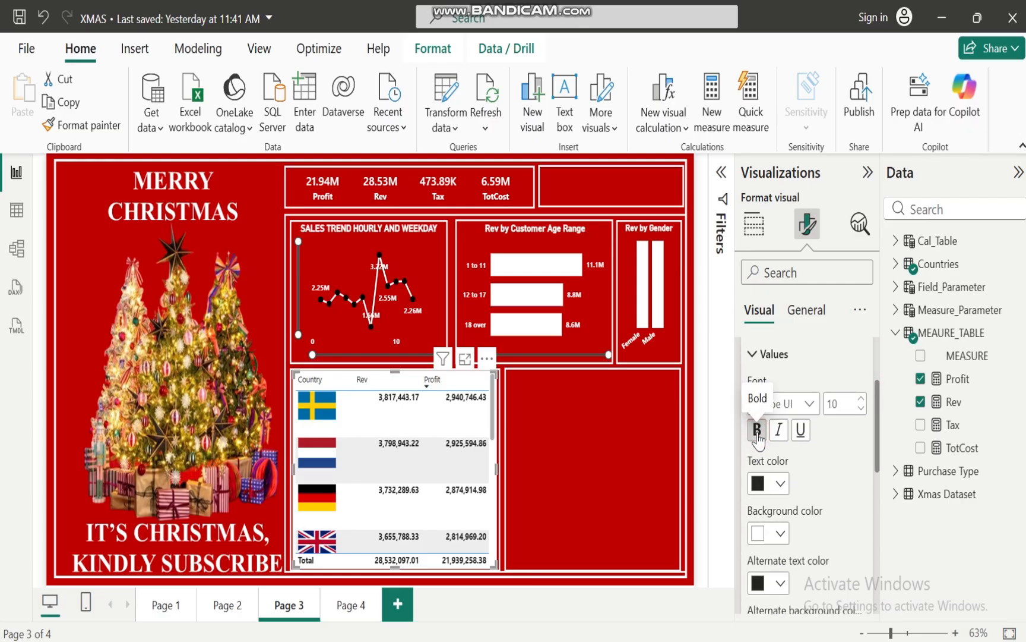
click(781, 484)
click(769, 399)
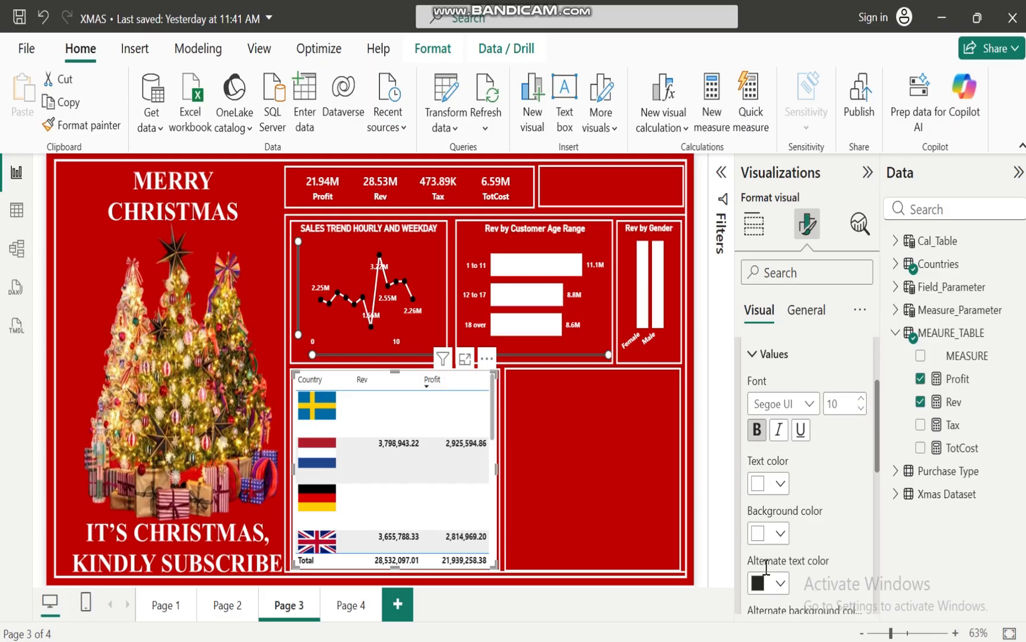
click(780, 583)
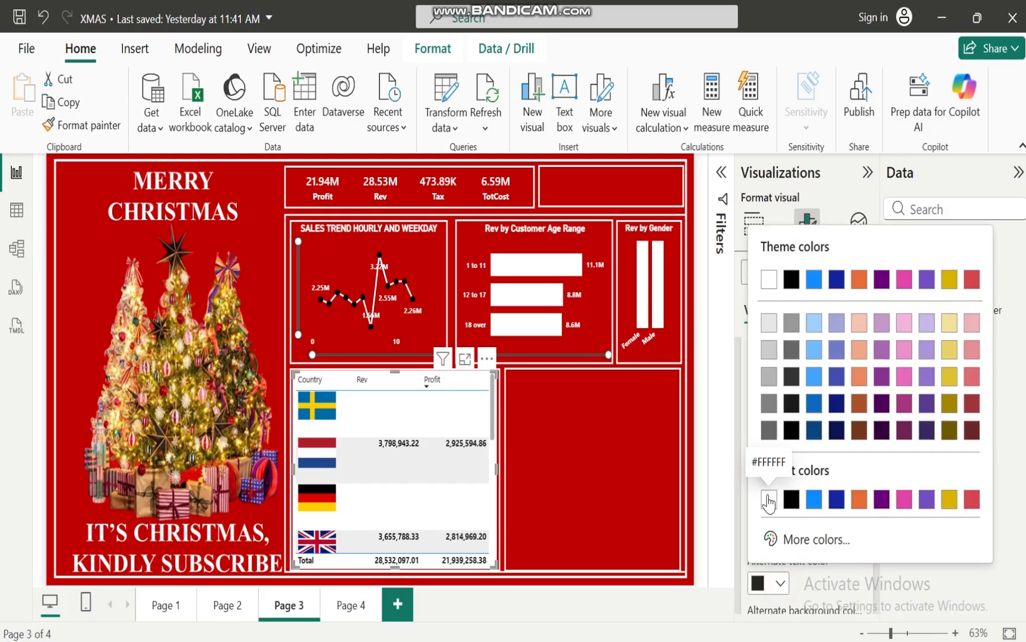
click(768, 499)
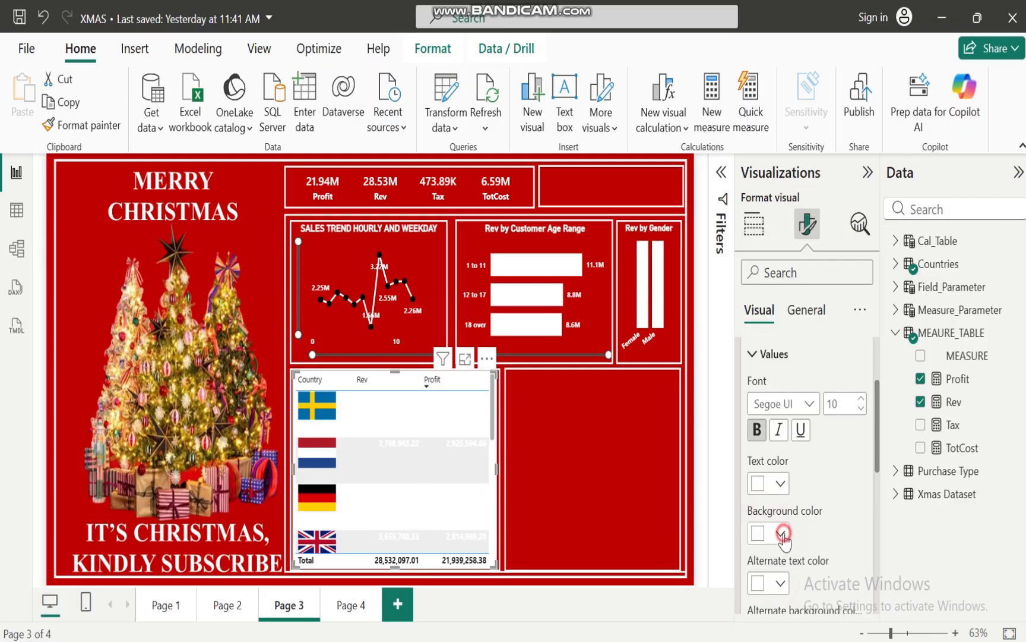
Try the theme red #D64550 as the background color of the table values
click(780, 533)
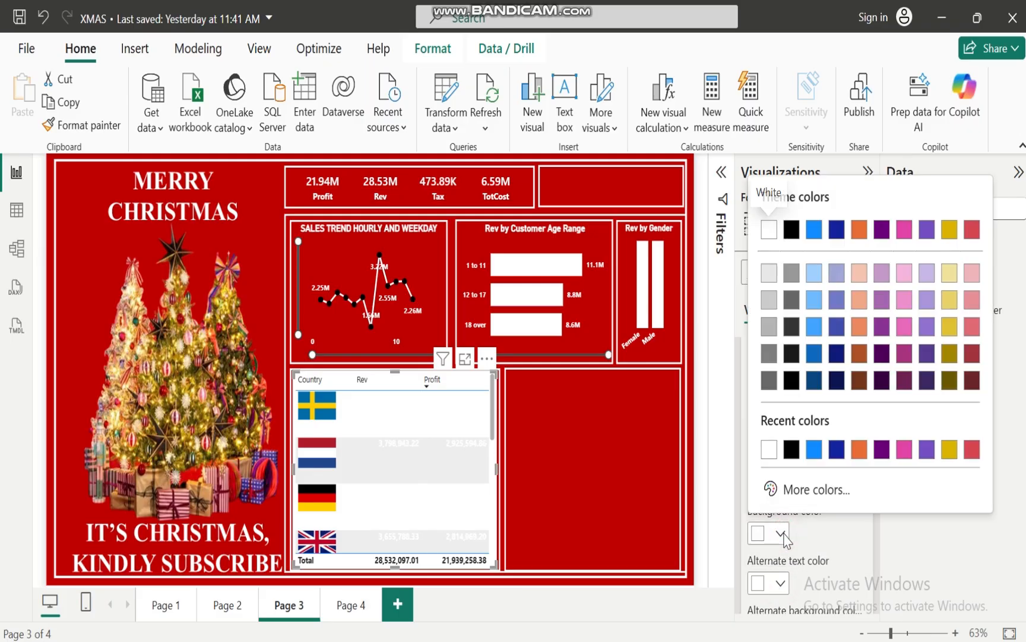
click(973, 449)
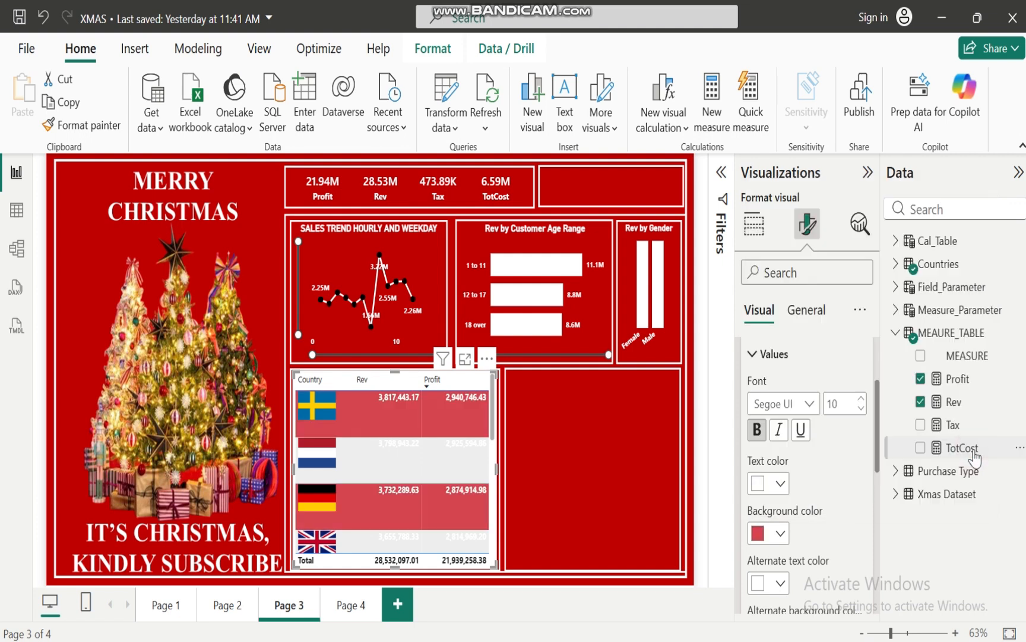
click(780, 534)
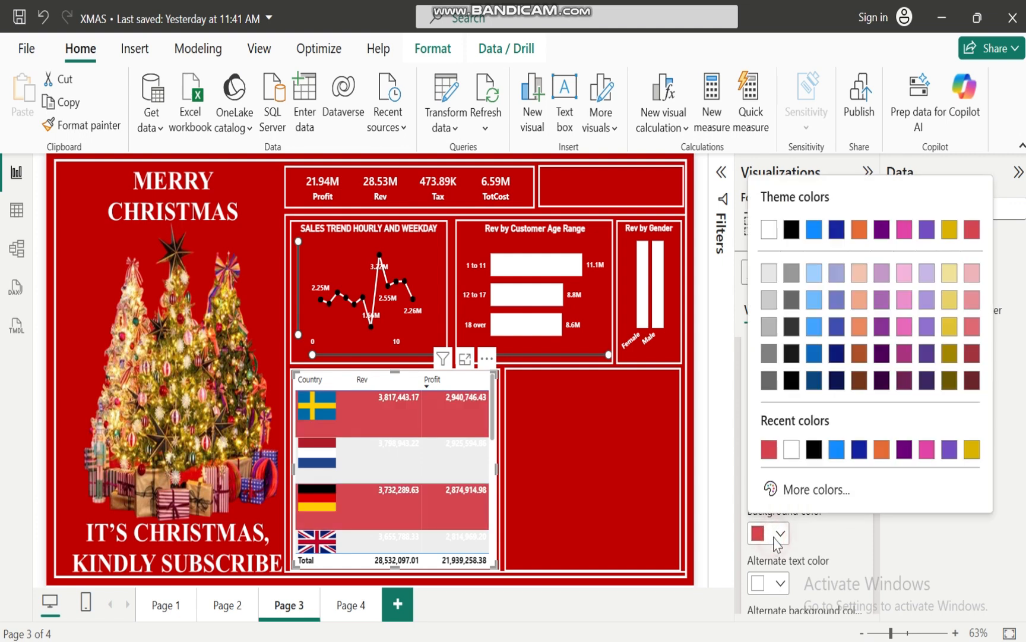
click(973, 232)
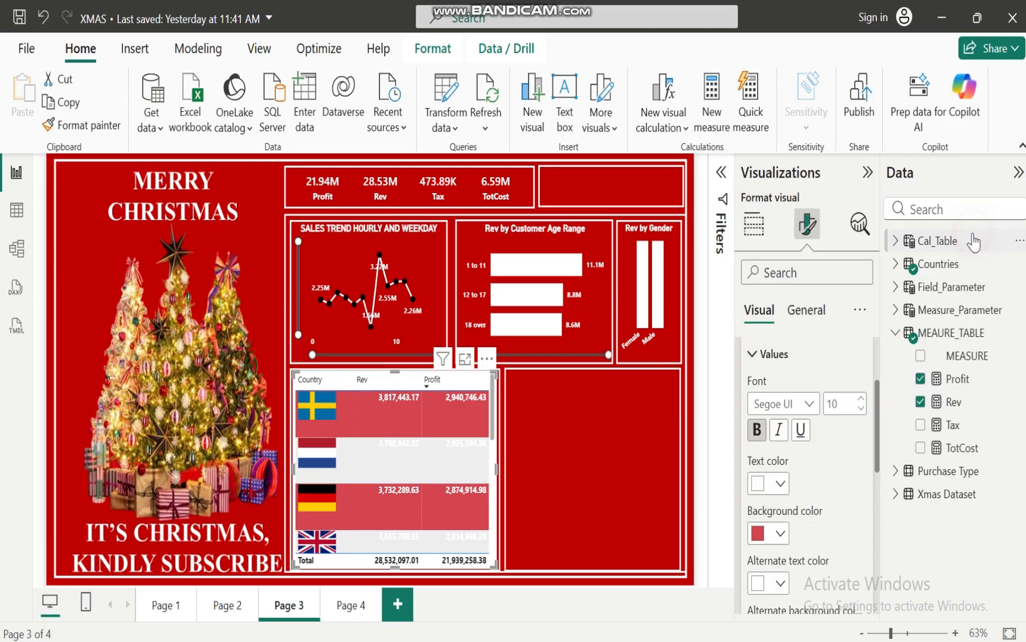
Set the background color of the table values to the custom dark red #B81C28
click(780, 534)
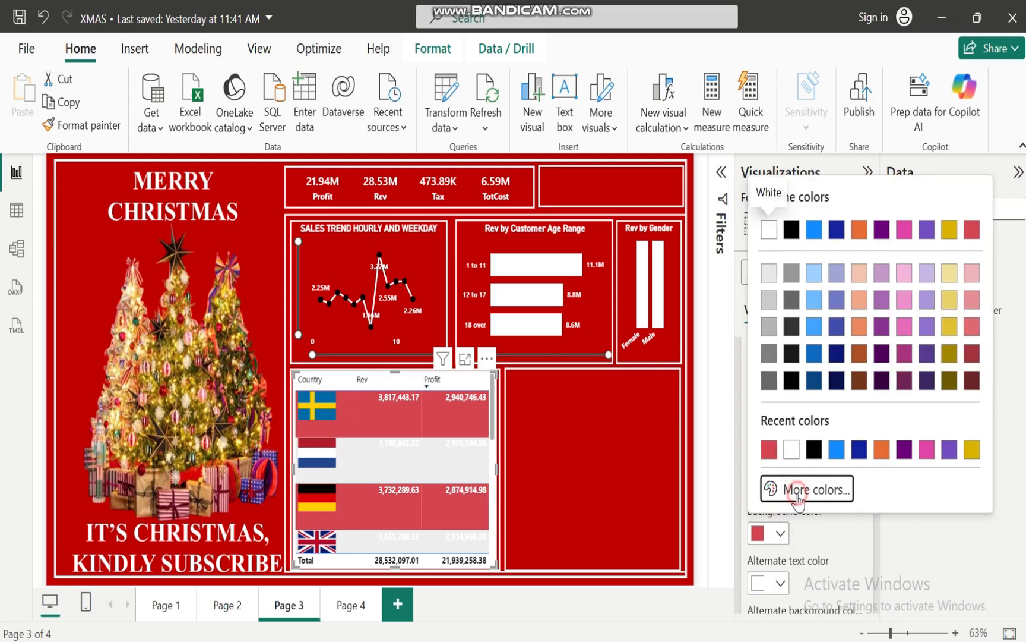
click(794, 492)
click(959, 209)
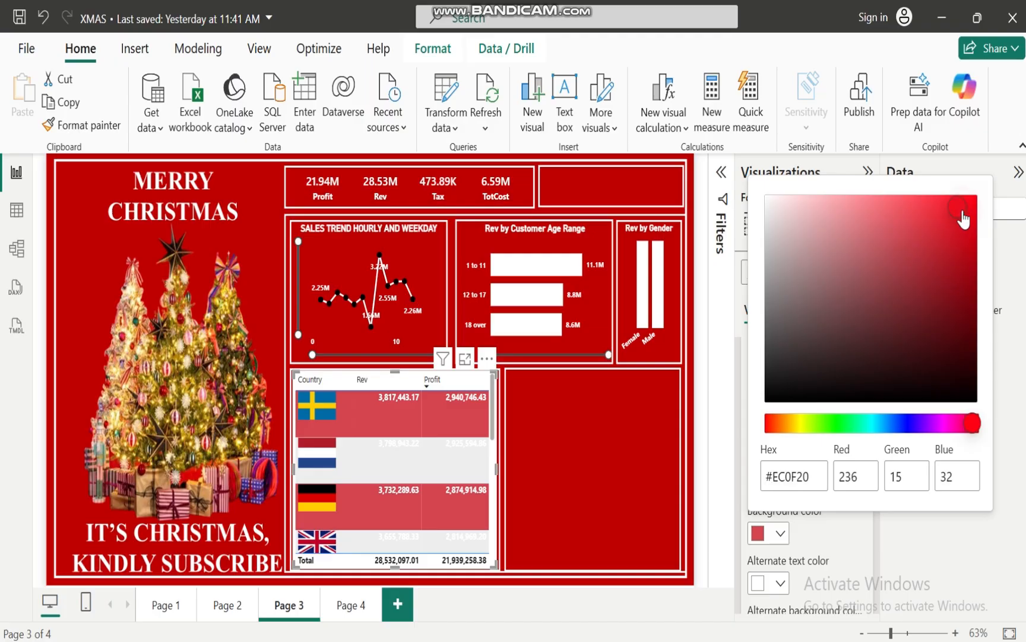
click(940, 250)
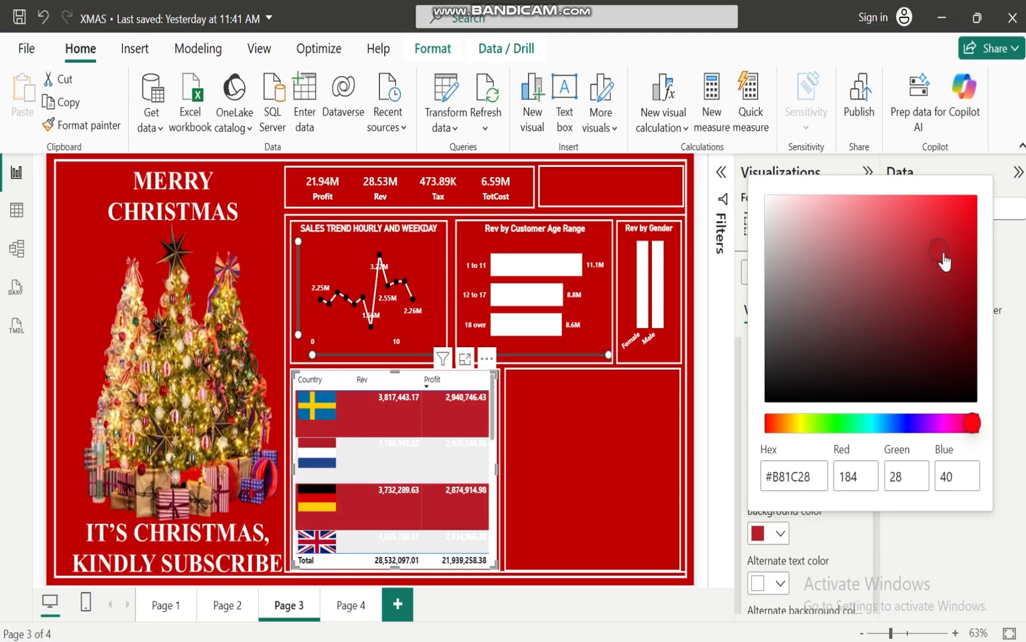
click(916, 549)
Set the alternate background color of the table values to the recently used dark red #B81C28
drag(876, 443, 878, 493)
click(779, 509)
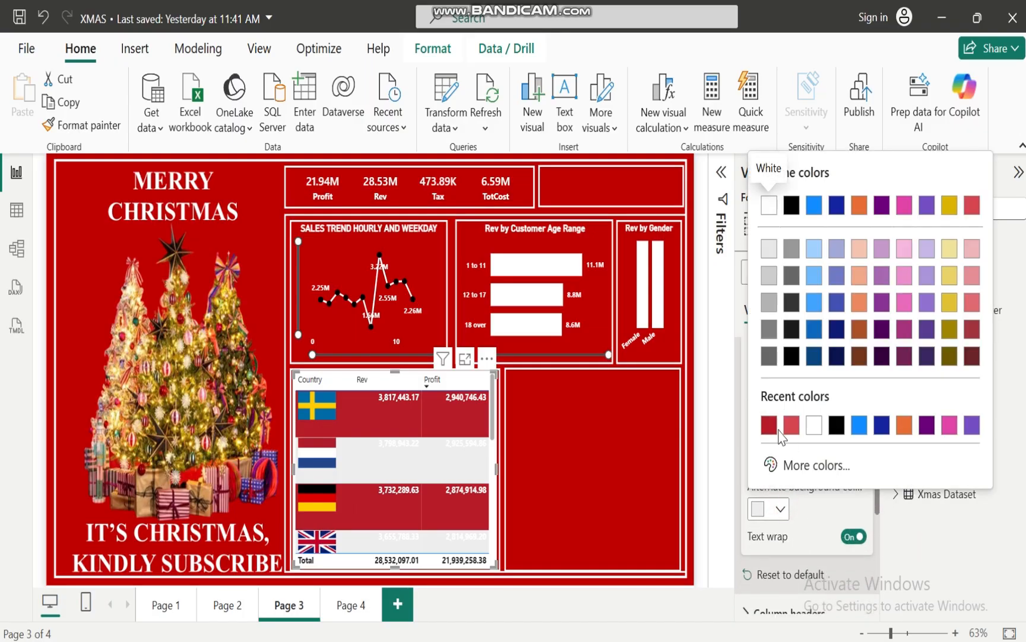
click(769, 425)
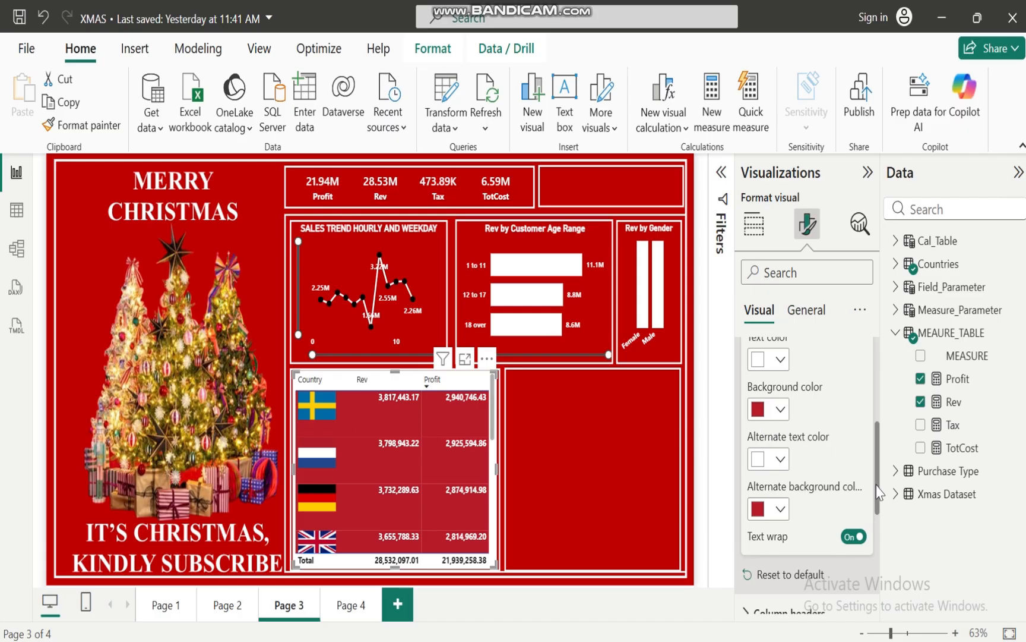
drag(880, 492, 880, 425)
click(745, 385)
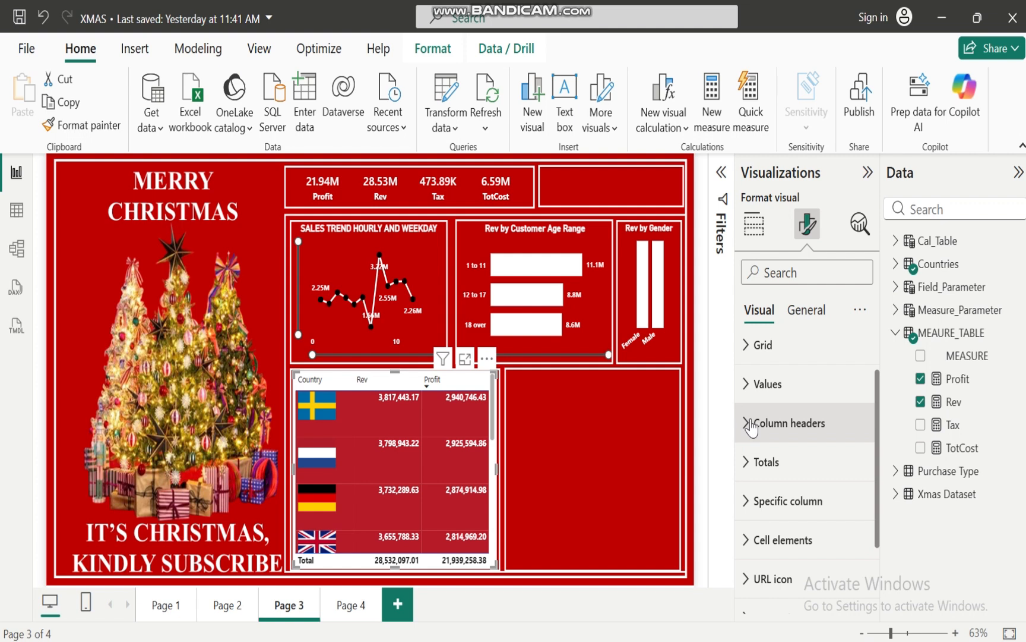
Format the table's column headers as bold white text at size 11
click(748, 423)
click(755, 545)
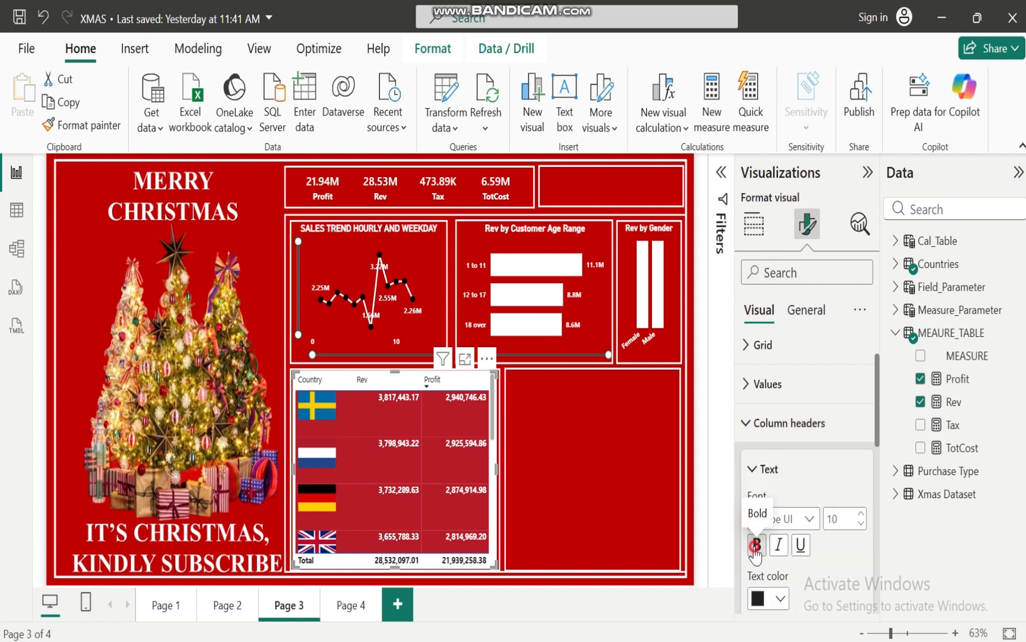
click(781, 599)
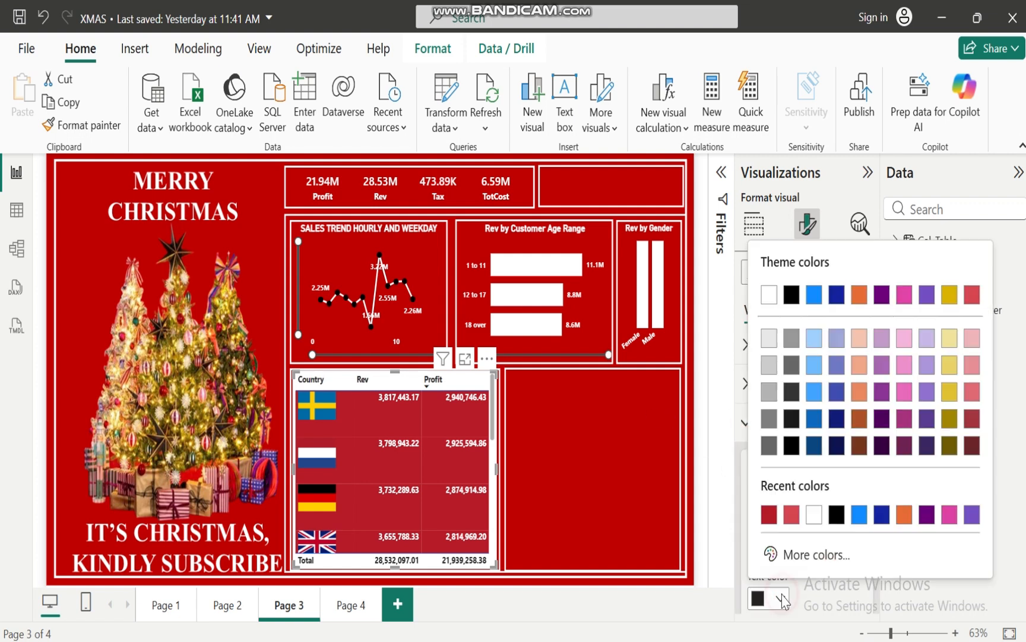
click(814, 515)
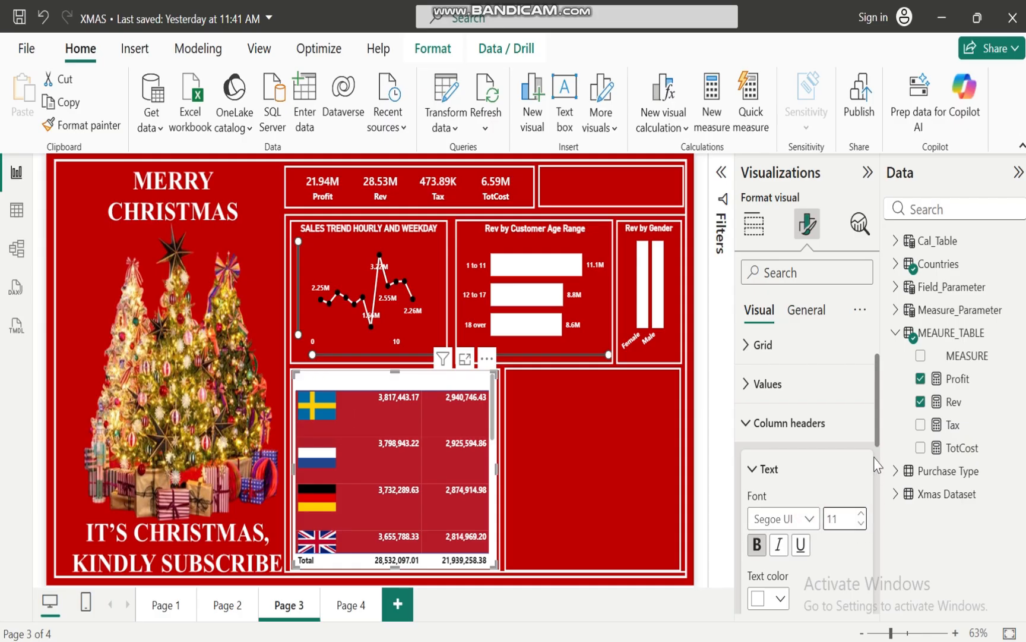
Center the table's column headers and set their background color to the recently used dark red
drag(877, 429, 879, 512)
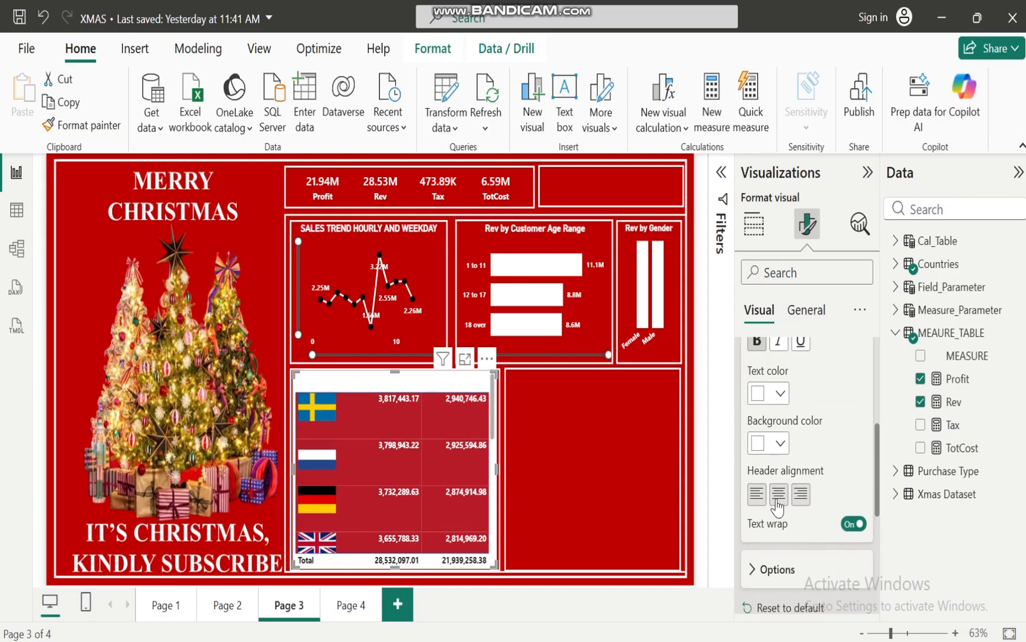
click(779, 497)
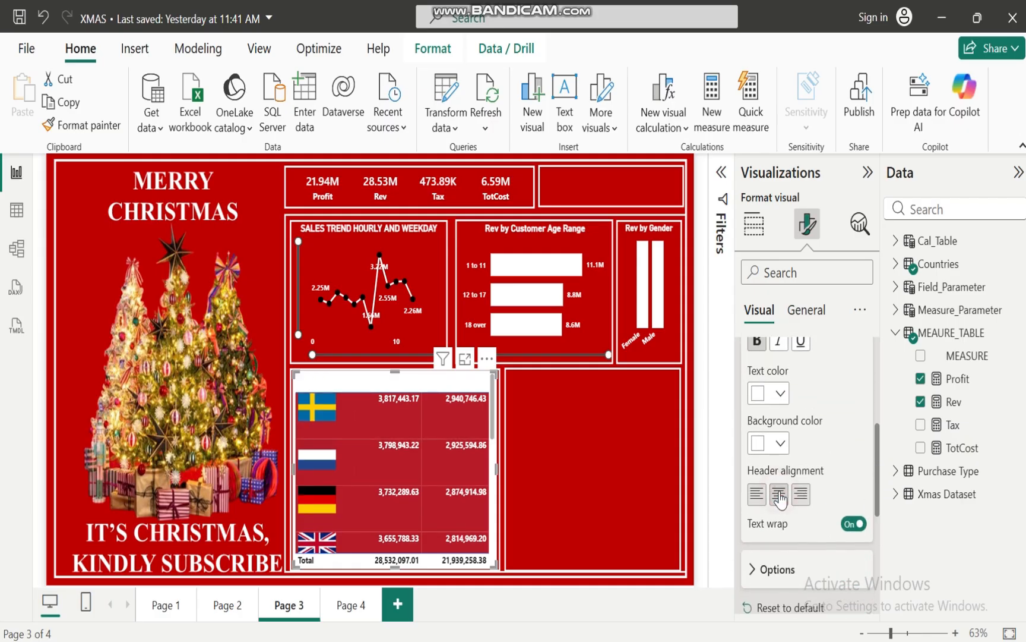
click(779, 444)
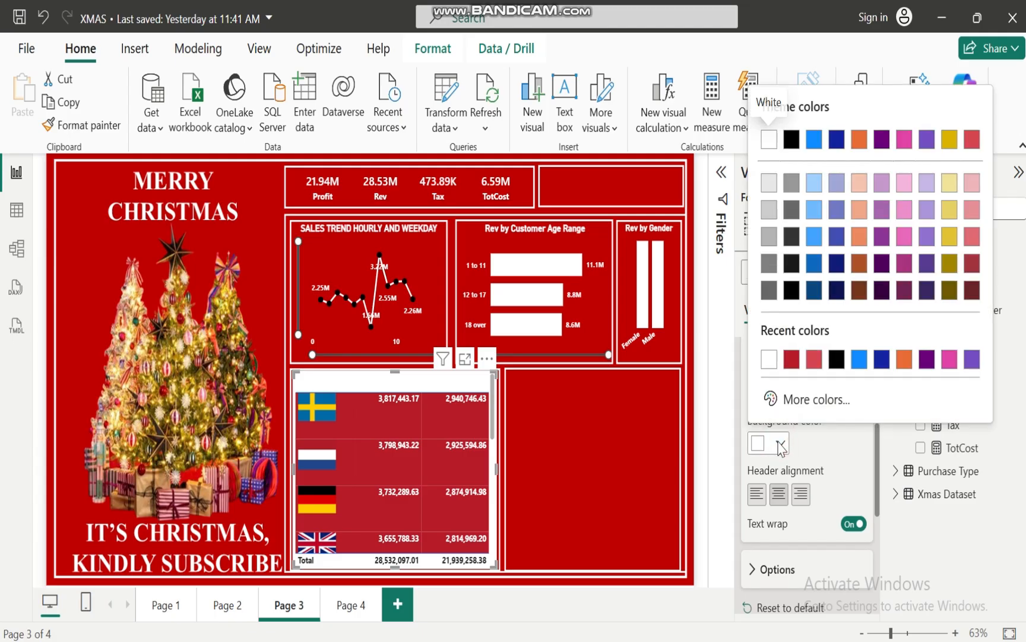
click(791, 358)
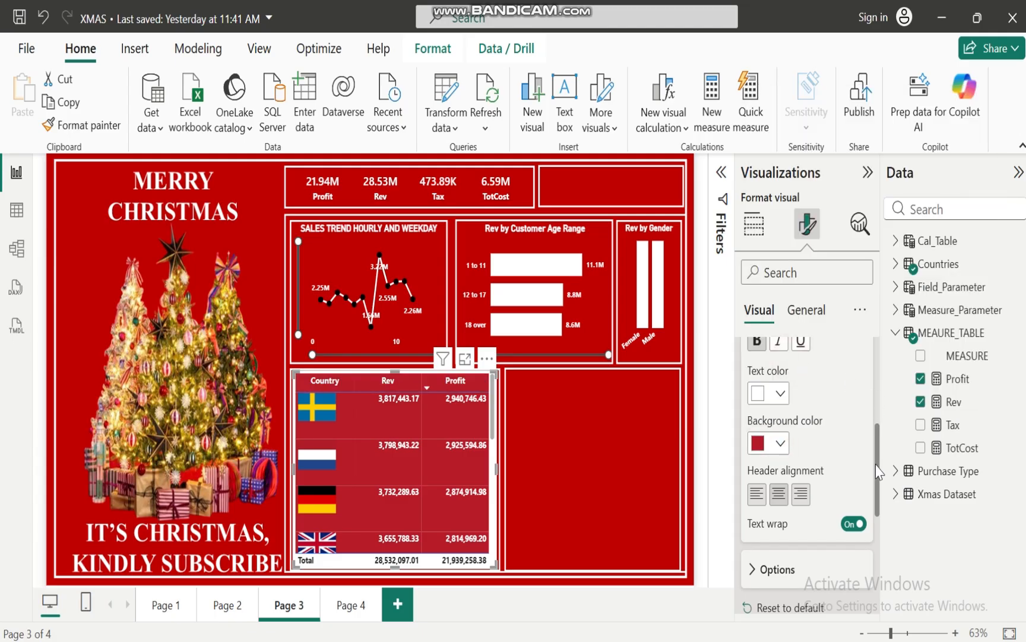
scroll(879, 472, up, 5)
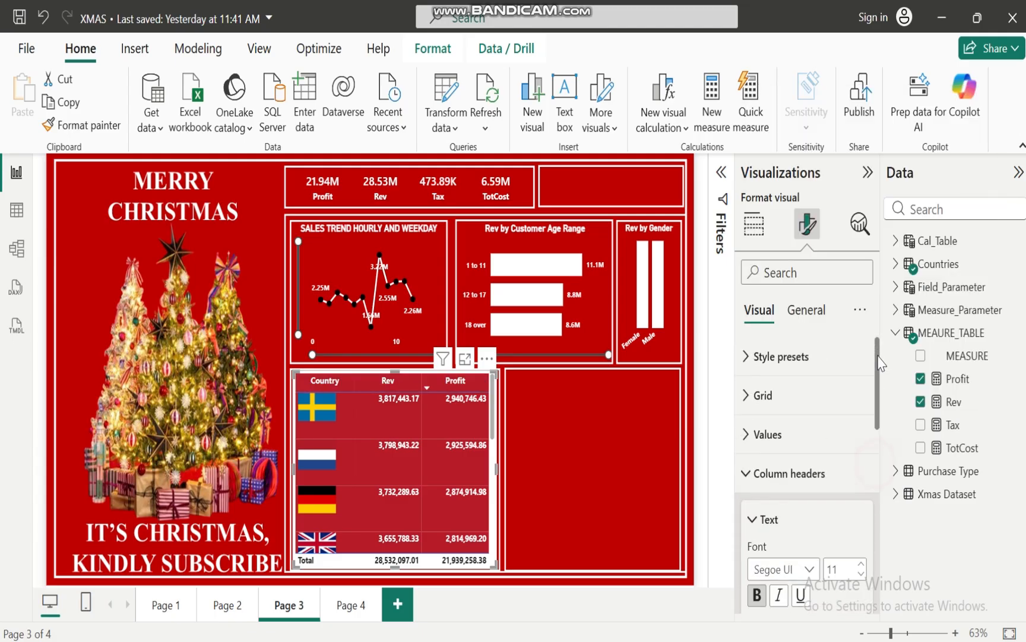
click(750, 475)
Turn off the total values row of the country table
scroll(882, 424, down, 3)
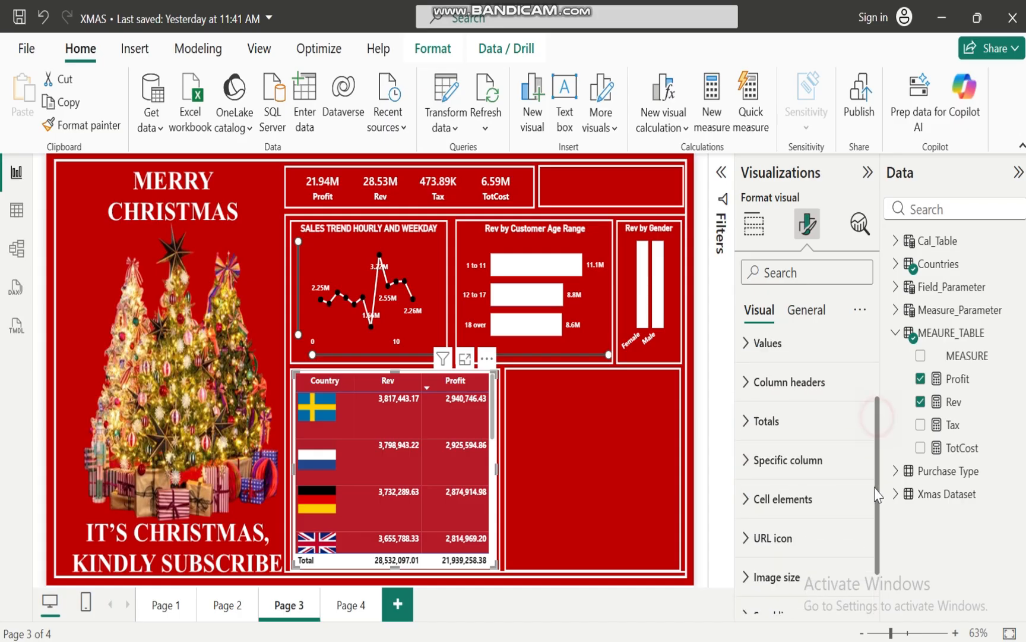
click(753, 391)
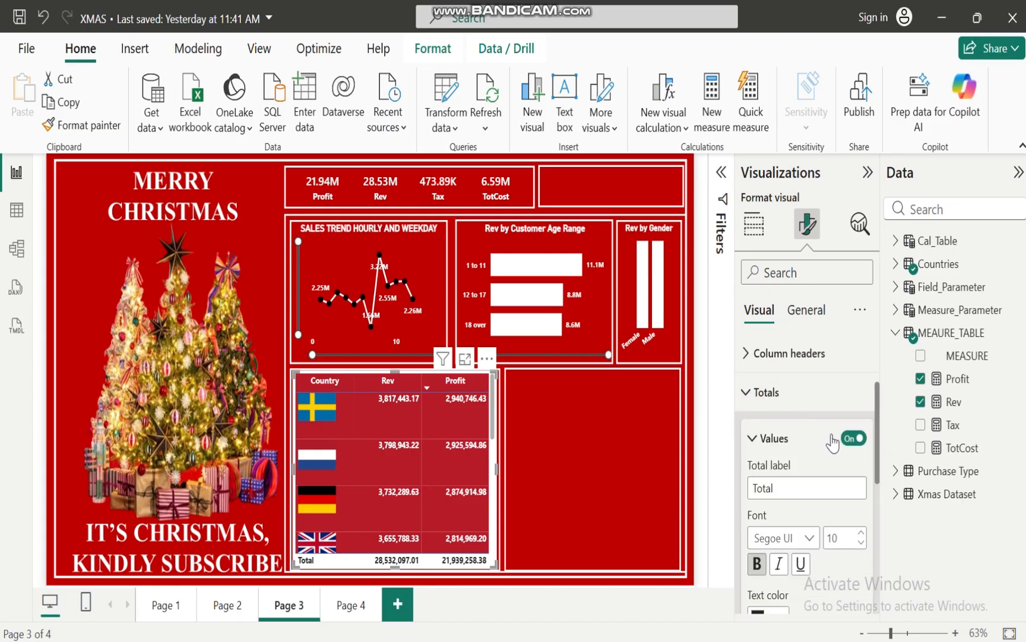
click(850, 439)
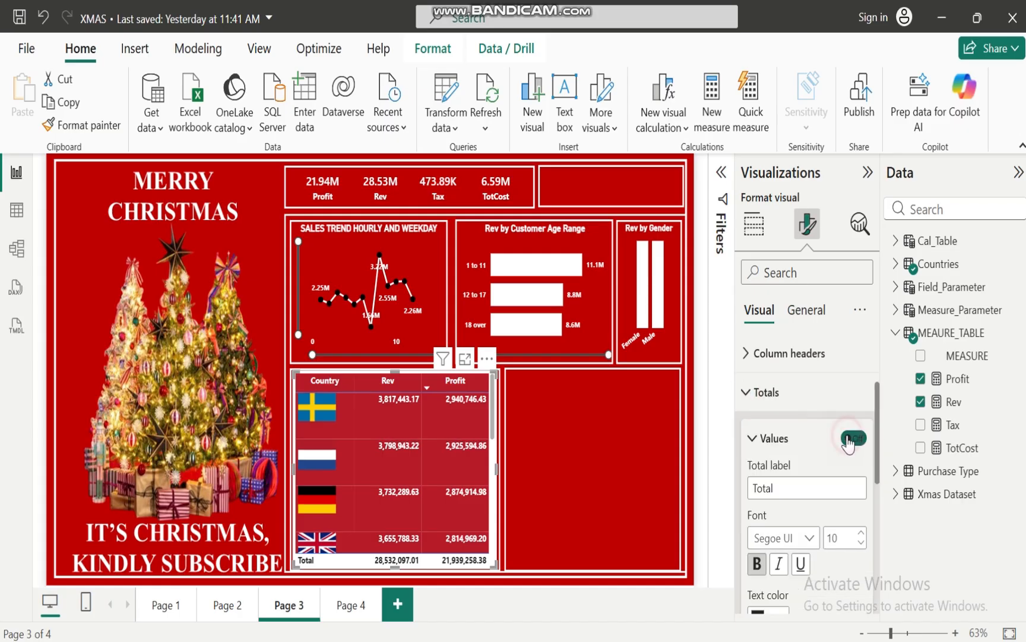
click(746, 389)
Turn off the background effect of the country table and deselect the visual
scroll(493, 541, down, 3)
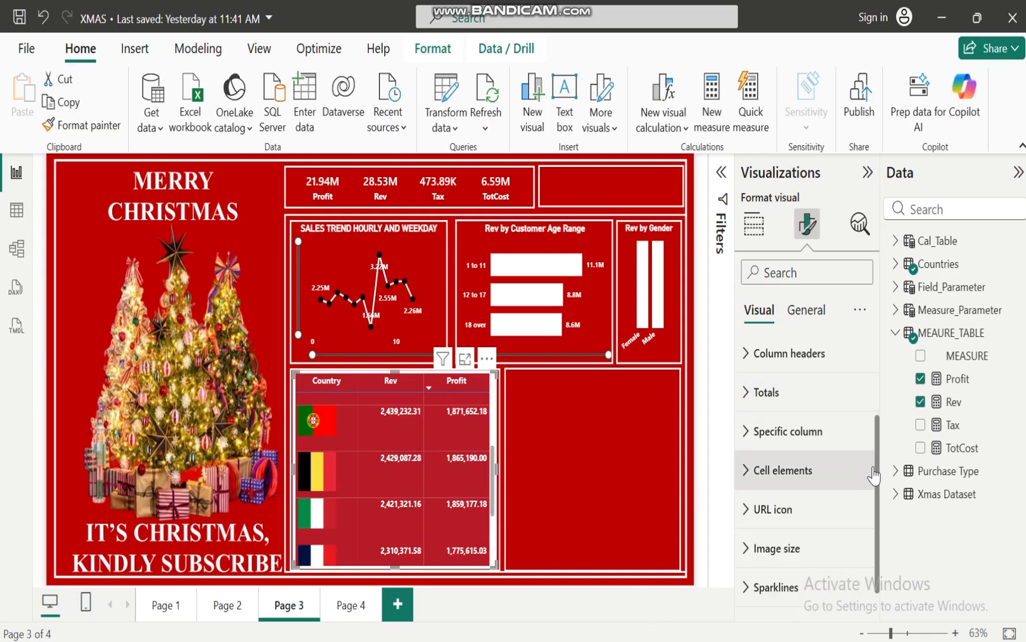
scroll(878, 470, down, 1)
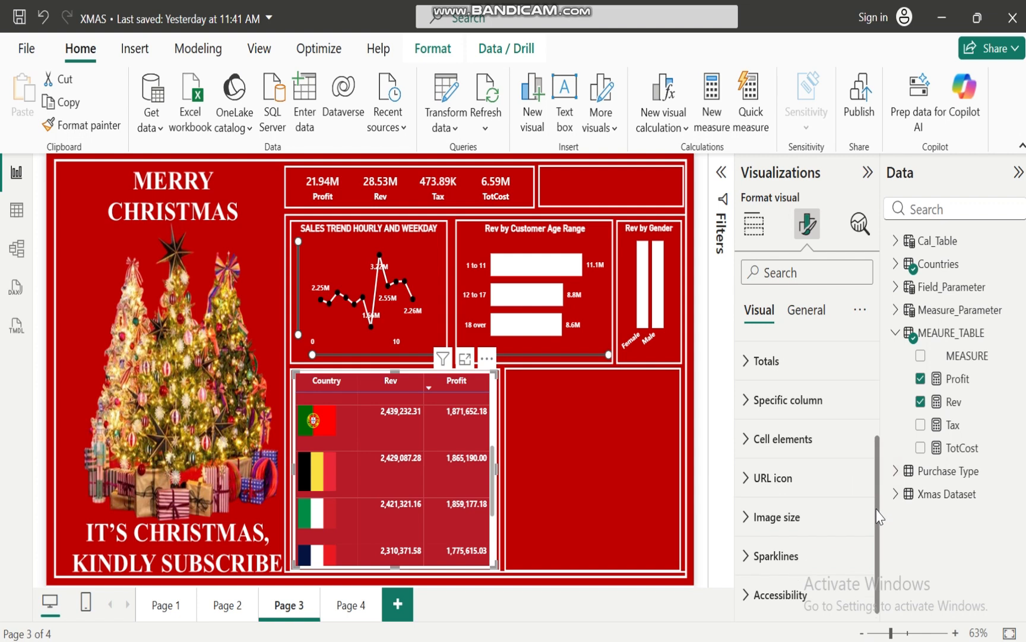
scroll(878, 504, up, 1)
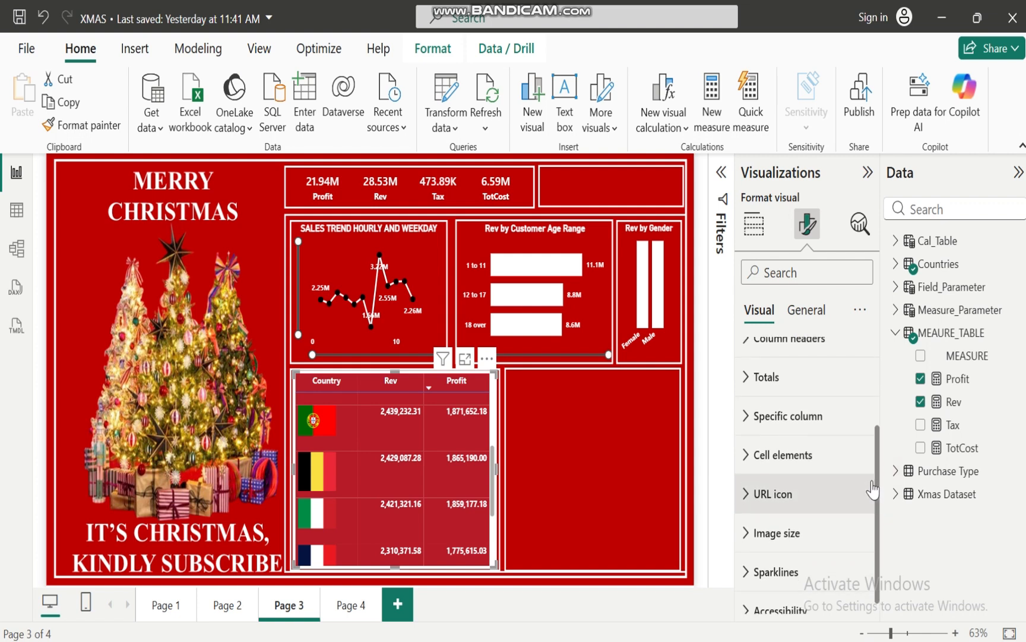
scroll(873, 496, down, 1)
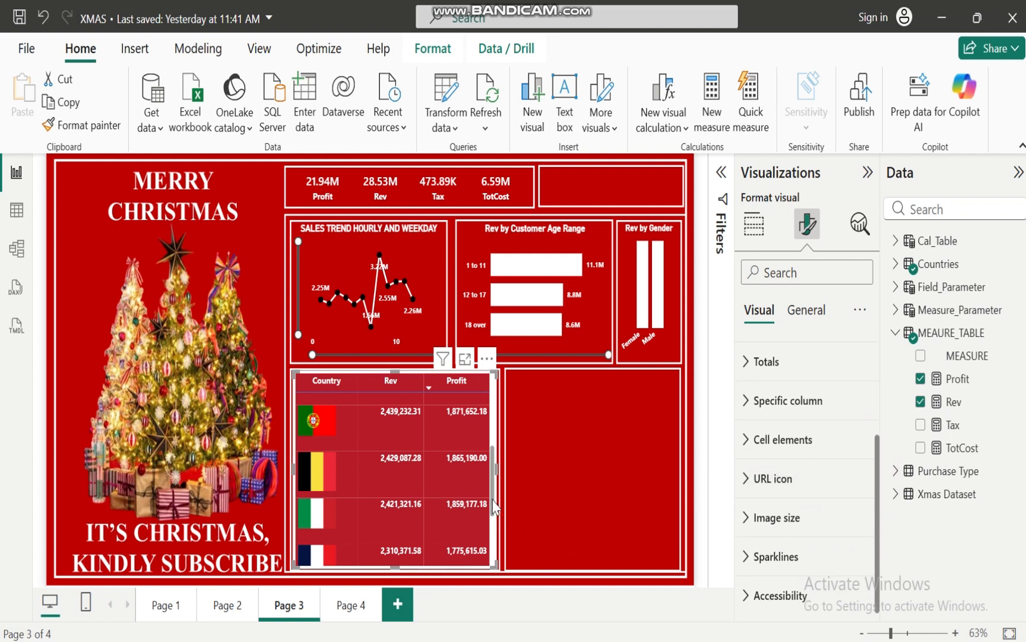
drag(493, 505, 495, 421)
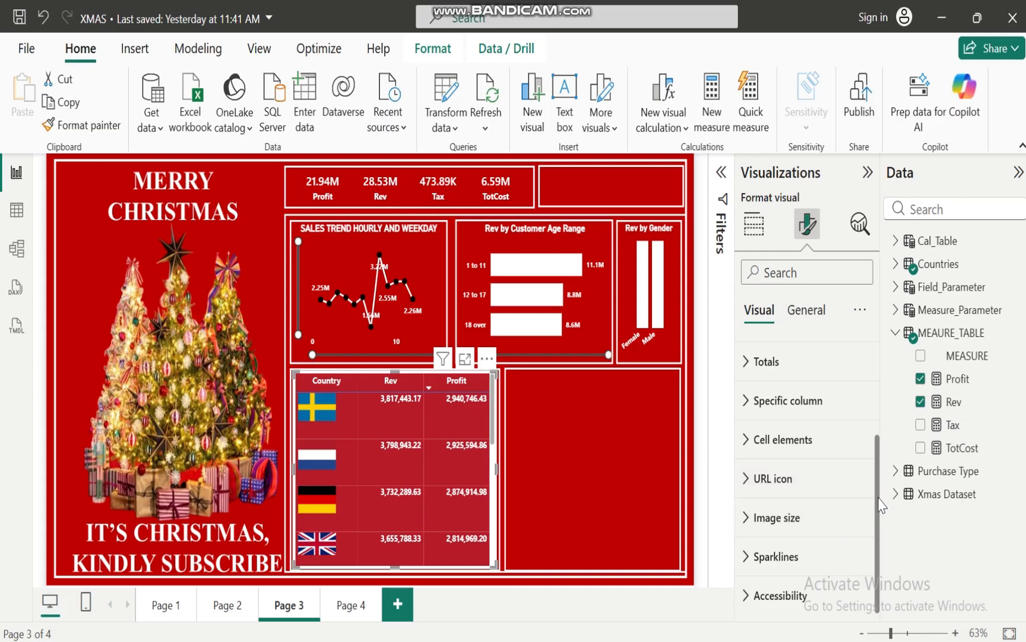
click(808, 309)
click(757, 434)
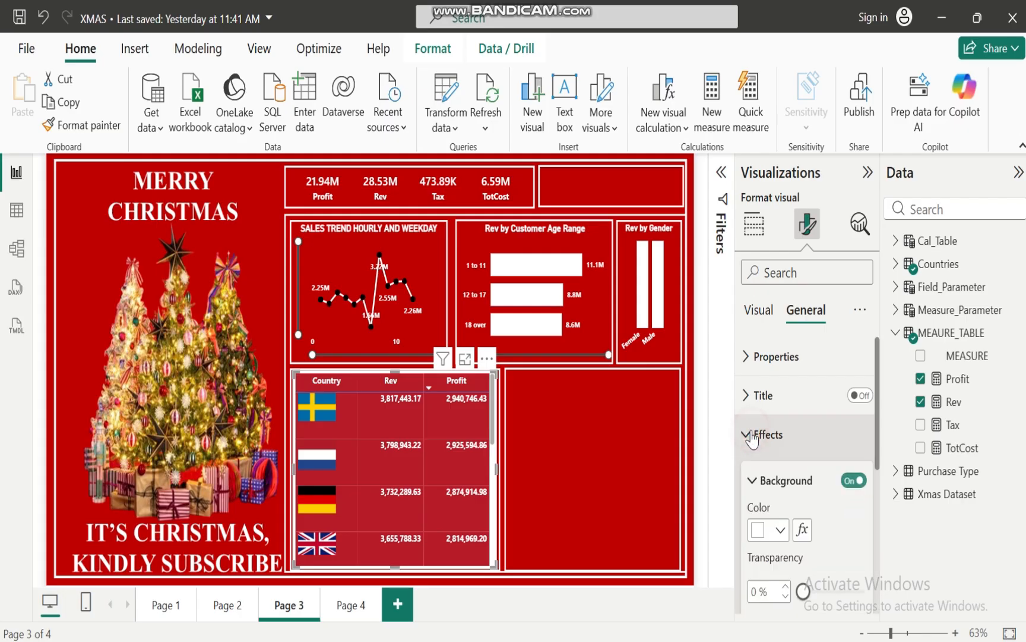
click(853, 481)
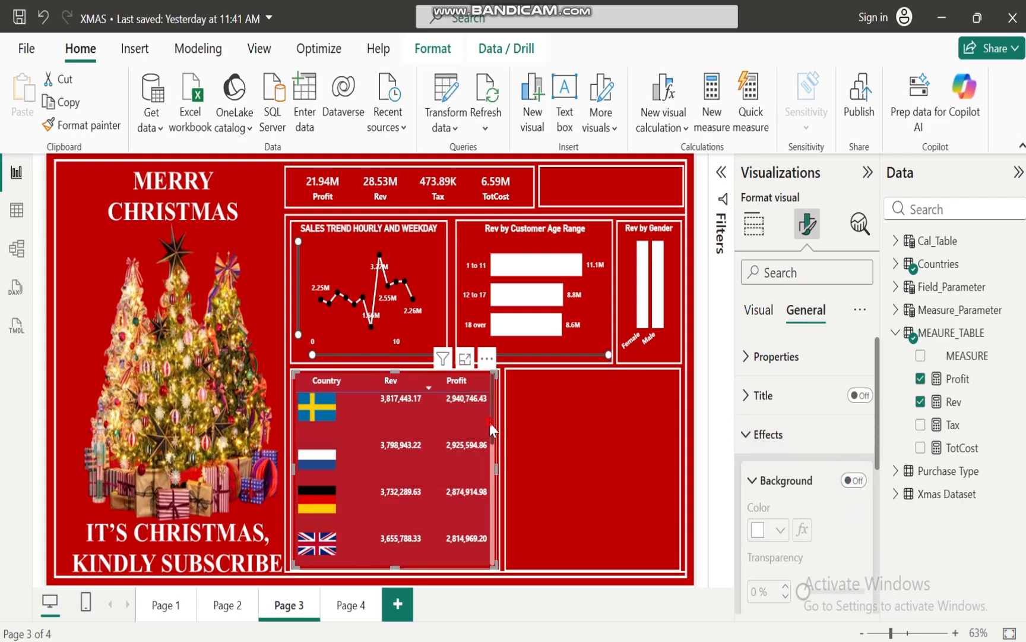
drag(489, 422, 502, 364)
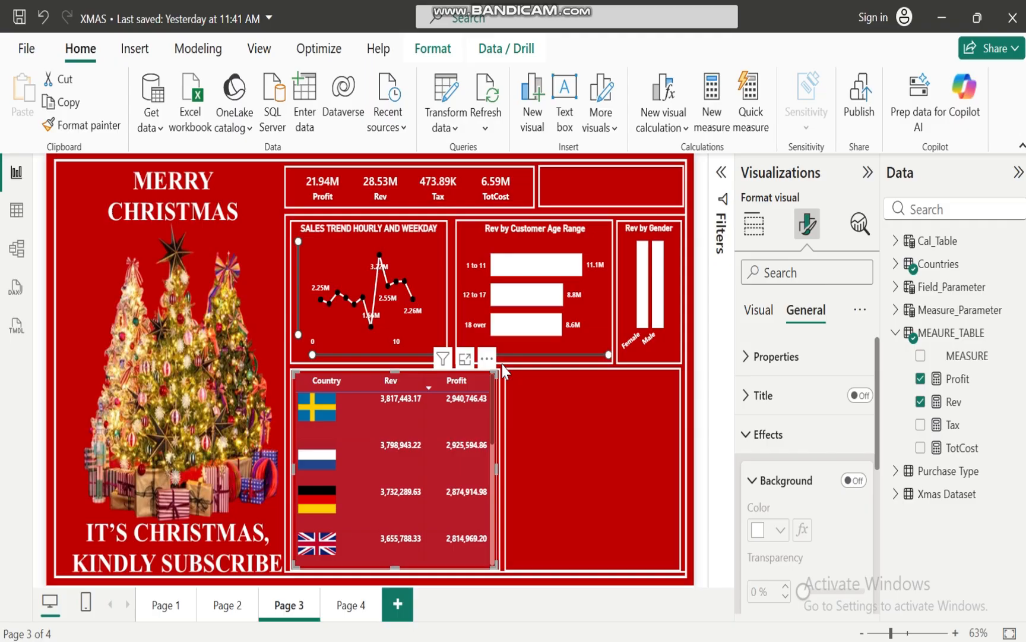
click(604, 443)
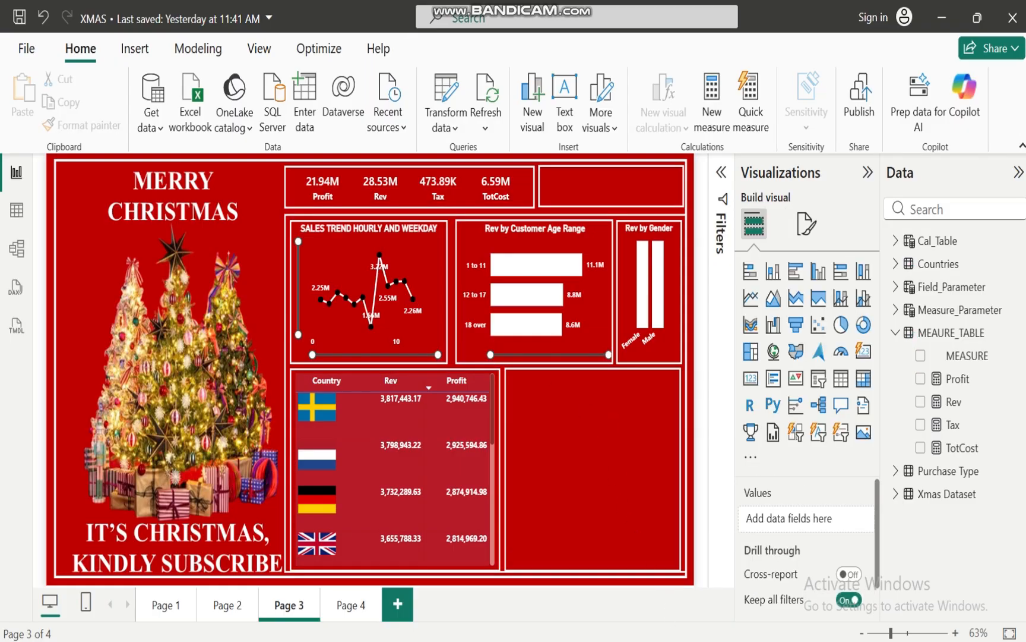
Switch to PowerPoint to read the Xmas business objectives, and check Page 1 of the XMAS report in Power BI before returning to Page 3
mouse_move(670, 641)
click(683, 588)
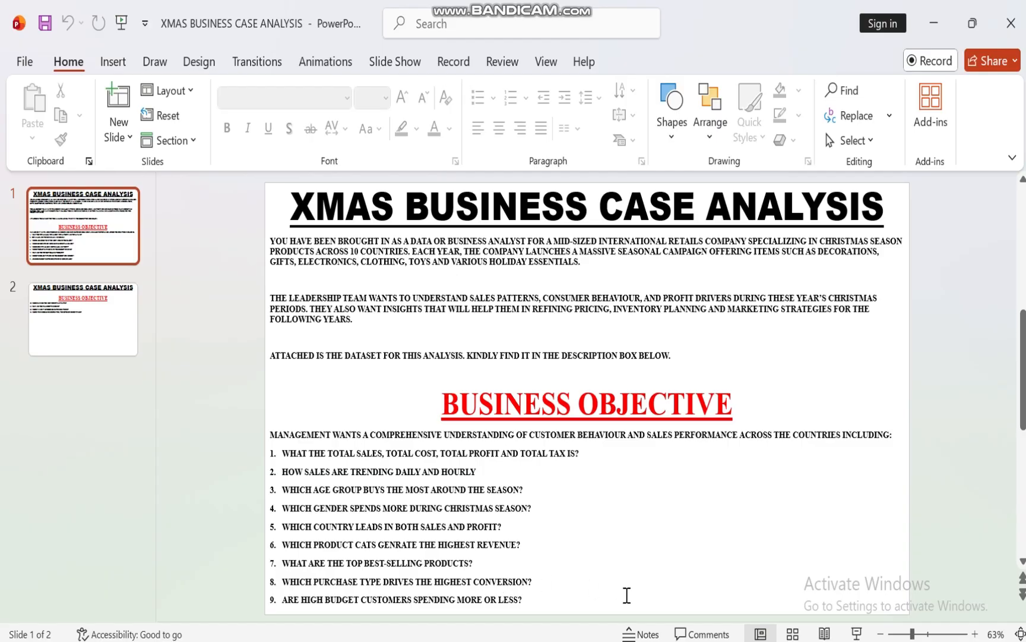
mouse_move(605, 641)
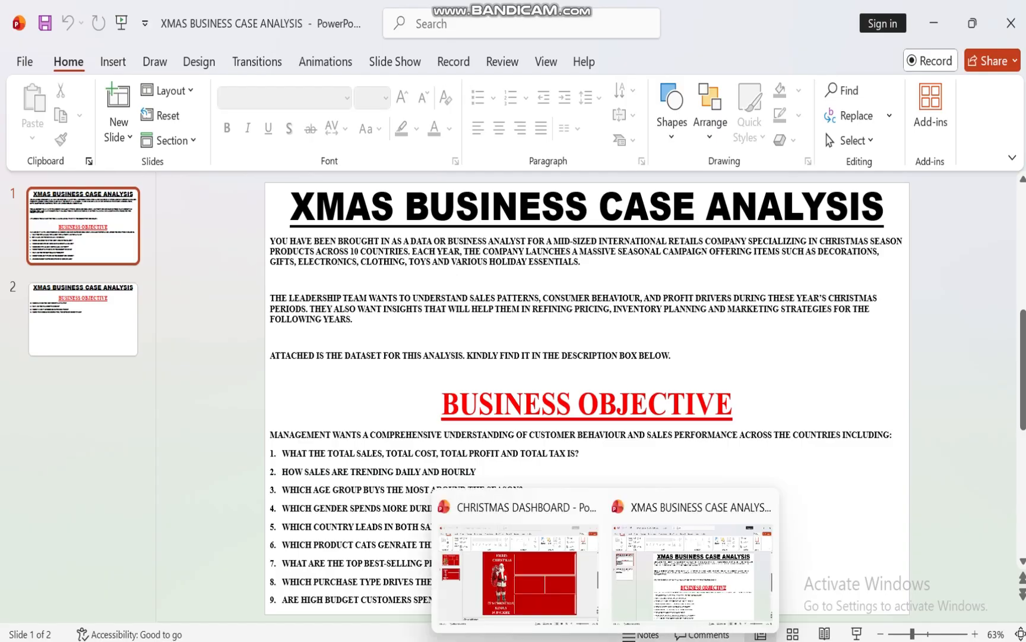
mouse_move(571, 640)
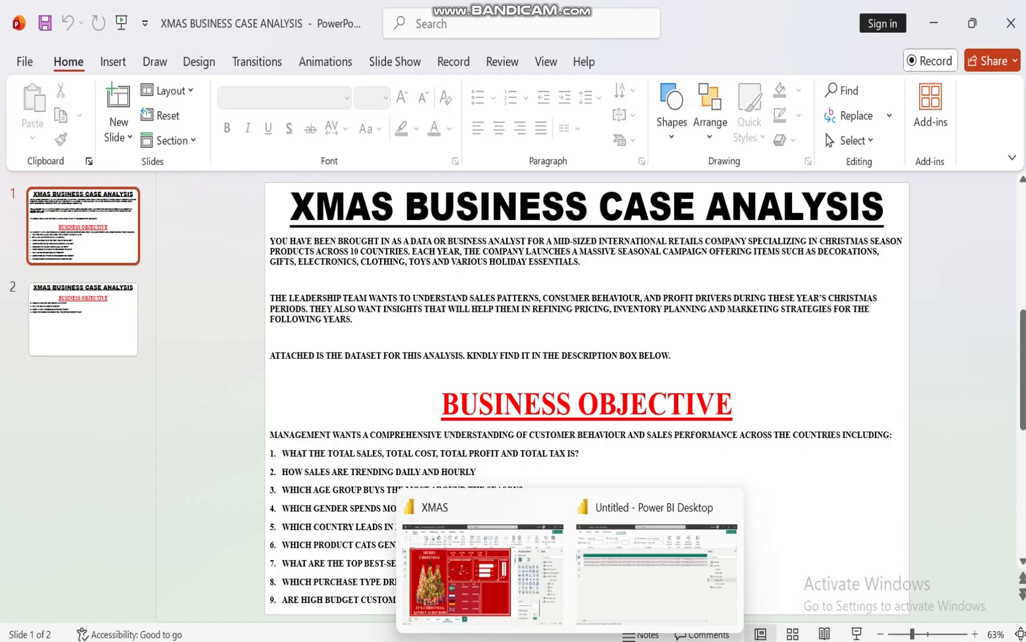
click(490, 586)
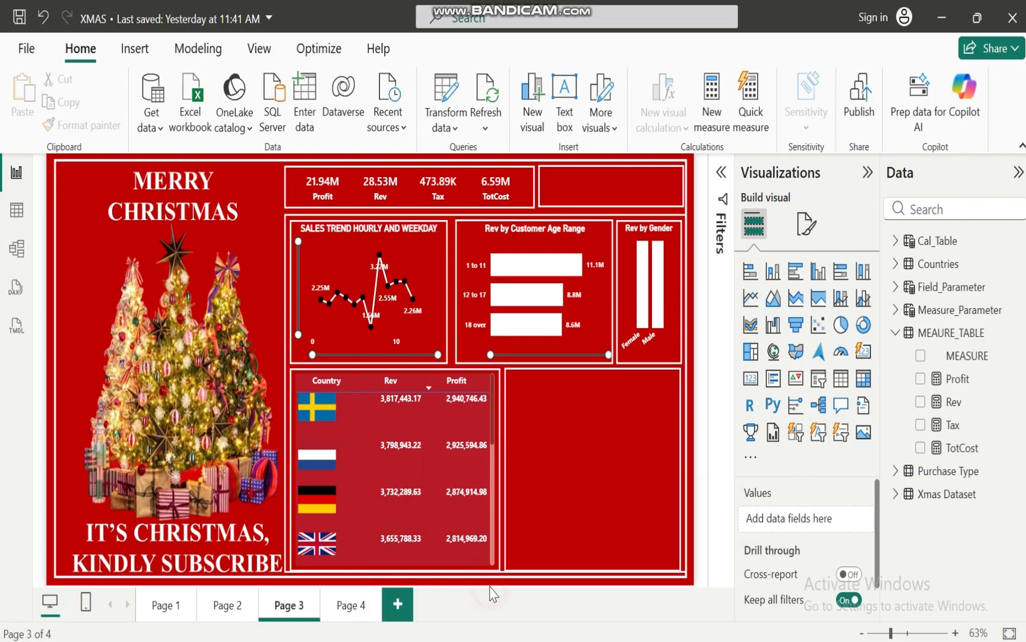
click(162, 605)
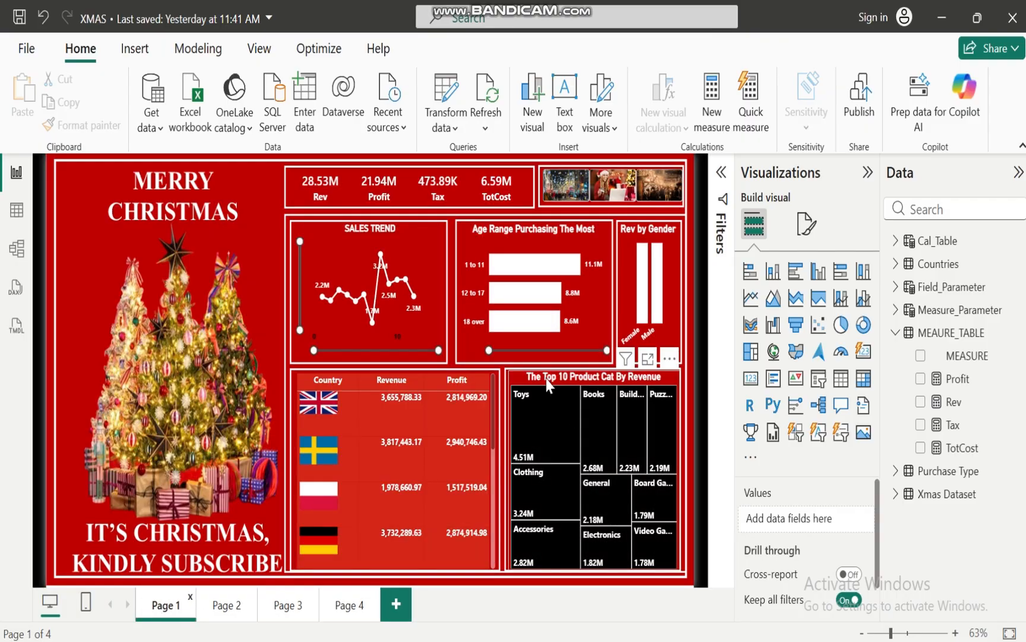
click(290, 611)
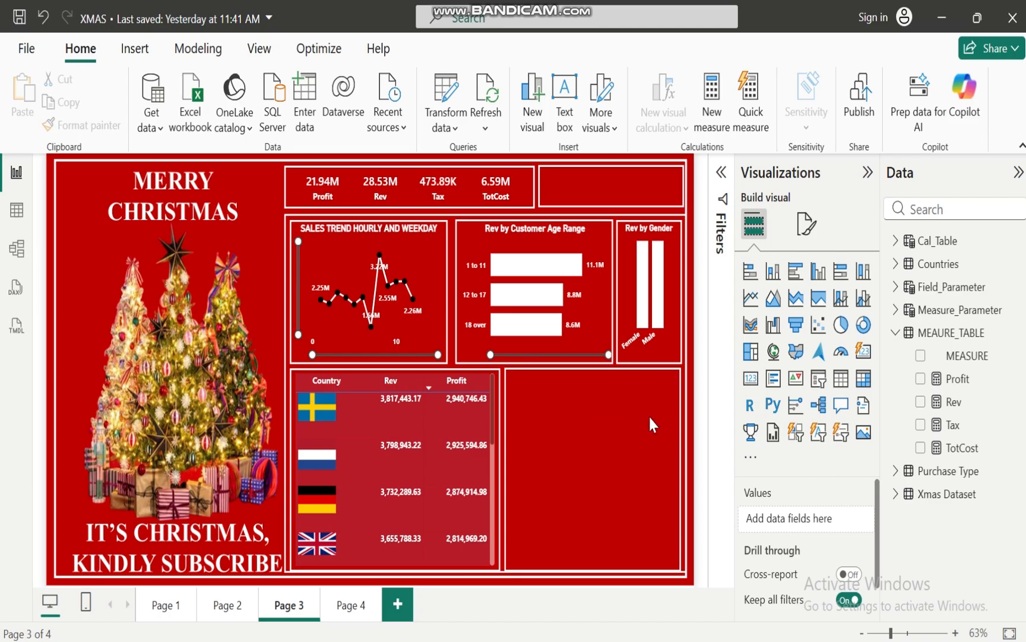
Add a new visual to Page 3 showing the Image URL field of the Purchase Type table
click(897, 332)
click(896, 355)
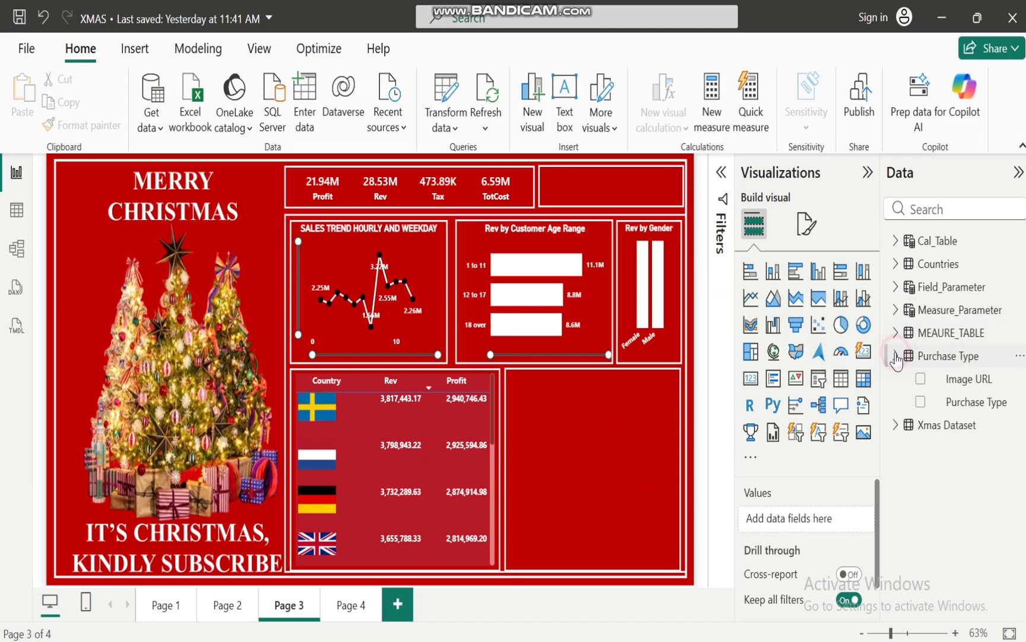
click(920, 379)
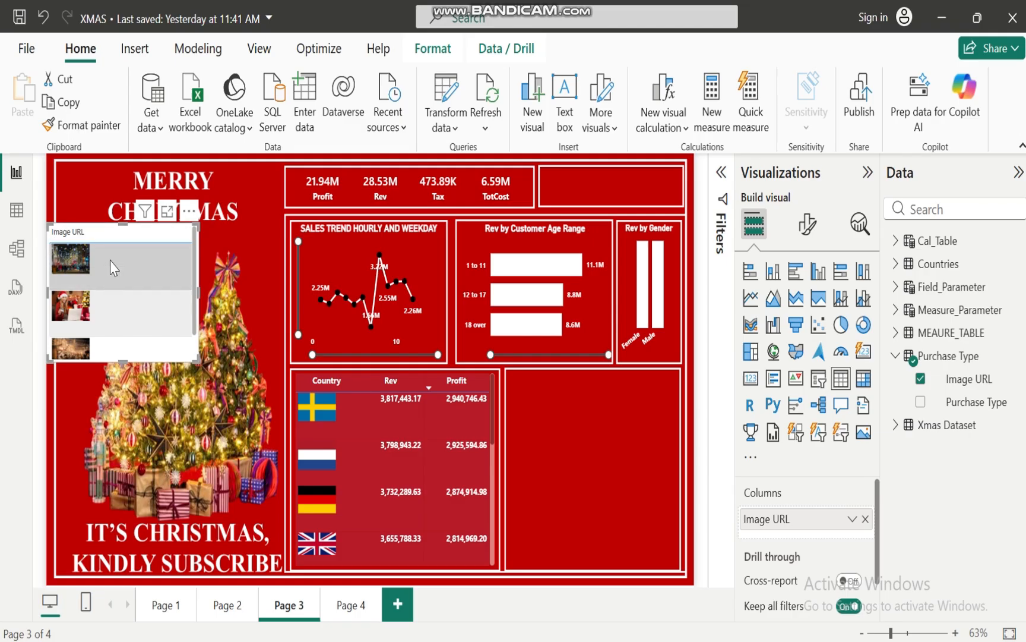
click(119, 314)
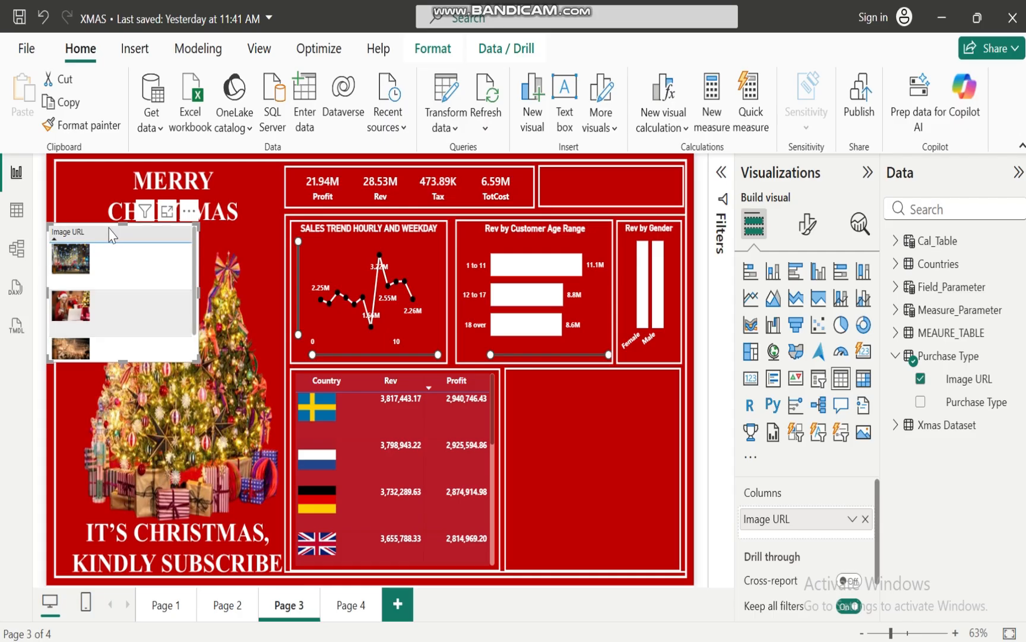
Examine the rows of the Purchase Type table in the data and return to the report page
click(17, 209)
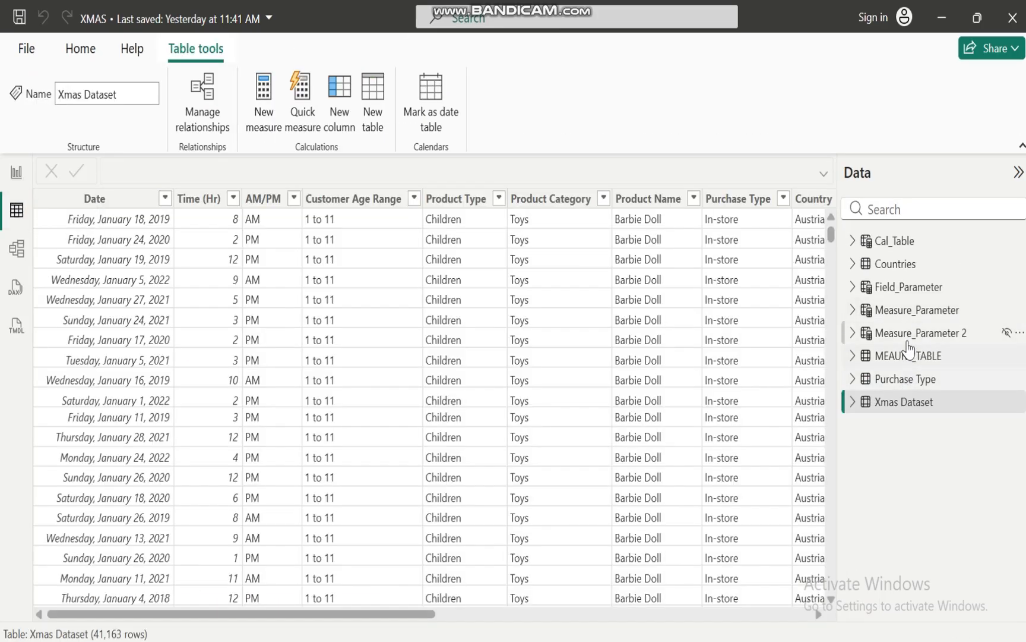
click(891, 385)
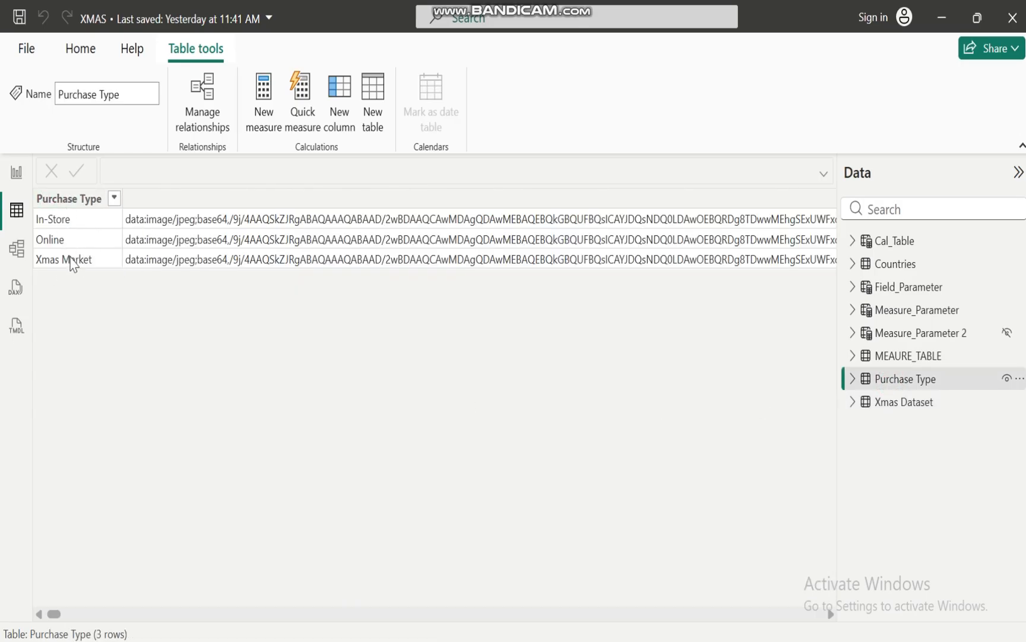
click(14, 173)
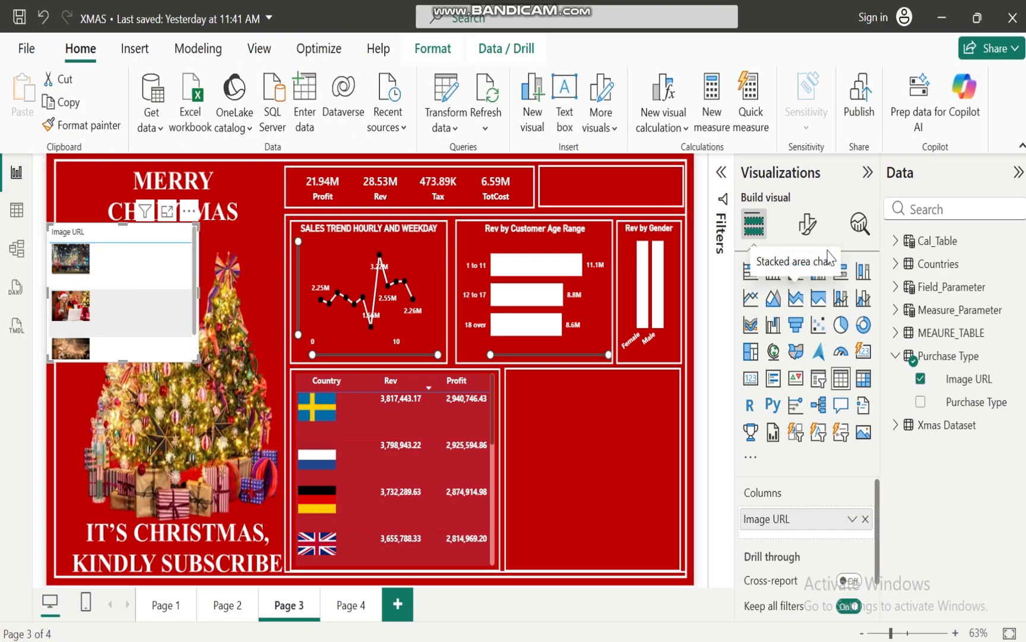
Convert the Image URL table visual into a button slicer
click(807, 224)
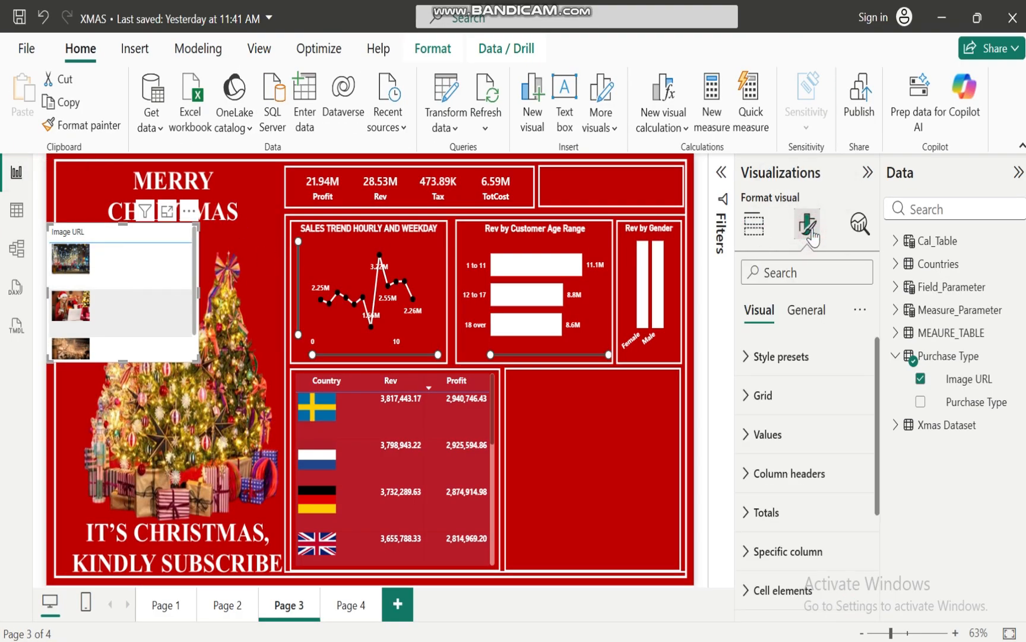
click(763, 231)
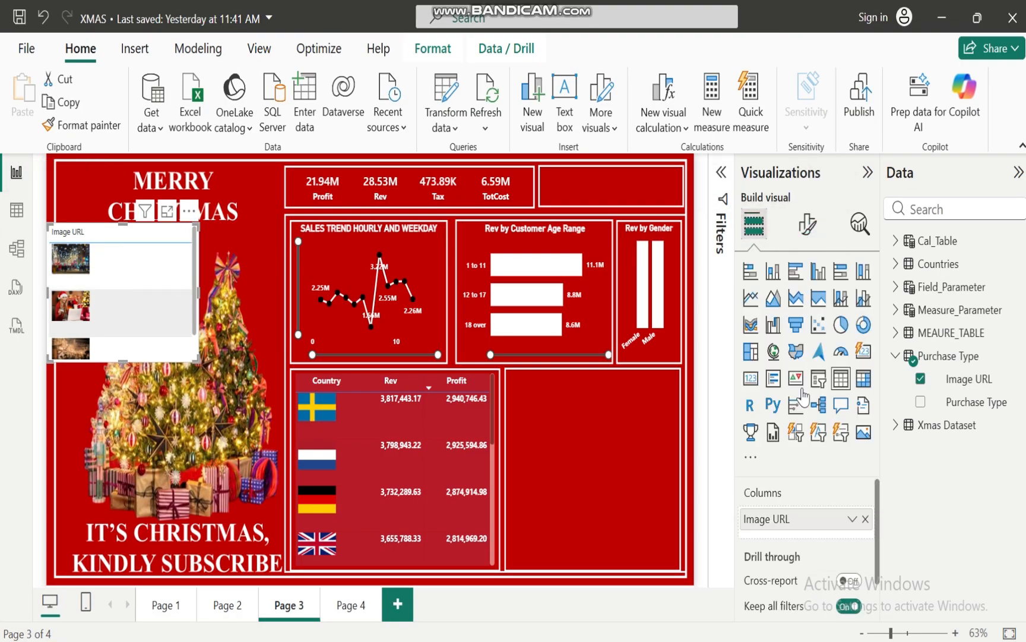
click(796, 432)
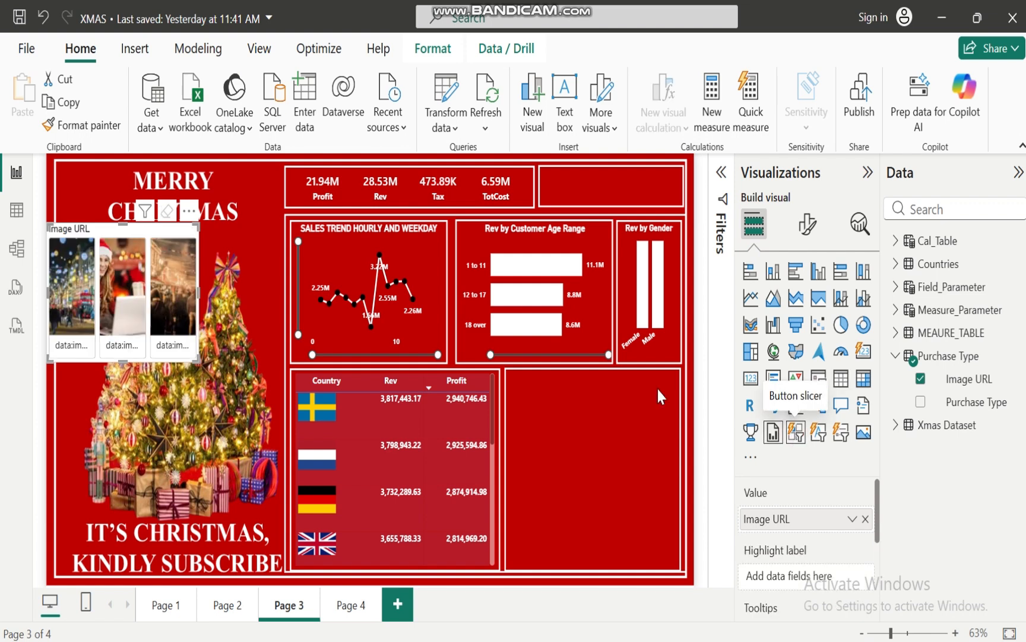
Test the button slicer by selecting and clearing each of the three purchase type images in turn
click(75, 297)
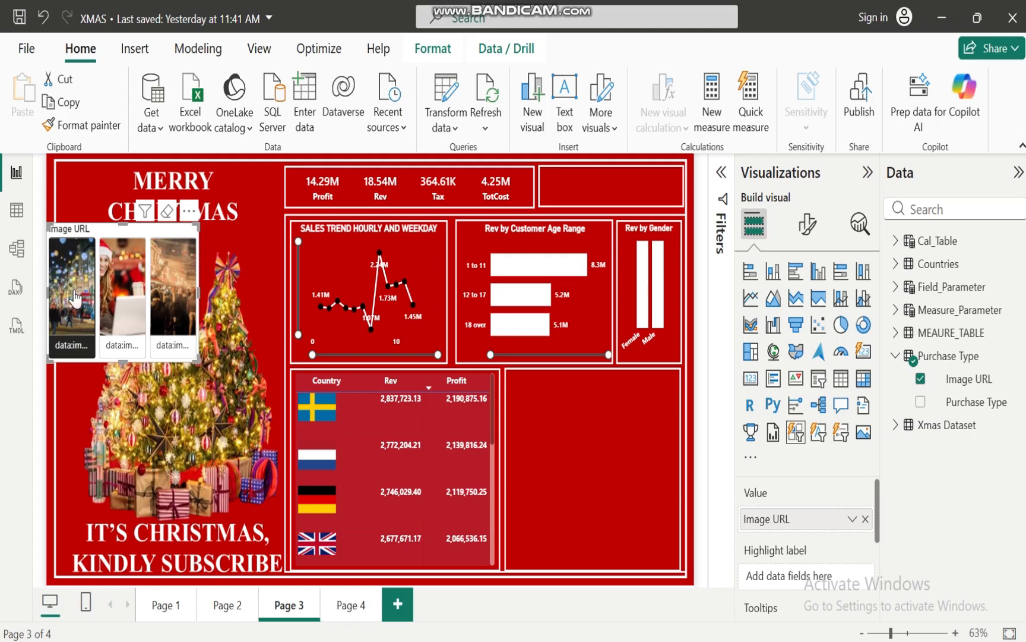
click(76, 297)
click(120, 290)
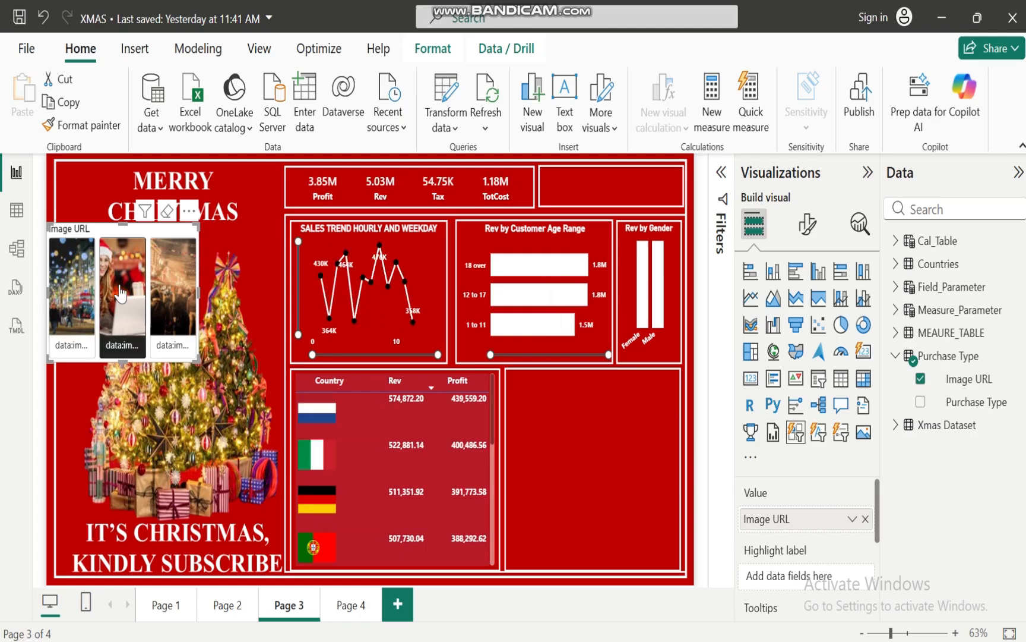
click(120, 292)
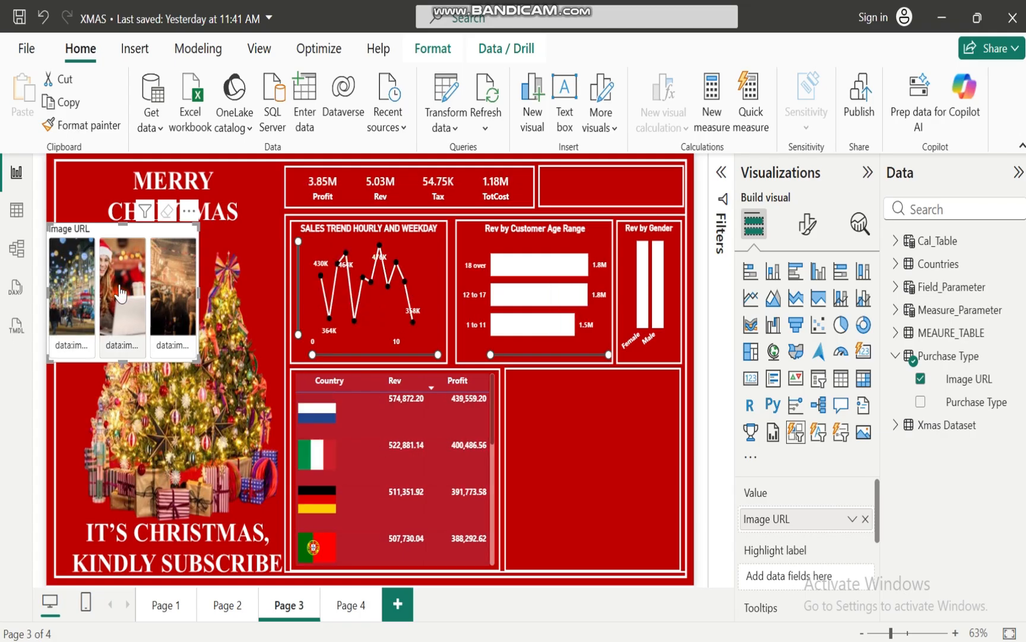
click(175, 297)
click(176, 301)
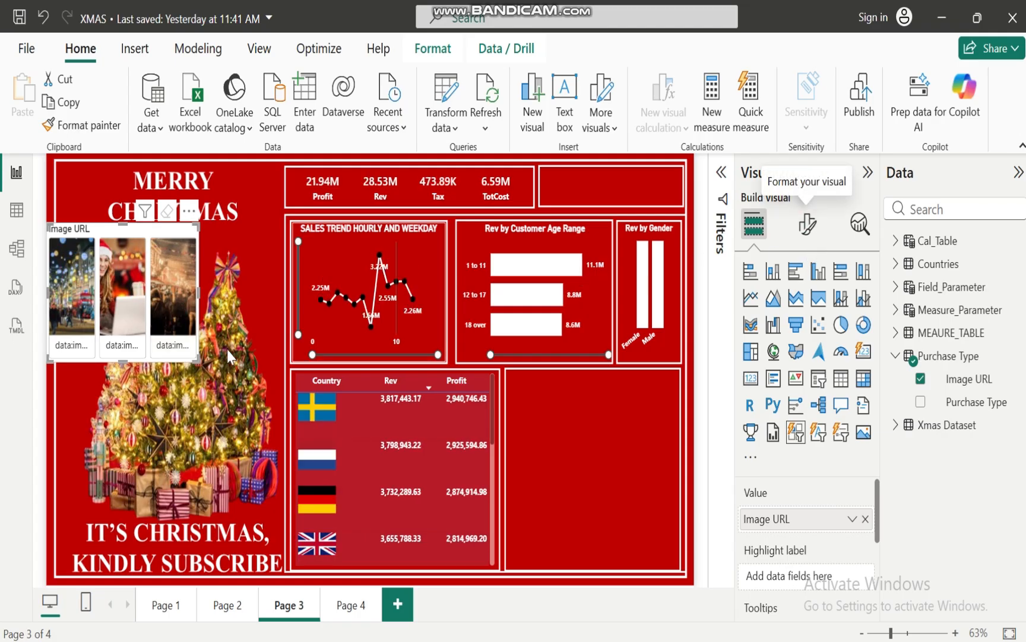
Filter the report by the third, second and first purchase type images in turn and clear the selection
click(172, 300)
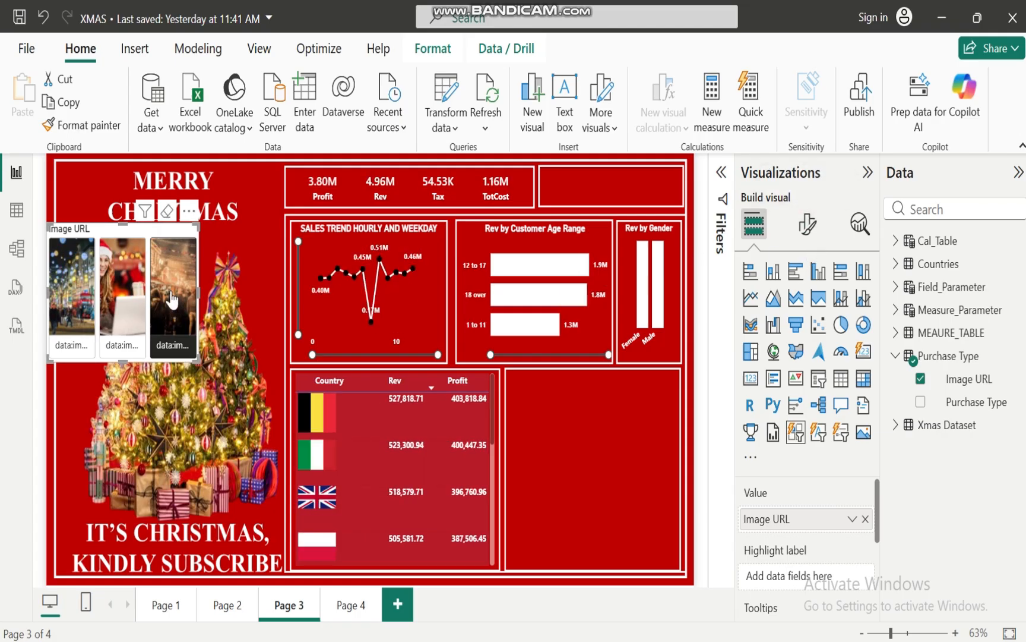
click(132, 305)
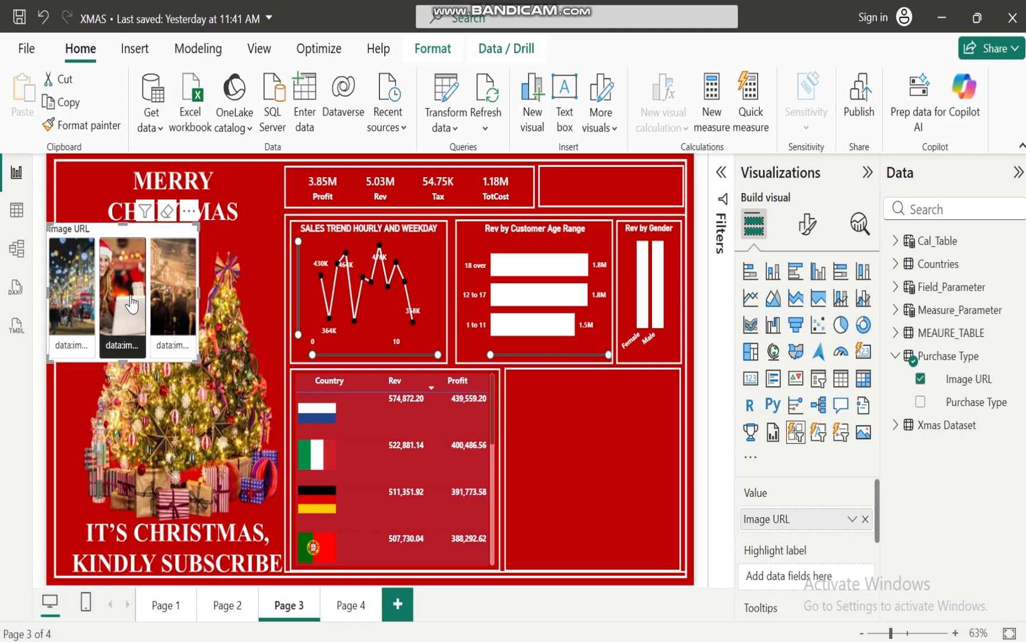
click(81, 307)
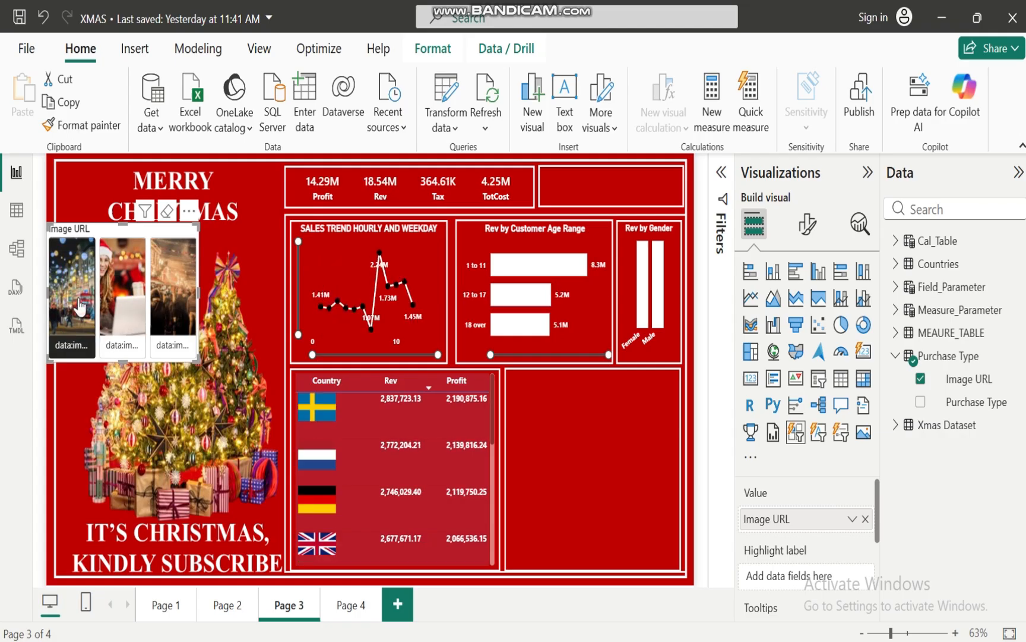
click(81, 307)
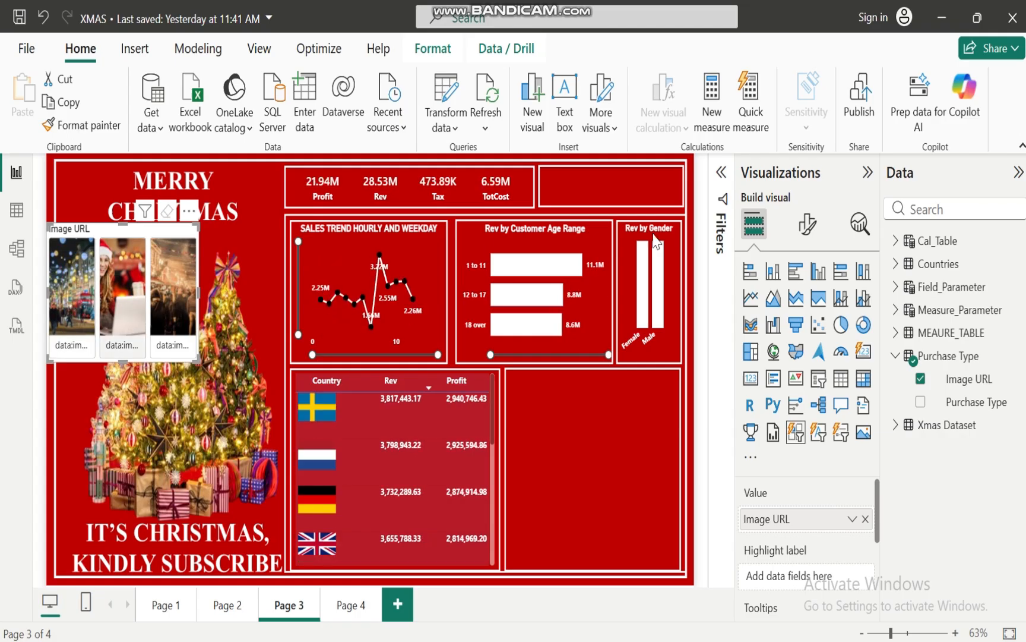
Turn off the callout value of the button slicer so the image URL text is hidden under the images
click(808, 231)
click(748, 358)
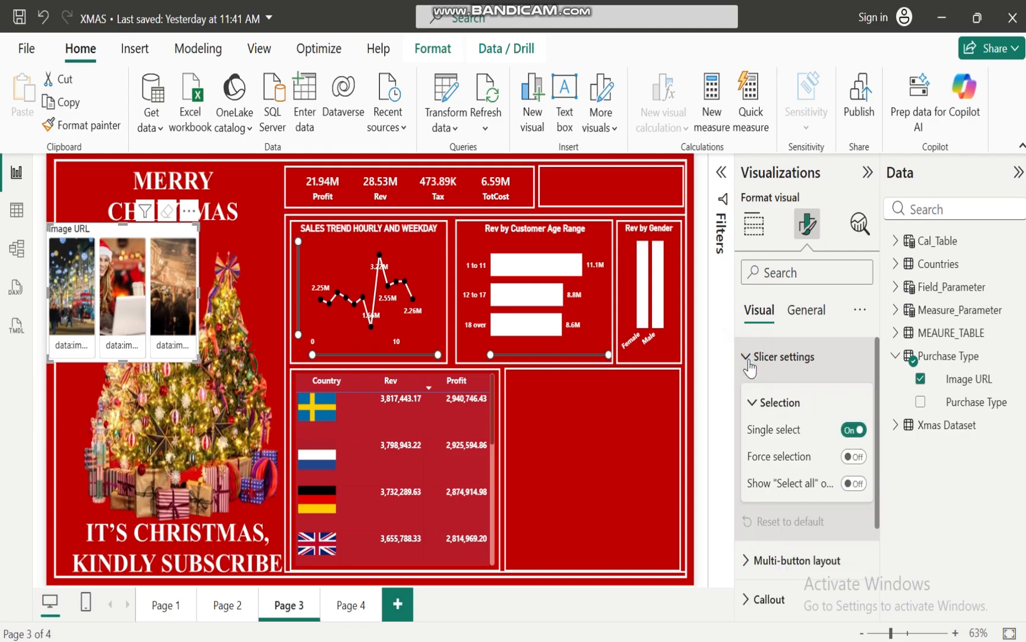
click(748, 358)
click(749, 394)
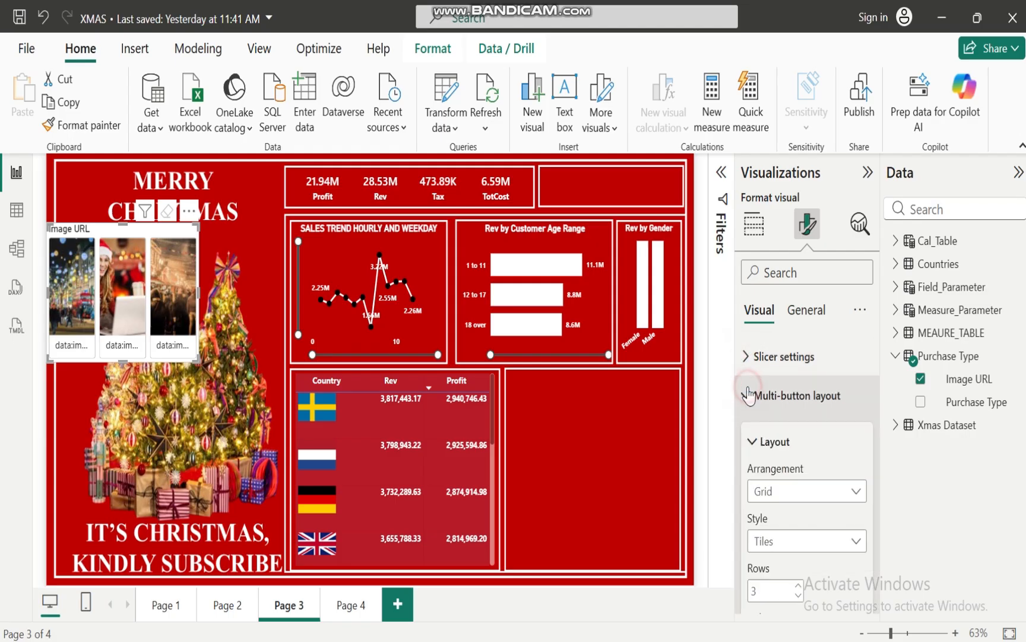
click(754, 396)
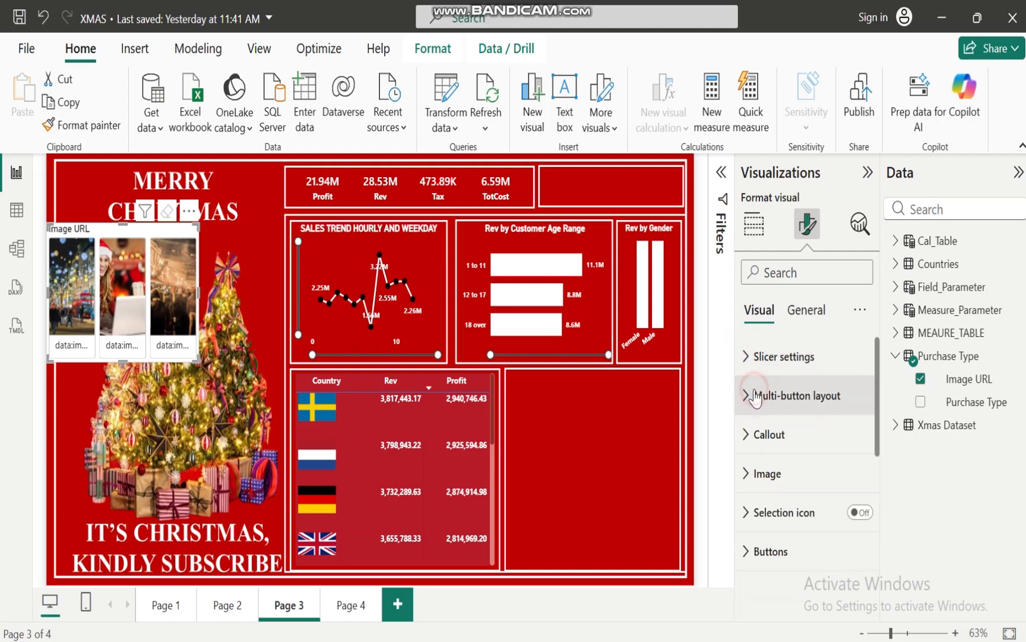
click(750, 434)
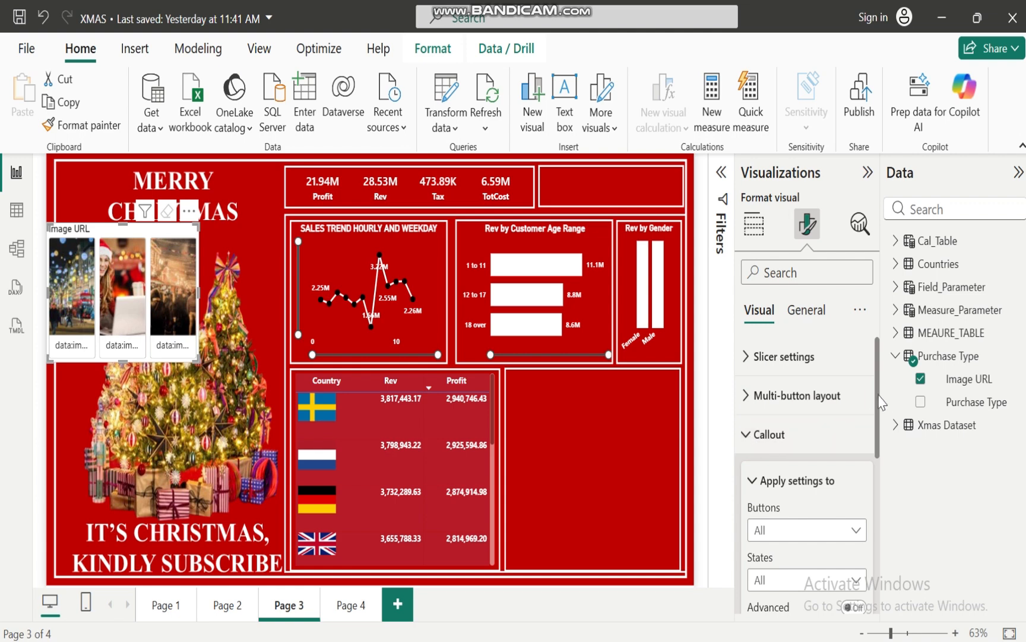
drag(878, 398, 890, 509)
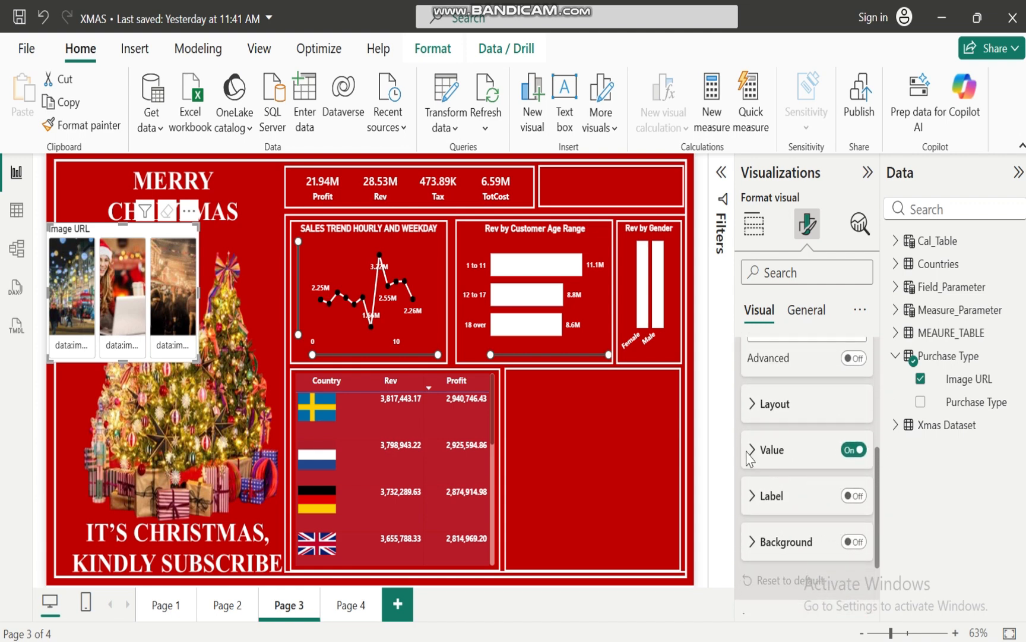
click(754, 456)
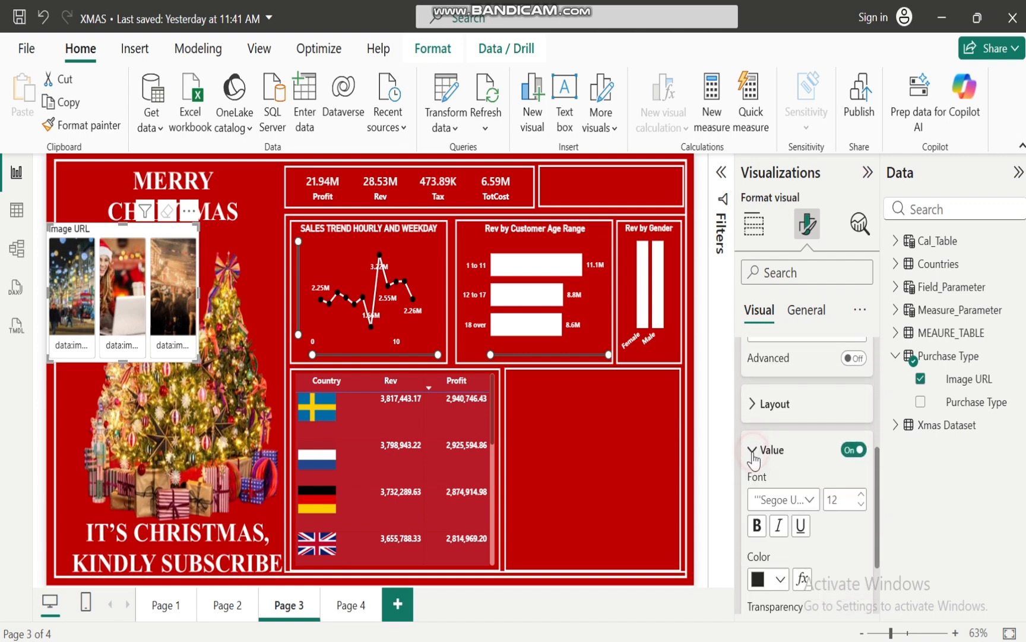
click(851, 451)
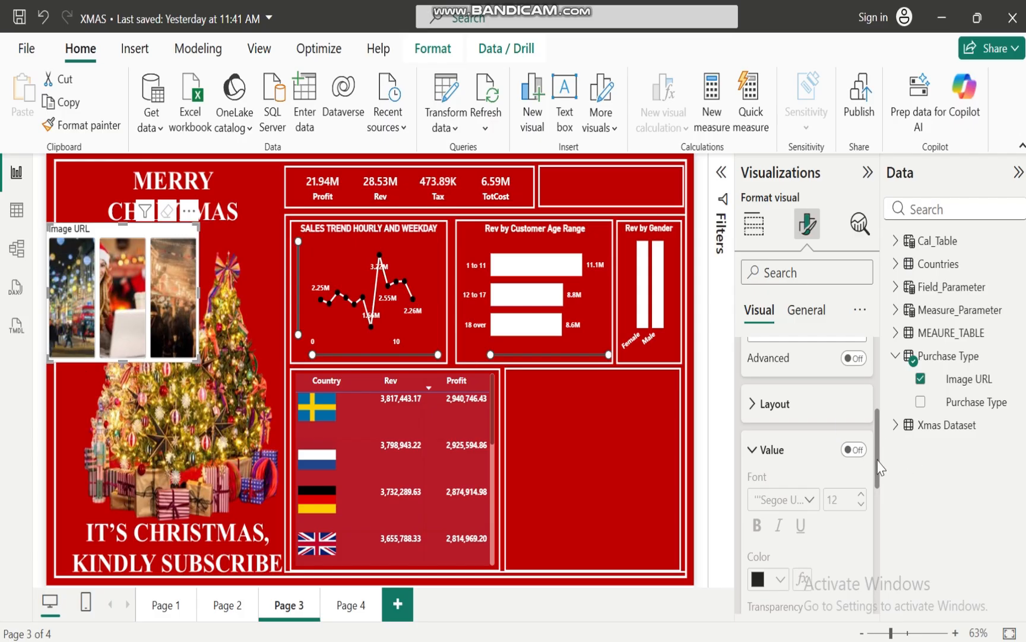
drag(878, 461, 875, 383)
click(749, 430)
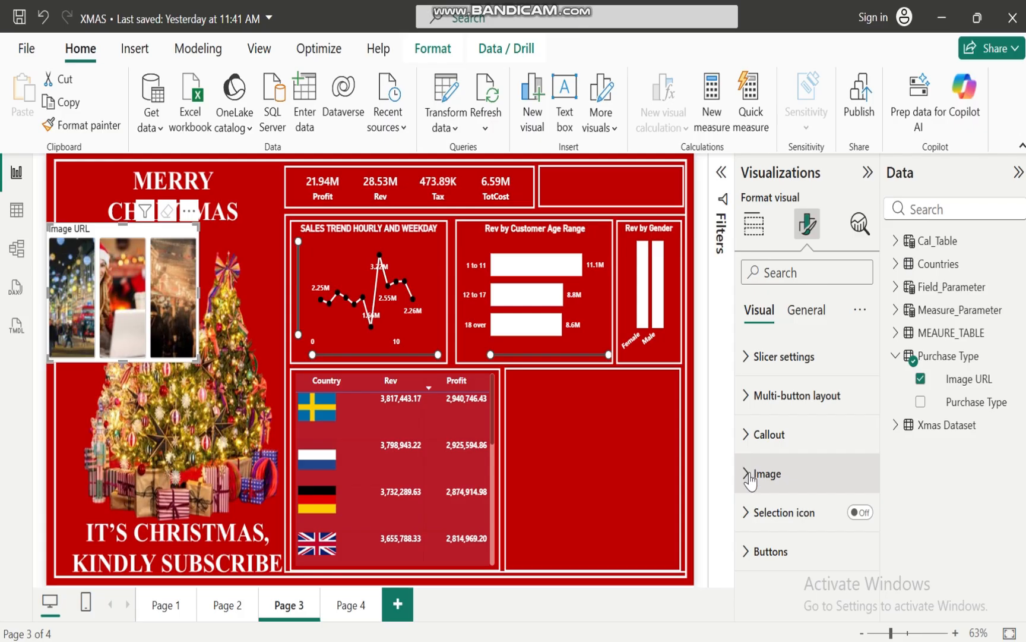
click(747, 440)
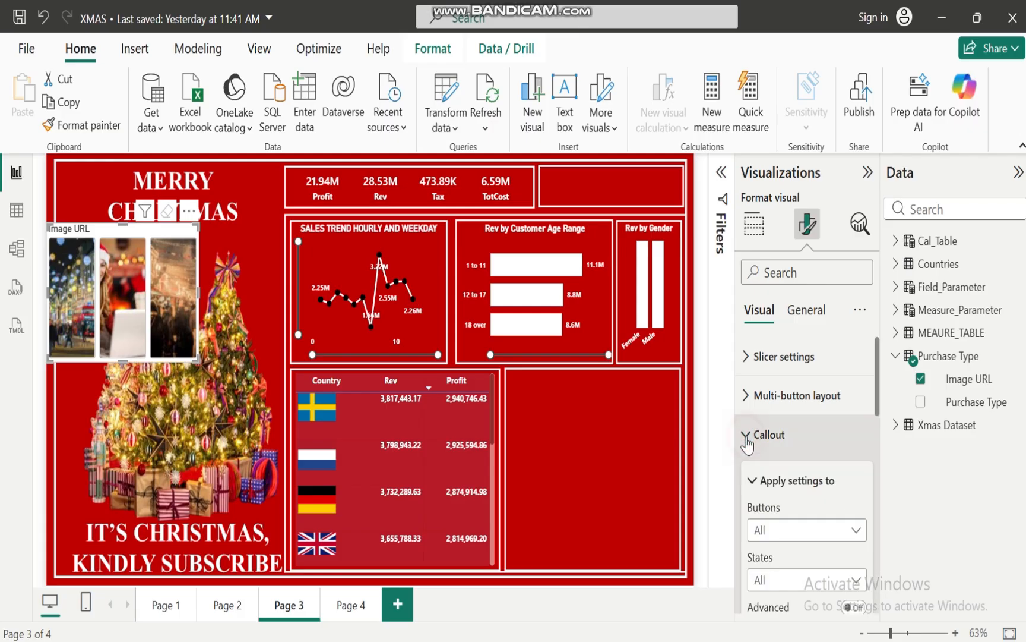
mouse_move(878, 395)
mouse_down()
mouse_move(889, 533)
mouse_move(878, 375)
mouse_up()
click(747, 434)
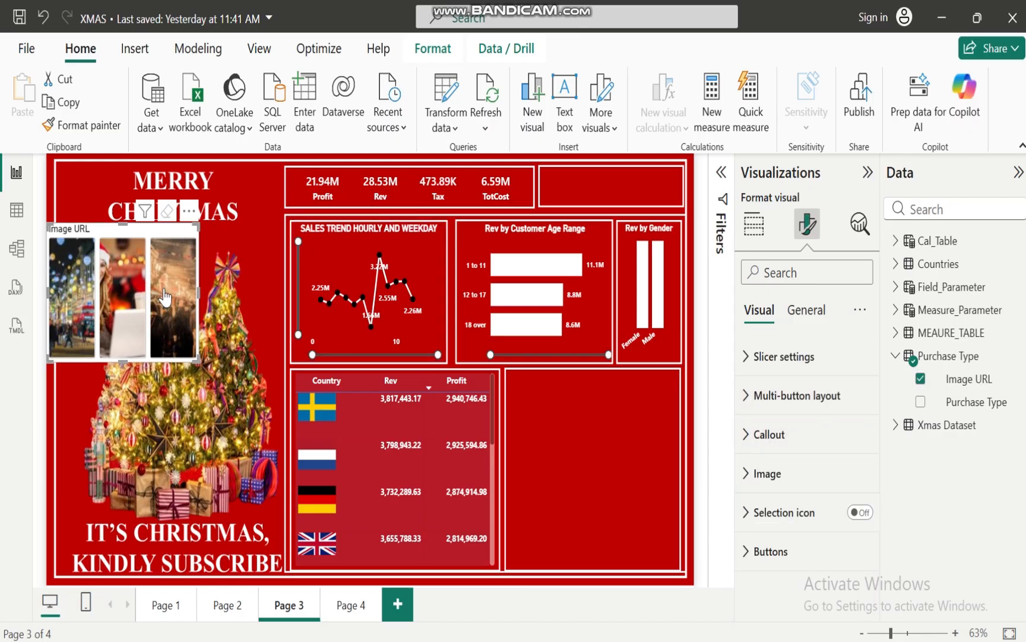
Set the uniform gap between the slicer buttons to 0 px and reduce the slicer's height to a low strip
click(742, 396)
drag(878, 396, 897, 542)
click(758, 402)
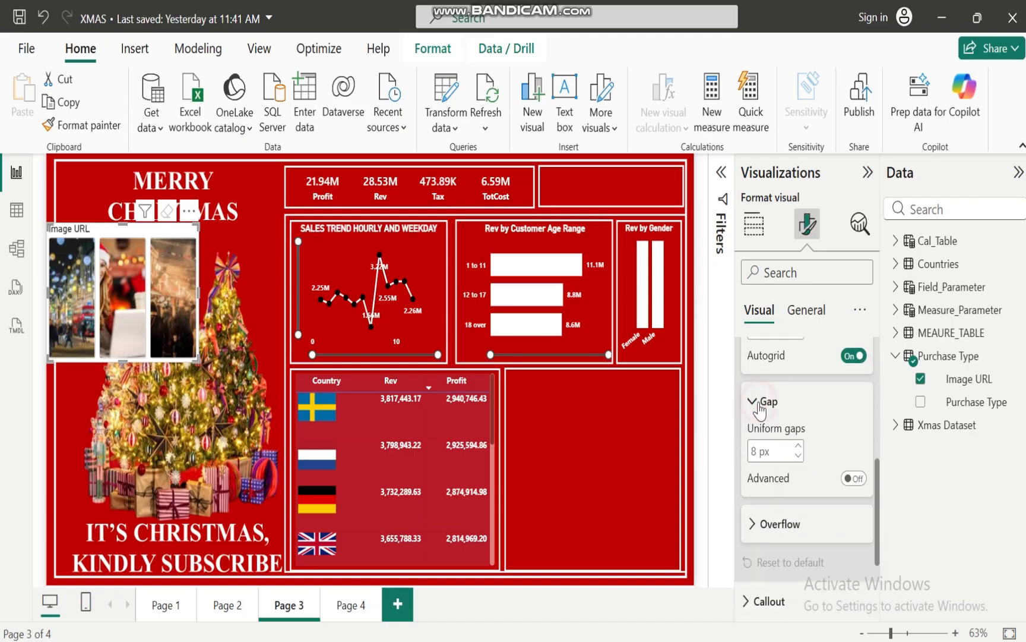
click(799, 458)
click(799, 457)
click(799, 457)
click(798, 458)
click(799, 458)
click(799, 457)
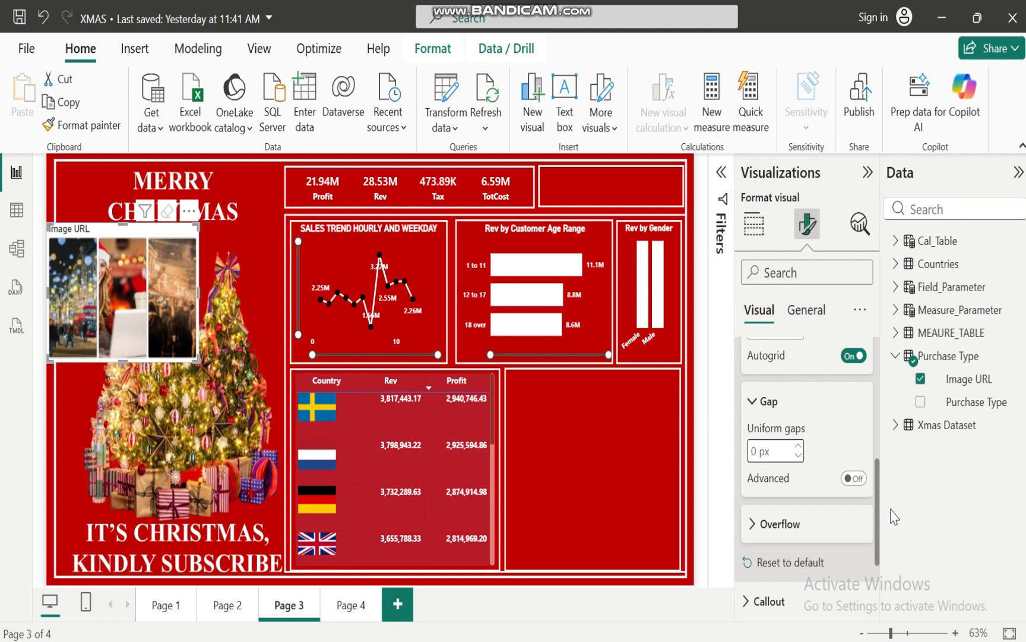
scroll(869, 483, up, 5)
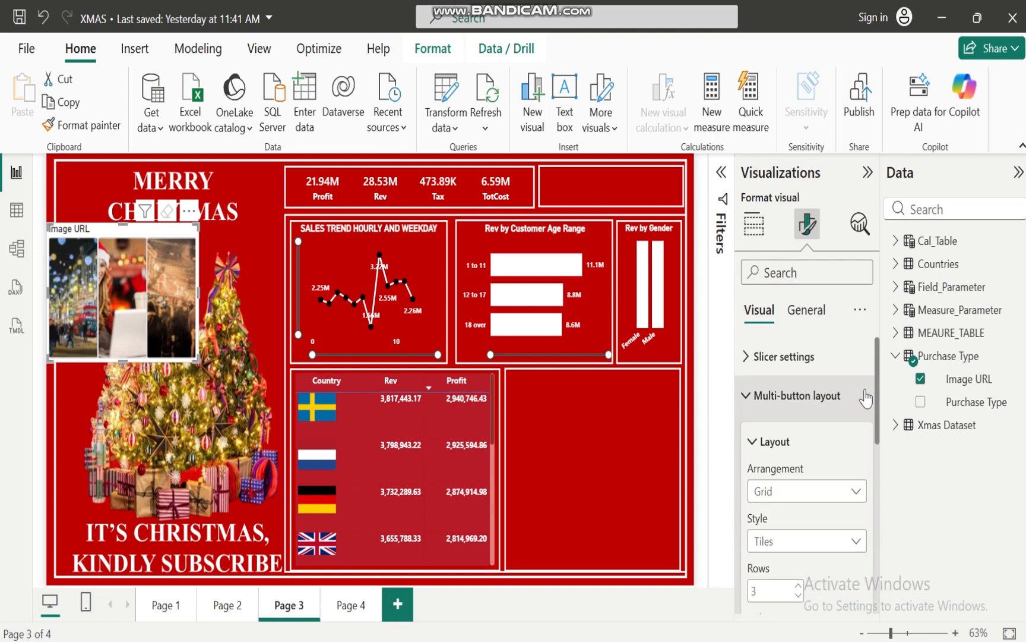
click(746, 396)
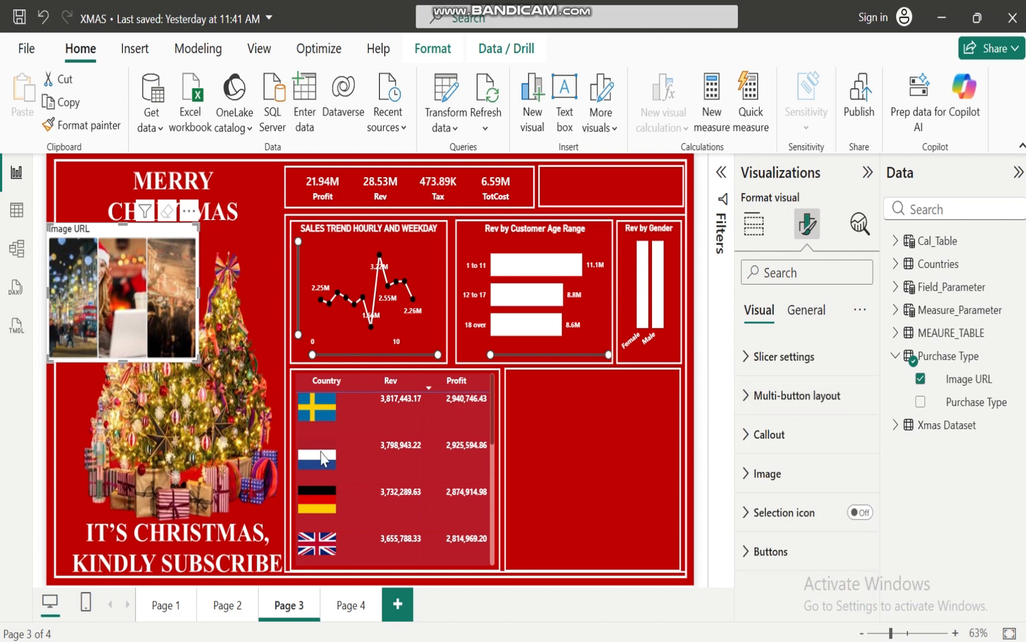
drag(123, 360, 138, 275)
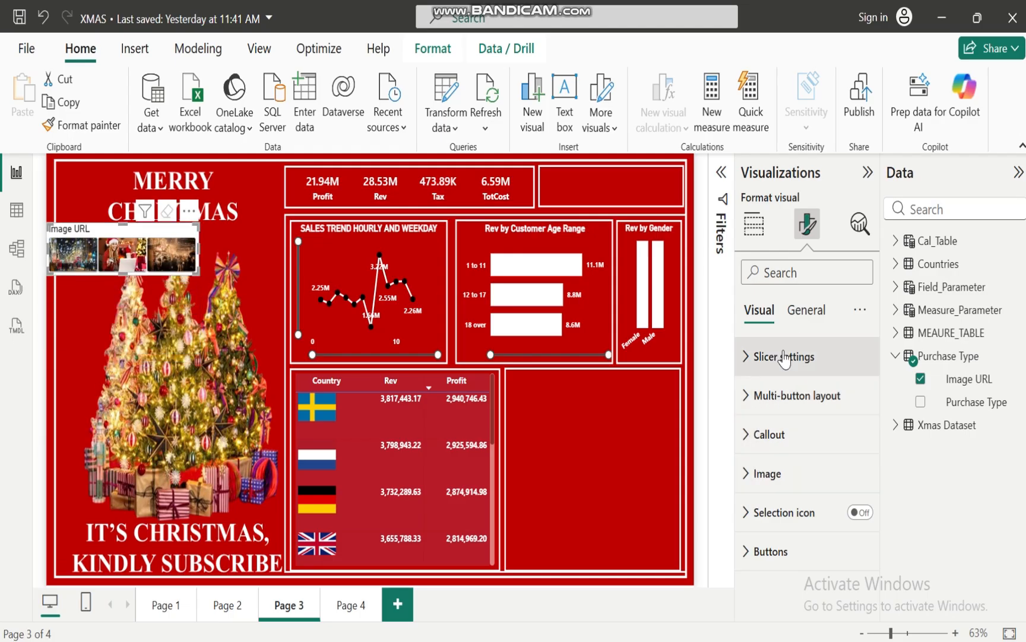
click(748, 473)
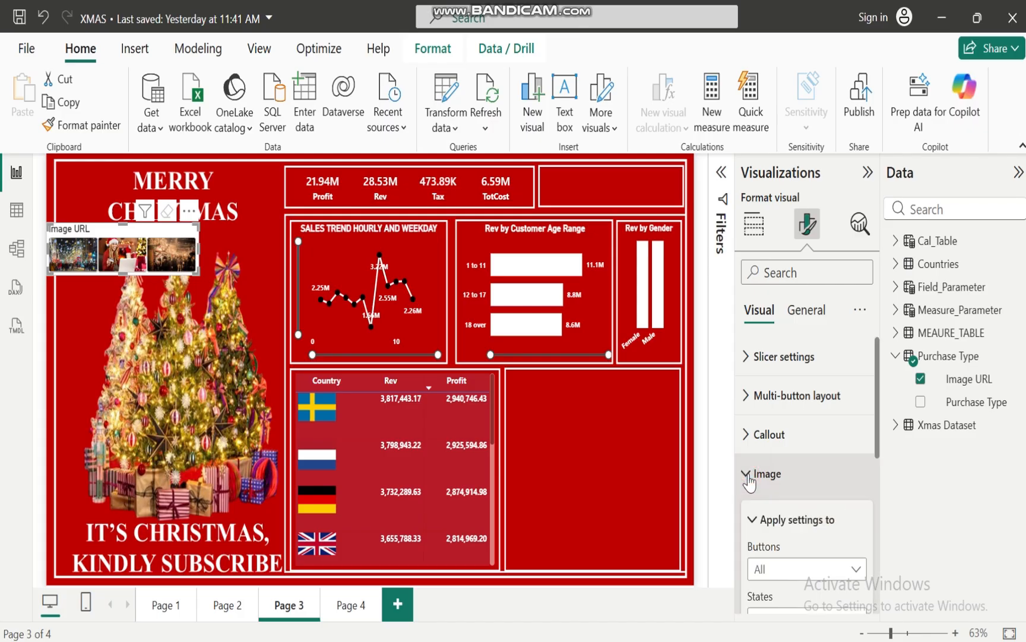
mouse_move(875, 424)
mouse_down()
mouse_move(882, 517)
mouse_move(882, 436)
mouse_up()
click(750, 444)
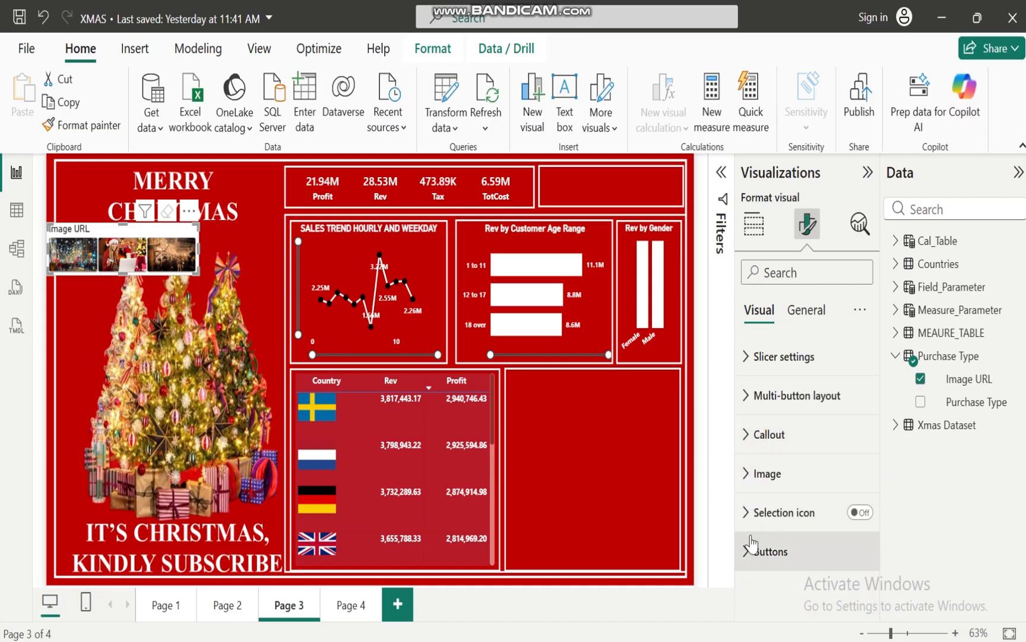
Turn off the title and the background of the image button slicer
click(159, 230)
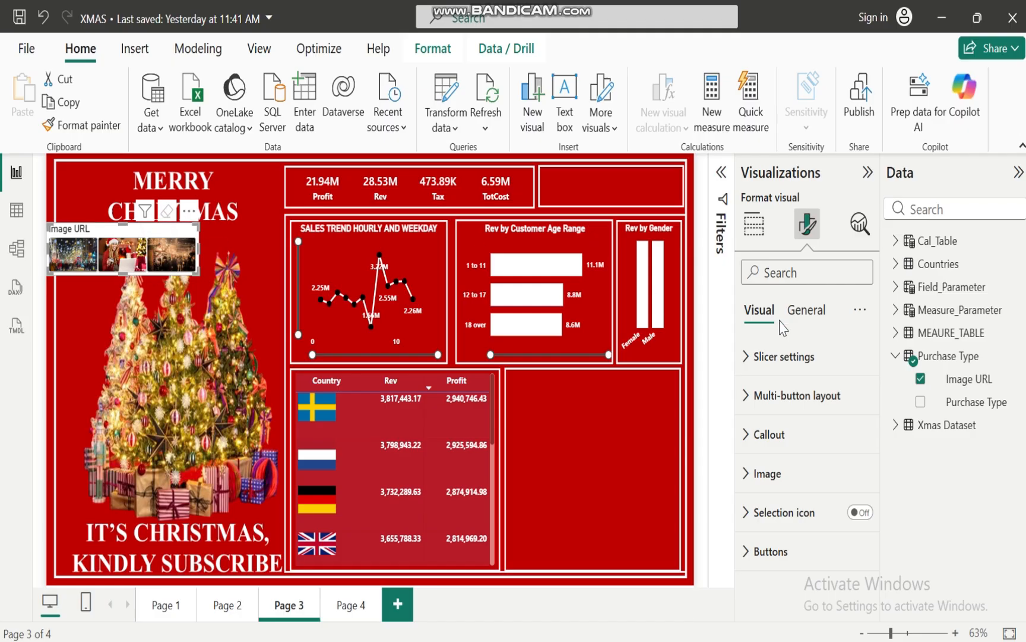
click(803, 314)
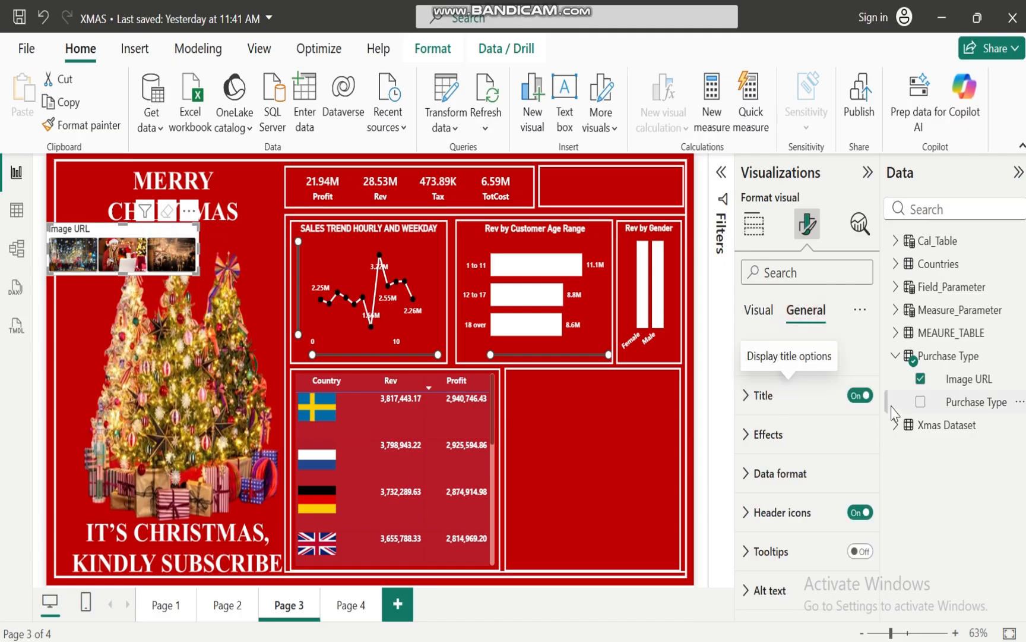
click(861, 397)
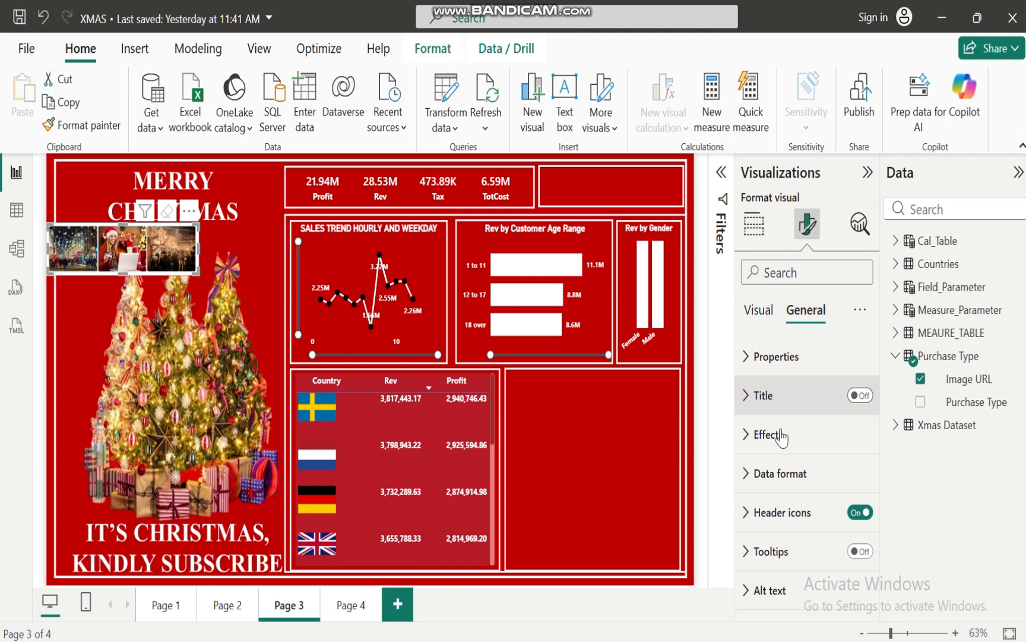
click(747, 437)
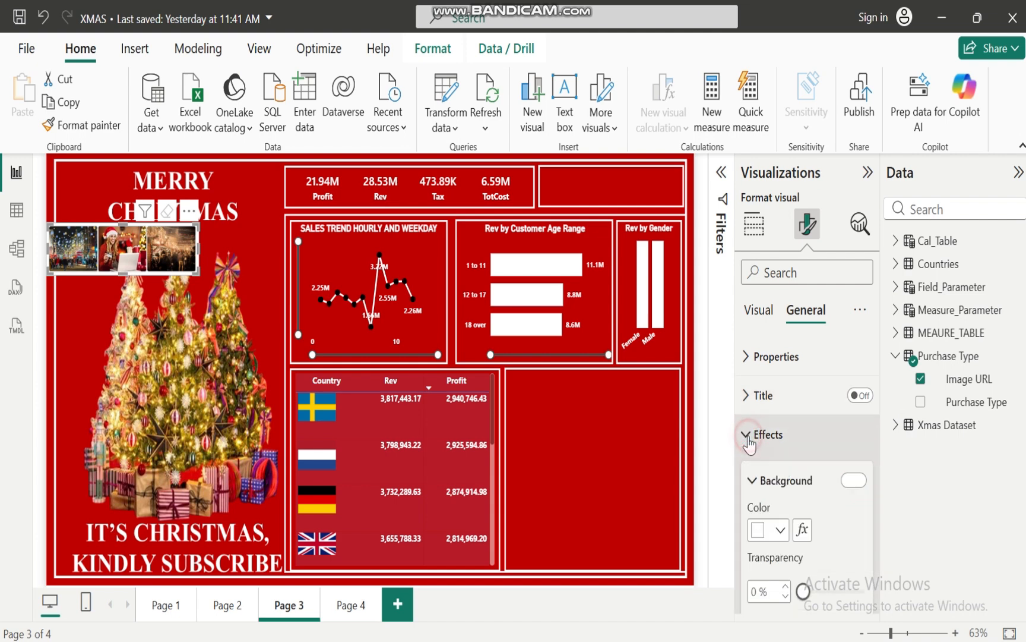
click(854, 480)
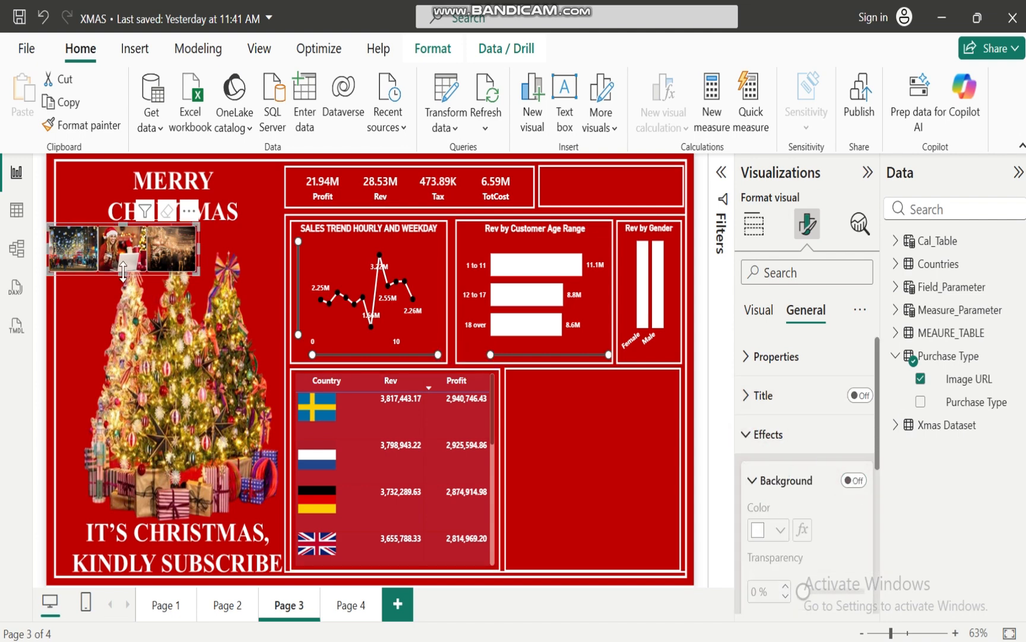
Shorten the image slicer slightly, move it into the empty frame beside the KPI cards and narrow it to fit
drag(123, 272, 123, 259)
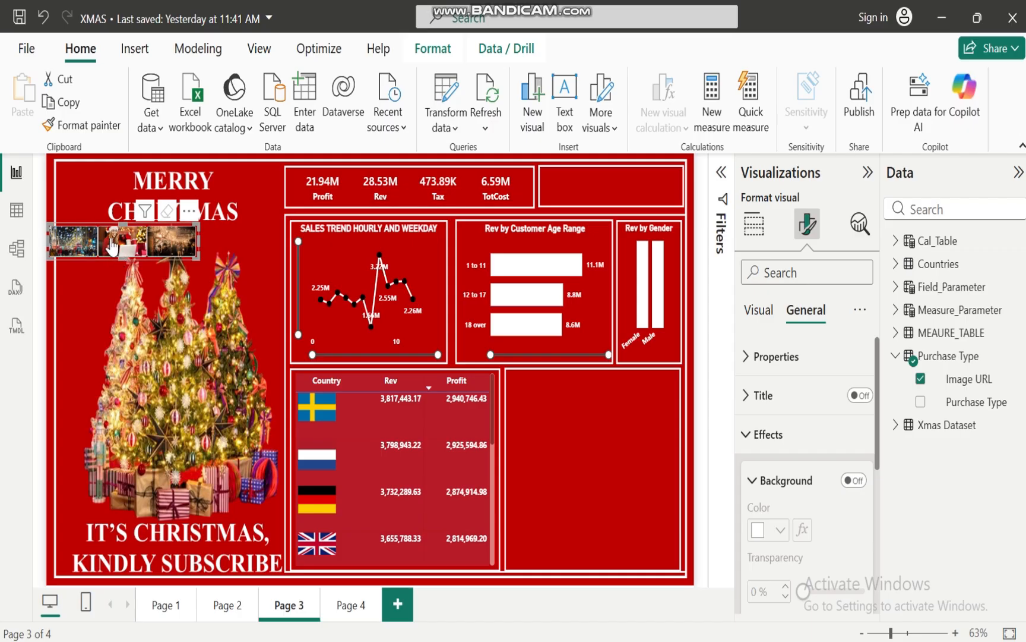
drag(102, 240, 582, 182)
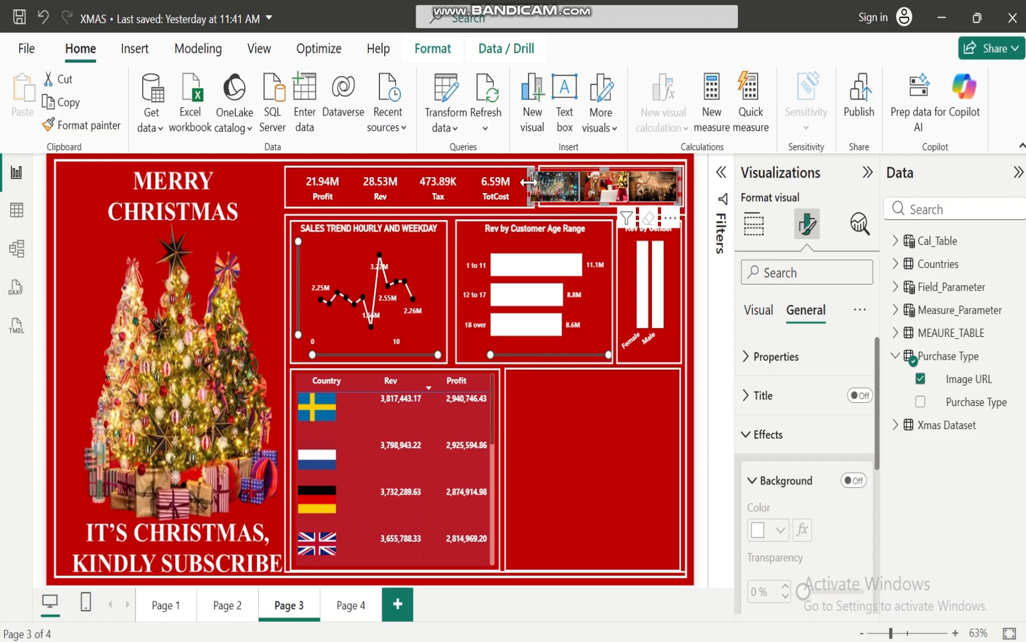
drag(527, 183, 539, 184)
click(542, 191)
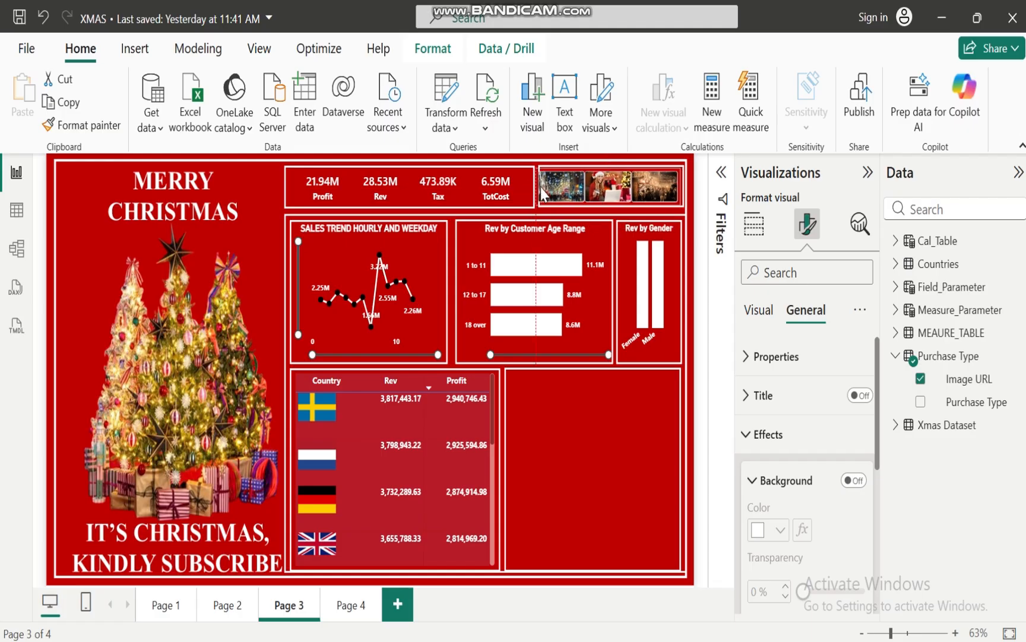
click(597, 483)
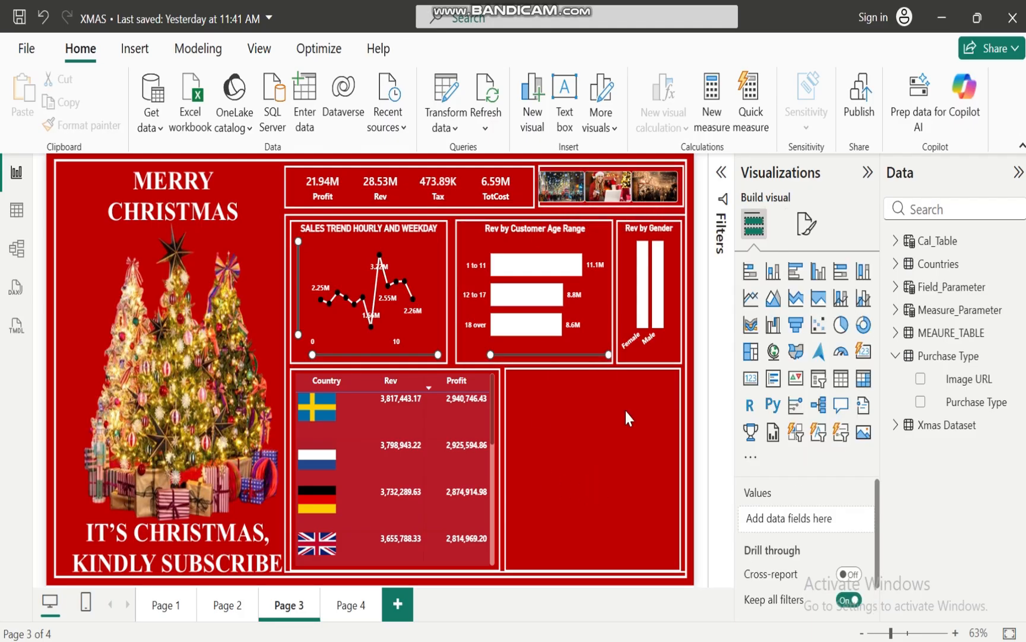
Switch to the PowerPoint business case to check the listed objectives and return to the XMAS report in Power BI
click(671, 618)
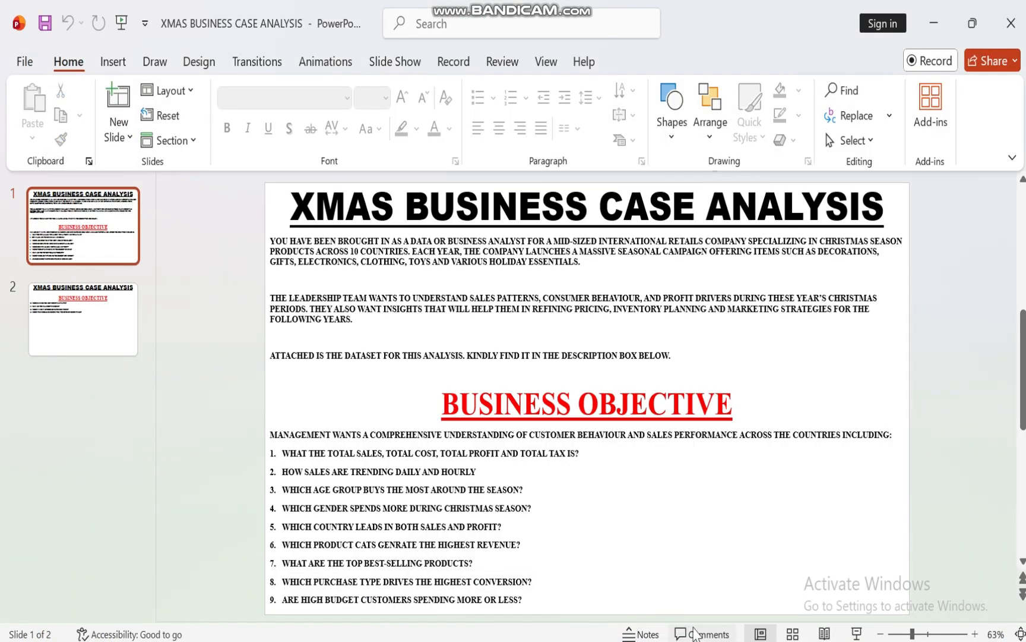
mouse_move(640, 638)
mouse_move(570, 639)
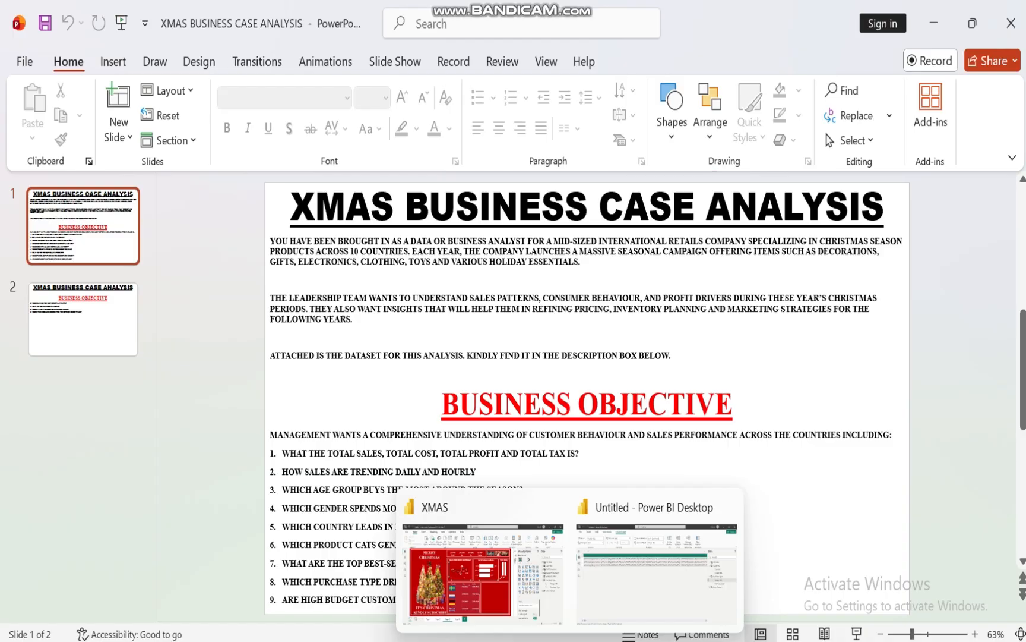
click(491, 584)
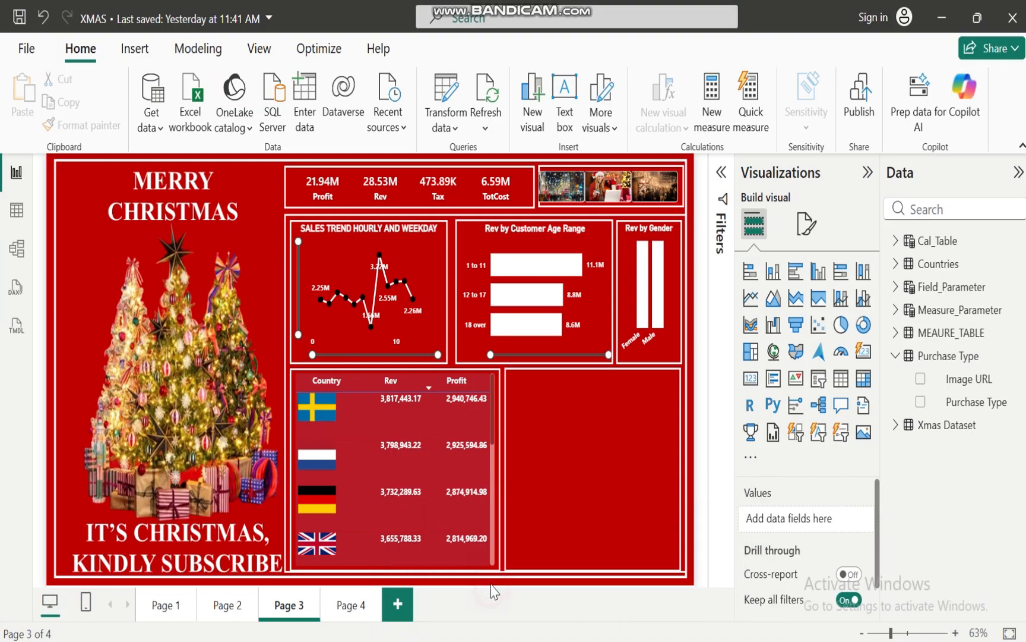
Test the image slicer by filtering the report with each of its three purchase type images, and clear the selection
click(562, 189)
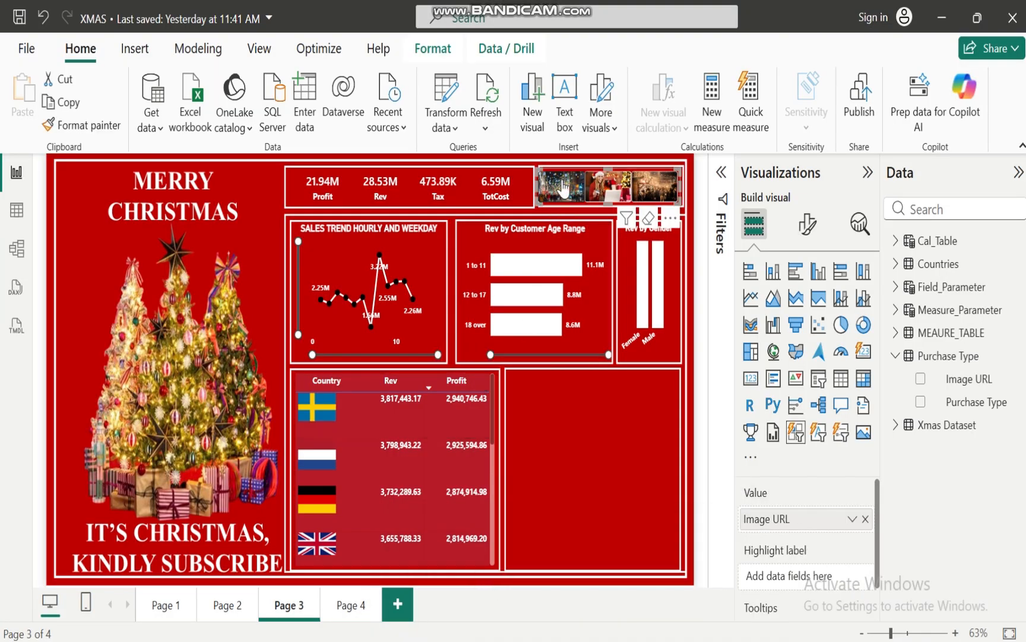
click(597, 196)
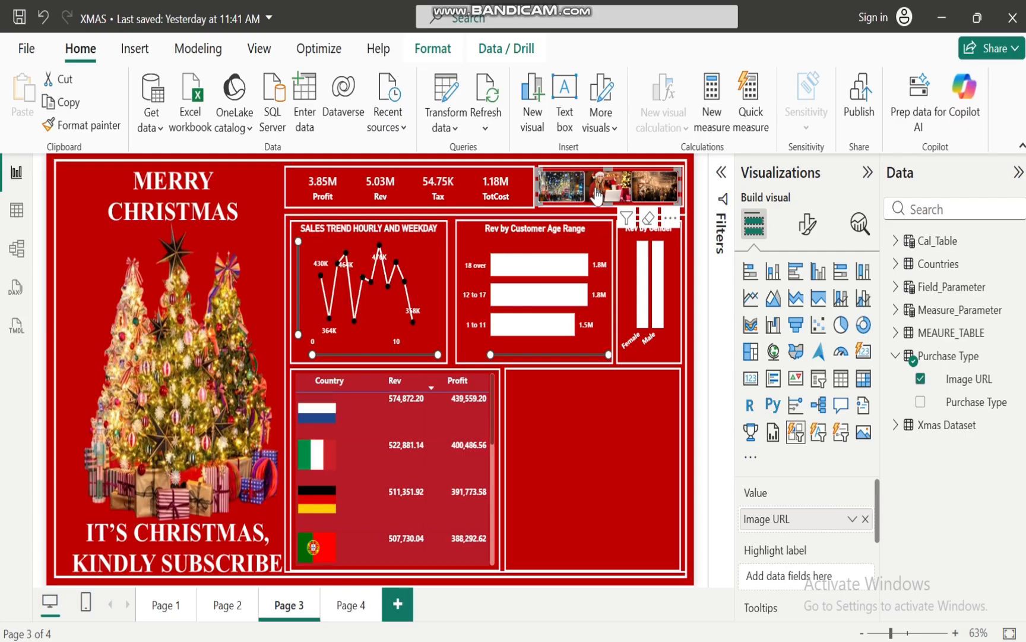
click(643, 193)
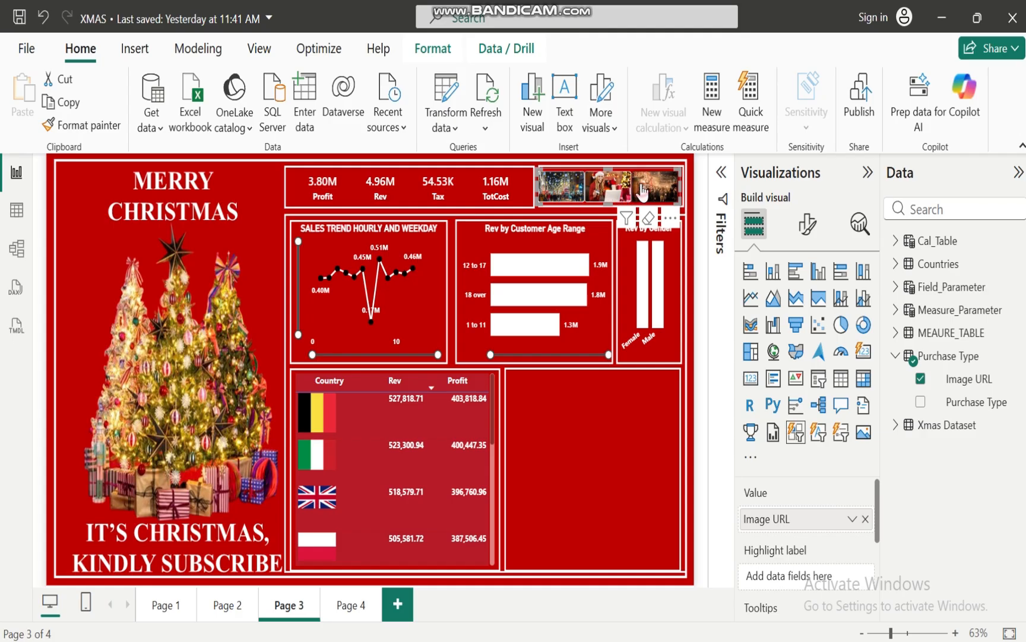
click(643, 193)
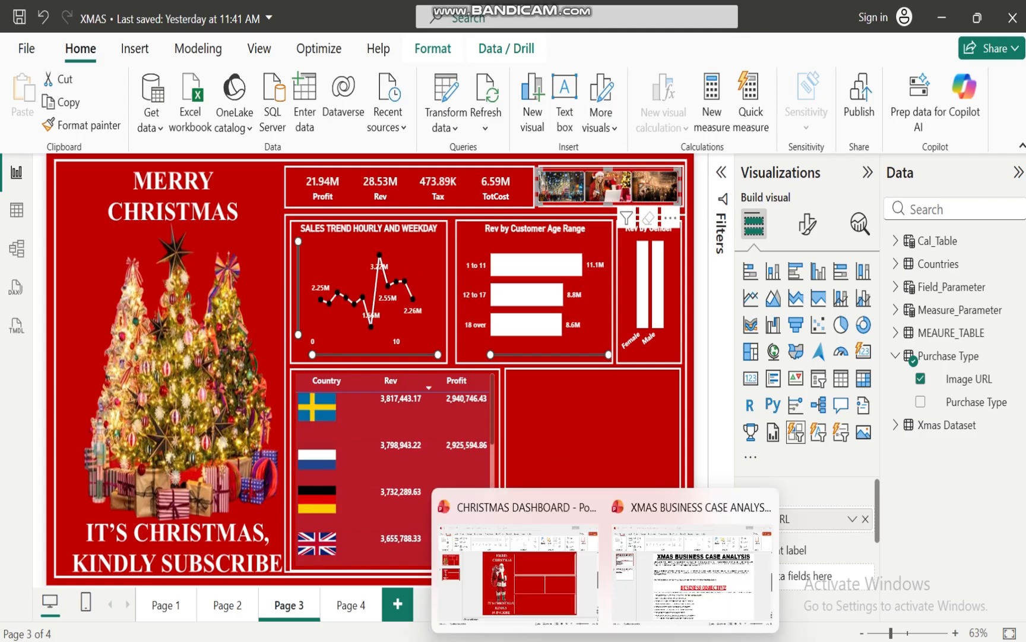
Check the product category objective in the PowerPoint business case and return to the XMAS report in Power BI
click(674, 579)
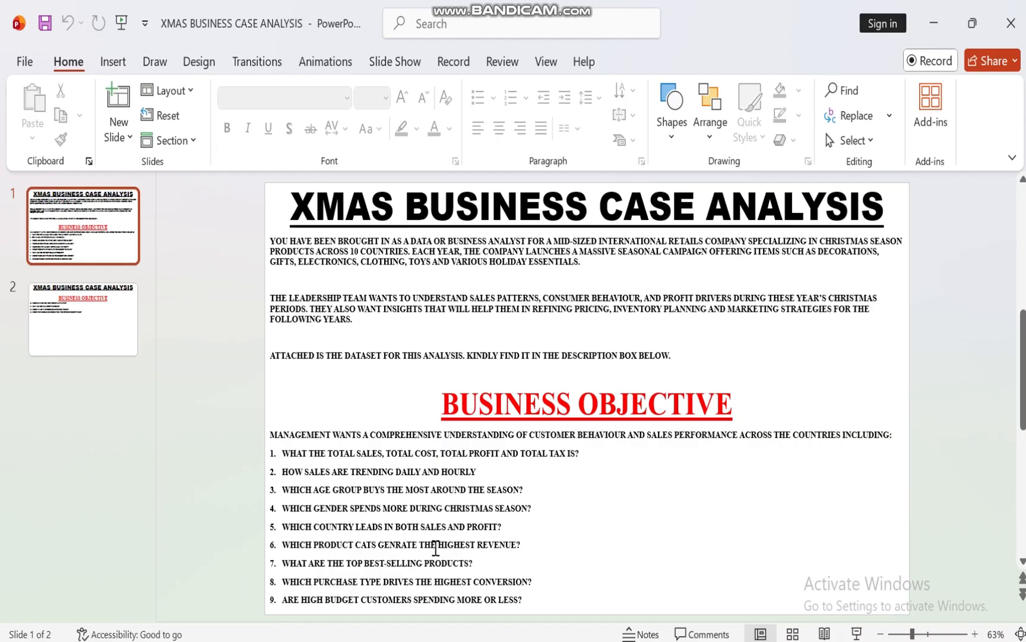
mouse_move(602, 639)
click(532, 554)
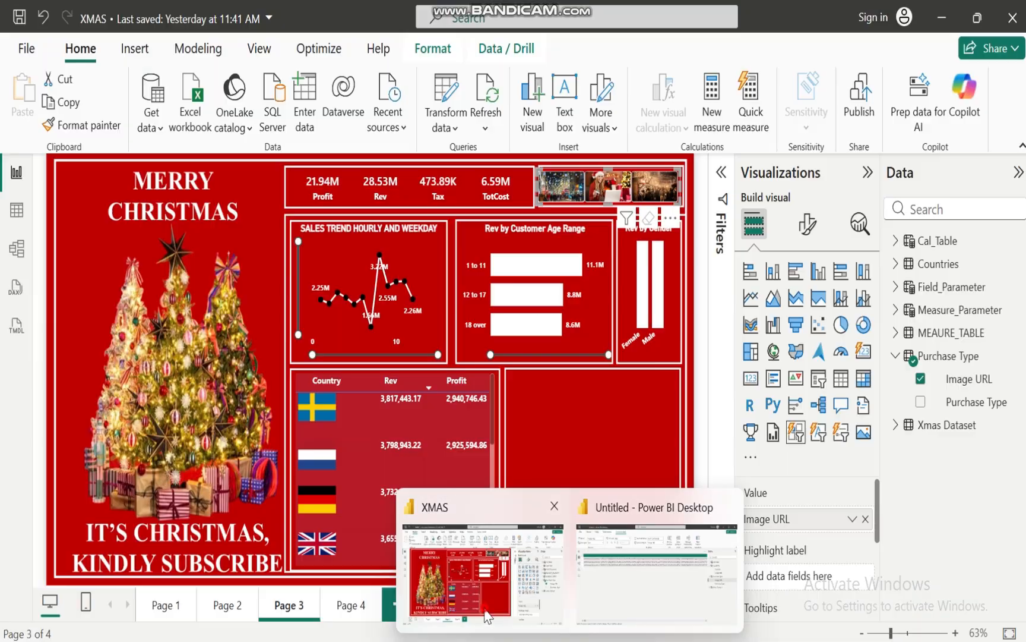
Create a table visual of Product Category from the Xmas Dataset and look through its list of categories
click(620, 446)
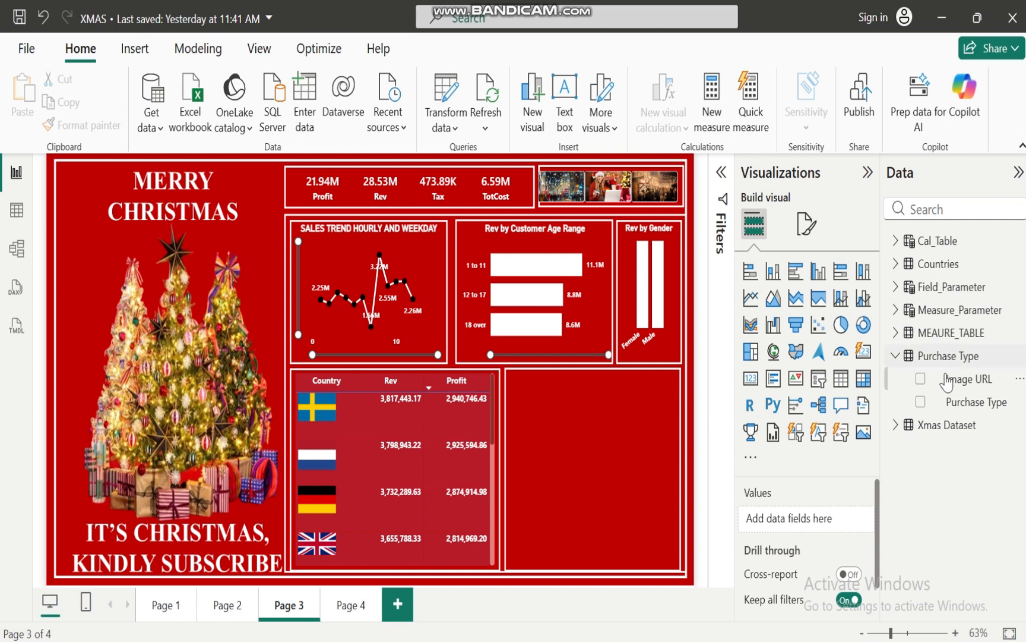
click(895, 355)
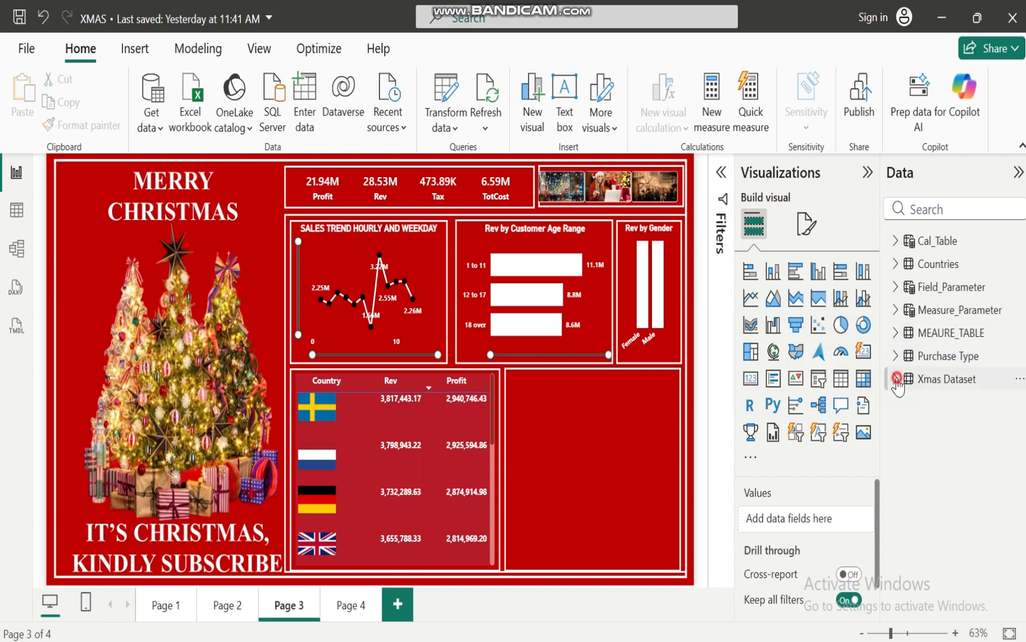
click(895, 378)
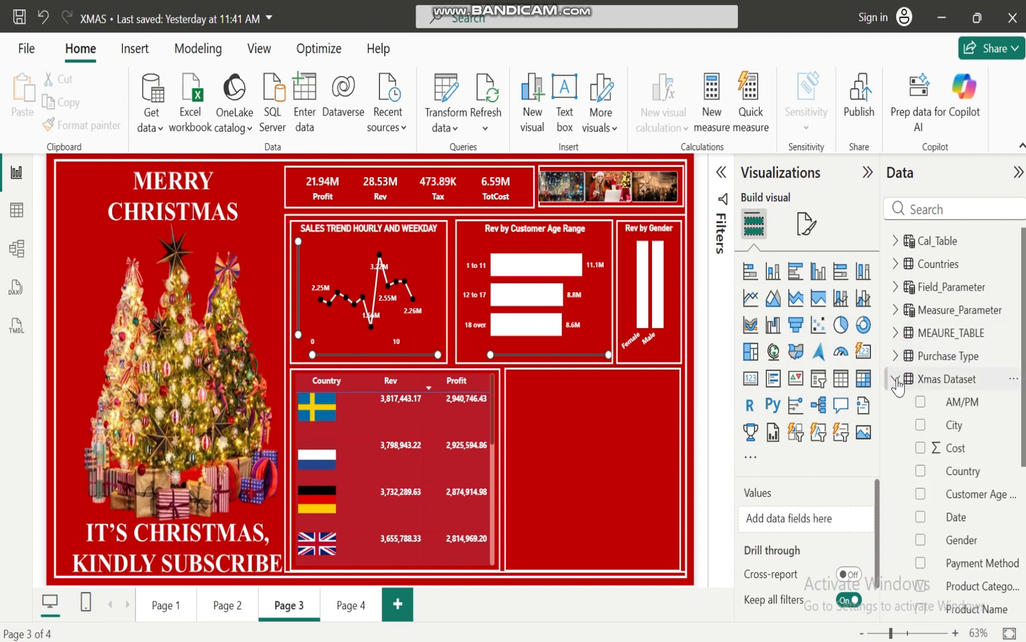
click(920, 586)
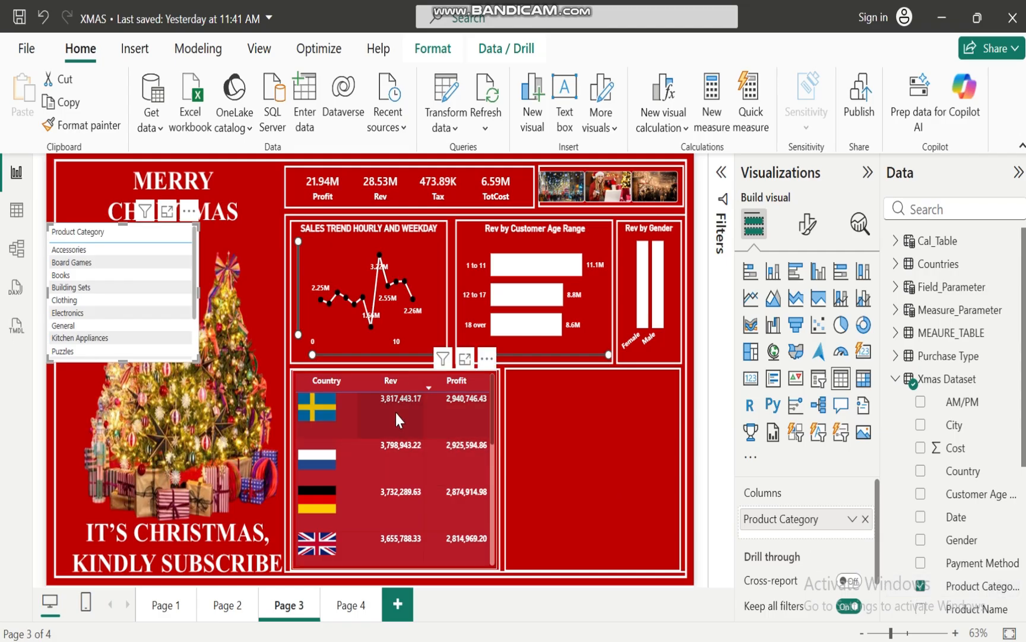
drag(195, 275, 194, 245)
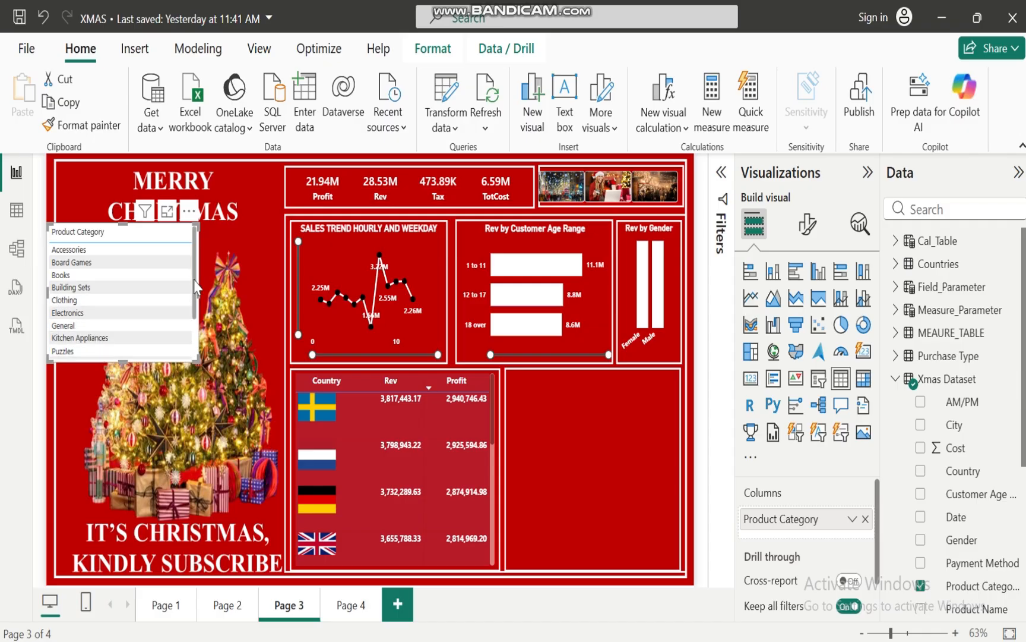
drag(195, 281, 194, 339)
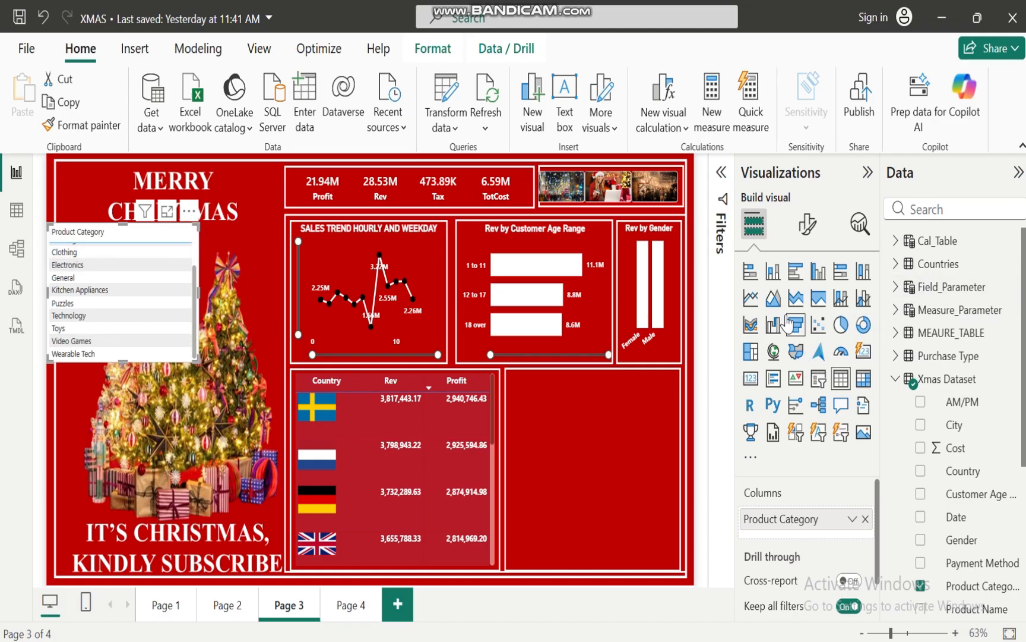
click(898, 380)
Reread the business objectives in the PowerPoint XMAS business case and switch back to the Power BI report
mouse_move(606, 638)
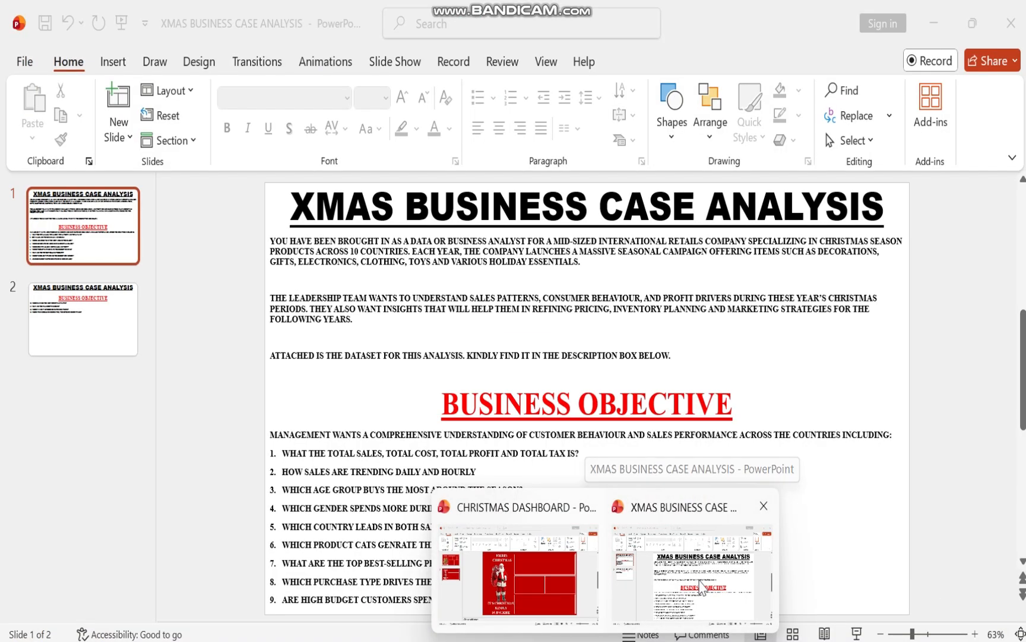
click(694, 587)
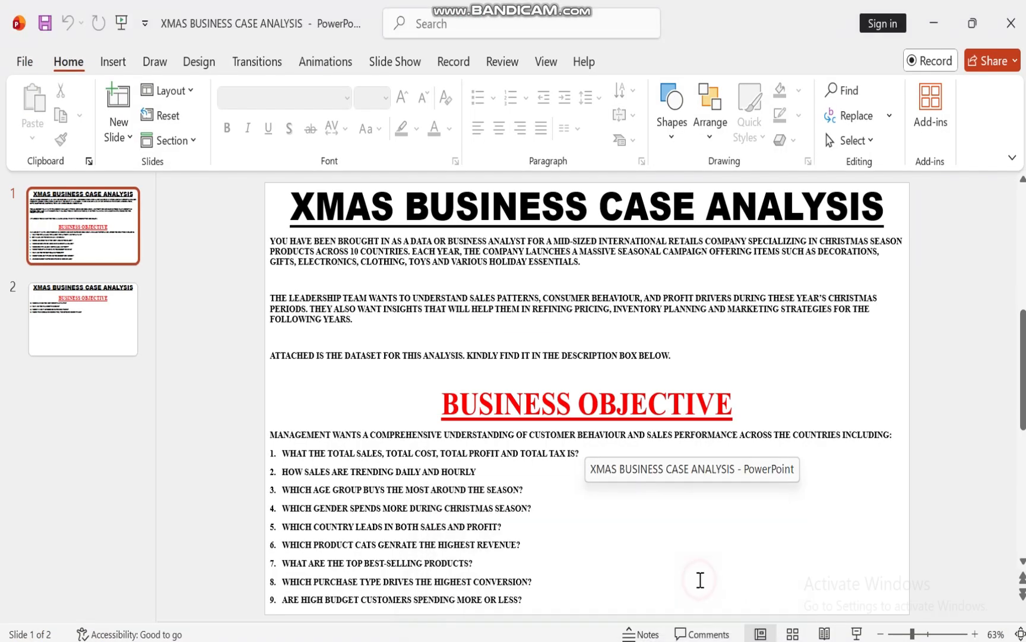
mouse_move(570, 640)
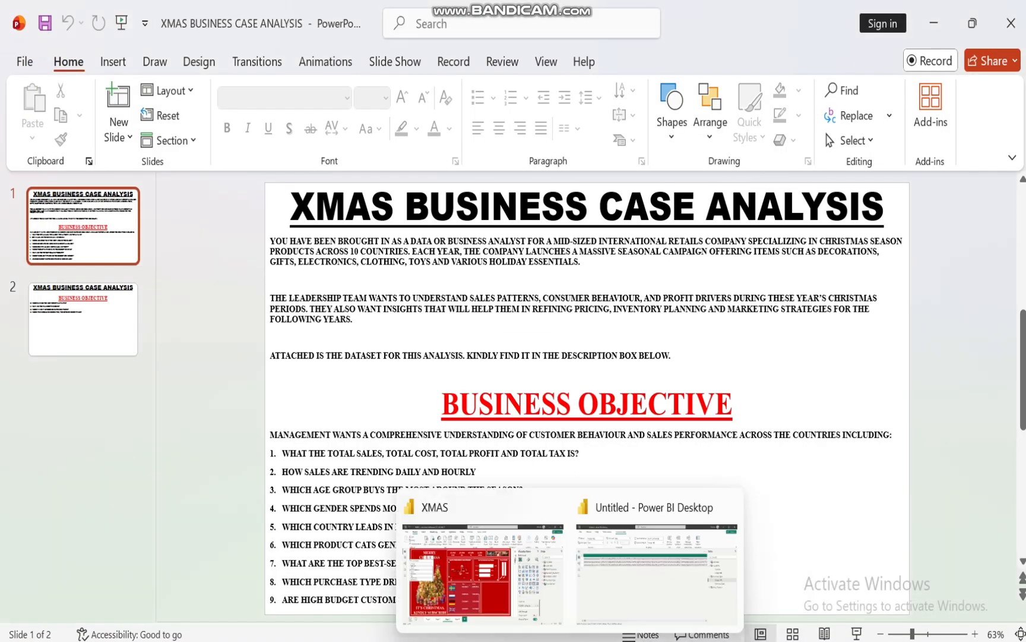
click(507, 618)
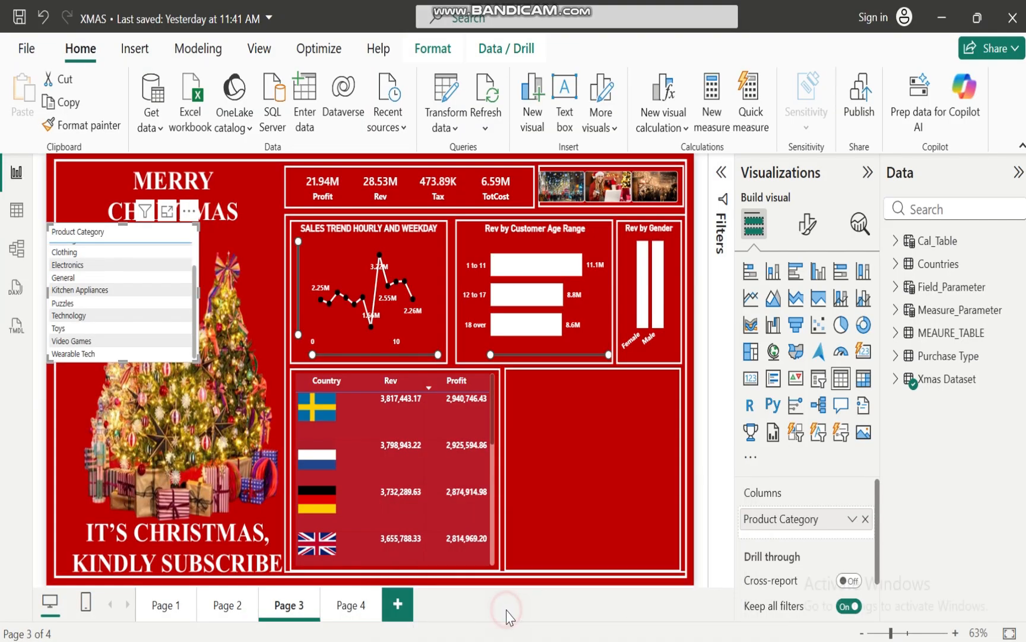
Add the Rev measure to the product category table and apply a Top N filter showing the top 7 categories by Rev
click(896, 330)
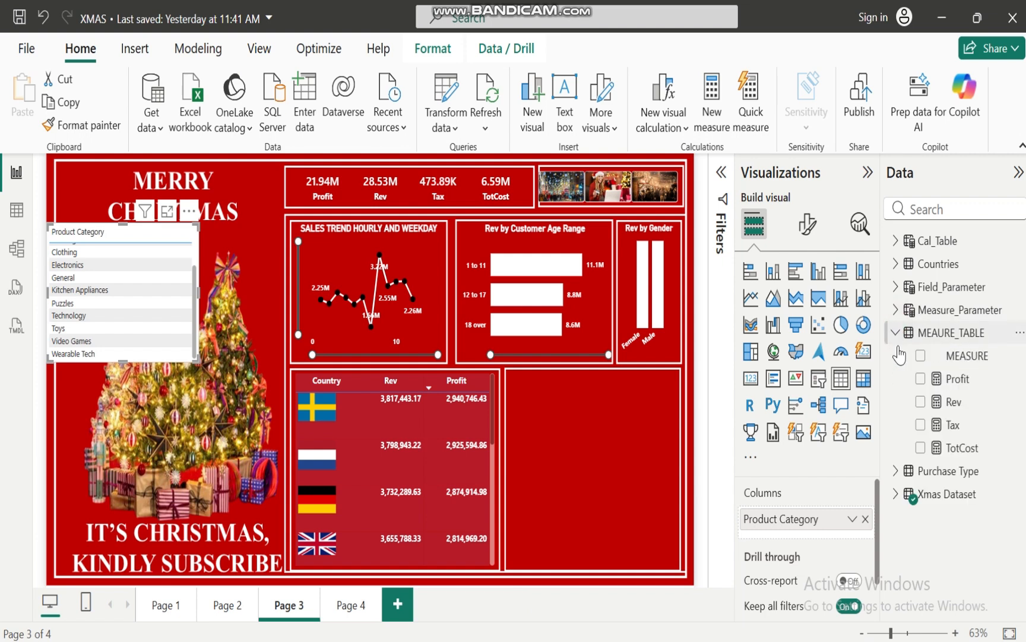
click(922, 402)
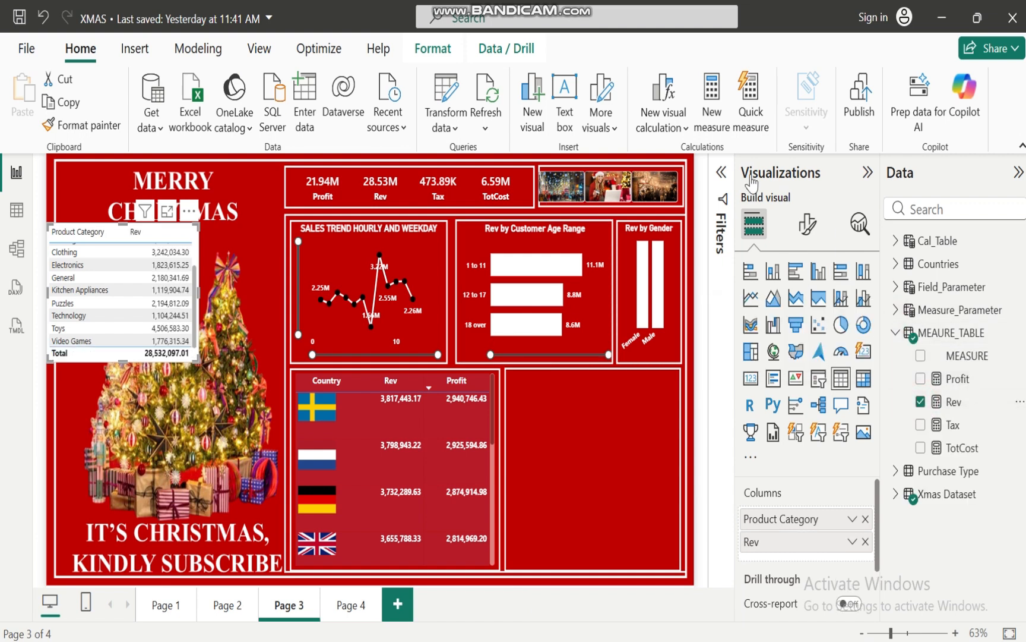
click(723, 173)
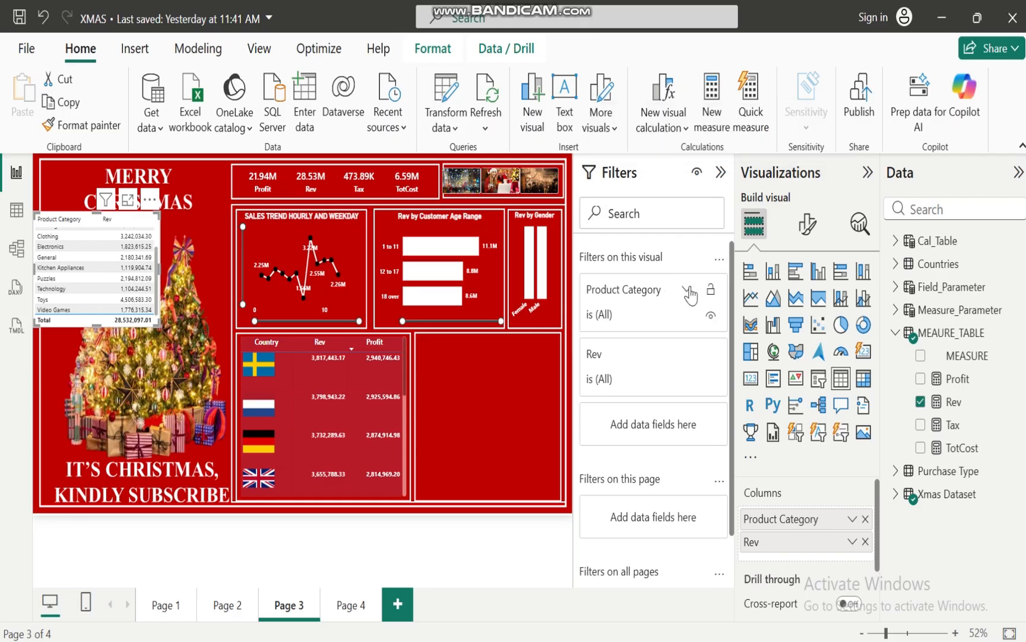
click(690, 291)
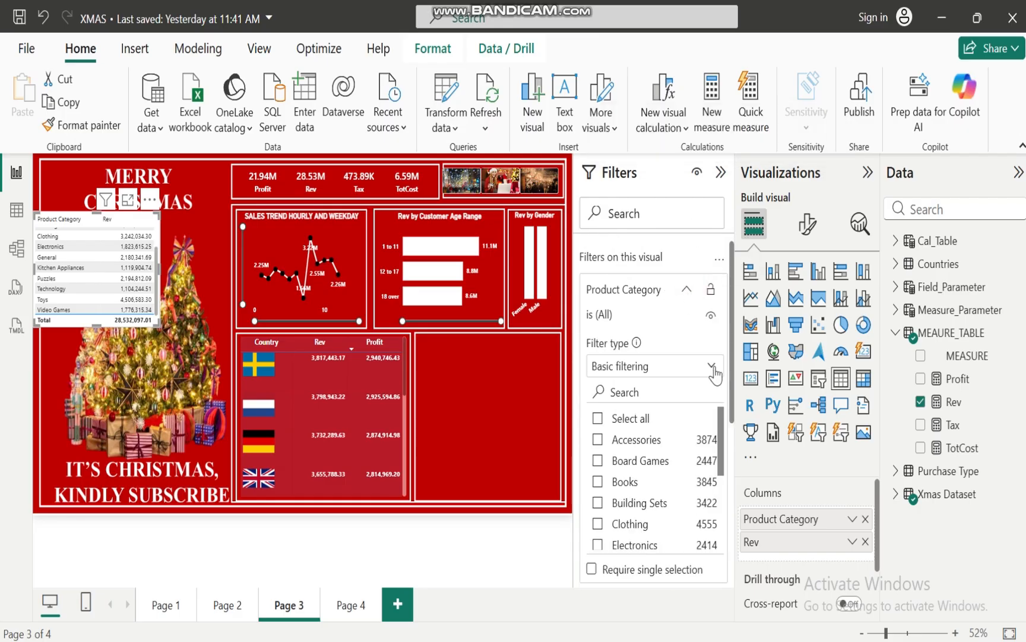
click(712, 367)
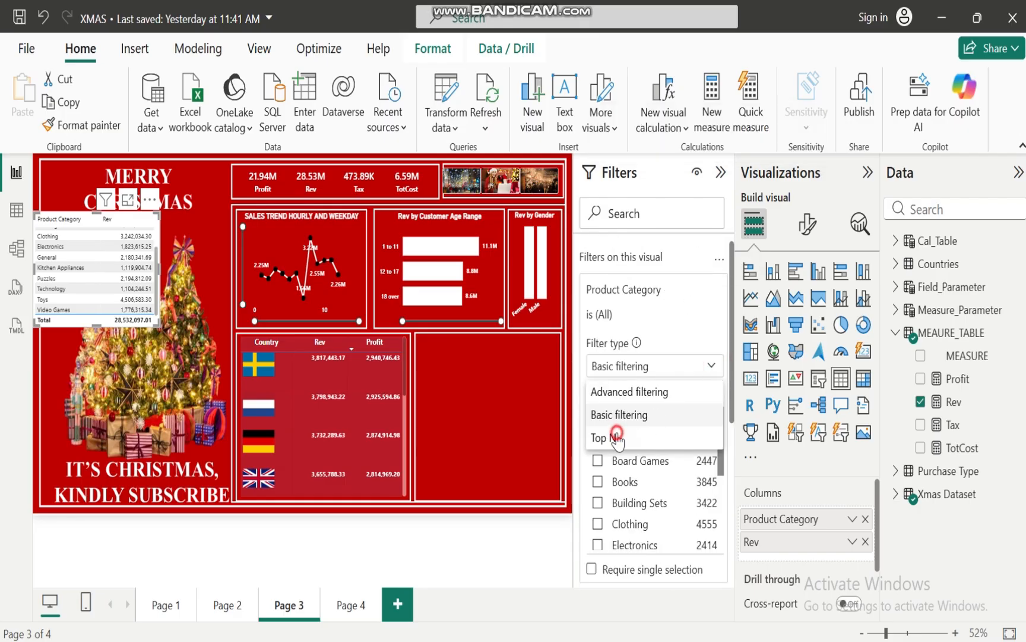
click(617, 437)
click(671, 419)
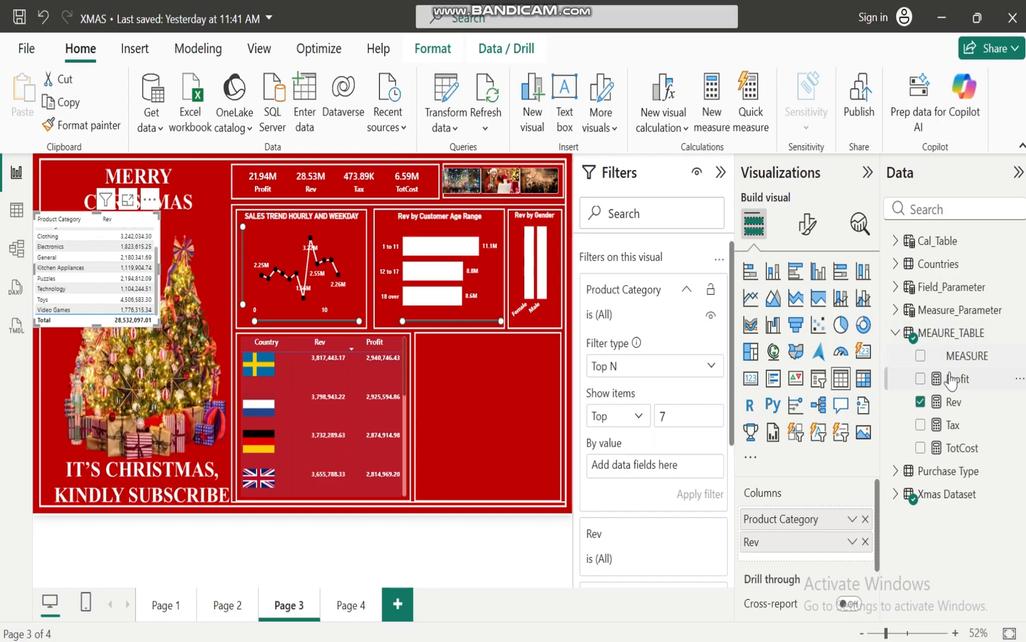
drag(950, 401, 647, 471)
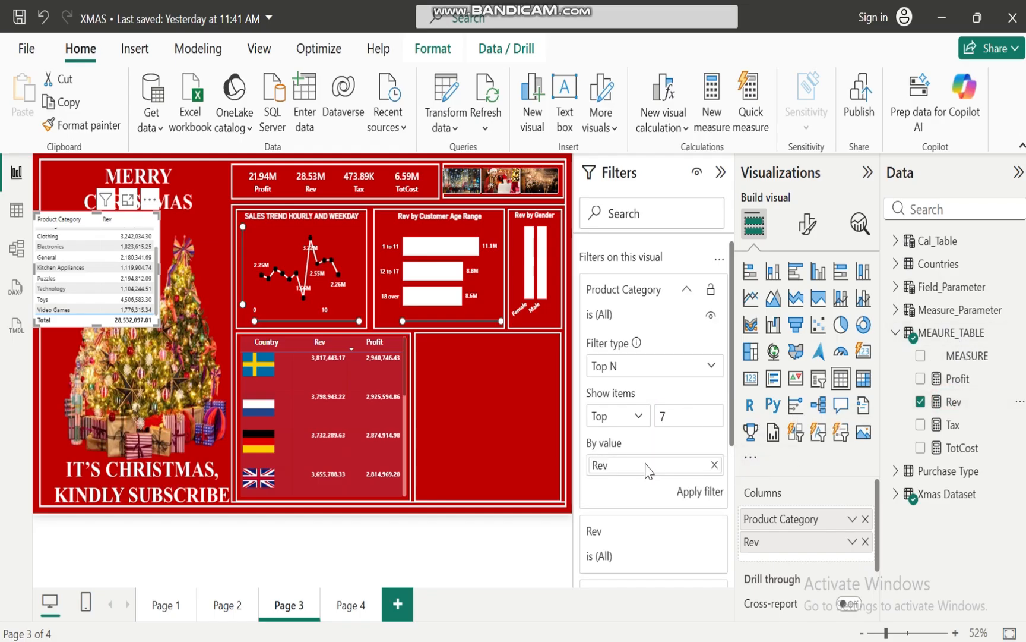
click(697, 491)
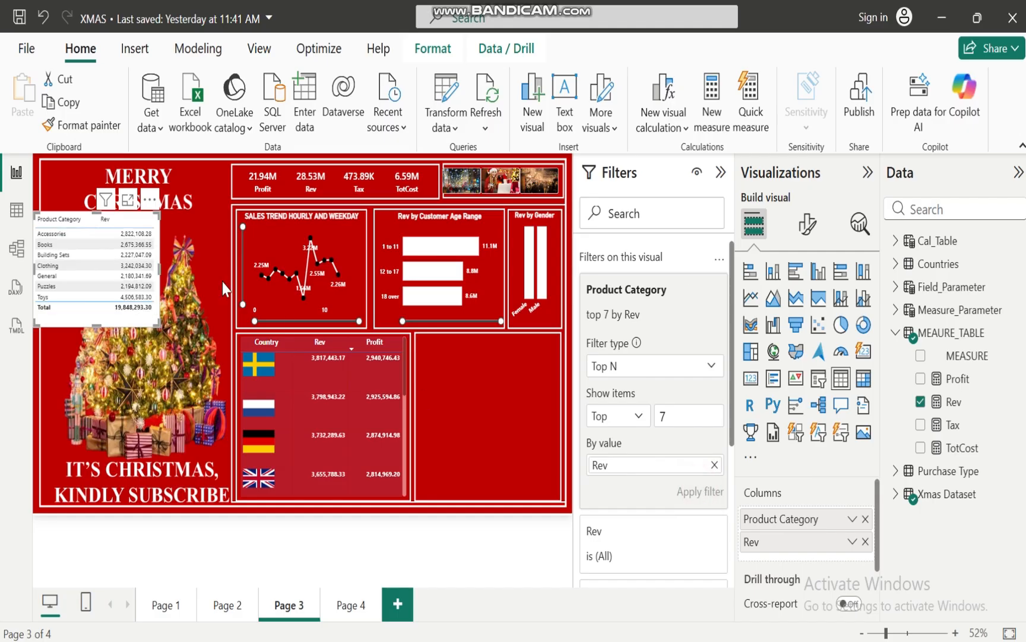
Convert the product category table to a treemap and fit it into the empty frame beside the country table
drag(99, 320, 485, 443)
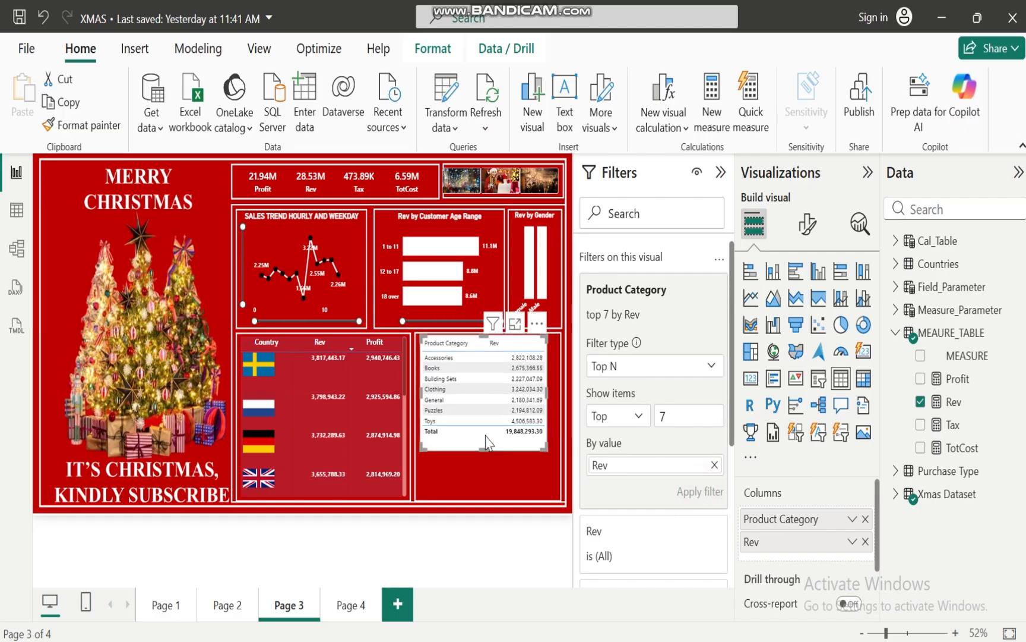
click(751, 353)
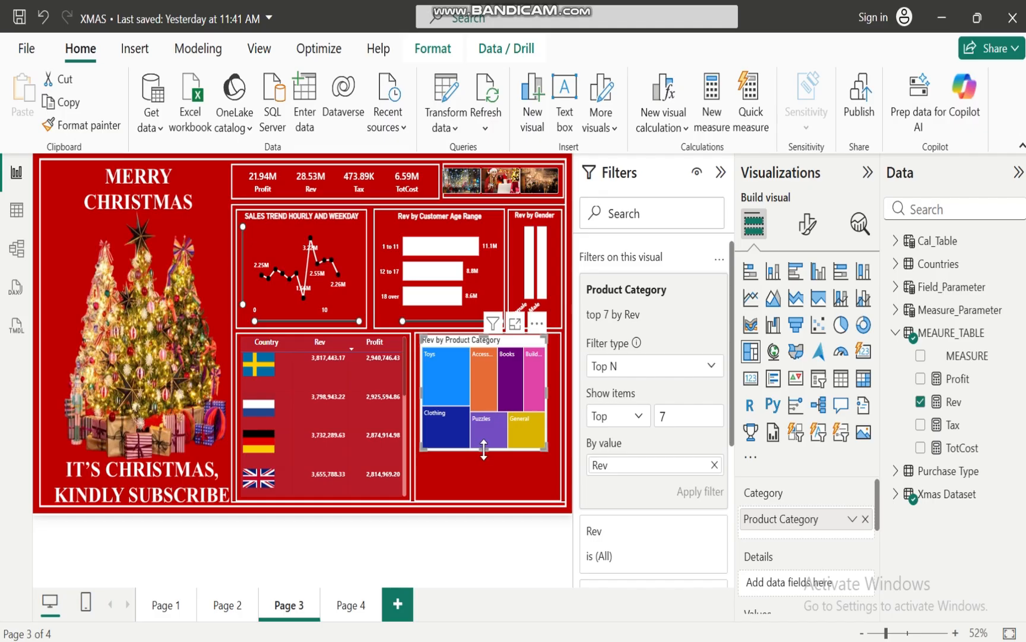
drag(484, 450, 485, 499)
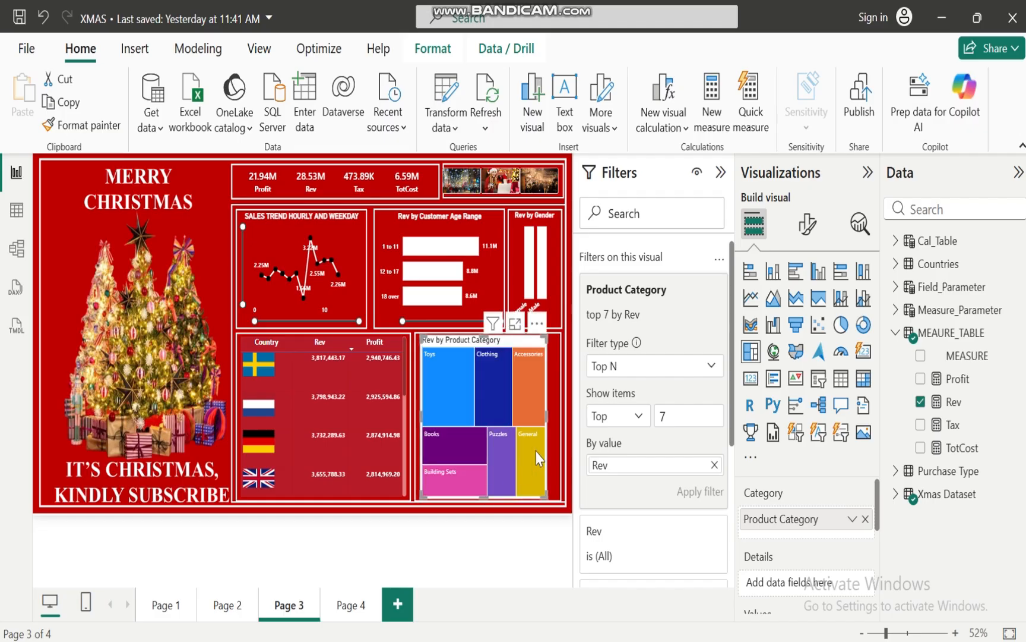
drag(545, 414, 560, 420)
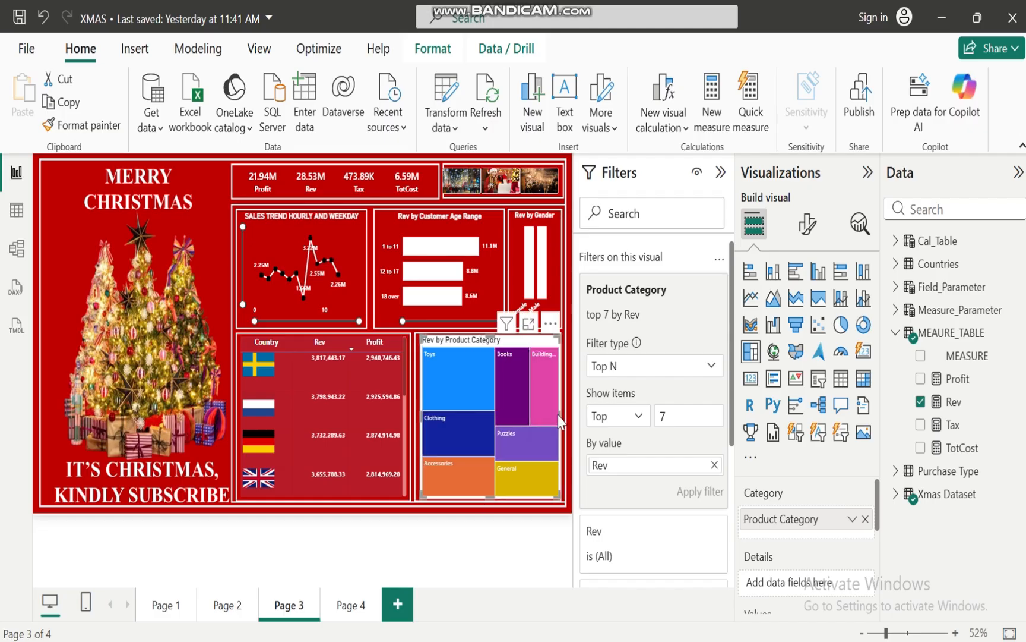
drag(420, 418, 416, 418)
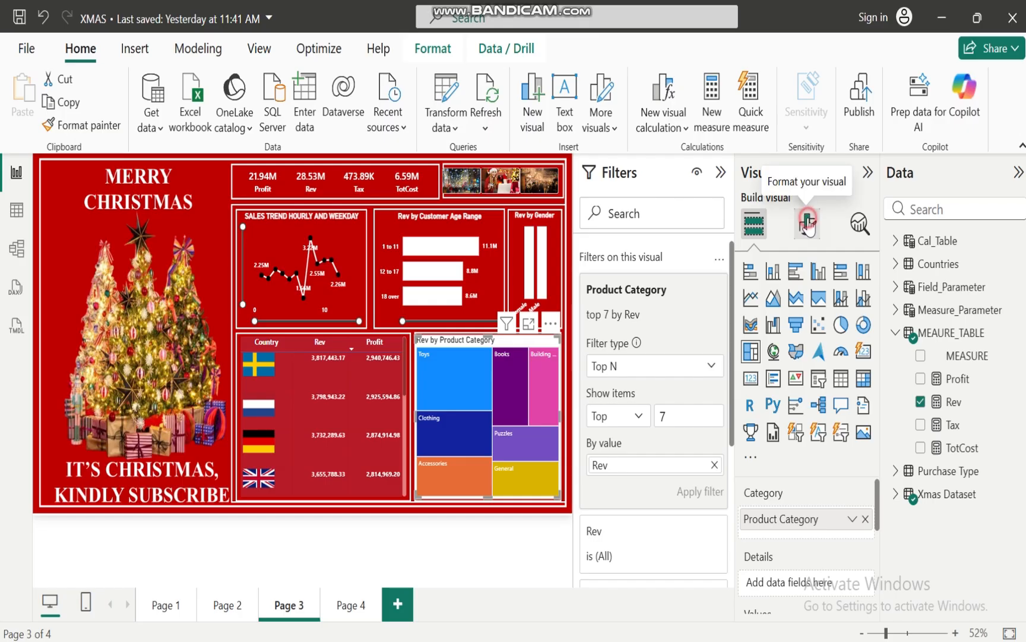
Apply gradient conditional formatting to the treemap's colors with white for both the minimum and maximum values
click(807, 225)
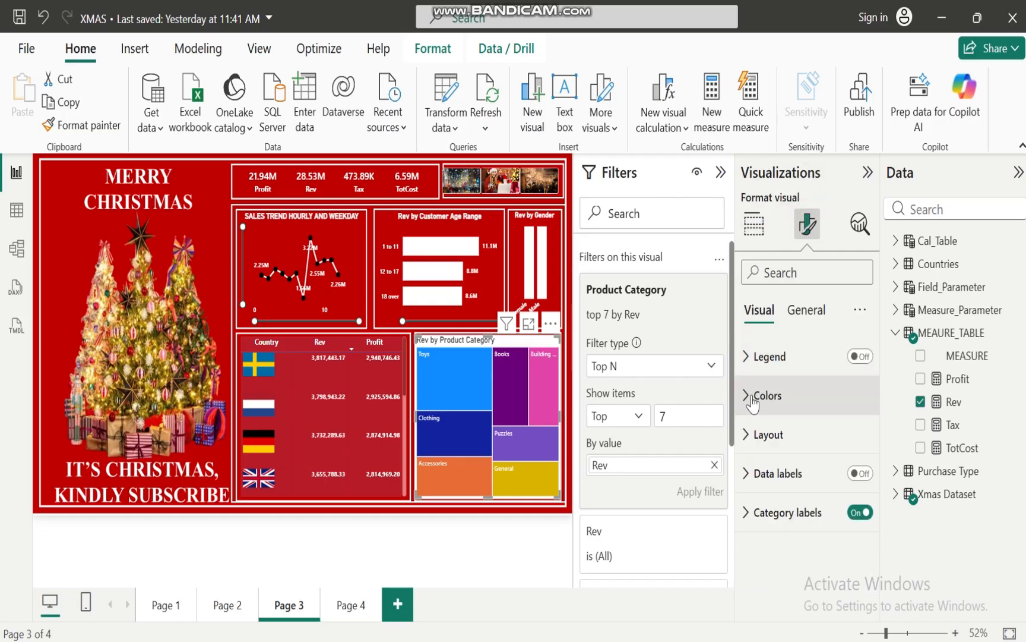
click(742, 399)
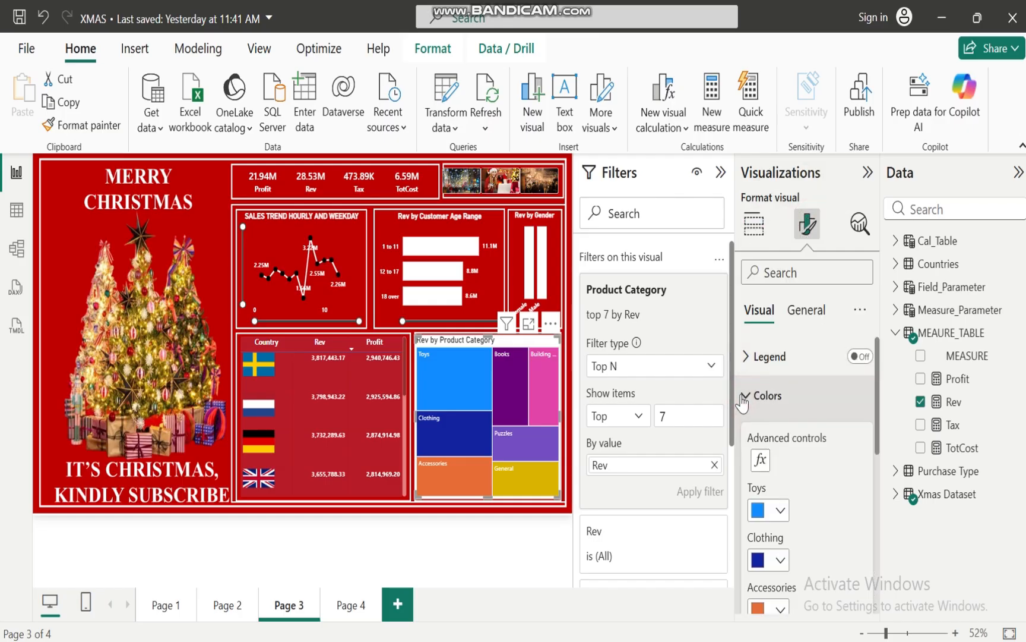
click(759, 460)
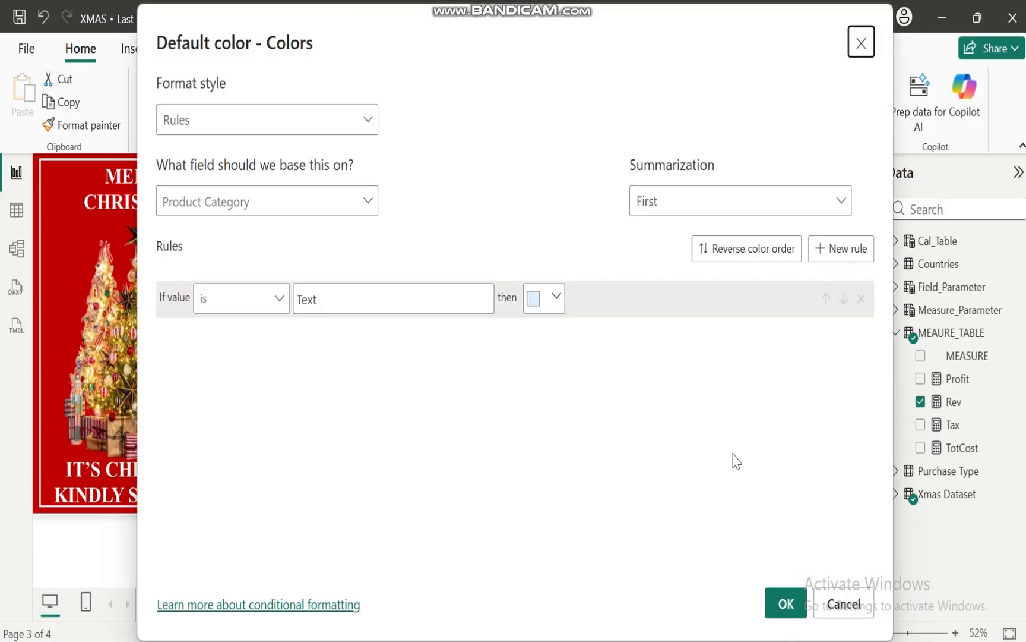
click(369, 126)
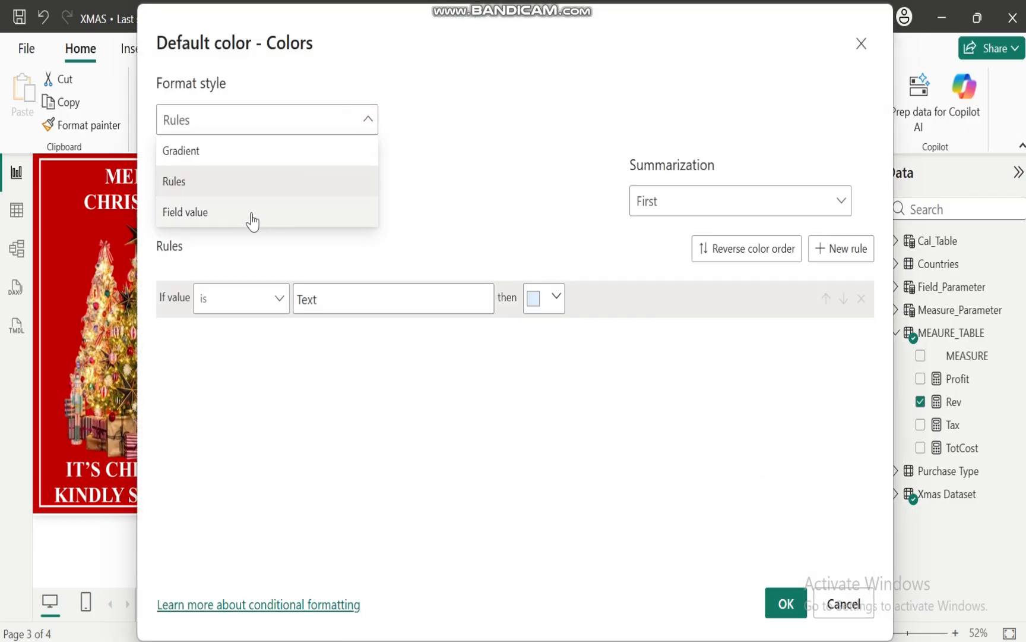
click(227, 152)
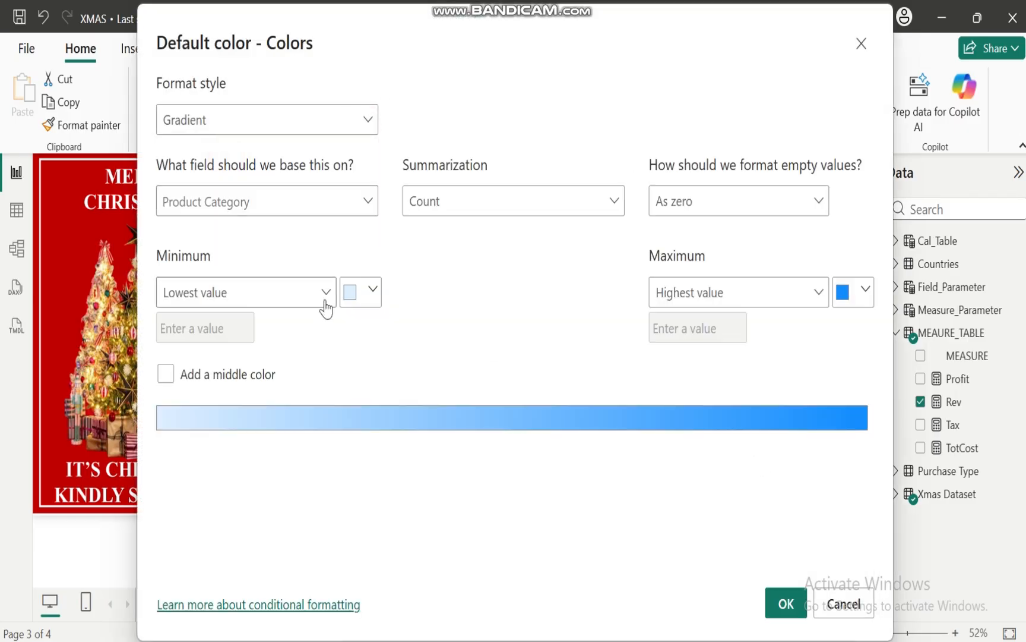
click(373, 291)
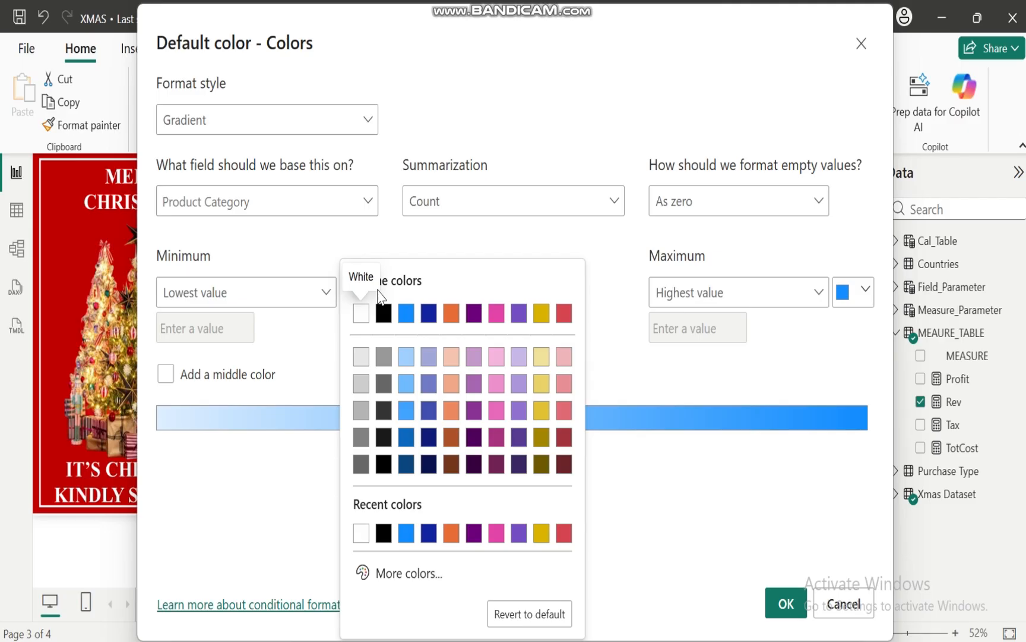
click(361, 313)
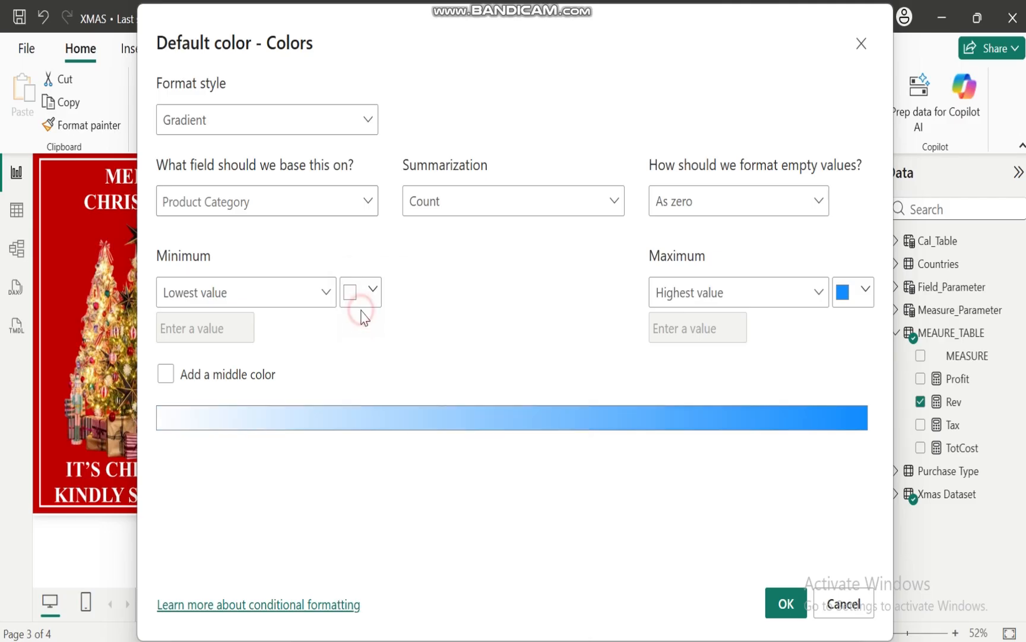
click(865, 291)
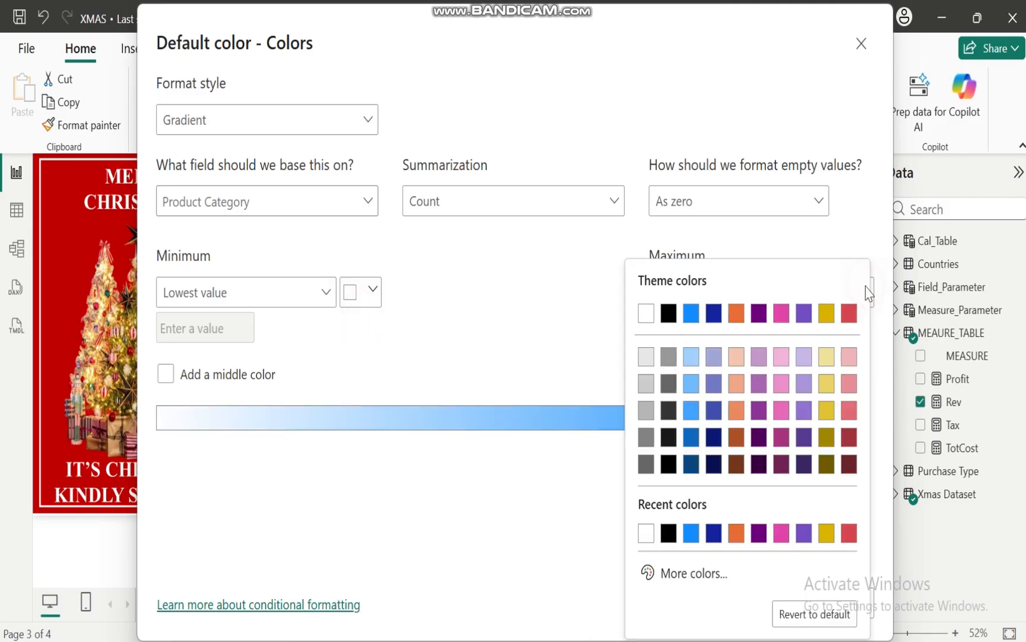
click(647, 323)
click(786, 602)
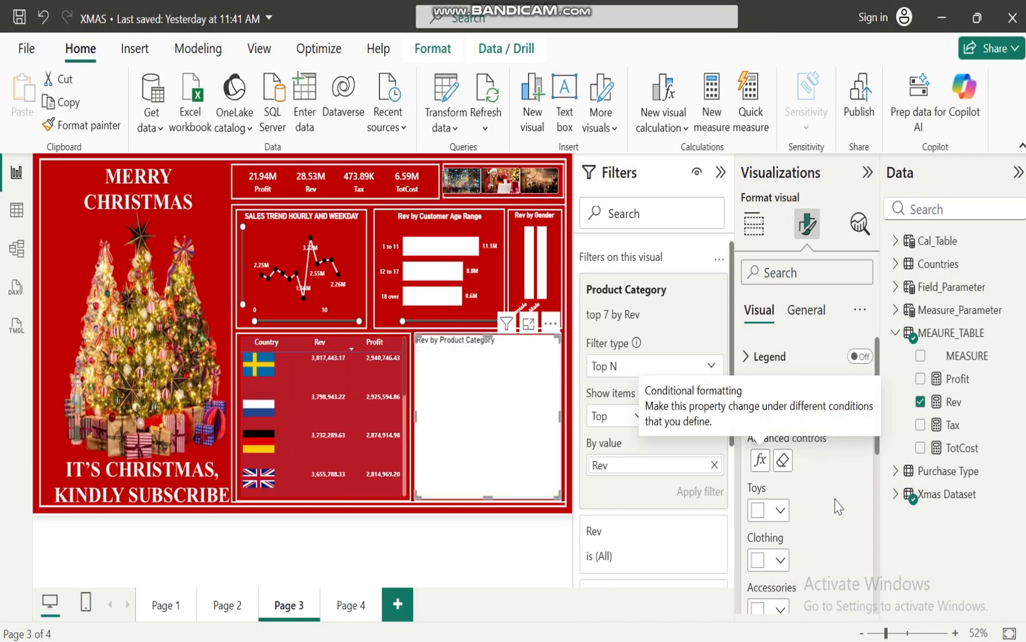
click(746, 394)
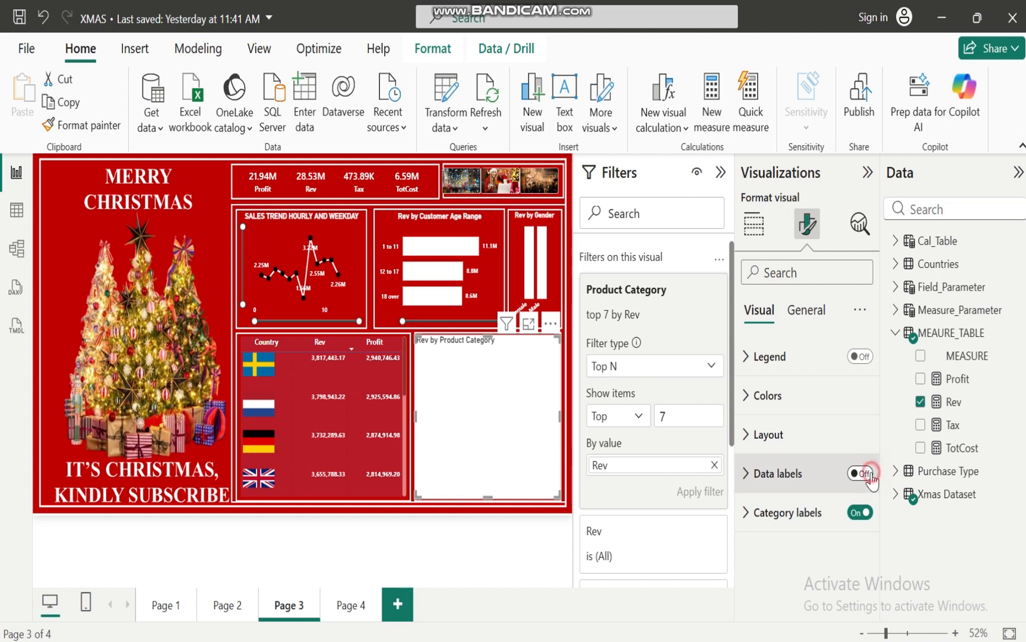
Turn on the treemap's data labels and format their values as bold, black text at size 10
click(869, 473)
click(749, 475)
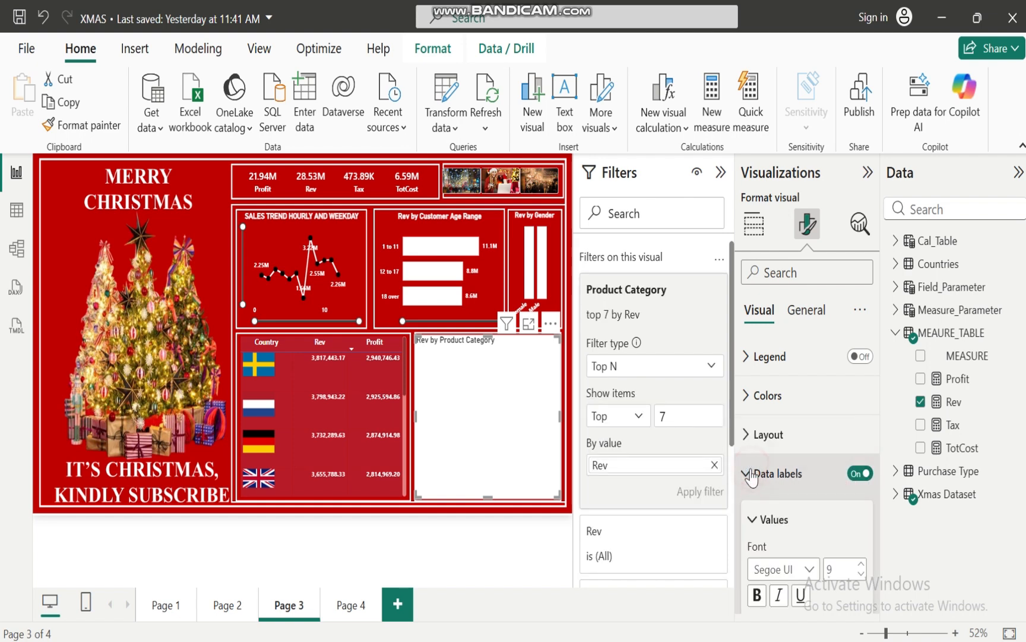
click(757, 594)
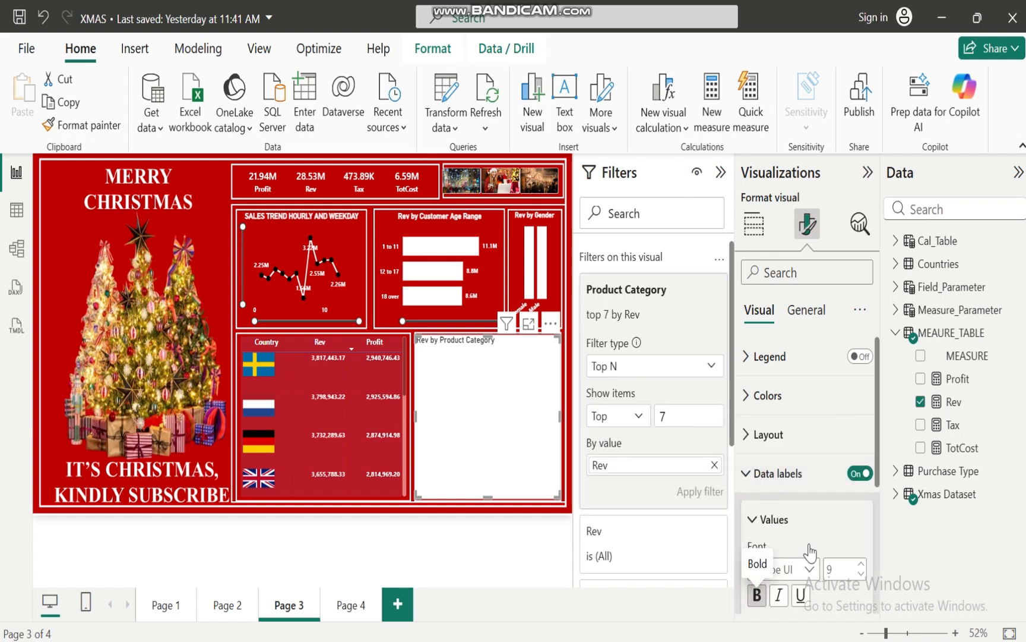
scroll(881, 437, down, 2)
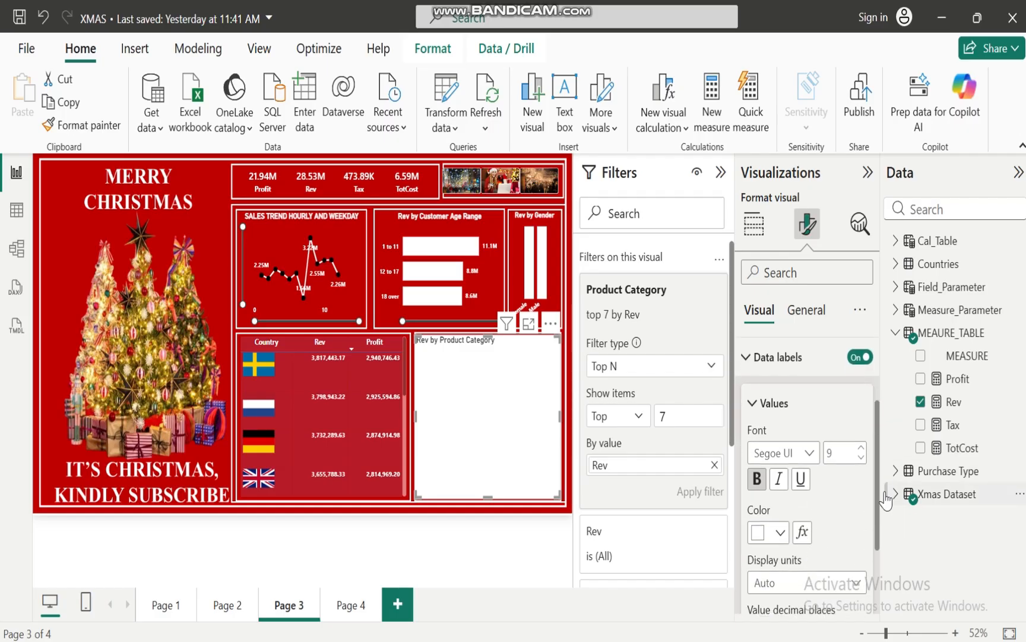
click(781, 534)
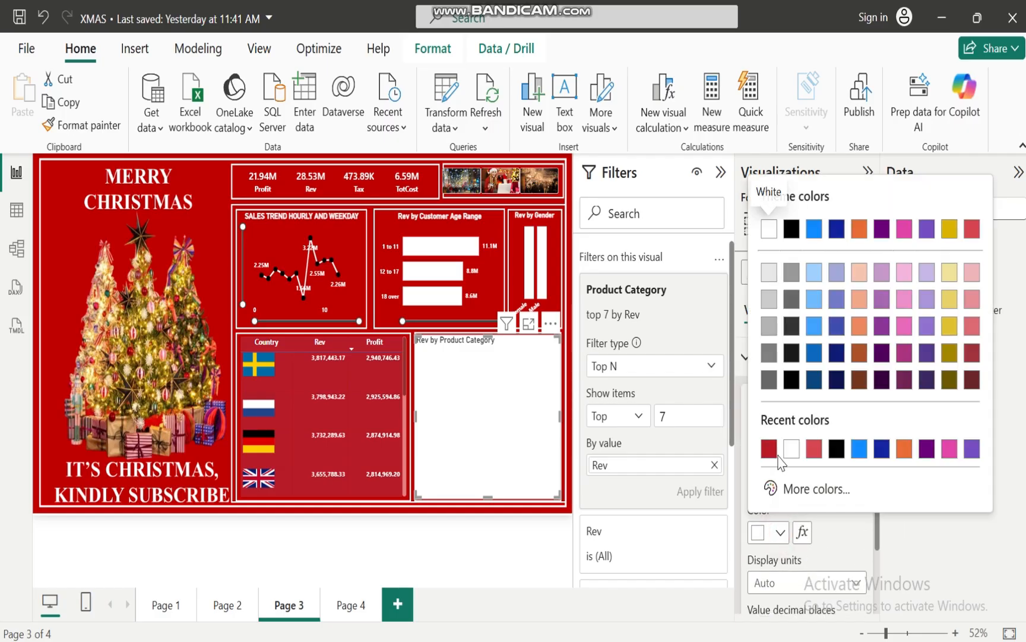
click(836, 448)
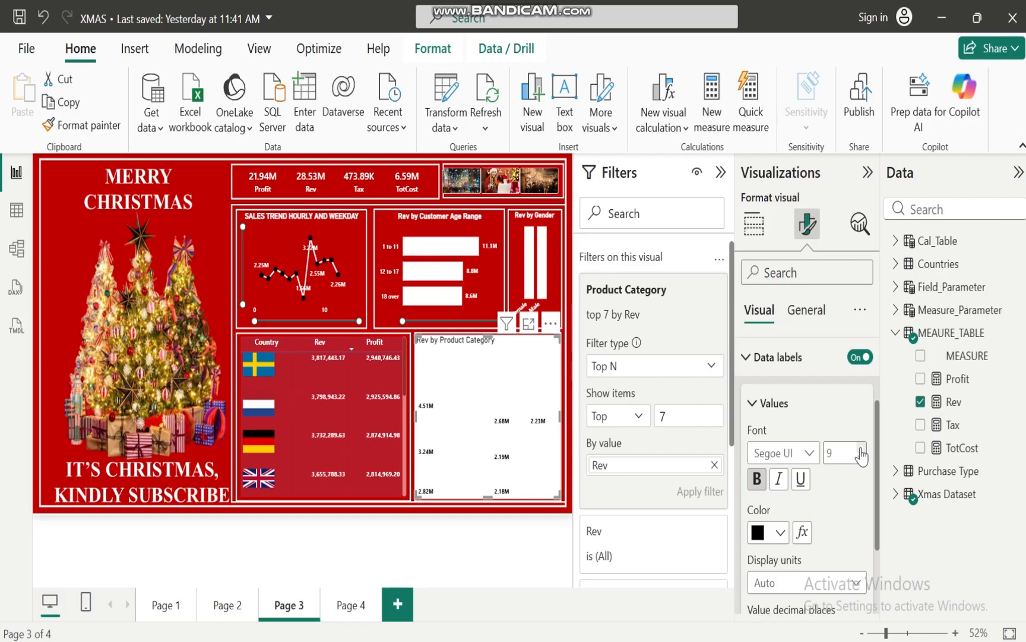
click(860, 448)
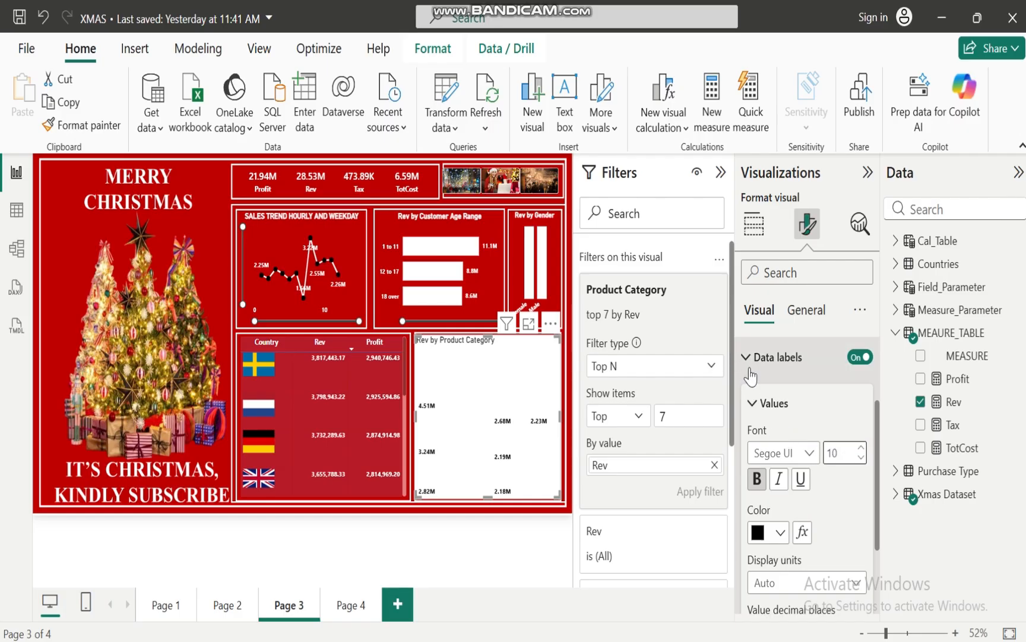
click(747, 358)
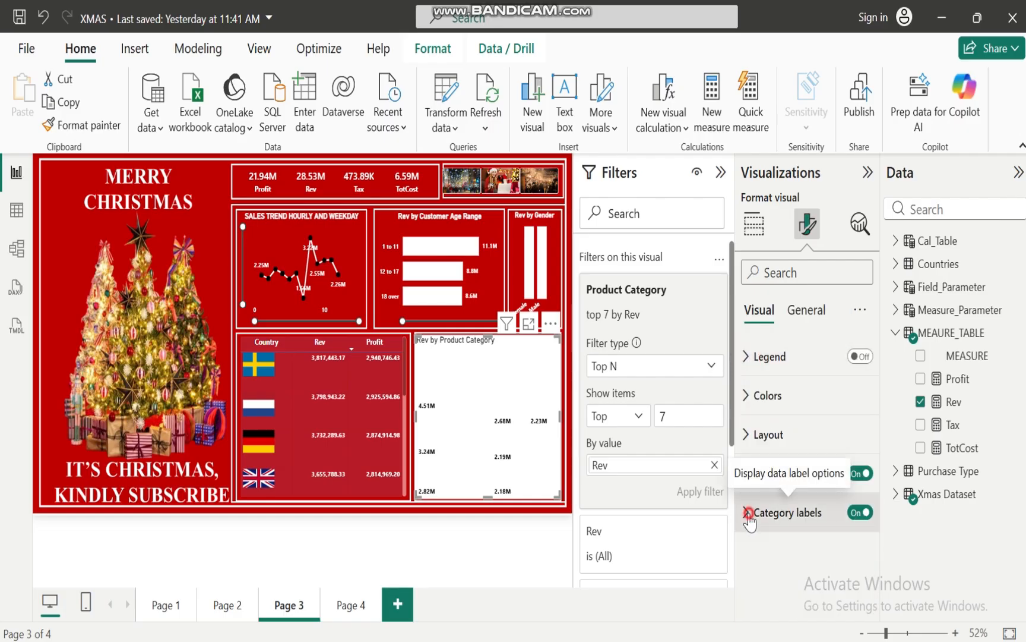
Format the treemap's category labels as bold, black text at size 11
click(747, 512)
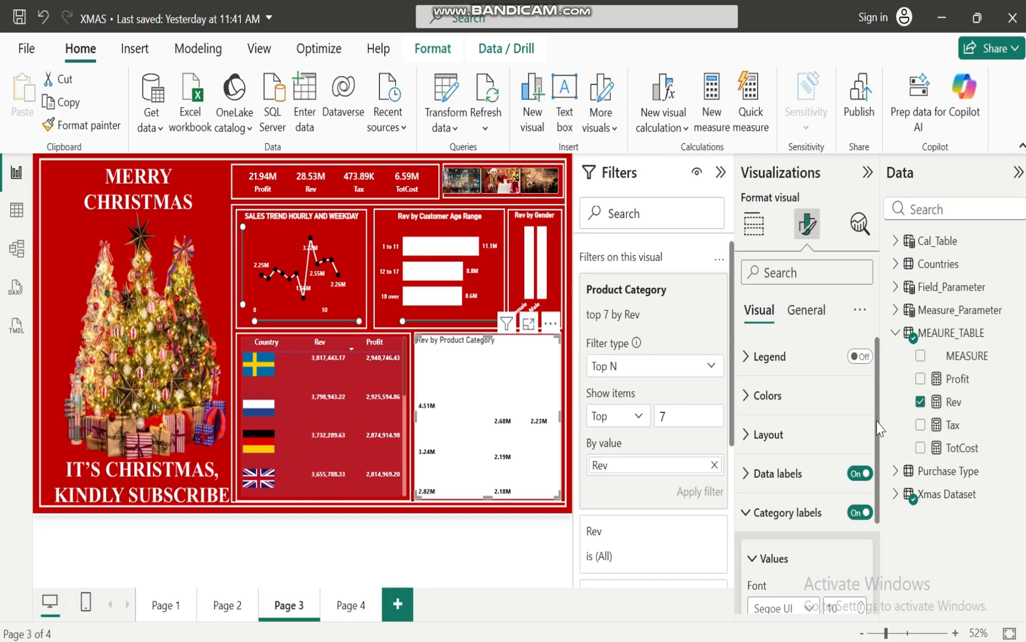
scroll(880, 429, down, 2)
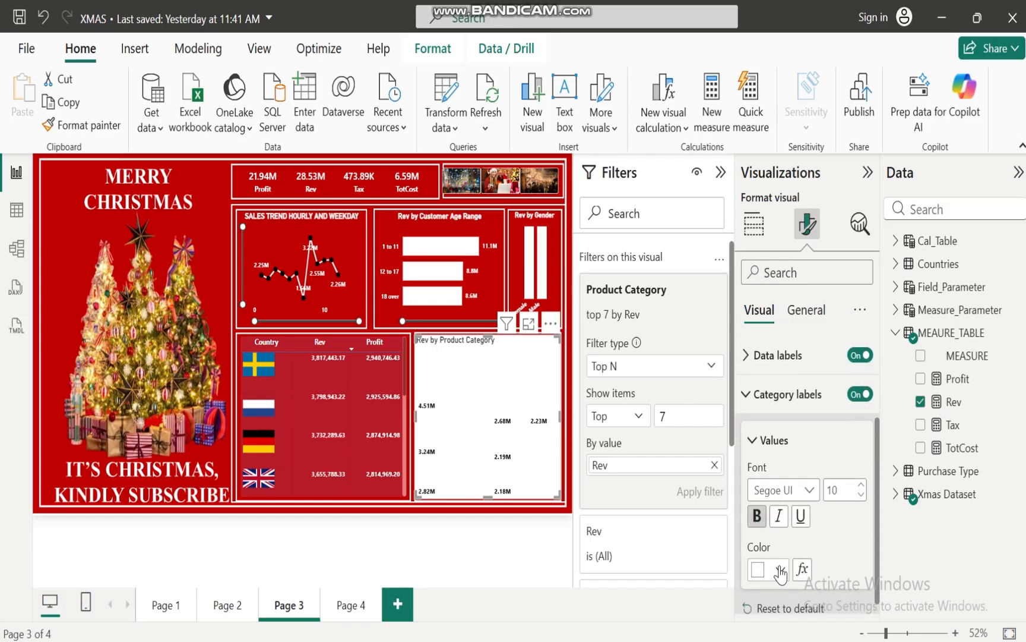
click(780, 571)
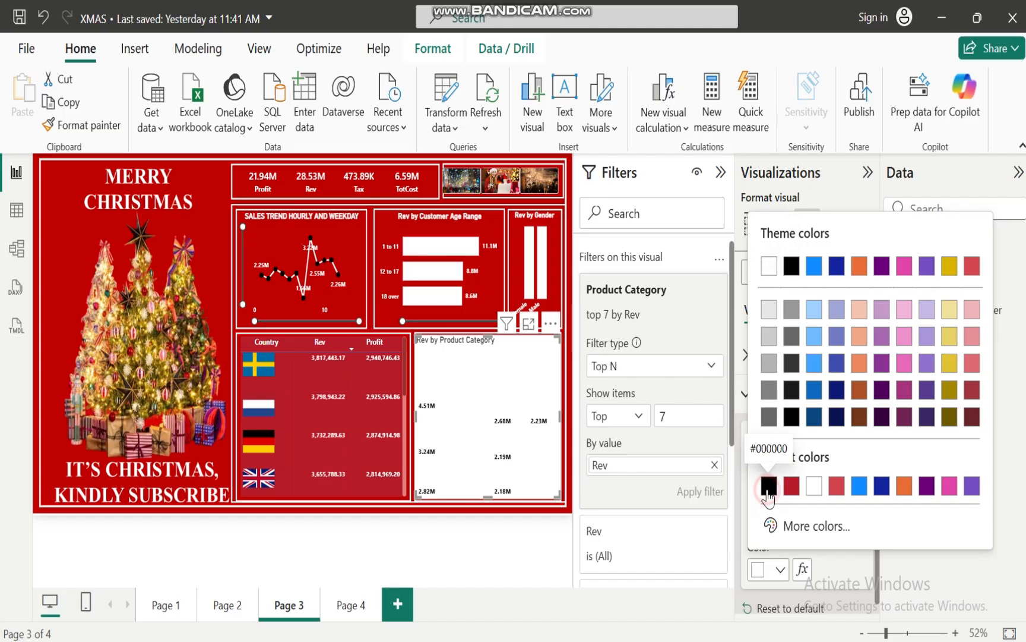
click(768, 485)
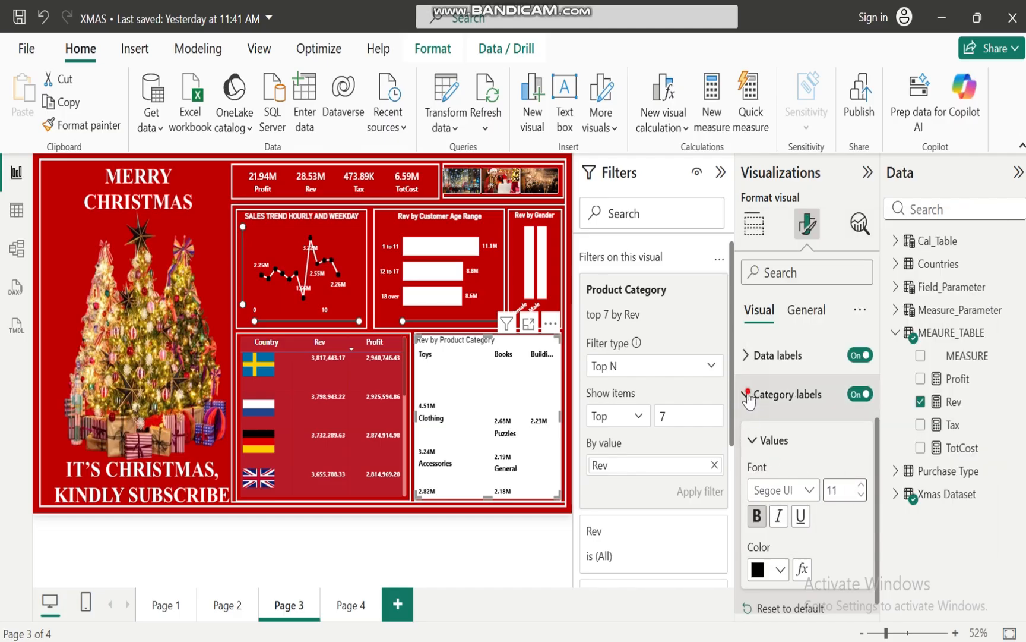
click(747, 394)
Turn off the background of the product category treemap
click(812, 315)
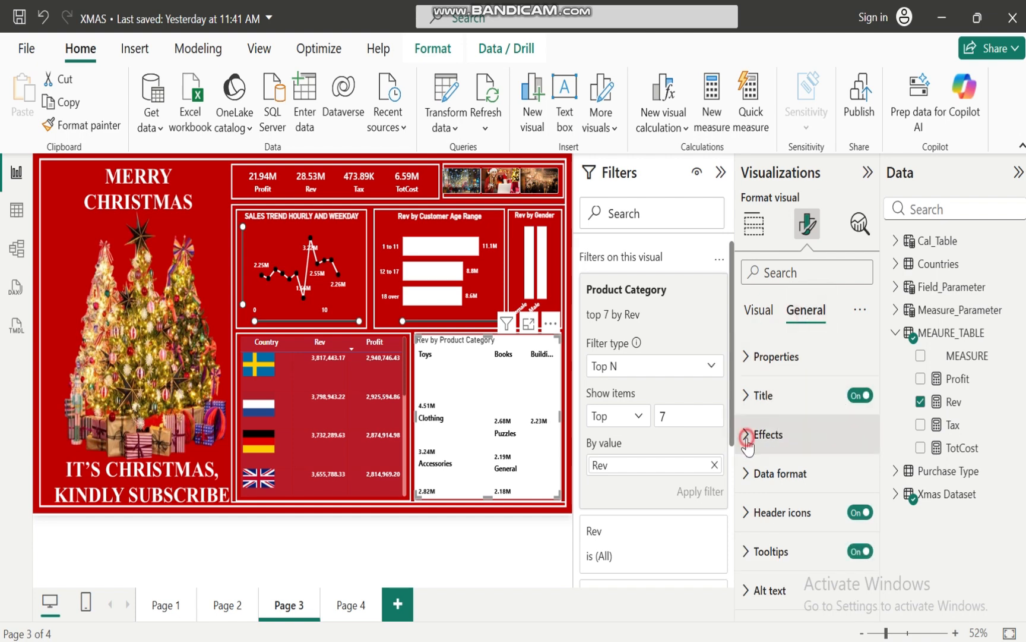
click(747, 435)
click(854, 482)
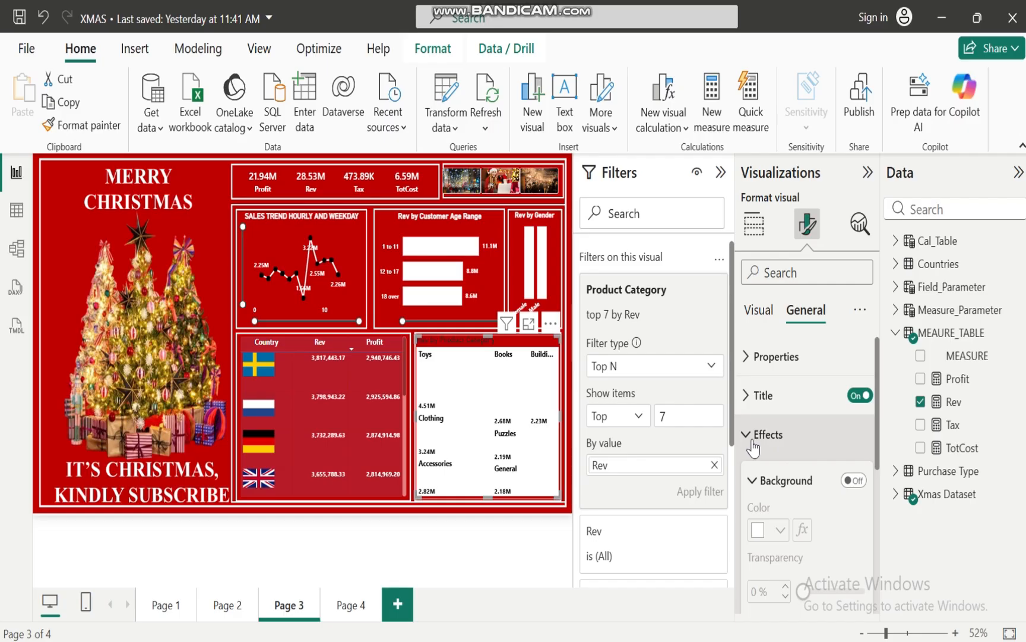
click(753, 439)
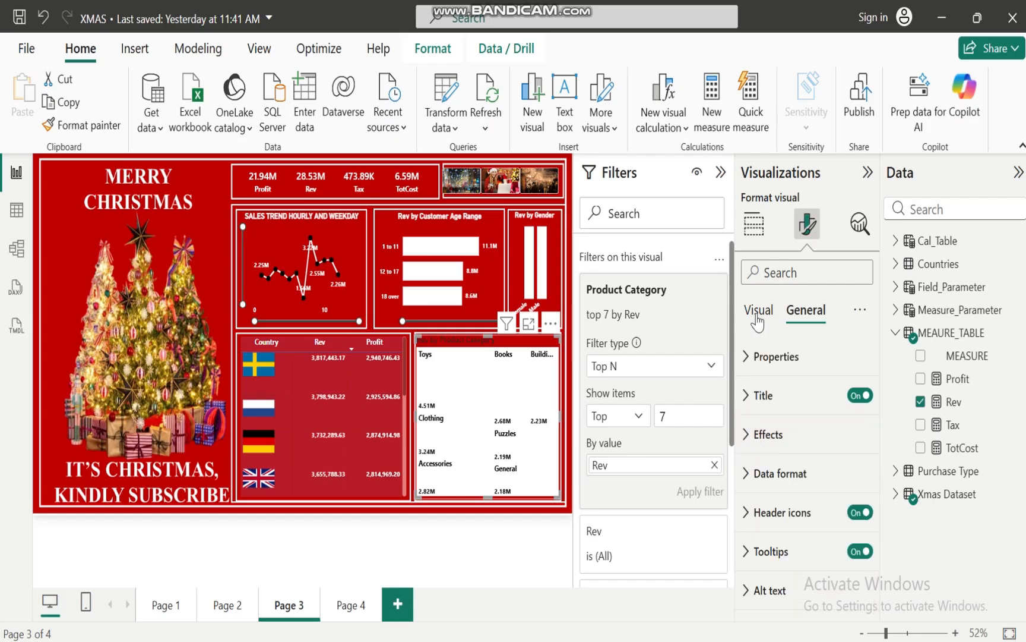
Clear the treemap's white conditional coloring and apply a gradient with black for both the minimum and maximum values
click(756, 314)
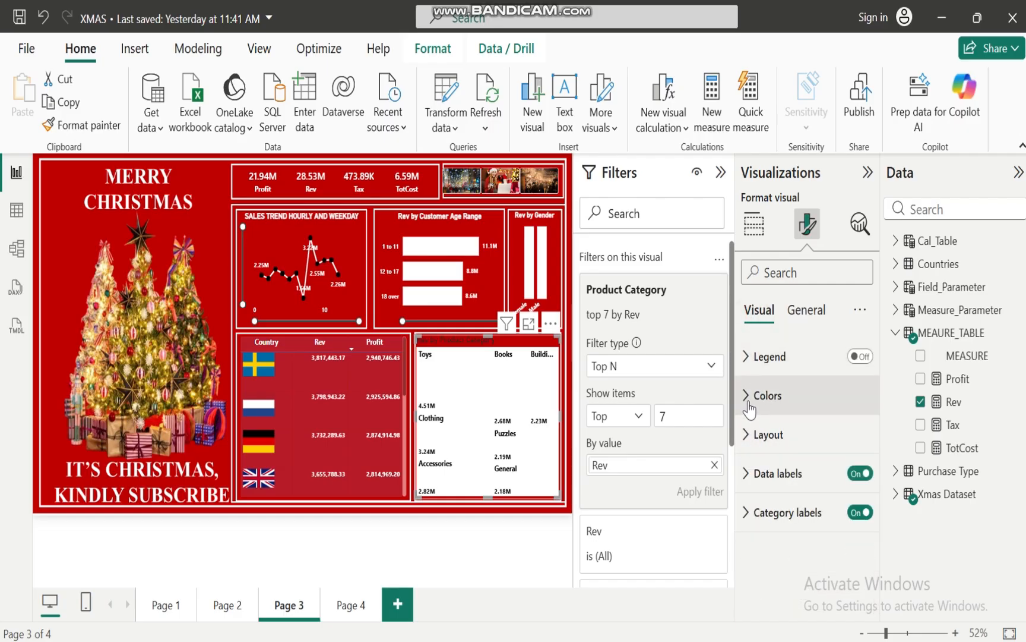
click(746, 397)
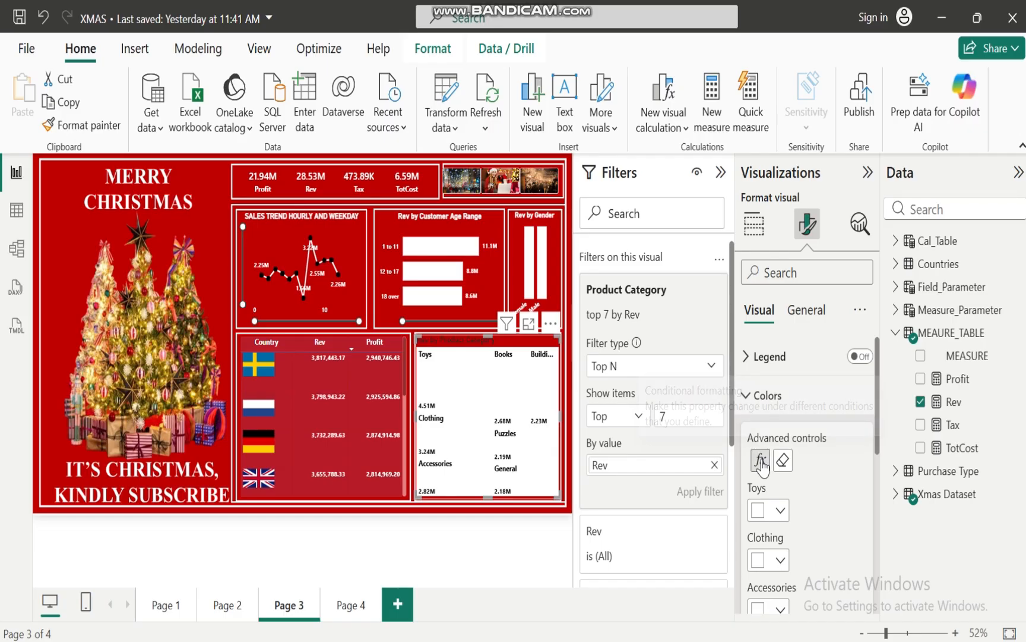
click(783, 460)
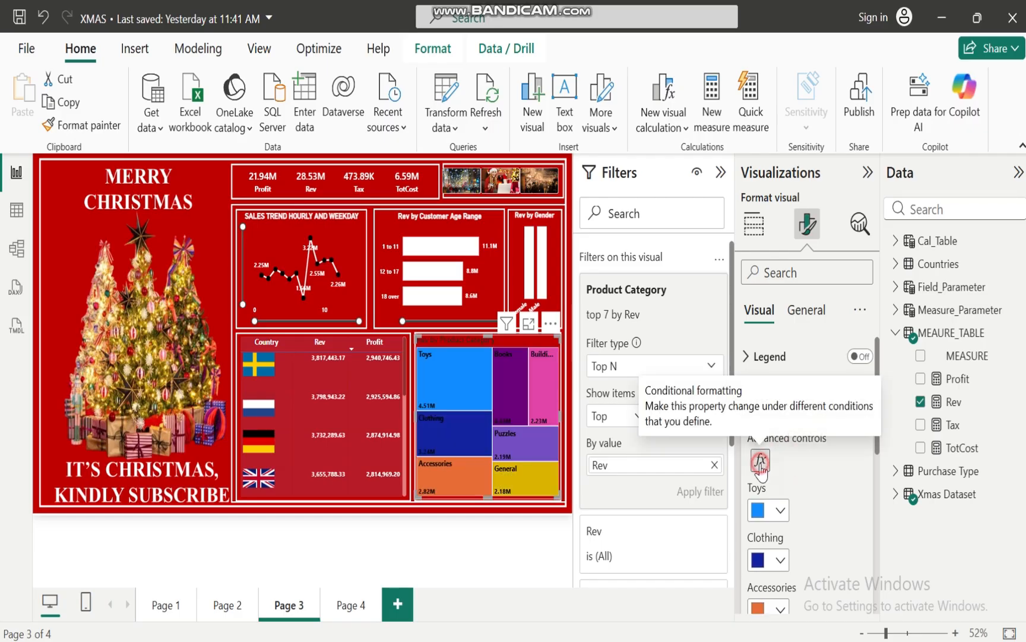
click(760, 460)
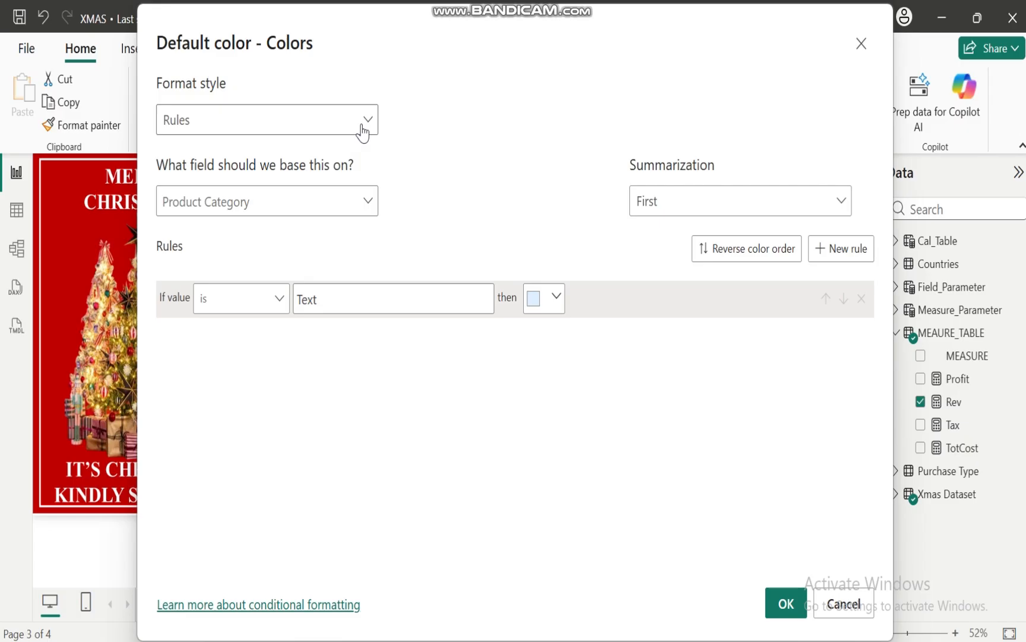
click(363, 133)
click(218, 153)
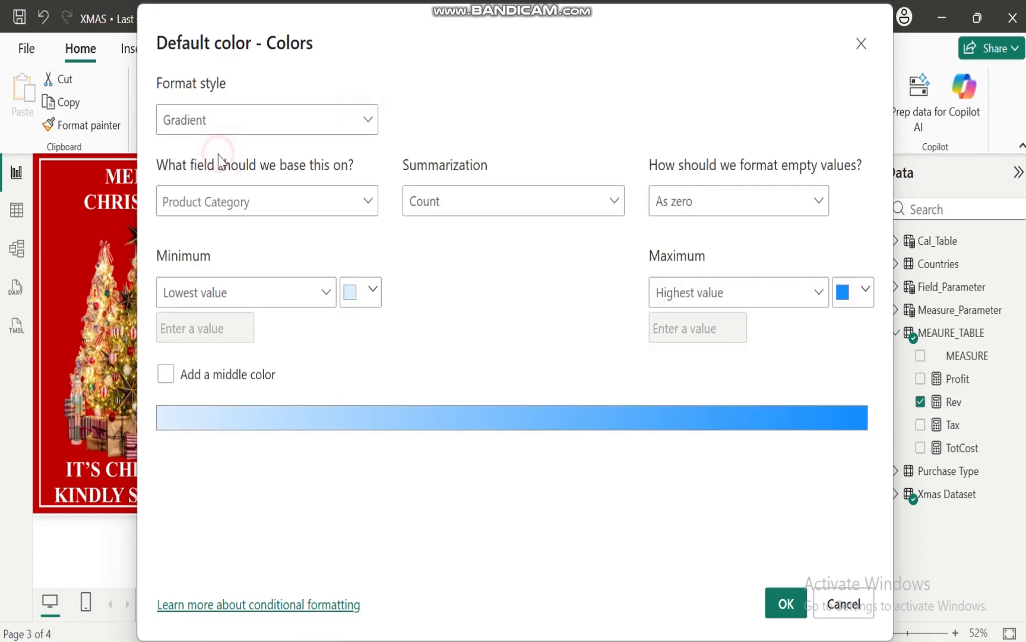
click(373, 291)
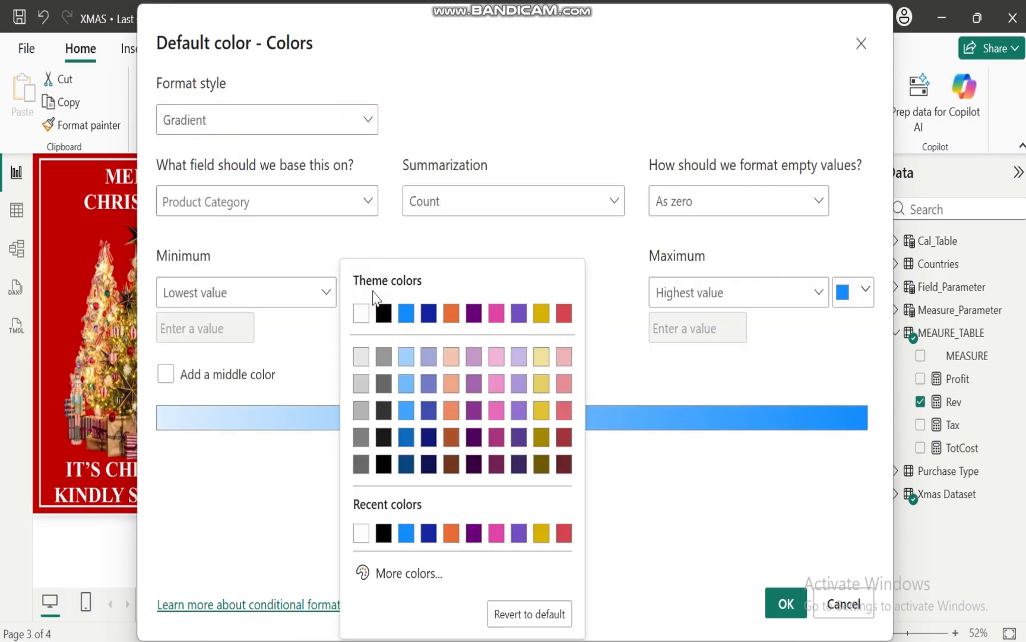
click(383, 311)
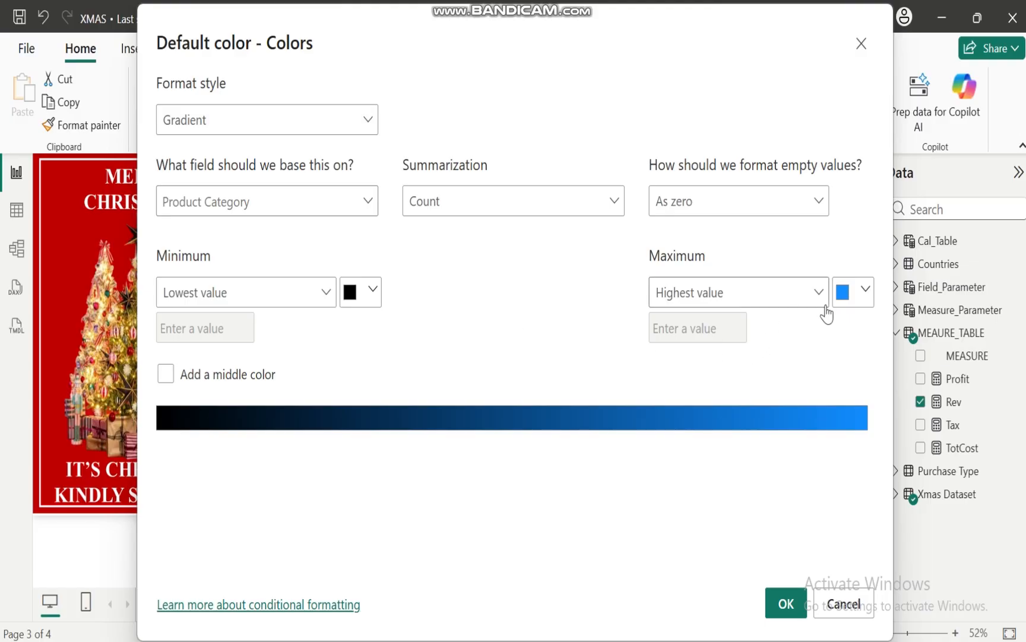
click(863, 290)
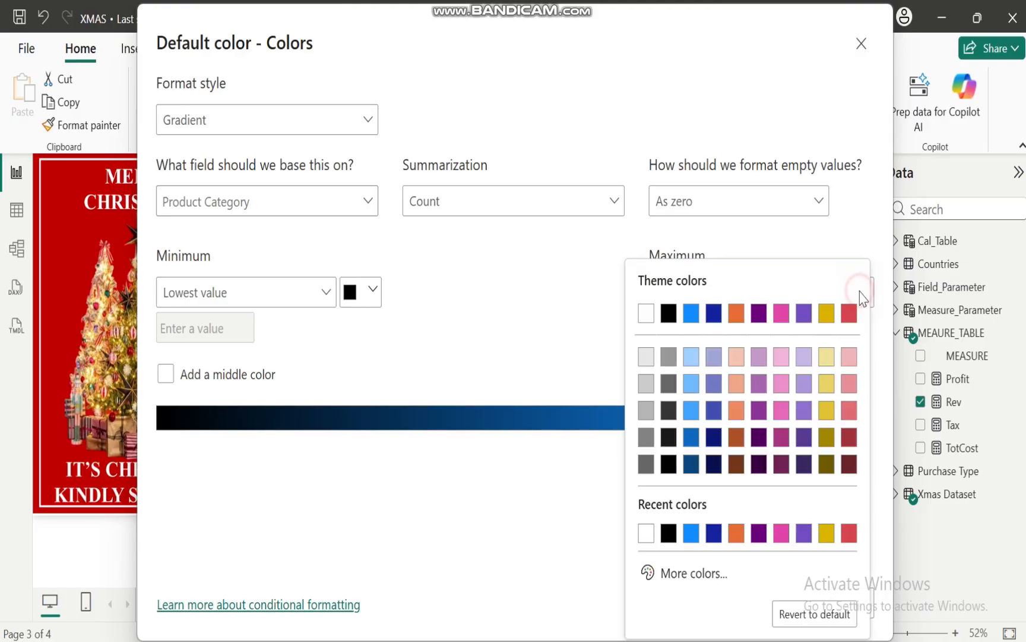
click(669, 315)
click(785, 603)
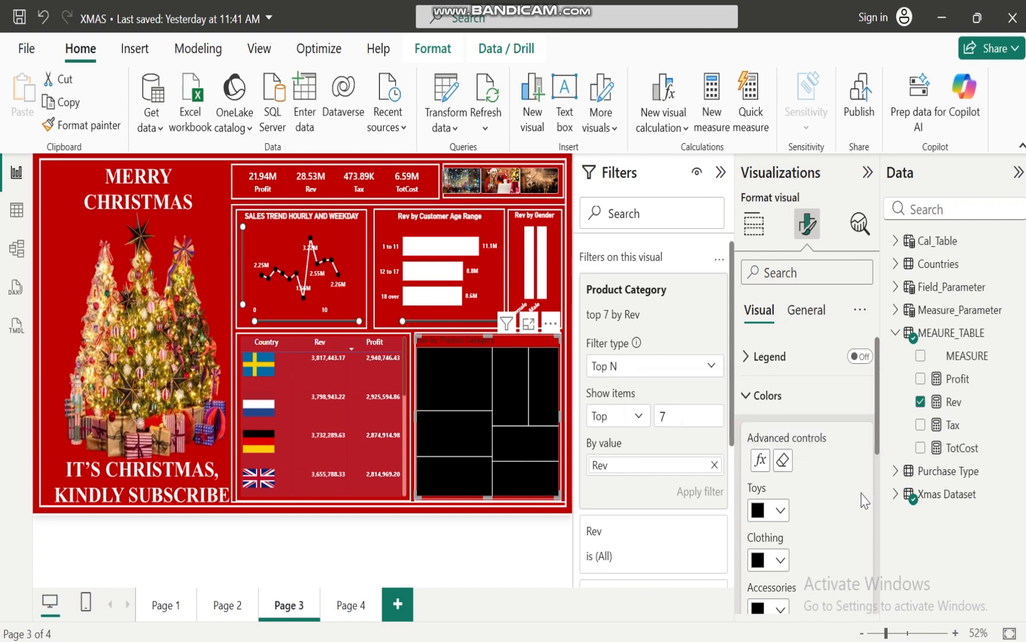
click(746, 396)
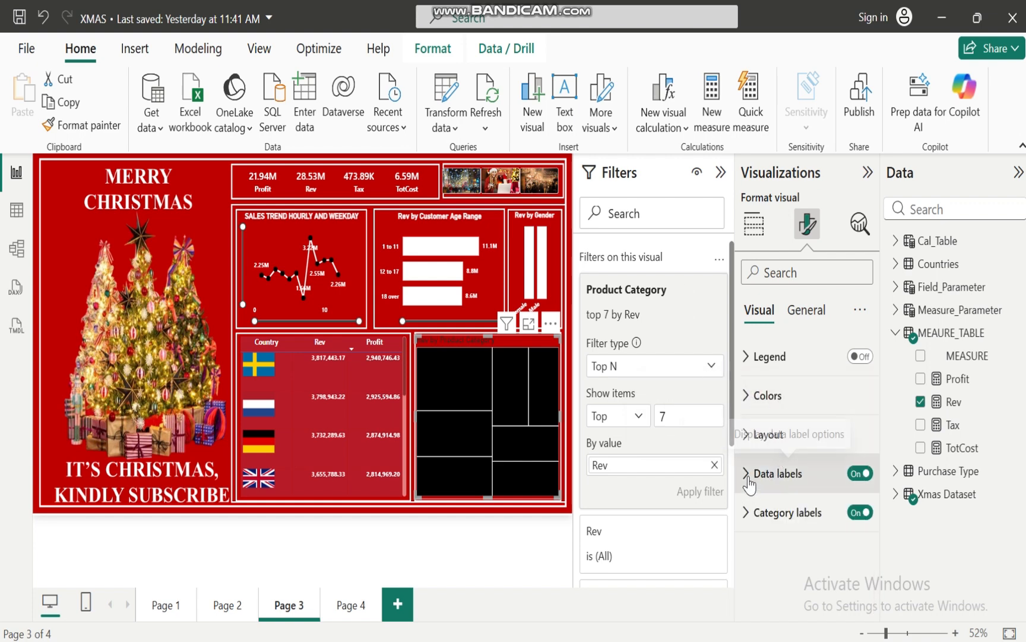
Change the treemap's data label values to white
click(758, 473)
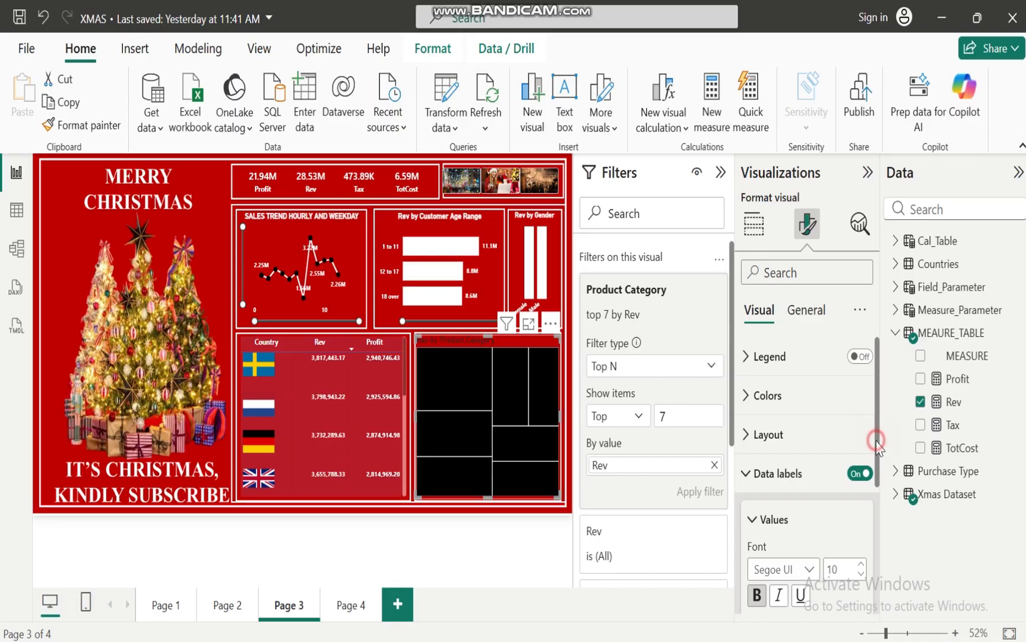
drag(876, 443, 878, 510)
click(781, 524)
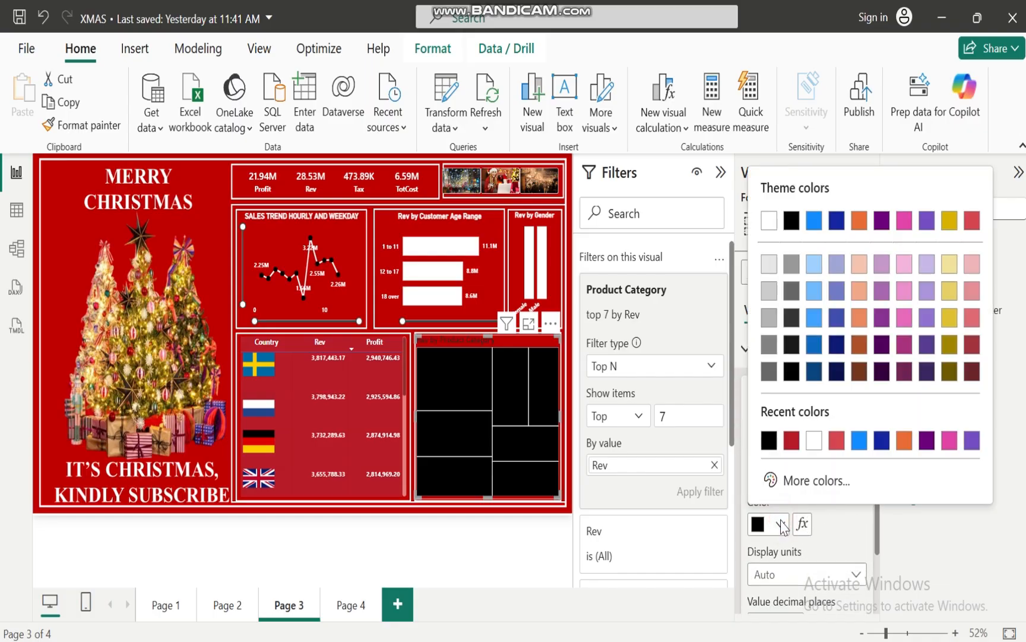
click(813, 445)
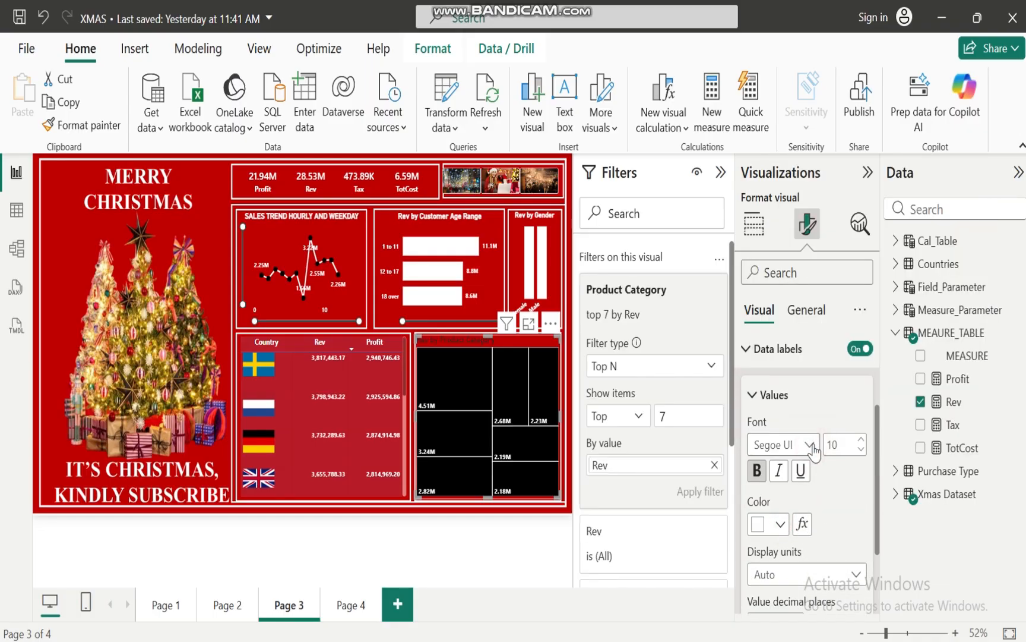
click(750, 349)
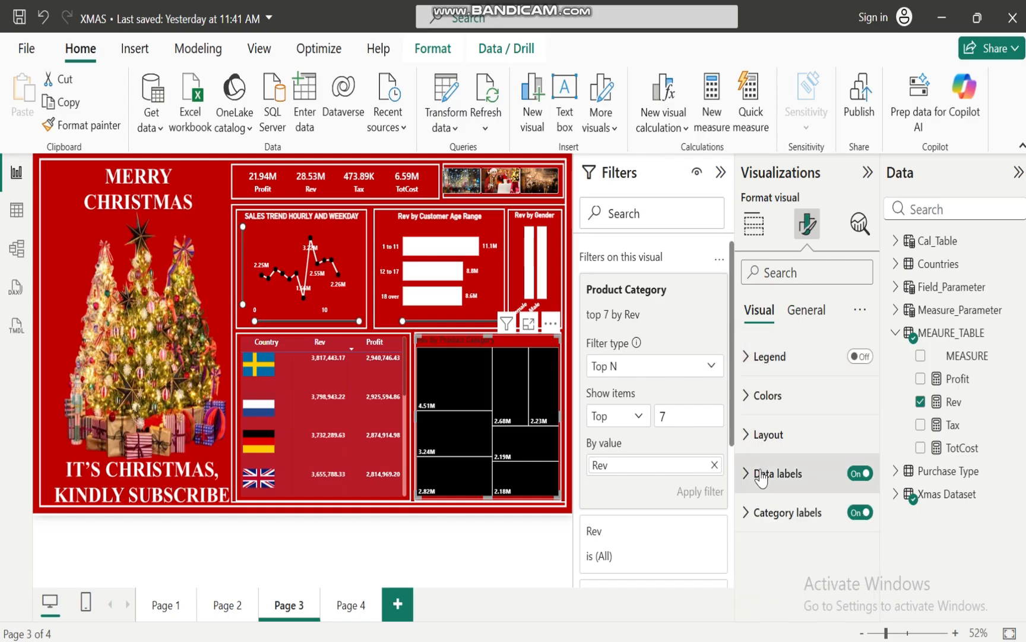
Change the treemap's category labels to white
click(750, 519)
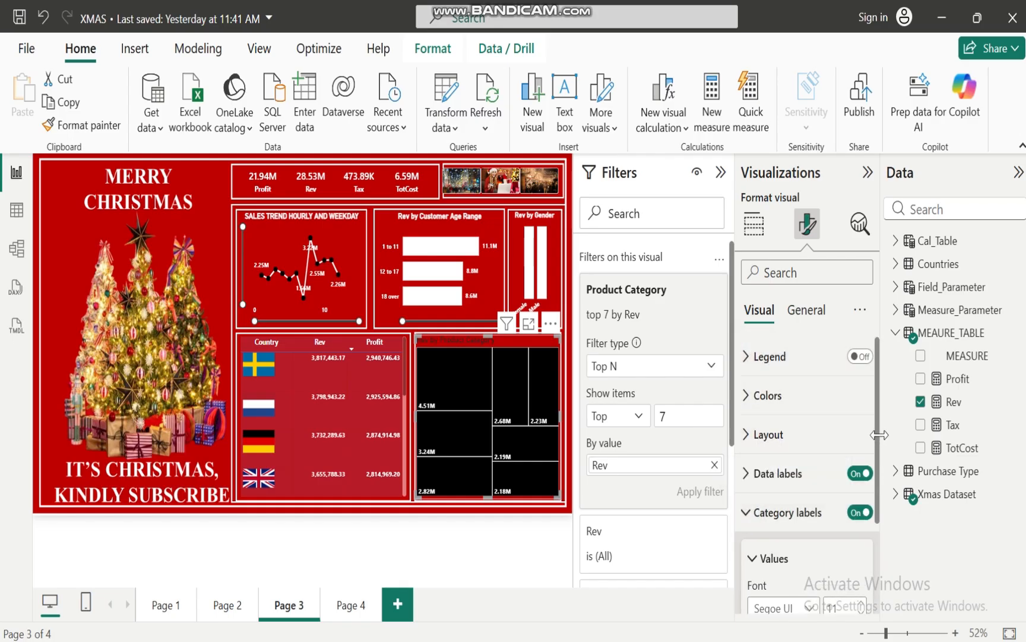
scroll(881, 437, down, 3)
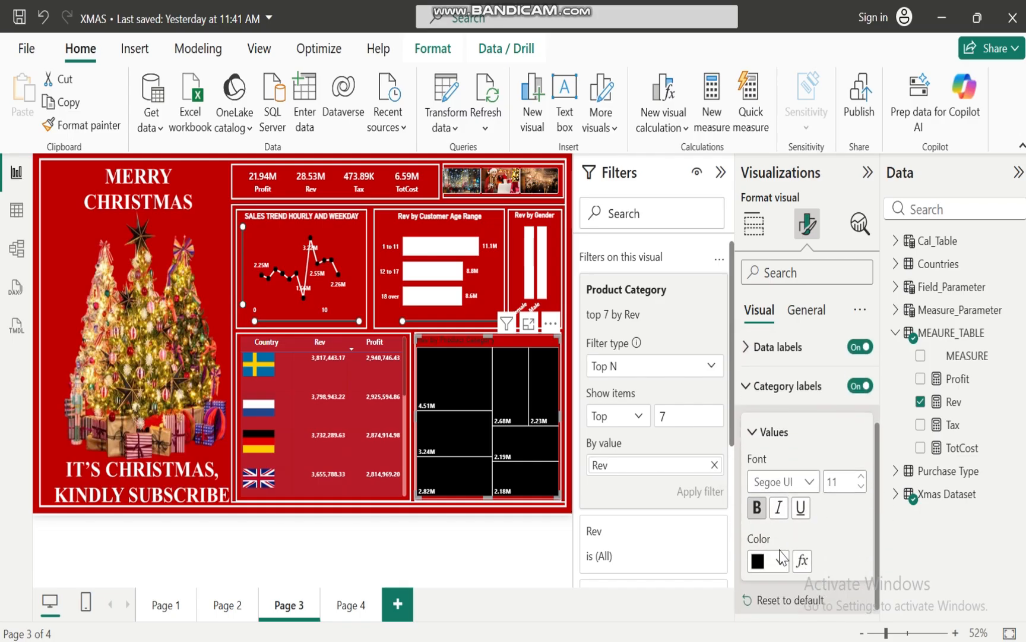
click(780, 558)
click(769, 477)
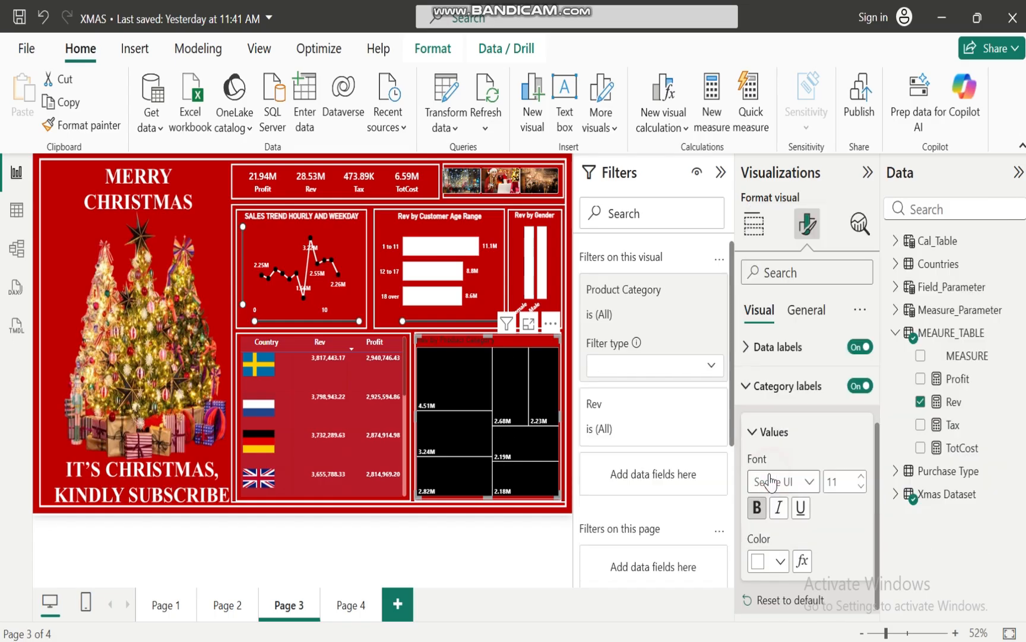
Format the treemap's title as bold, white, centered text at size 13
click(808, 310)
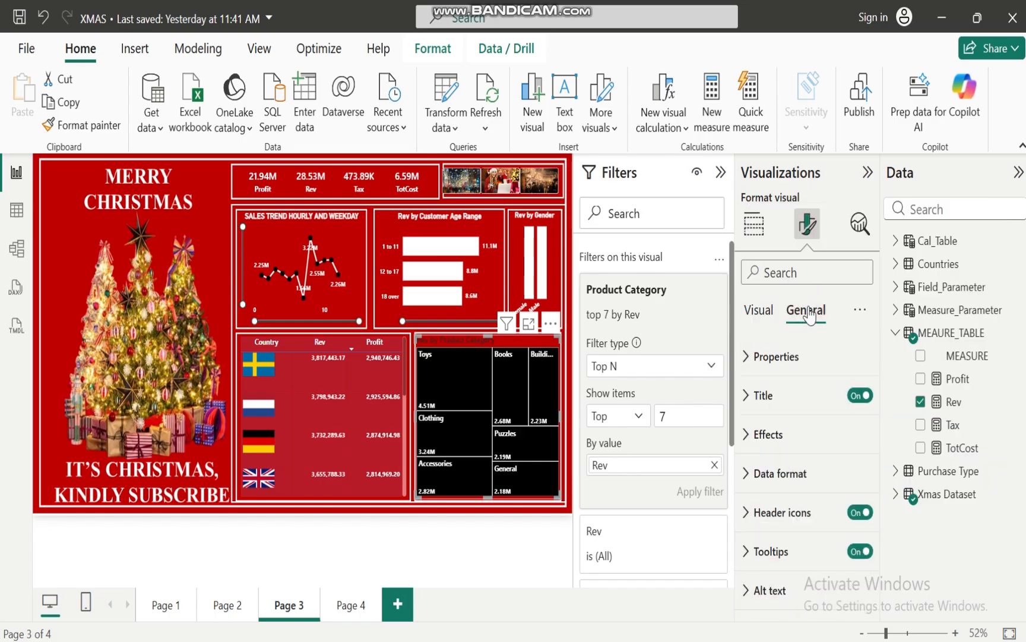
click(747, 398)
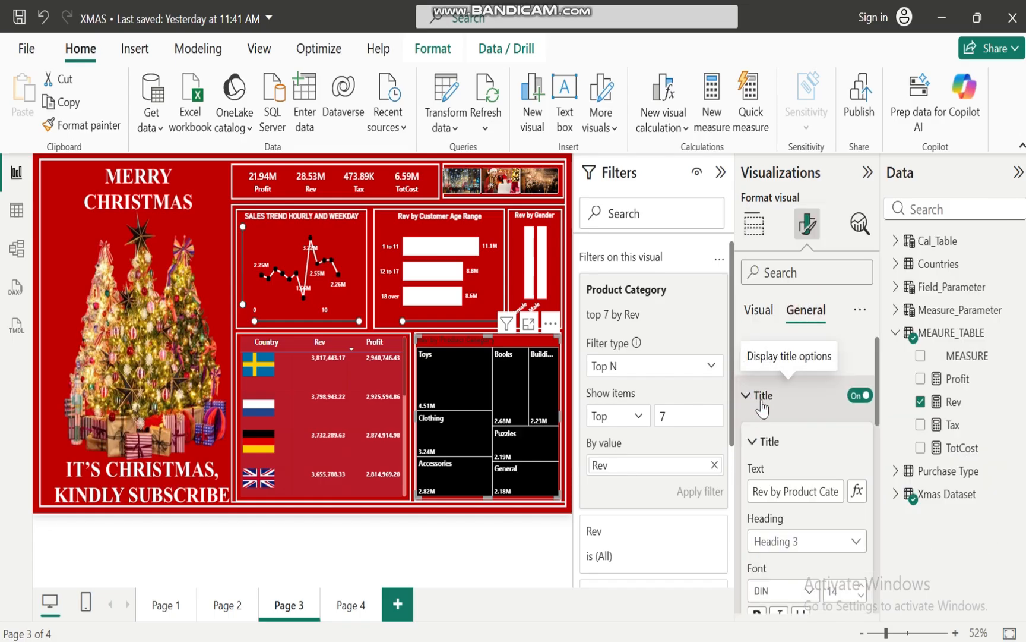
drag(879, 399, 882, 449)
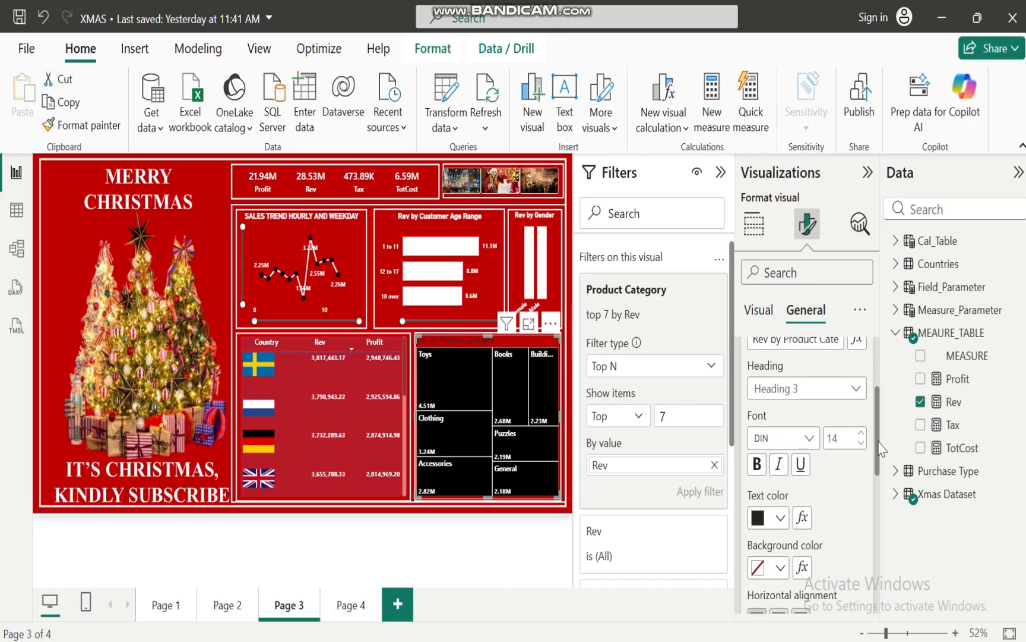
click(759, 464)
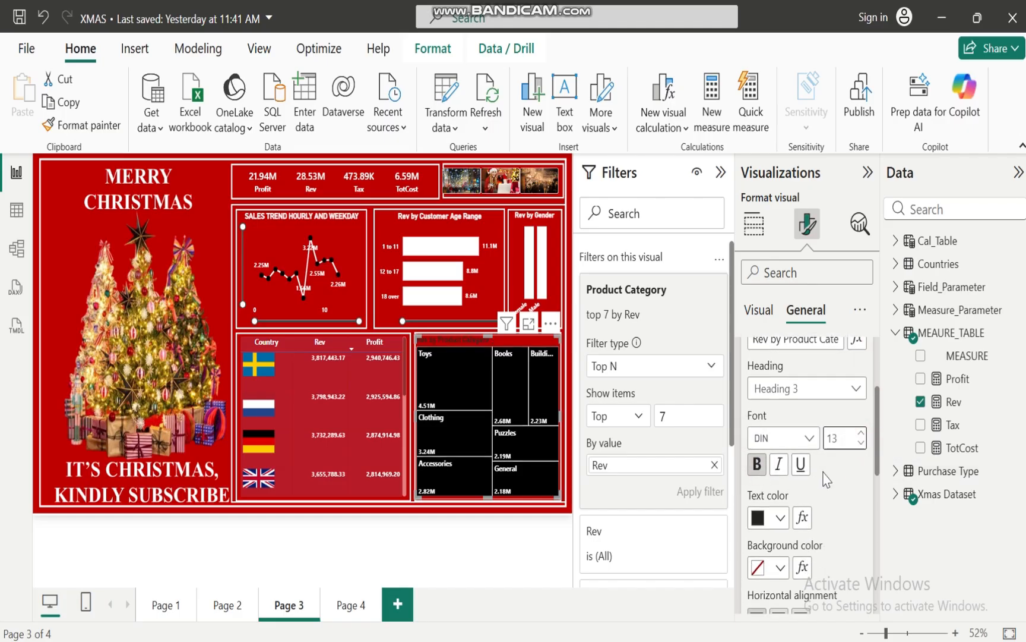
click(780, 518)
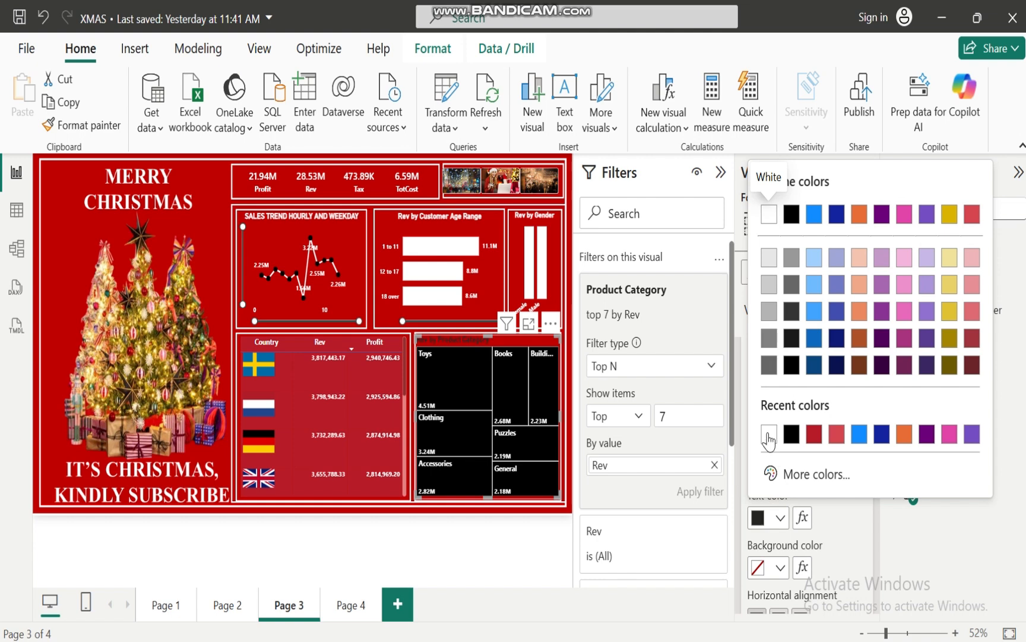
click(769, 437)
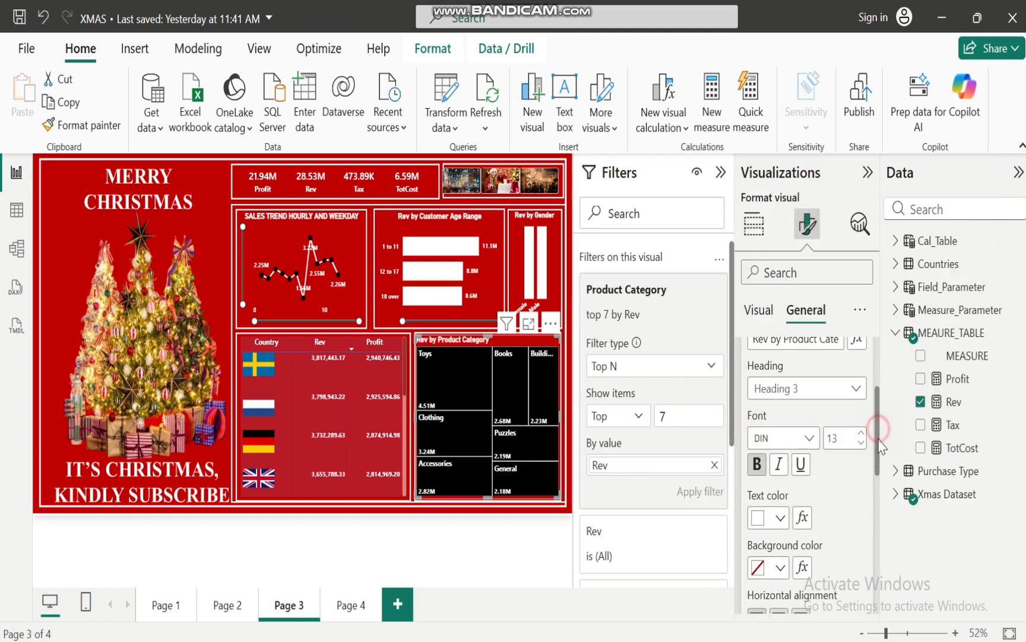
scroll(811, 484, down, 2)
click(781, 501)
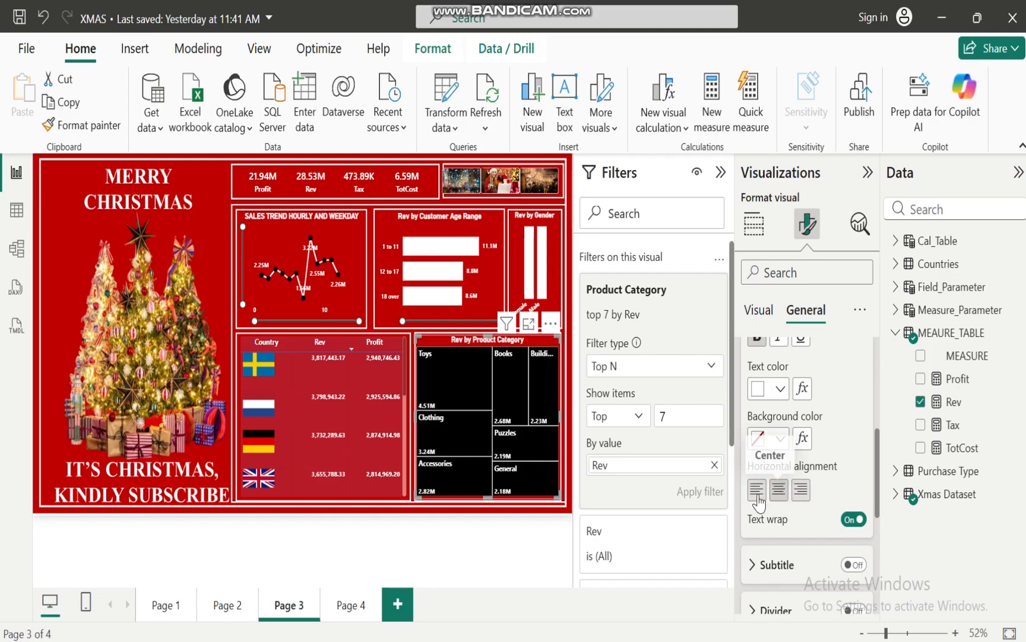
click(474, 536)
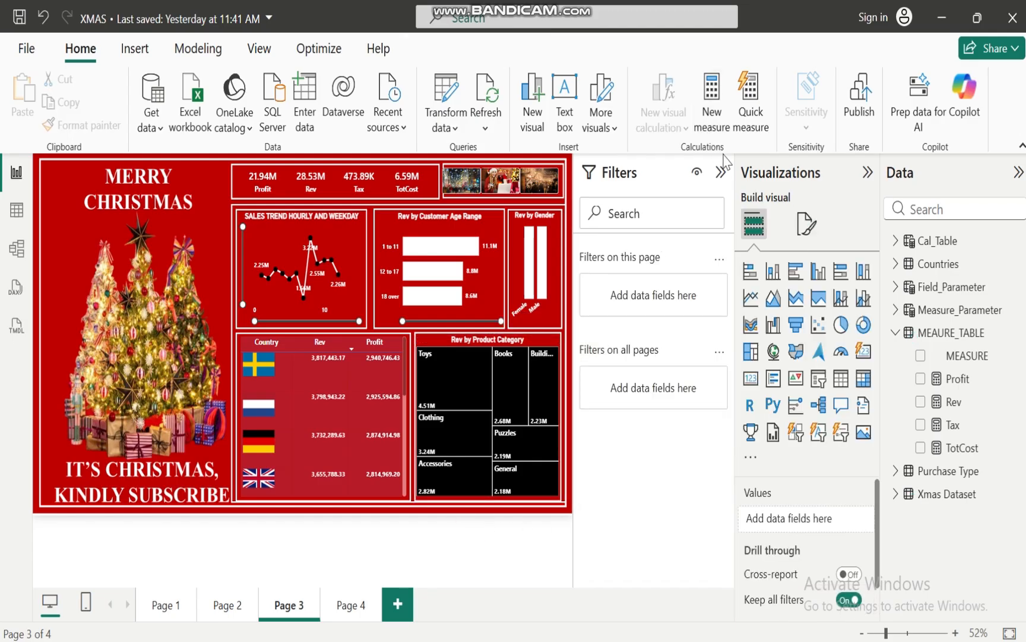
Collapse the filters, open Page 4 and review the remaining business questions in the XMAS BUSINESS CASE ANALYSIS presentation in PowerPoint before returning to Power BI
click(722, 173)
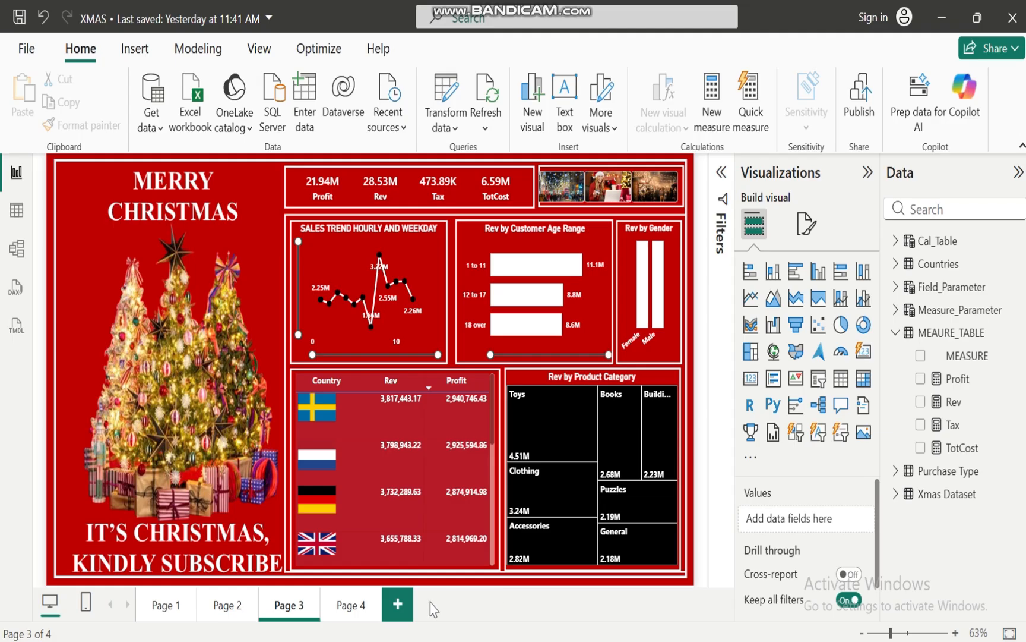
click(350, 605)
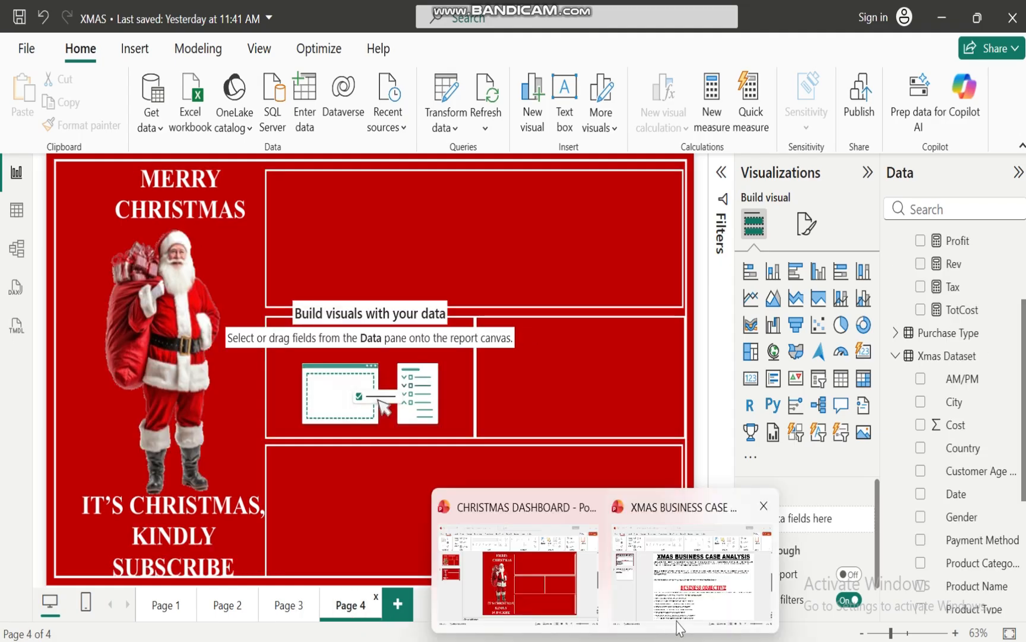
click(683, 594)
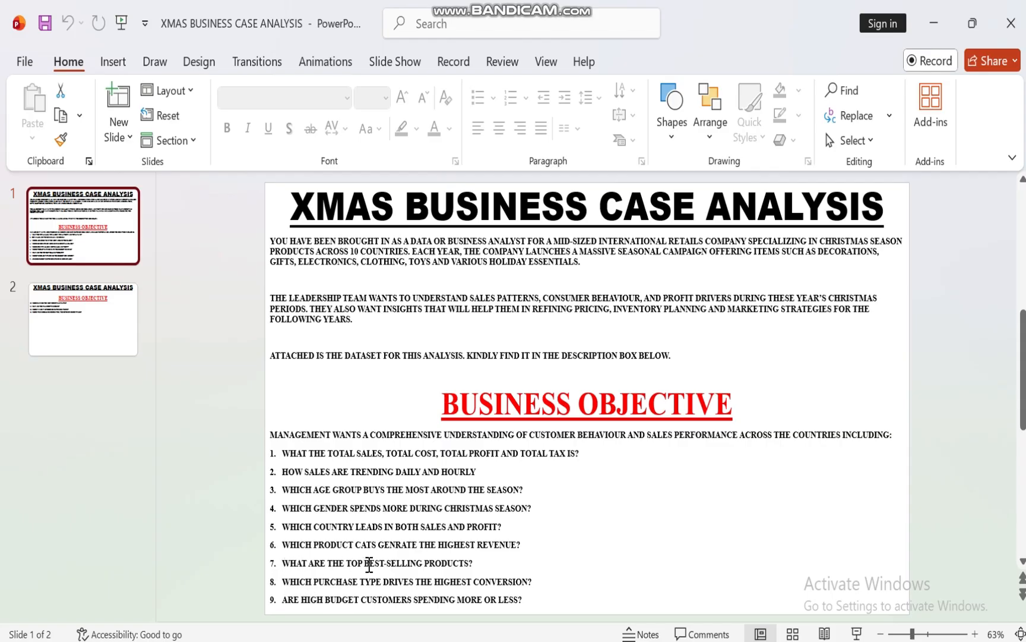
mouse_move(514, 636)
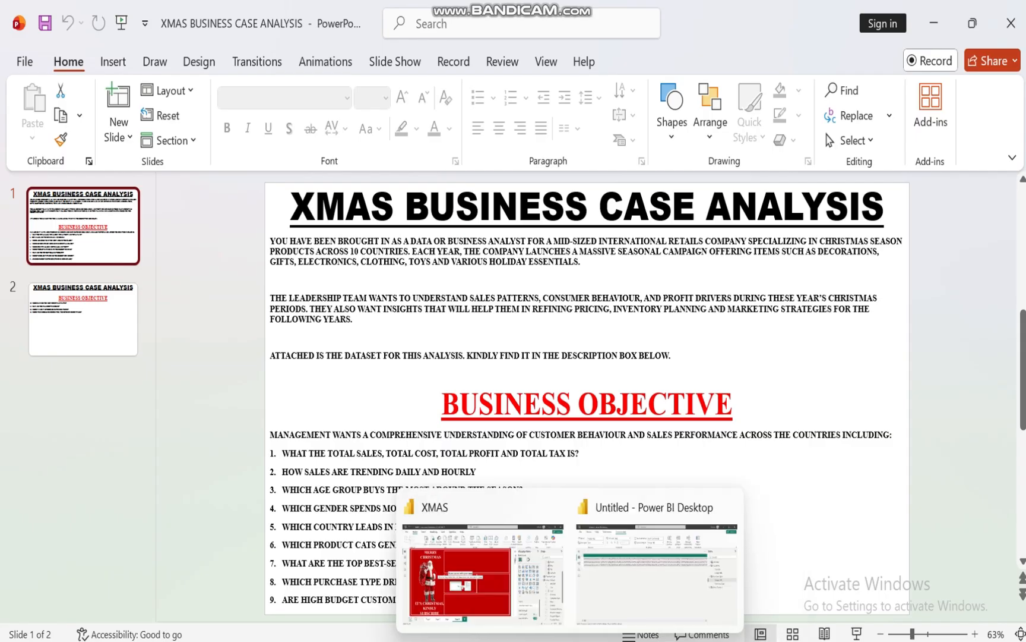
click(479, 607)
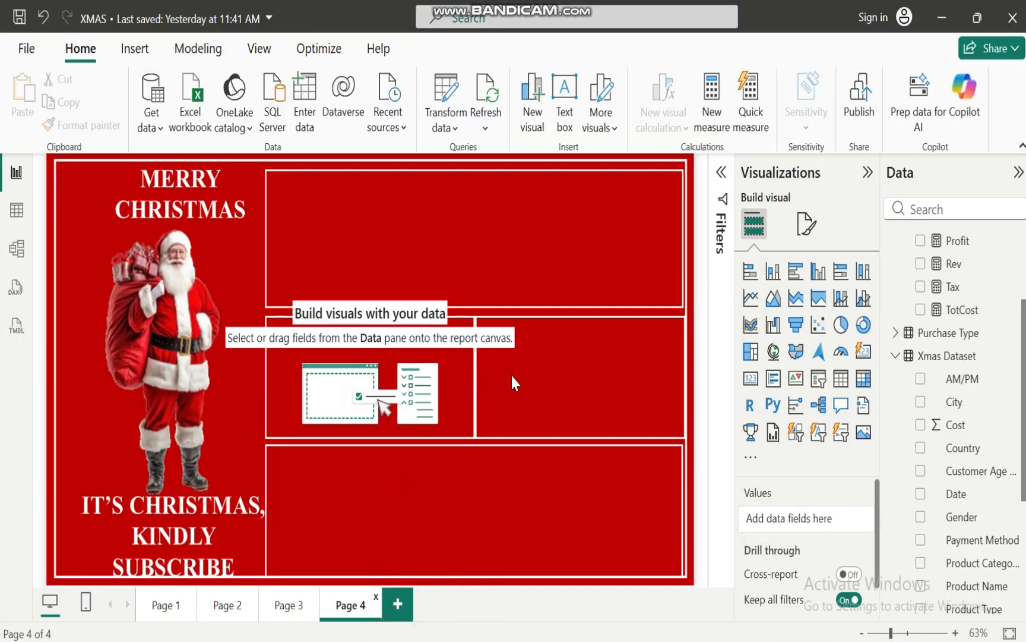
Add a table of Product Name from the Xmas Dataset to Page 4 and look through its products
click(897, 356)
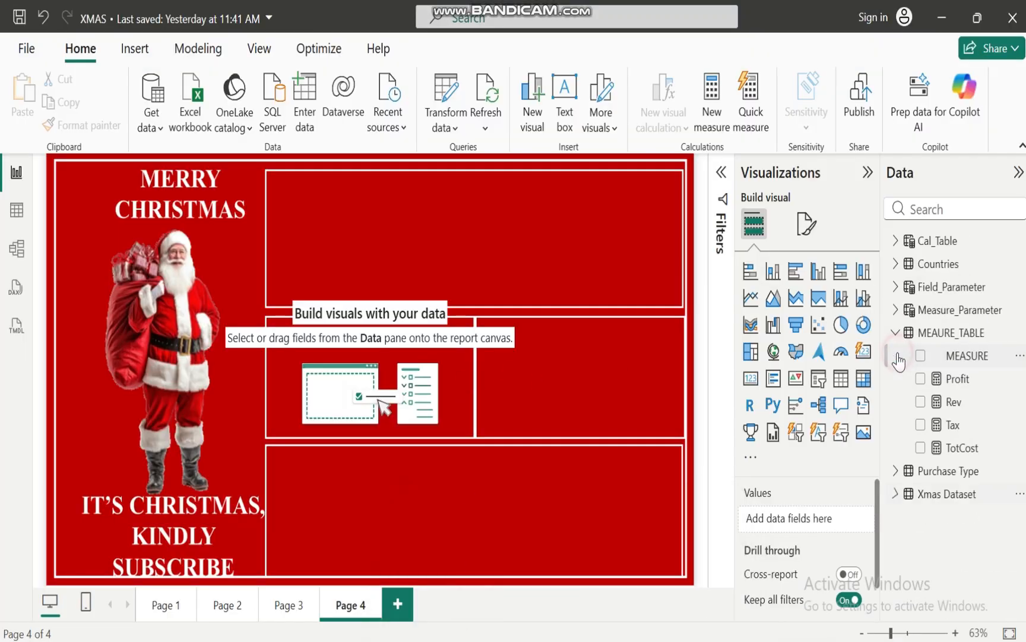
click(896, 331)
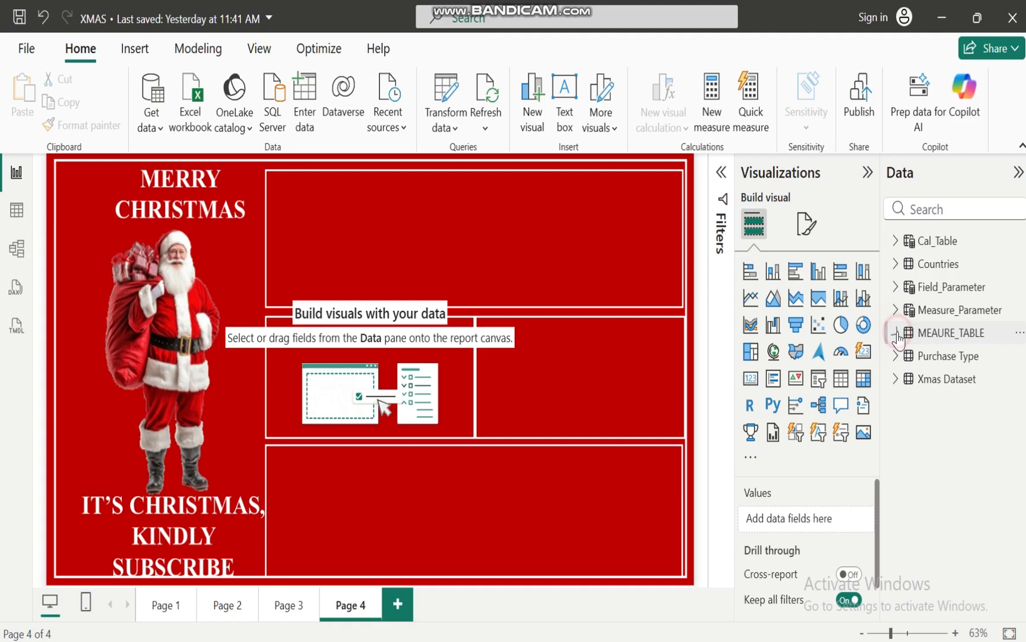
click(897, 380)
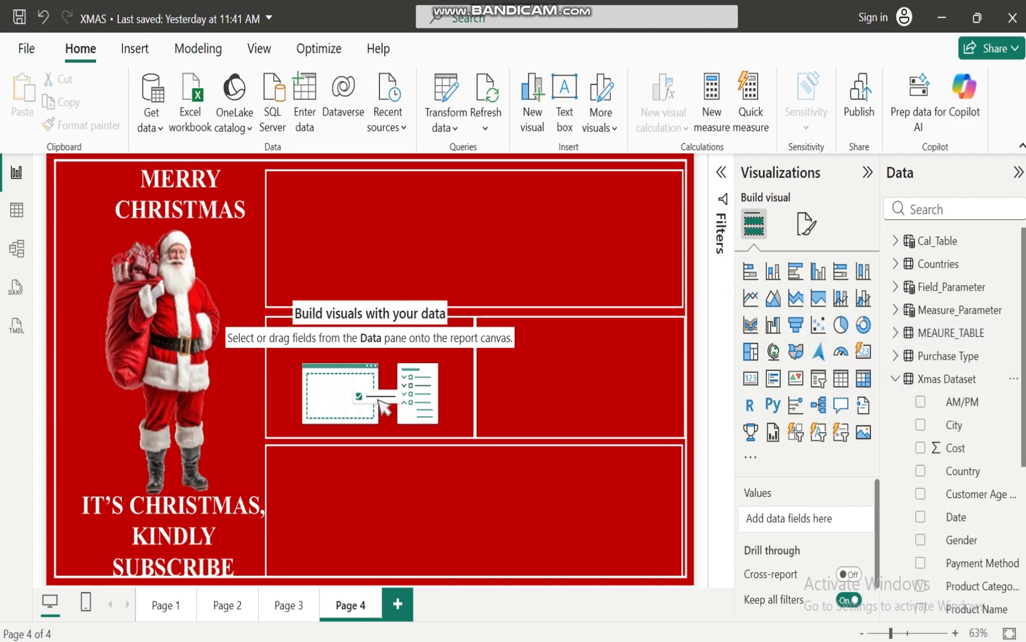
drag(1023, 366, 1006, 475)
click(921, 429)
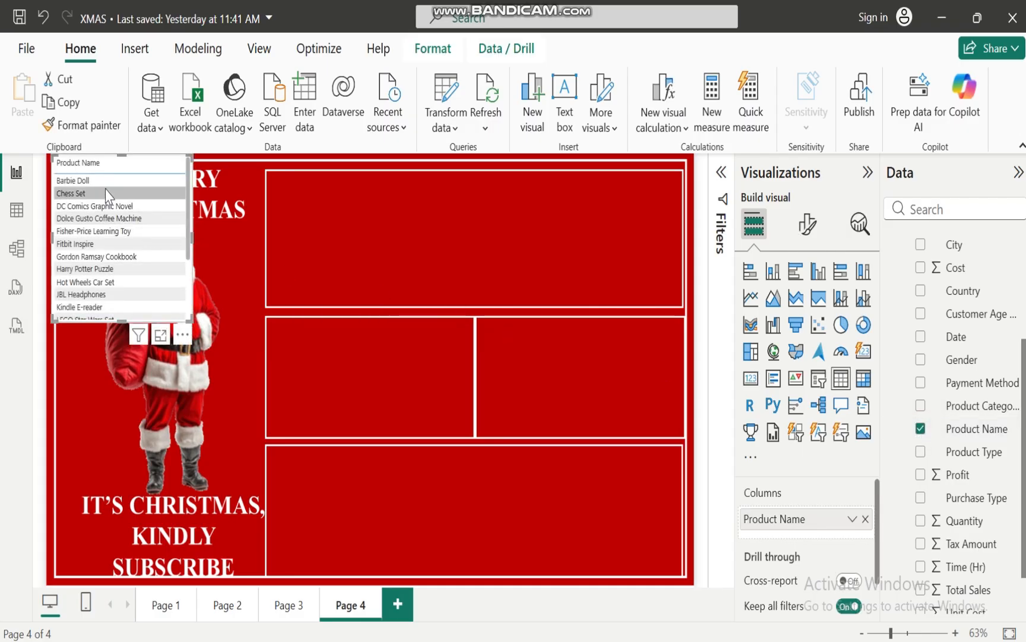
scroll(186, 211, down, 3)
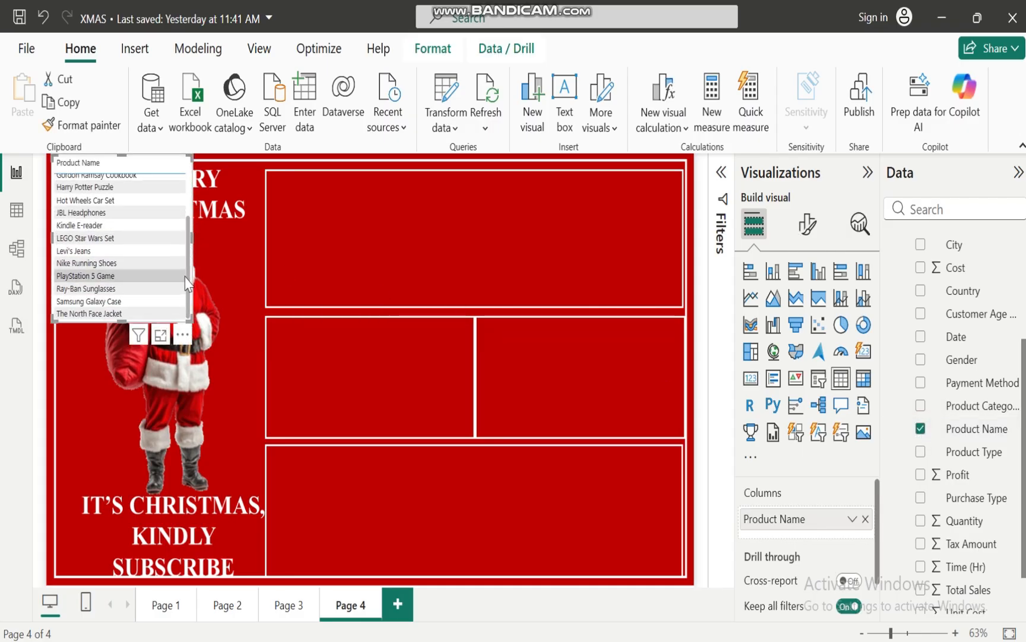
scroll(190, 202, up, 3)
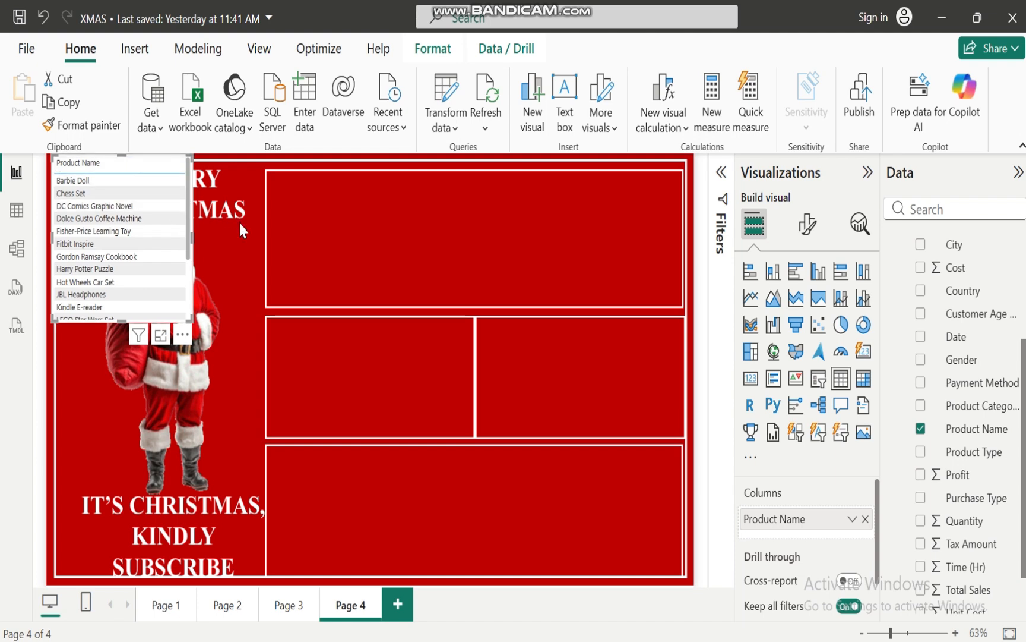
Add the Rev measure to the product name table
scroll(950, 416, up, 4)
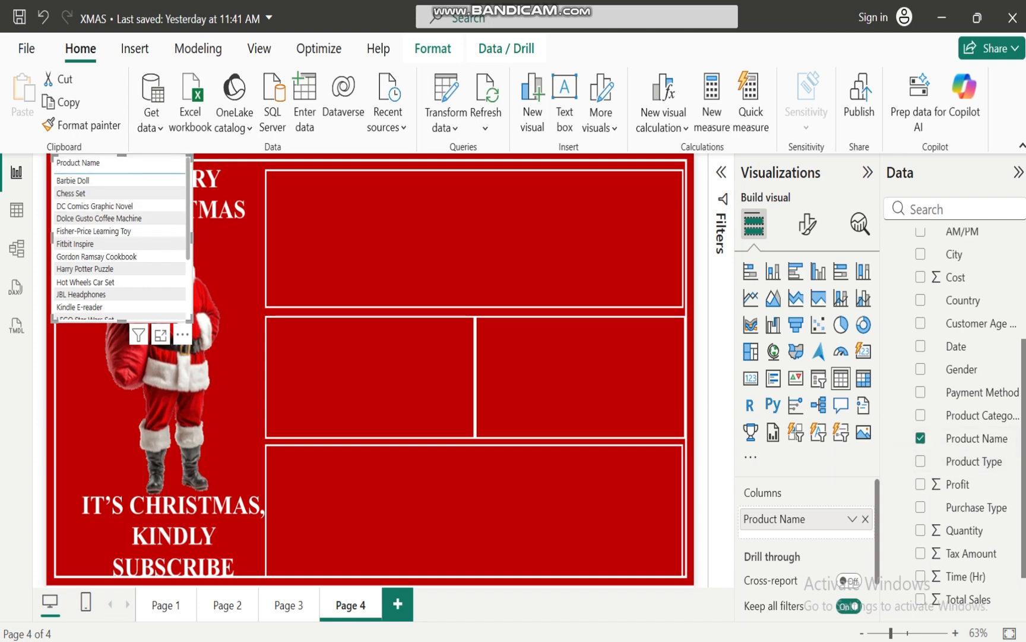
click(895, 372)
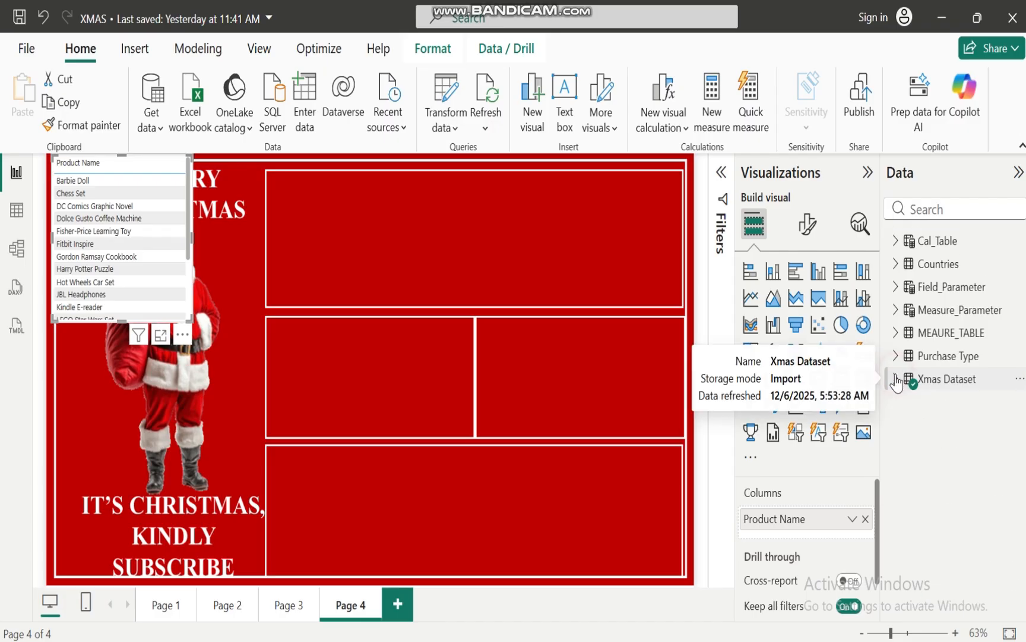
click(896, 333)
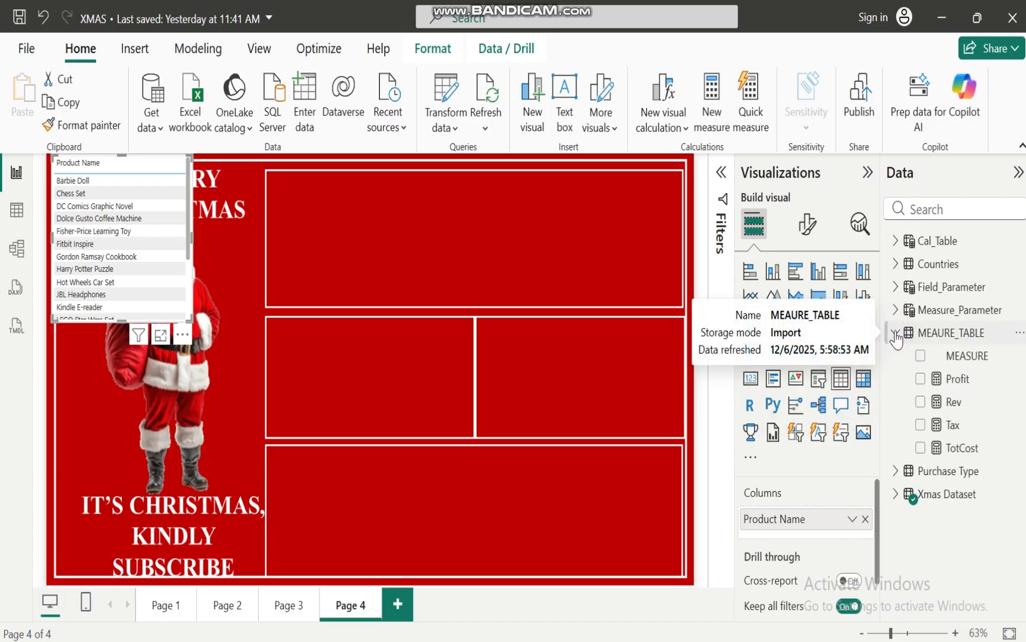
click(921, 402)
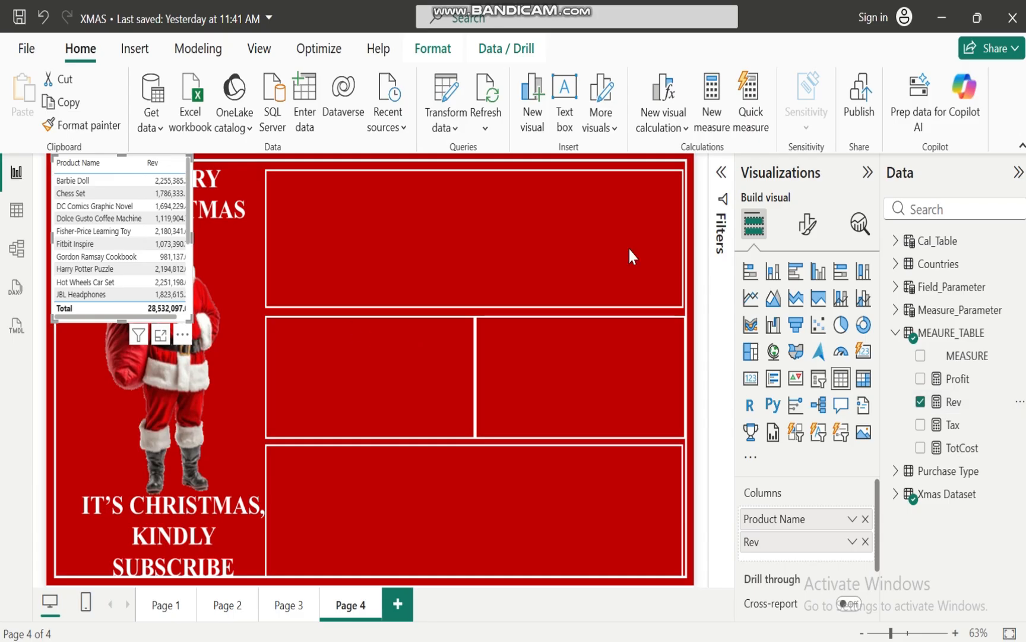
Filter the table's Product Name to the top 5 items by the Rev measure
click(722, 173)
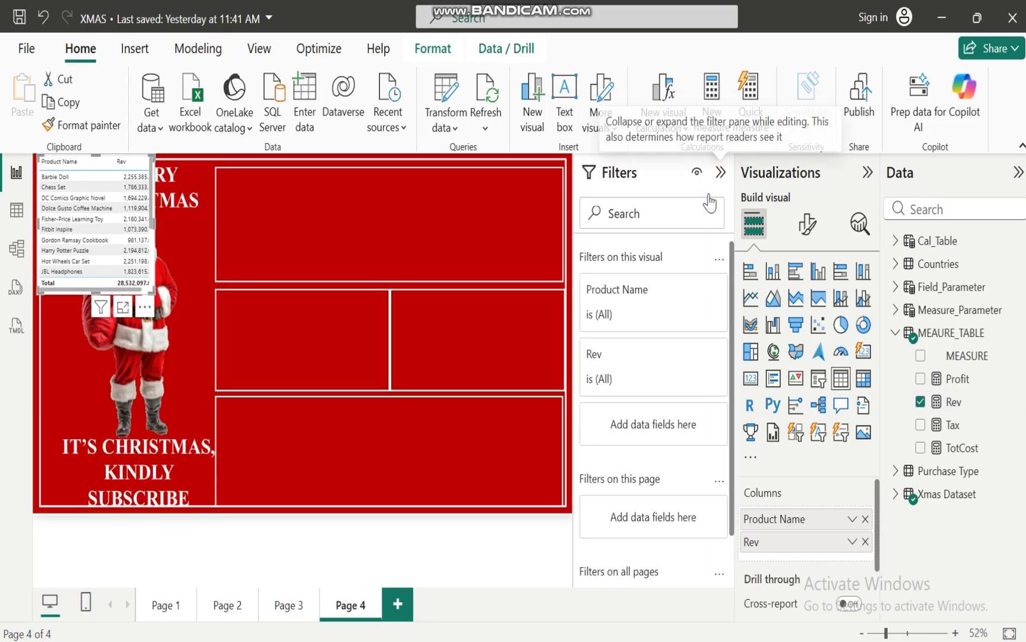
click(686, 293)
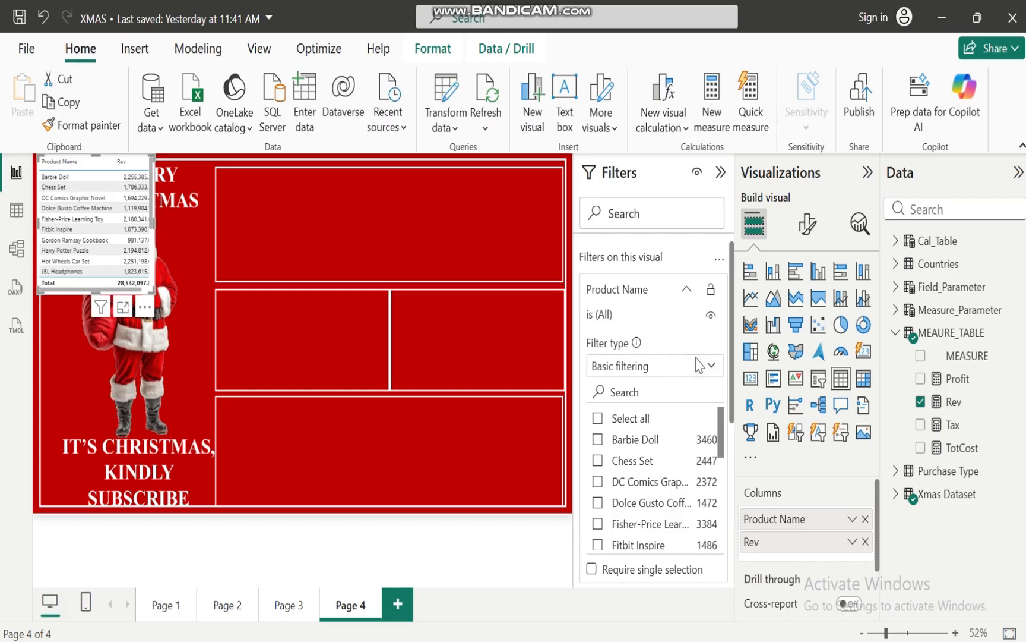
click(711, 366)
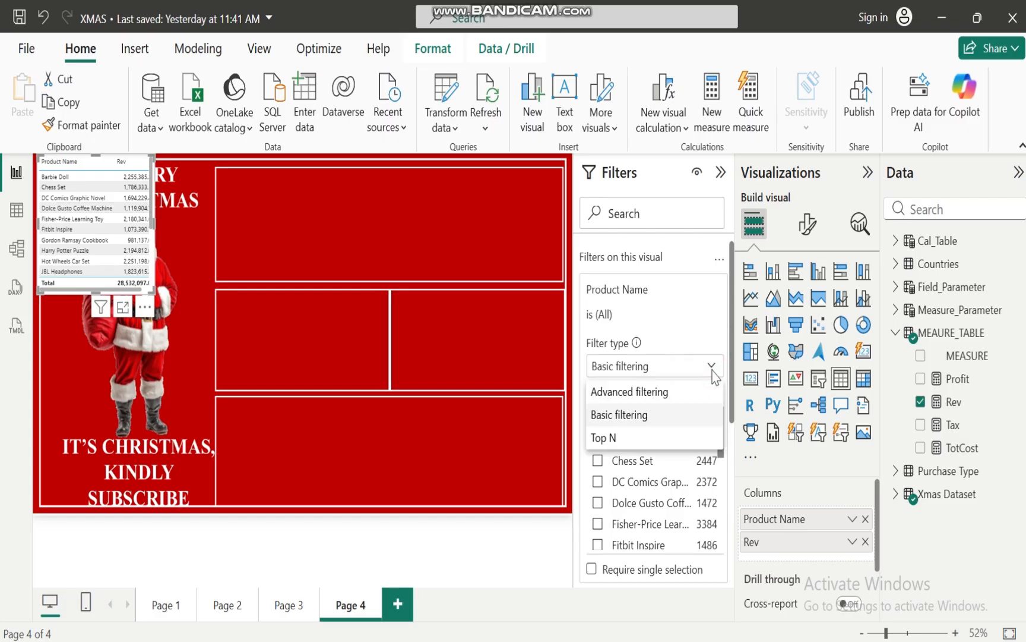
click(615, 437)
click(676, 412)
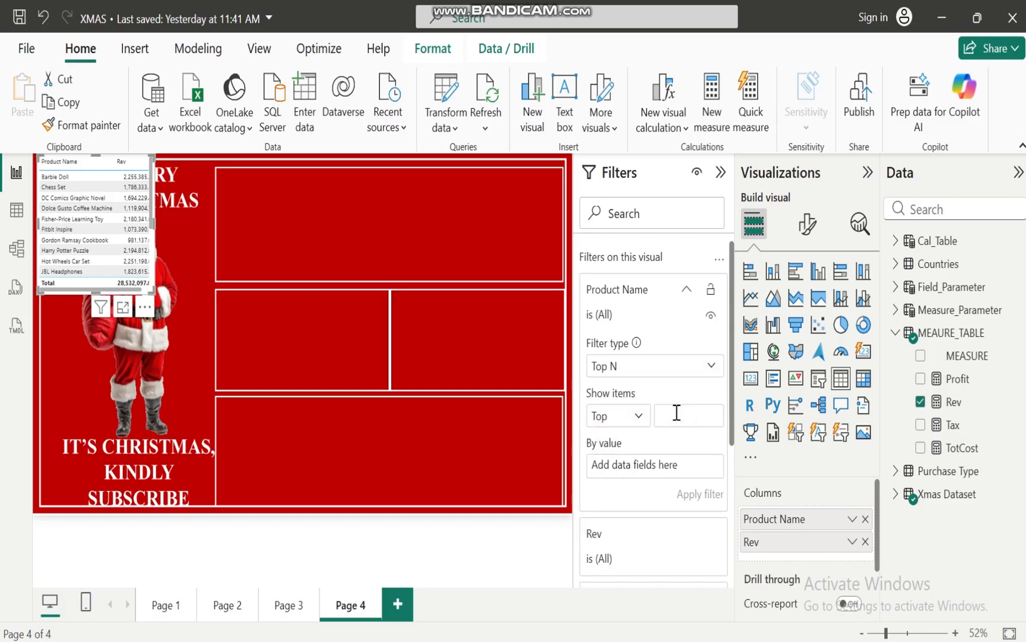
text(5)
drag(952, 402, 684, 474)
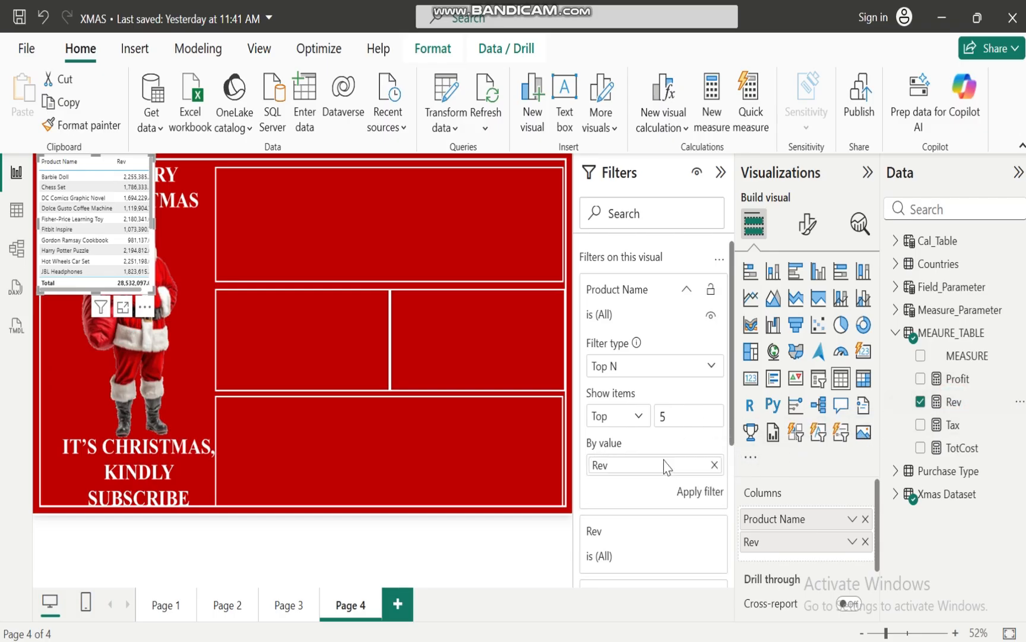
click(699, 497)
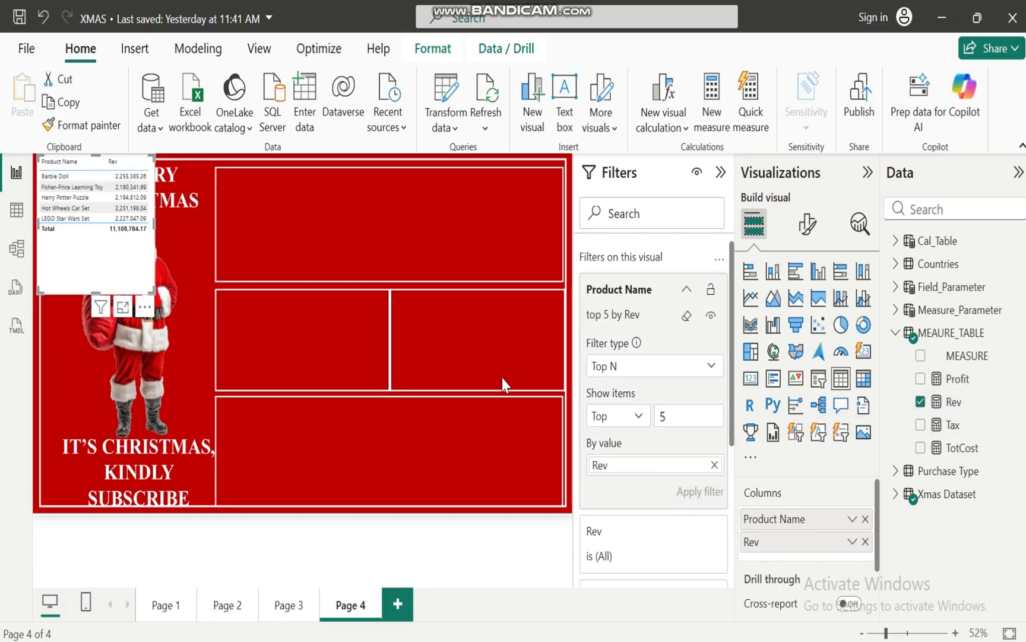
Convert the top 5 products table to a clustered bar chart, trying the 100% stacked bar and clustered column types as well
click(798, 274)
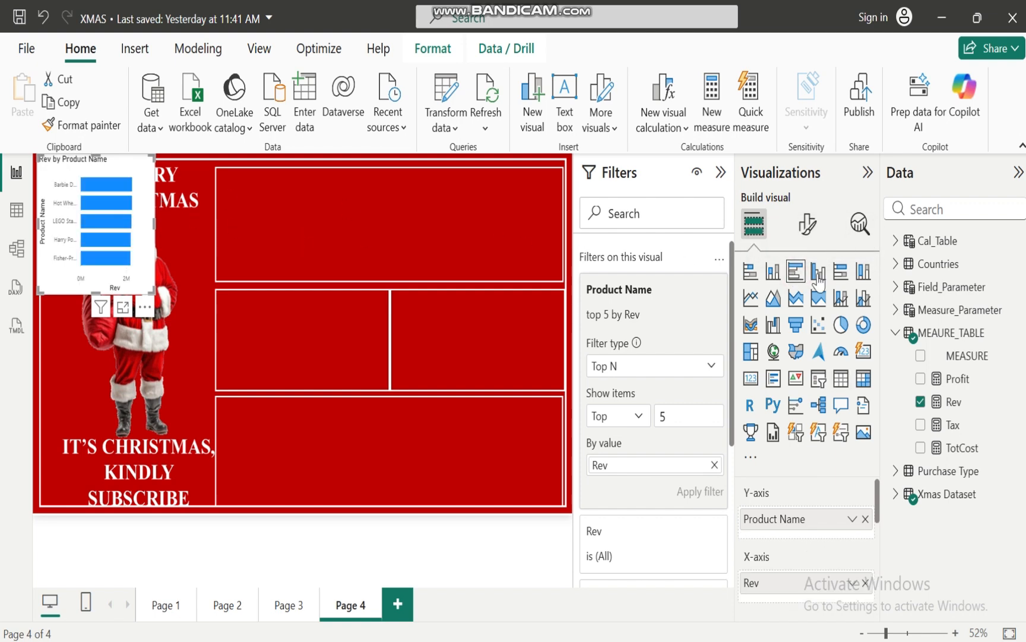
click(840, 275)
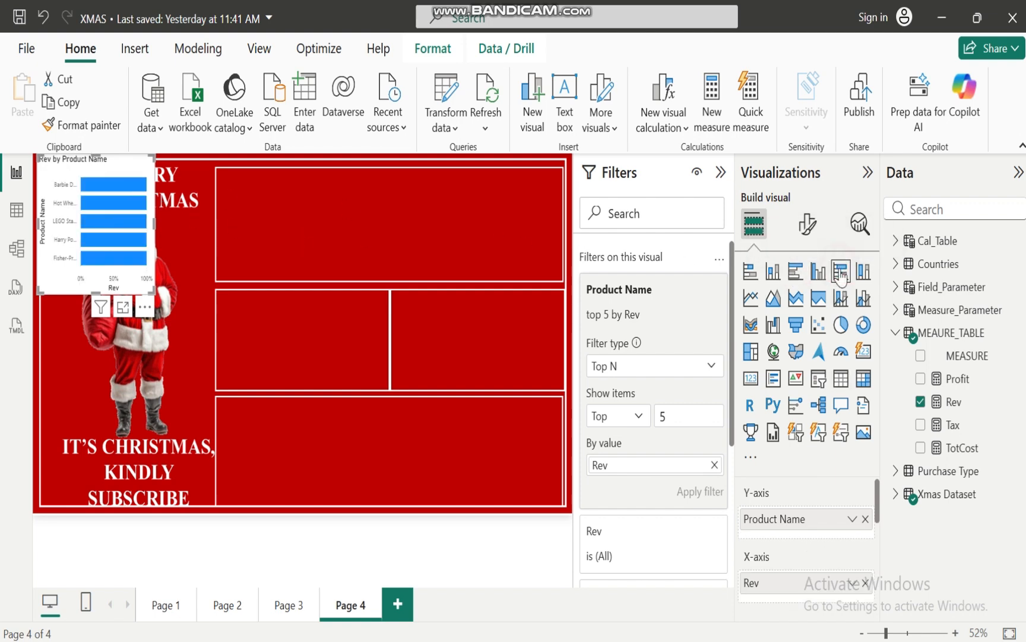
click(818, 273)
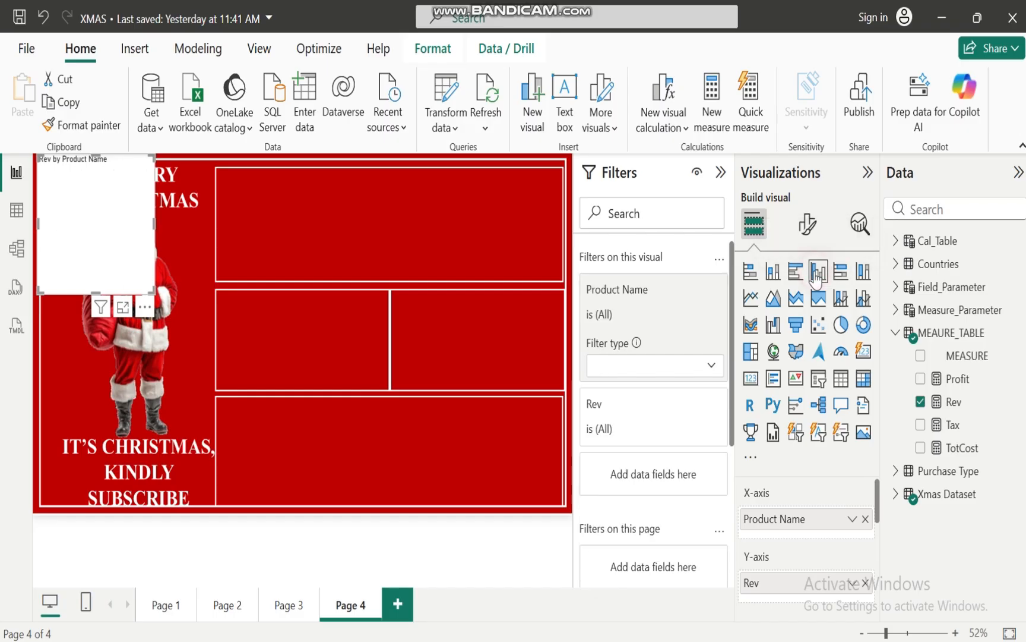
click(795, 272)
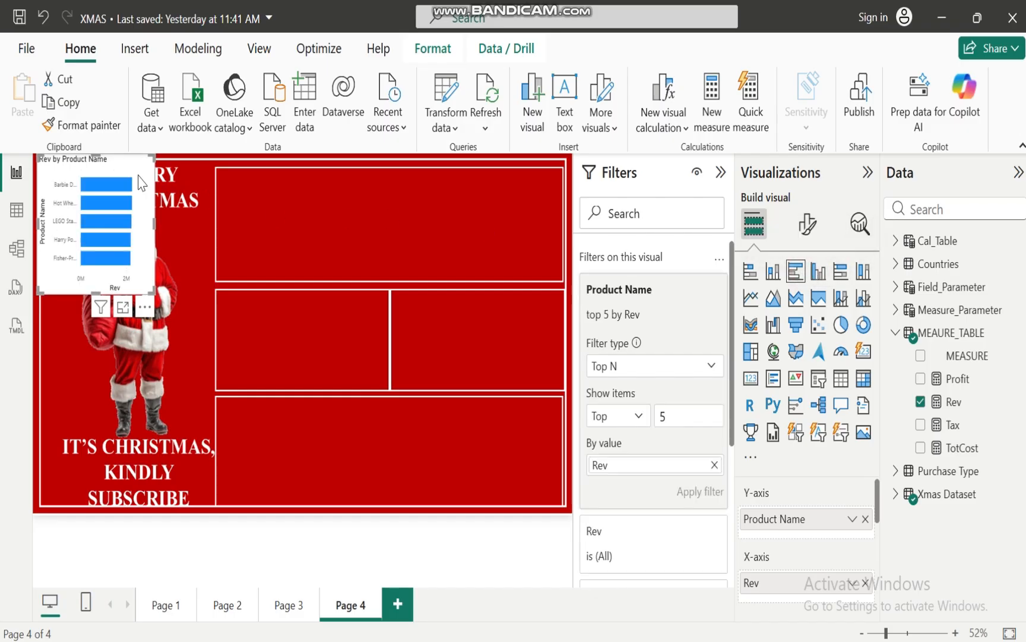
Move the bar chart into the first frame of the middle row and resize it to fit the frame
drag(116, 173, 299, 309)
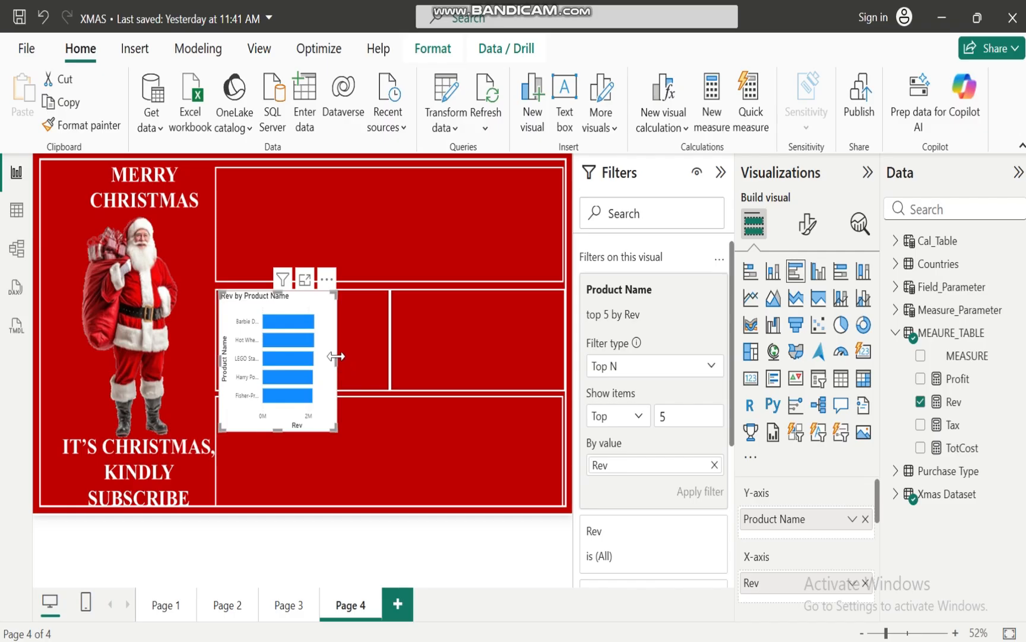
drag(336, 355, 386, 359)
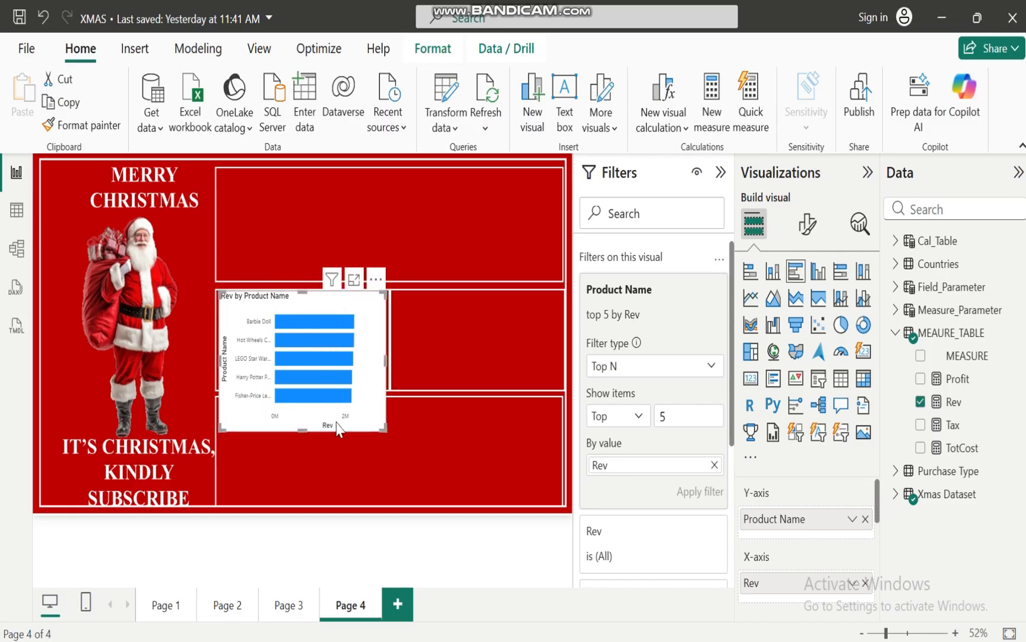
drag(303, 424, 309, 392)
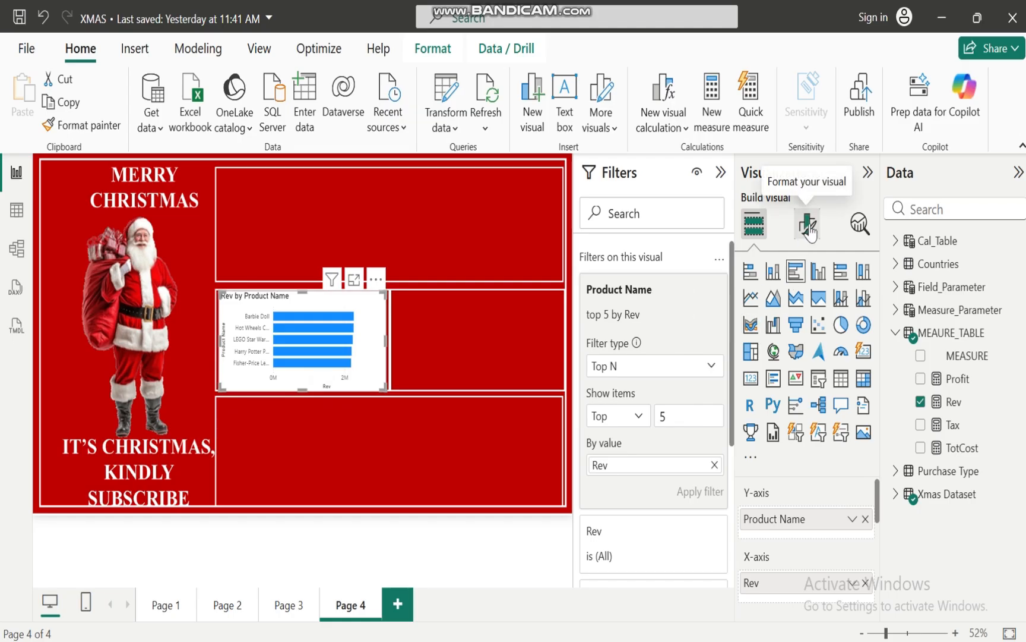
Make the bar chart's Y-axis values bold and white, and turn off the Y-axis title
mouse_move(320, 323)
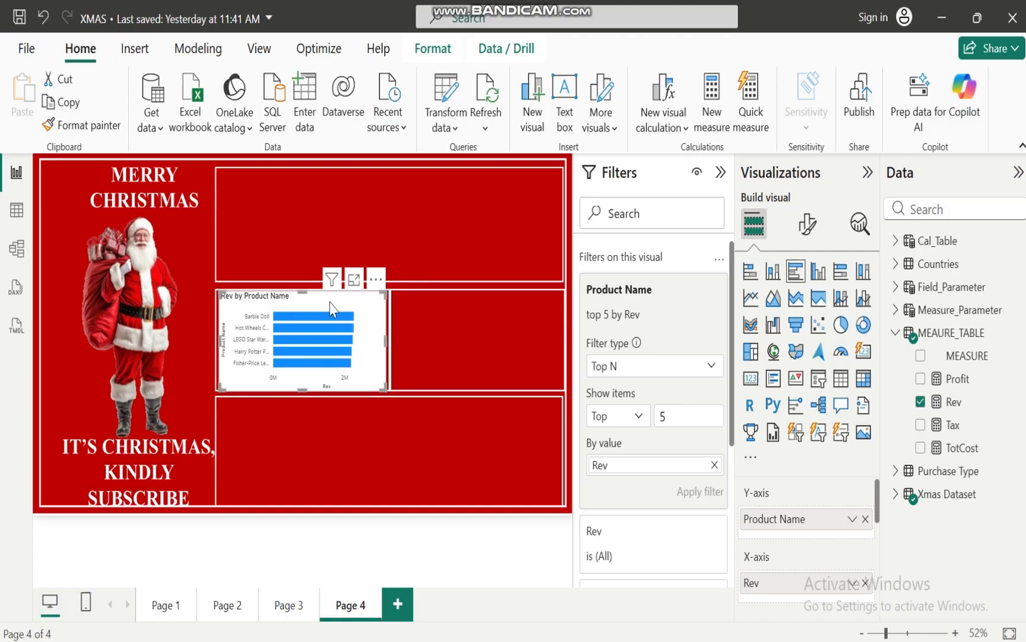
click(809, 223)
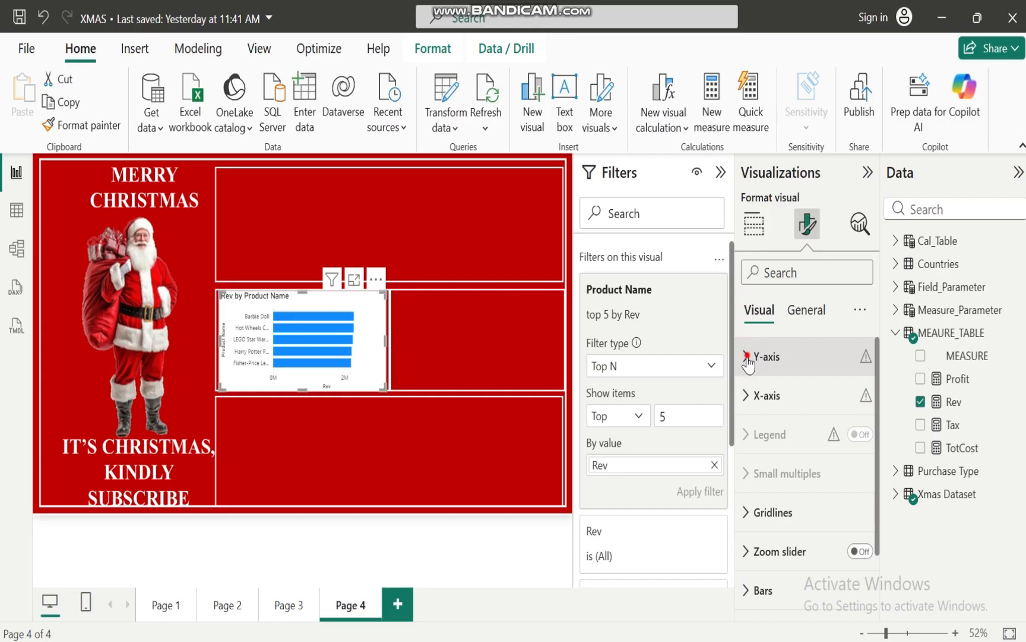
click(747, 358)
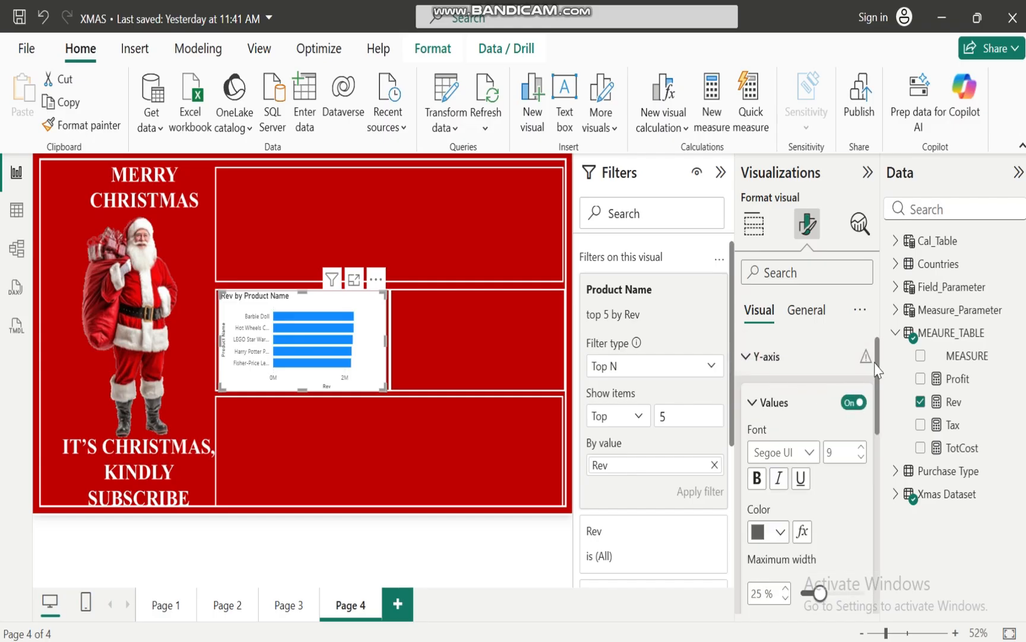
mouse_move(876, 363)
mouse_down()
mouse_move(876, 413)
mouse_move(876, 381)
mouse_up()
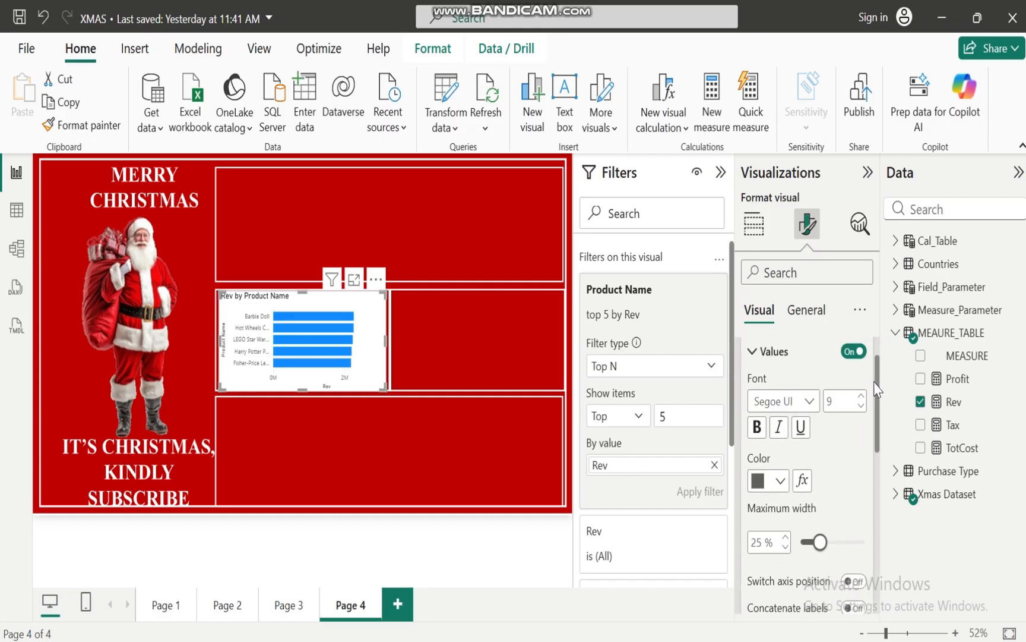
click(755, 429)
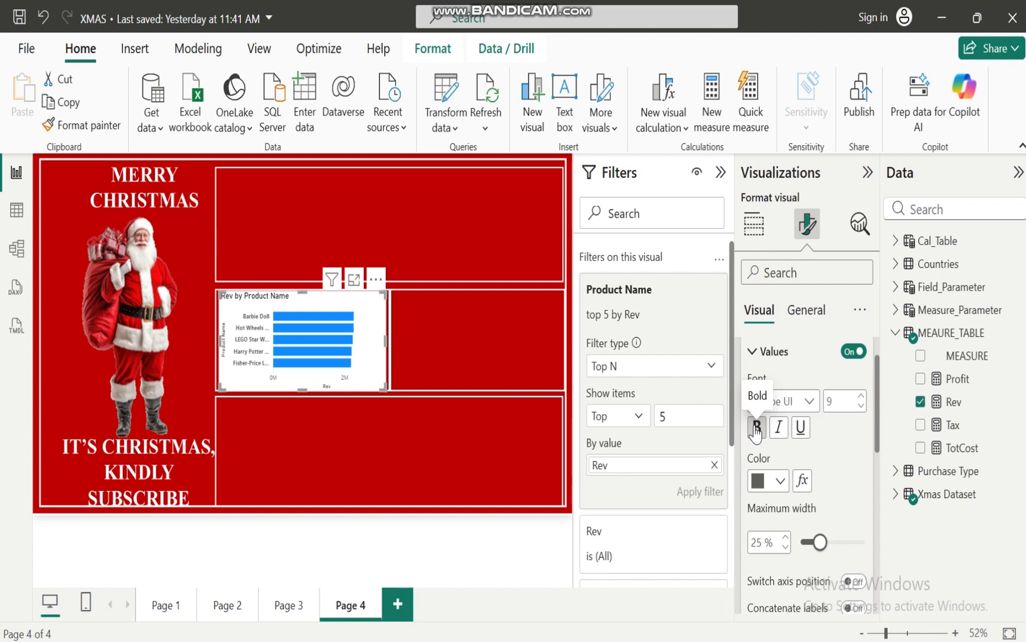
click(780, 480)
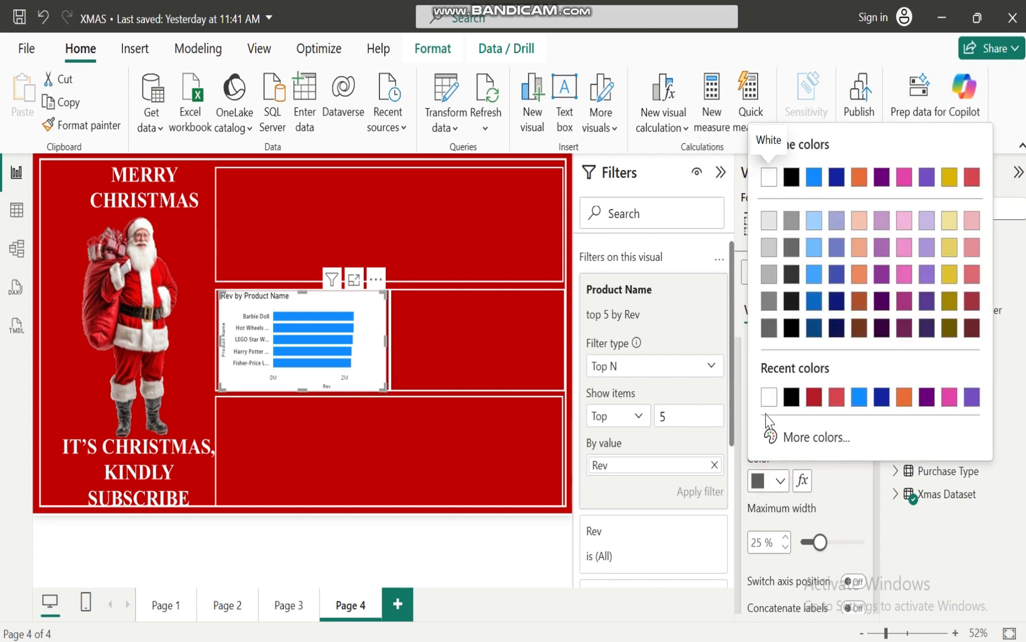
click(768, 397)
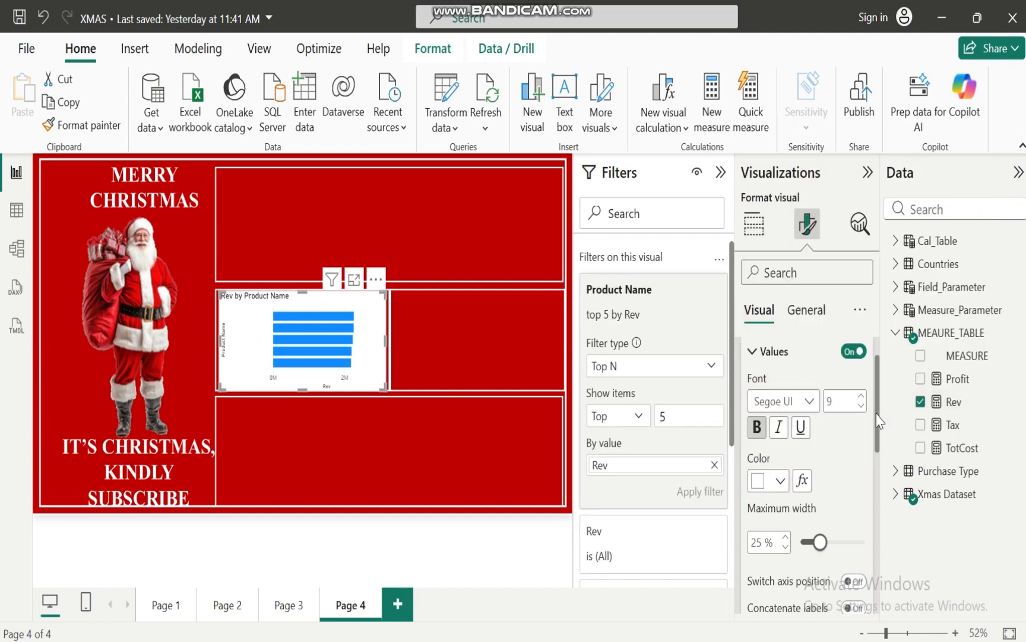
drag(878, 415, 879, 462)
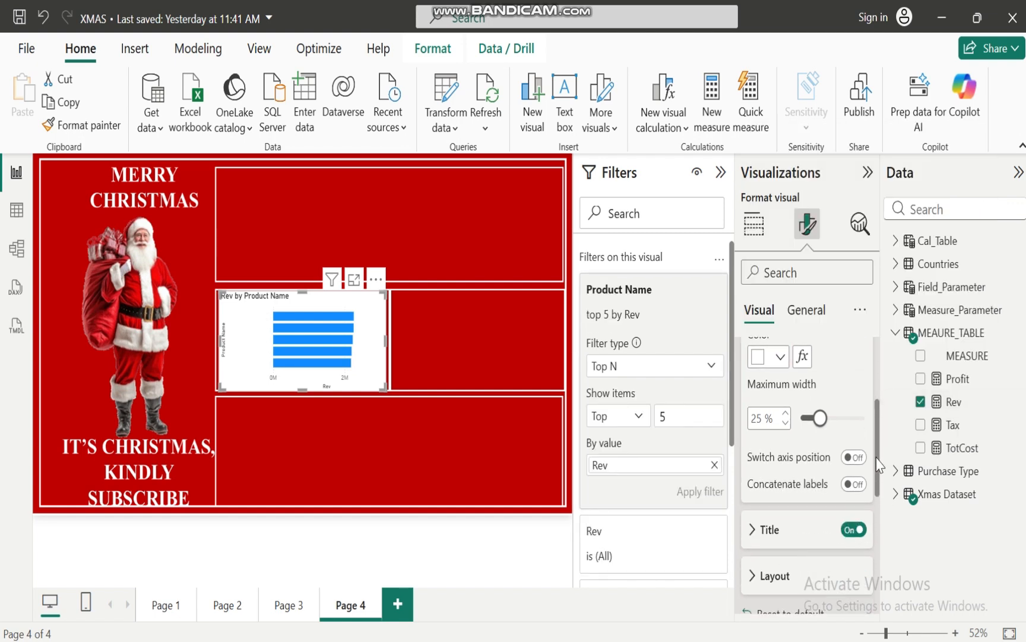
click(849, 531)
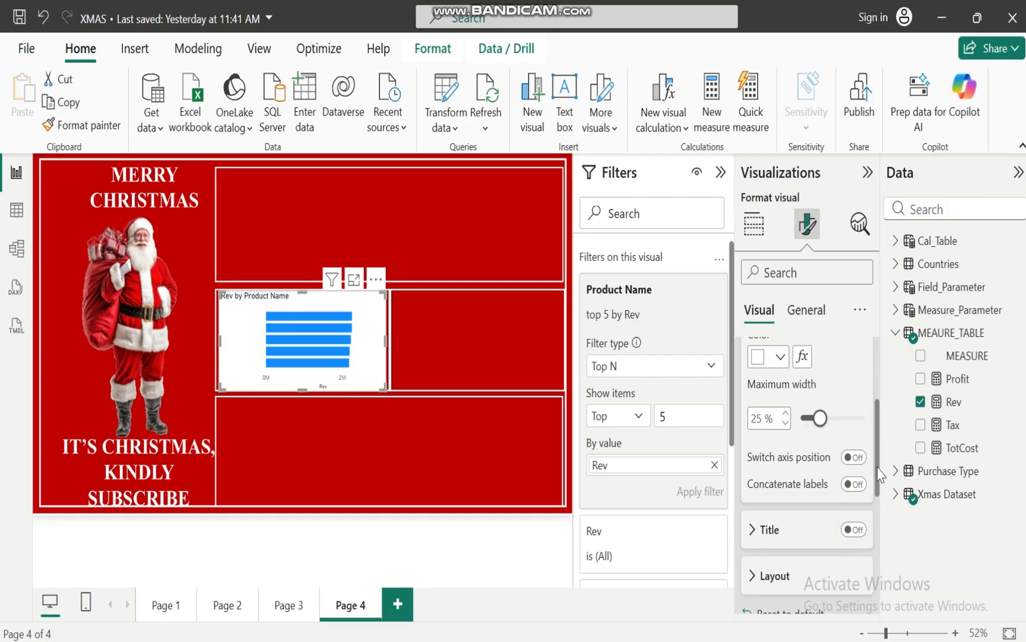
drag(878, 470, 881, 391)
click(748, 359)
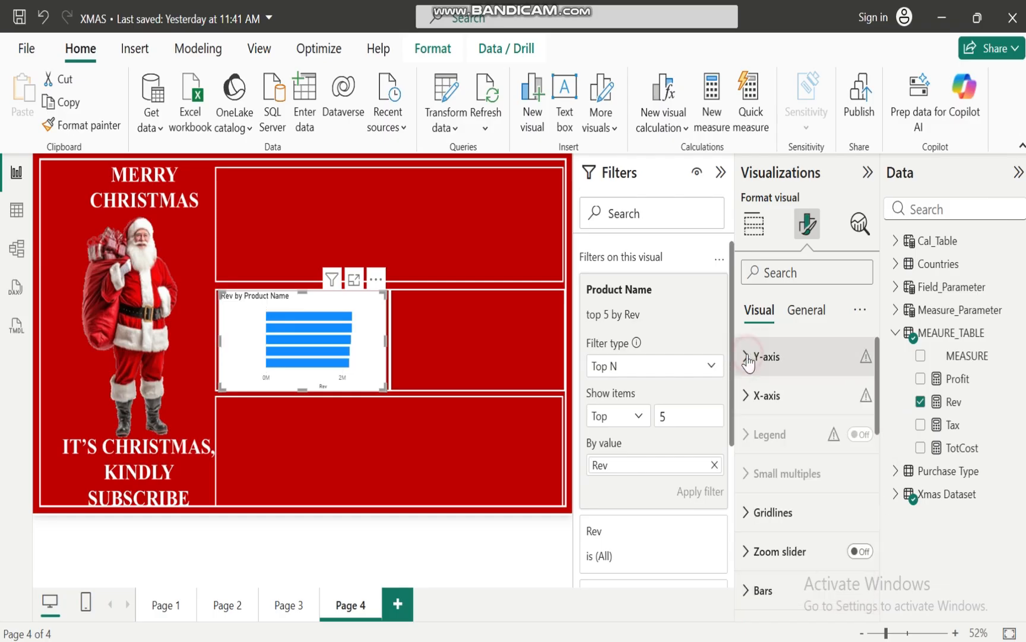
Turn off the values and the title of the bar chart's X-axis
click(750, 395)
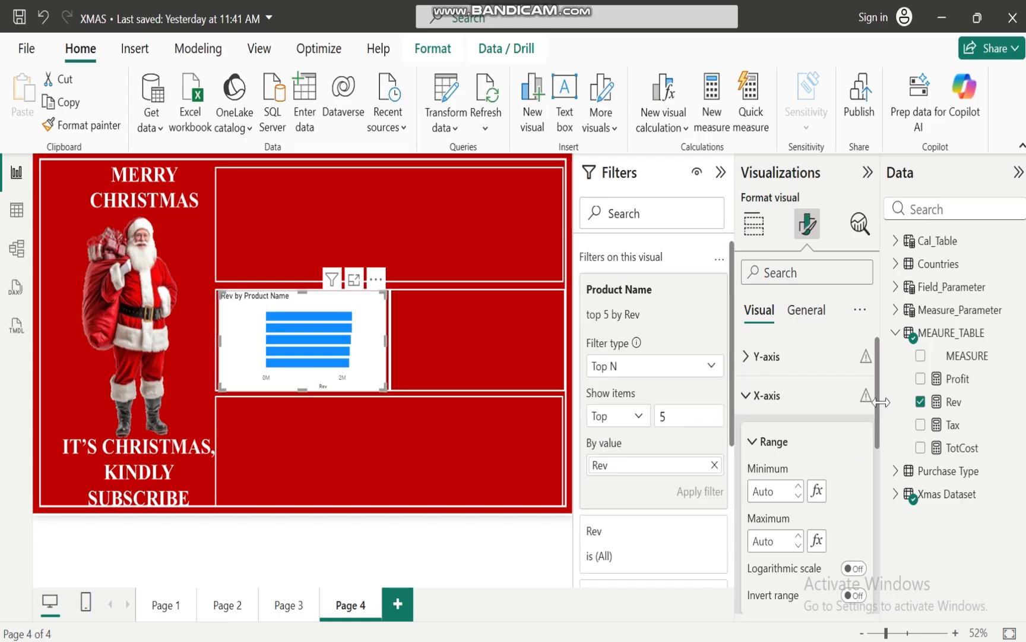
drag(878, 401, 879, 499)
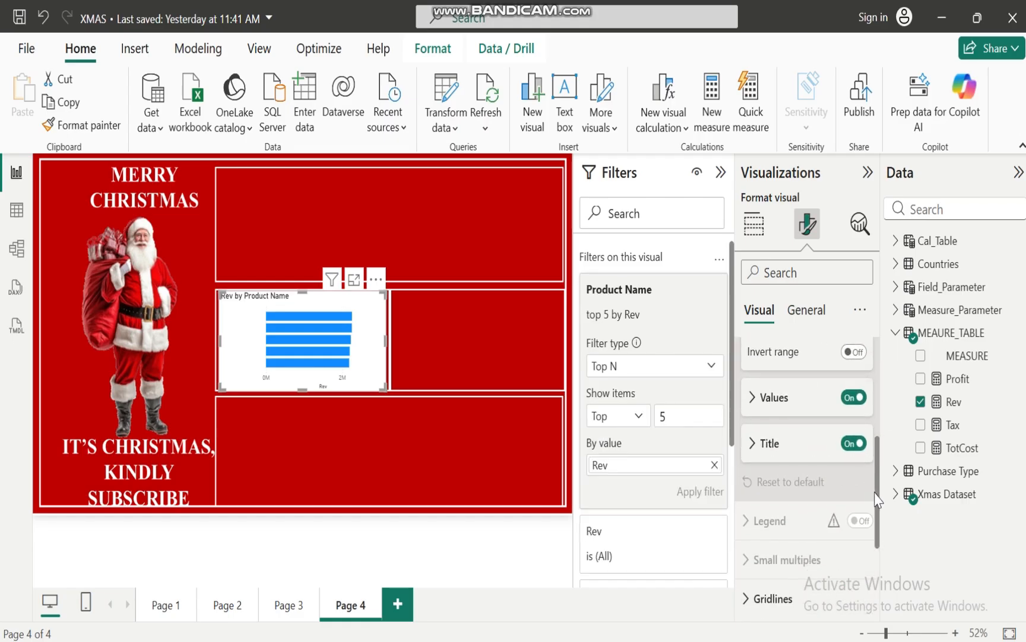
click(851, 398)
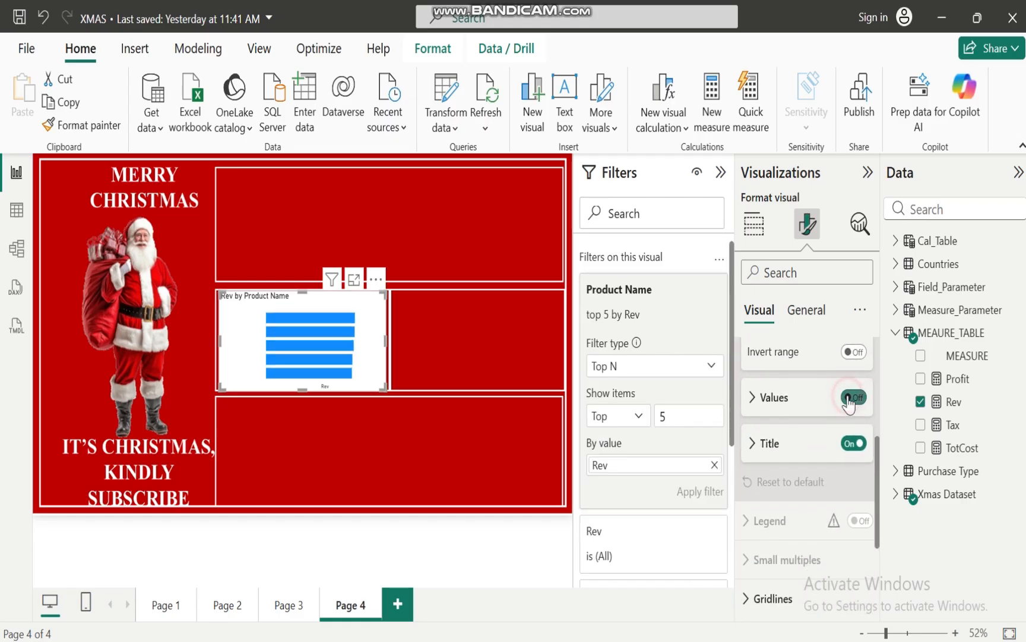
click(854, 443)
drag(878, 502, 798, 394)
click(752, 395)
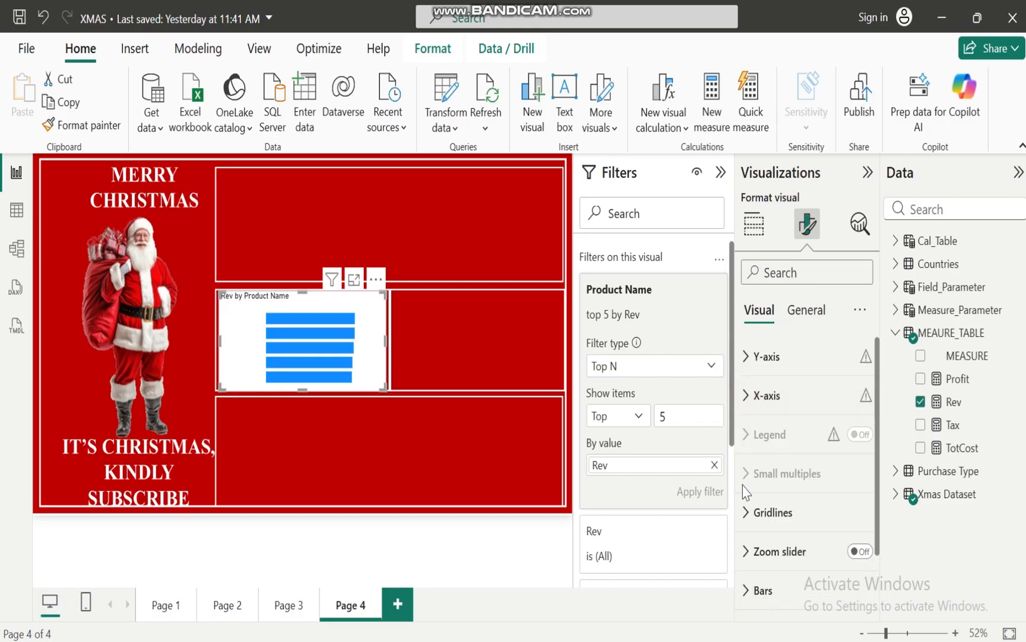
Check the bar chart's gridline settings and turn on its zoom slider
click(750, 512)
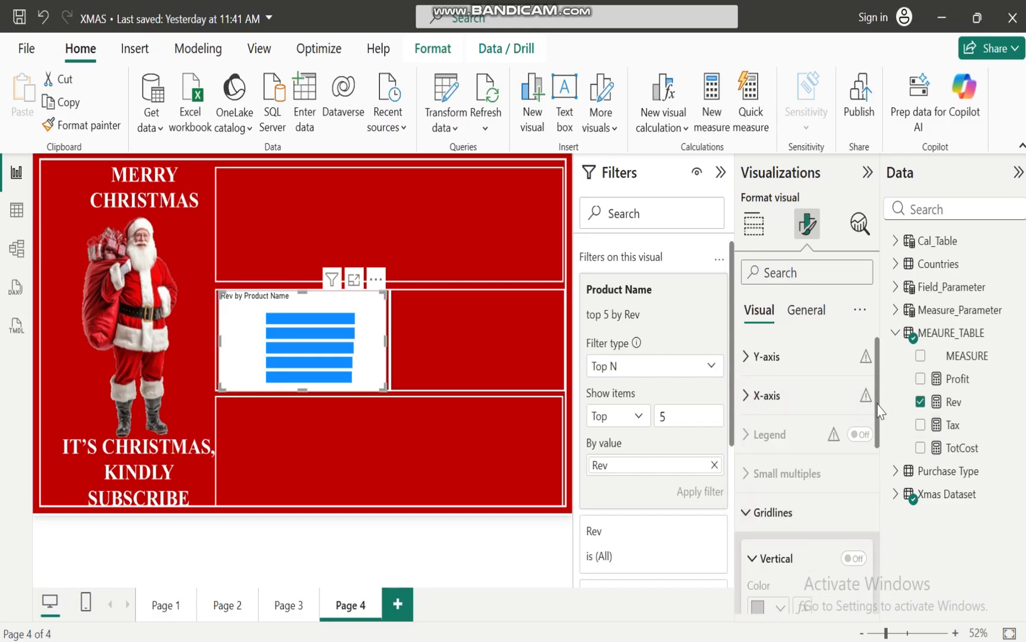
mouse_move(878, 403)
mouse_down()
mouse_move(880, 545)
mouse_move(879, 405)
mouse_up()
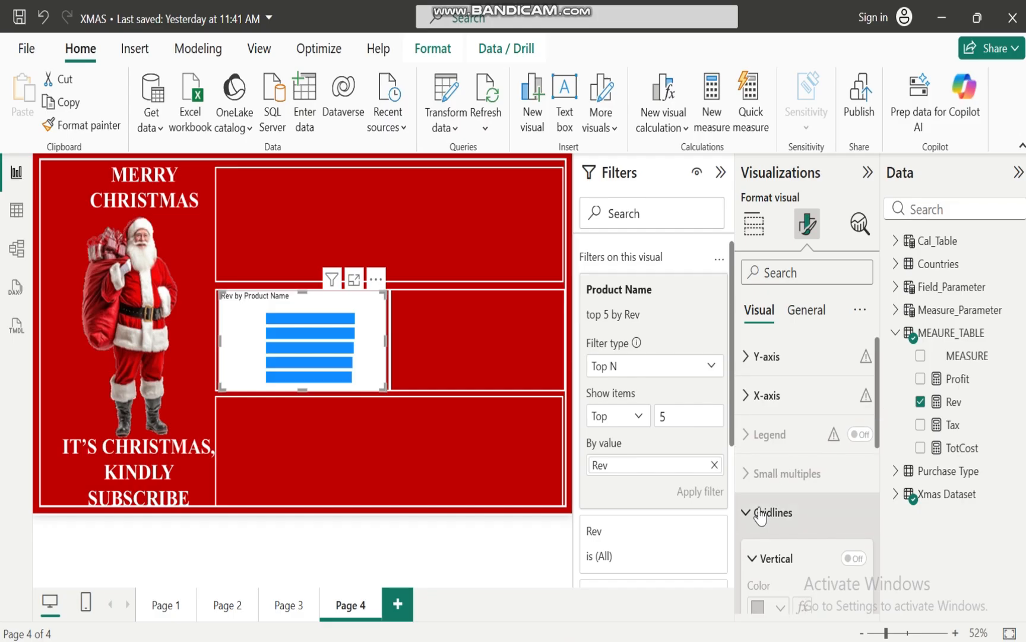
click(753, 512)
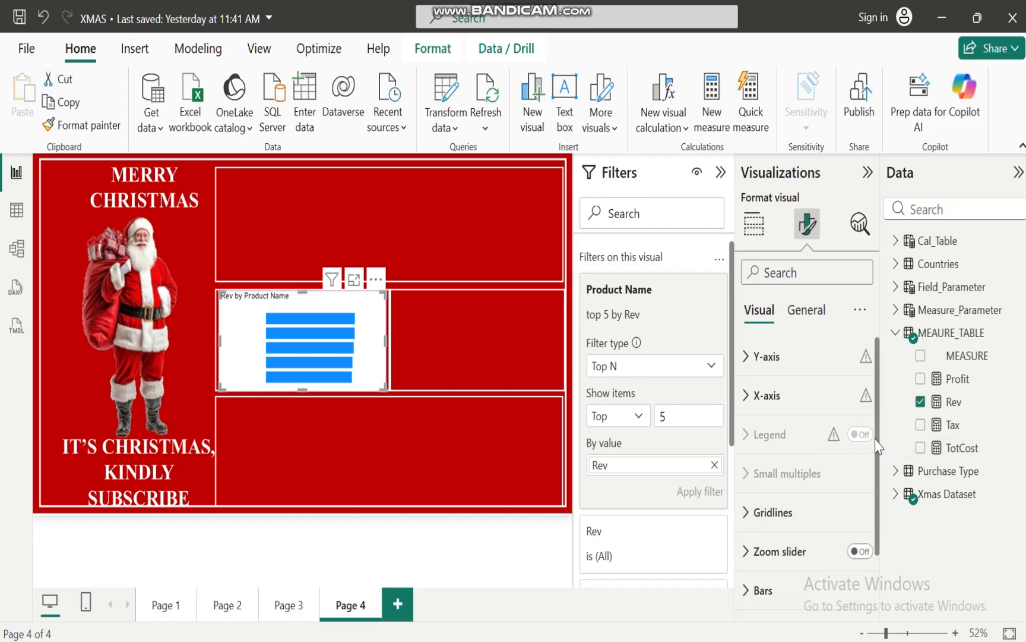
scroll(869, 458, down, 2)
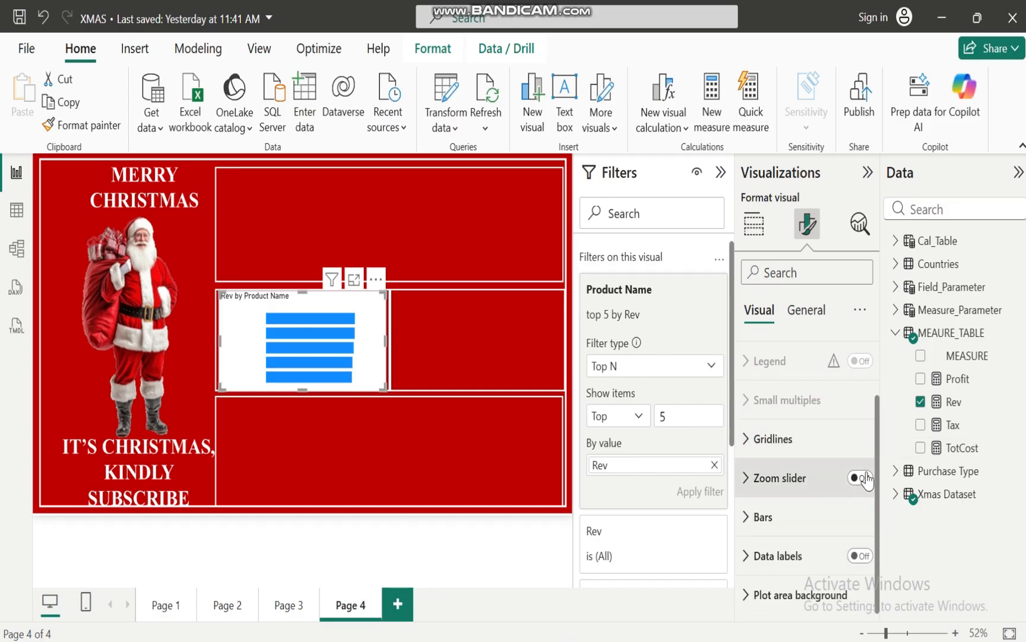
click(865, 478)
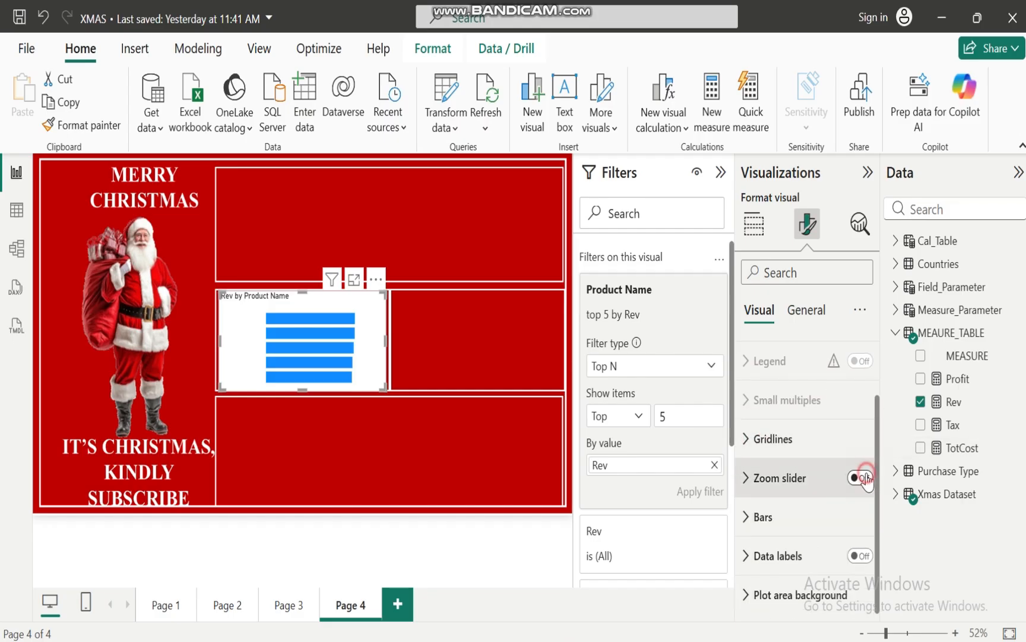
Set the color of all the chart's bars to white
click(747, 519)
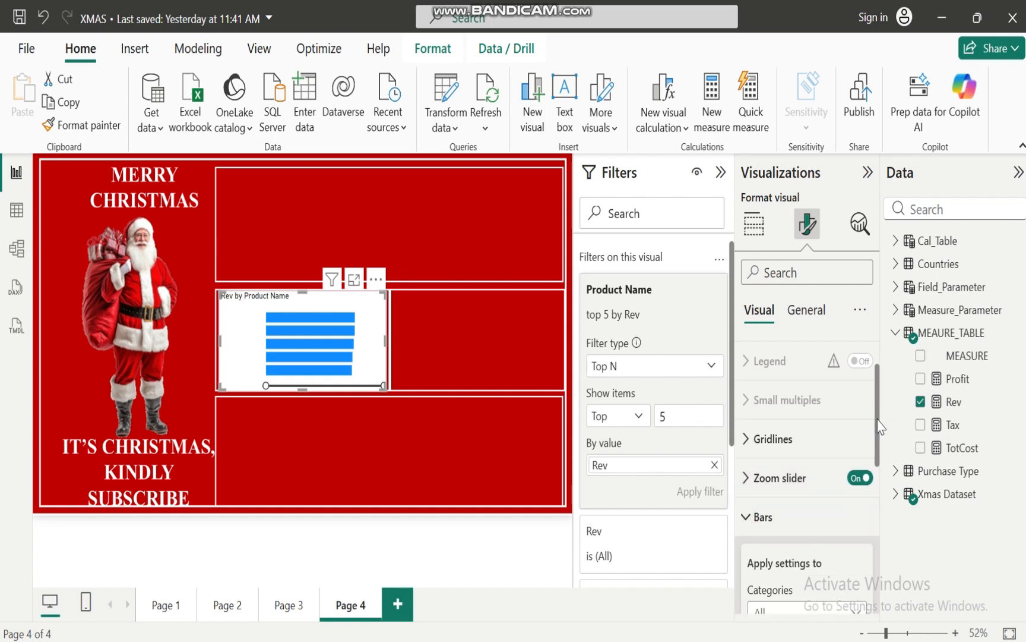
drag(877, 422, 880, 517)
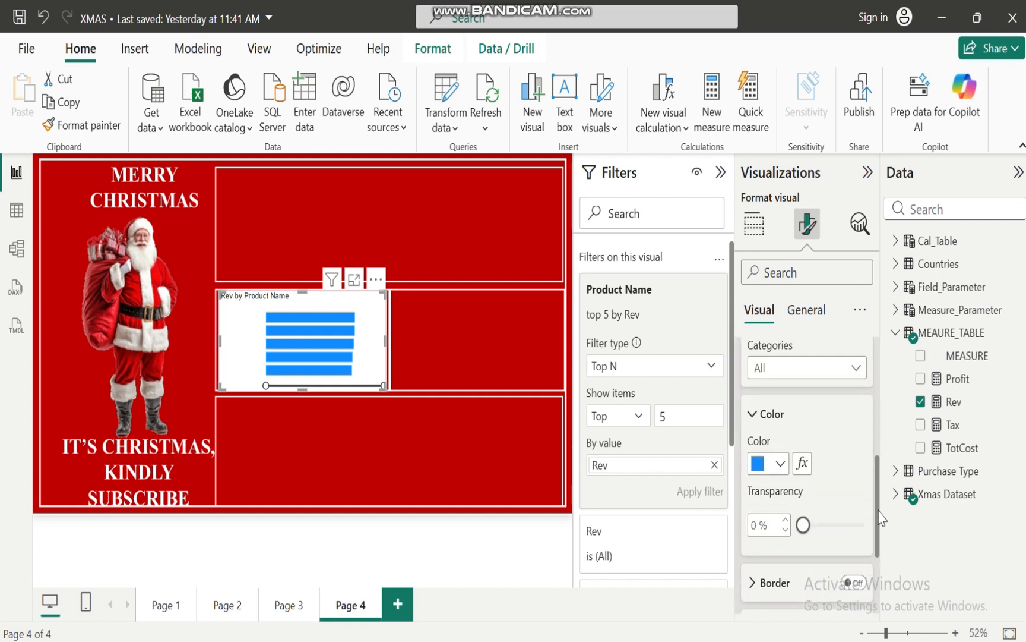
click(780, 467)
click(771, 379)
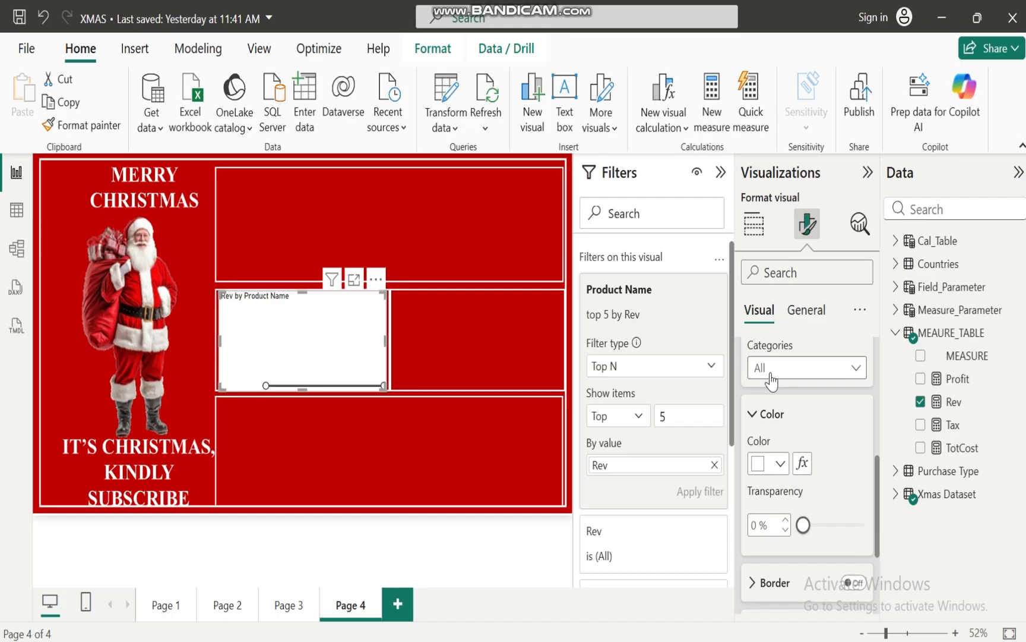
scroll(873, 511, up, 4)
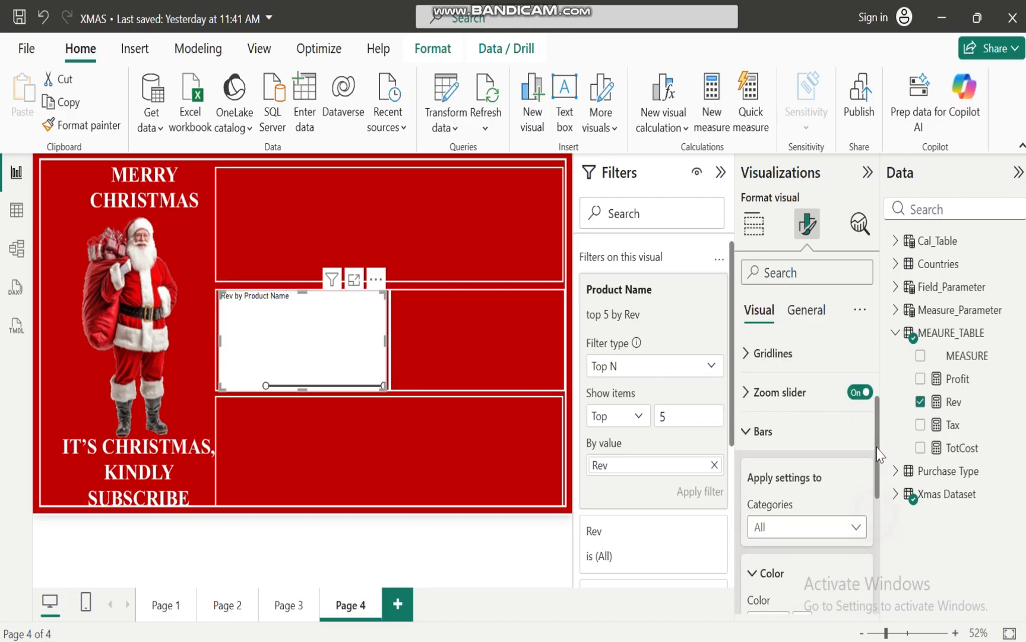
Turn on the bar chart's data labels and make their values bold and black
click(749, 474)
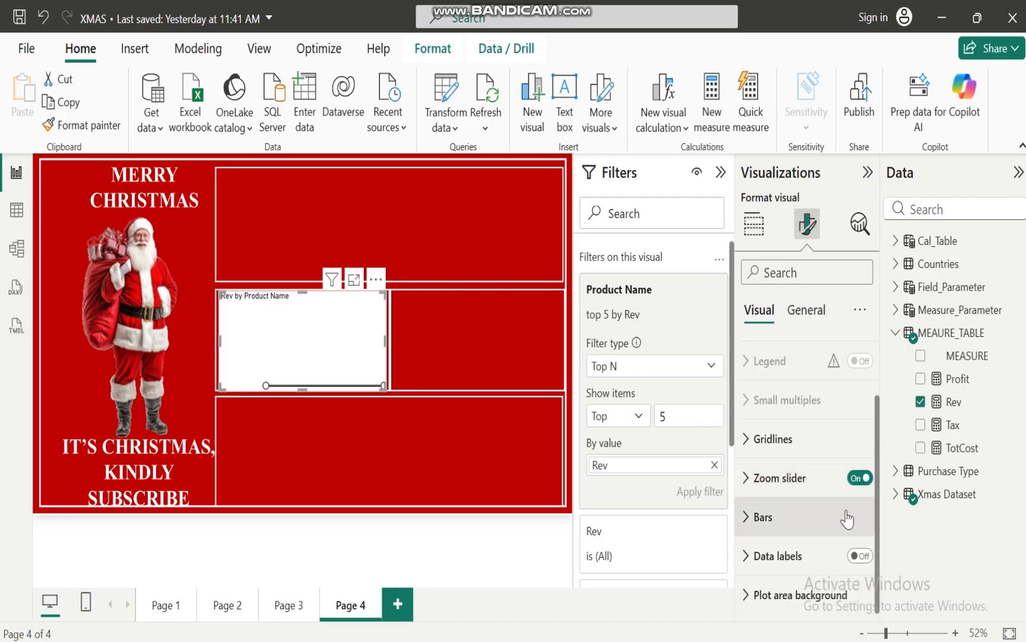
click(862, 556)
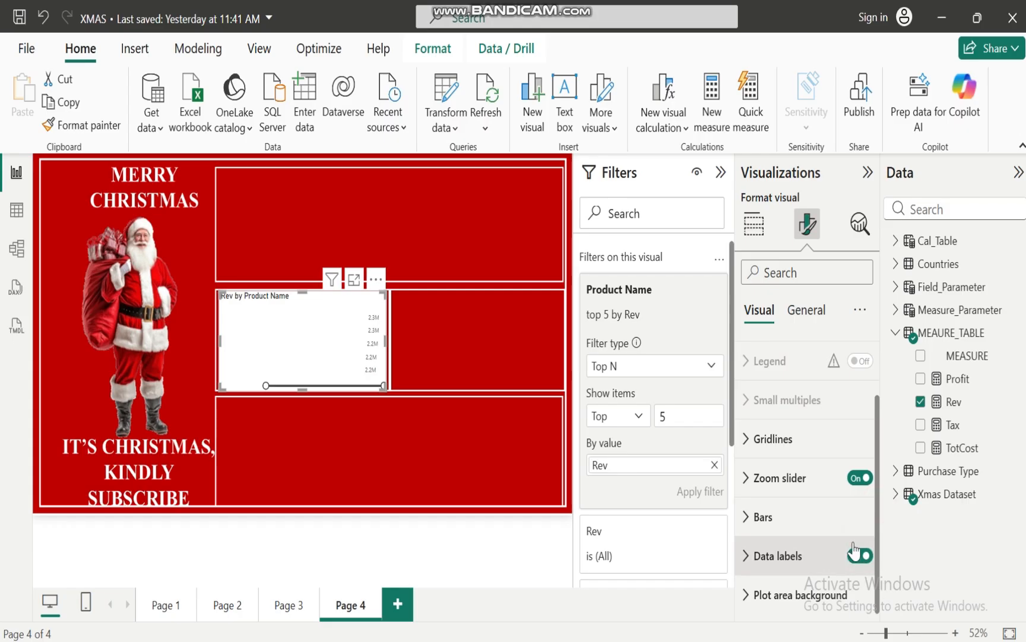
click(750, 554)
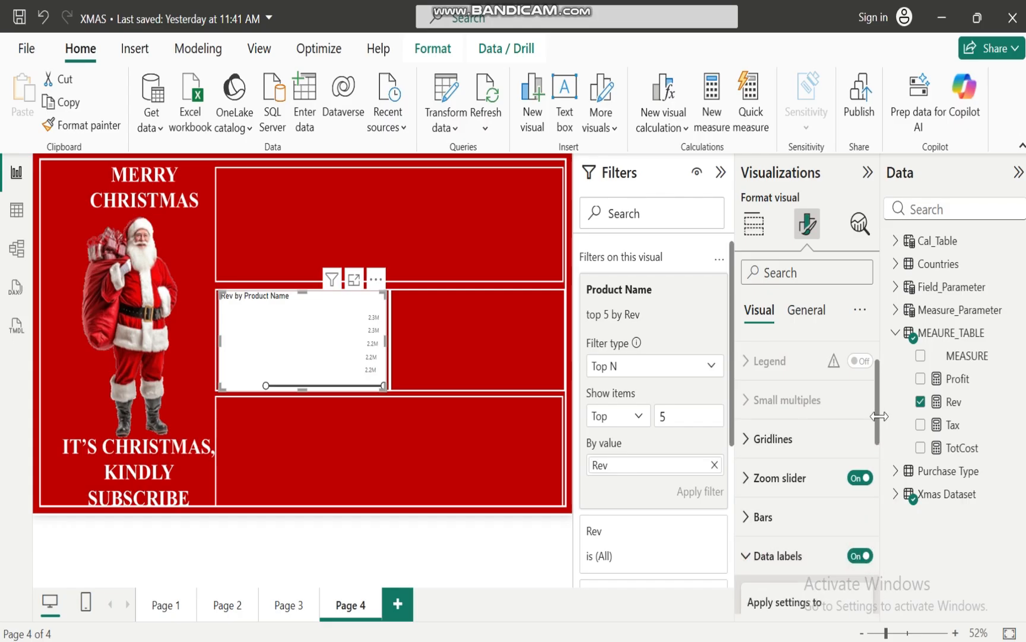
drag(880, 410, 865, 563)
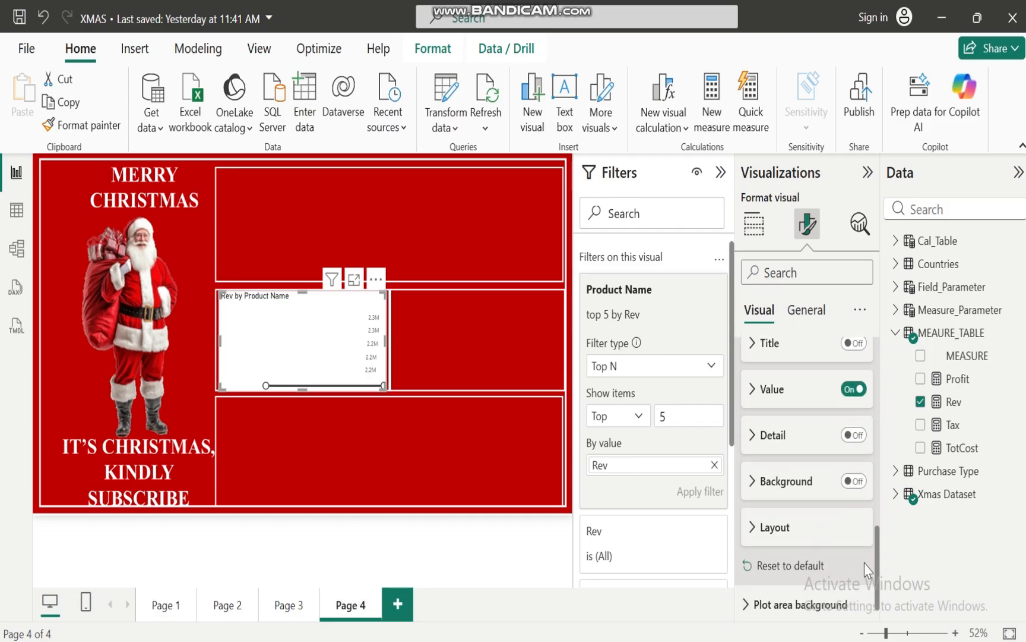
click(750, 389)
click(757, 528)
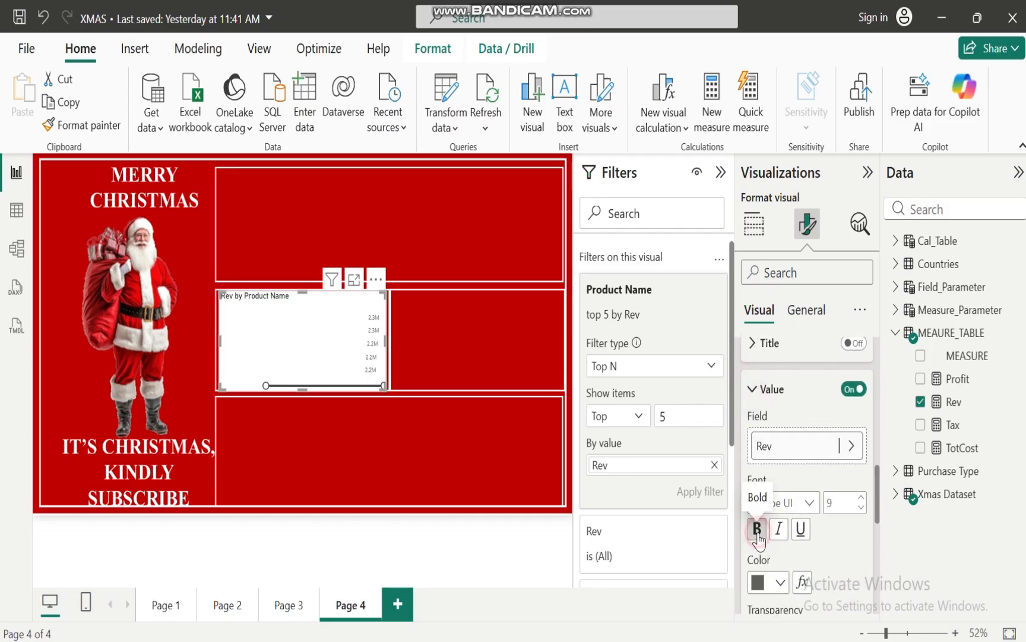
click(779, 583)
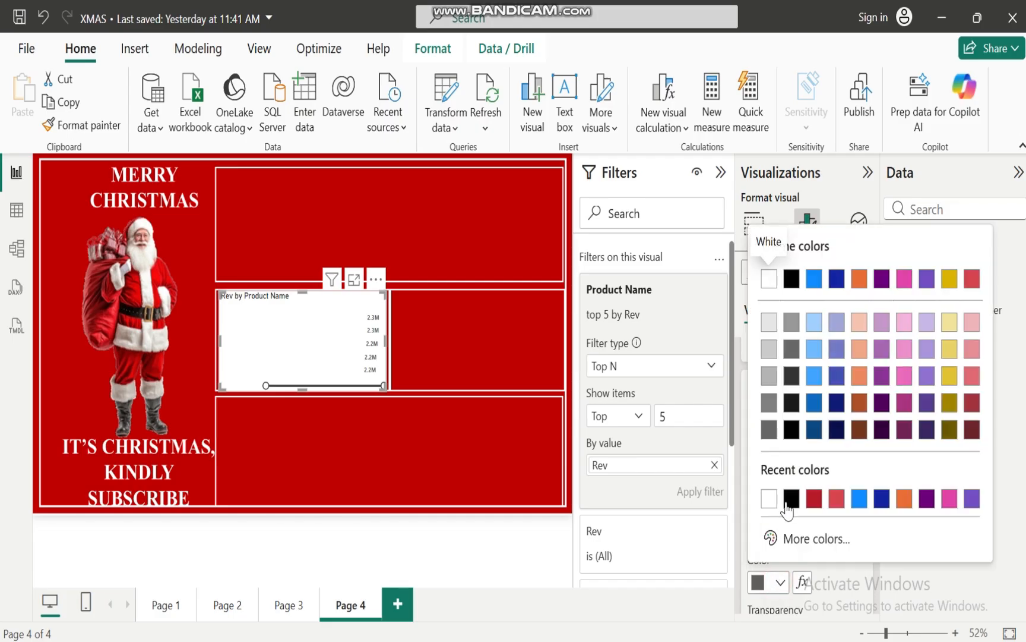
click(794, 500)
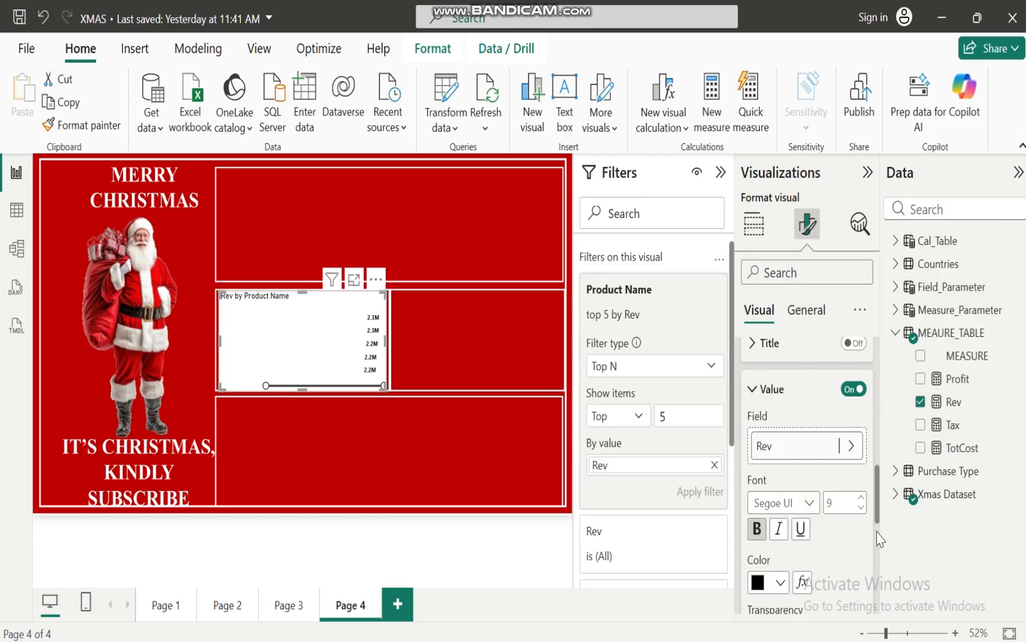
scroll(880, 514, up, 8)
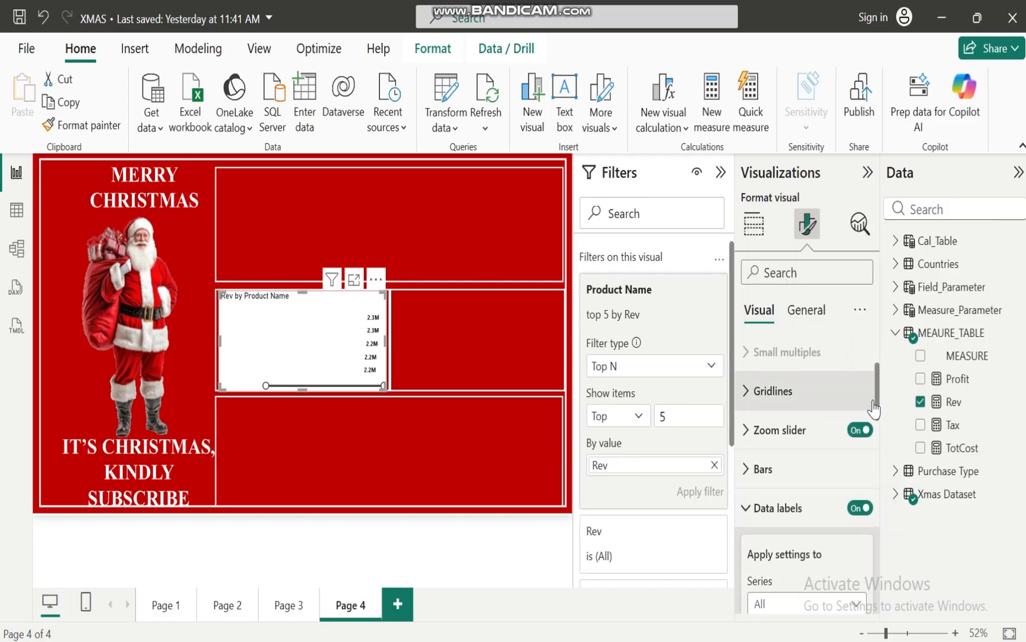
click(742, 525)
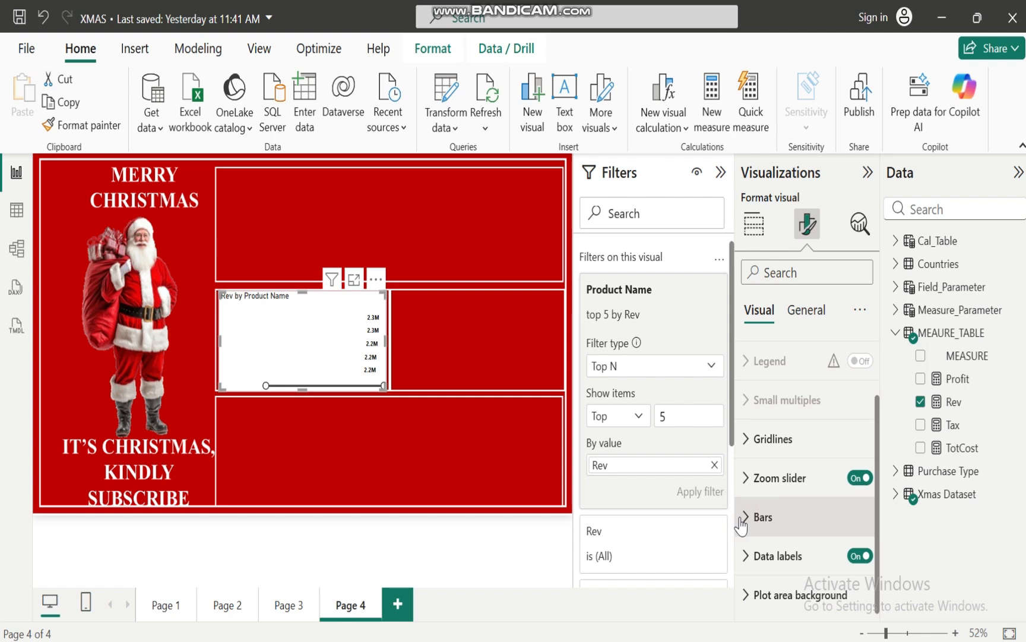
Turn off the bar chart's background so the red page shows through
click(809, 315)
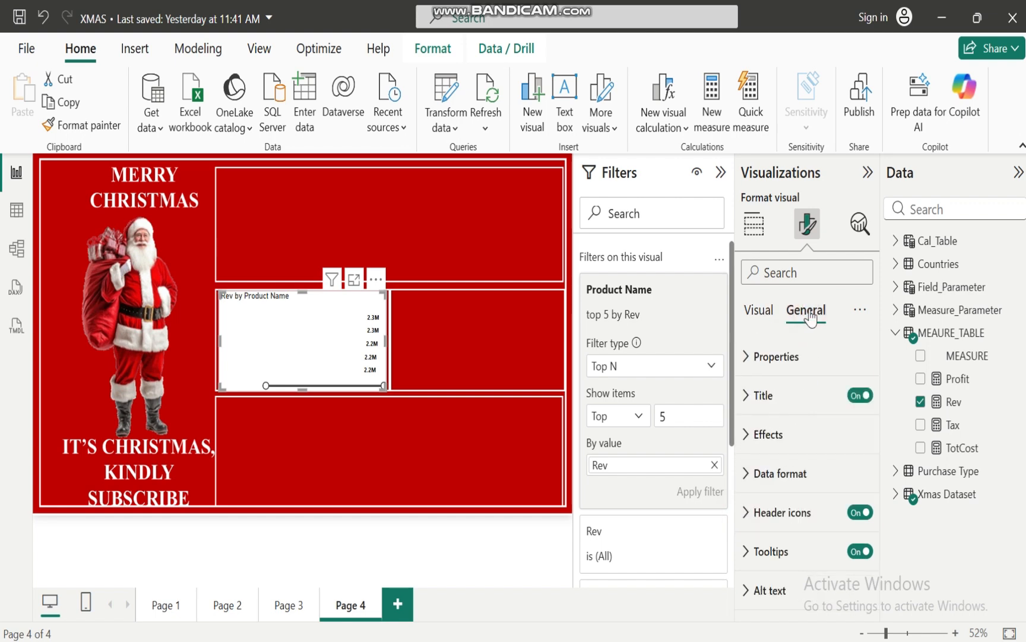
click(745, 443)
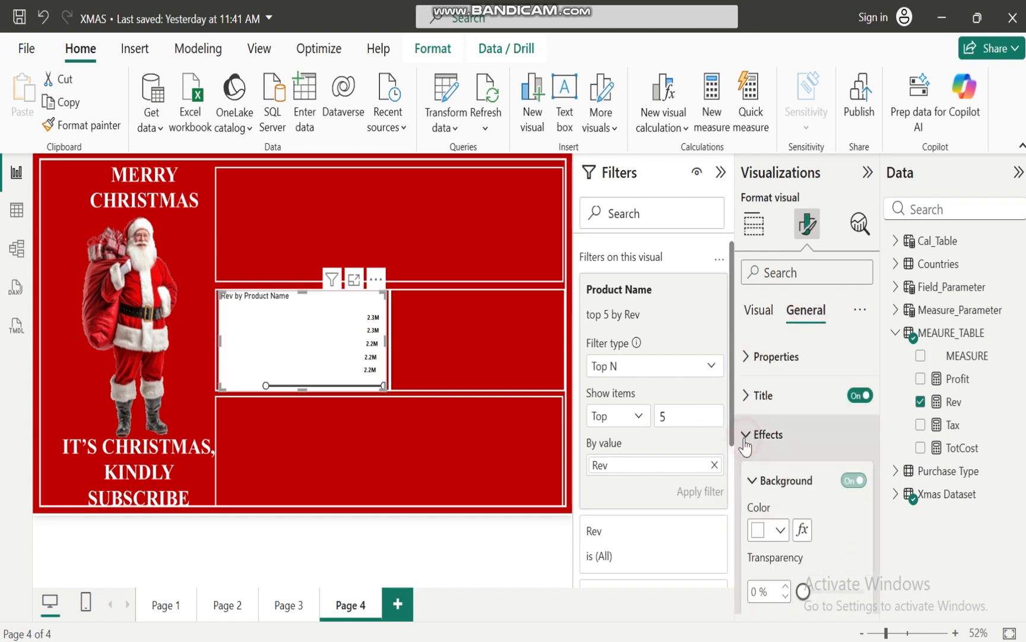
click(853, 481)
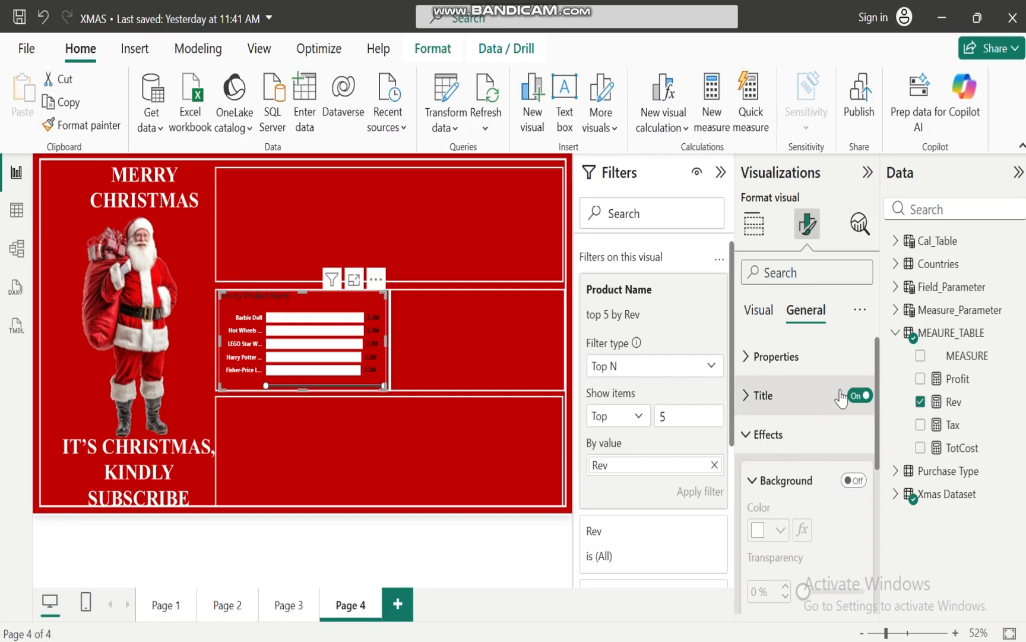
Change the bar chart's title text to "TOP5 PRODUCTS WITH THE MOST REVENUE"
click(751, 397)
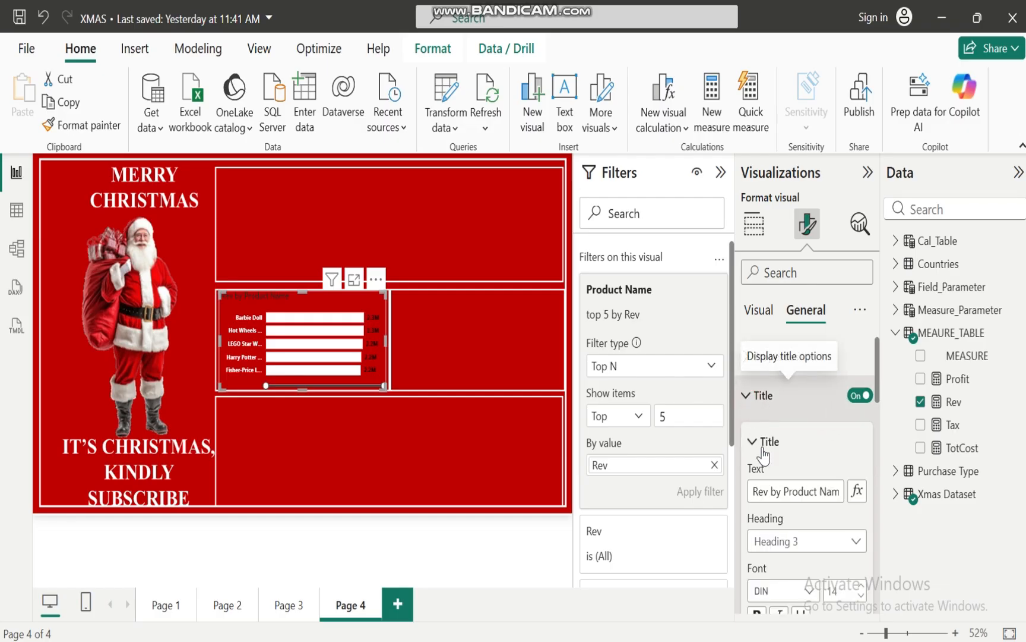
click(755, 490)
text(T)
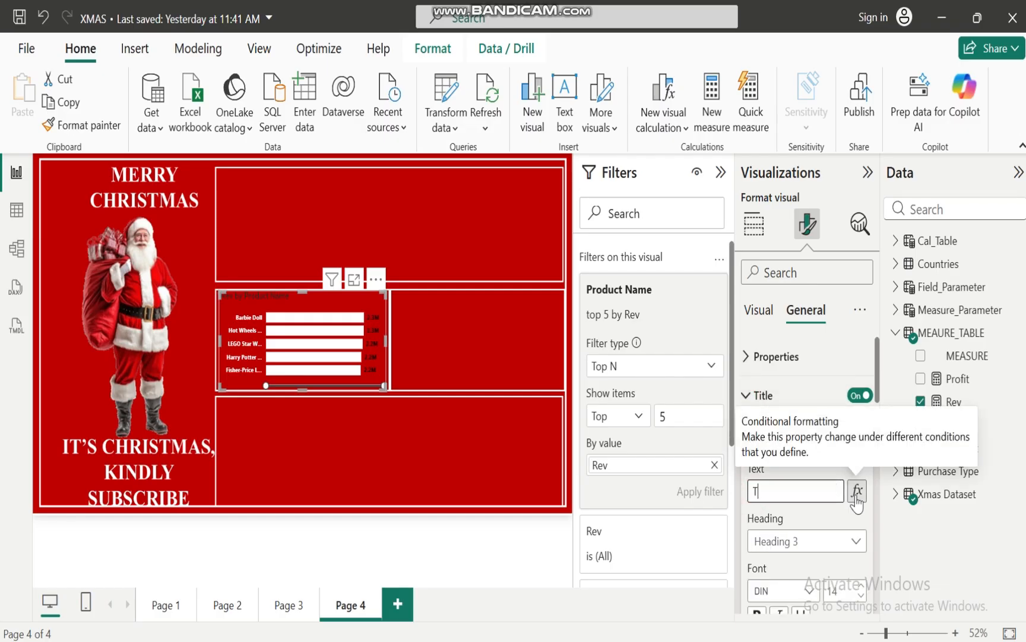
text(OP5 )
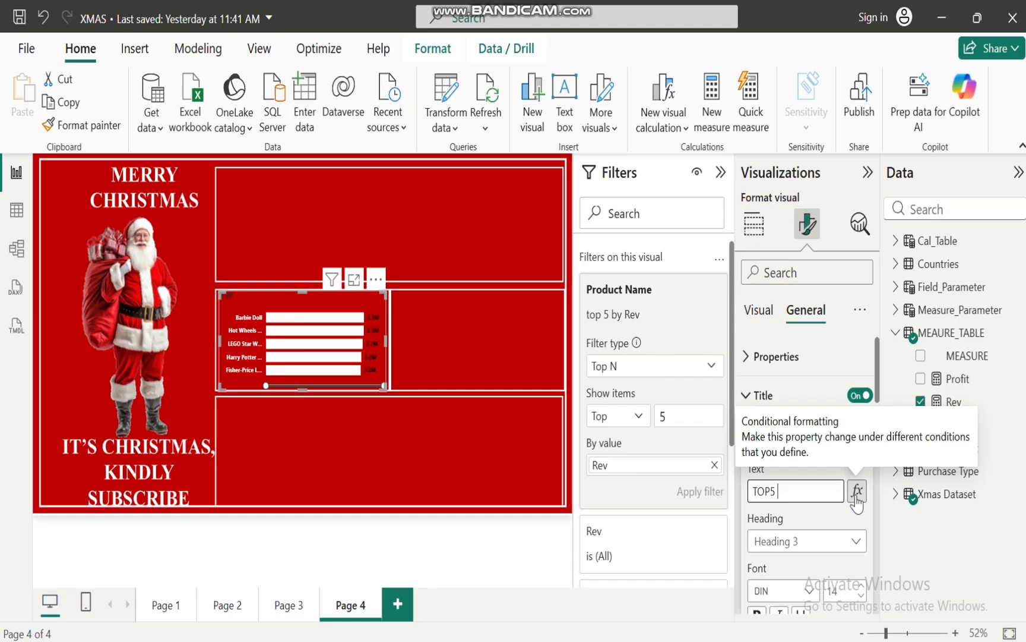
text(PRODUCTS WI)
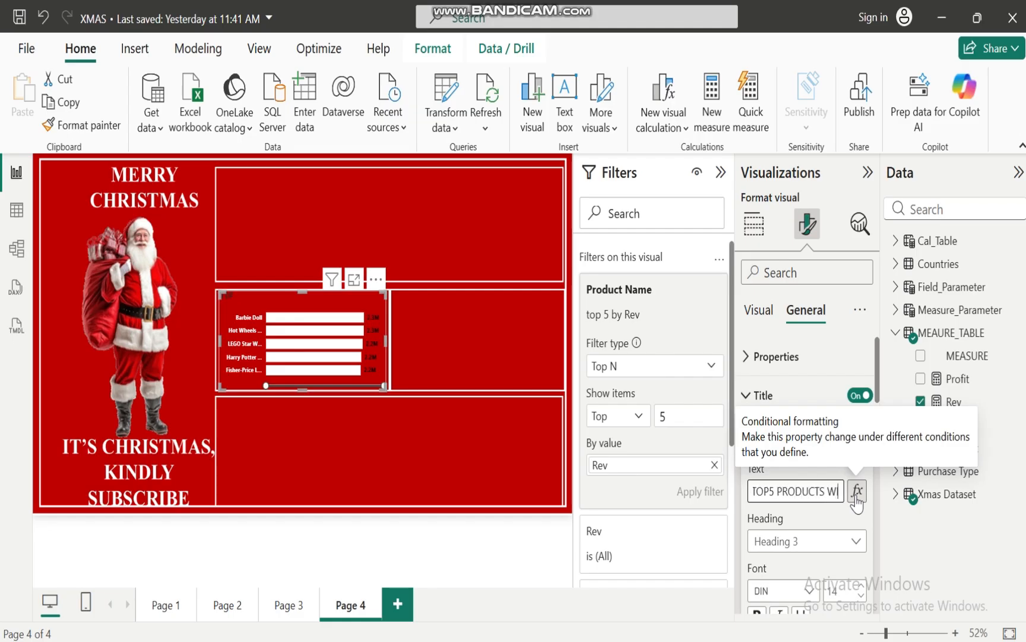
text(TH THE MOST REVENUE)
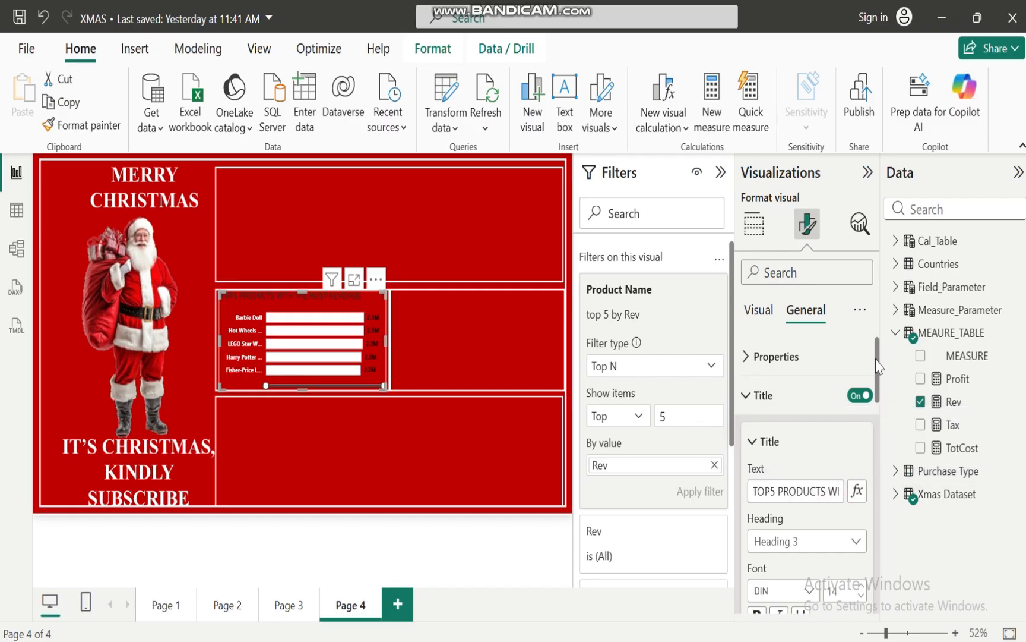
Format the bar chart's title as size 12, centered, bold and white
drag(876, 360, 877, 415)
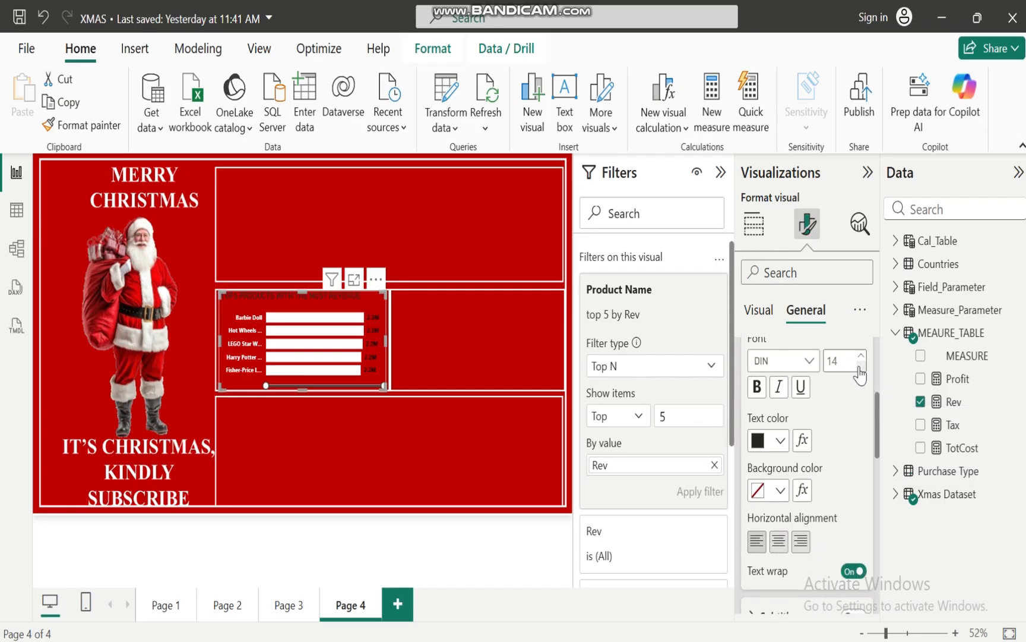
click(860, 370)
click(861, 365)
click(779, 541)
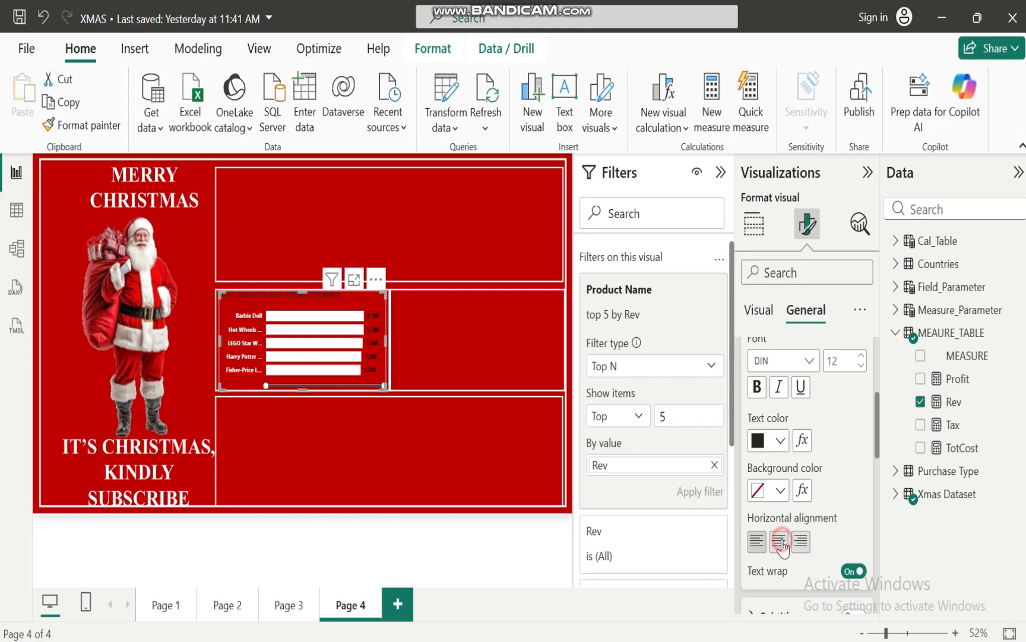
click(756, 387)
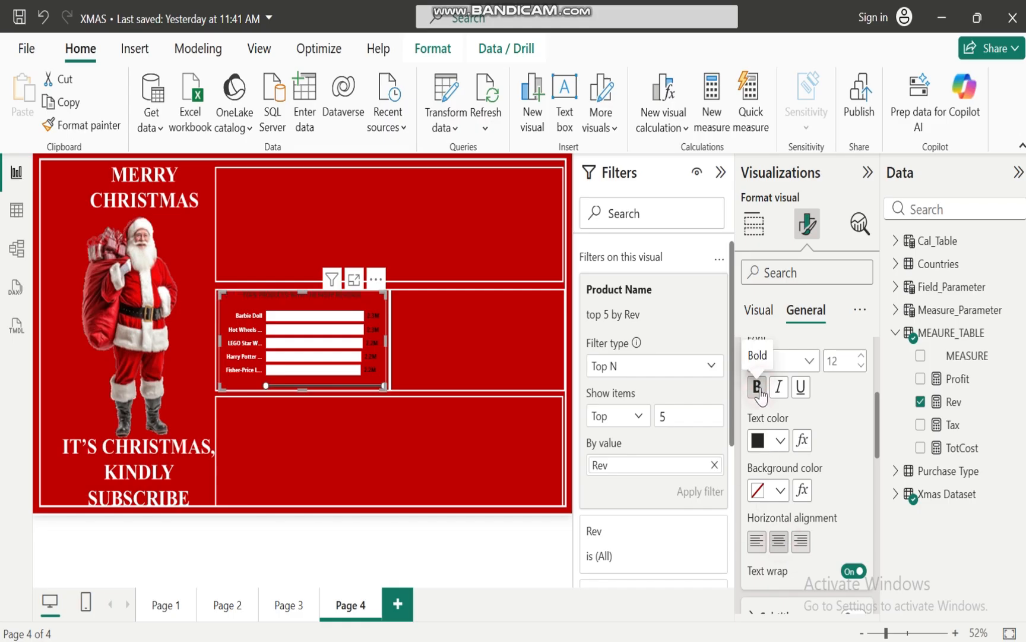
click(780, 441)
click(795, 357)
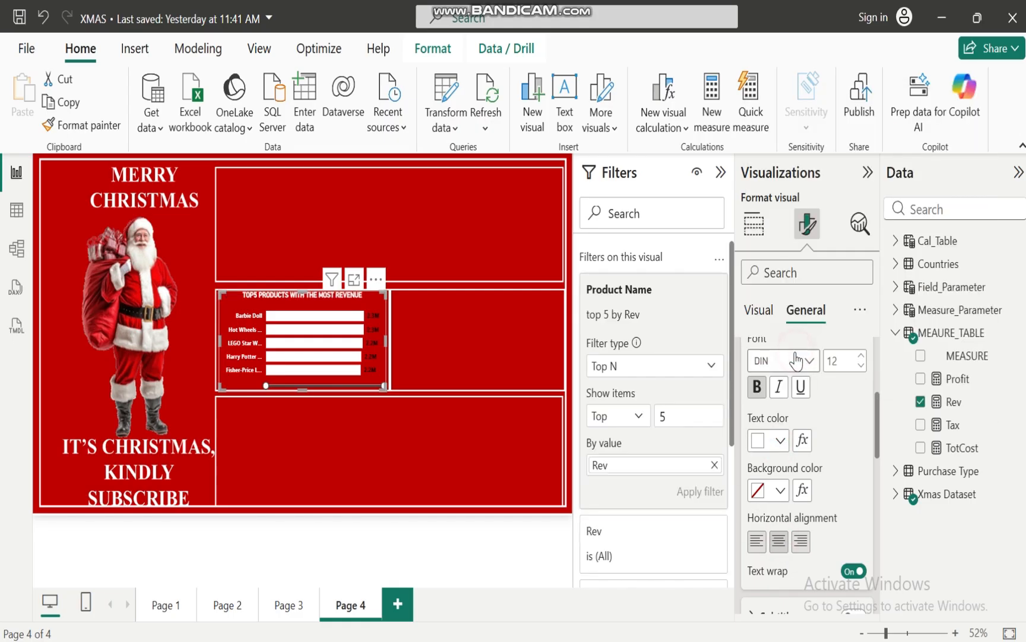
click(430, 348)
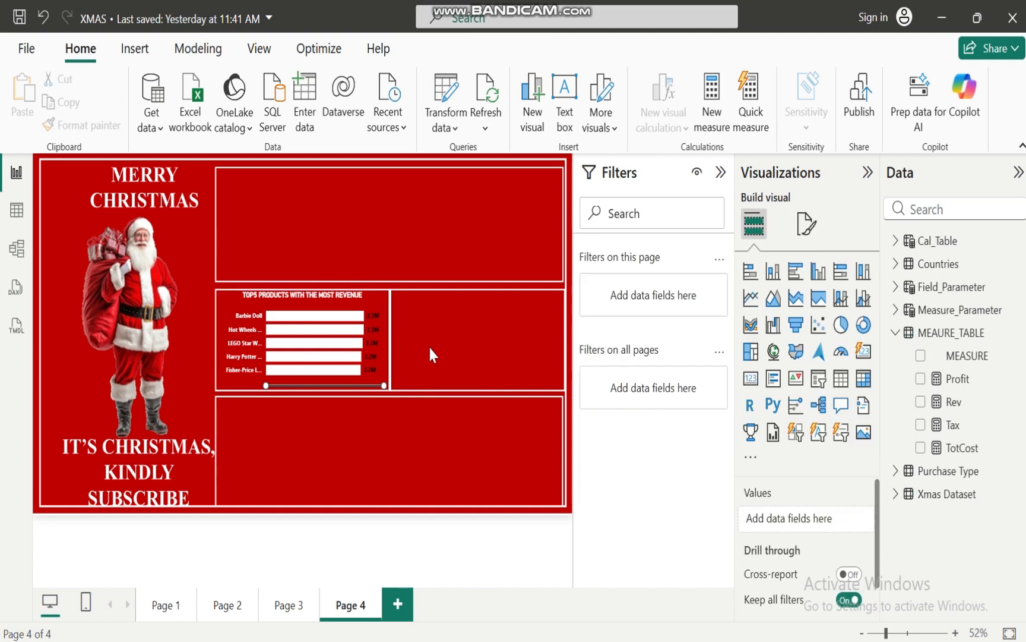
Switch to the XMAS BUSINESS CASE ANALYSIS presentation in PowerPoint, read the business objectives, and return to the XMAS report in Power BI
mouse_move(605, 641)
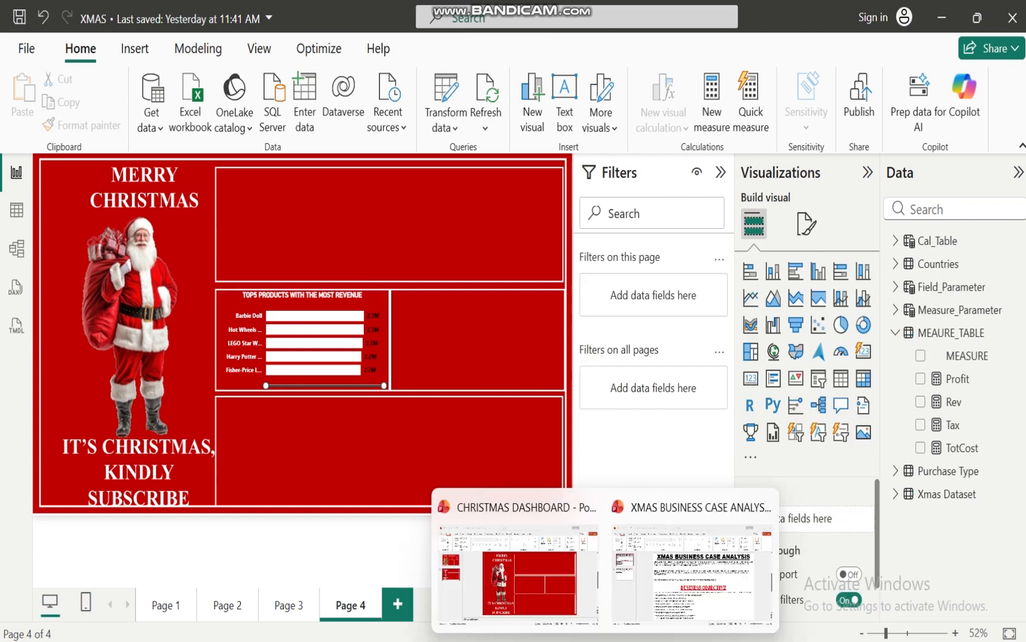
click(687, 607)
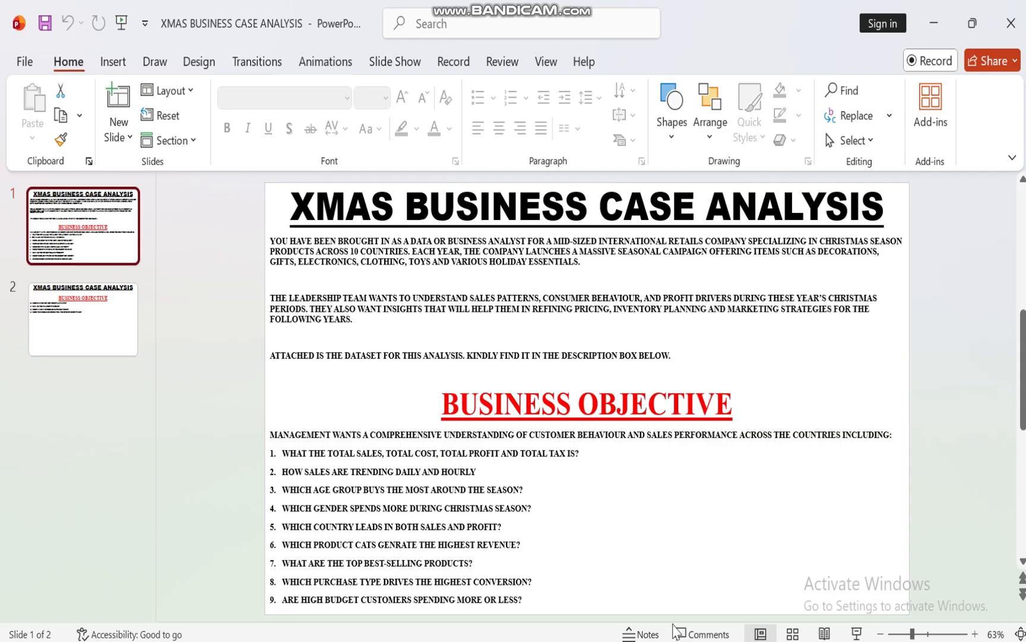
mouse_move(570, 639)
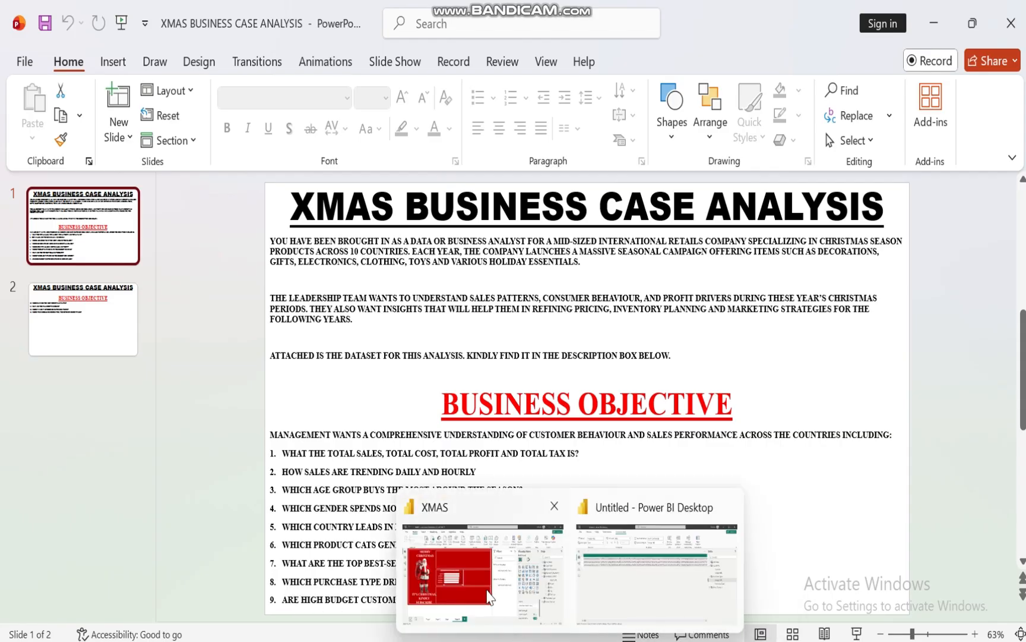
click(487, 595)
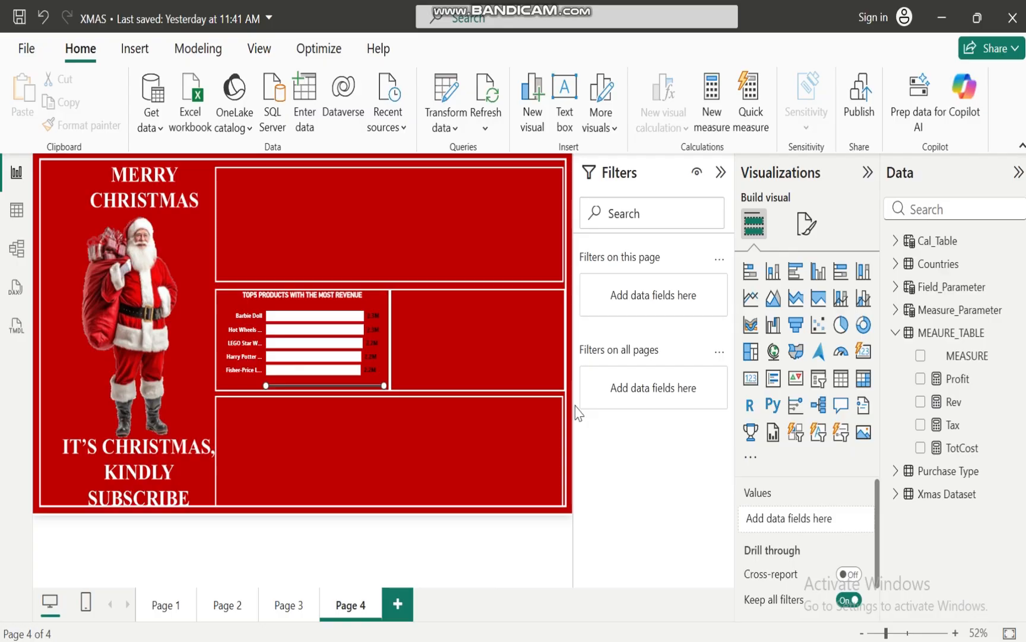
Add a table visual to Page 4 showing the Rev measure by Xmas Budget from the Xmas Dataset
click(898, 494)
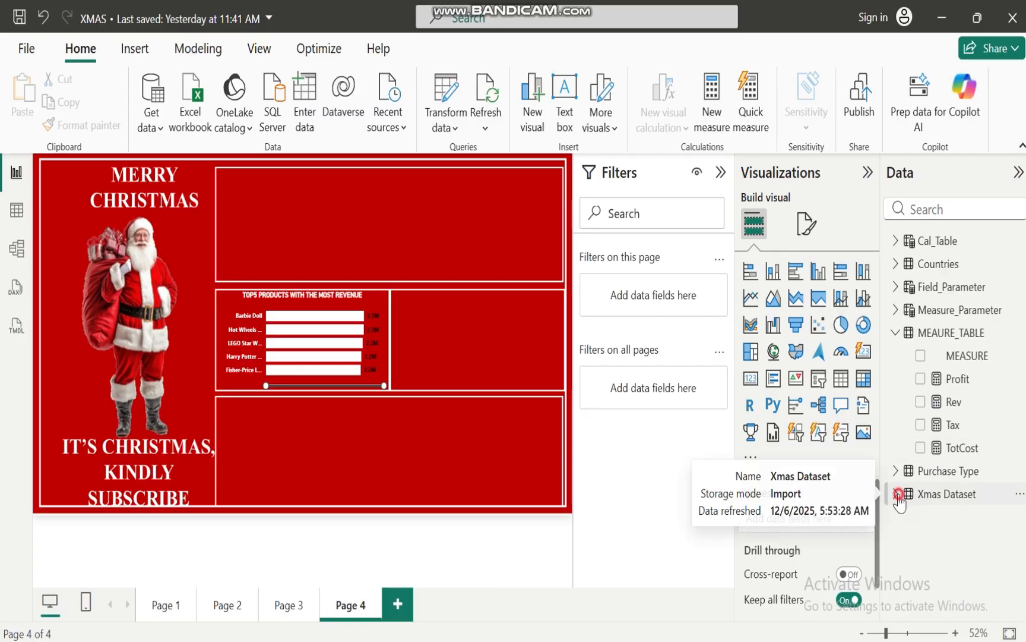
drag(1023, 389, 1023, 575)
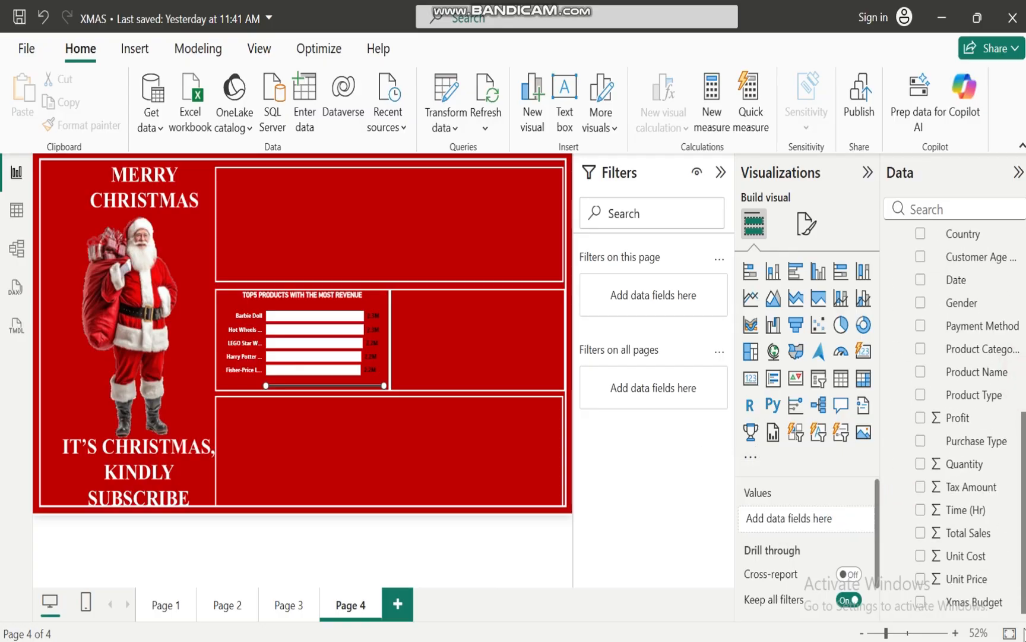
click(920, 602)
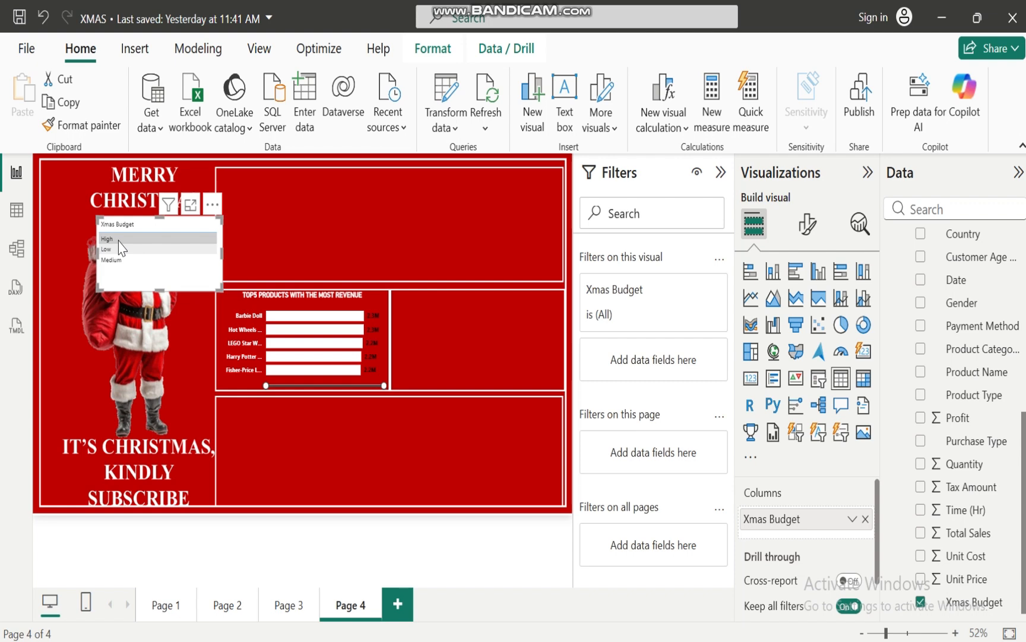
scroll(914, 416, up, 5)
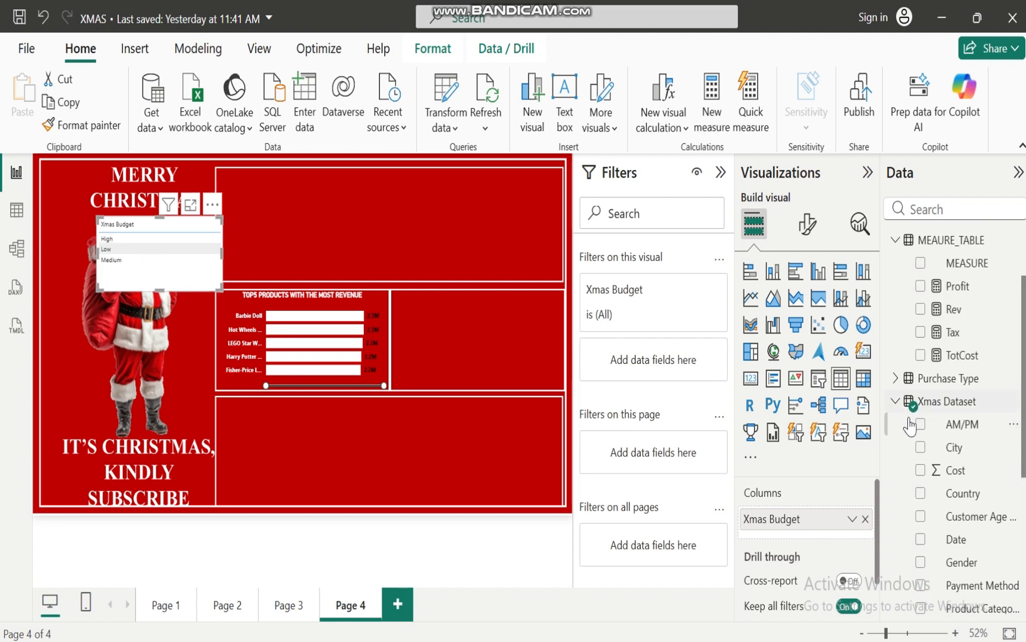
click(896, 398)
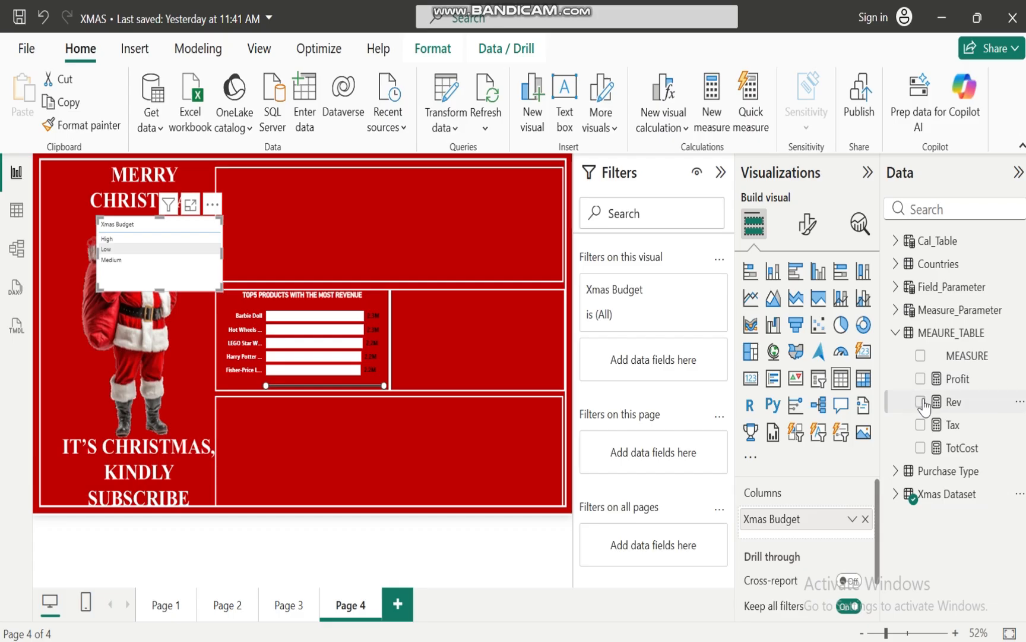
click(921, 402)
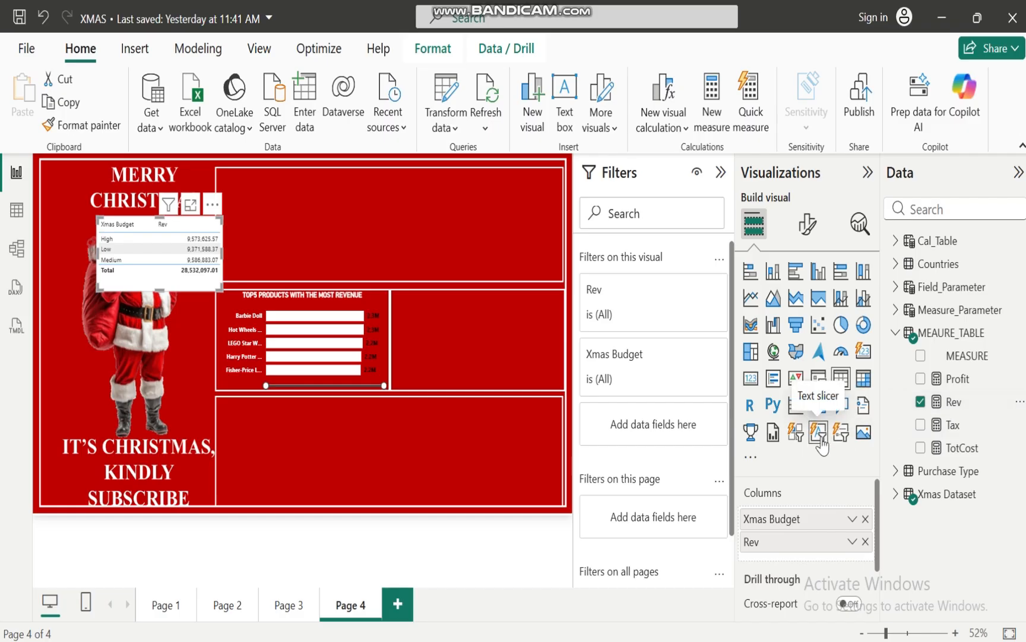
Set the data label value color of the TOP5 PRODUCTS WITH THE MOST REVENUE chart to white (#FFFFFF)
click(372, 306)
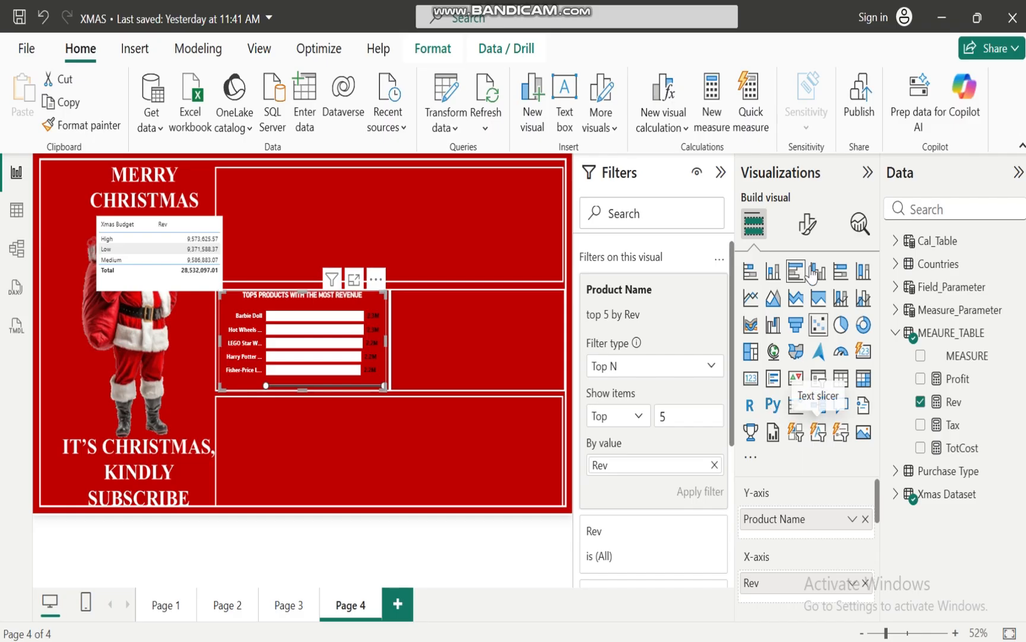
click(807, 226)
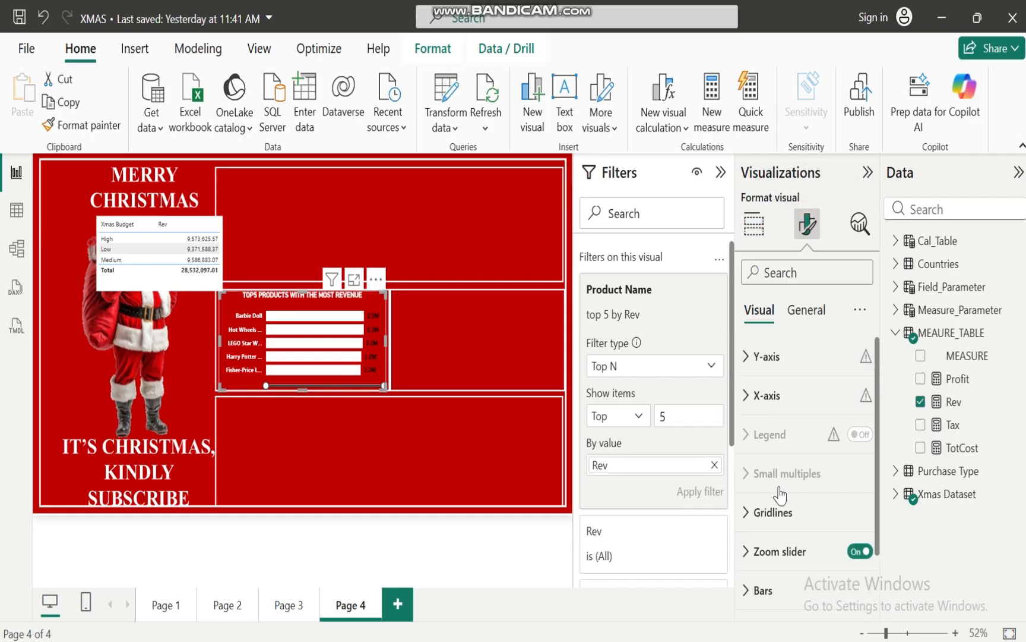
drag(879, 444, 878, 499)
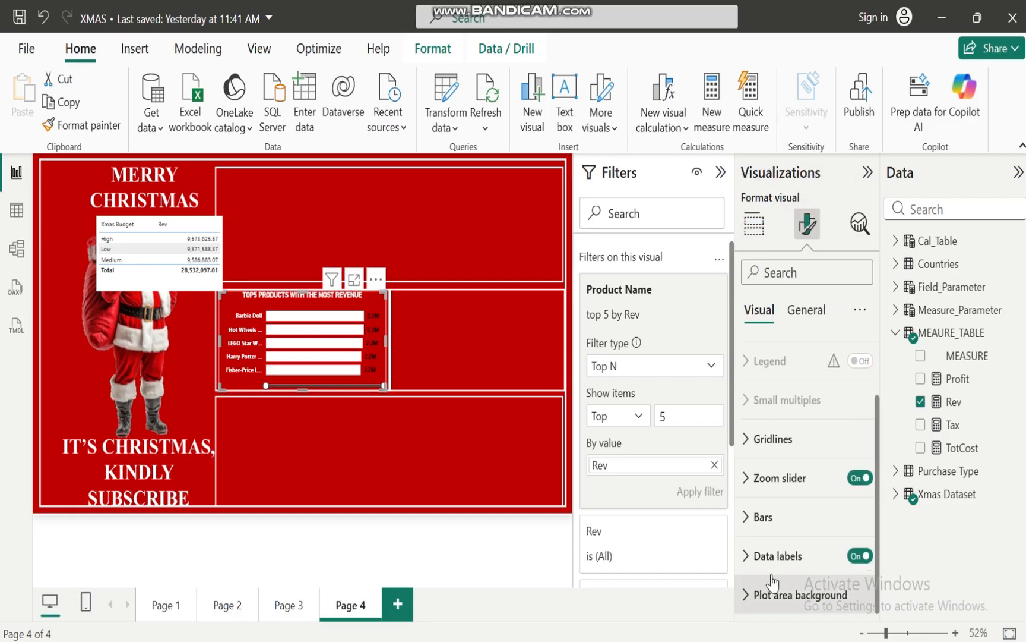
click(745, 556)
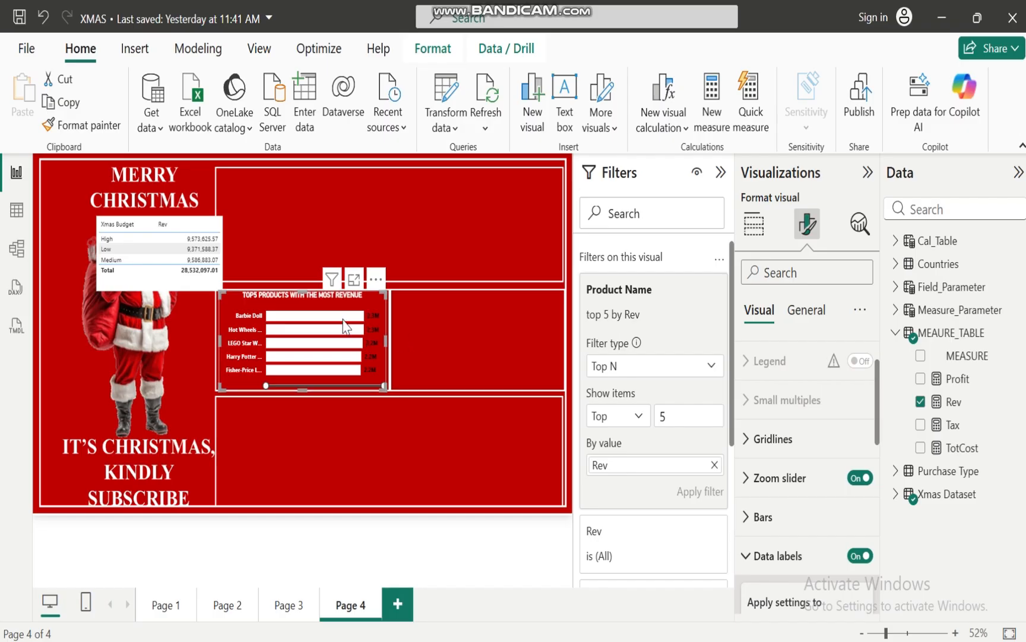
drag(875, 414, 876, 585)
click(751, 397)
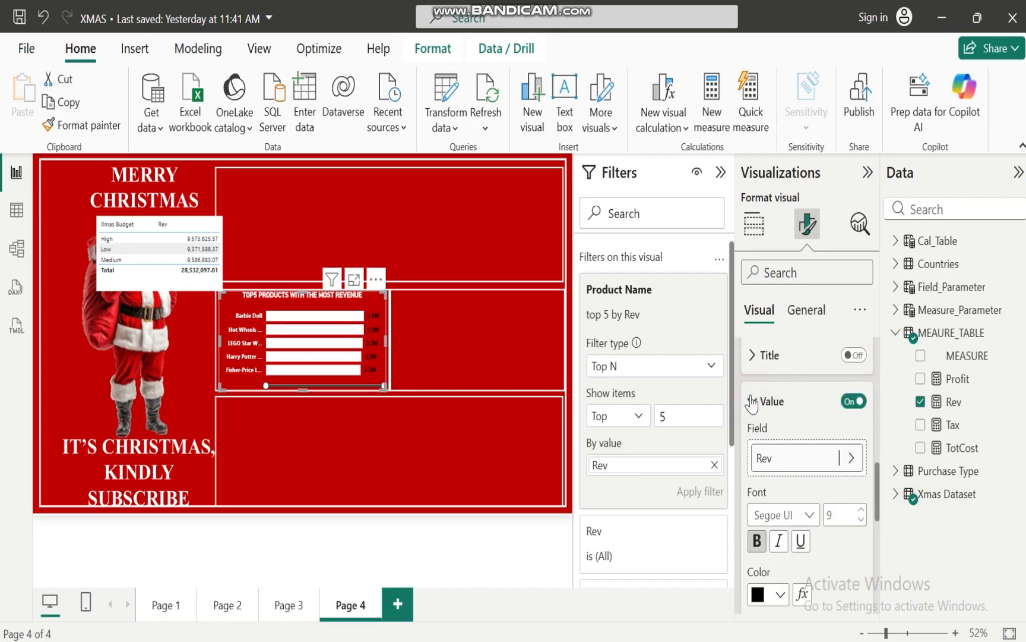
click(783, 572)
click(781, 592)
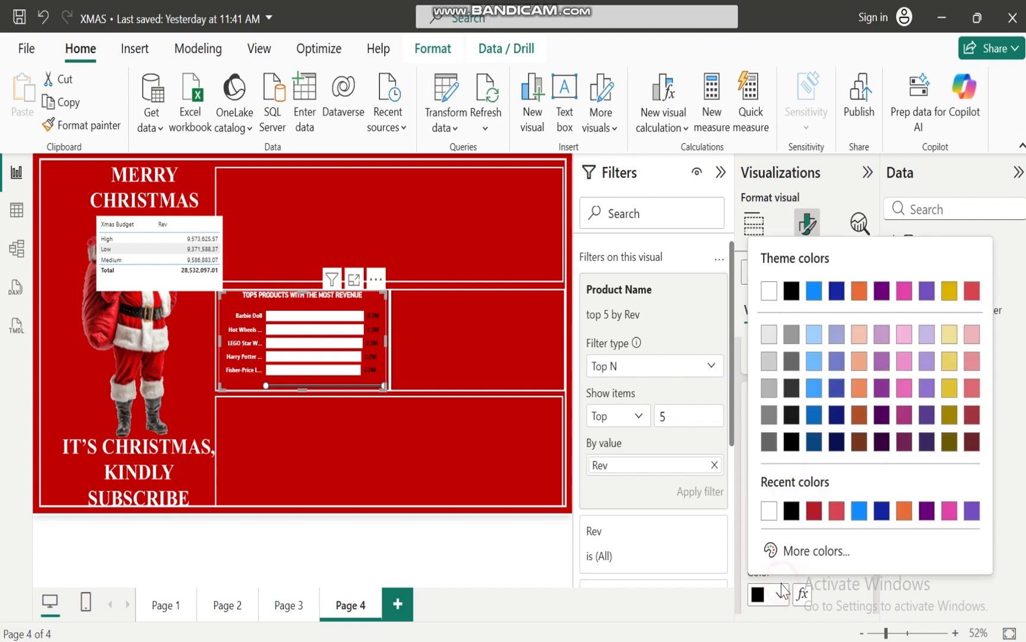
click(770, 512)
click(467, 397)
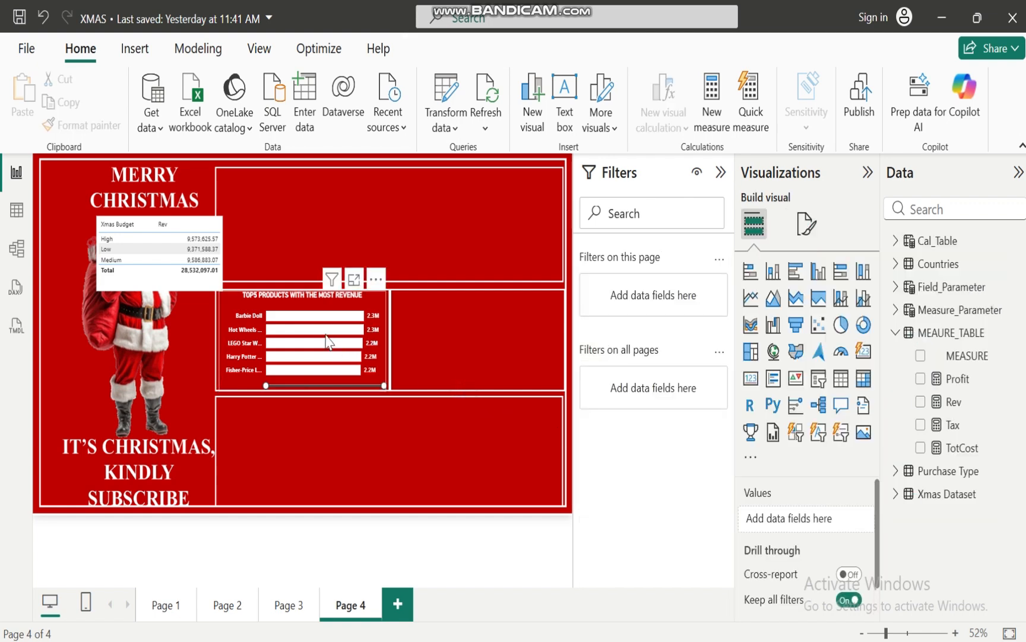
Convert the Xmas Budget table to a clustered bar chart and copy the top 5 products chart's formatting onto it with Format painter
click(179, 288)
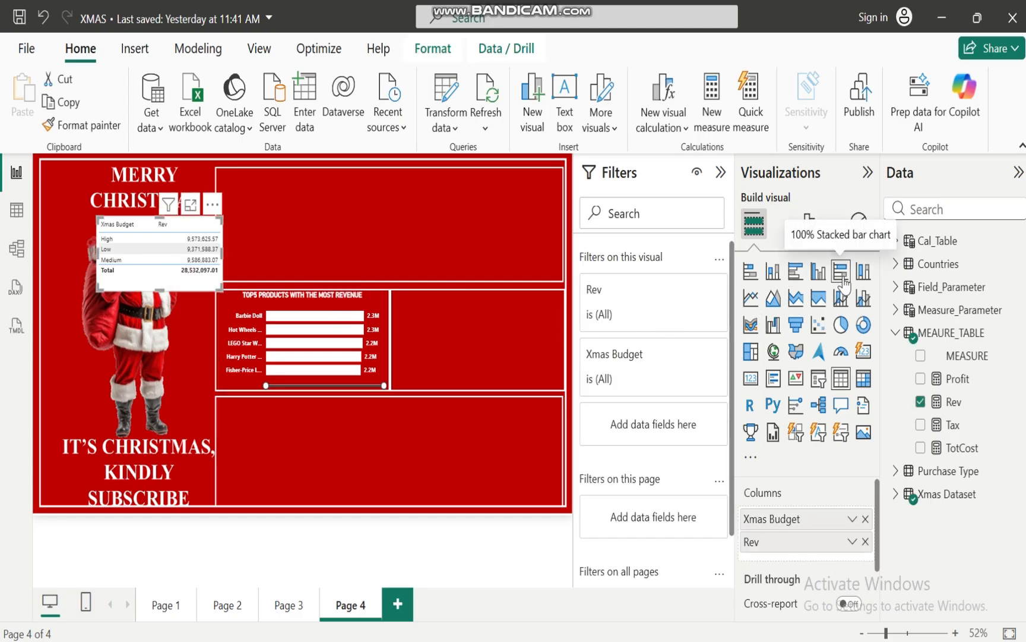
click(795, 271)
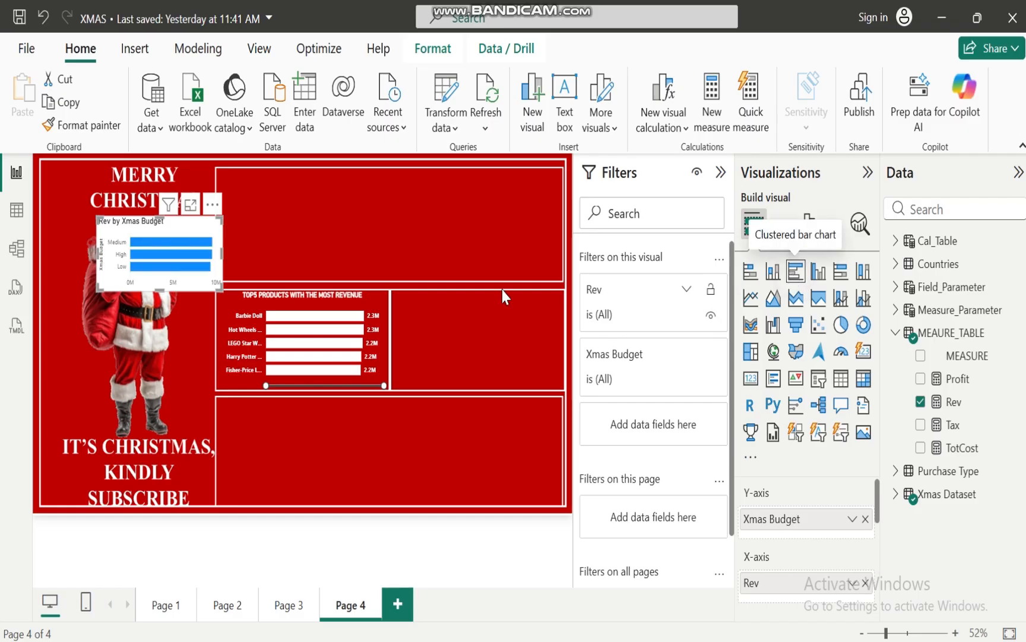
click(344, 308)
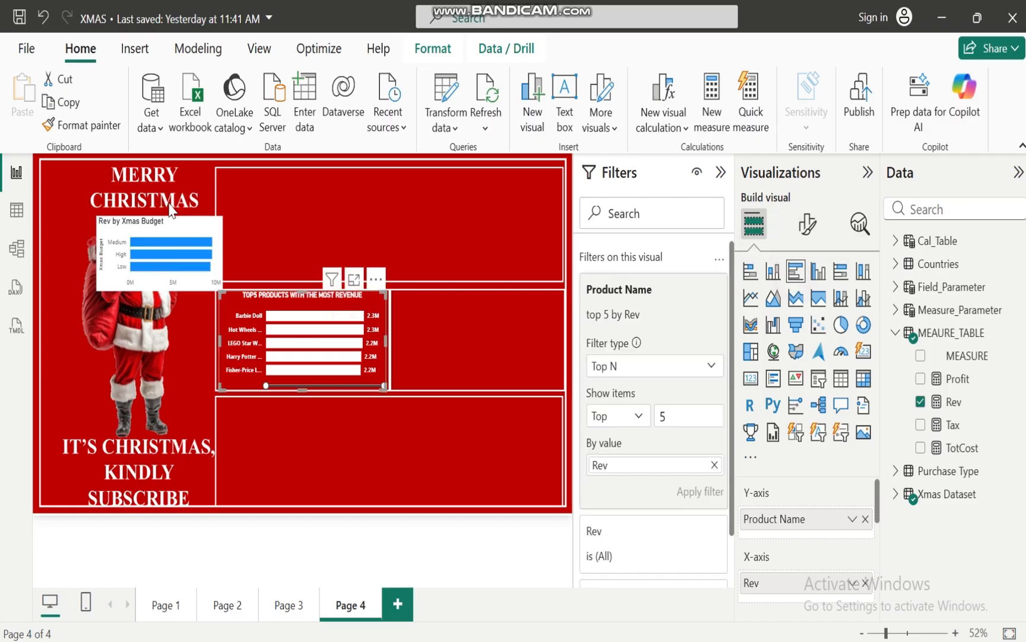
click(89, 125)
click(182, 222)
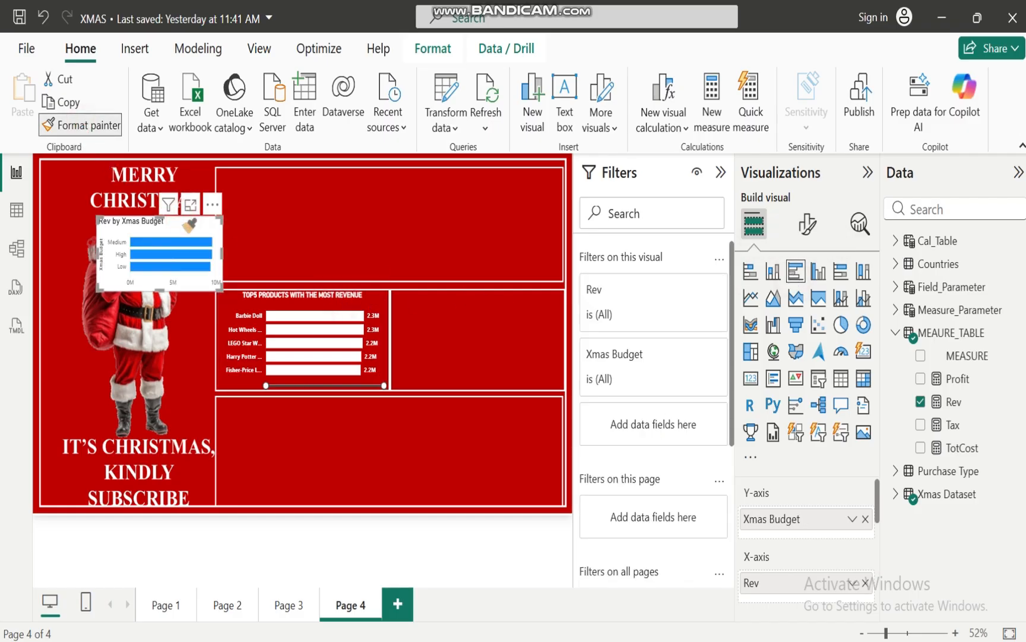
Move the Rev by Xmas Budget chart into the empty frame beside the top 5 products chart and resize it to fill the frame
drag(177, 225, 479, 294)
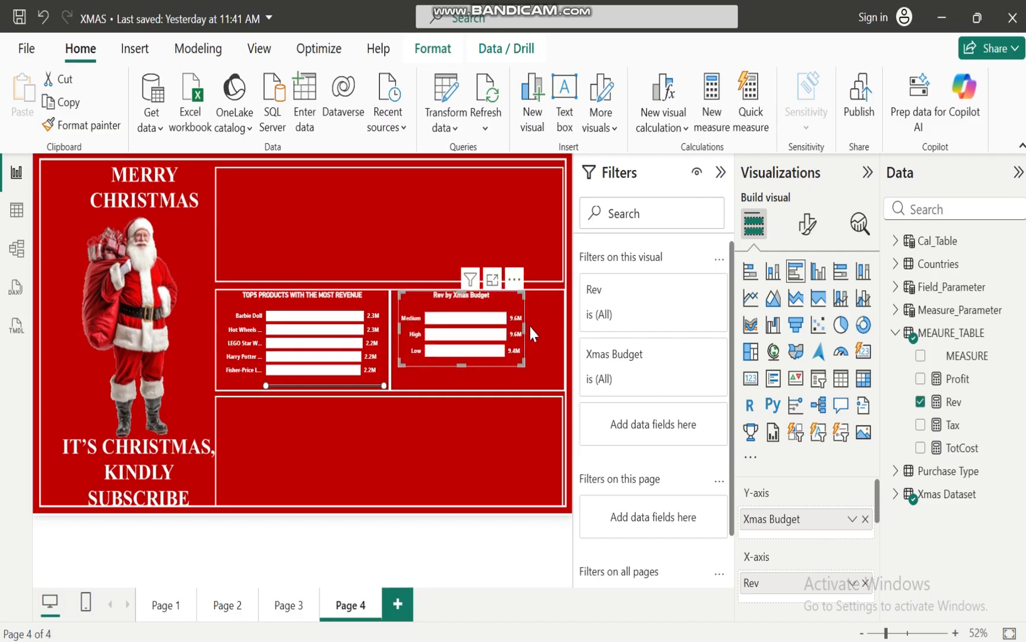
drag(522, 323, 560, 333)
drag(482, 367, 485, 388)
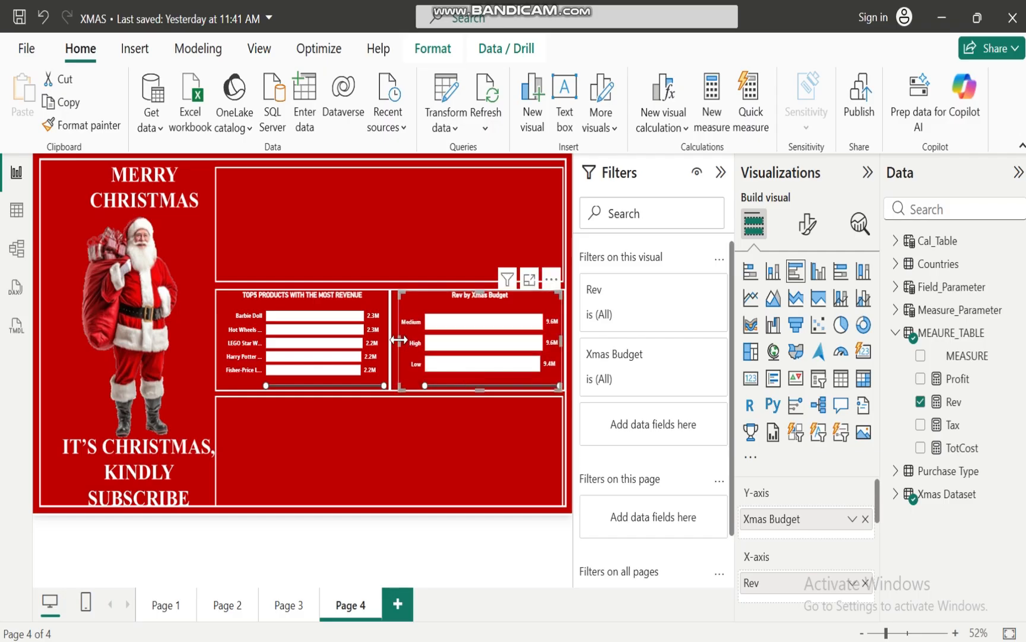
drag(397, 347, 393, 348)
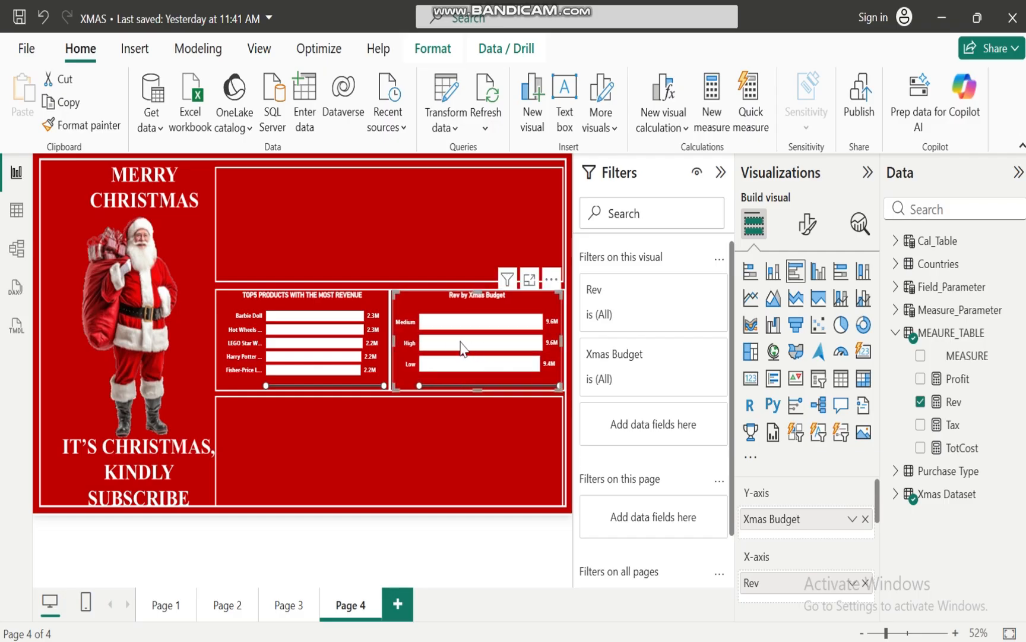
Check the high budget customers objective in the XMAS BUSINESS CASE ANALYSIS presentation, return to the XMAS report, and inspect the High and Medium budget revenue values
mouse_move(640, 639)
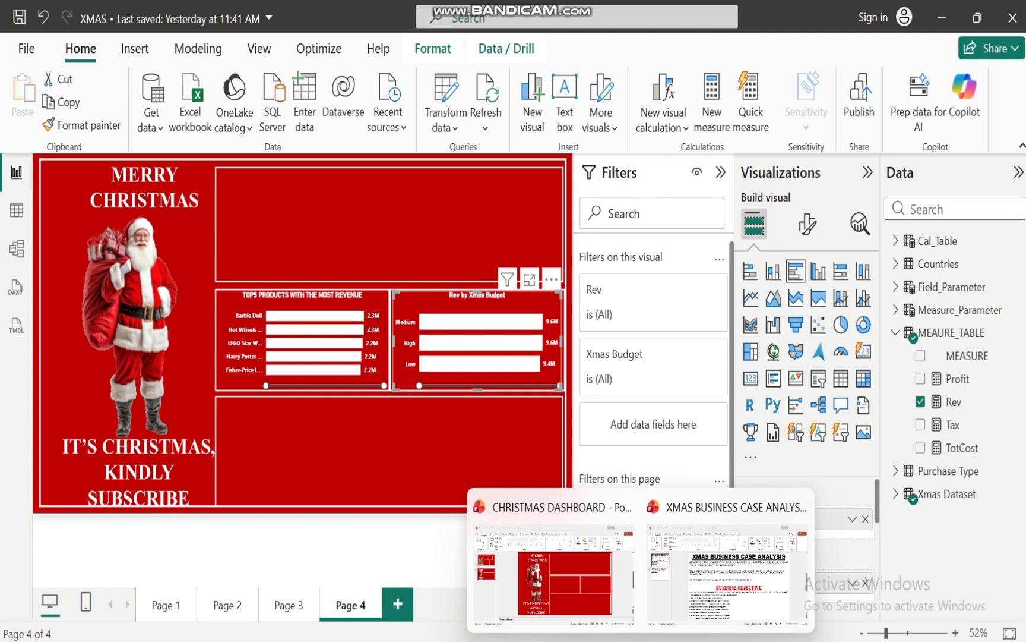
click(720, 603)
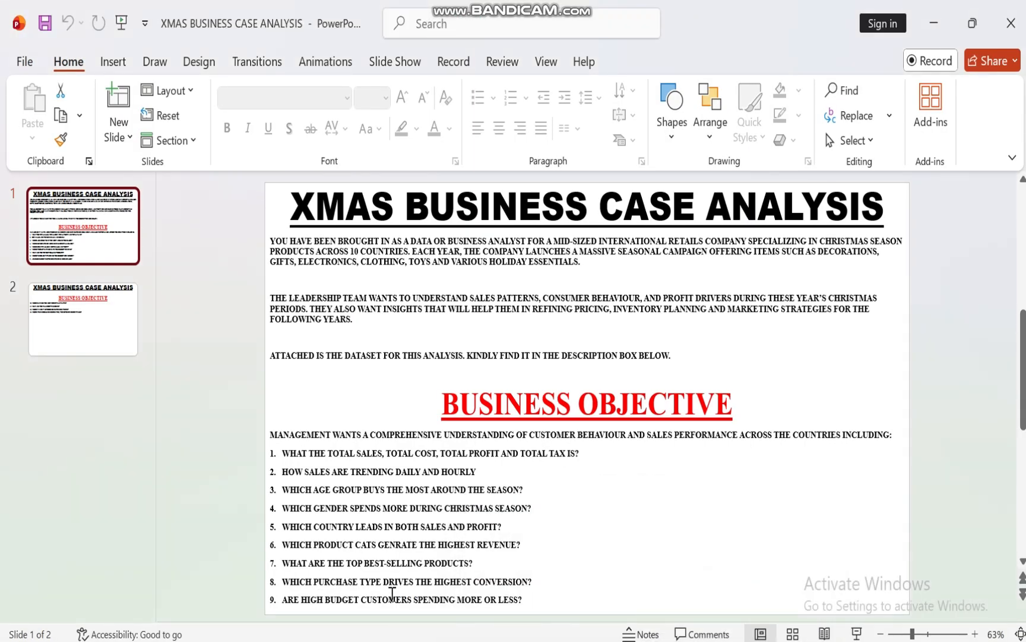
mouse_move(606, 639)
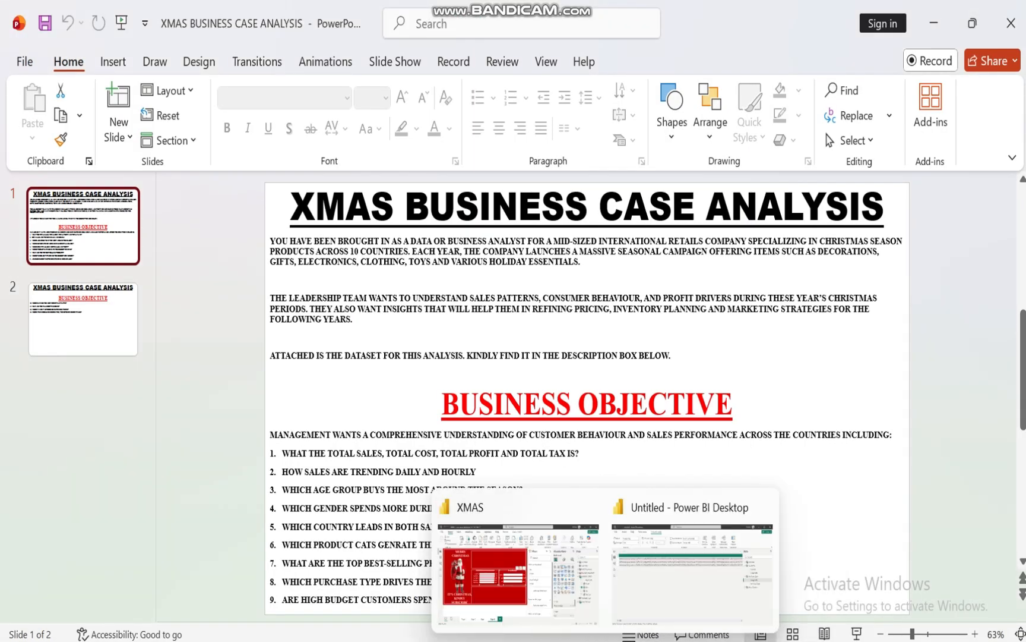
click(495, 593)
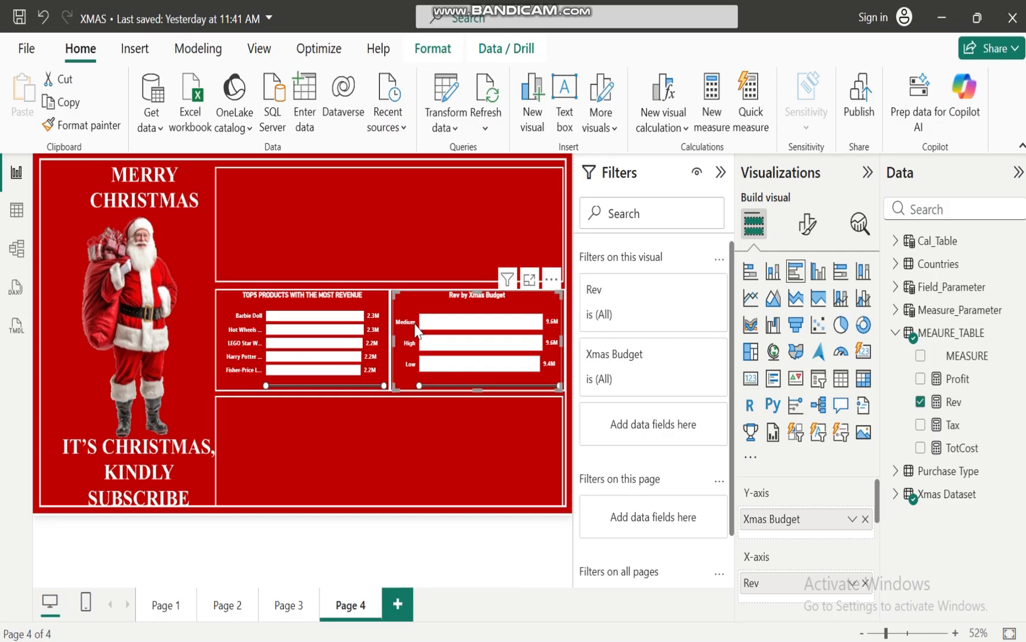
mouse_move(478, 348)
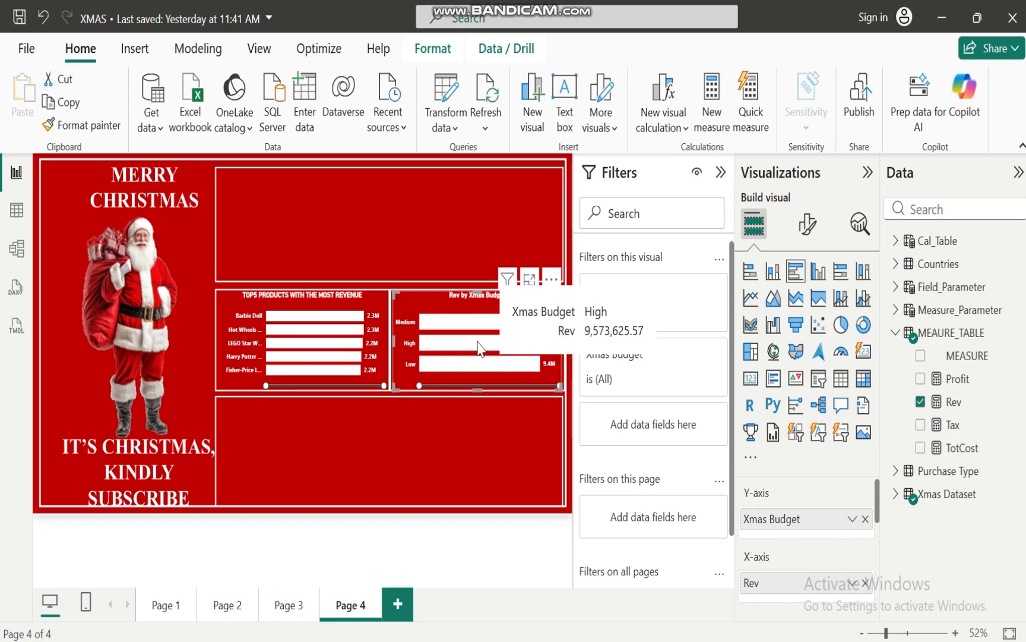
mouse_move(472, 325)
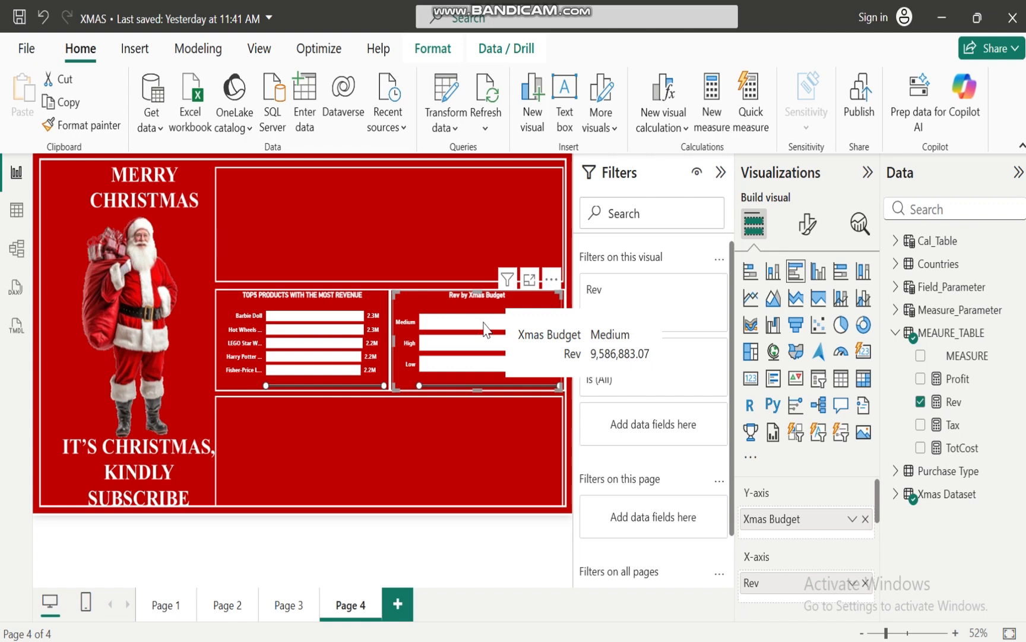
Switch to the XMAS BUSINESS CASE ANALYSIS presentation in PowerPoint, read objectives 10 to 13 on slide 2, and return to the XMAS report
click(425, 419)
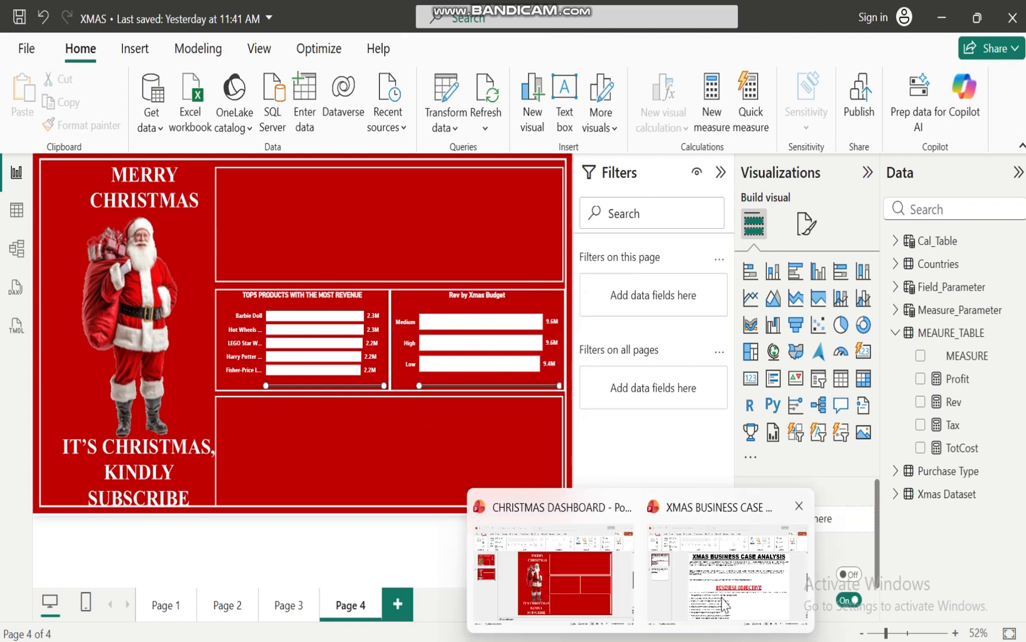
click(724, 602)
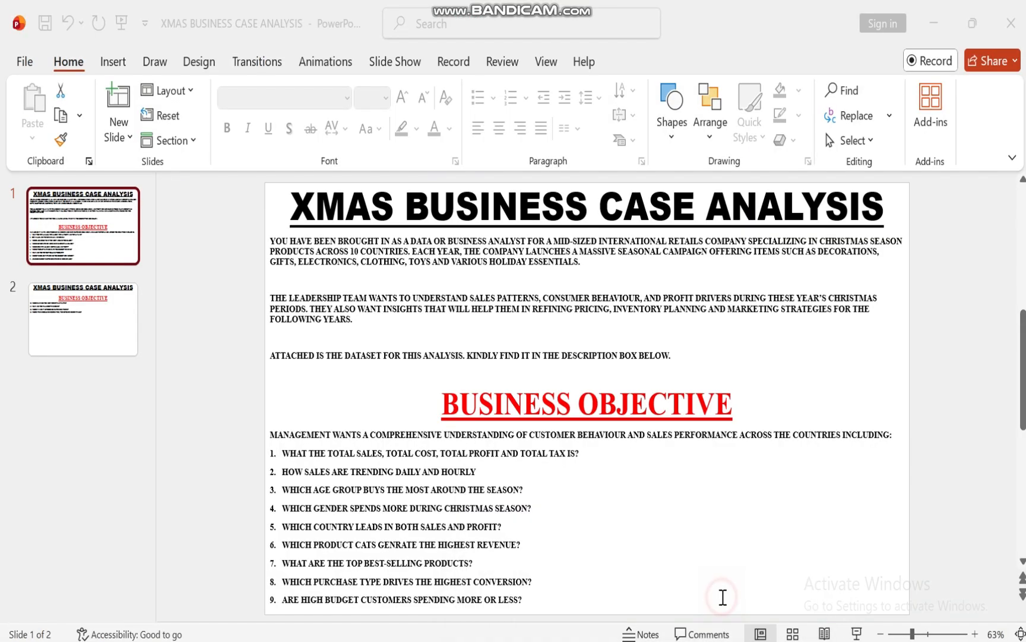
click(75, 325)
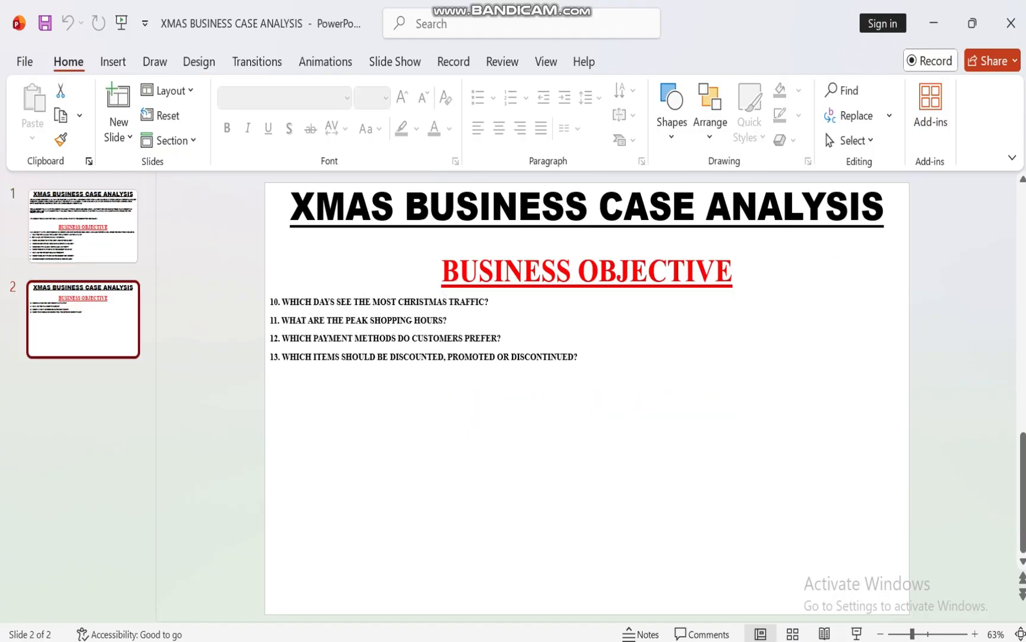
mouse_move(605, 640)
click(514, 610)
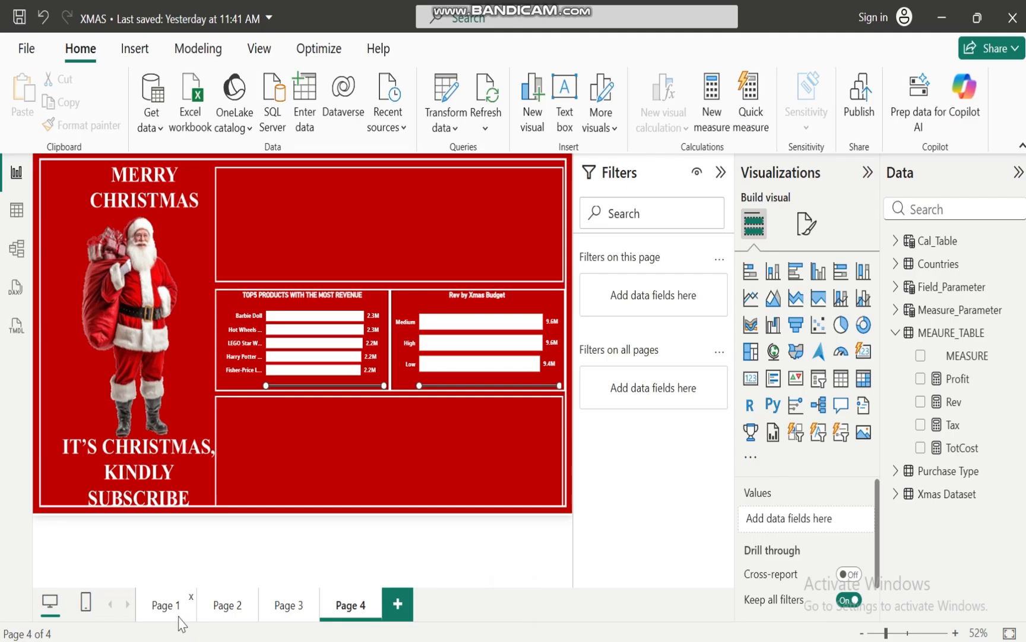
Review the Page 3 dashboard against the slide 2 objectives in PowerPoint, and return to Page 4 of the XMAS report in Power BI
click(281, 607)
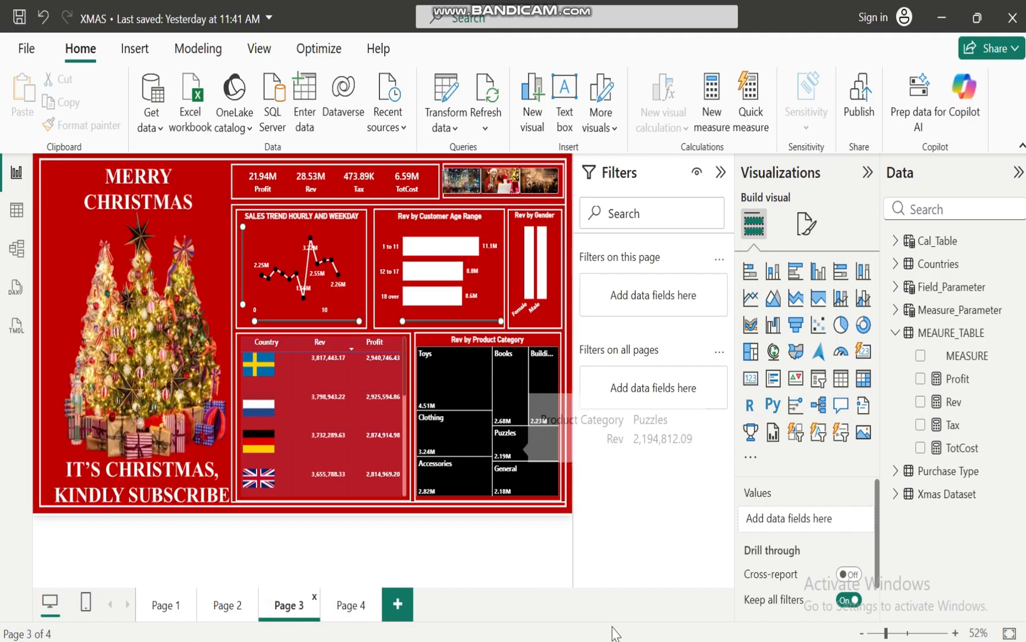
mouse_move(606, 640)
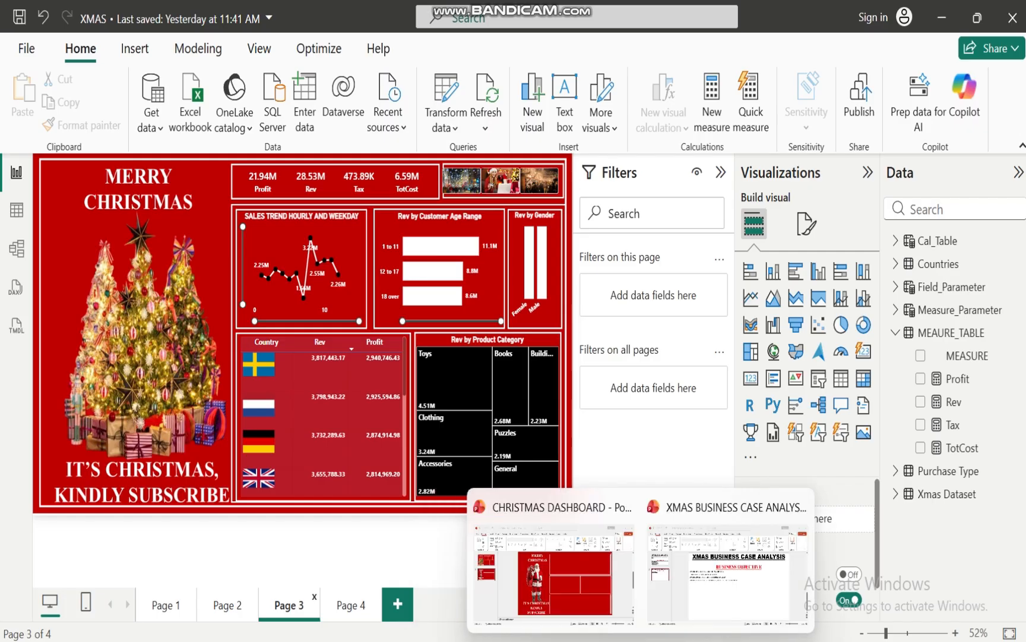
click(737, 578)
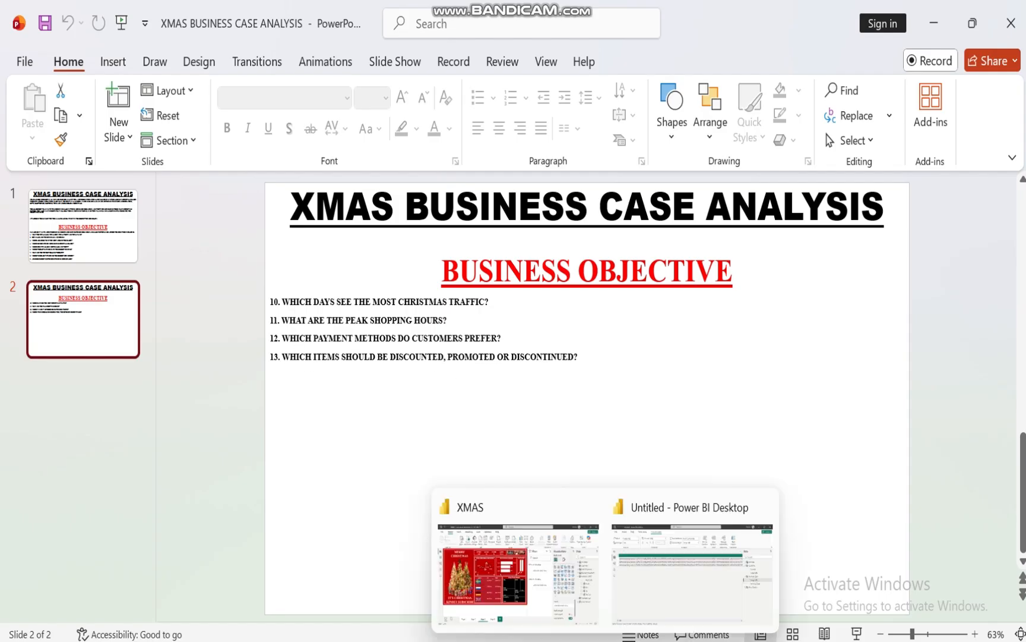
click(582, 631)
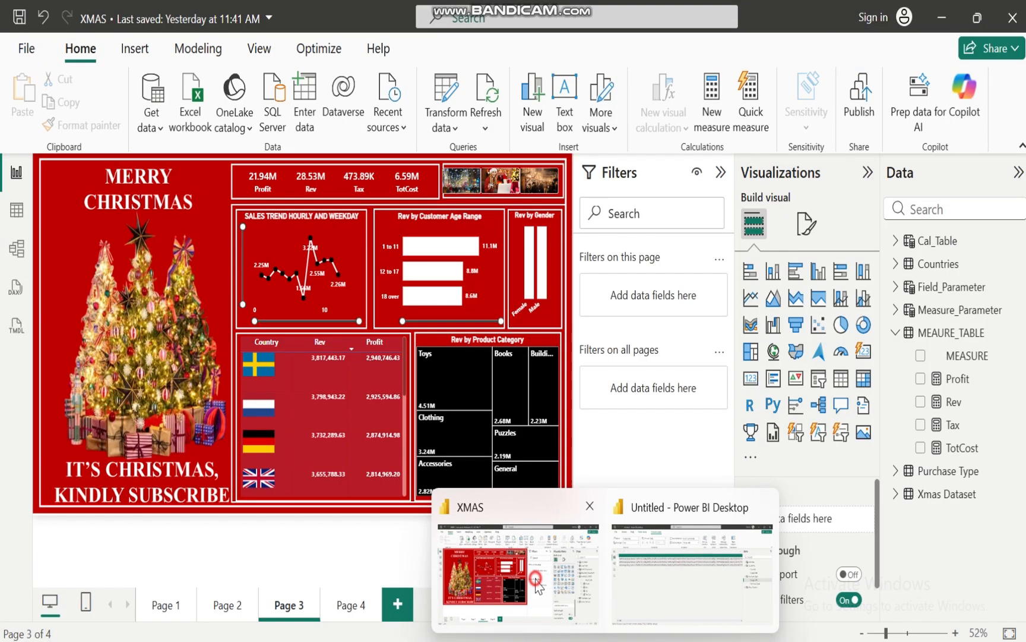
click(348, 604)
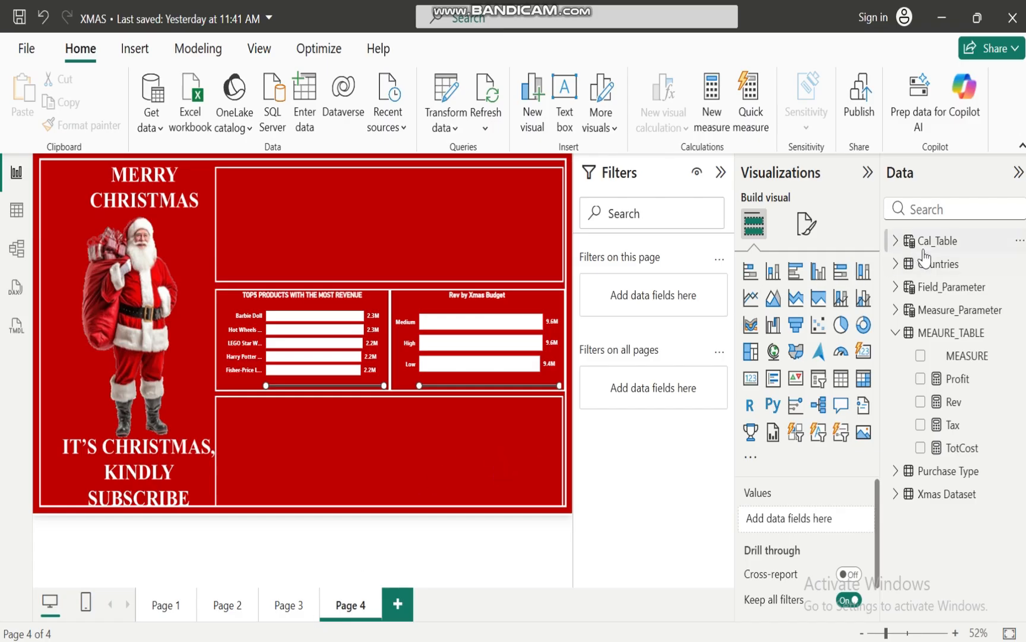
Add the Purchase Type field from the Purchase Type table to the page as a button slicer
click(903, 337)
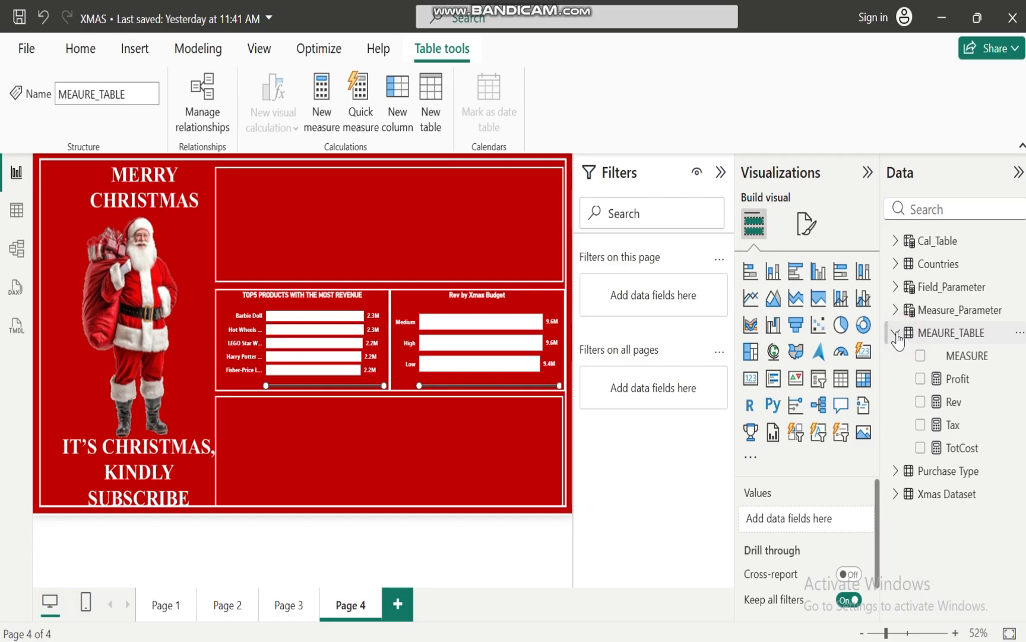
click(895, 333)
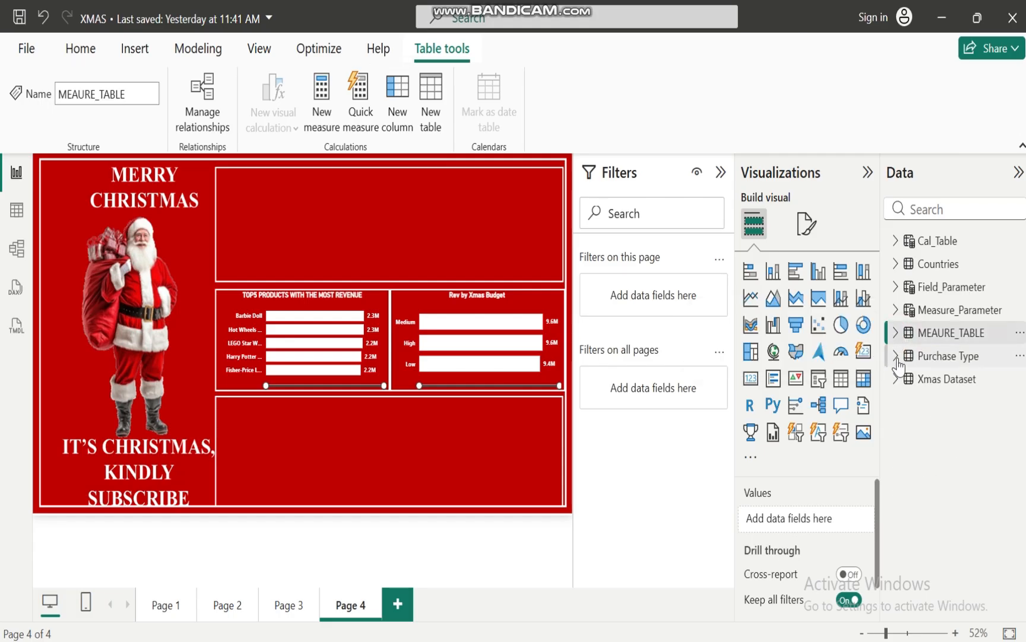
click(895, 356)
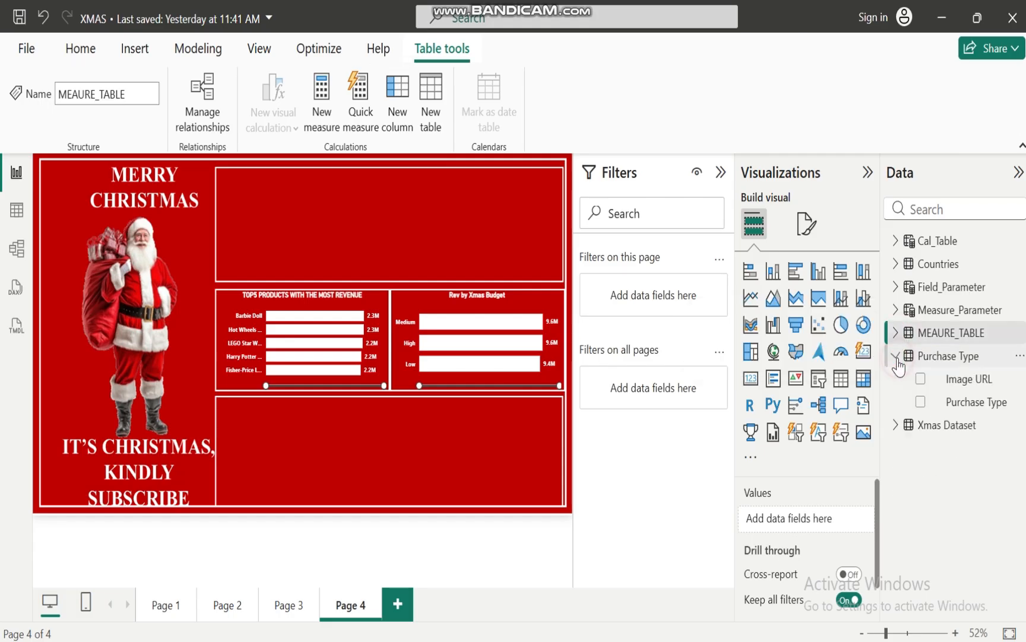
click(921, 402)
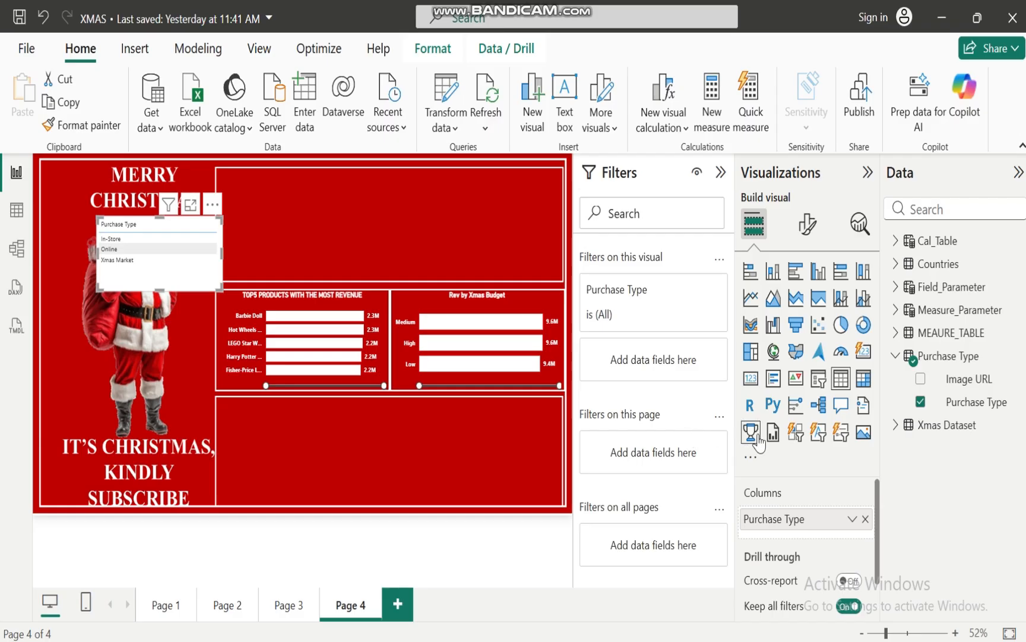
click(796, 433)
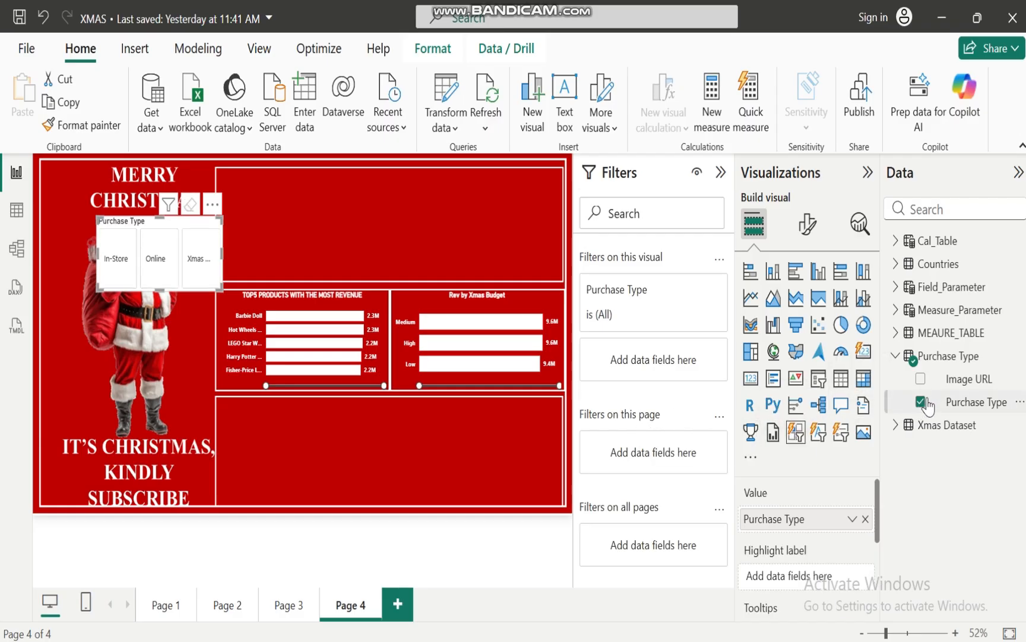
Replace the button slicer's Purchase Type value with the Image URL field
click(921, 380)
click(921, 402)
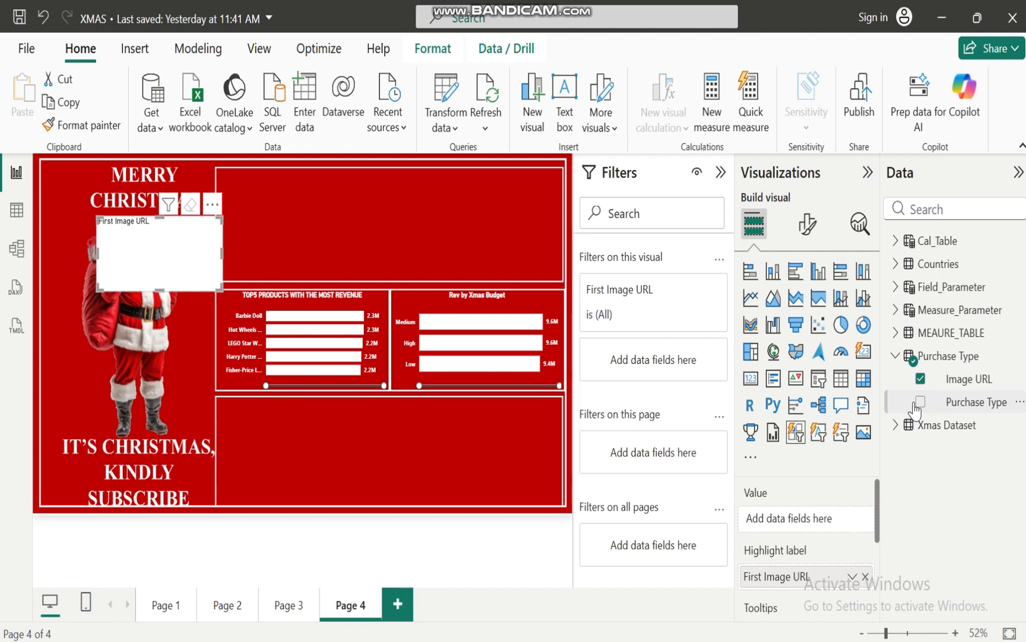
click(796, 433)
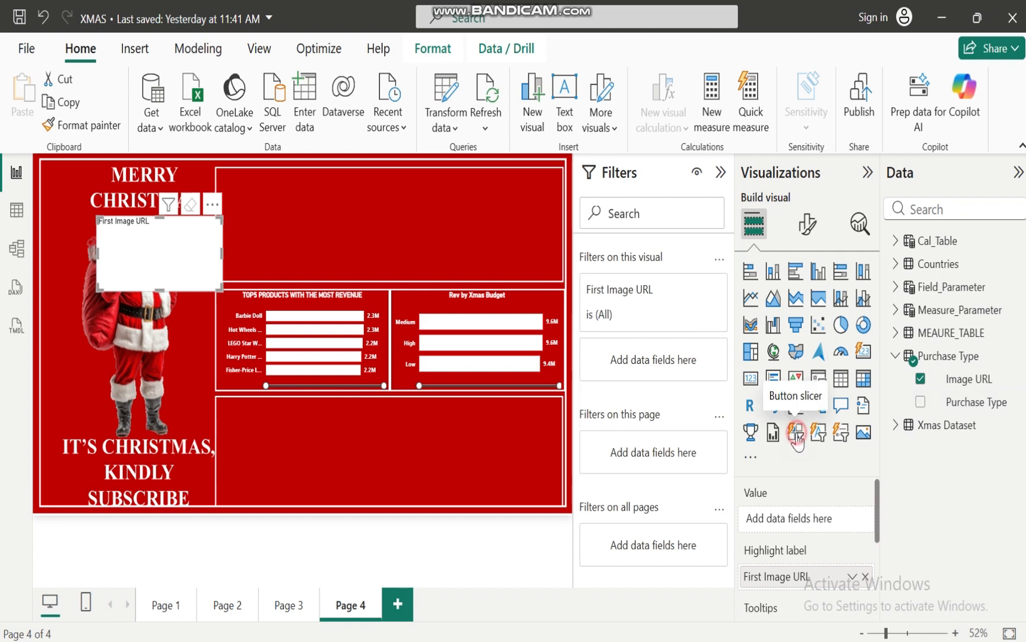
click(921, 379)
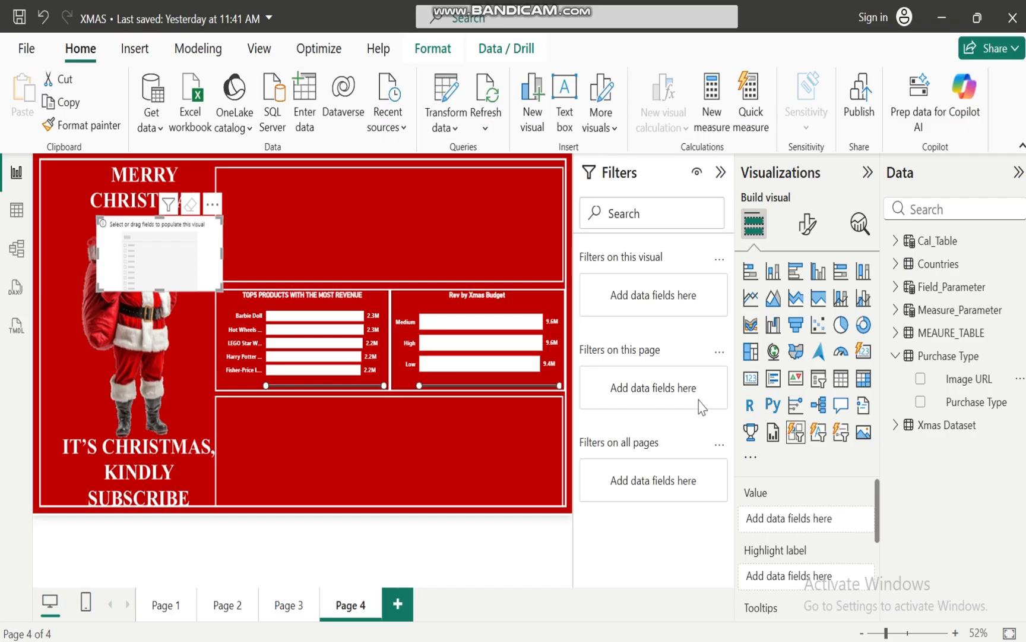
click(921, 379)
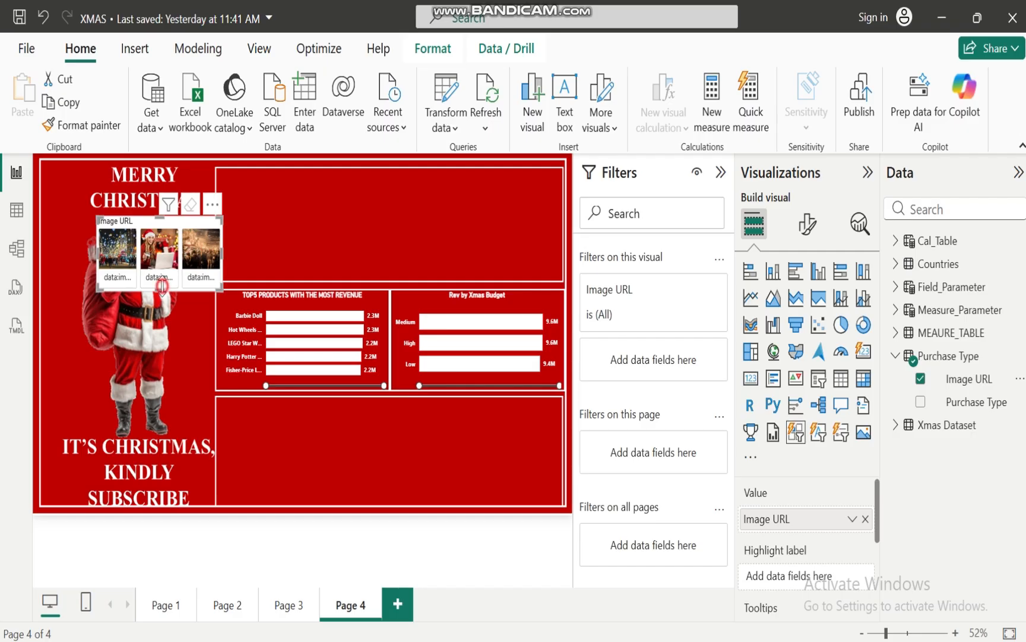
Reduce the image slicer's height and set its multi-button layout to 1 column
drag(161, 286, 161, 258)
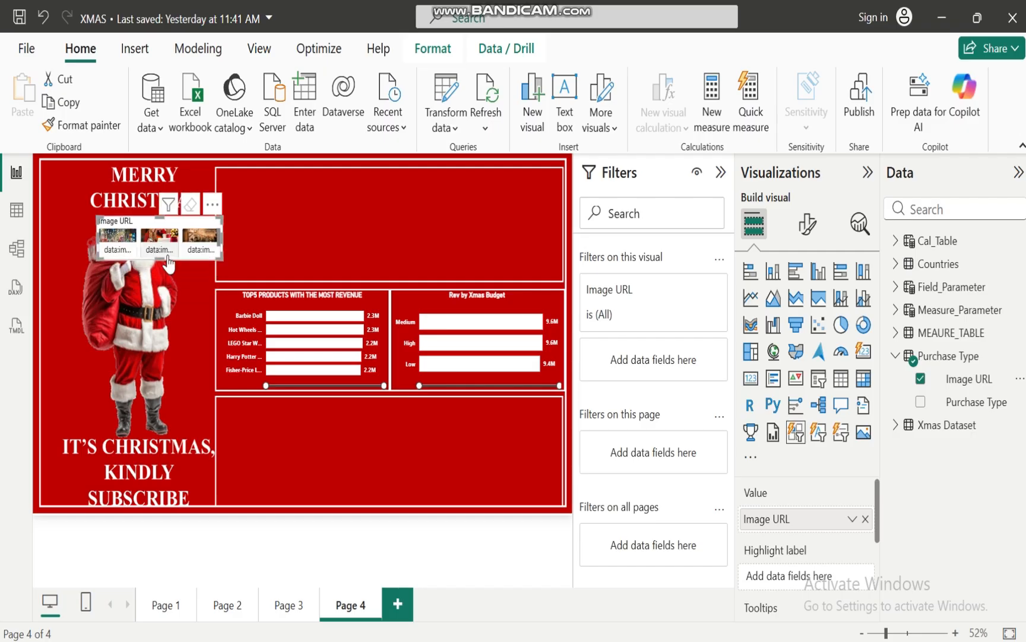
click(809, 228)
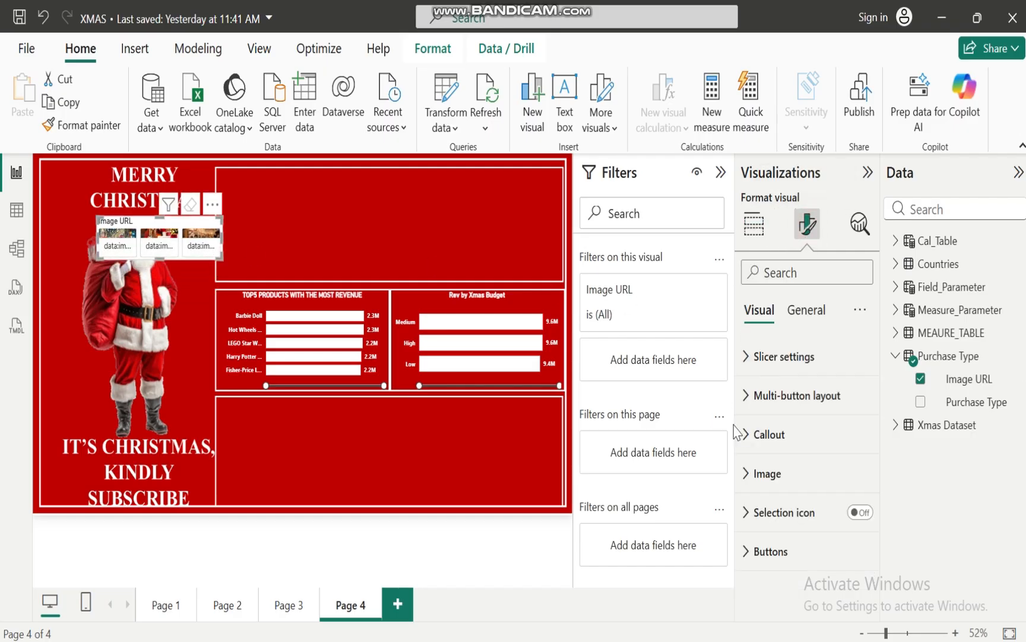
click(748, 357)
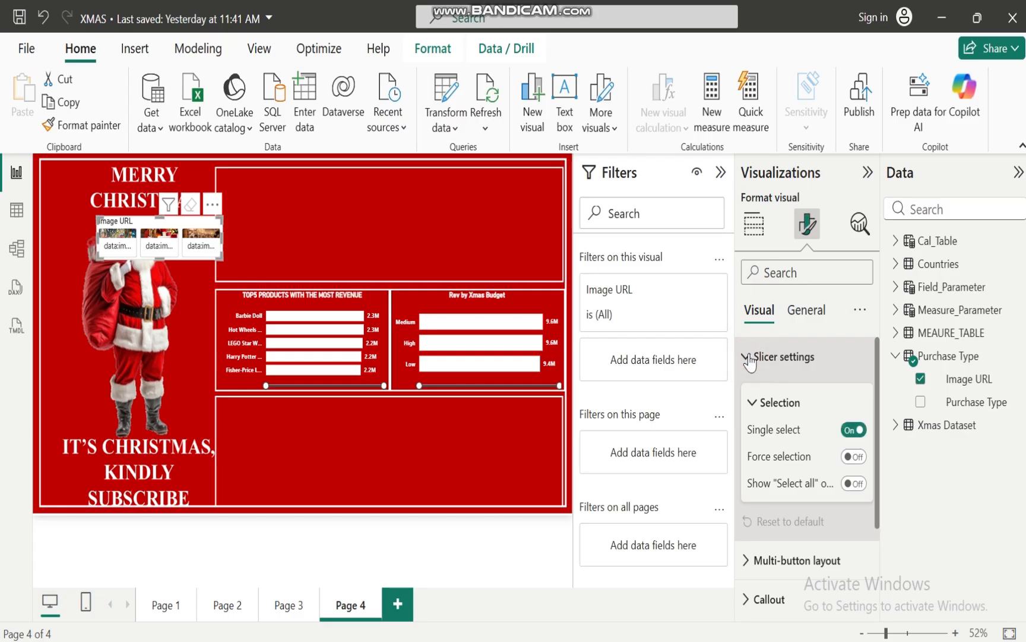
click(748, 357)
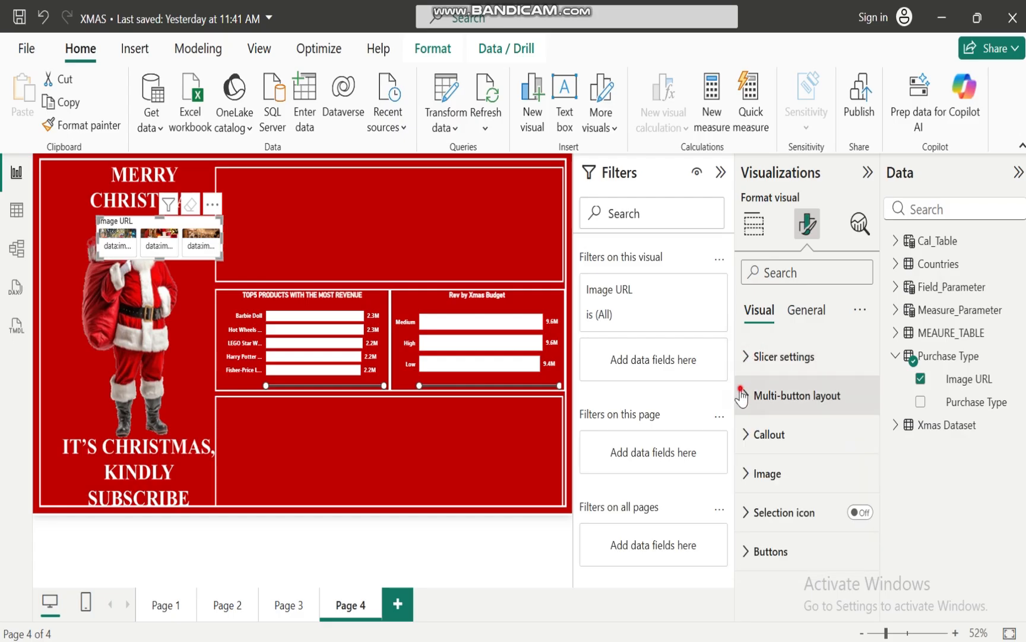
click(744, 395)
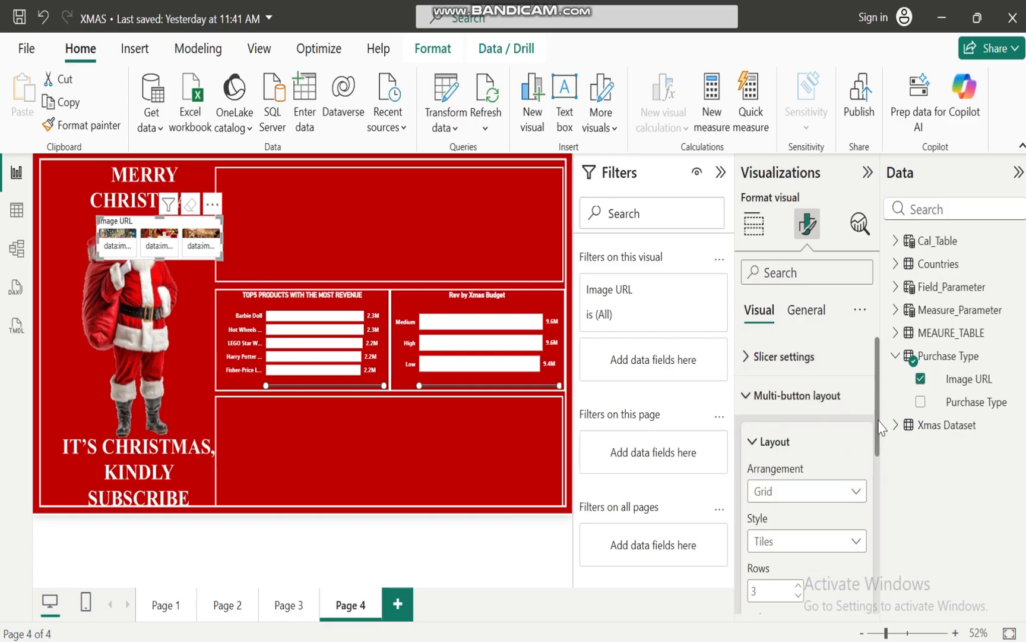
drag(877, 419, 879, 475)
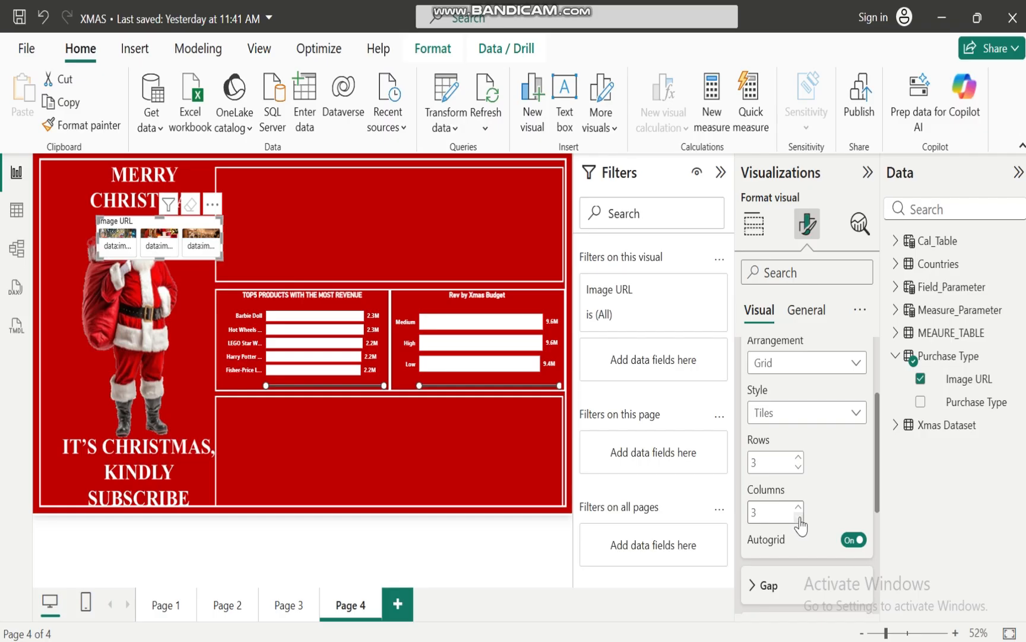
click(799, 507)
double_click(799, 518)
Move the image slicer to the left end of the lower empty panel and reshape it into a narrow, tall block
click(176, 223)
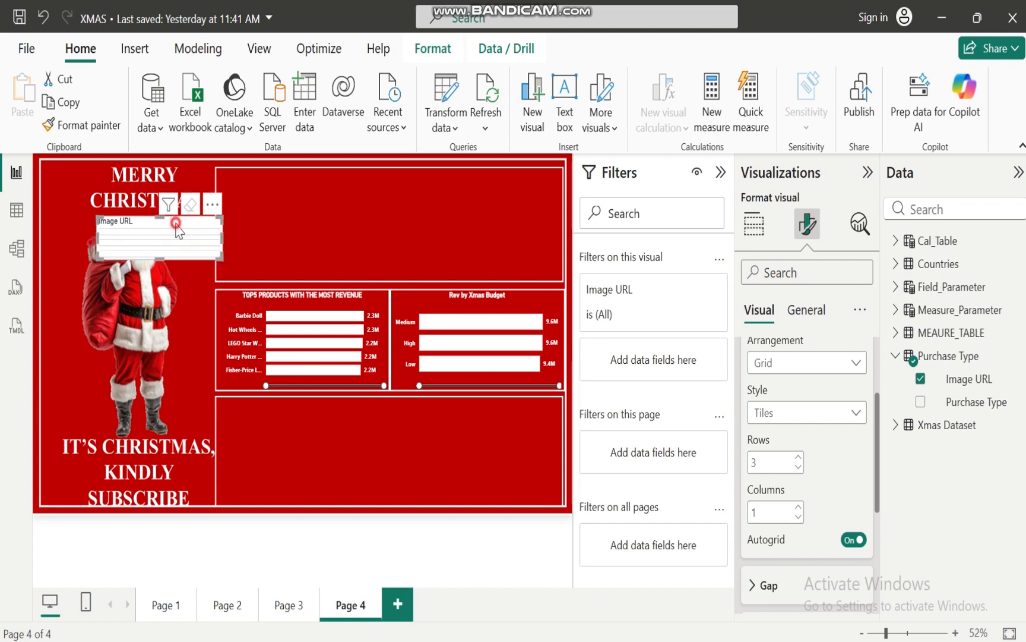
drag(176, 222, 297, 416)
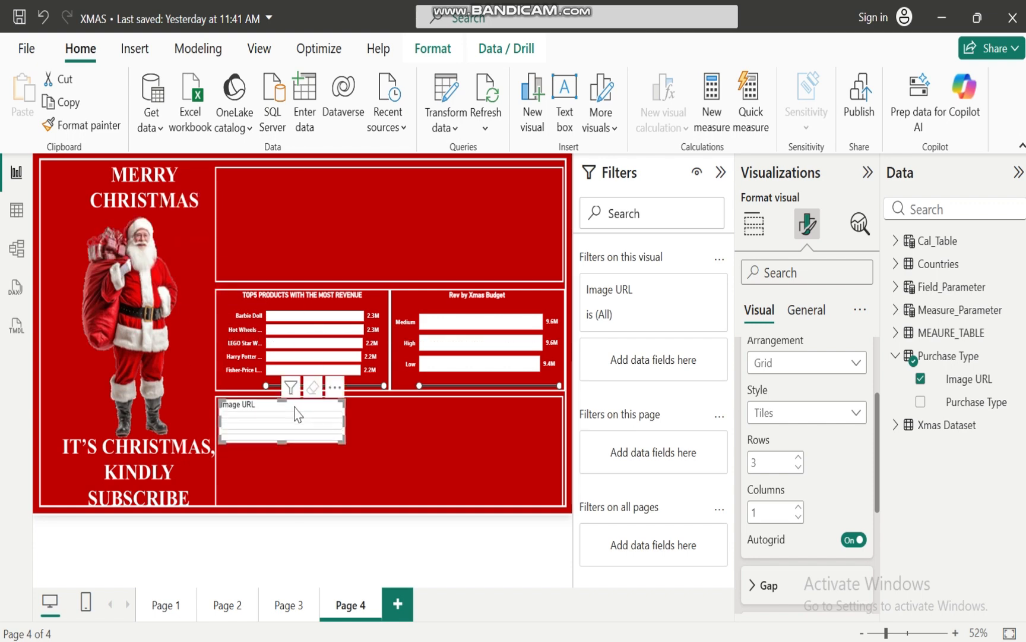
drag(344, 420, 251, 495)
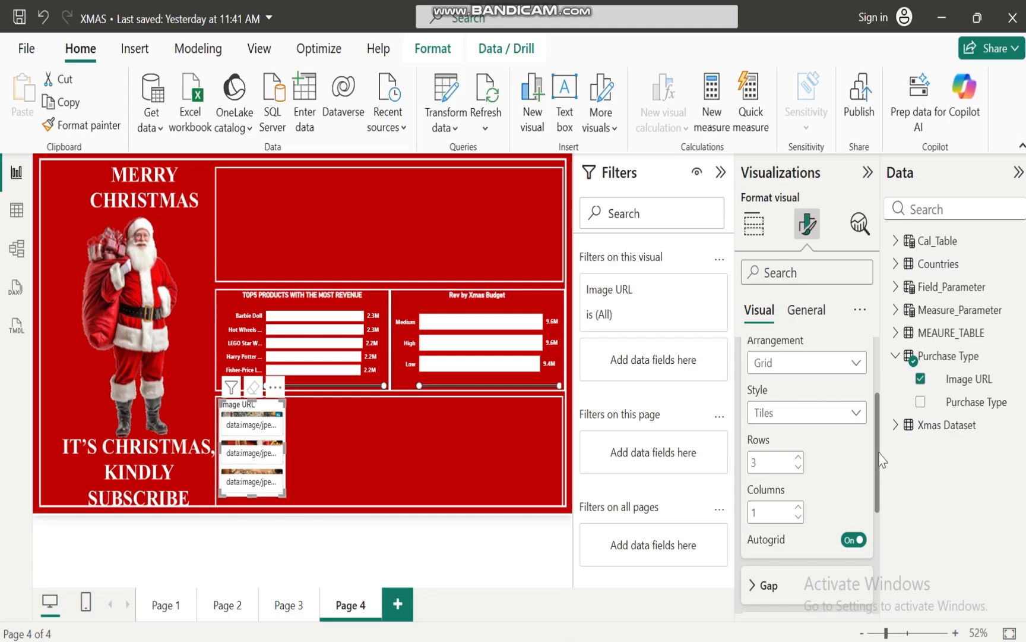
Turn off the callout value on the slicer buttons to show only the images
scroll(881, 460, up, 5)
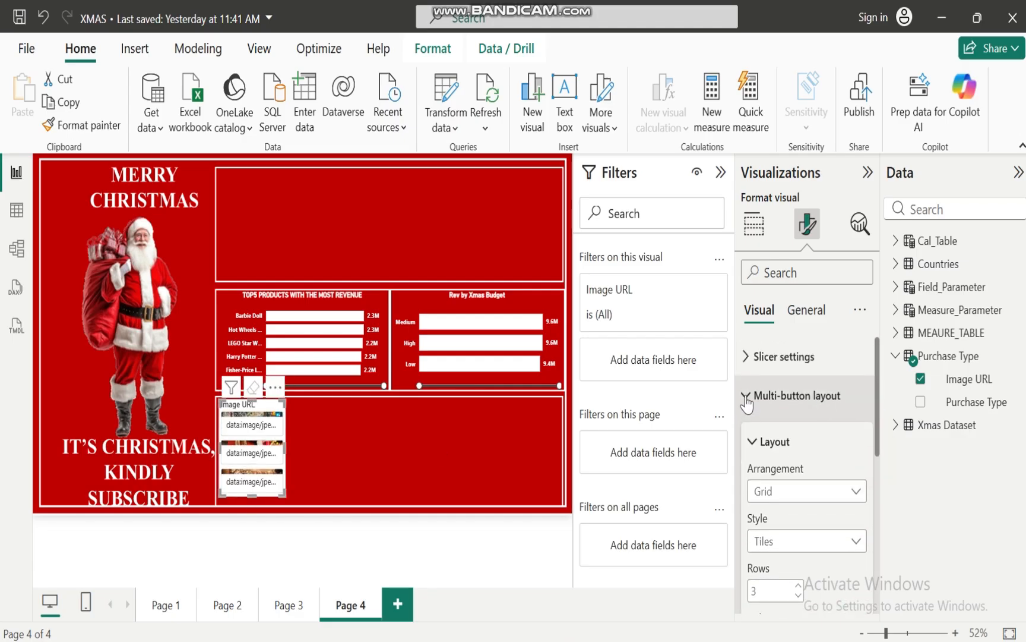
click(747, 398)
click(750, 439)
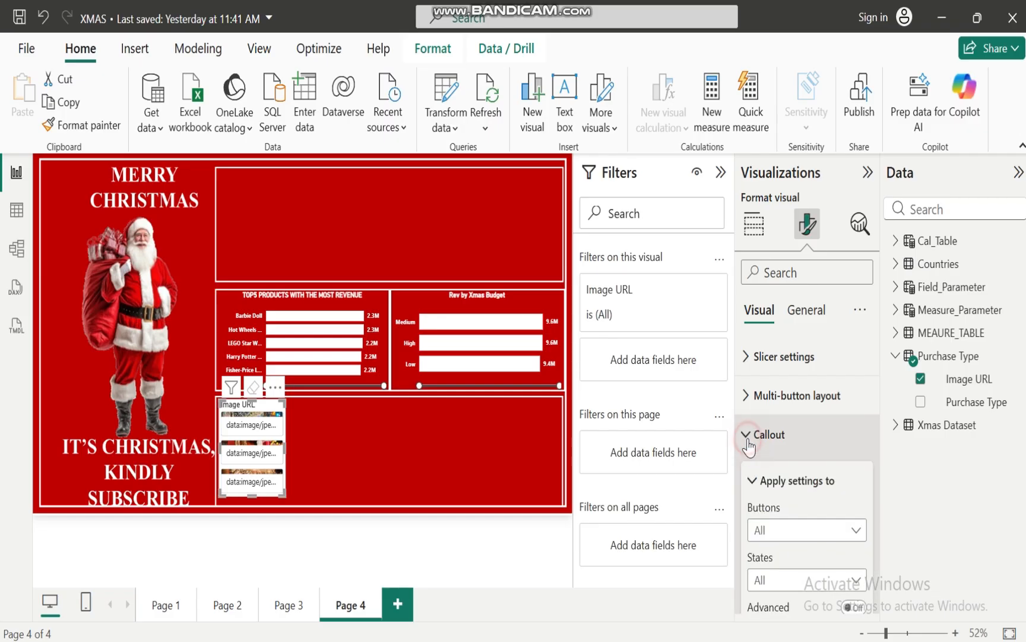
drag(879, 399, 865, 545)
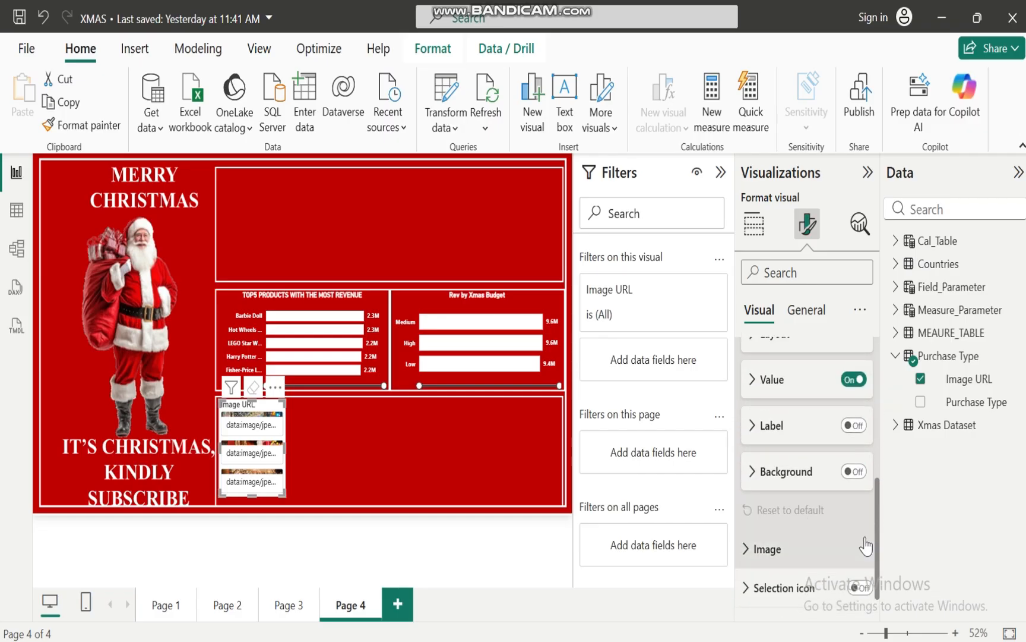
click(853, 379)
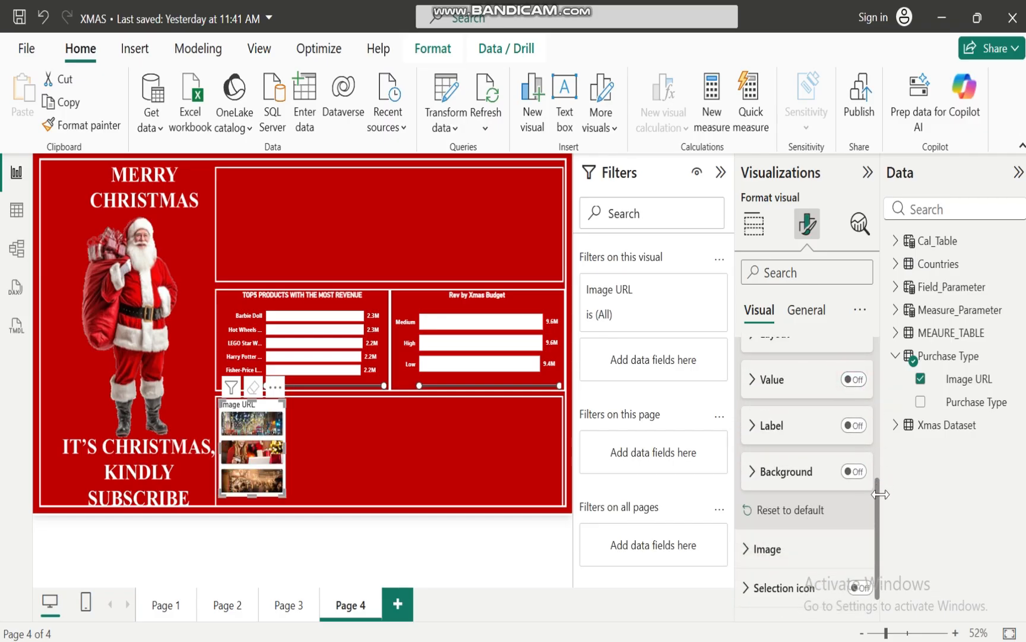
drag(878, 542, 878, 429)
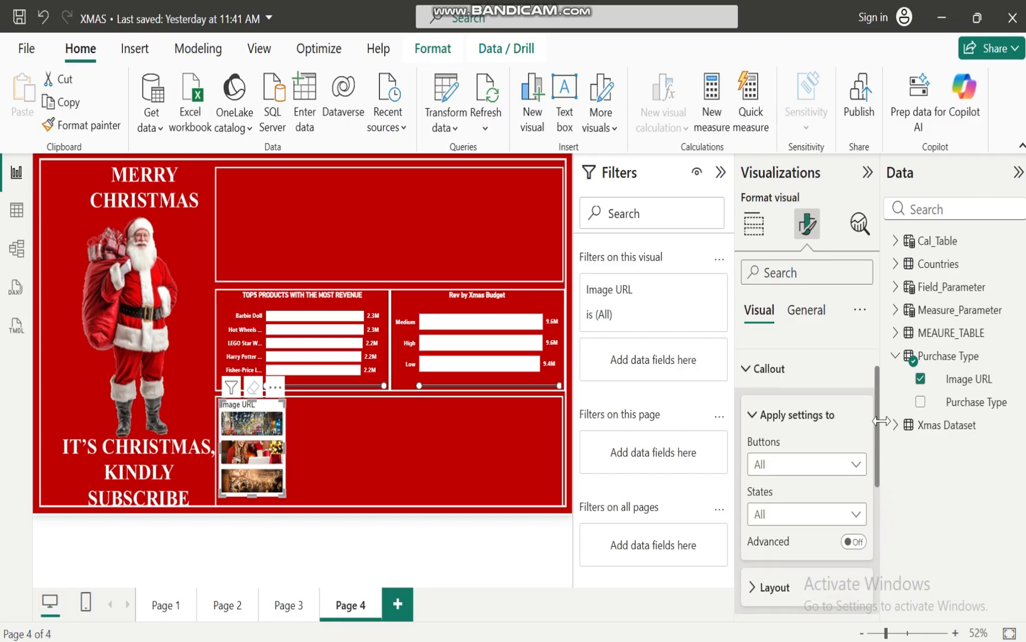
click(753, 372)
Set the uniform gaps between the slicer buttons to 0 px in the multi-button layout
click(748, 397)
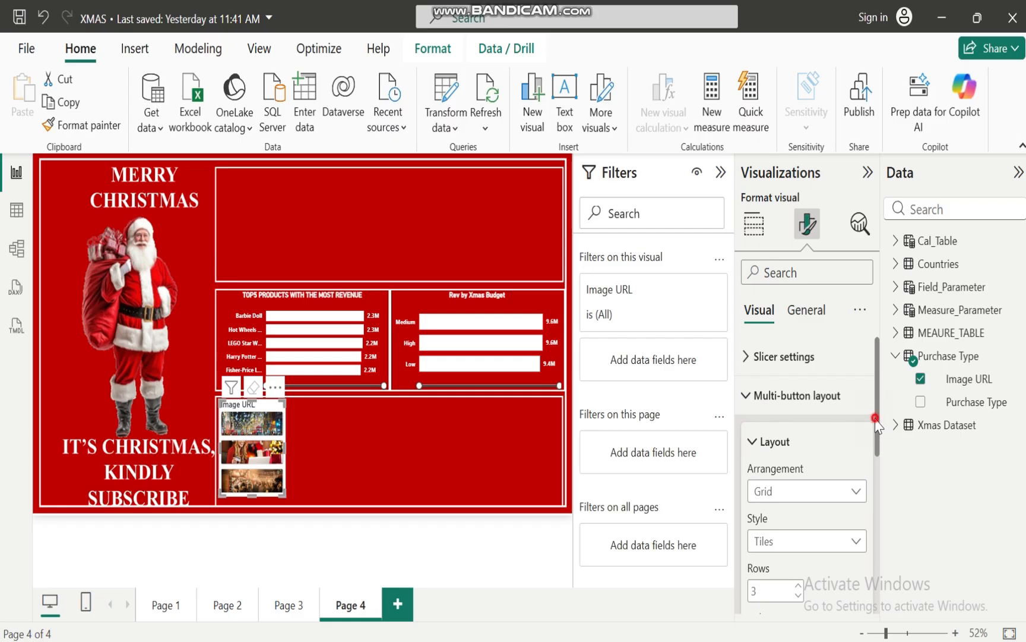
drag(876, 418, 877, 514)
click(751, 502)
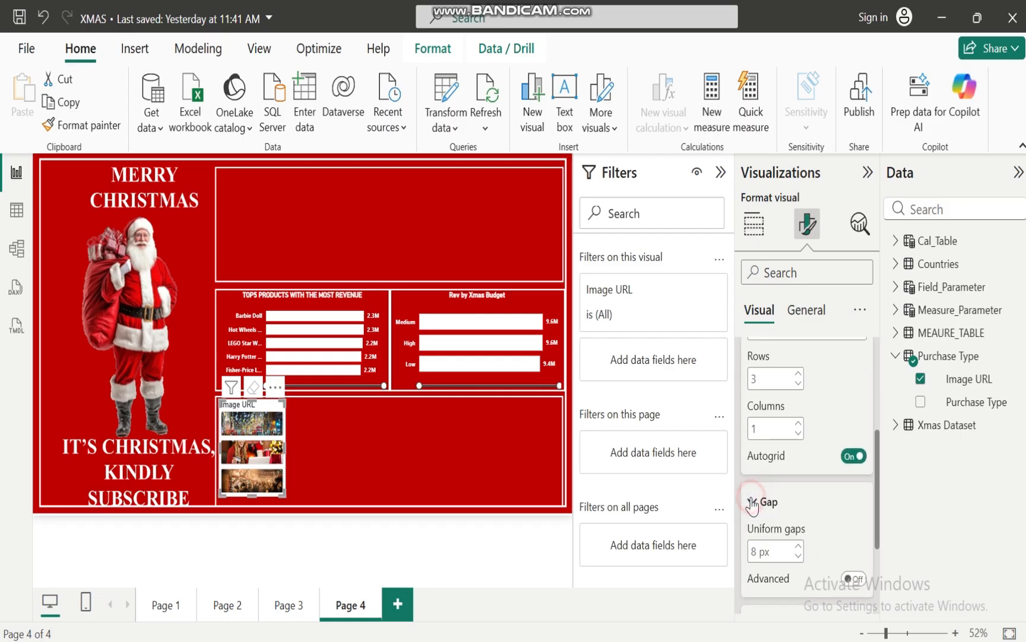
click(799, 557)
click(799, 557)
click(799, 556)
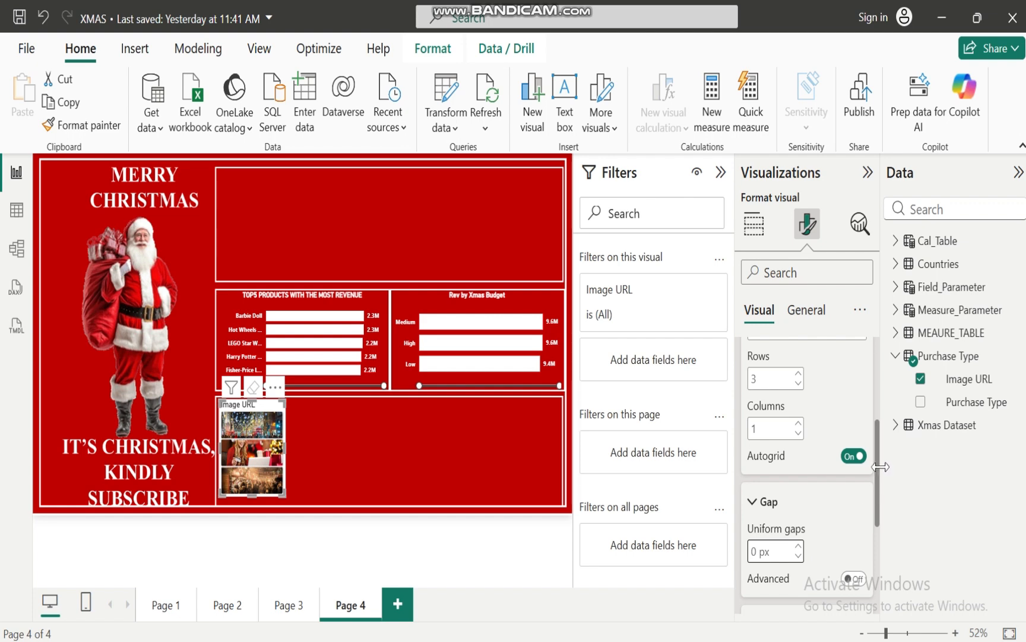
drag(880, 478, 786, 396)
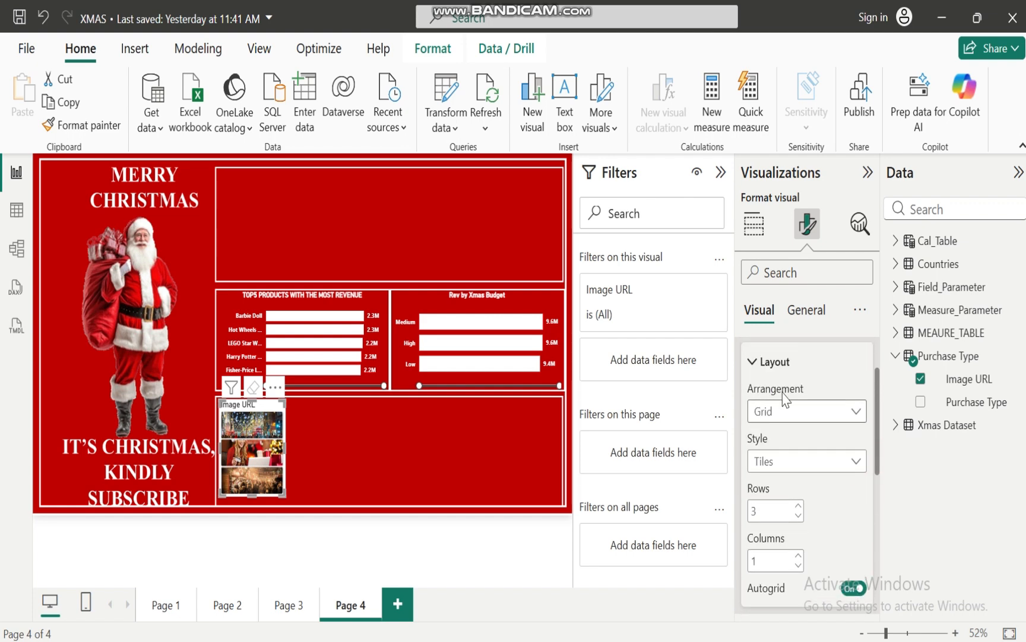
click(750, 360)
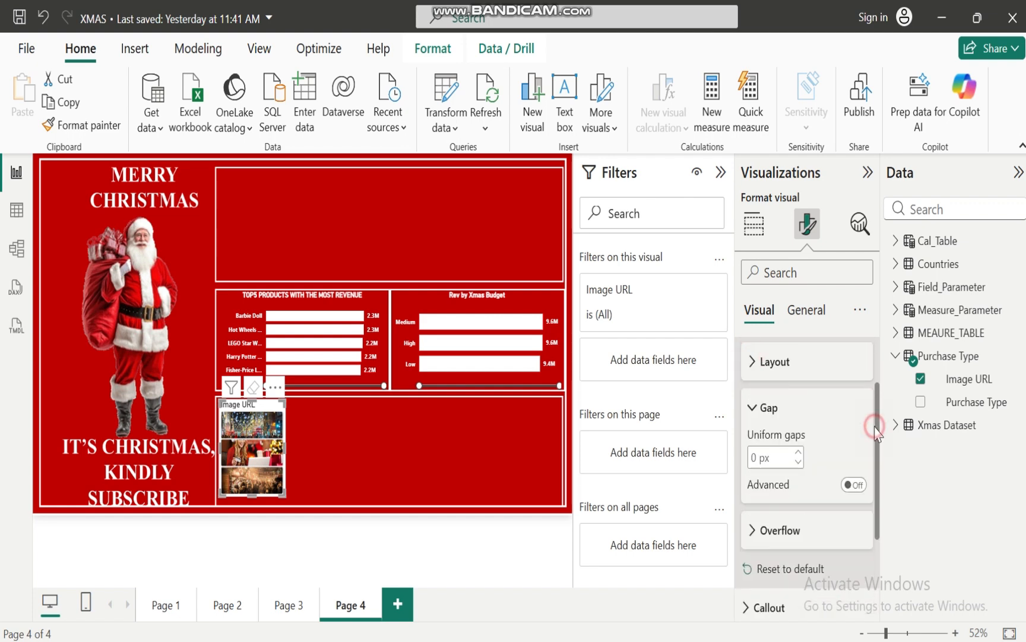
drag(875, 423, 863, 393)
click(752, 386)
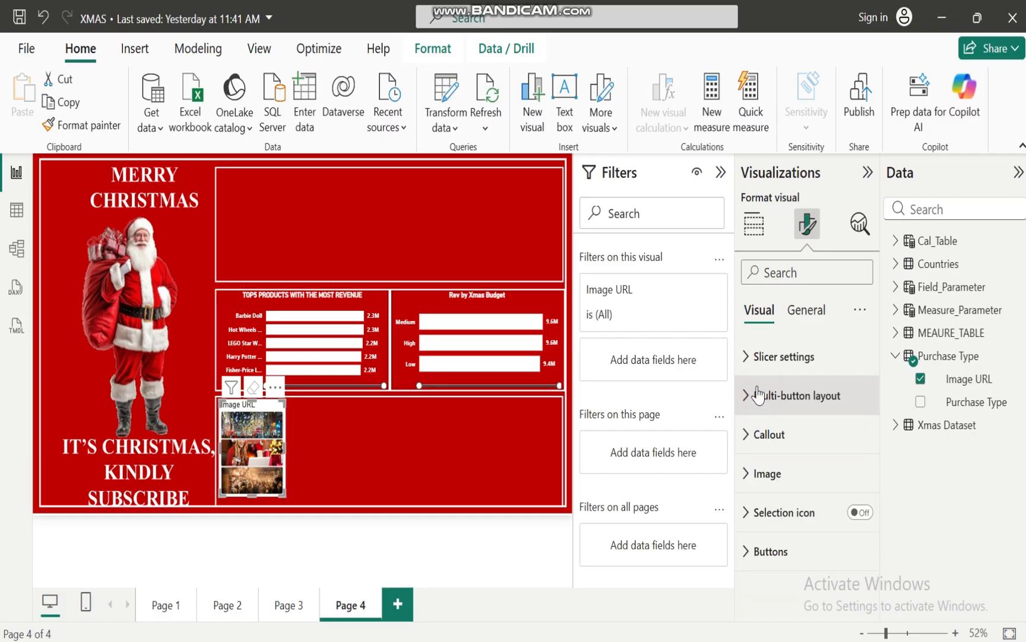
Turn off the image slicer's title and background
click(806, 309)
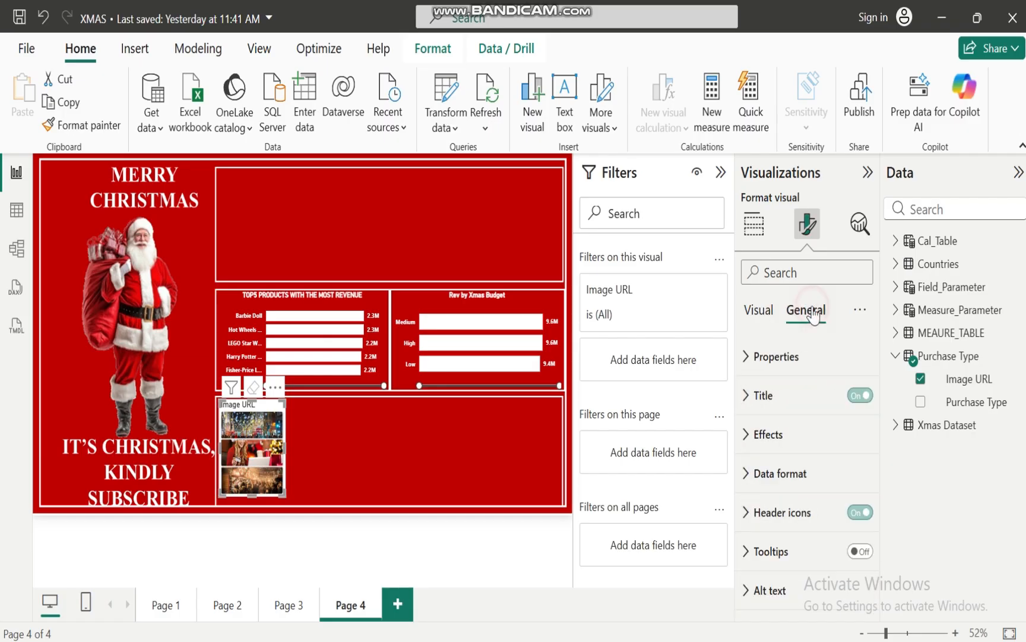
click(859, 395)
click(772, 433)
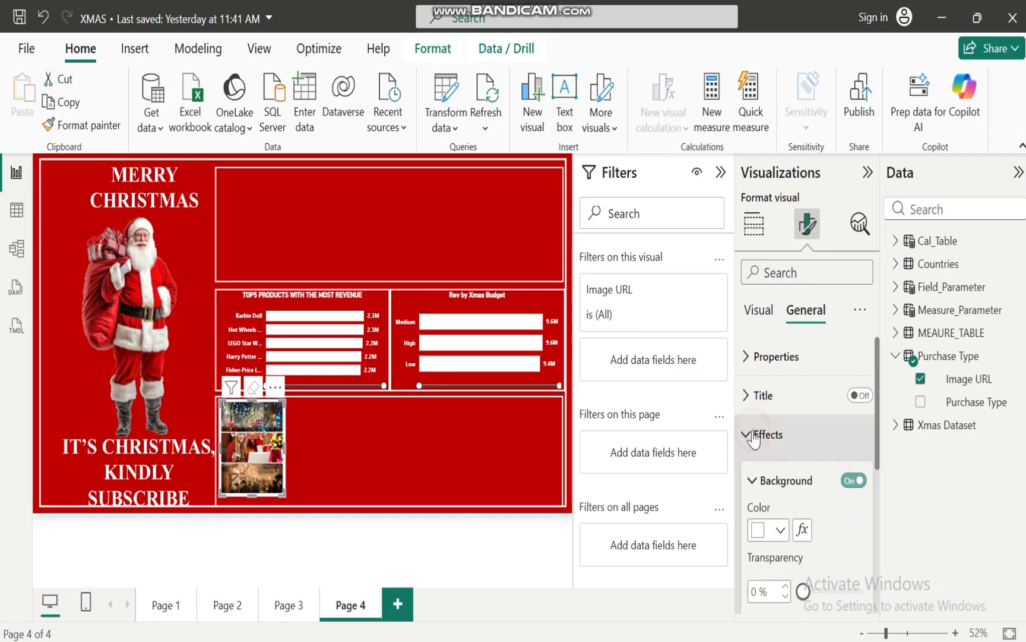
click(852, 480)
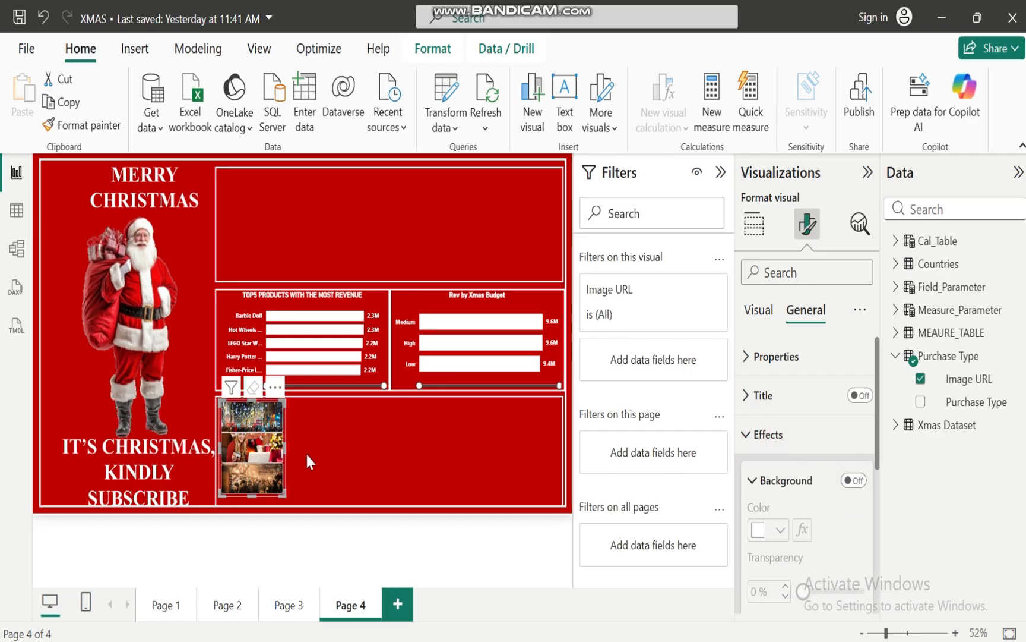
Narrow the image slicer, stretch it to the panel's lower border, and test it by selecting and deselecting the topmost image
drag(286, 446, 261, 454)
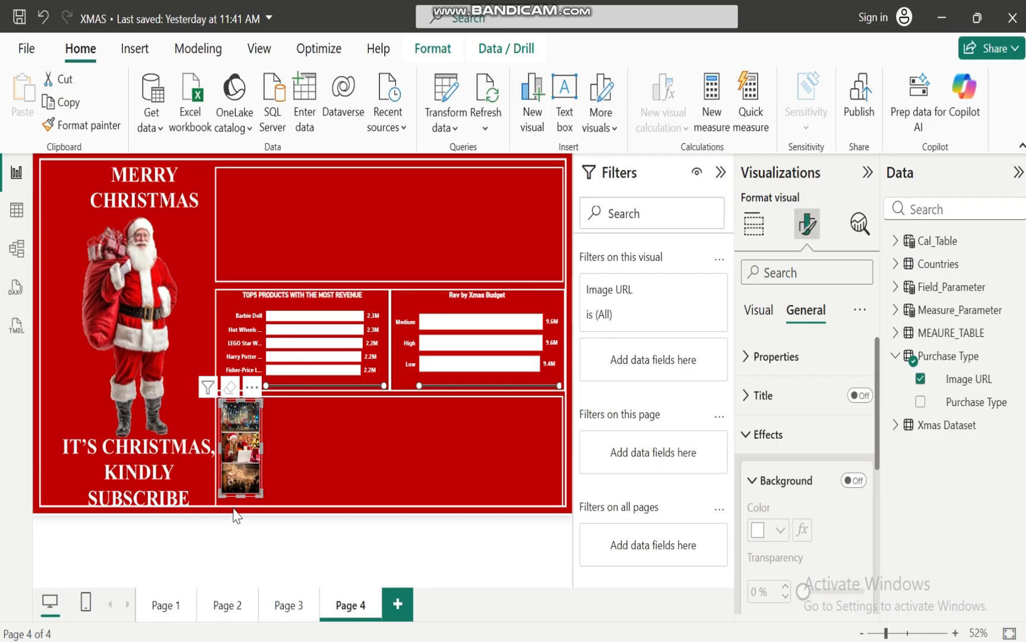
drag(241, 494, 240, 502)
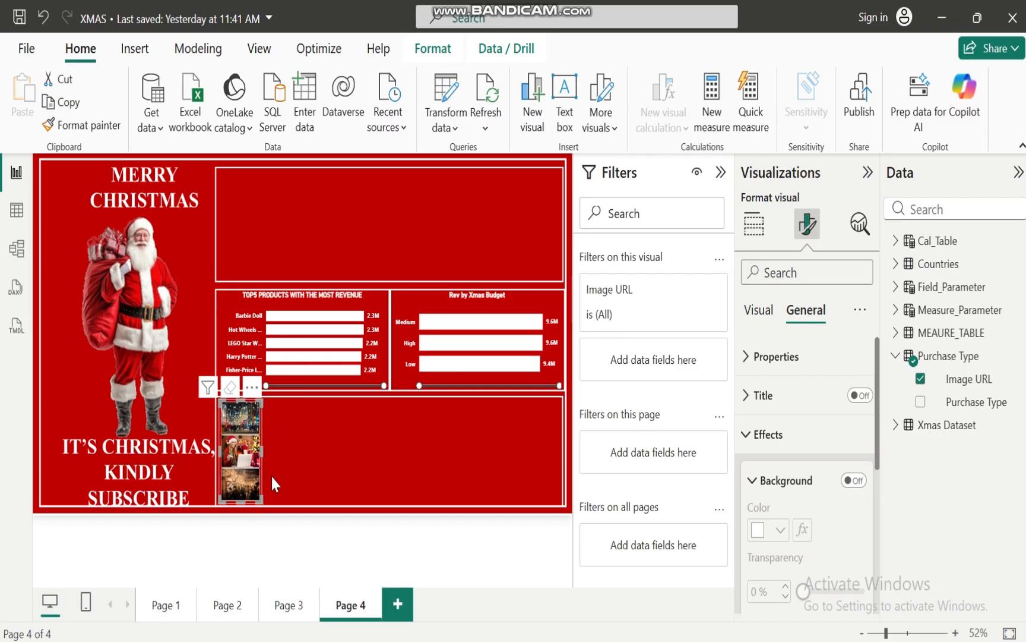
click(243, 424)
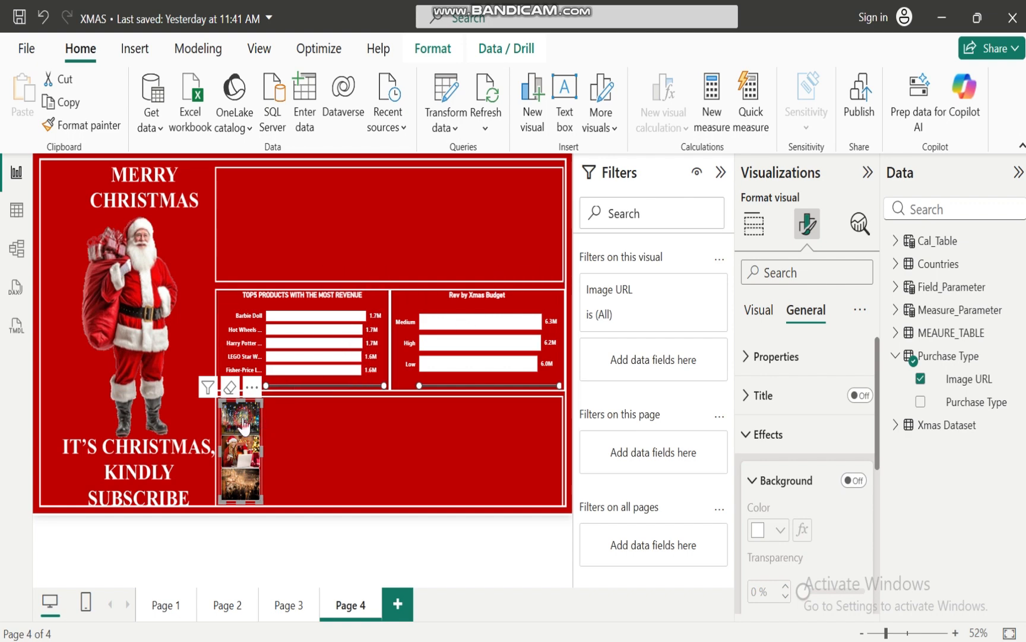
click(241, 439)
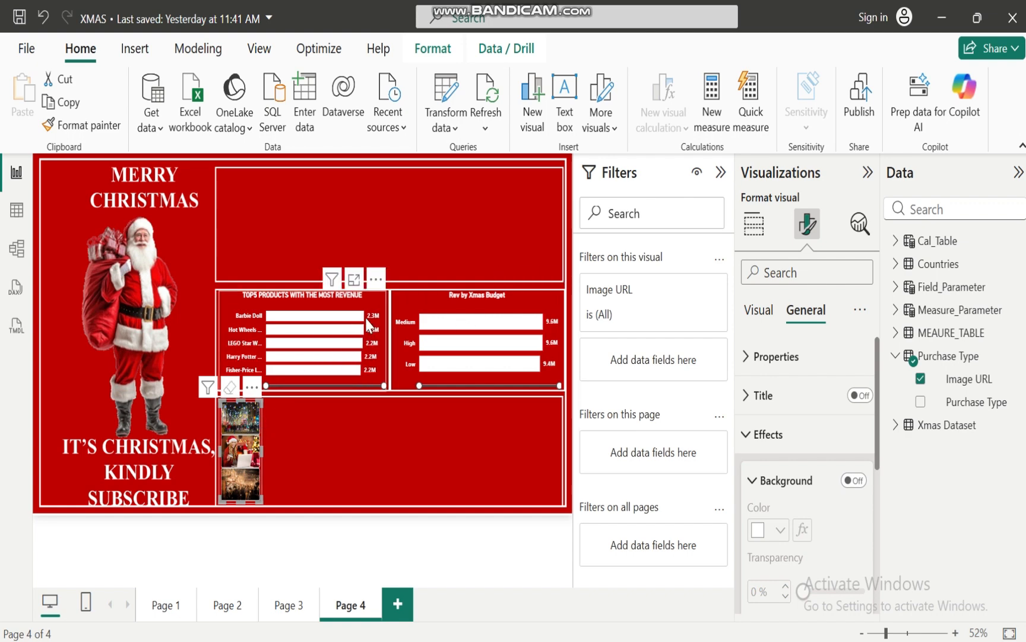
Test the image slicer by selecting its topmost, lowest and middle images in turn, and deselect the visual
click(237, 436)
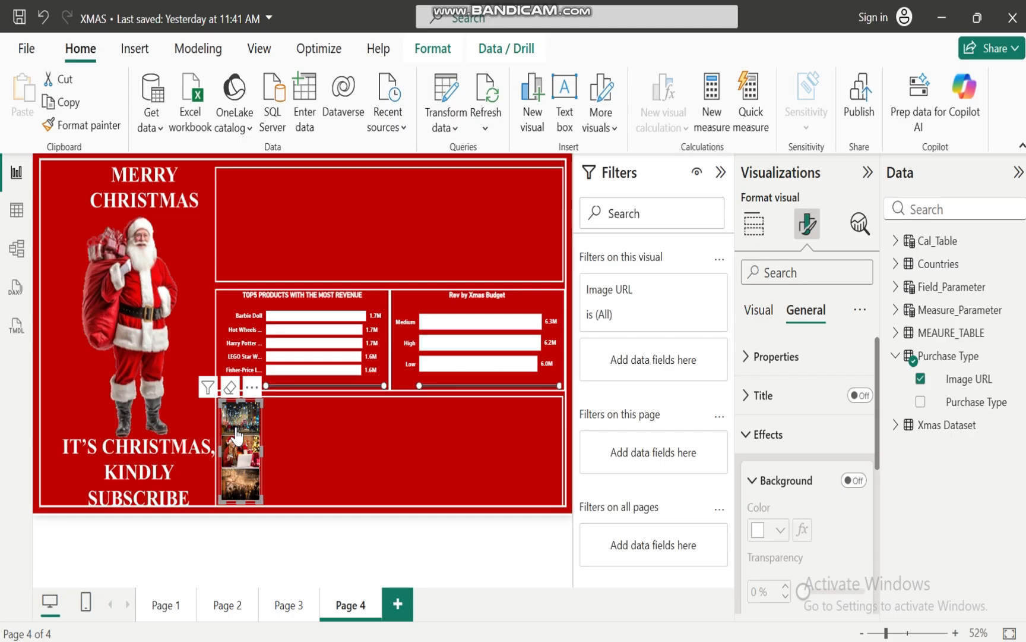
click(243, 492)
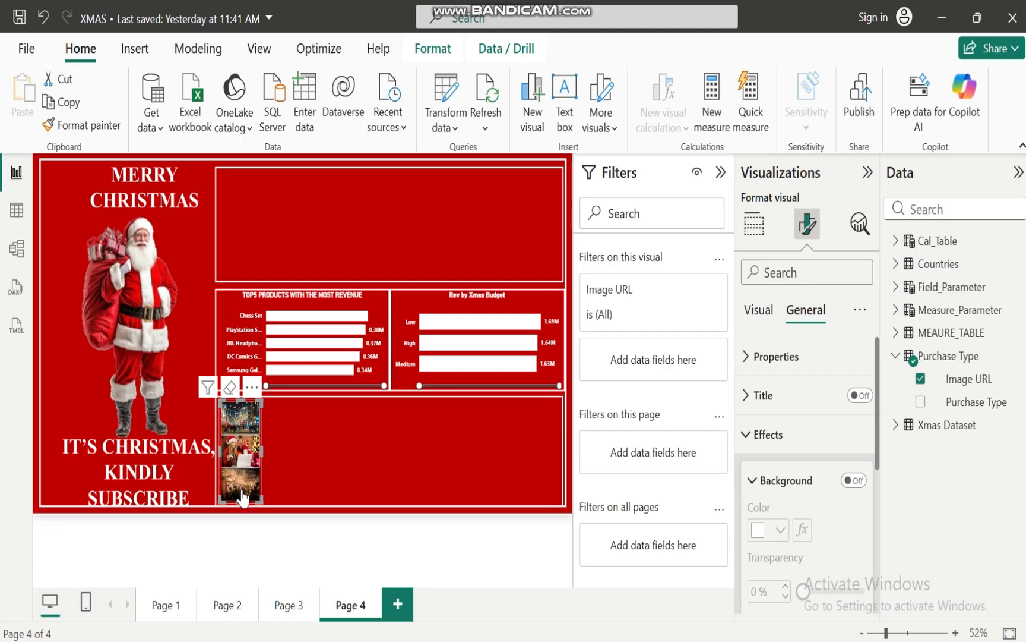
click(243, 454)
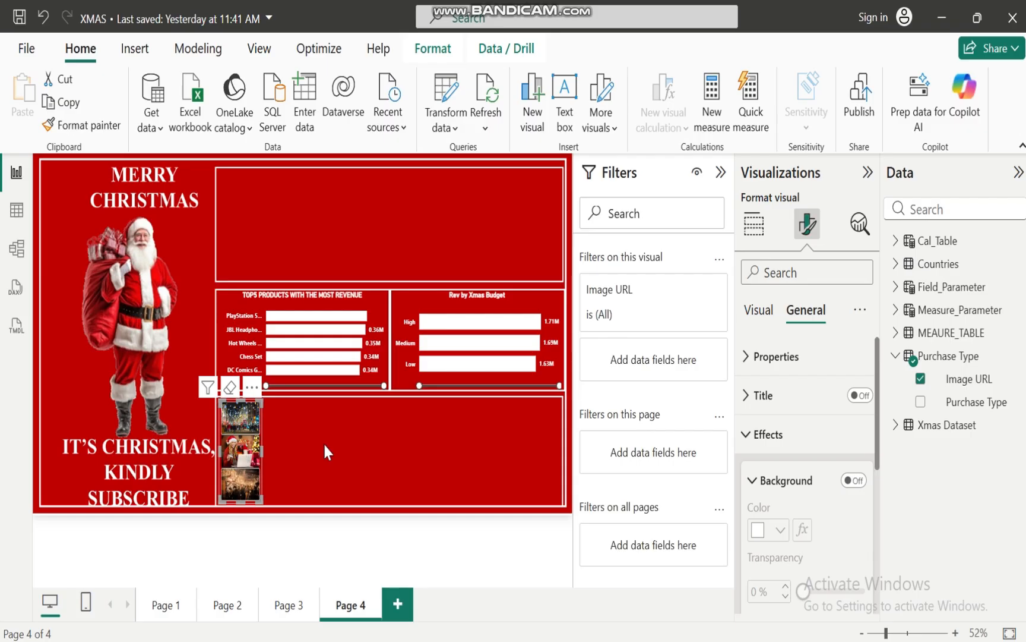
click(348, 448)
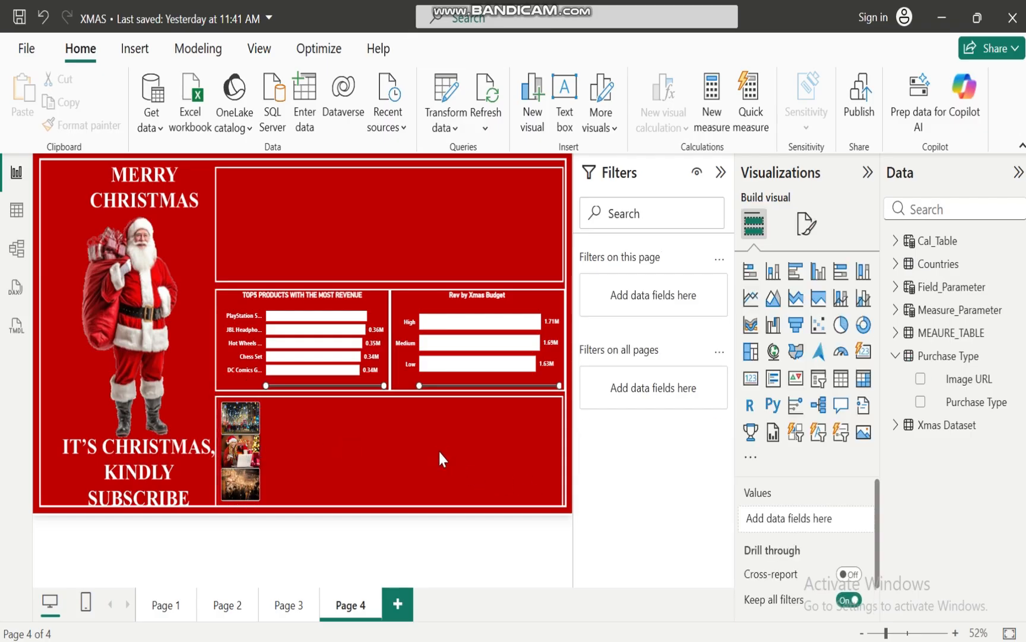
Switch to PowerPoint to review the remaining business objectives, and return to the XMAS report in Power BI
click(607, 637)
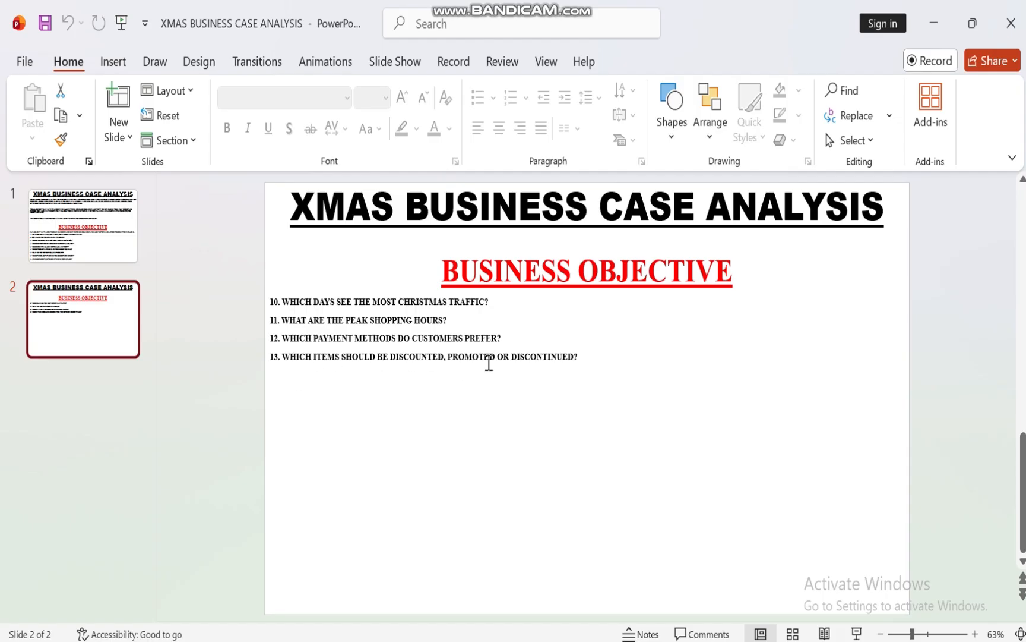
mouse_move(534, 640)
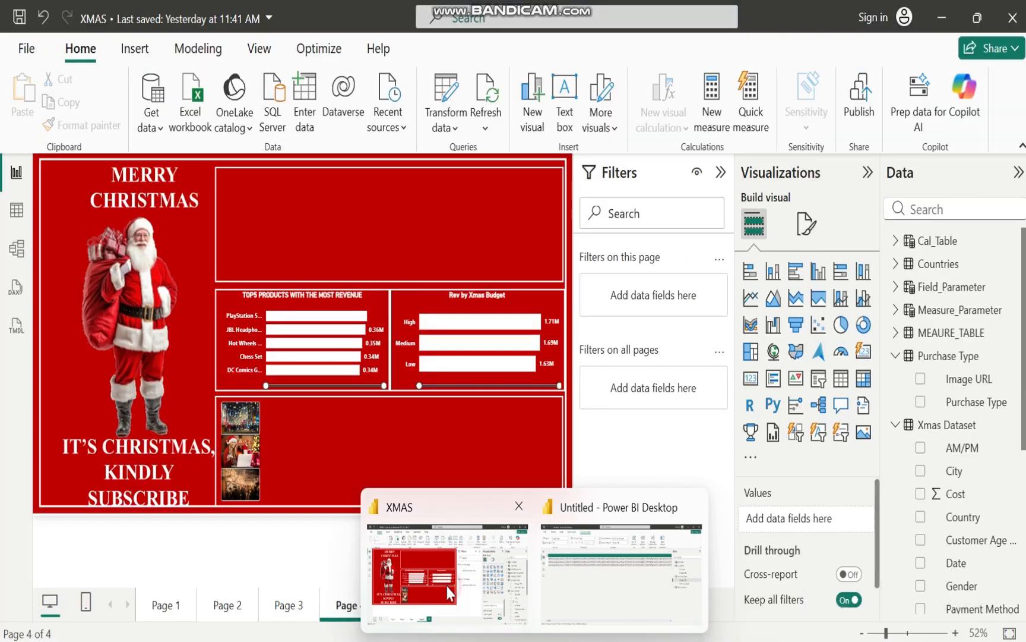
click(448, 587)
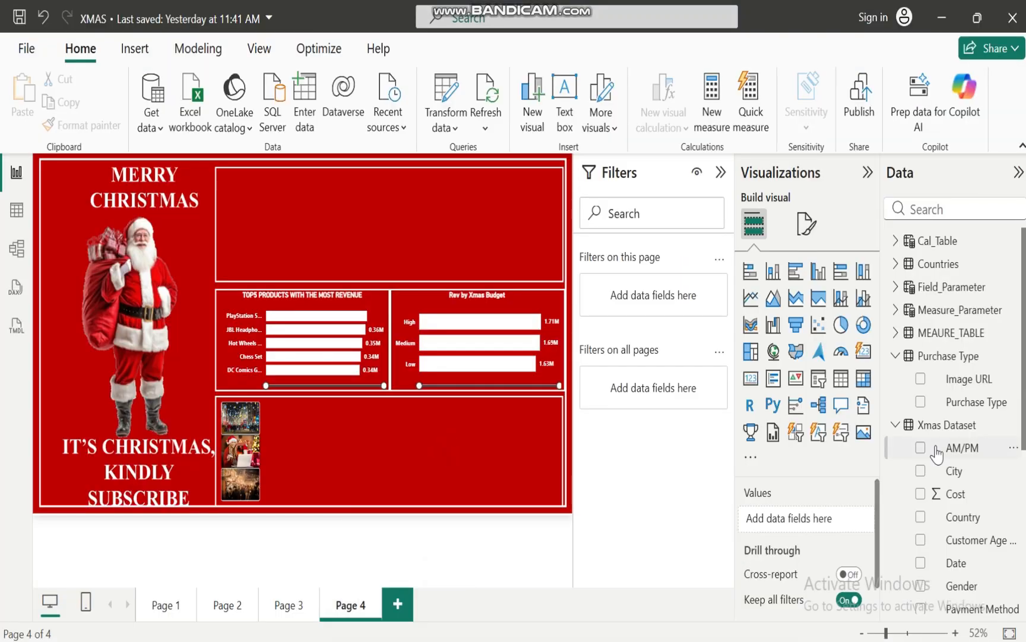
Create a table visual with Product Name from Xmas Dataset and the Rev measure from MEAURE_TABLE
scroll(963, 456, down, 4)
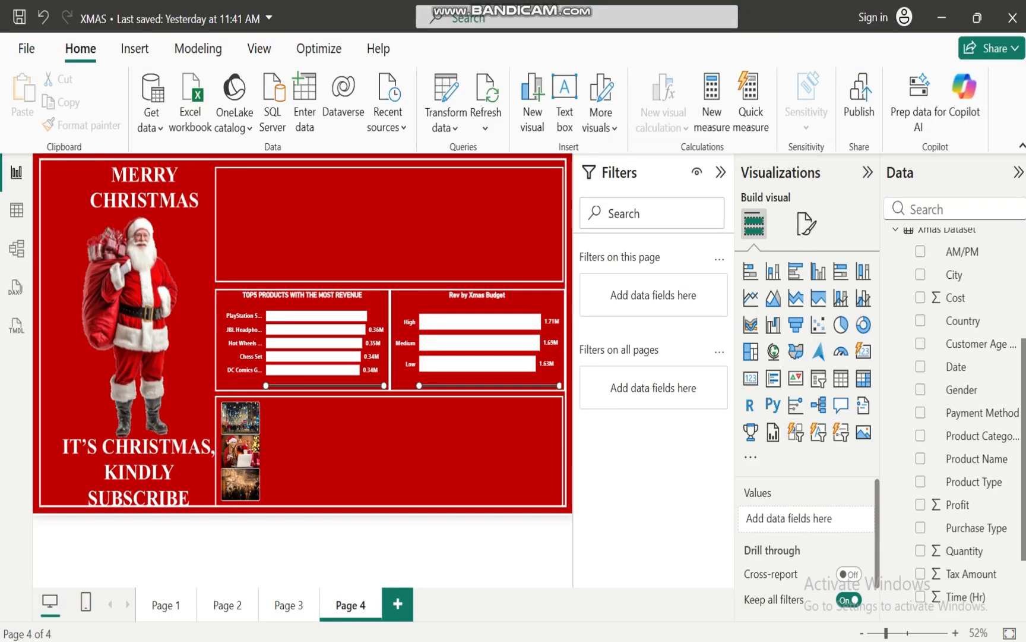
click(921, 457)
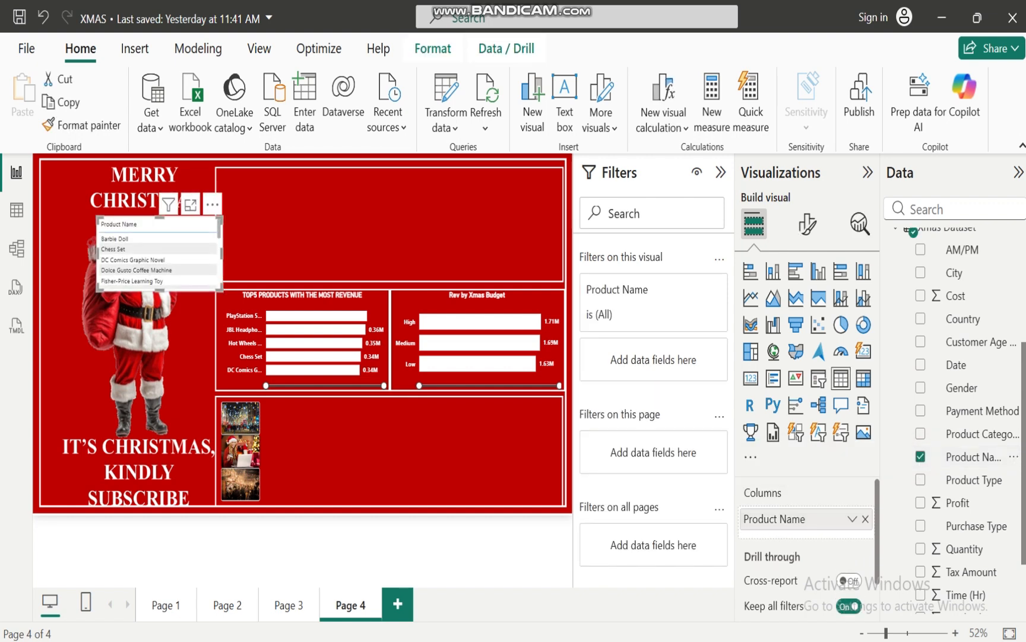
scroll(956, 416, up, 4)
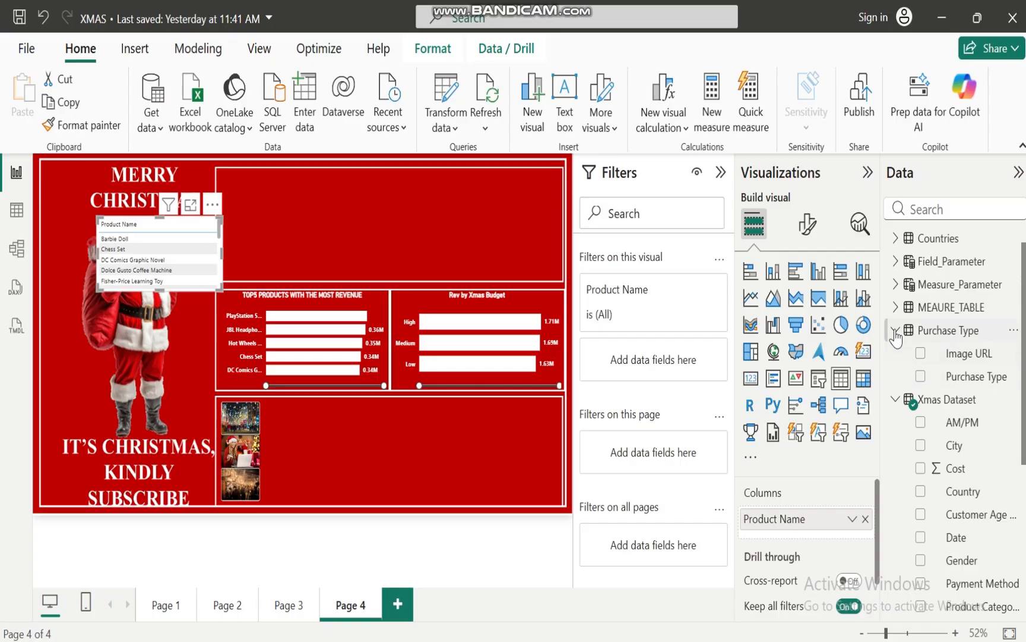
click(895, 330)
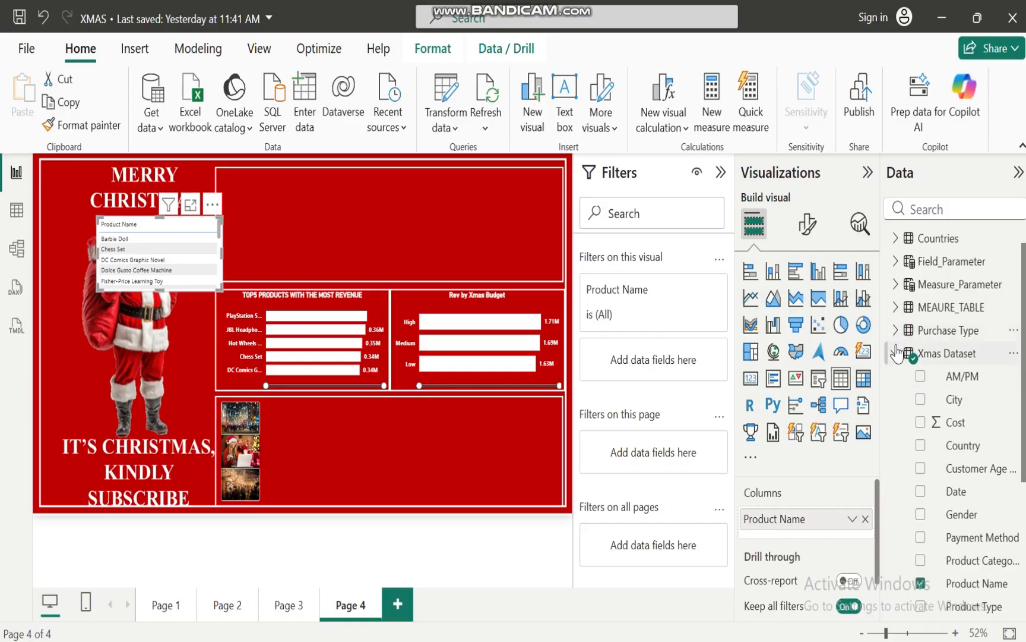
click(896, 353)
click(896, 332)
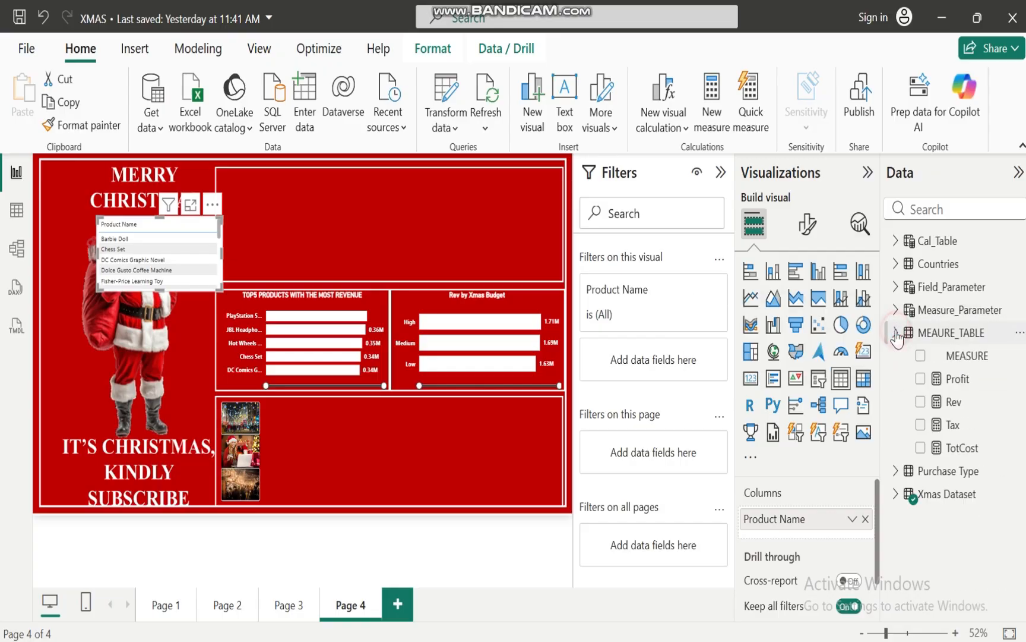
click(922, 402)
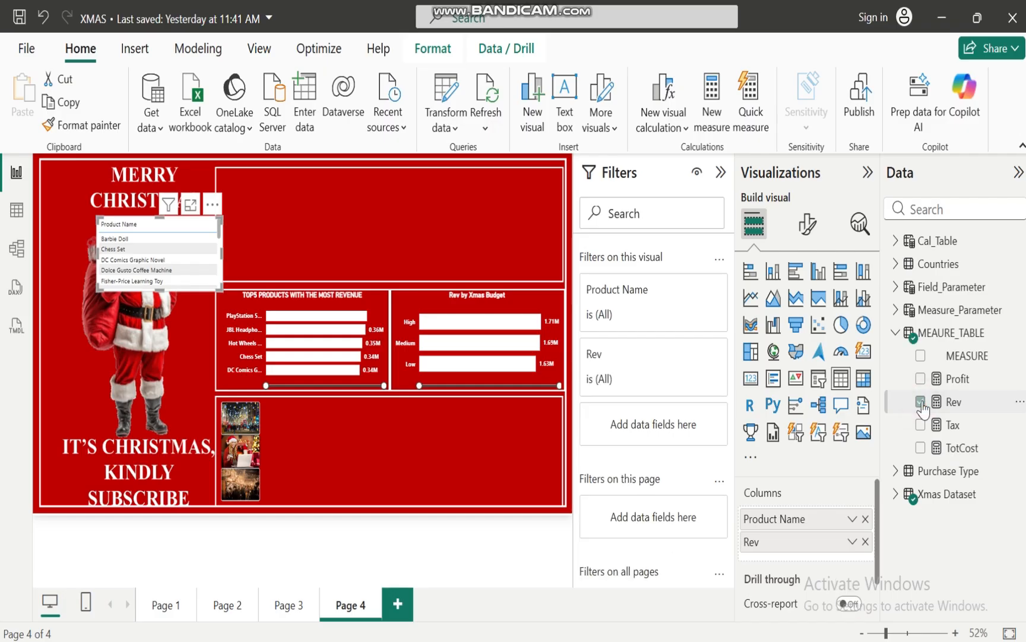
Apply a Top N filter on Product Name that shows the bottom 10 items by Rev
click(686, 291)
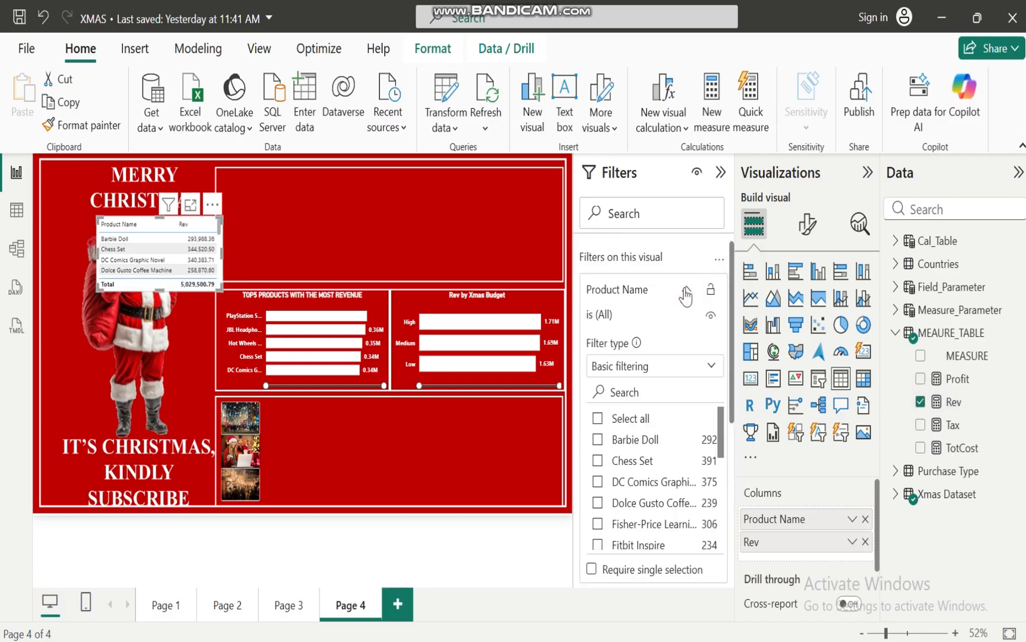
click(711, 369)
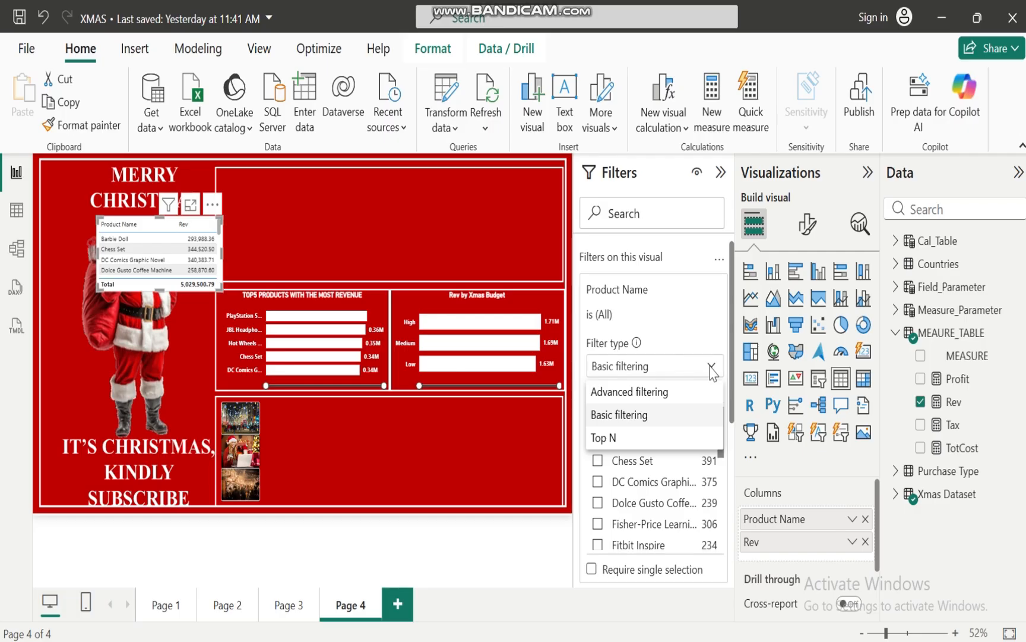
click(610, 438)
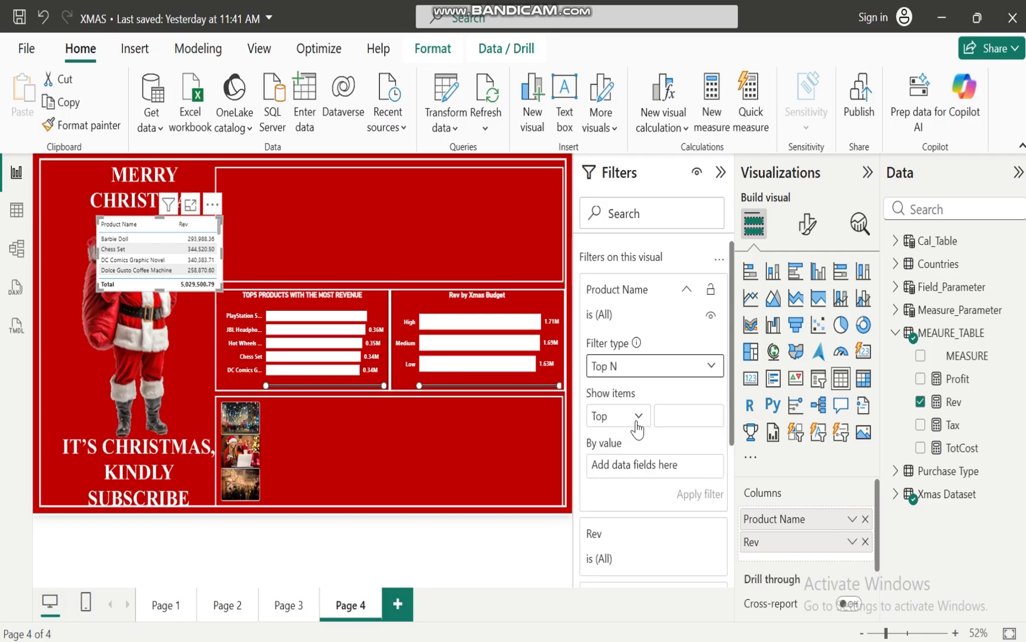
click(637, 427)
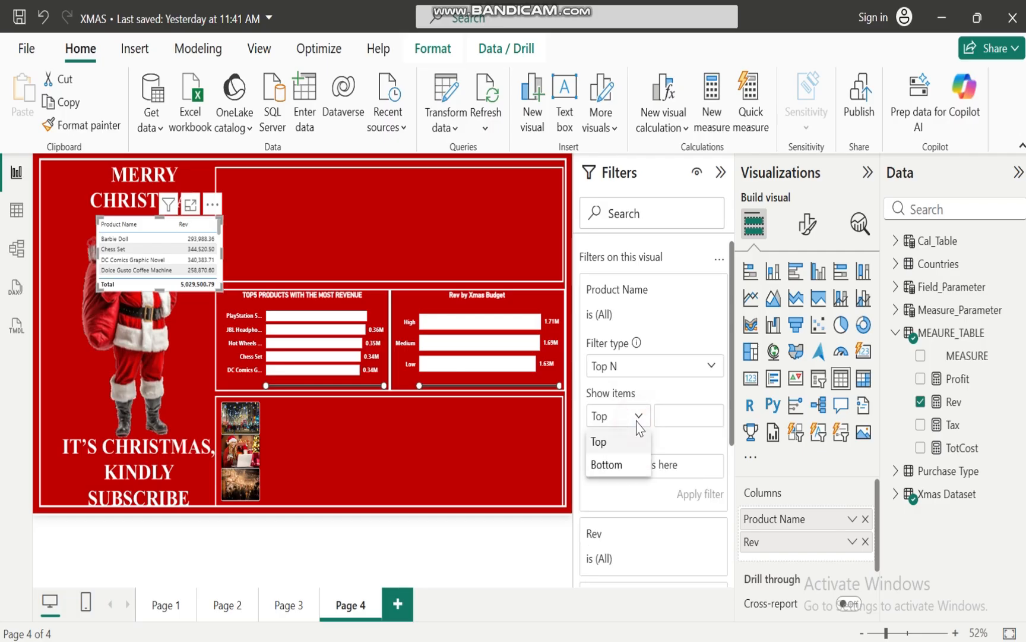
click(614, 466)
click(690, 419)
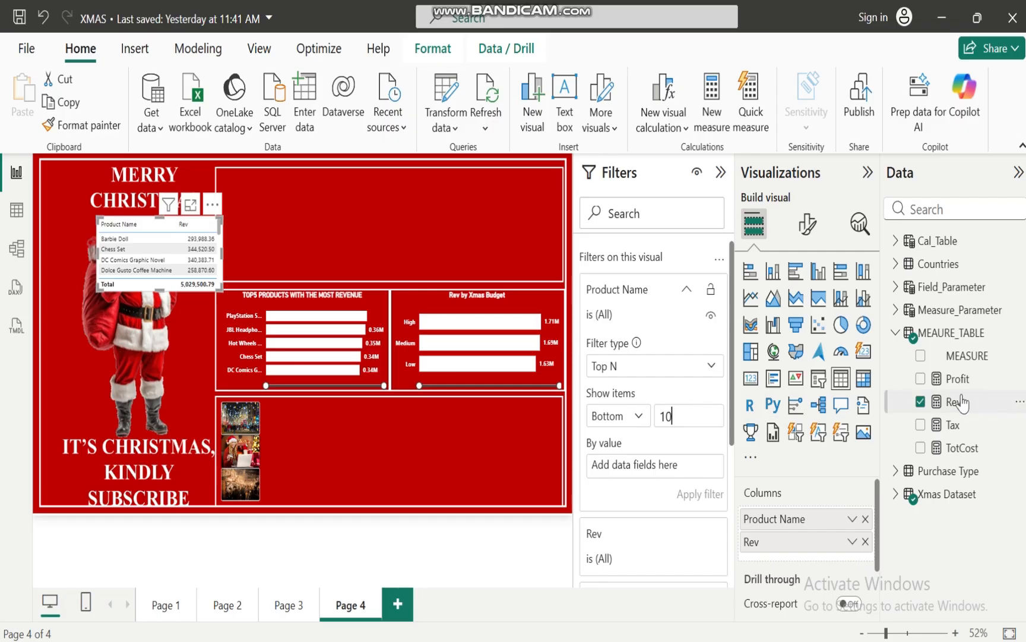
mouse_move(956, 401)
mouse_down()
mouse_move(646, 474)
mouse_move(713, 465)
mouse_up()
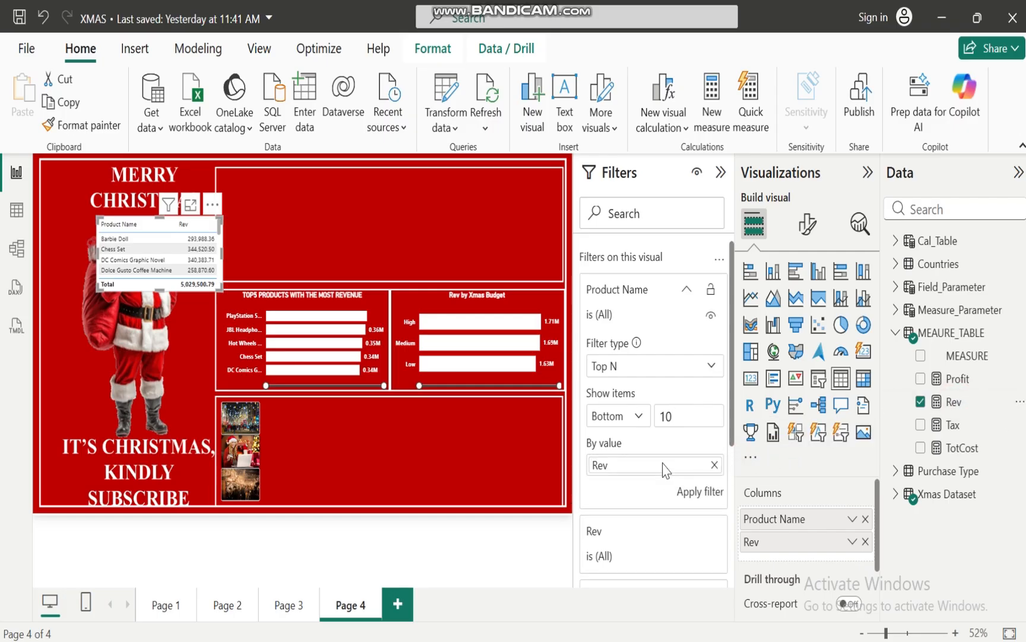
click(691, 492)
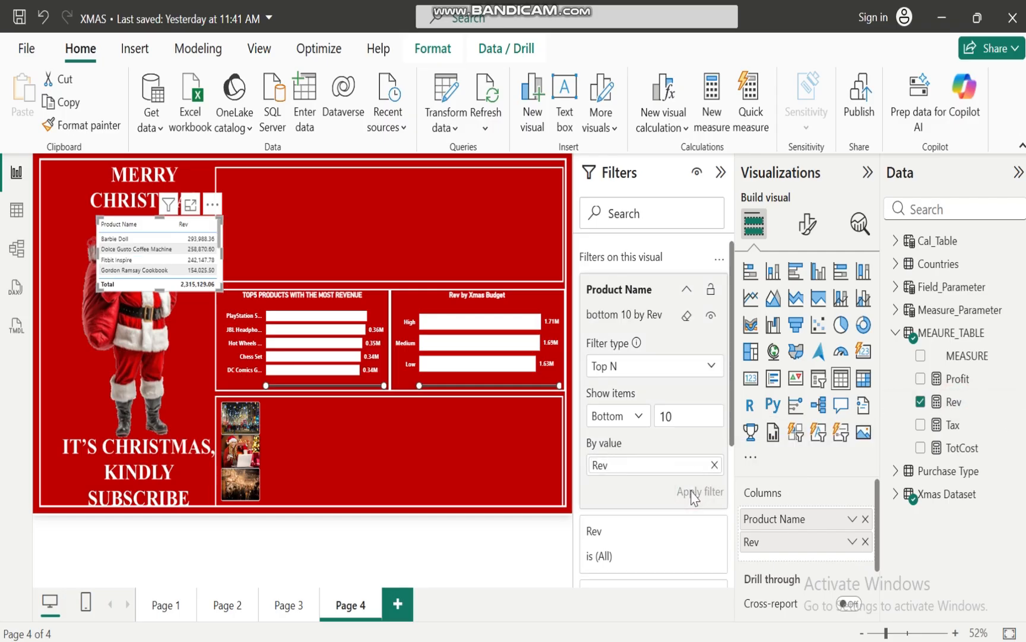
Convert the table to a treemap and fit it into the lower panel beside the image slicer
click(752, 352)
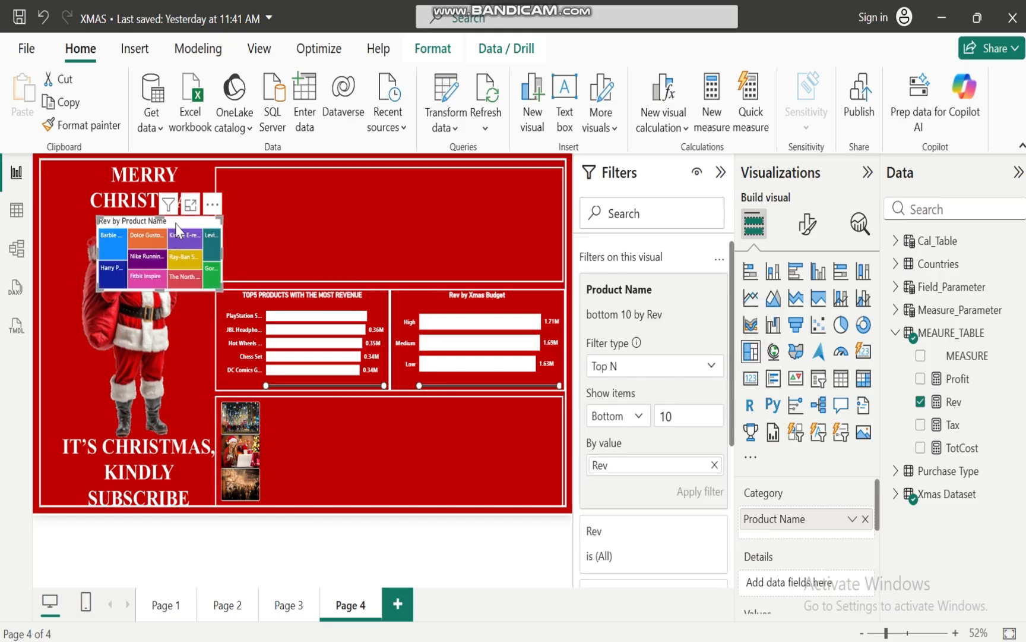
drag(176, 228, 559, 433)
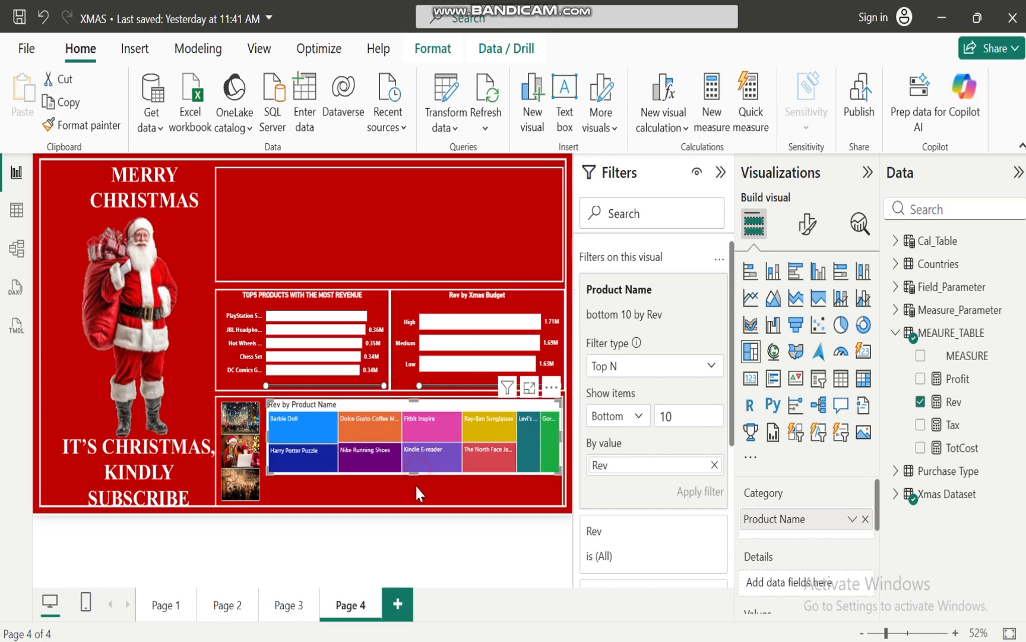
drag(417, 486, 419, 503)
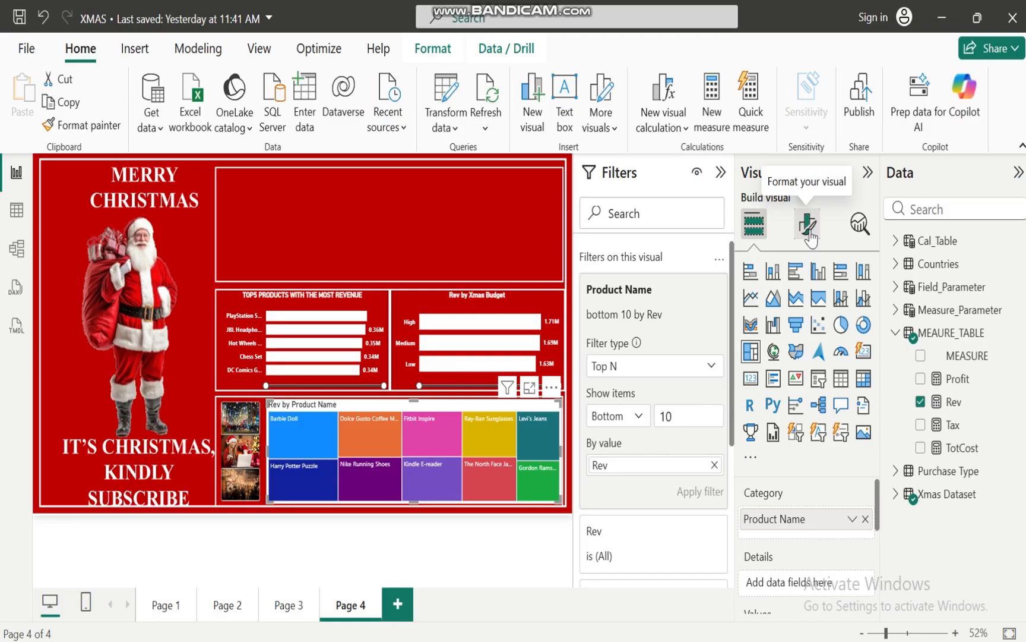
Examine the product revenue values in the bar chart, view the Page 3 dashboard for comparison, and return to Page 4
mouse_move(288, 451)
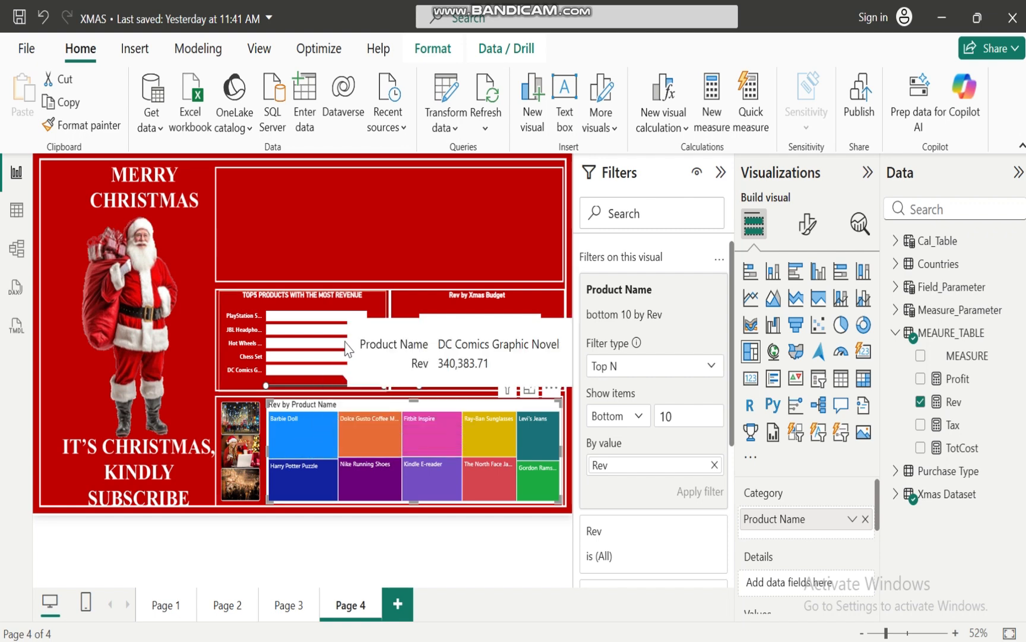
mouse_move(326, 319)
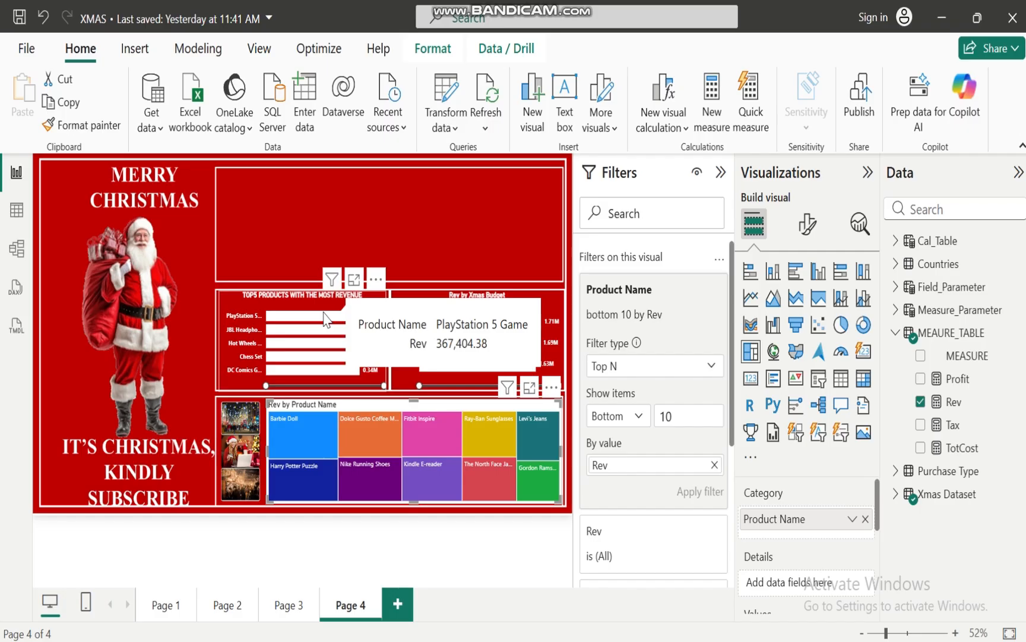
mouse_move(300, 339)
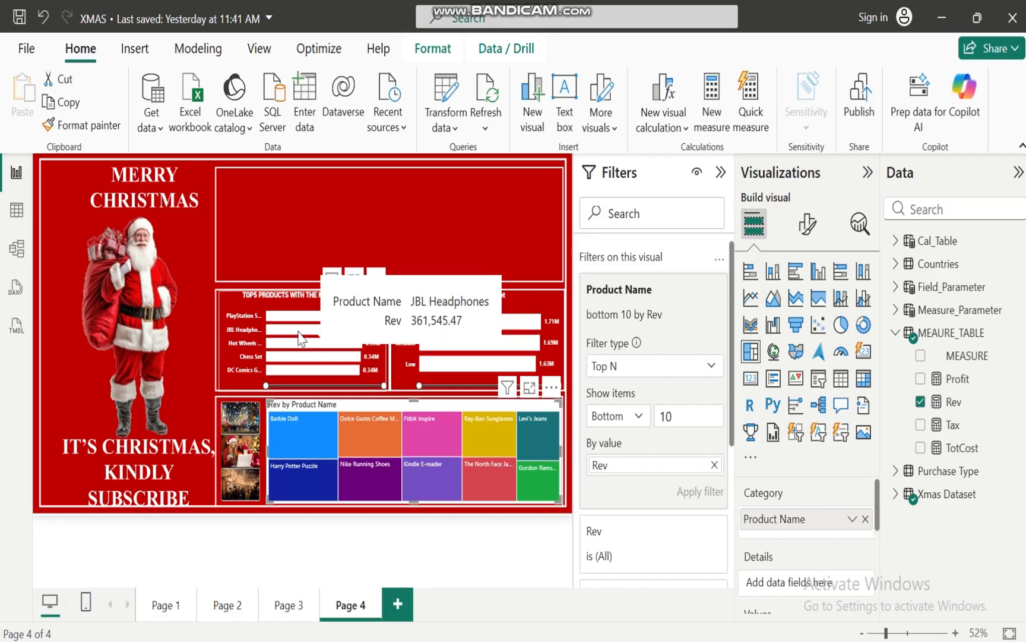
click(285, 612)
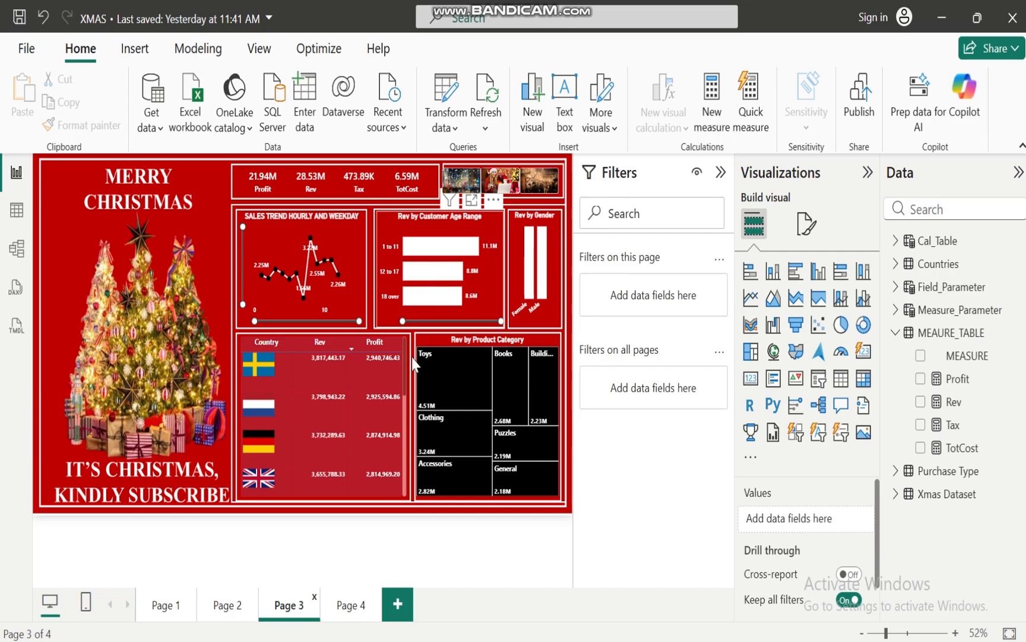
click(344, 612)
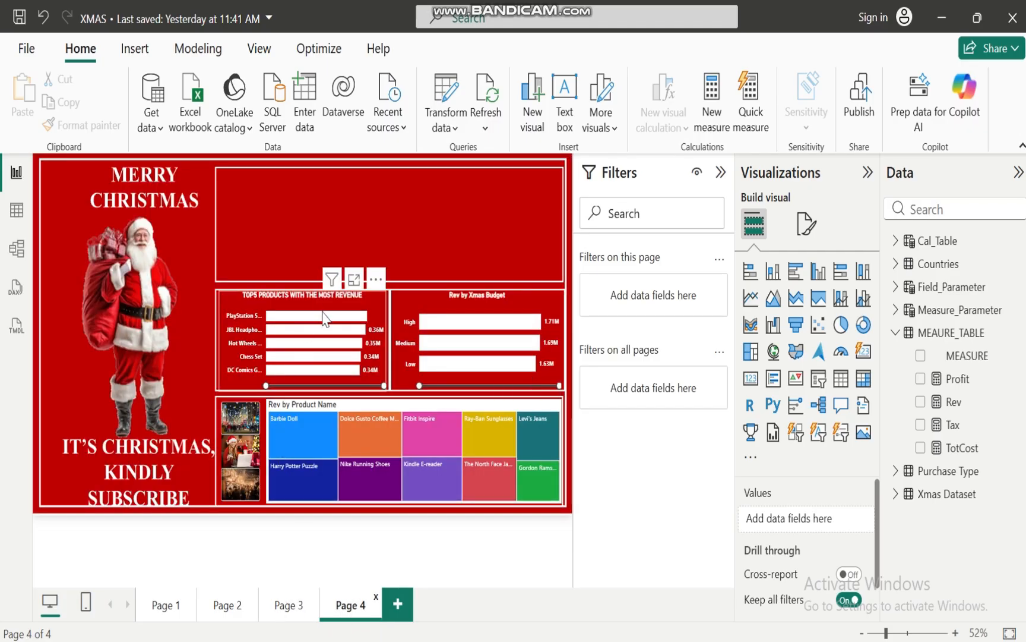
Filter the page by the topmost slicer image, examine the treemap's product revenue, and clear the slicer selection
click(239, 429)
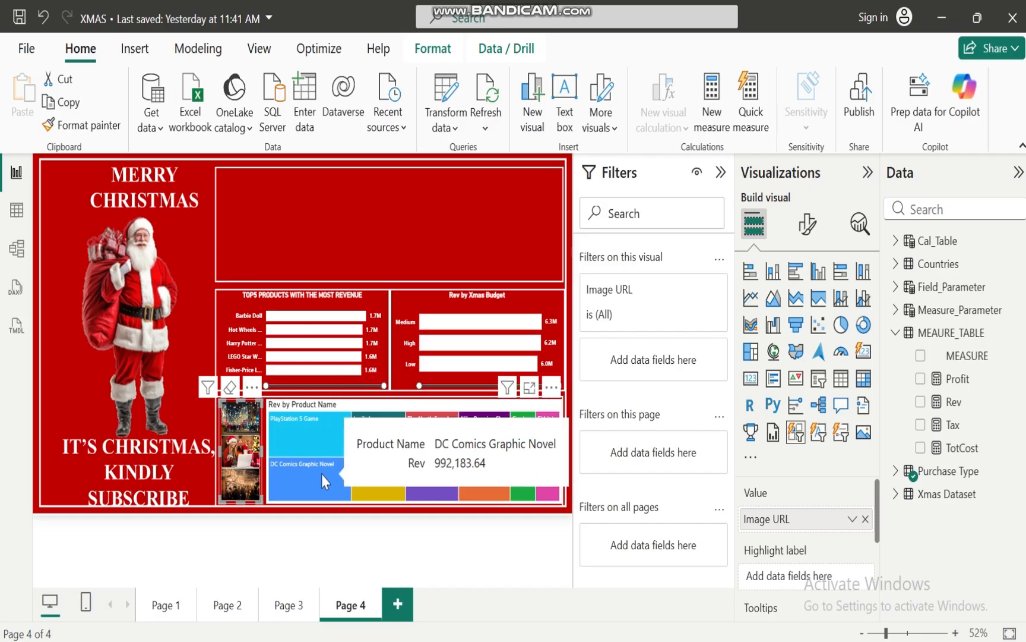
click(242, 428)
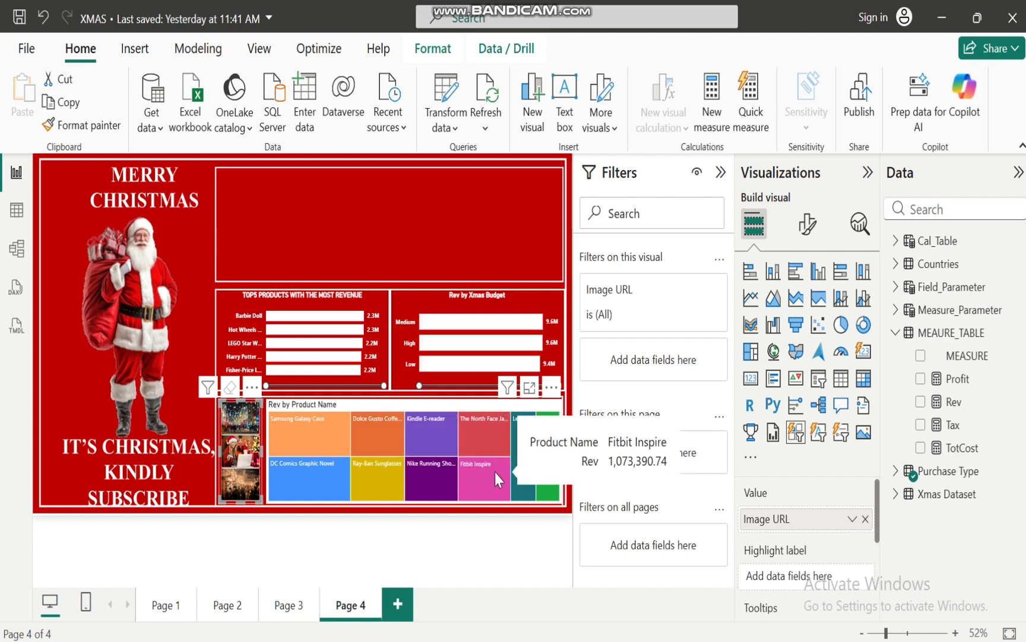
Open conditional formatting for the treemap's colors and set its format style to Gradient
click(432, 410)
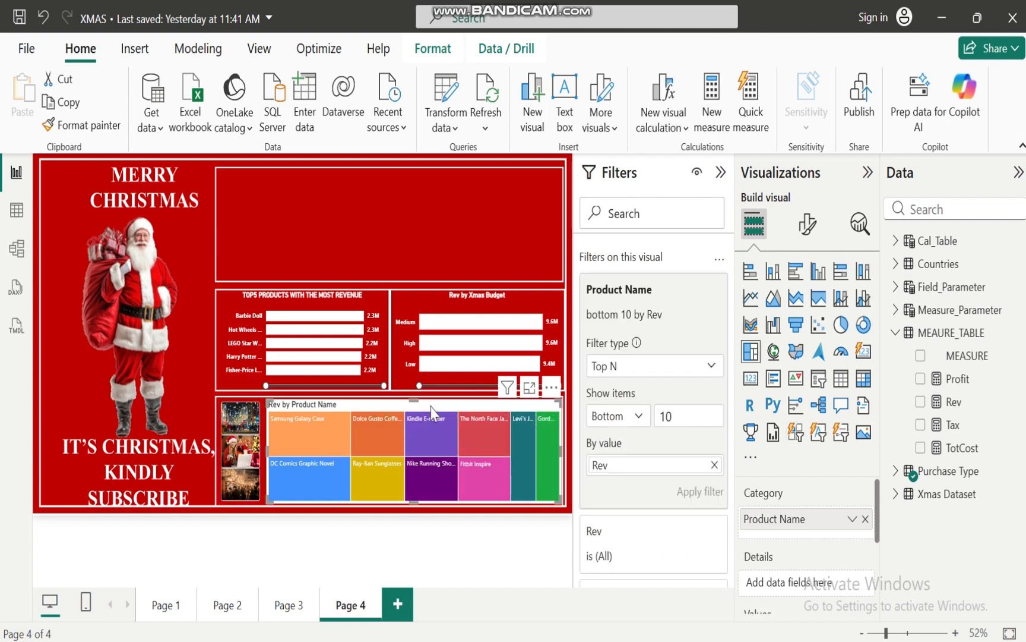
click(809, 225)
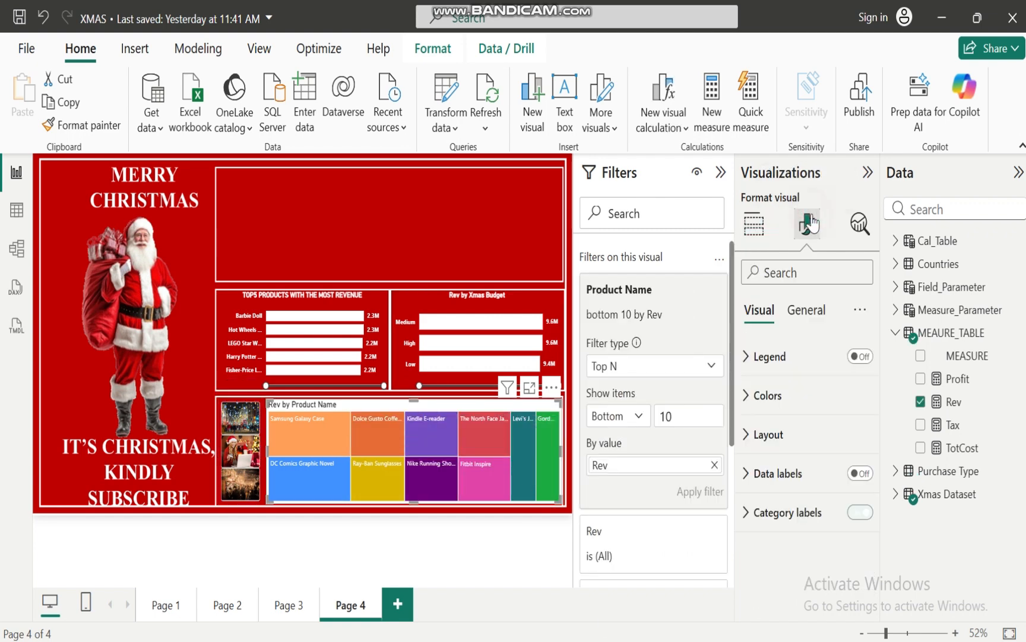
click(747, 359)
click(745, 357)
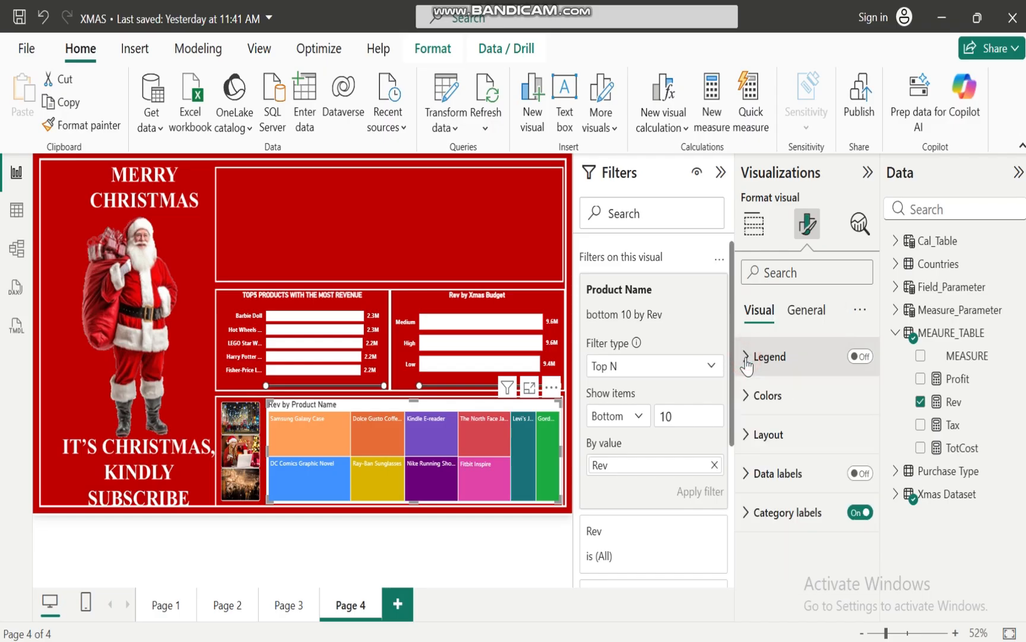
click(746, 395)
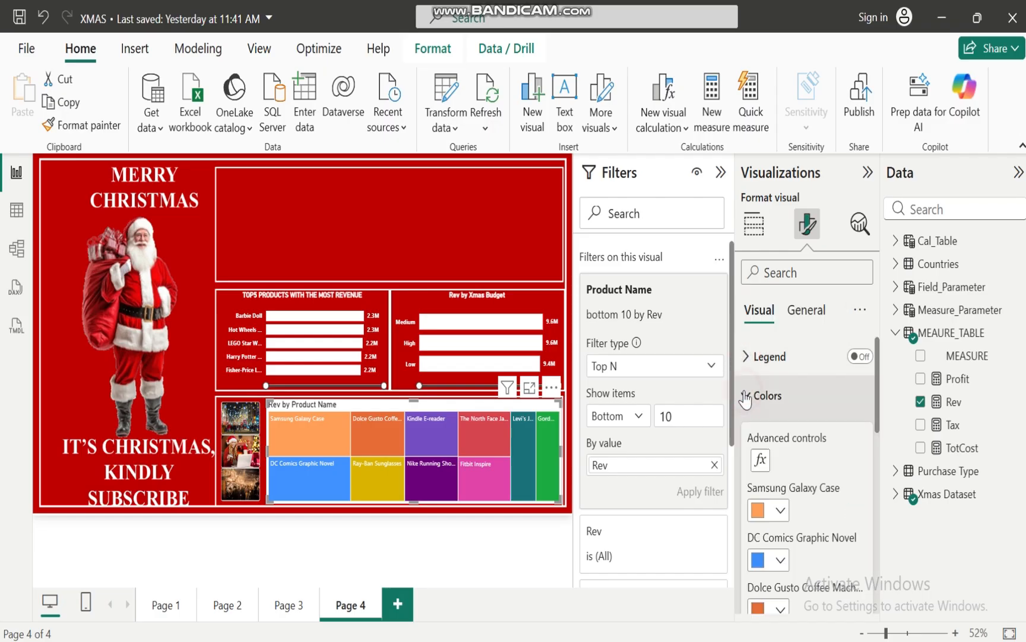
click(762, 463)
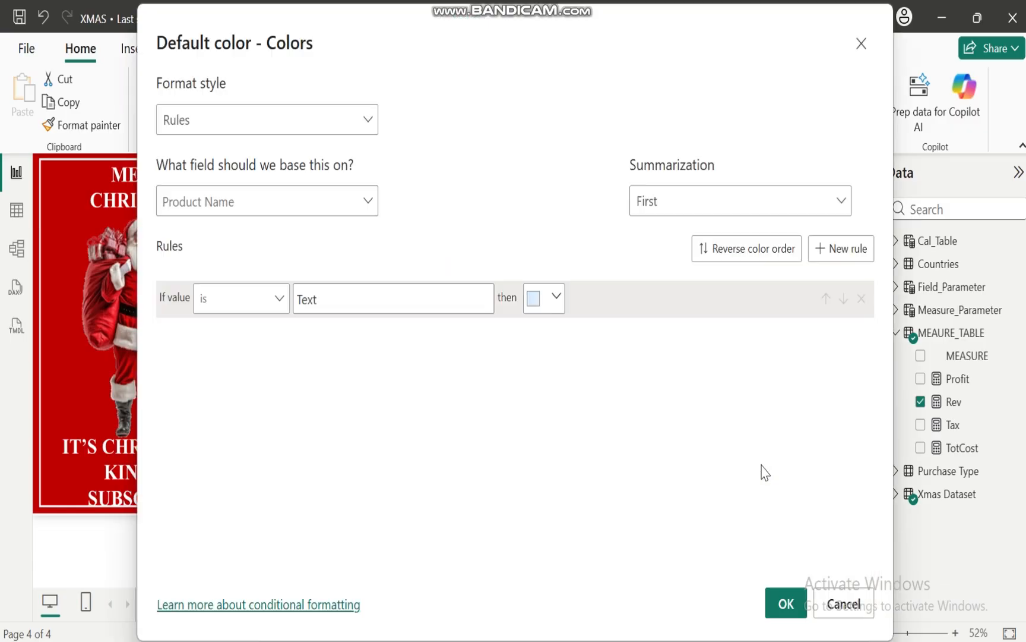
click(366, 119)
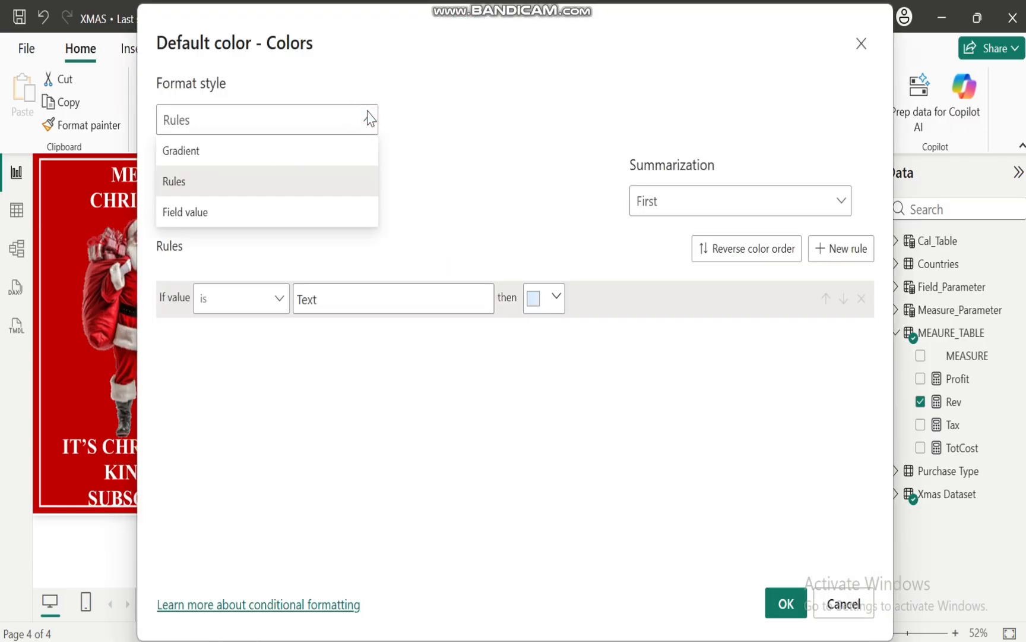
click(234, 154)
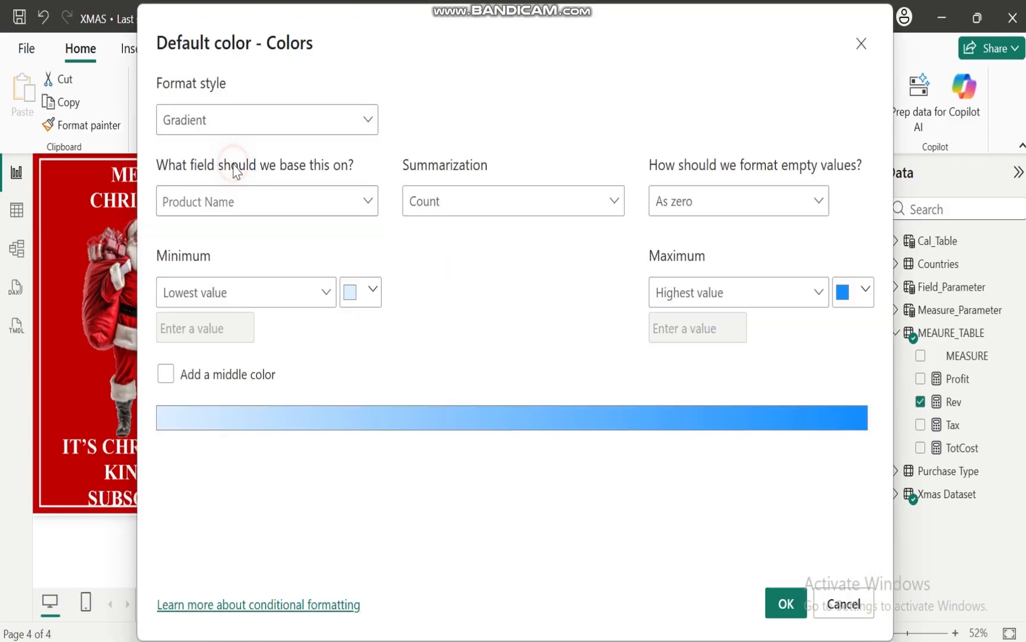
Set the gradient's minimum and maximum colors to black and apply it to the treemap
click(369, 291)
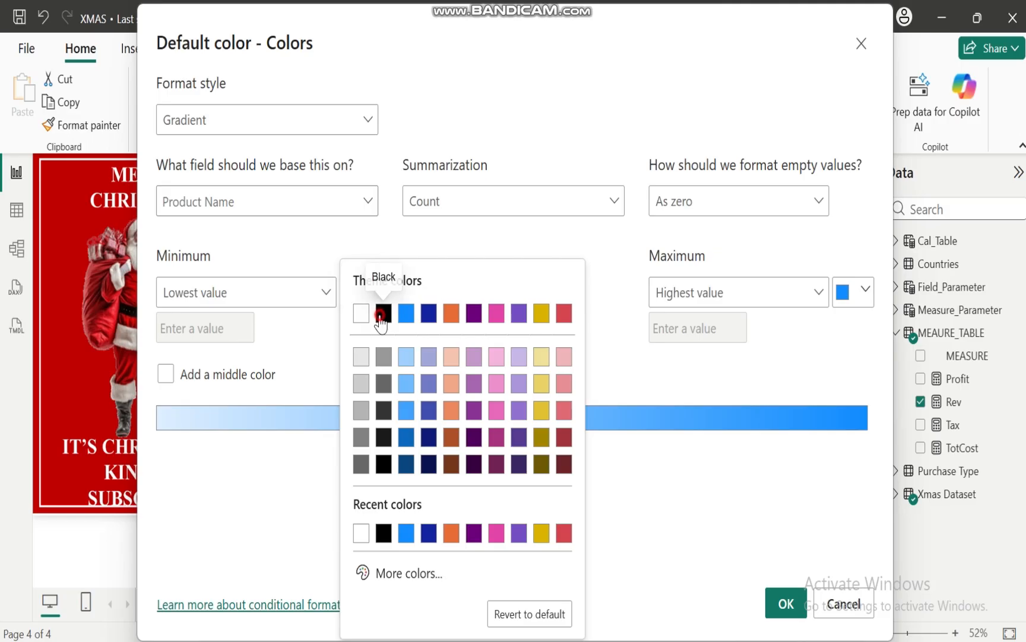
click(380, 311)
click(867, 294)
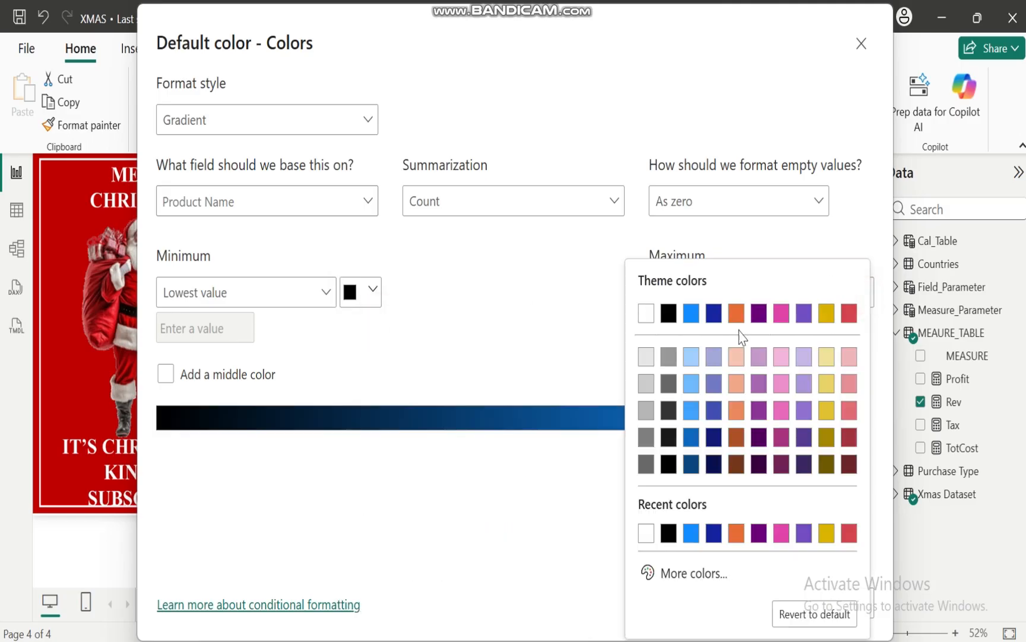
click(666, 312)
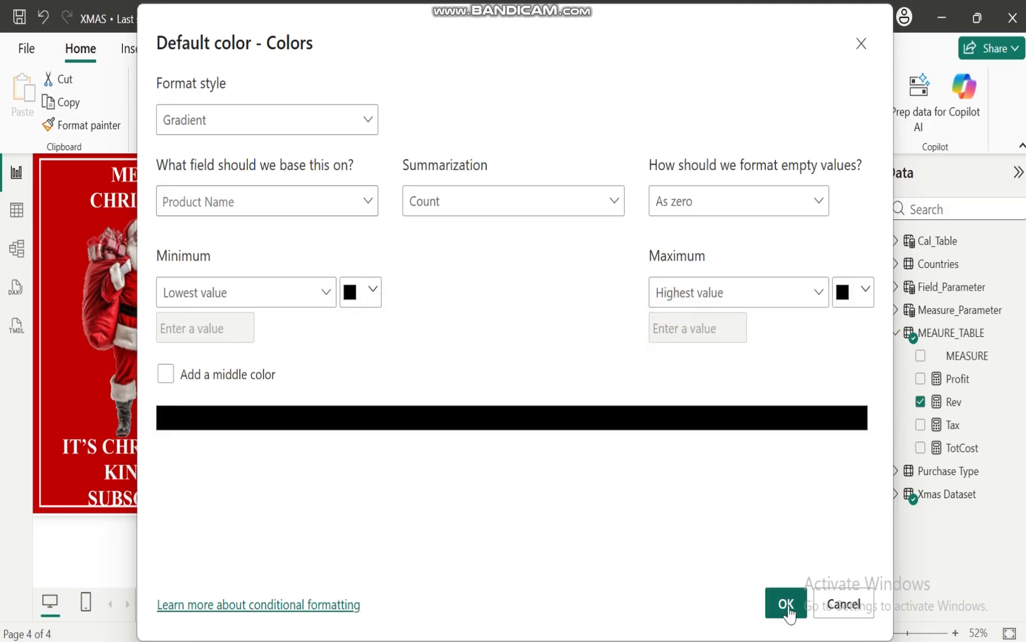
click(783, 604)
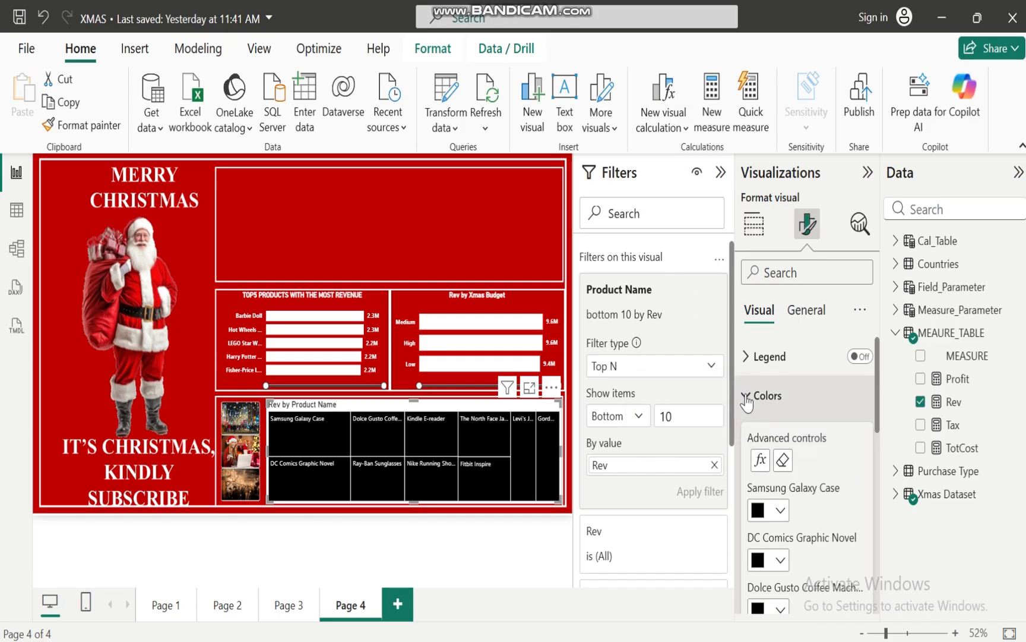
click(747, 397)
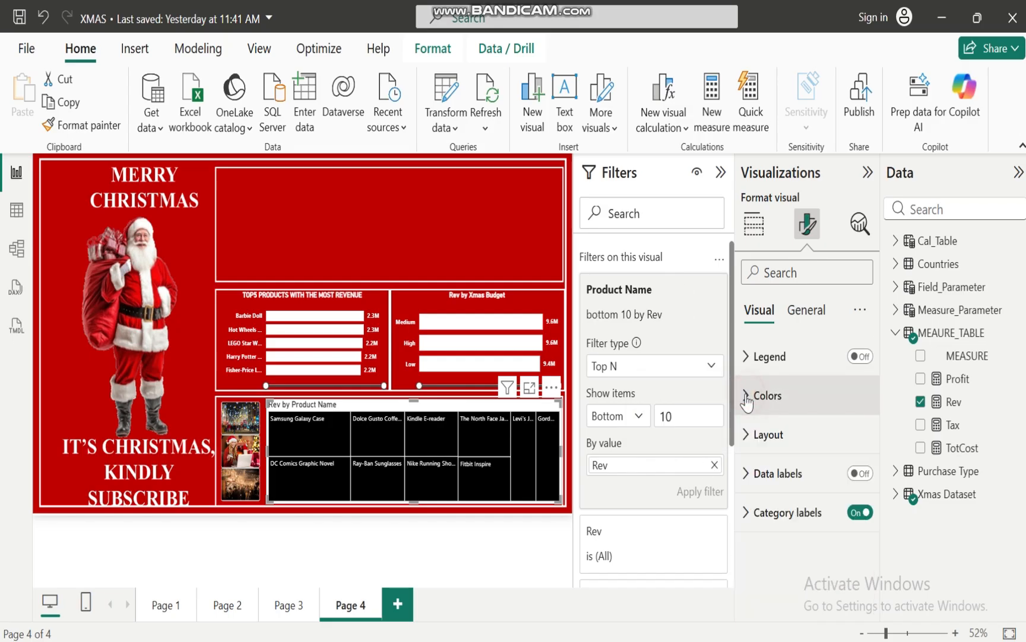
Turn on the treemap's data labels and make both the data labels and category labels bold
click(864, 474)
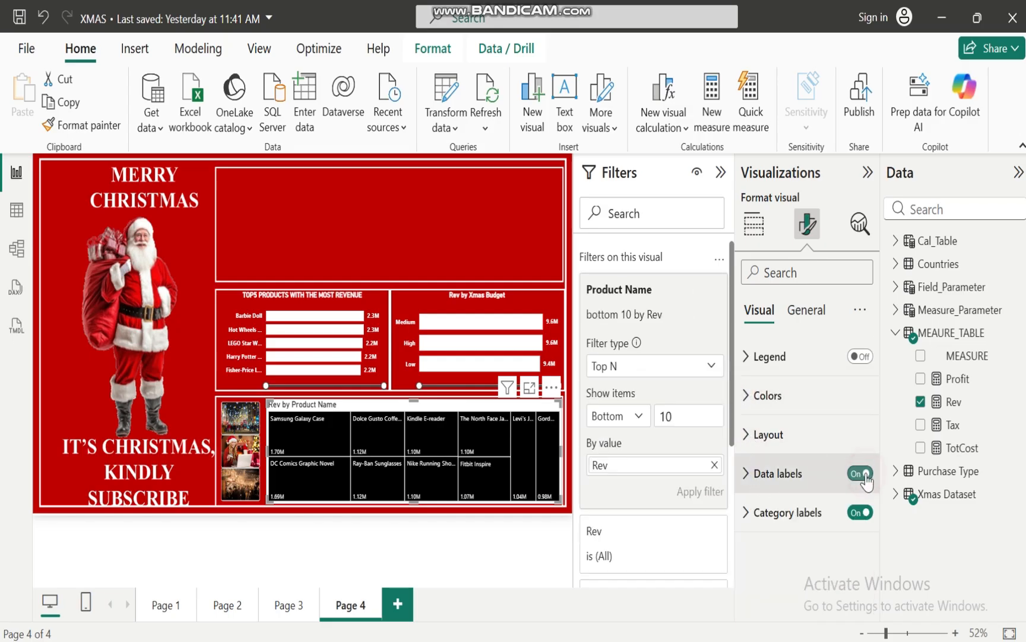
click(747, 474)
click(757, 594)
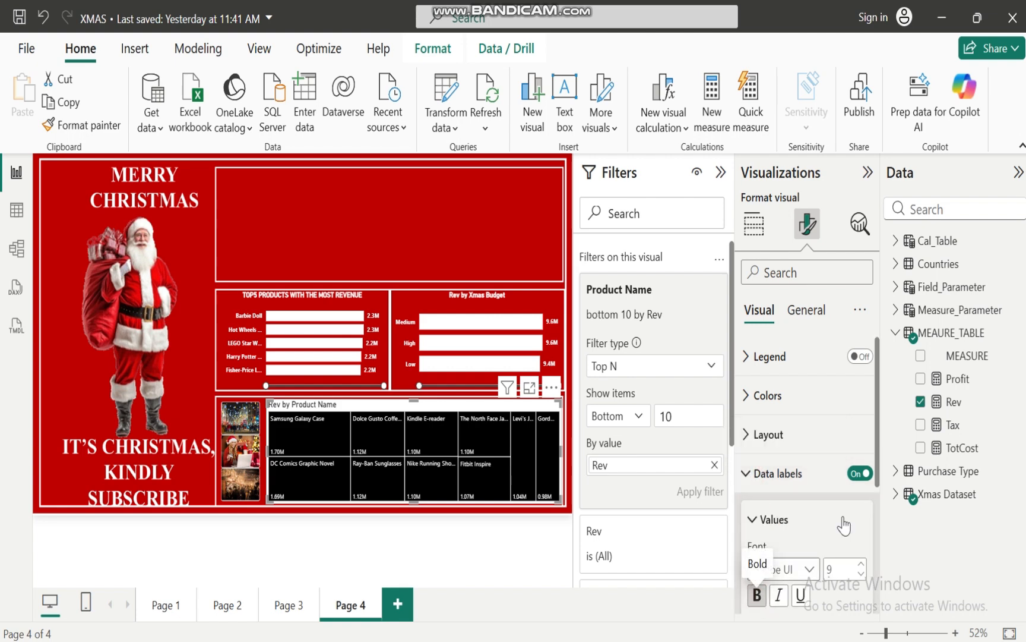
click(747, 474)
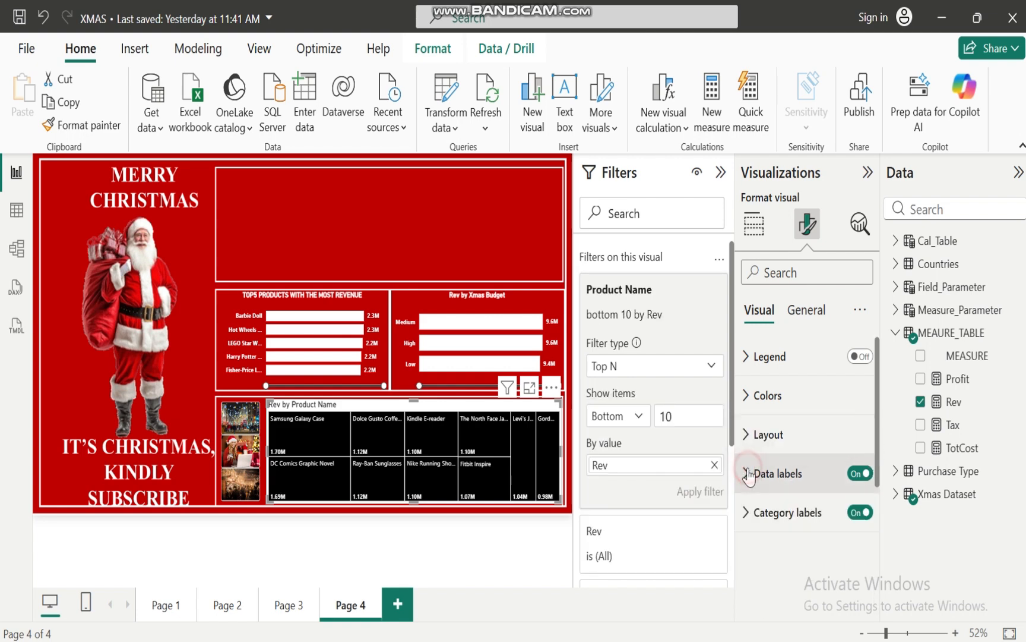
click(746, 512)
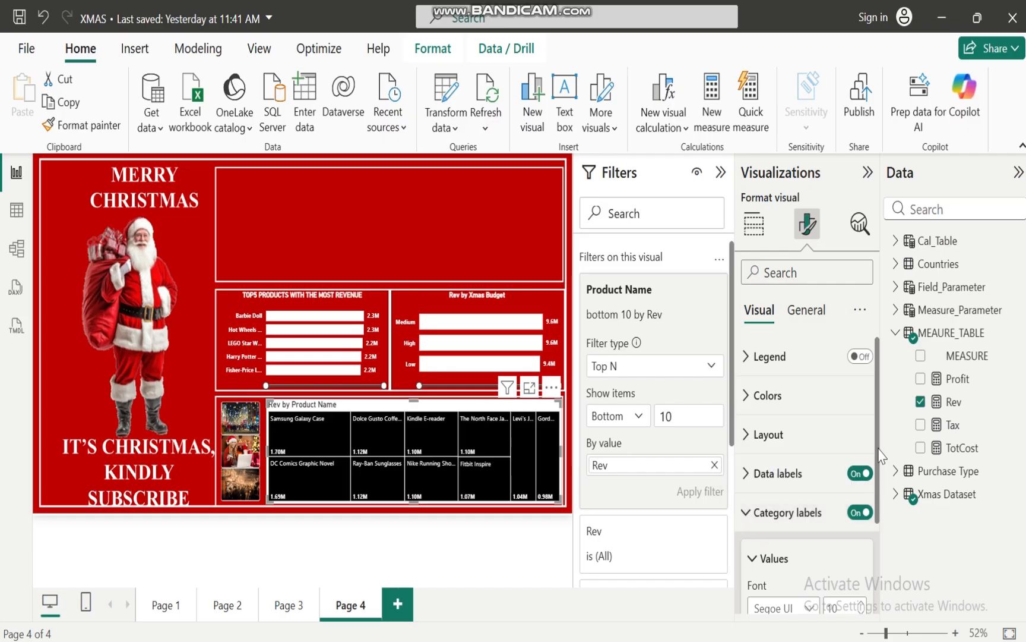
drag(878, 447, 889, 531)
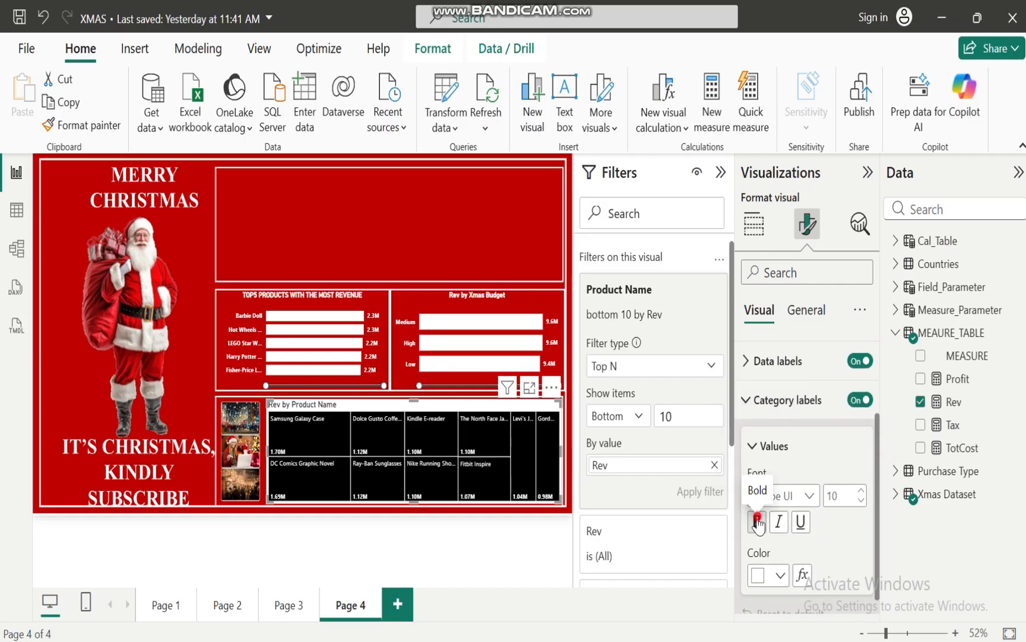
Change the treemap's title text to "PRODUCTS NOT PERFORMING"
click(808, 310)
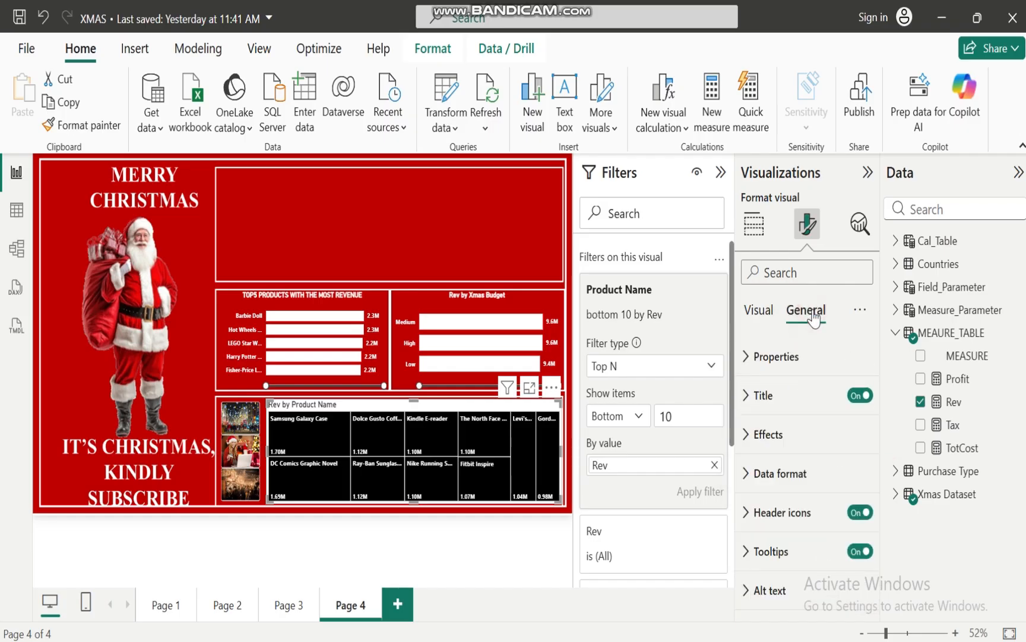
click(746, 397)
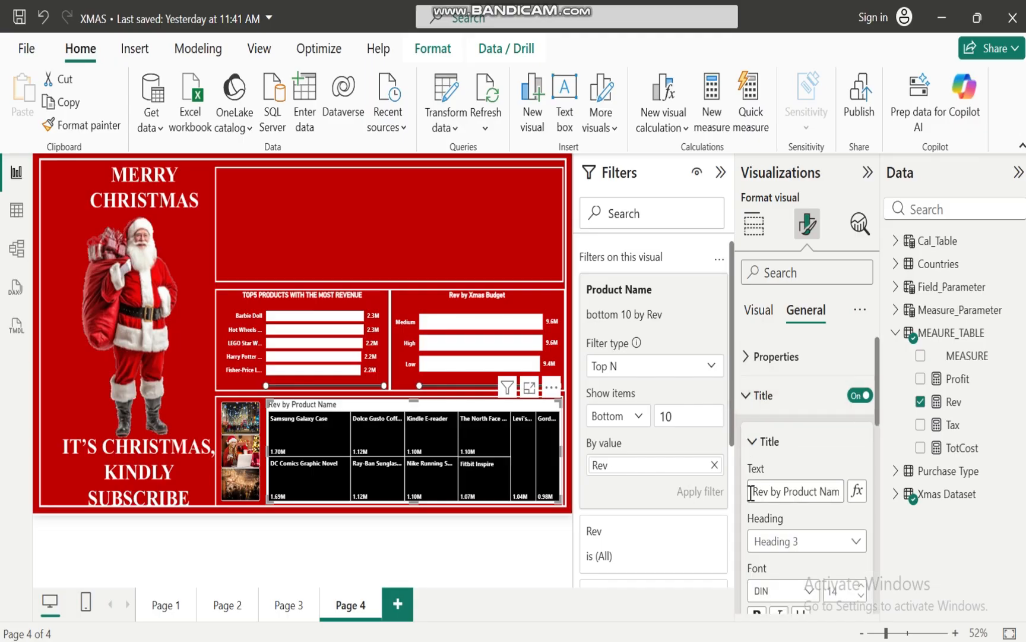
drag(750, 491, 871, 514)
text(PRODUCTS N)
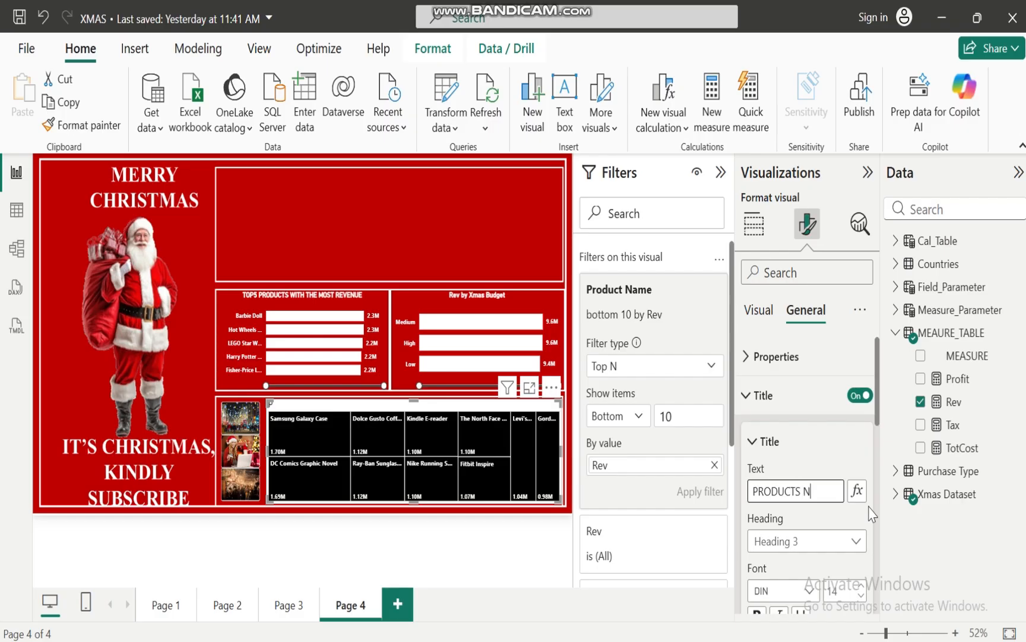
text(OT PERFORMING)
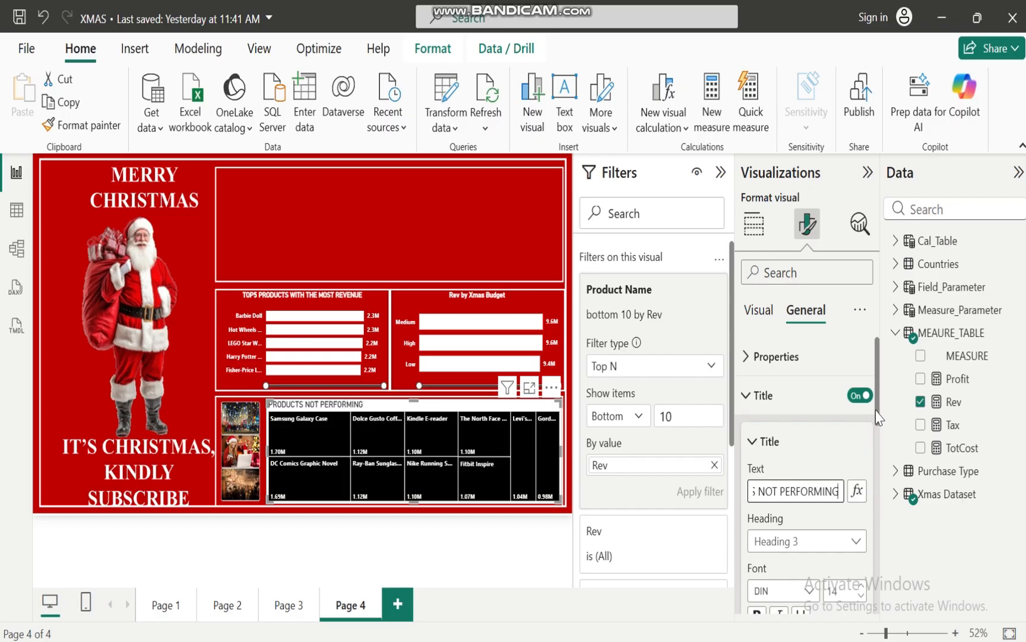
Format the treemap's title as bold, size 13, white and centered
drag(876, 410, 877, 451)
click(758, 492)
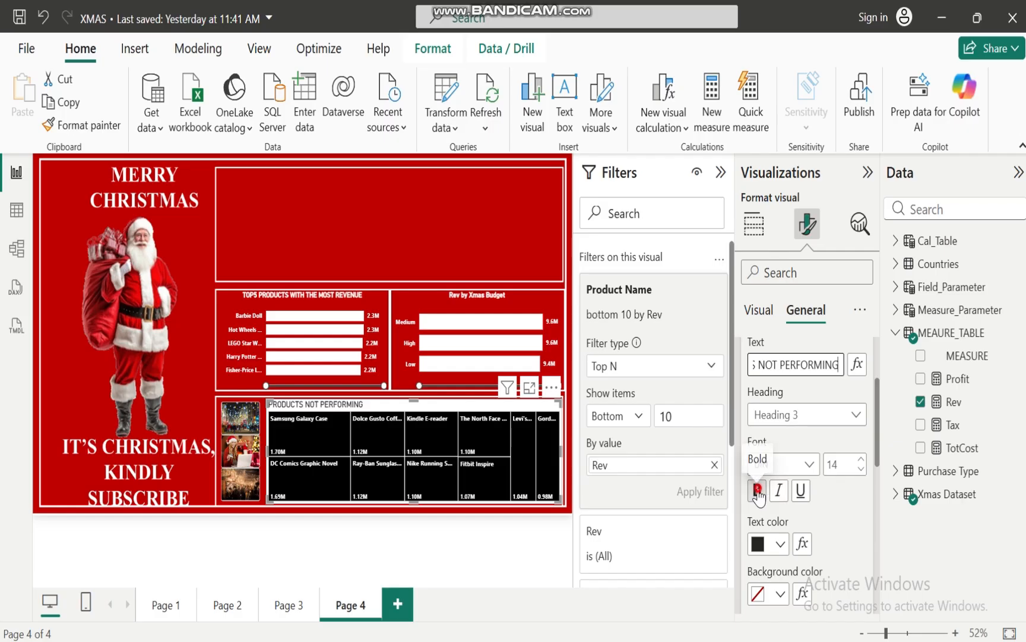
click(861, 468)
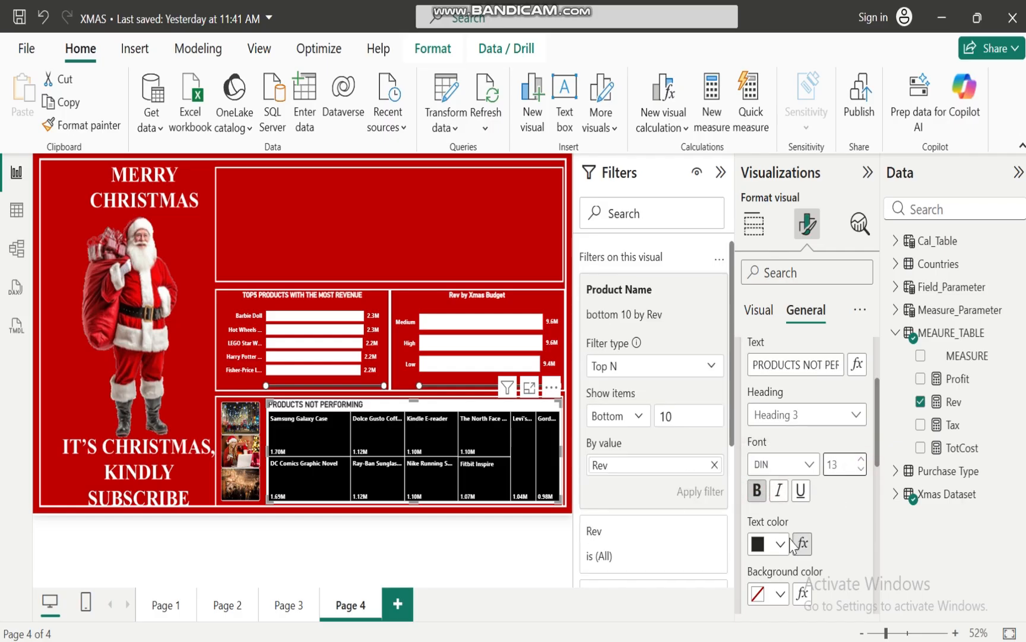
click(779, 545)
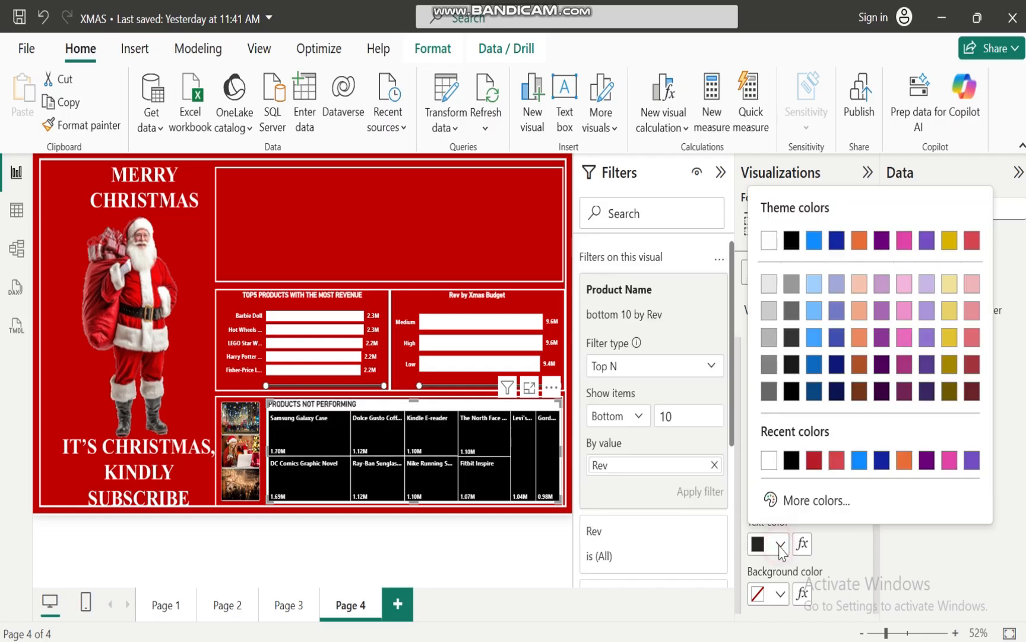
click(769, 460)
drag(879, 430, 875, 374)
click(743, 409)
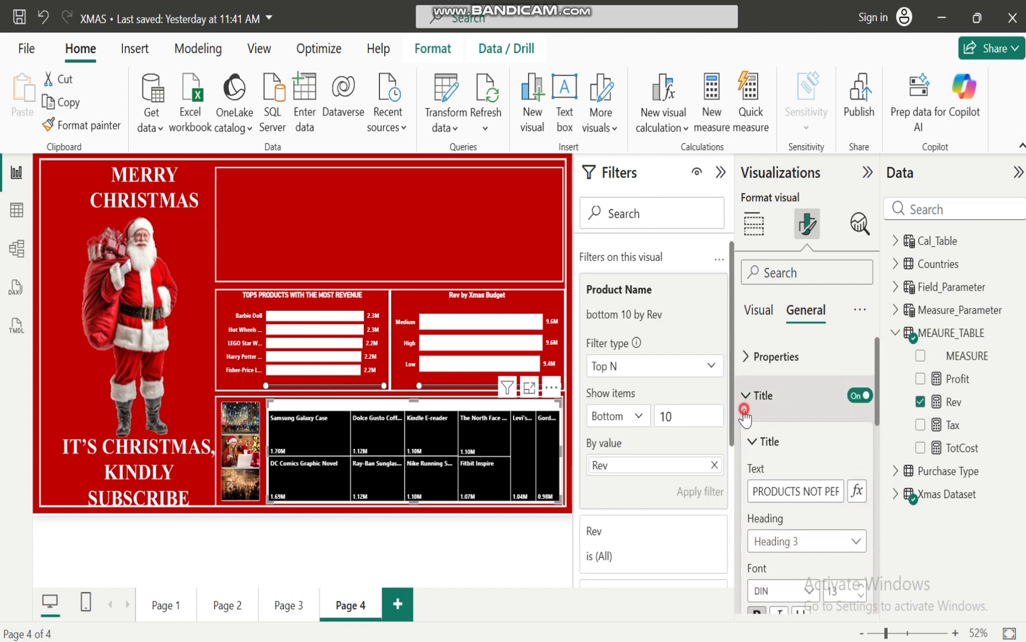
Turn off the treemap's background and deselect the visual
click(748, 434)
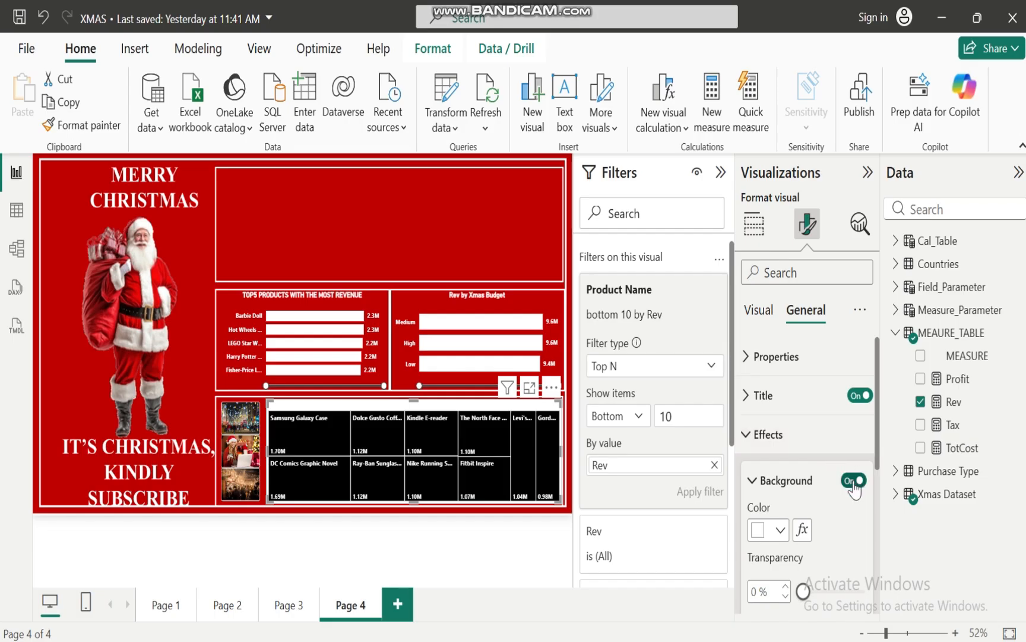
click(853, 482)
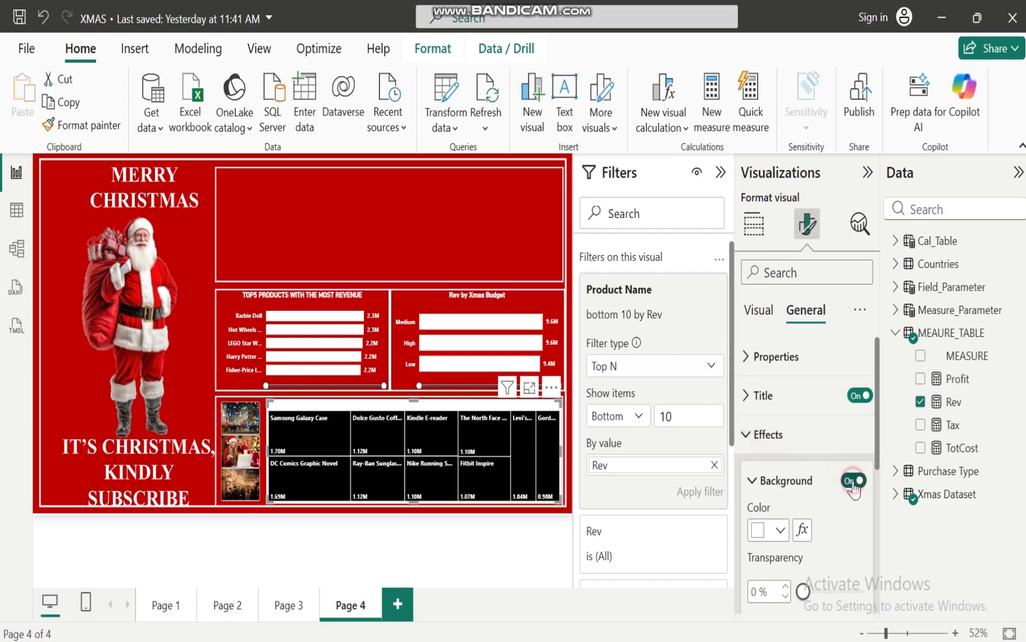
click(451, 530)
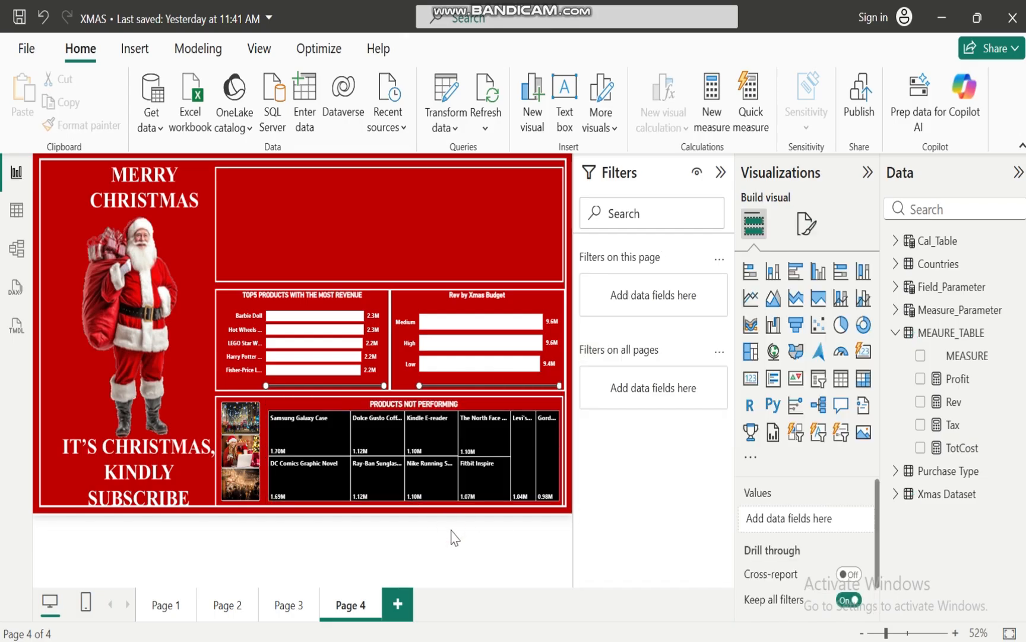
Switch to the XMAS BUSINESS CASE ANALYSIS presentation in PowerPoint, review the business objectives on slide 2, and return to the XMAS report in Power BI
mouse_move(618, 628)
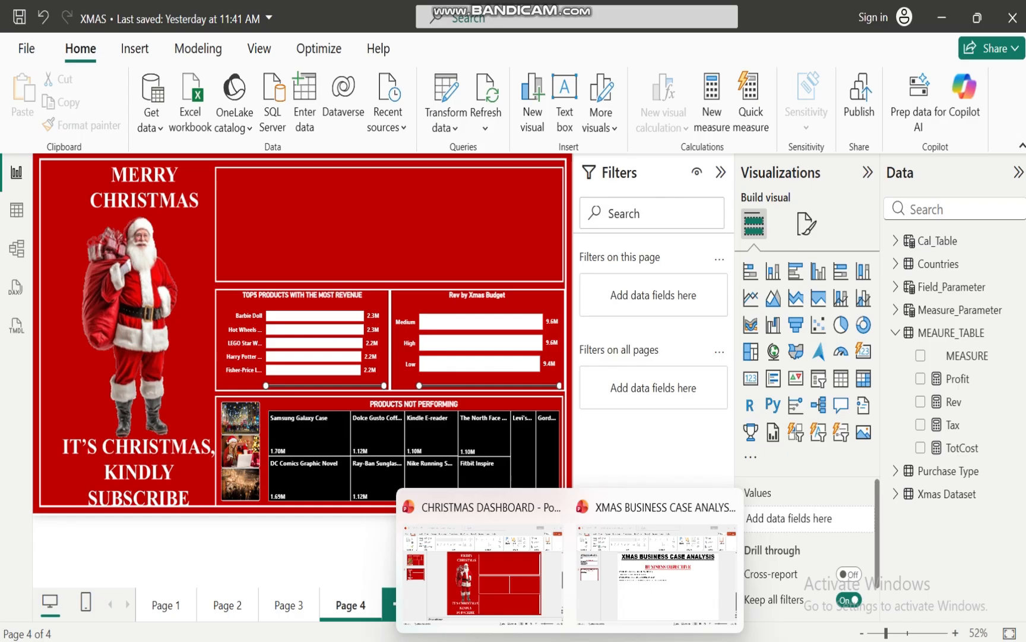
click(645, 601)
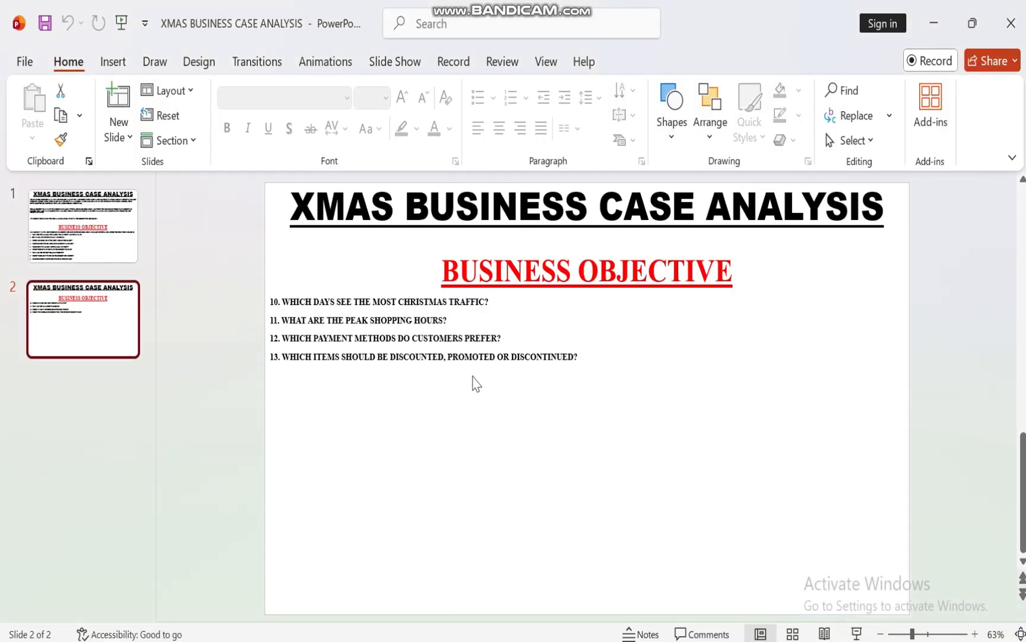
mouse_move(534, 639)
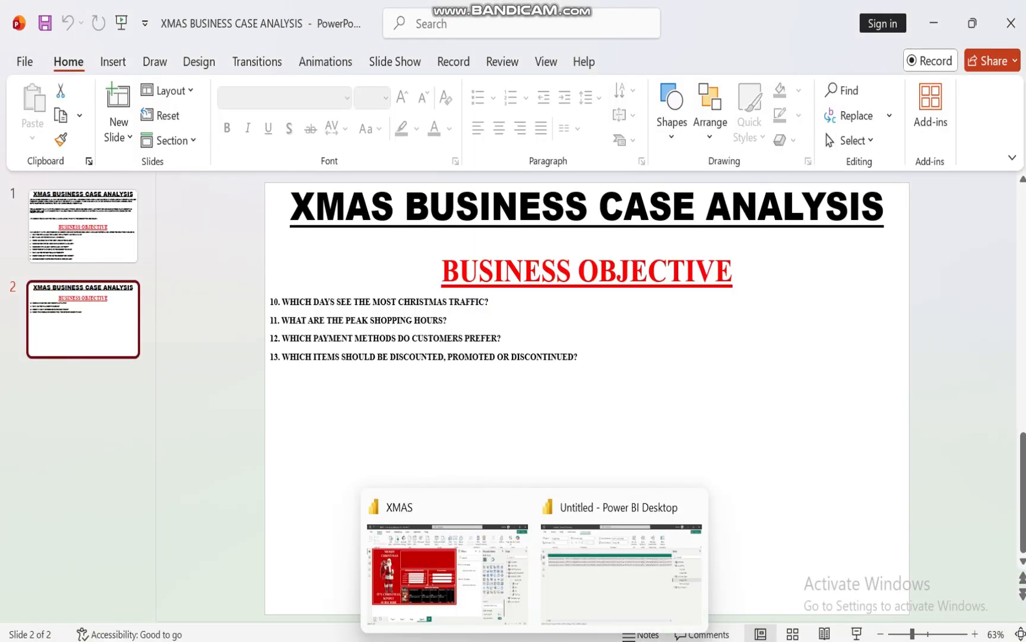
click(449, 604)
Examine the revenue of Samsung Galaxy Case and DC Comics Graphic Novel in the treemap
mouse_move(300, 426)
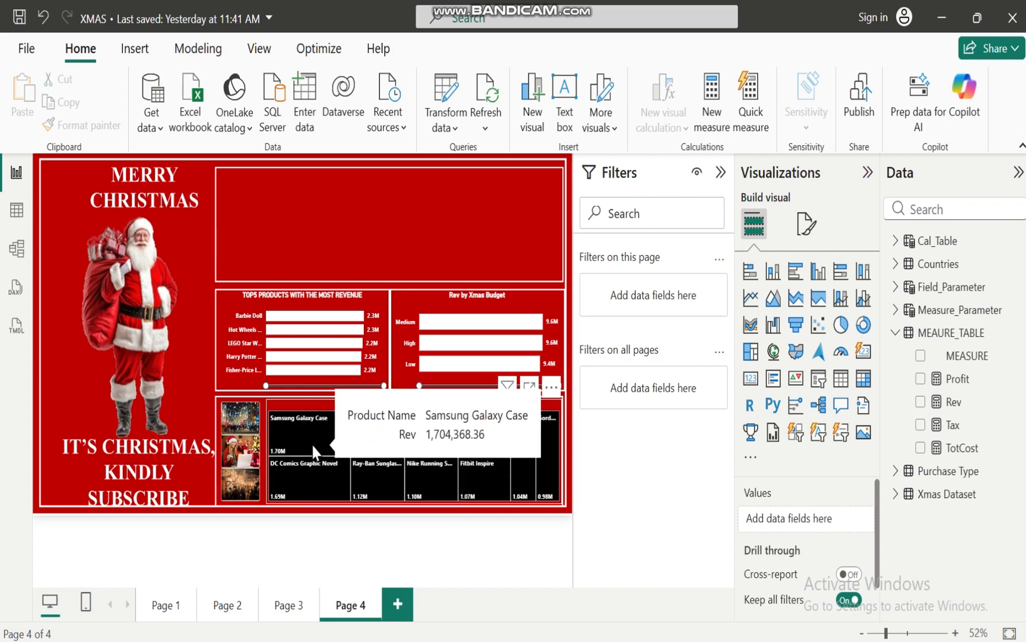
mouse_move(630, 603)
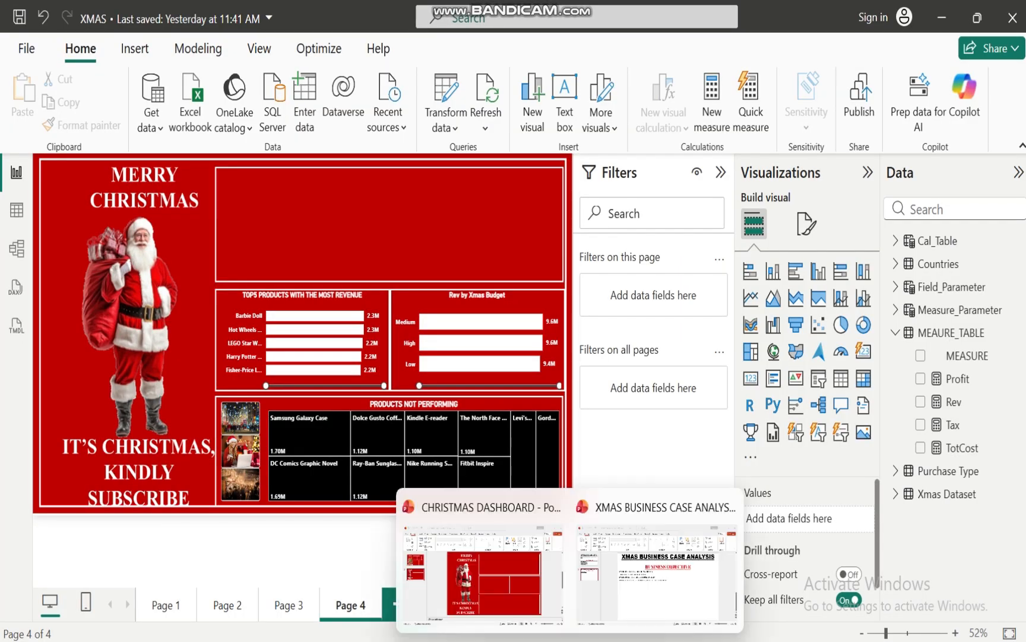
mouse_move(535, 641)
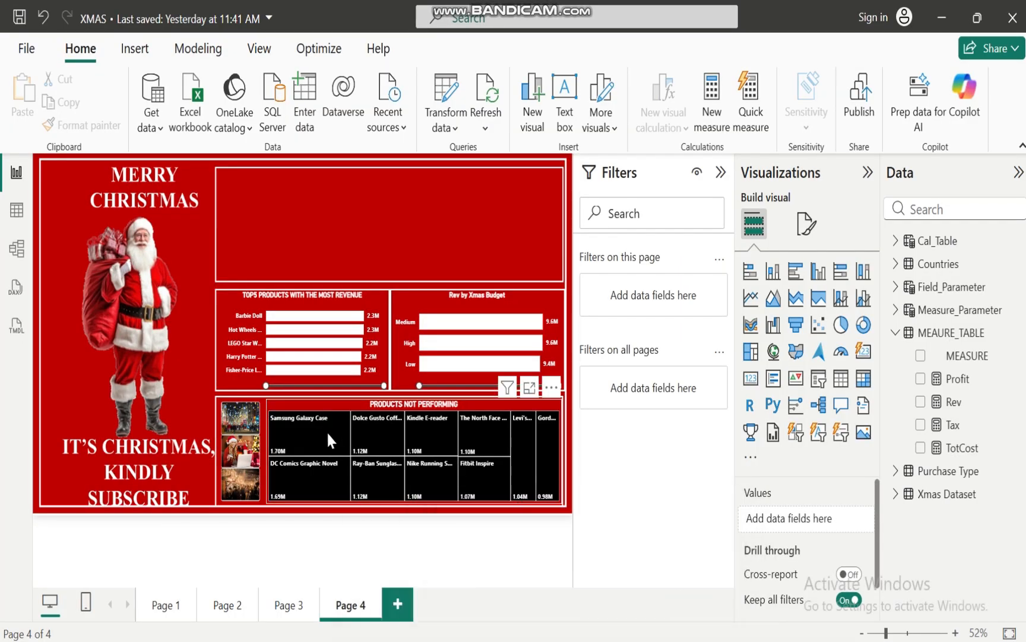
mouse_move(314, 426)
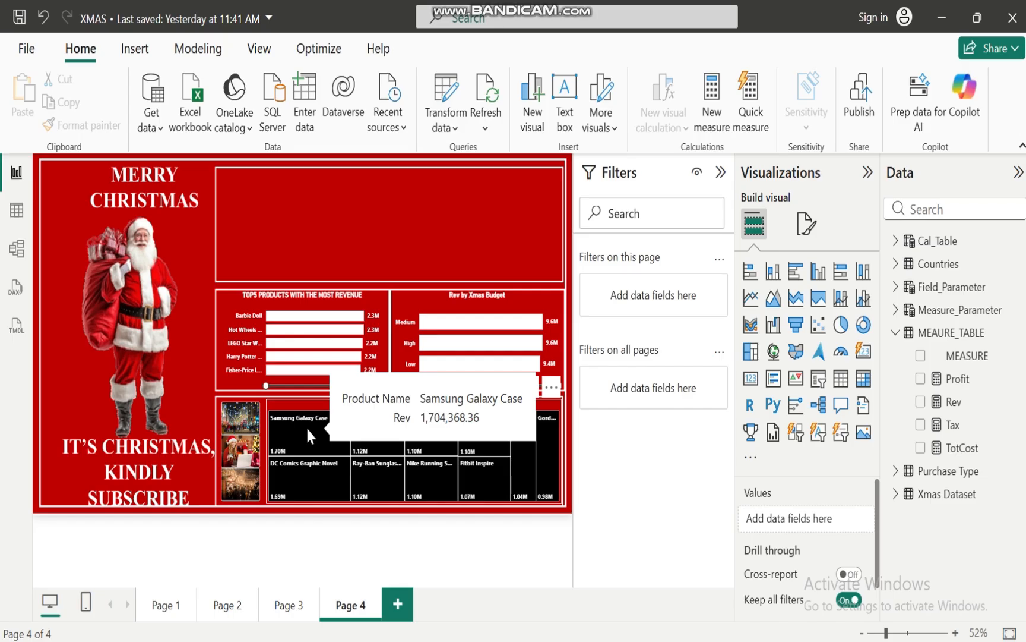
mouse_move(289, 488)
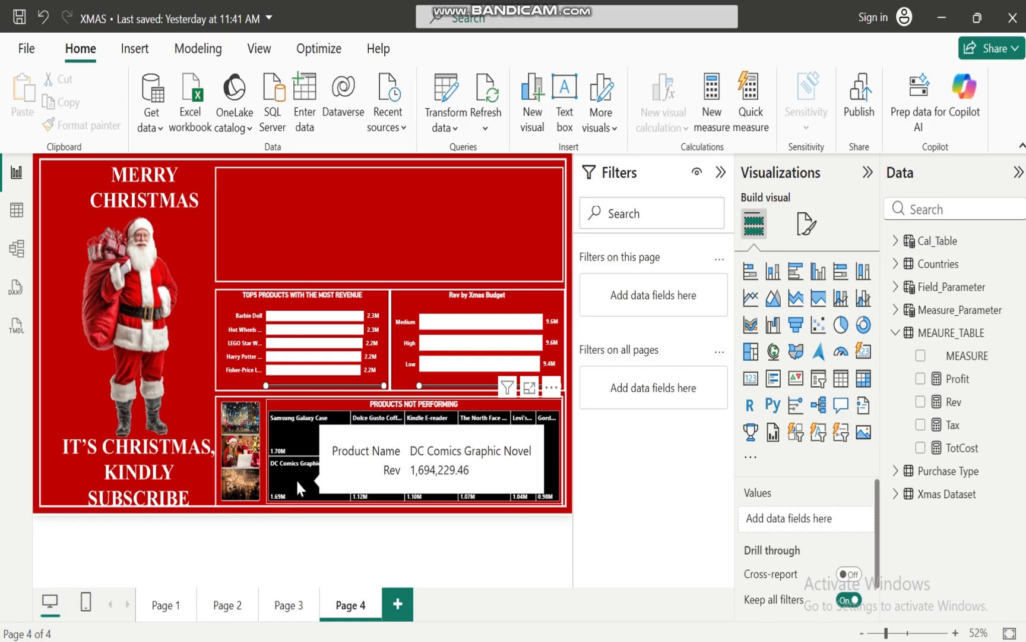
Examine the revenue of further underperforming products in the treemap, including Levi's Jeans, Samsung Galaxy Case and Dolce Gusto Coffee Machine
mouse_move(546, 452)
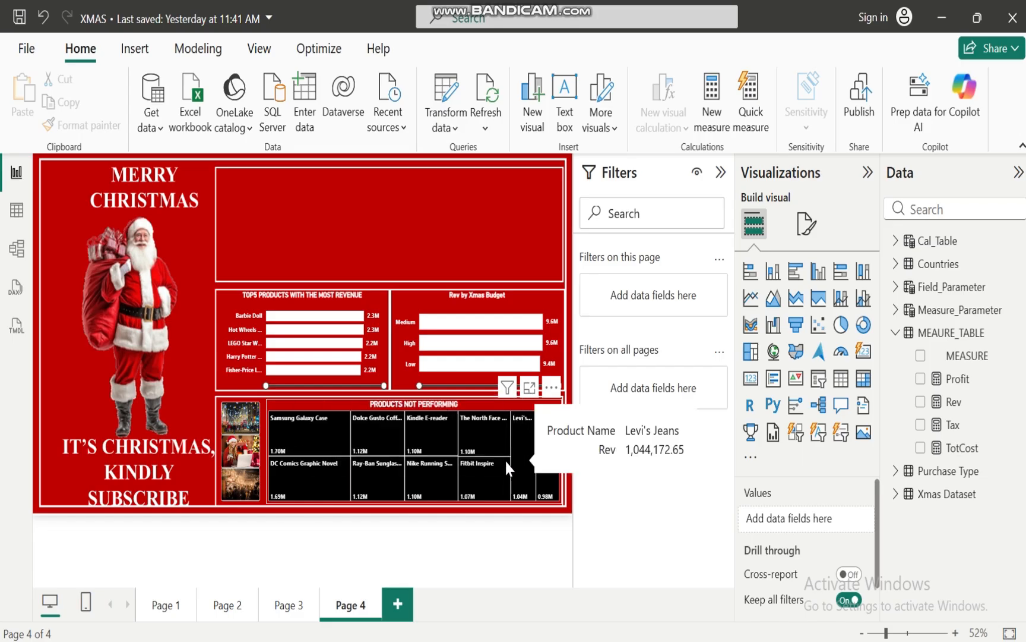
mouse_move(392, 471)
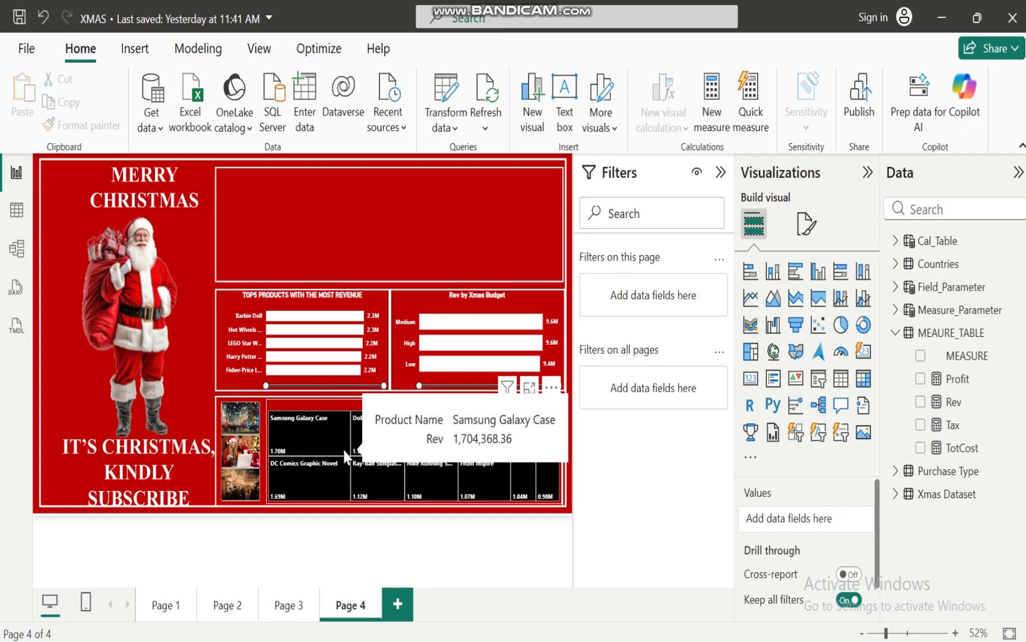
mouse_move(419, 462)
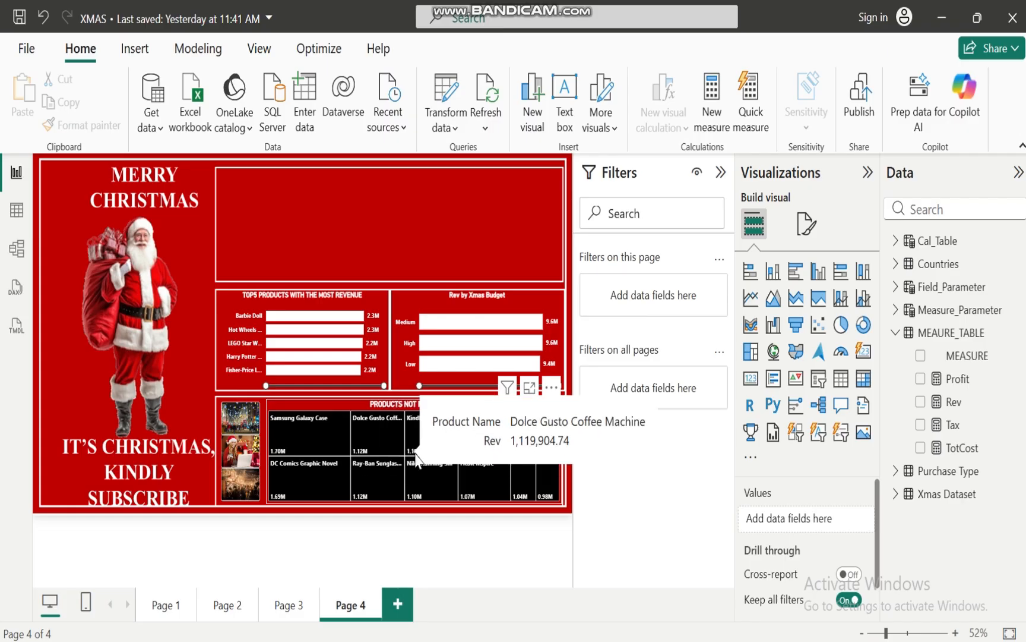
mouse_move(366, 446)
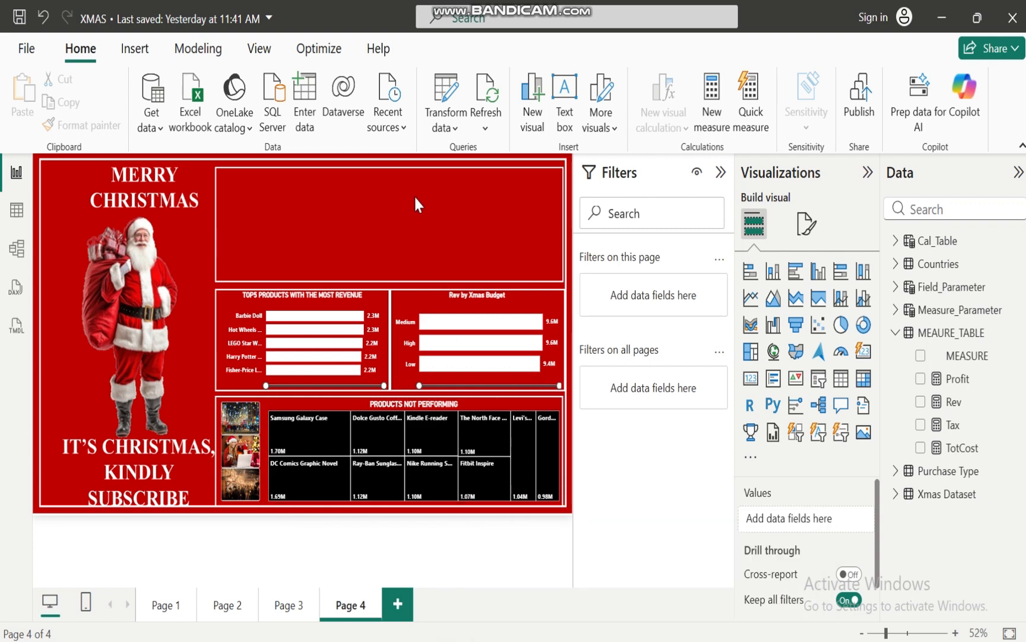
Switch to the XMAS BUSINESS CASE ANALYSIS presentation in PowerPoint, review the business objectives on slide 1, and return to the XMAS report in Power BI
mouse_move(570, 640)
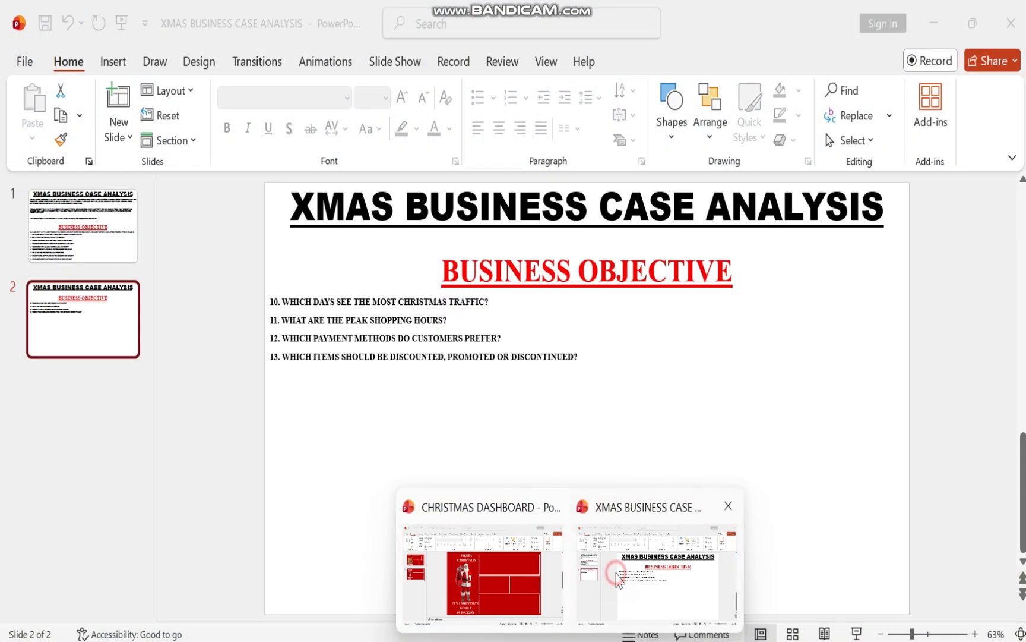
click(618, 573)
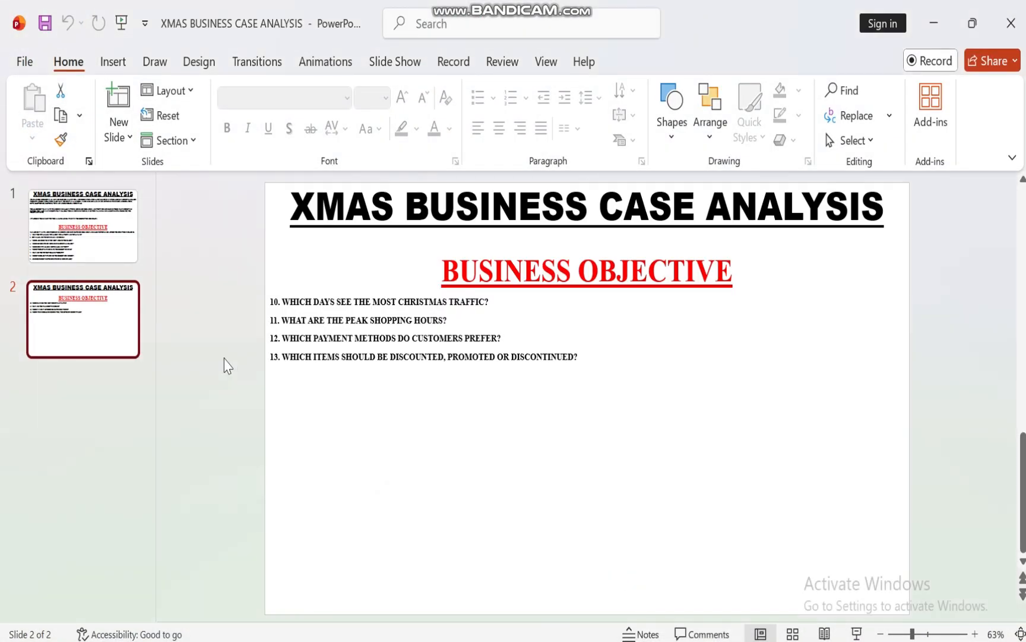
click(68, 224)
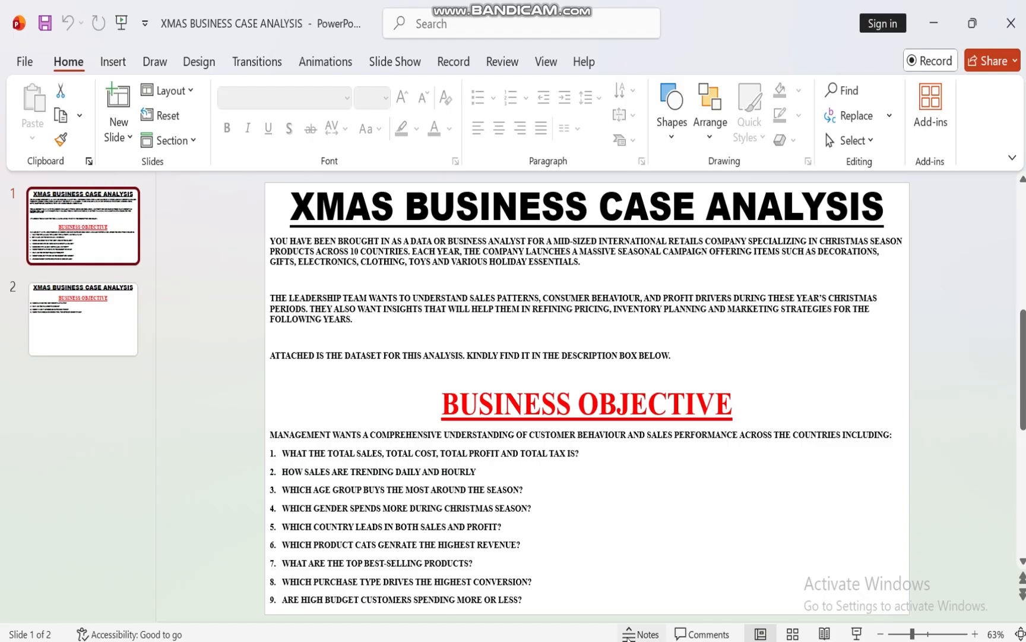
click(446, 579)
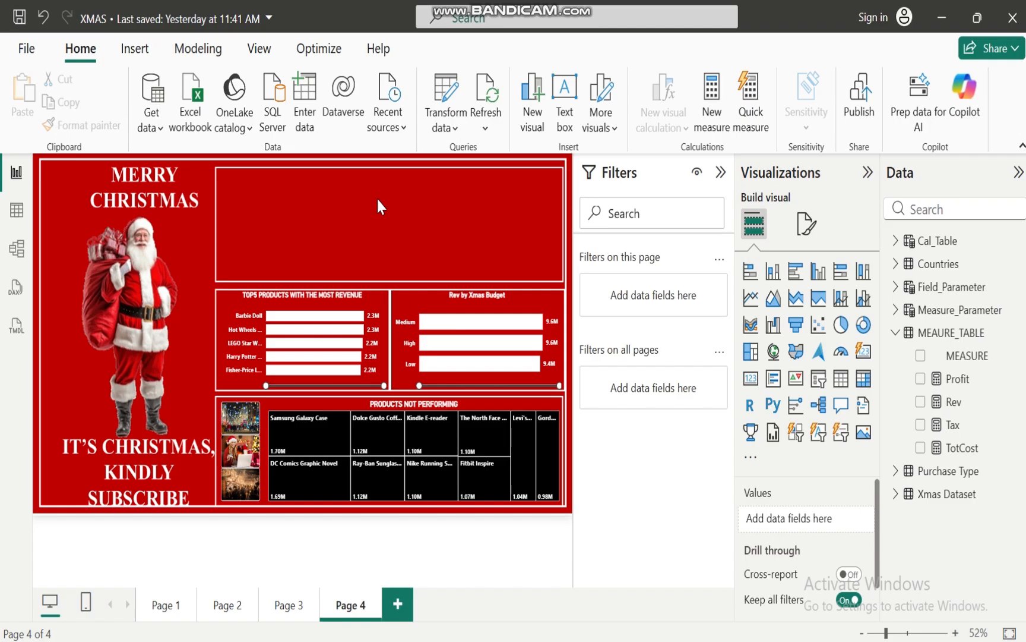
Add a button slicer based on Field_Parameter and widen it until its button names are fully readable
click(896, 334)
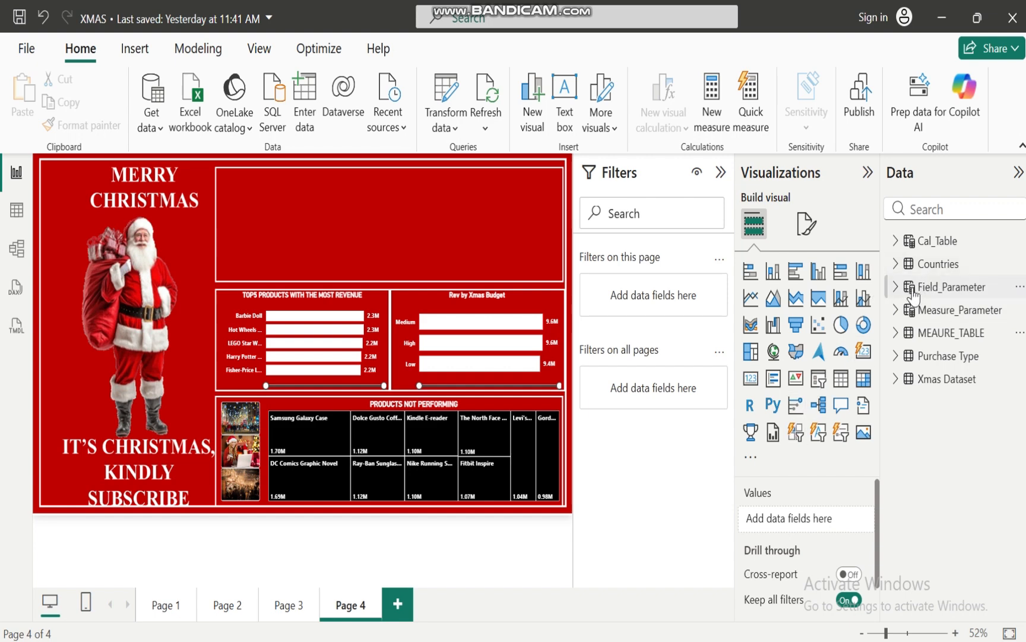
mouse_move(934, 293)
click(796, 433)
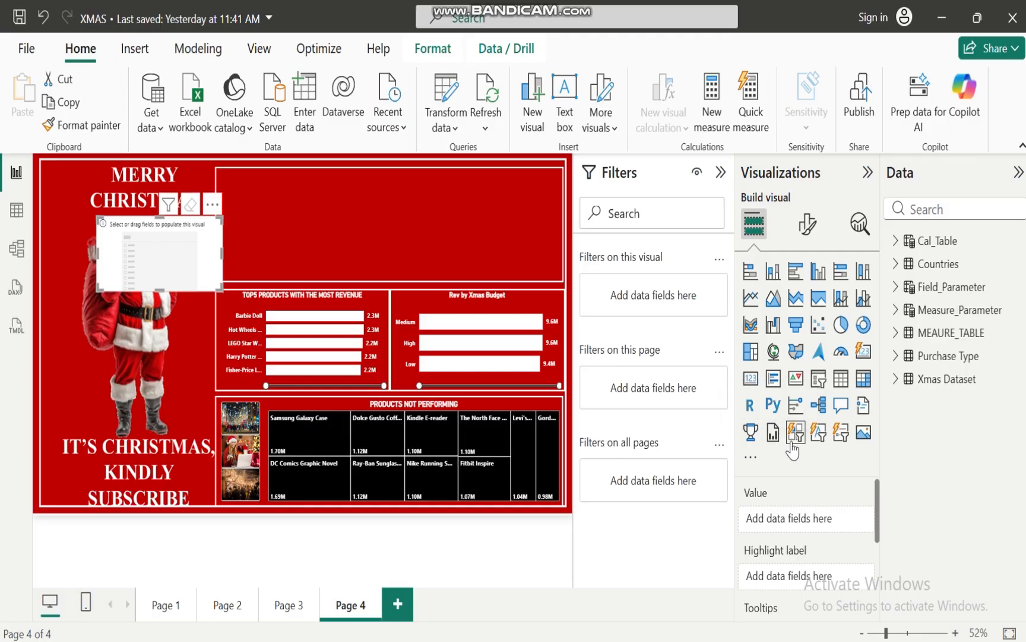
click(896, 287)
click(920, 311)
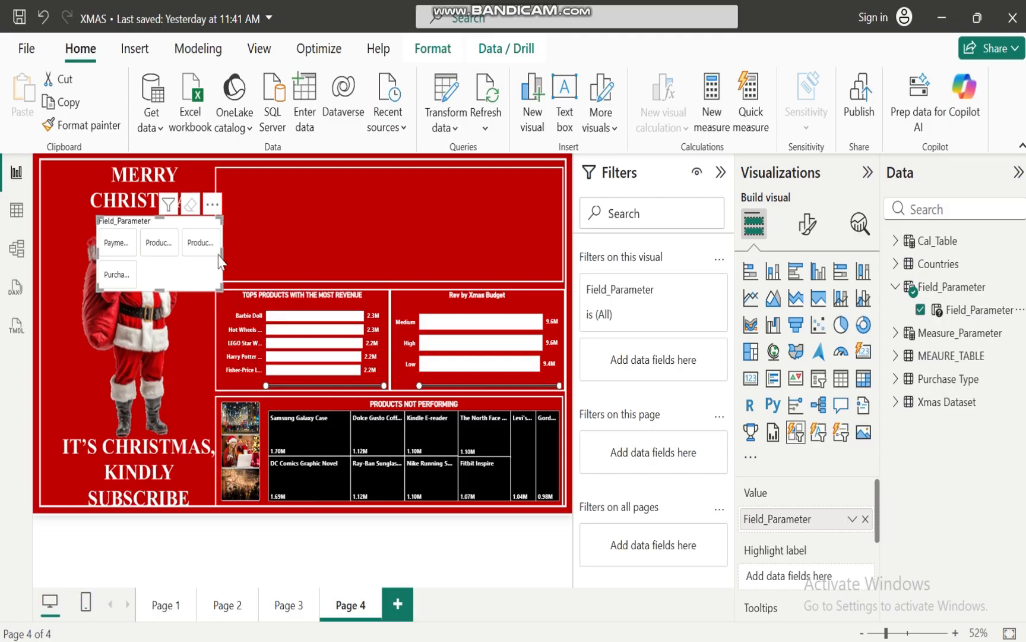
drag(251, 251, 312, 252)
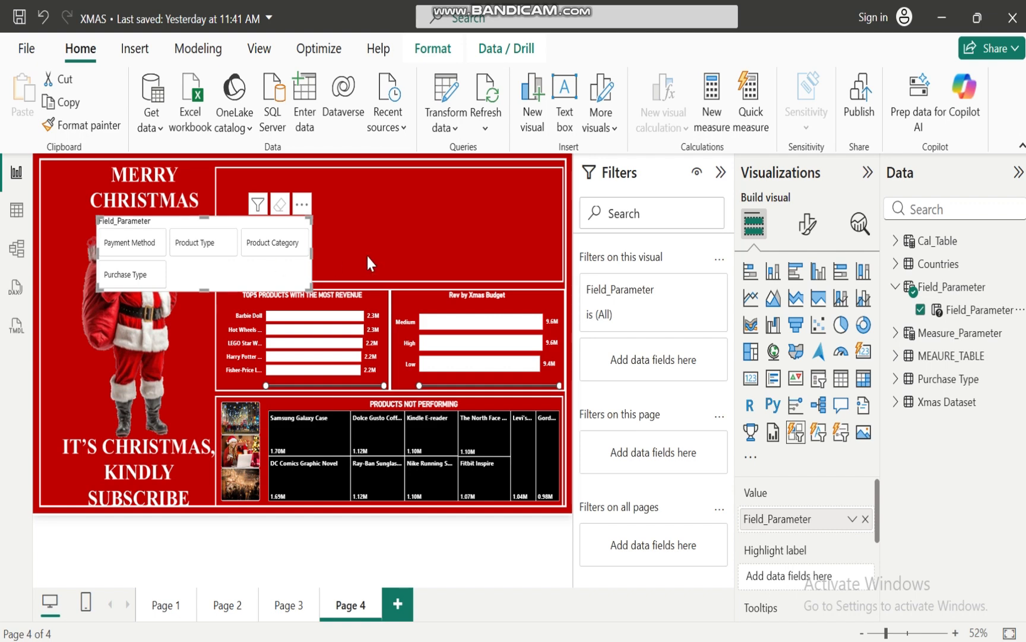
click(407, 245)
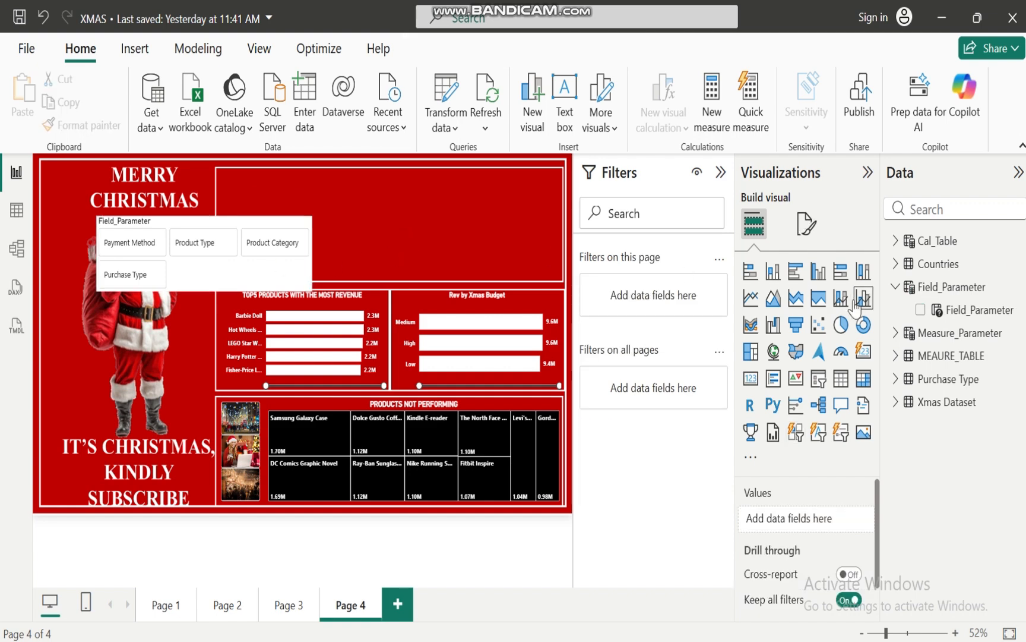
Add a second button slicer based on Measure_Parameter
click(796, 432)
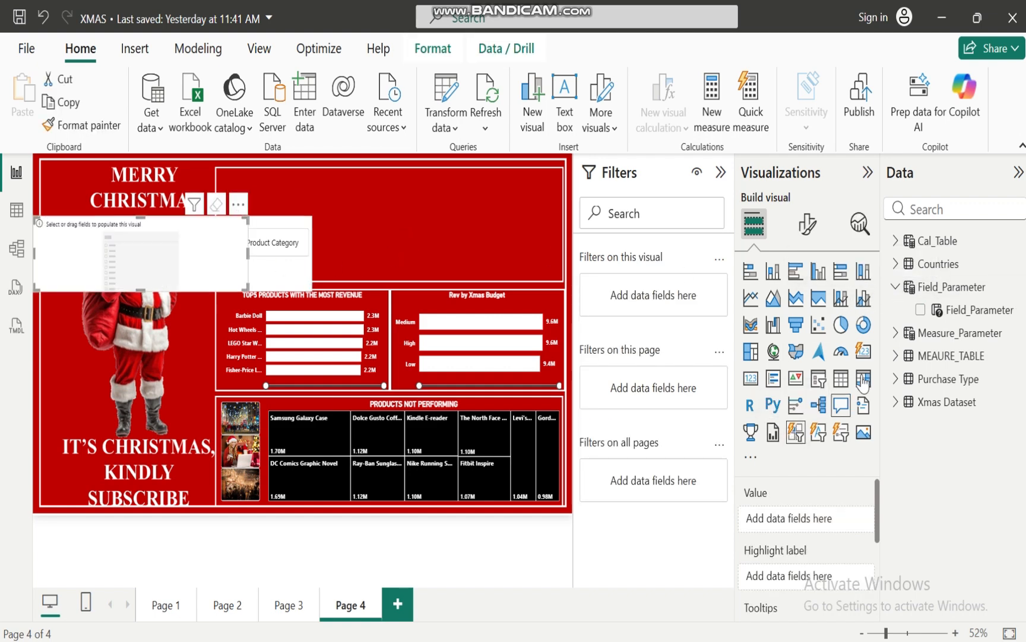
click(894, 333)
click(921, 356)
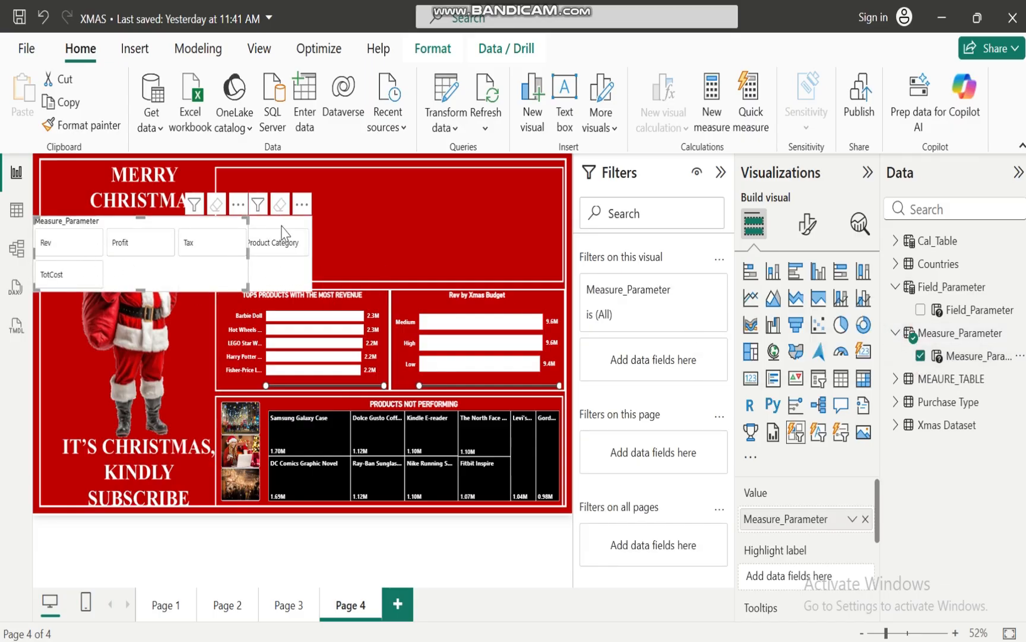
Move the Field_Parameter slicer into the empty upper frame and arrange its buttons in 1 row and 4 columns
drag(412, 204, 454, 195)
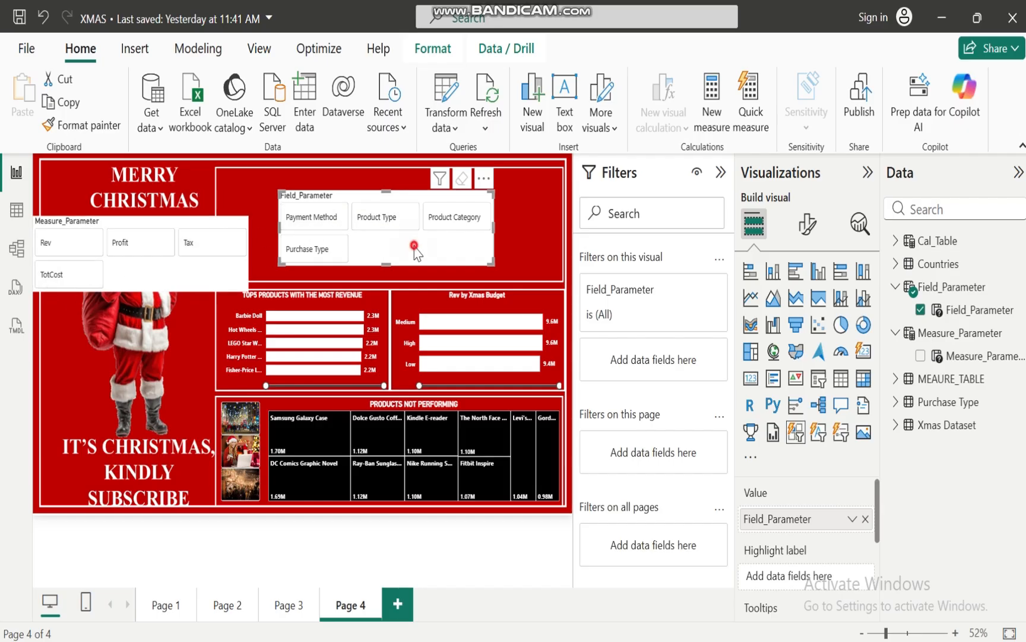
click(807, 224)
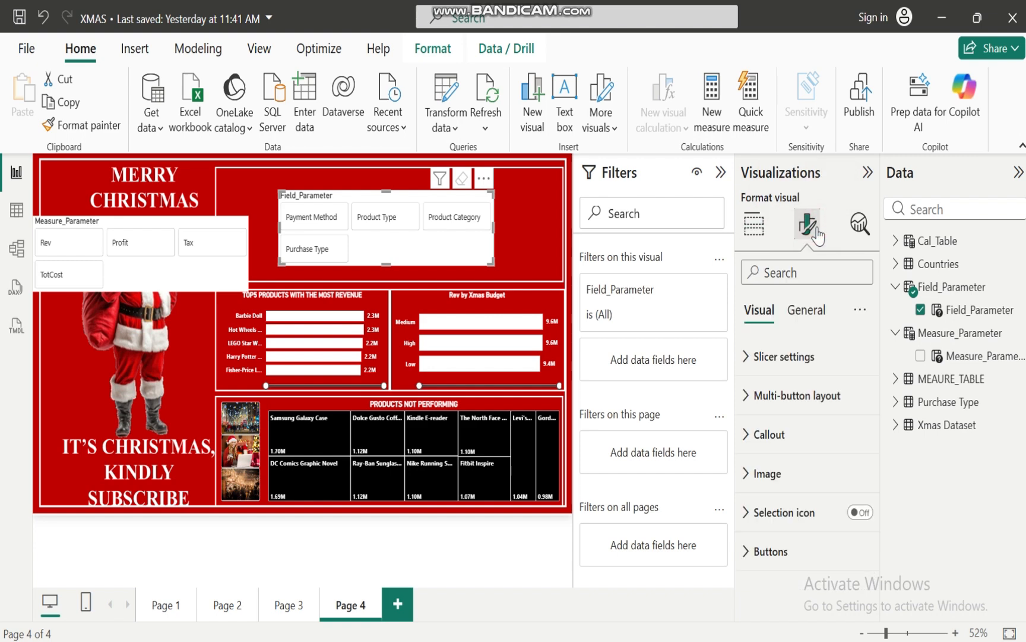
click(746, 356)
click(746, 357)
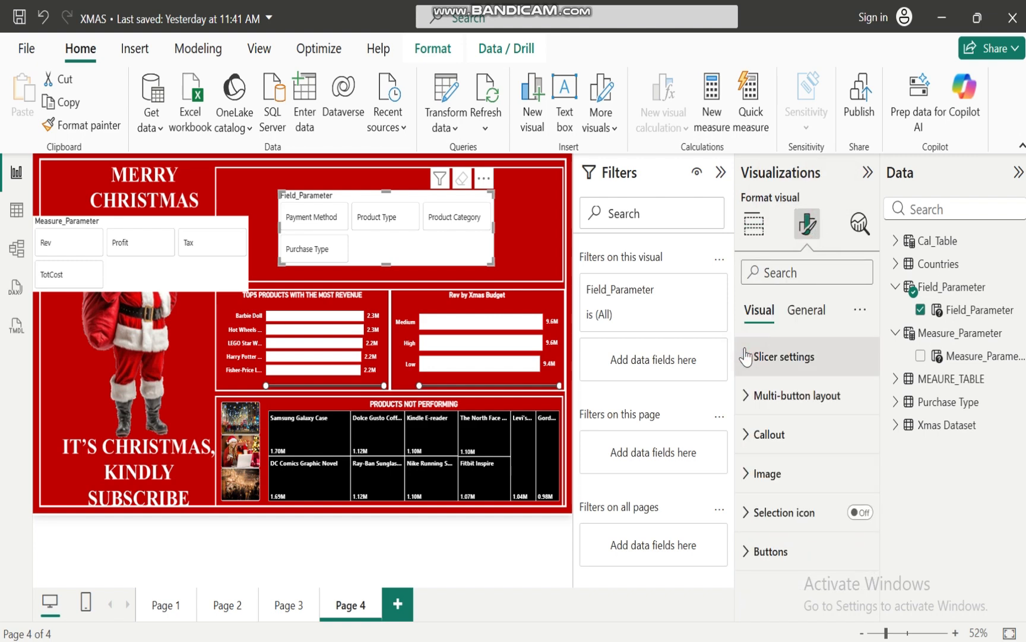
click(747, 396)
drag(877, 414, 878, 469)
click(798, 461)
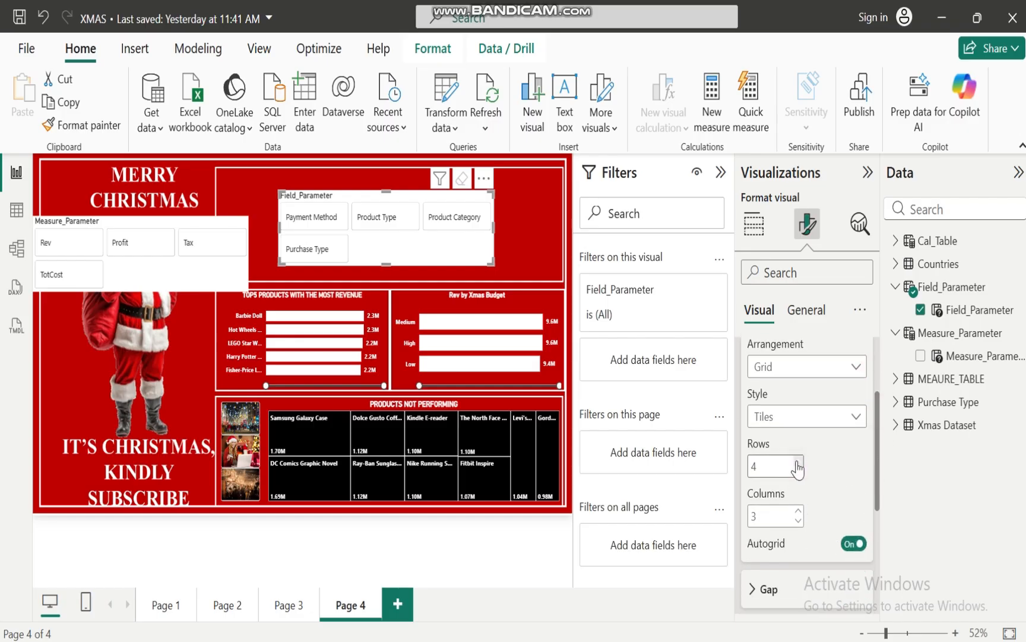
click(798, 470)
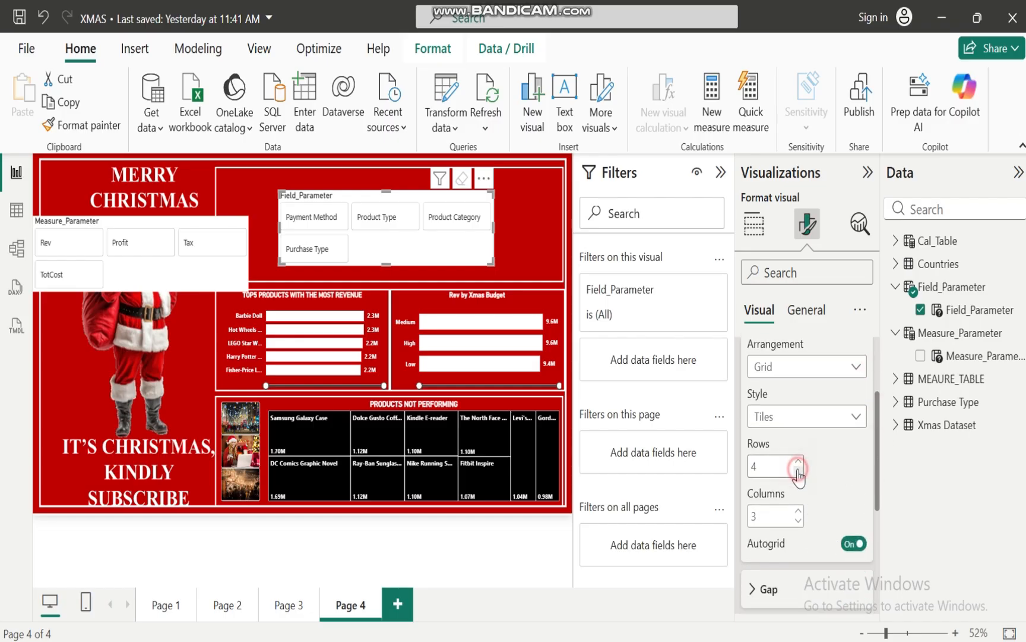
click(799, 510)
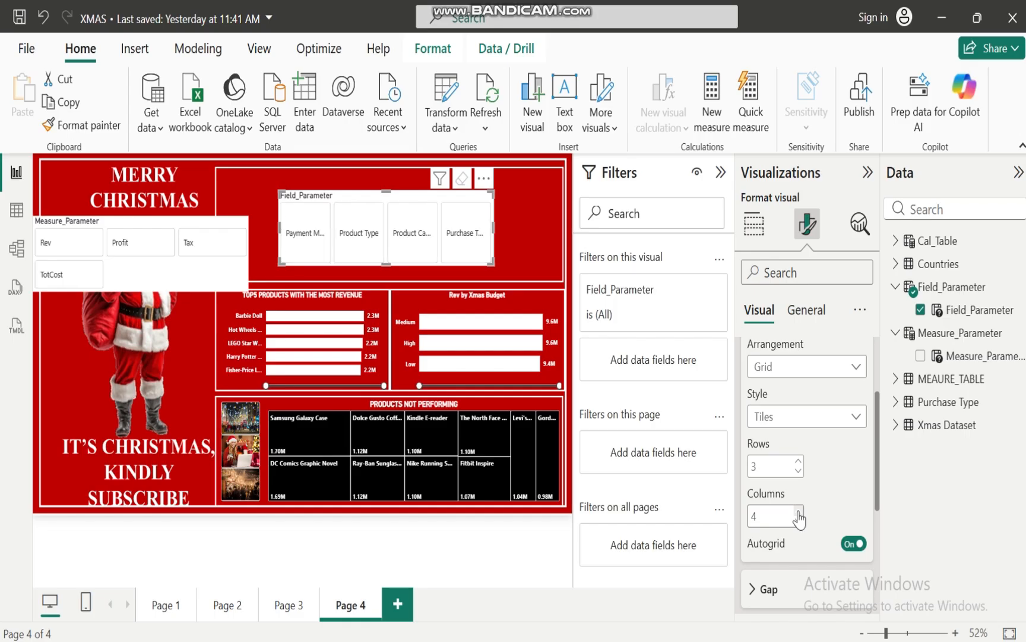
click(798, 470)
click(798, 471)
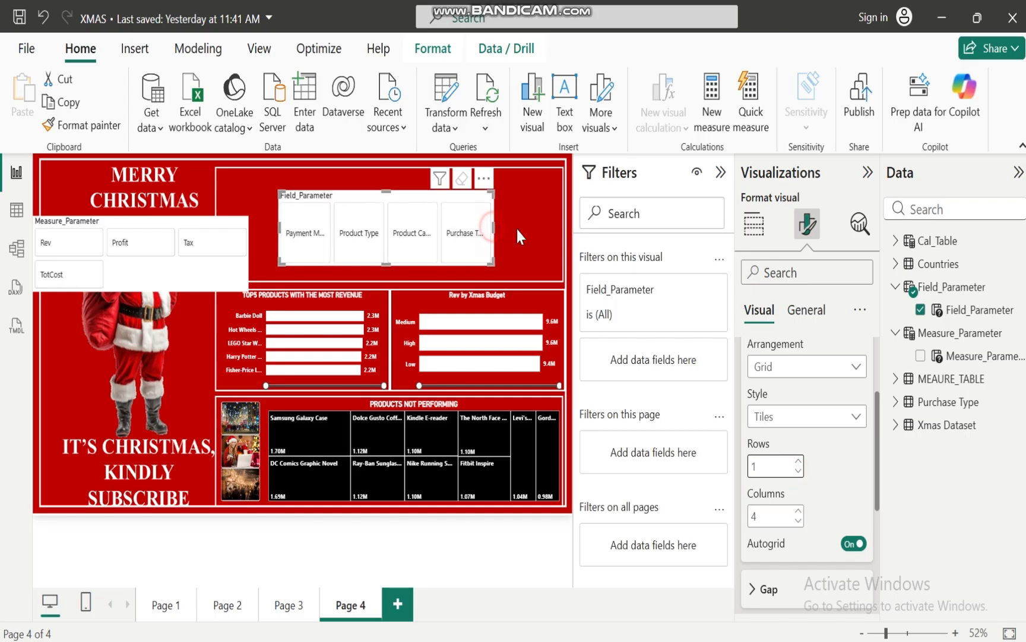
Widen and flatten the Field_Parameter slicer into a single strip and place it in the upper right corner of the frame
drag(494, 228, 554, 226)
drag(418, 264, 430, 237)
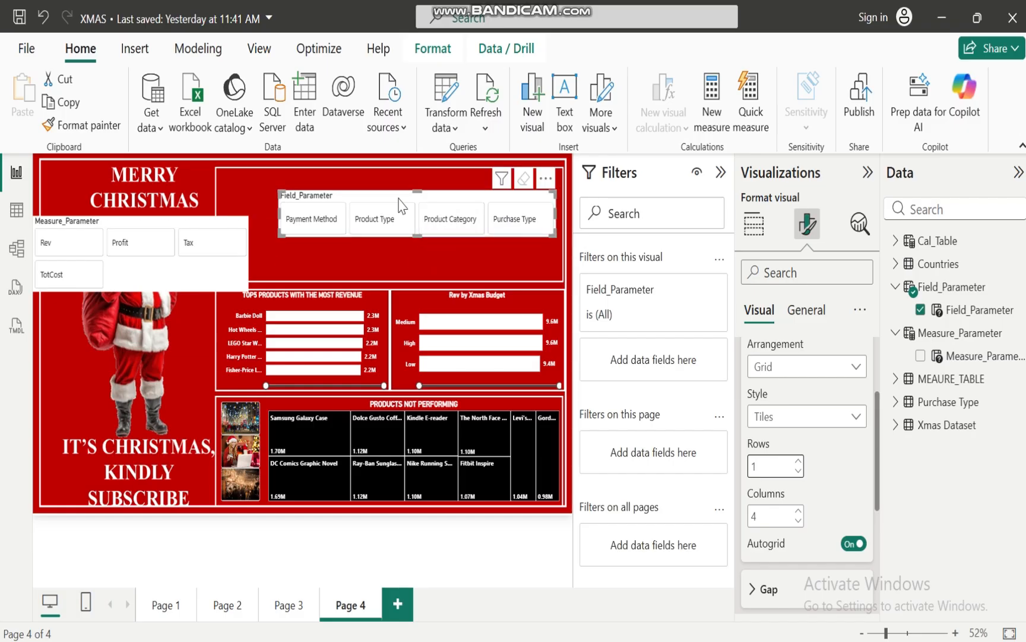
drag(395, 193, 404, 175)
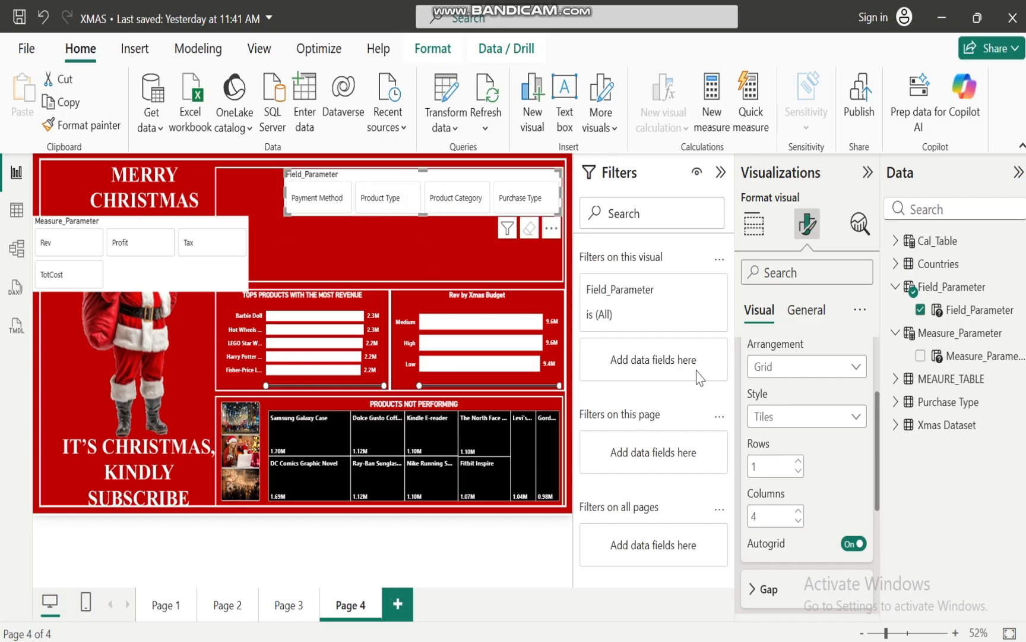
Set the uniform gaps between the Field_Parameter slicer's buttons to 0 px
click(751, 590)
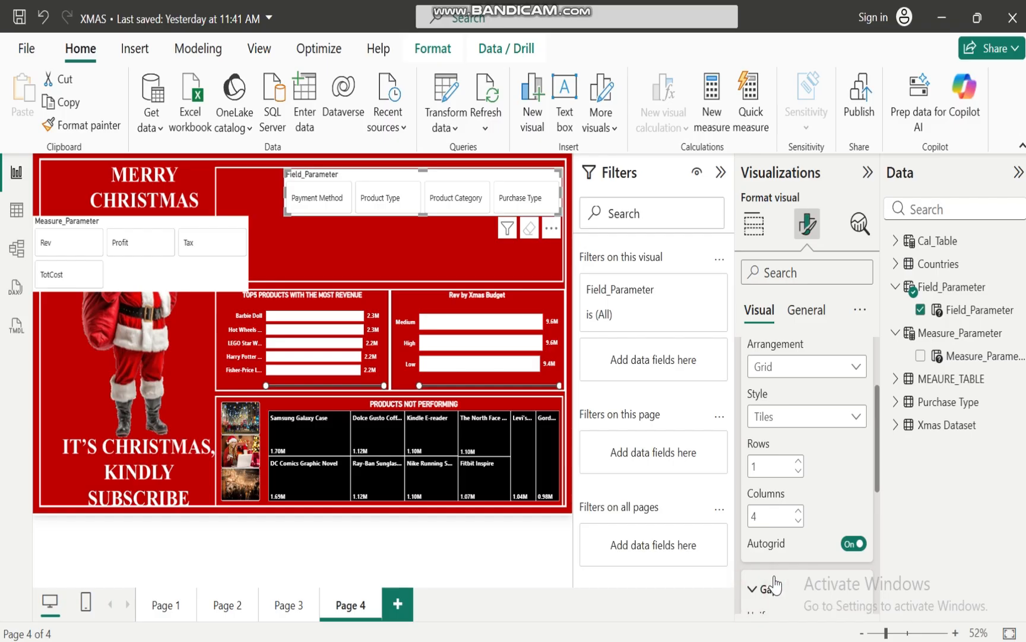
scroll(806, 457, down, 5)
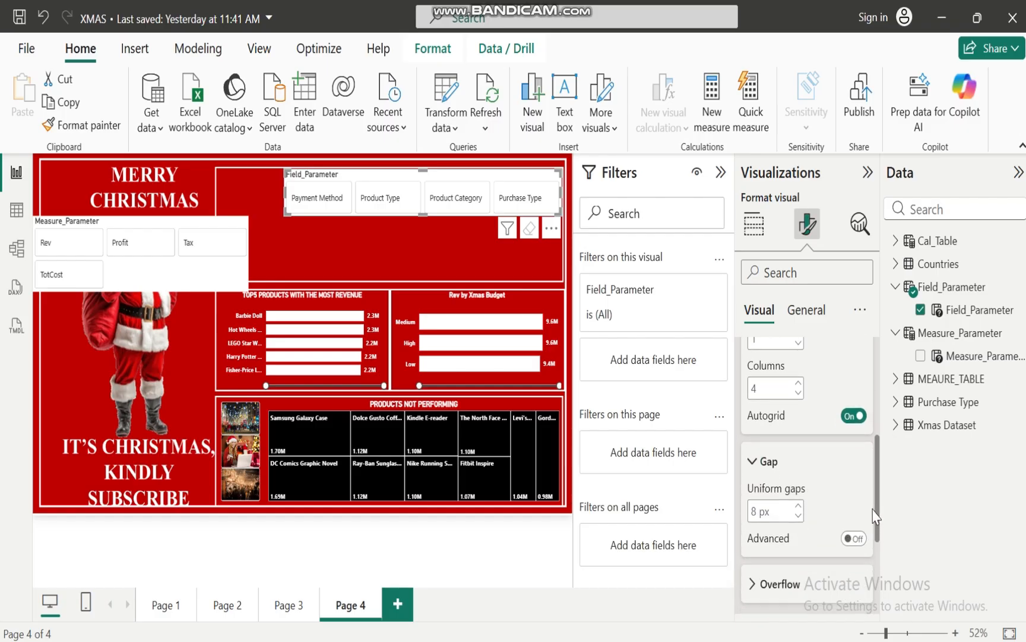
click(799, 455)
click(798, 455)
click(798, 455)
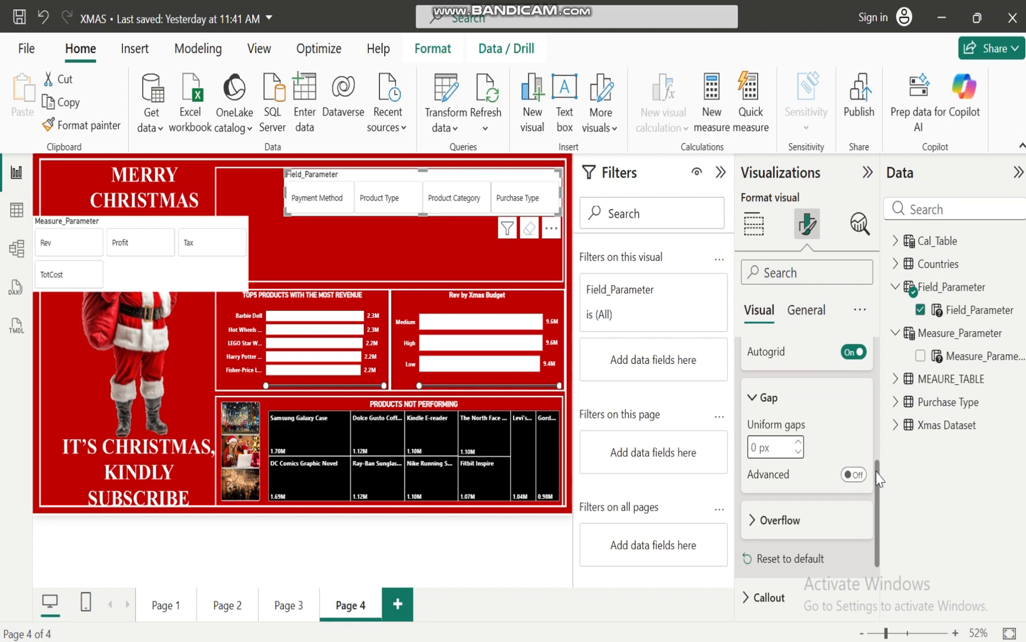
drag(879, 498, 878, 375)
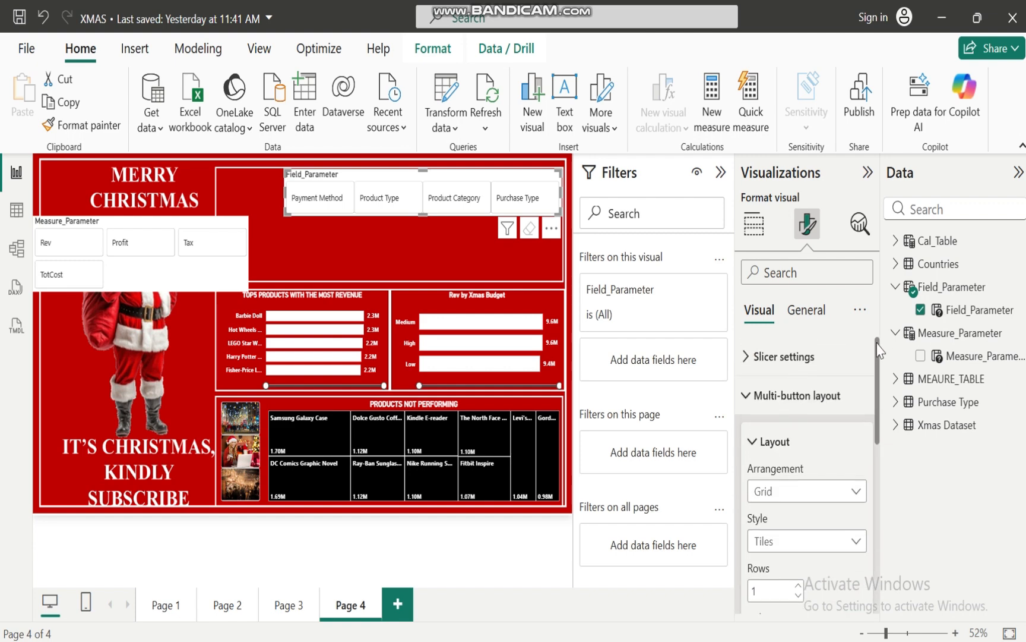
click(744, 395)
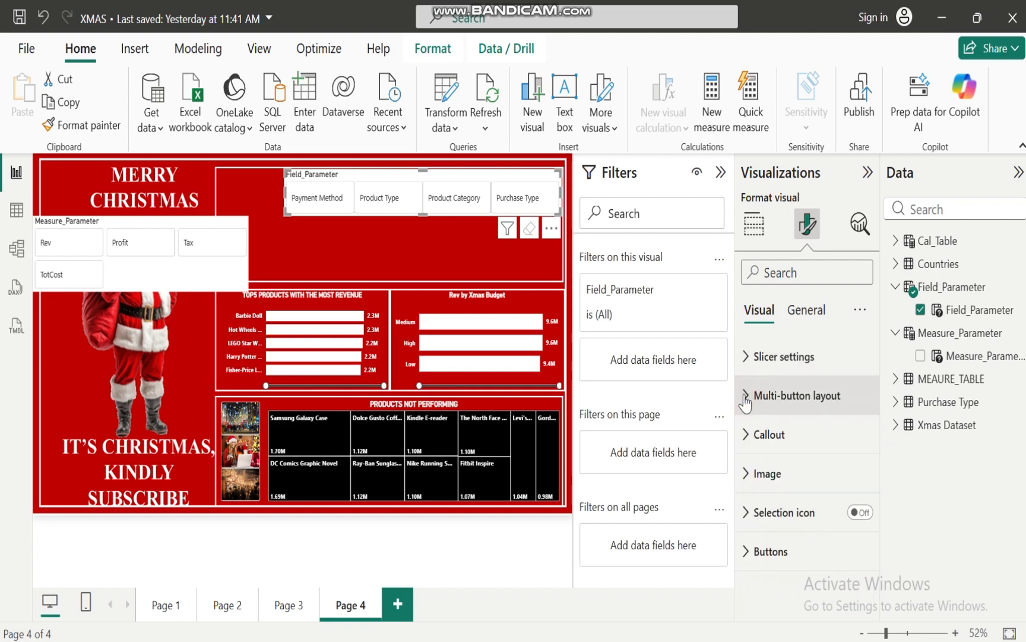
Format the Field_Parameter slicer's callout values as bold, white and horizontally centered
click(744, 433)
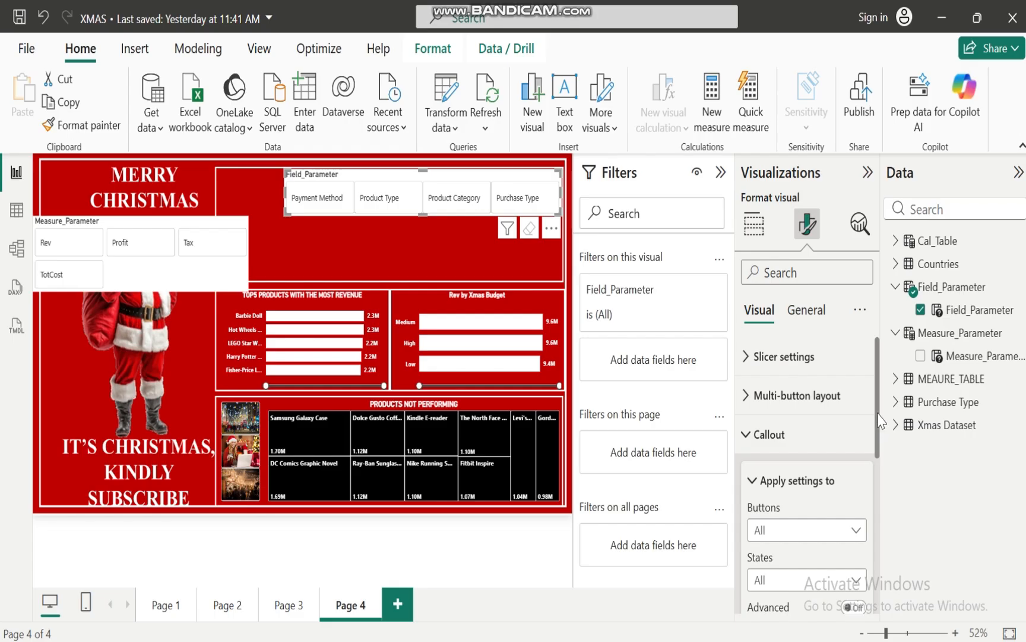
drag(879, 419, 877, 517)
click(753, 481)
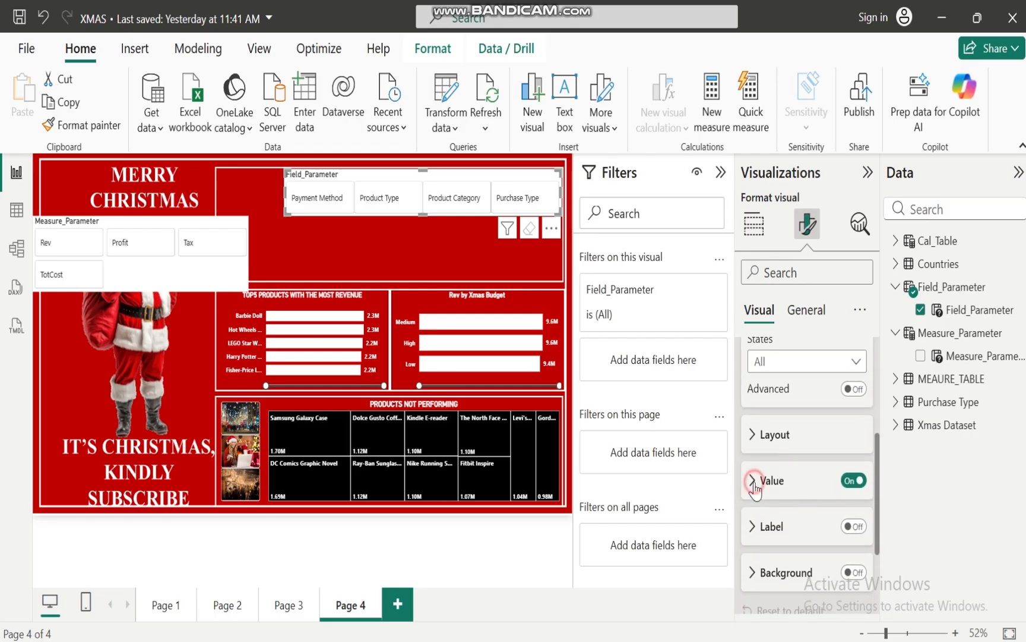
drag(877, 448, 876, 508)
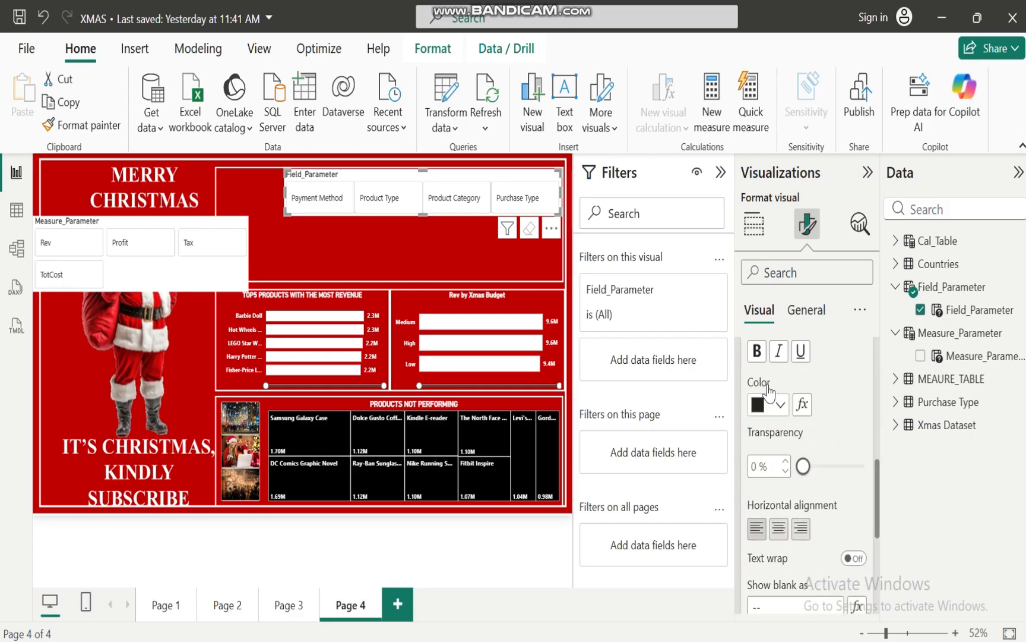
click(756, 350)
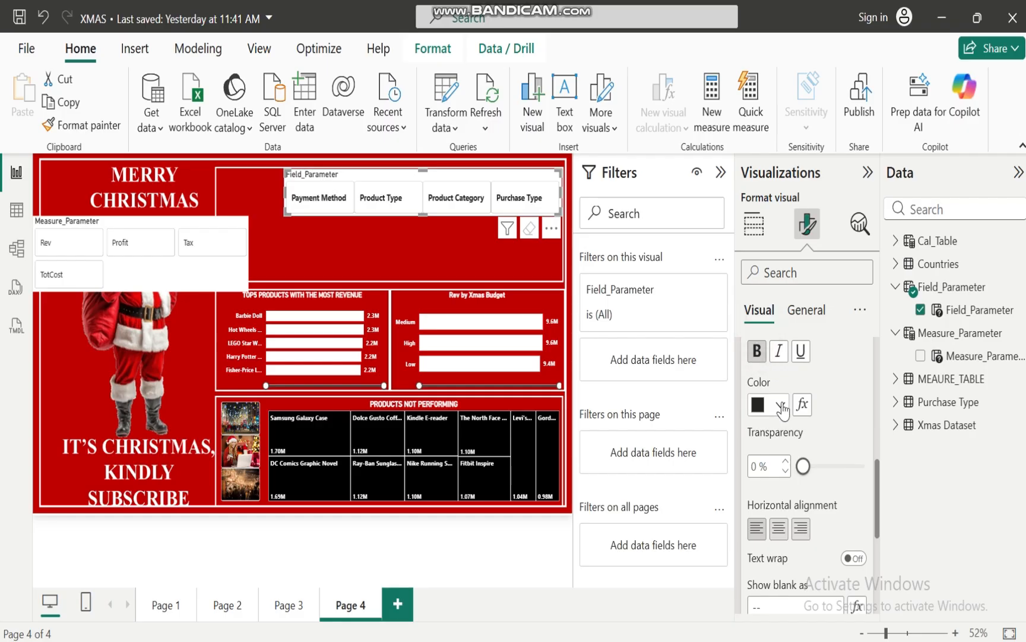
click(782, 407)
click(776, 321)
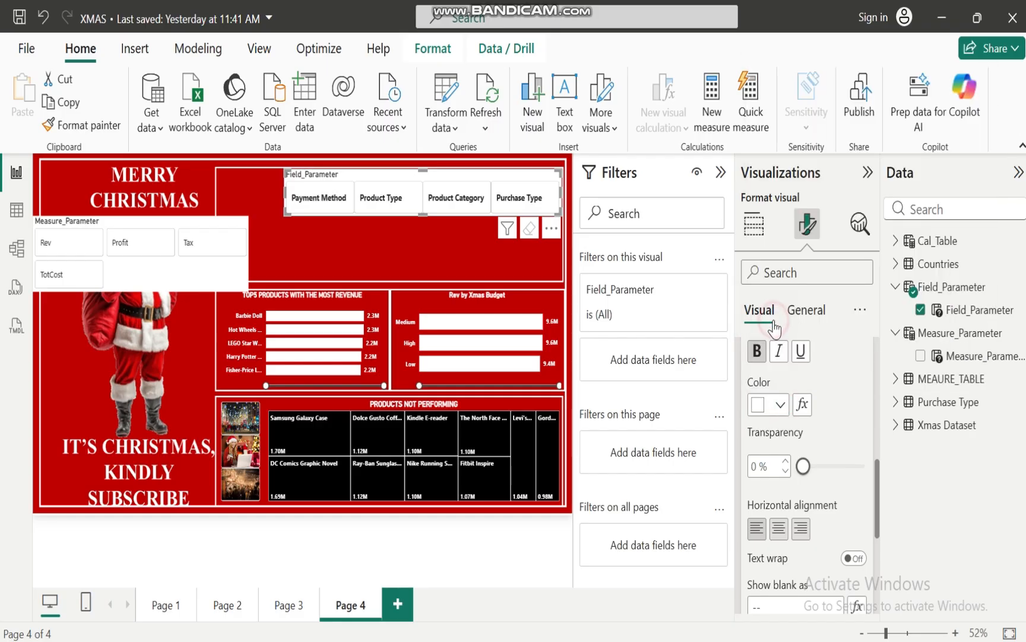
click(779, 528)
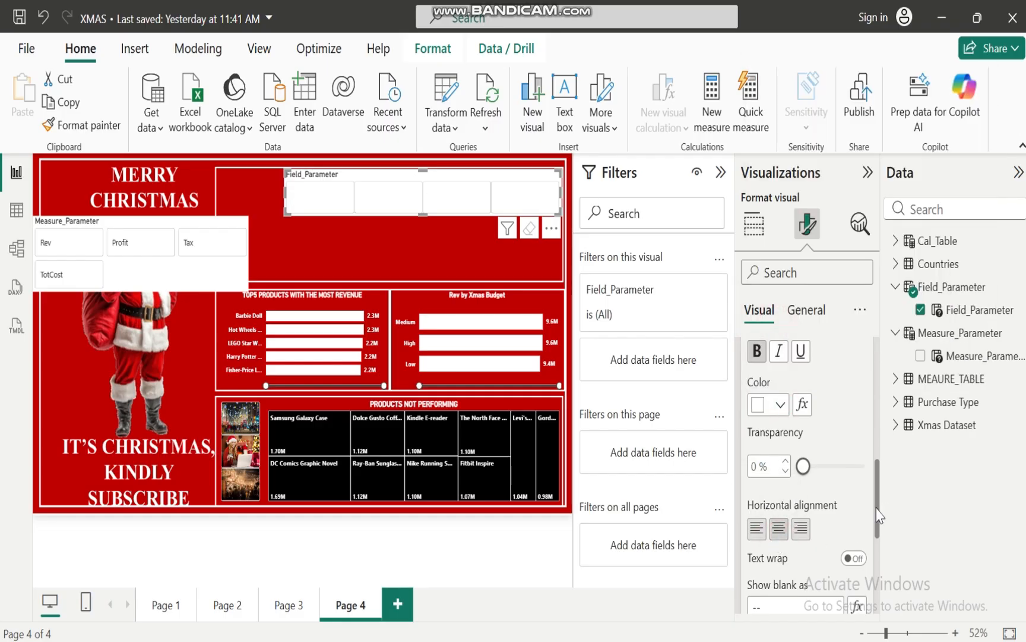
drag(878, 516, 878, 467)
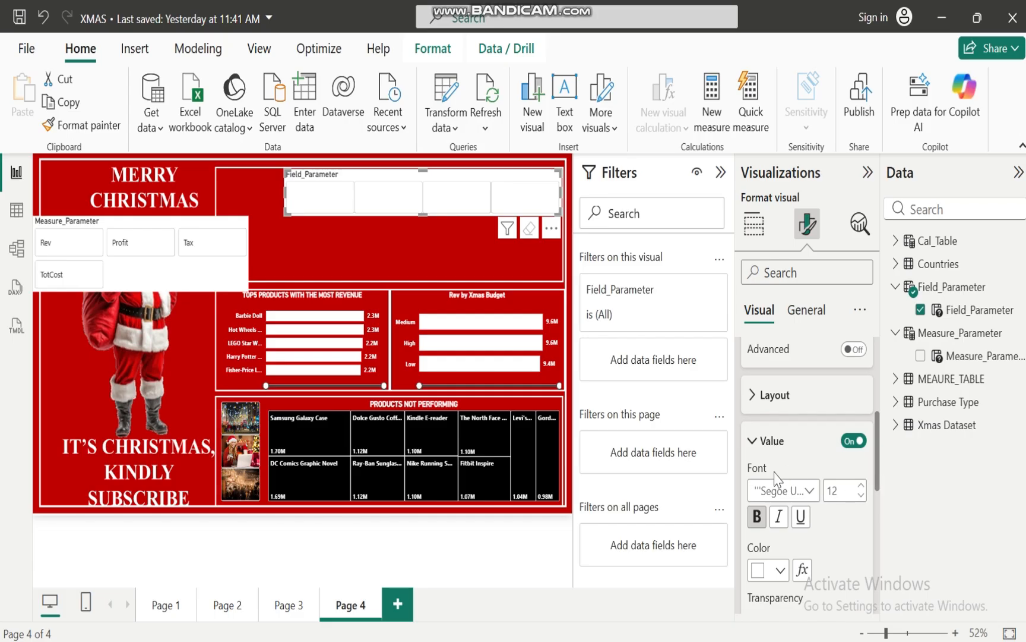
Turn off the title and the visual background of the Field_Parameter slicer
click(751, 440)
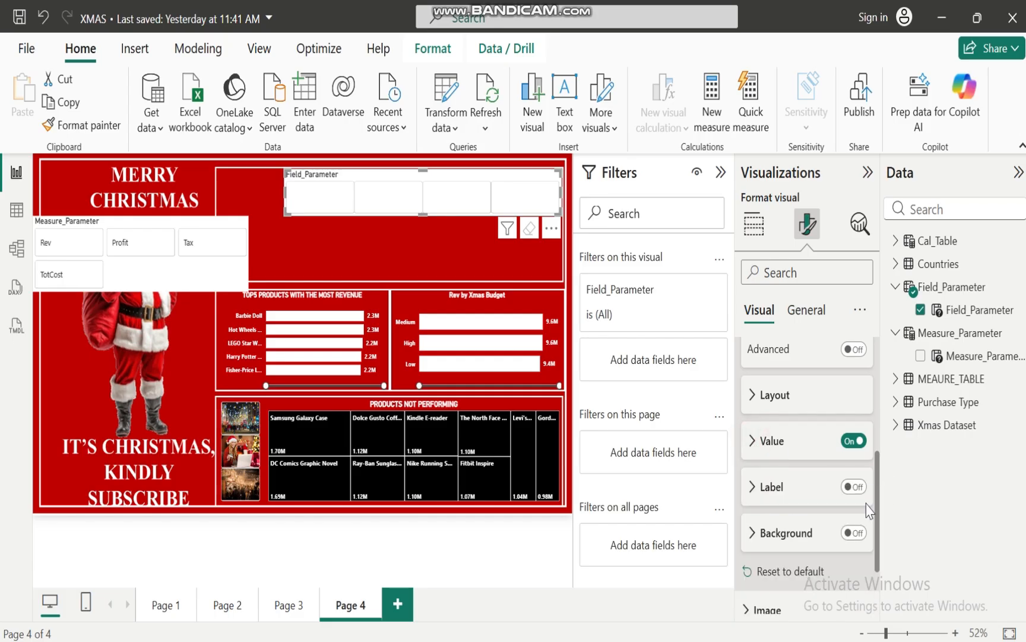
drag(876, 512, 875, 398)
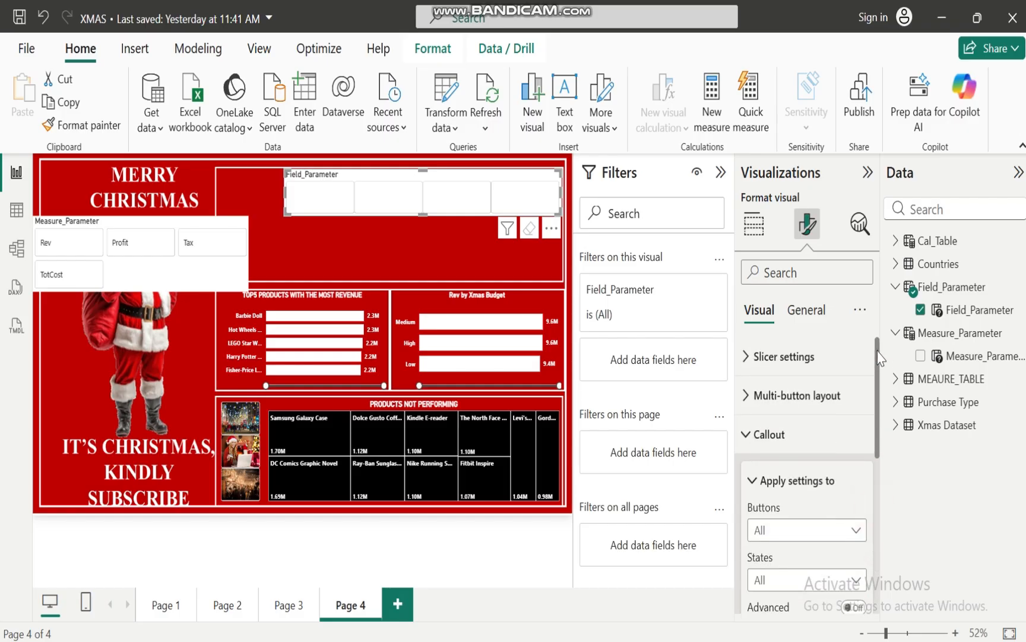
click(746, 435)
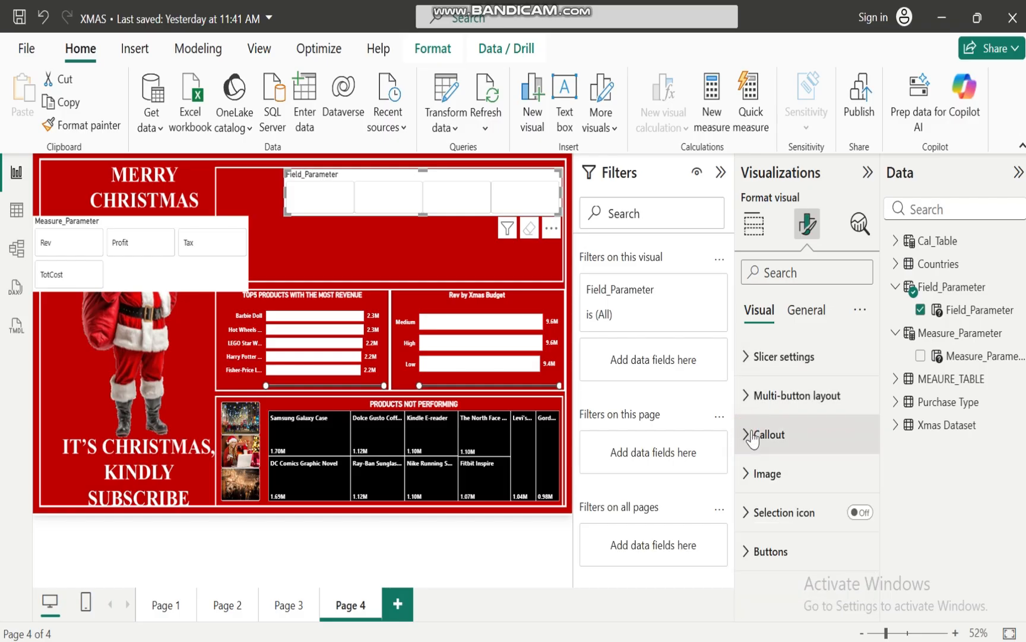
click(806, 309)
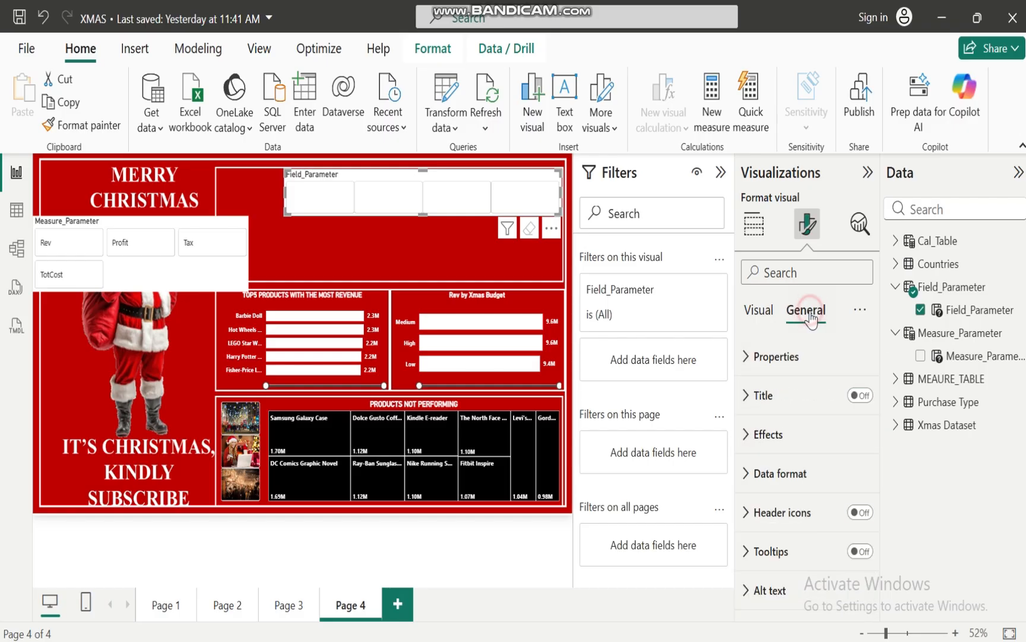
click(859, 395)
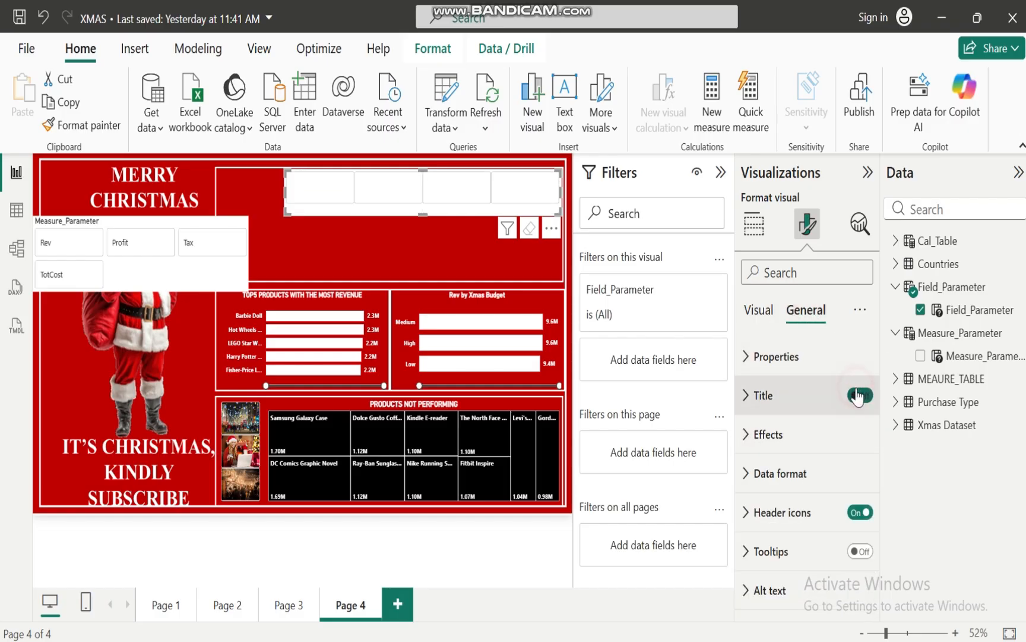
click(742, 434)
click(853, 480)
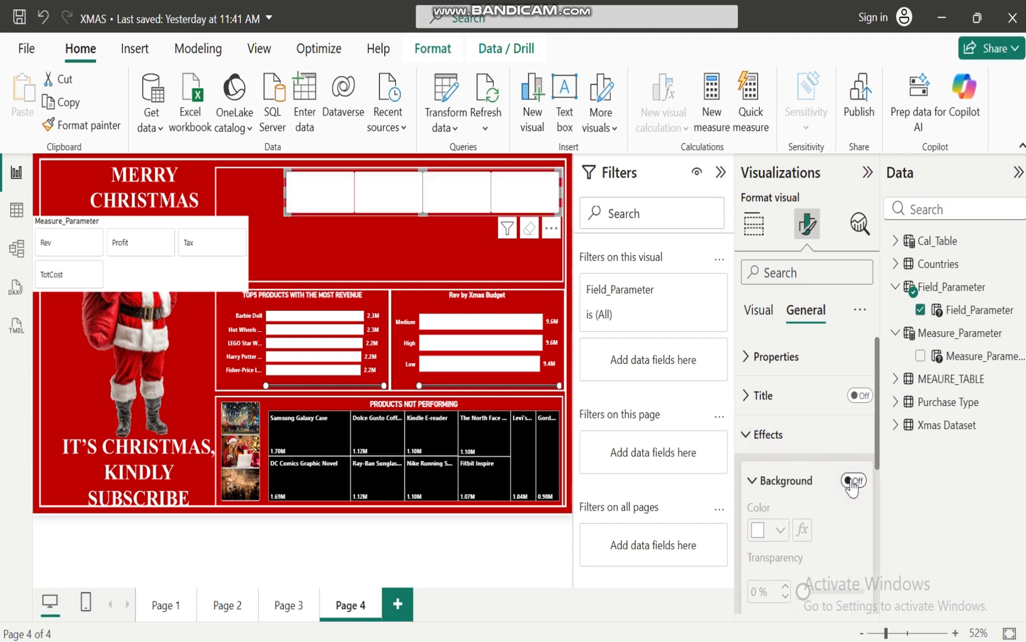
click(755, 439)
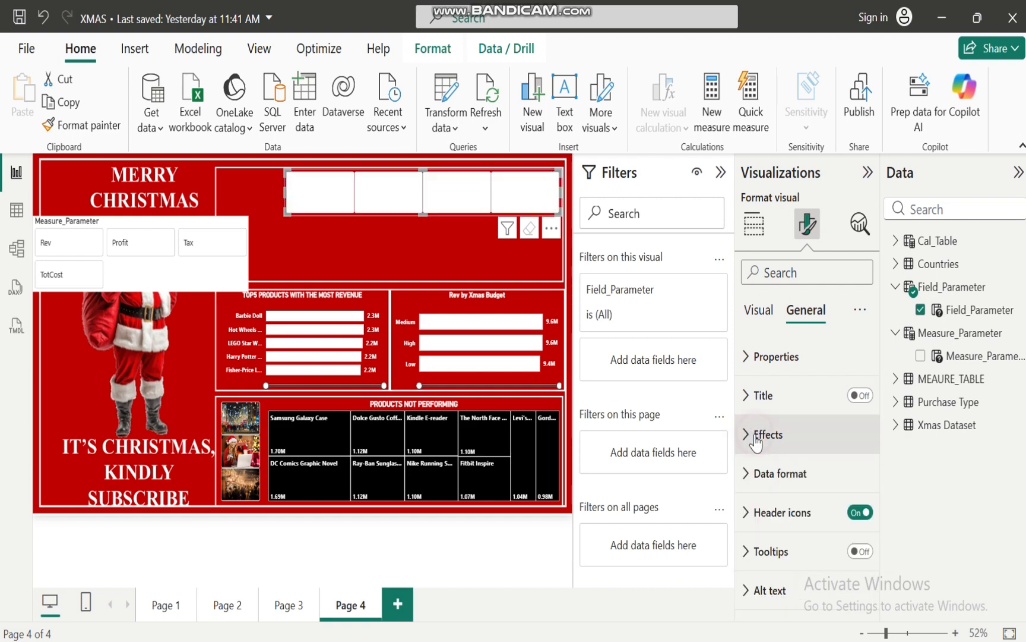
Turn off the button background and border of the Field_Parameter slicer and slightly reduce the slicer's height
click(760, 310)
click(746, 399)
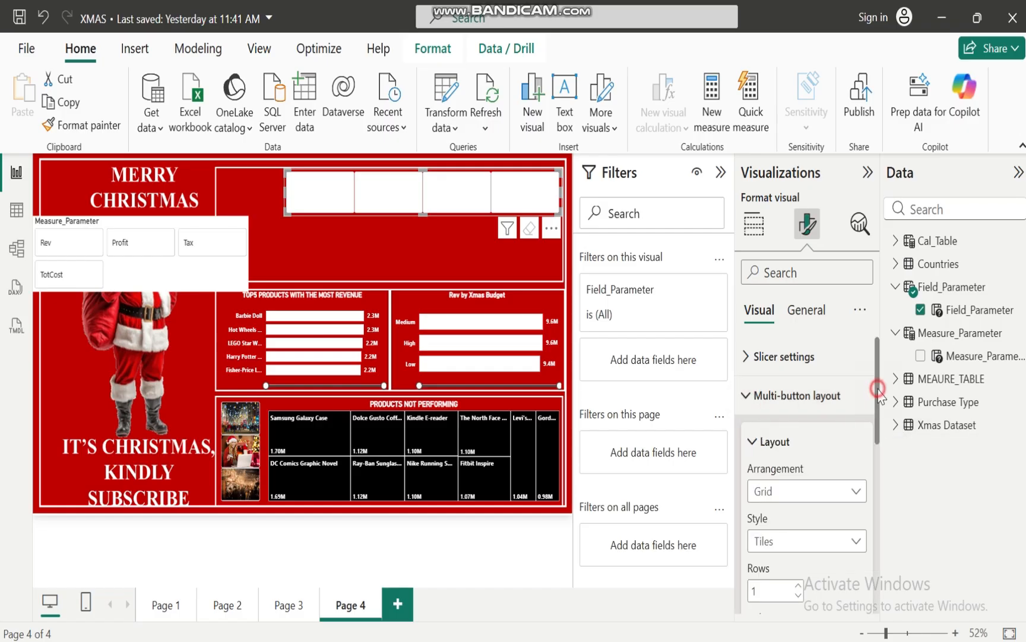
drag(878, 389, 861, 558)
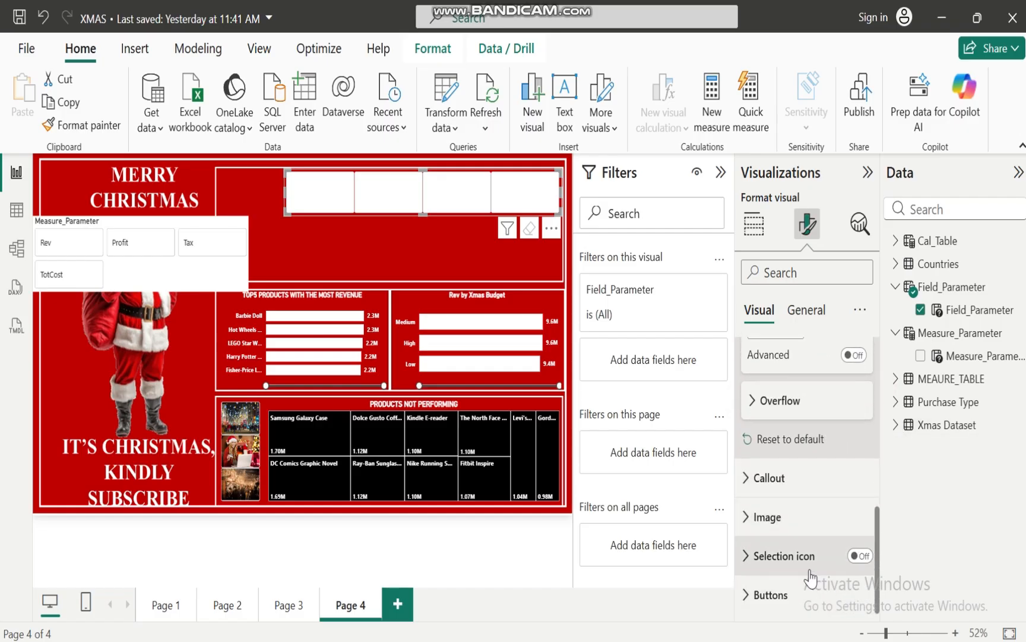
drag(876, 521, 867, 577)
click(745, 594)
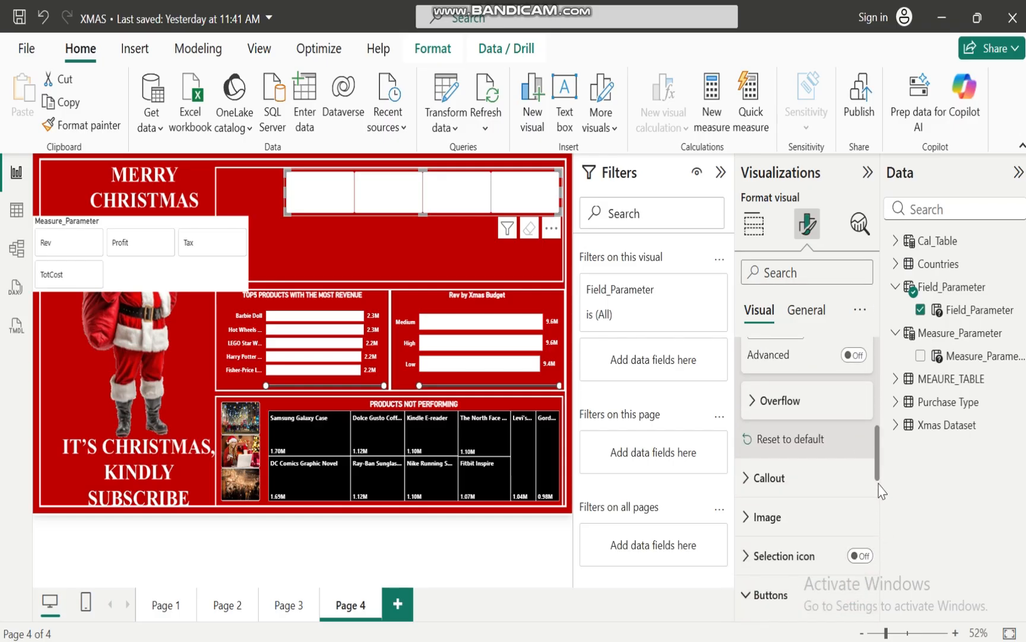
drag(878, 463, 882, 571)
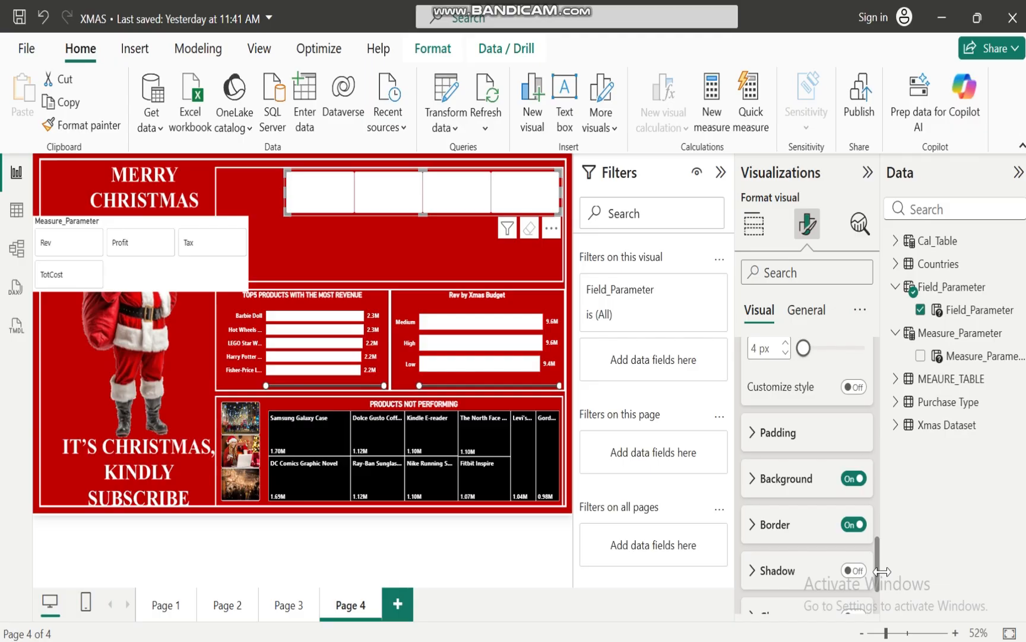
click(853, 479)
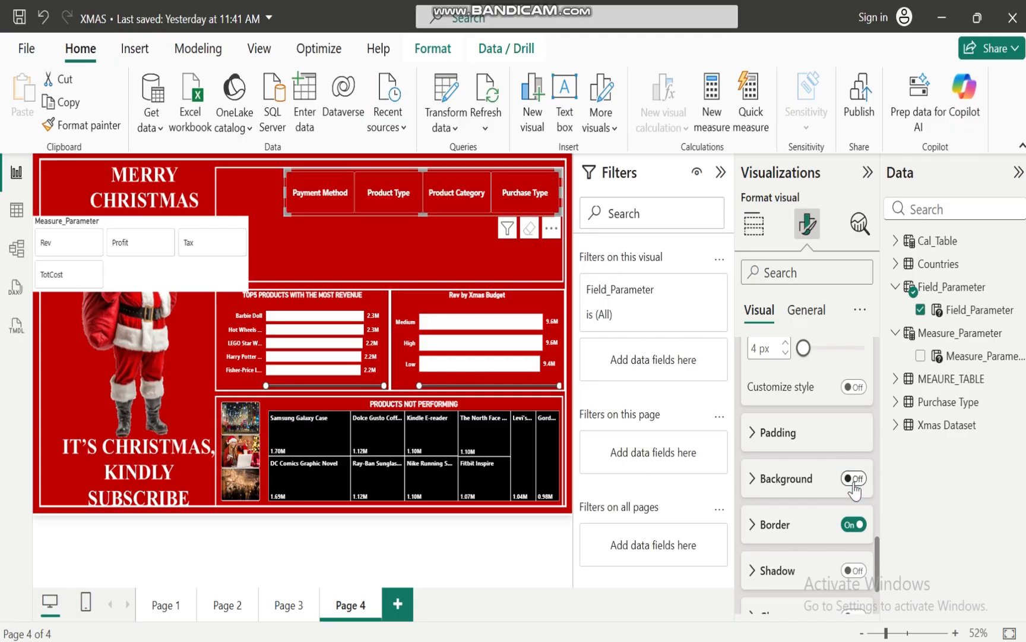
click(853, 525)
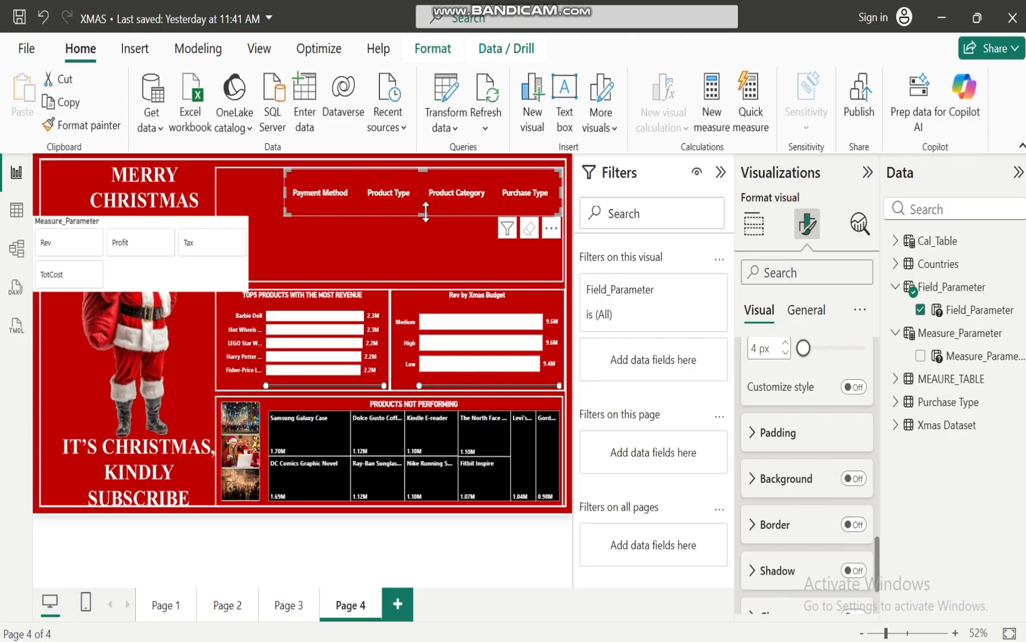
drag(427, 206, 428, 205)
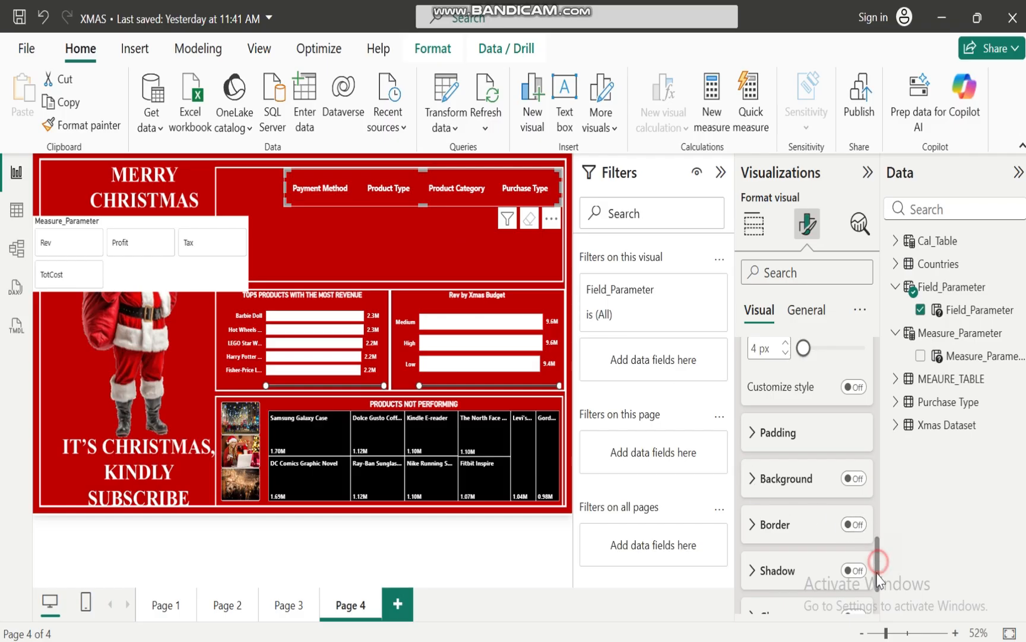
Add a white 7 px accent bar to the Field_Parameter slicer's buttons and flatten the slicer a little more
scroll(881, 569, down, 3)
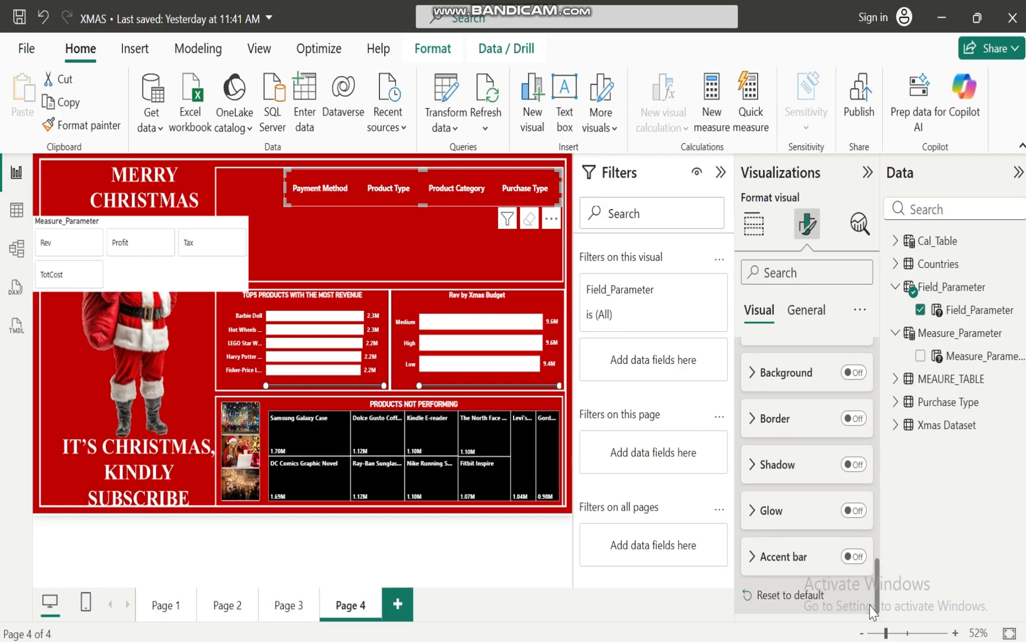
click(861, 557)
click(751, 555)
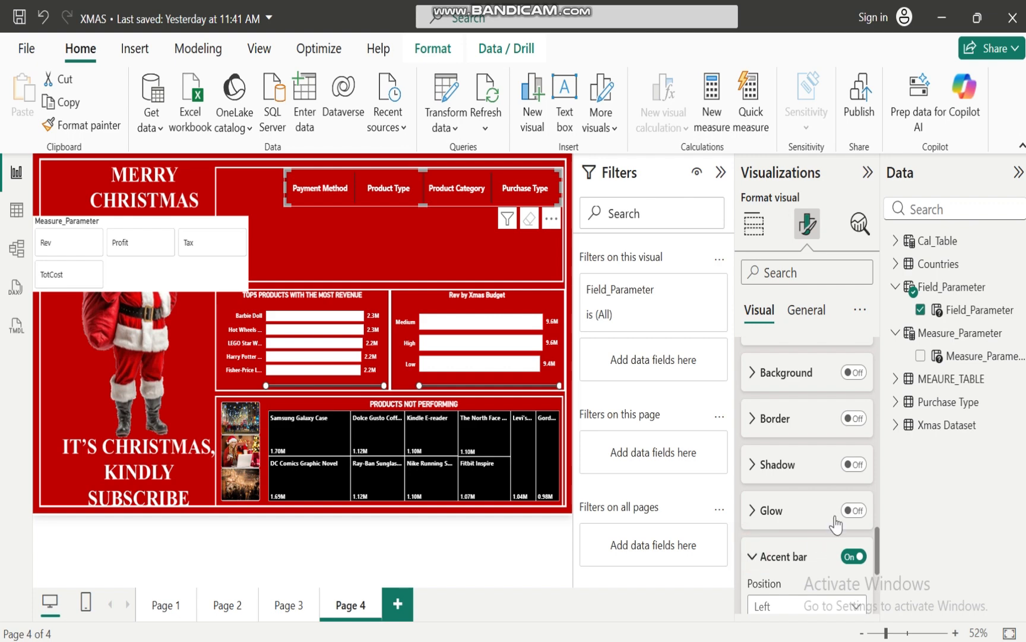
drag(880, 550, 876, 604)
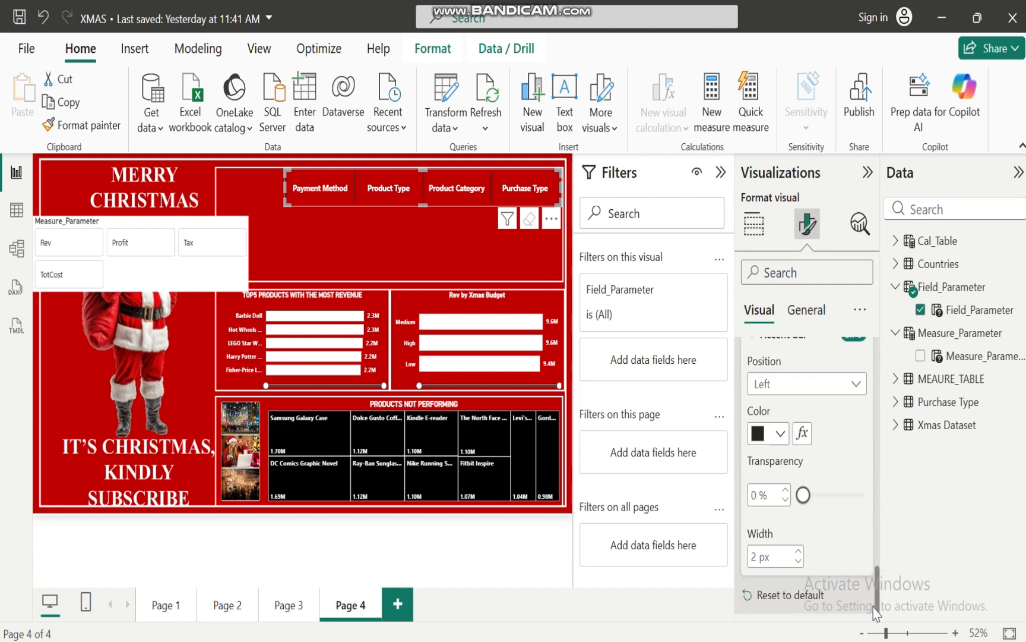
click(799, 551)
click(799, 552)
click(780, 432)
click(769, 350)
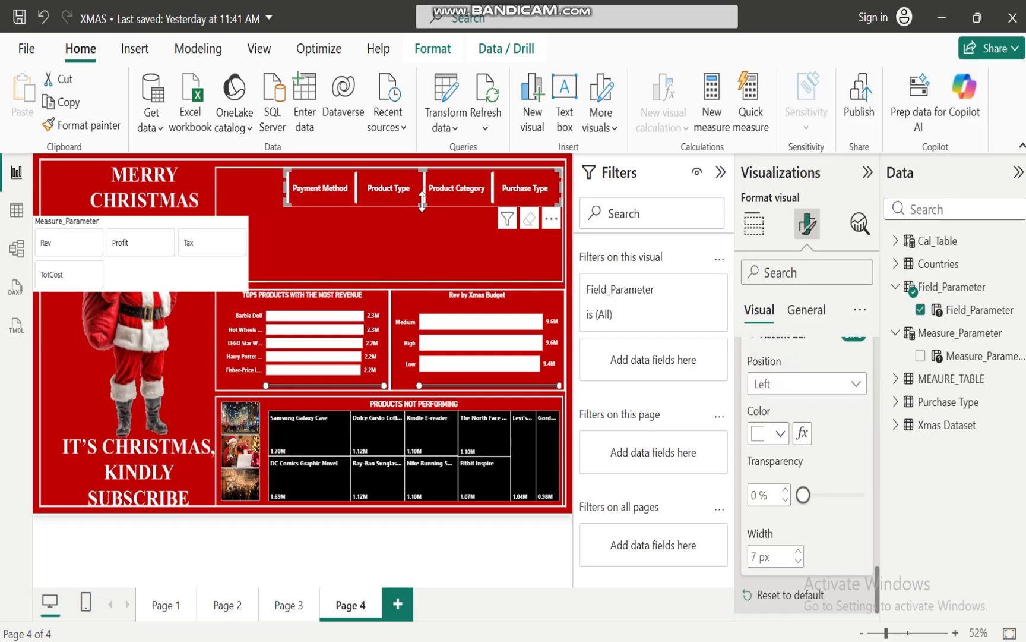
drag(422, 198, 422, 195)
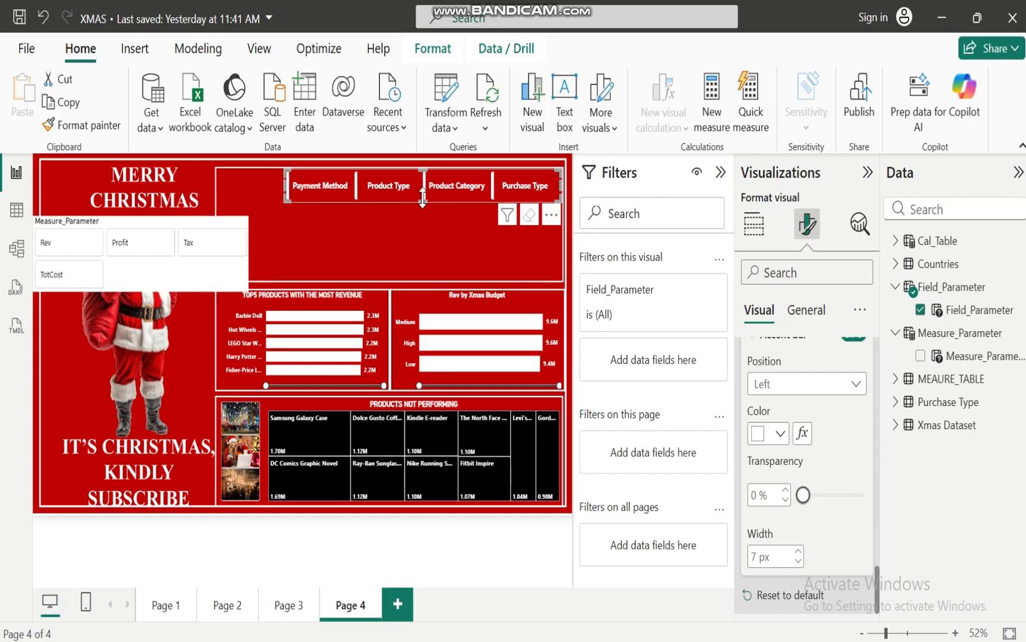
drag(422, 198, 422, 194)
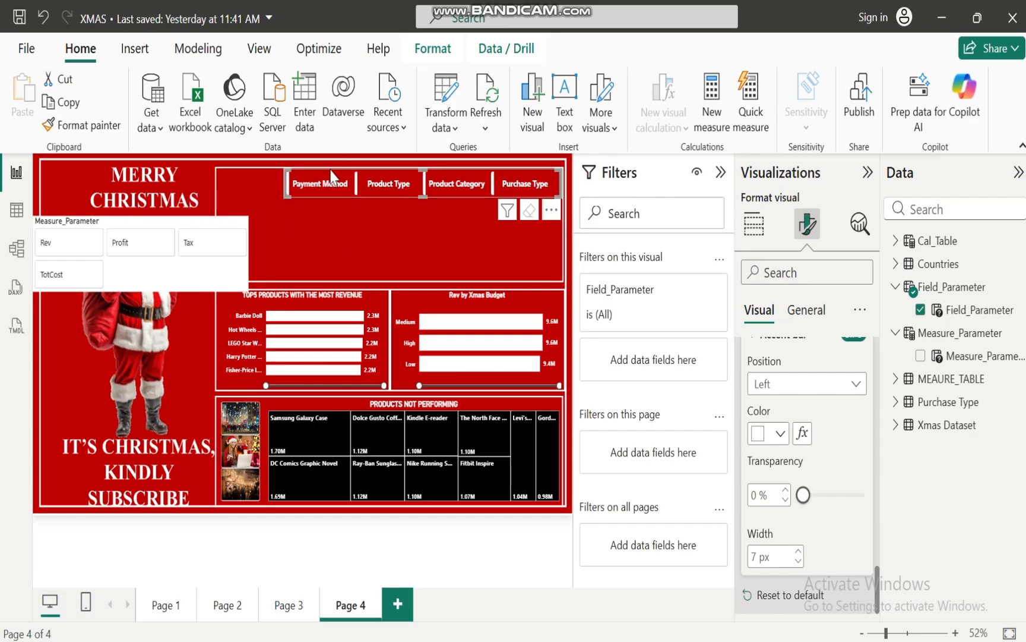
Copy the Field_Parameter slicer's formatting to the Measure_Parameter slicer and arrange the latter's buttons in 4 rows and 1 column
click(81, 125)
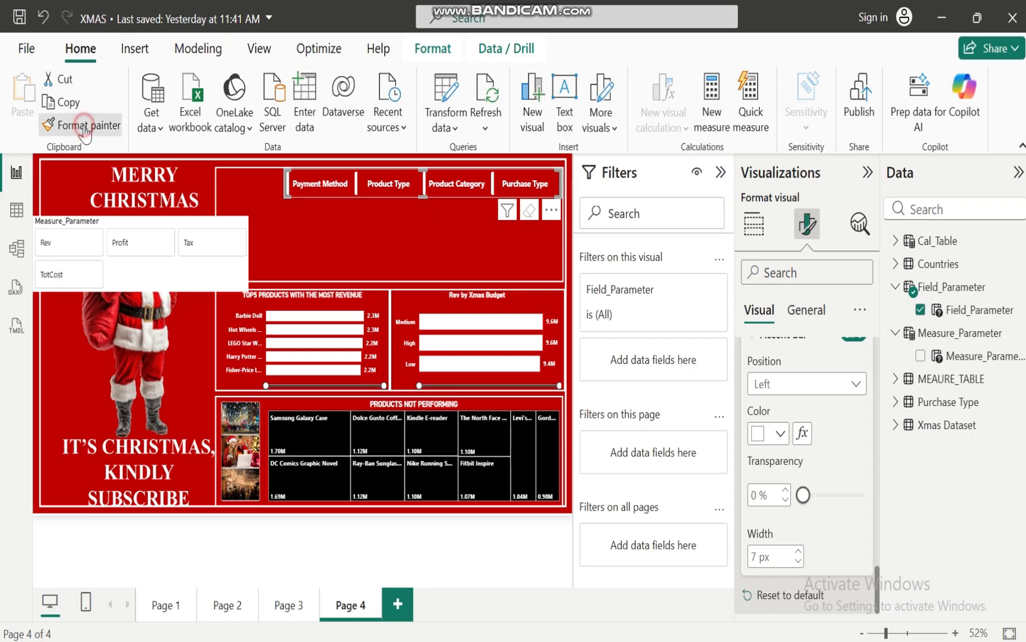
click(183, 266)
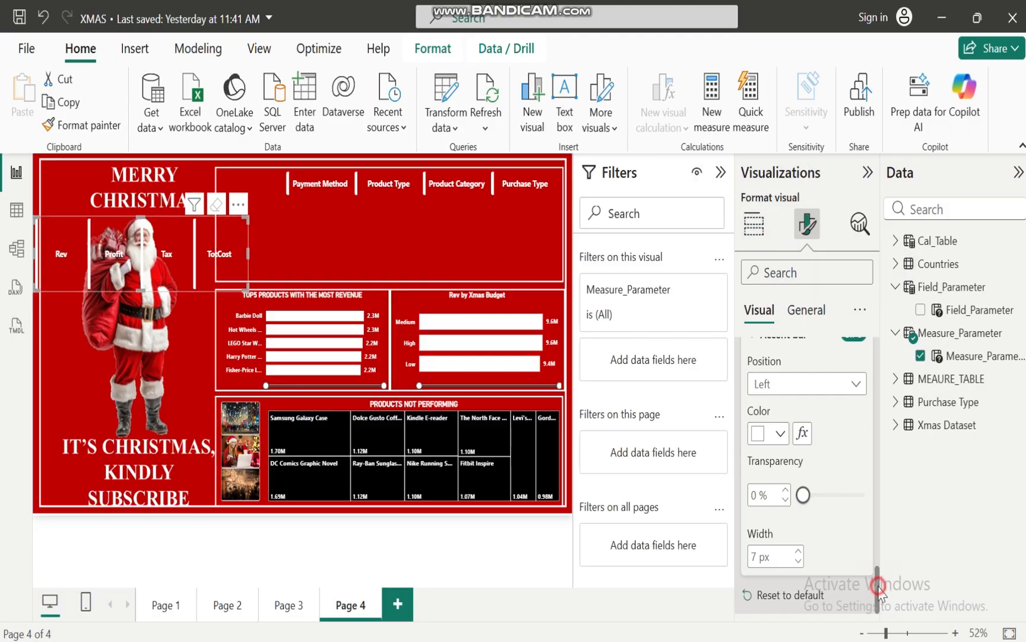
drag(878, 588, 877, 344)
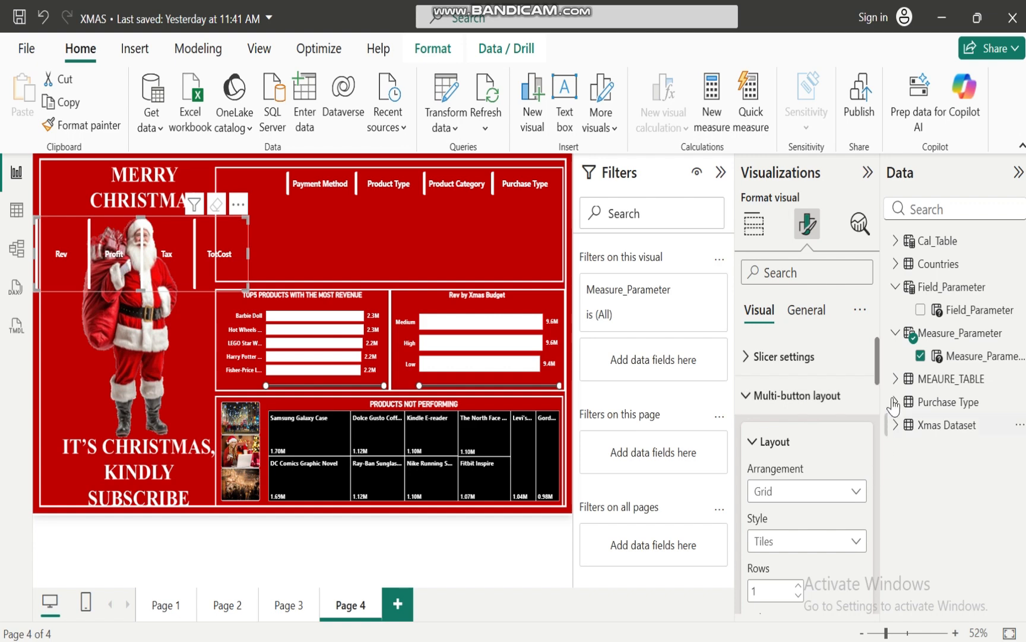
scroll(799, 392, down, 4)
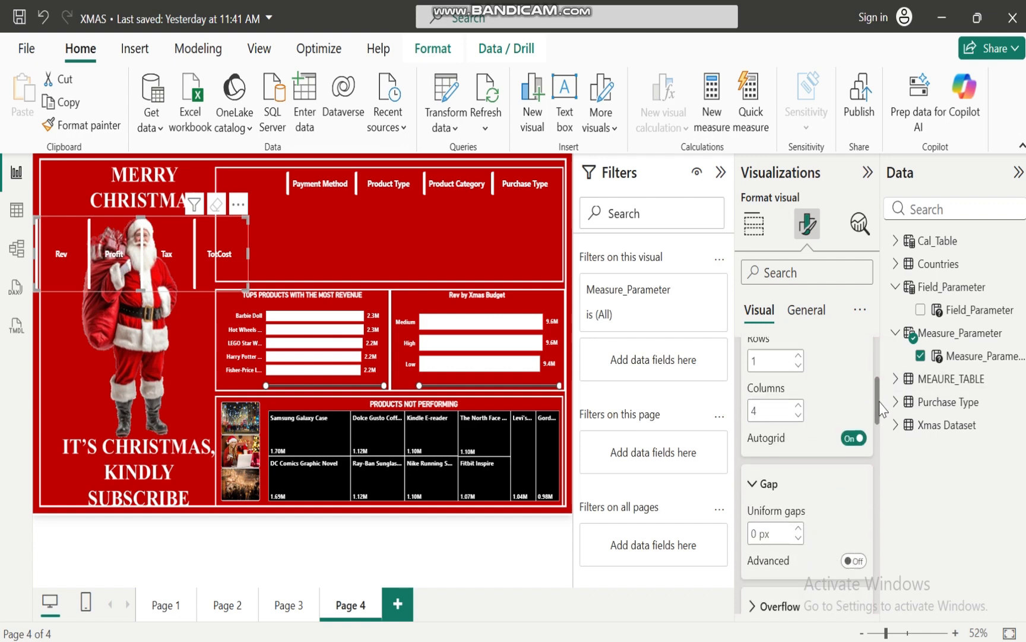
click(799, 393)
click(799, 394)
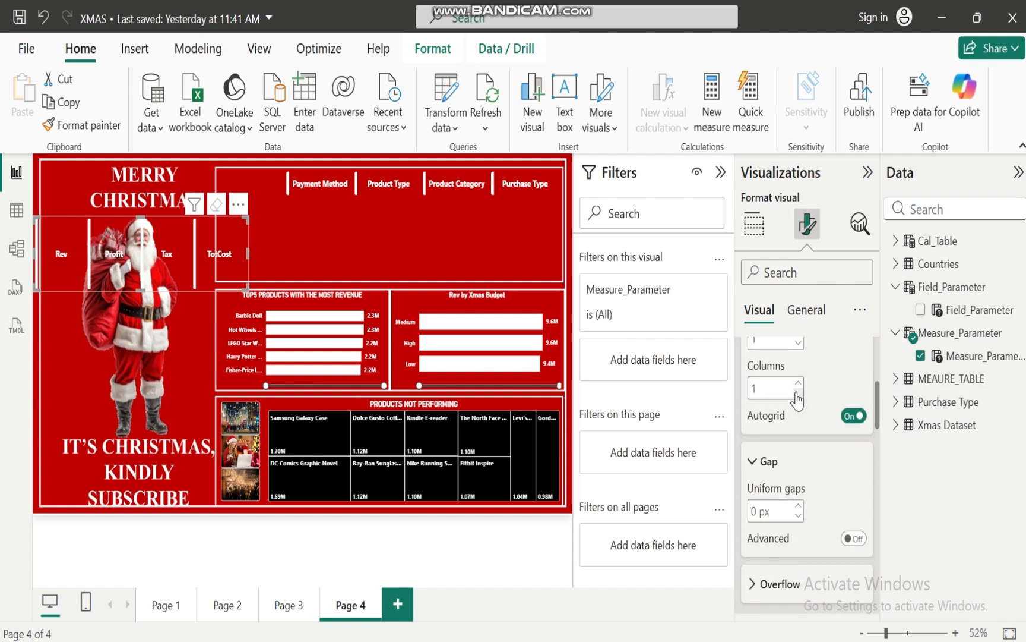
click(798, 393)
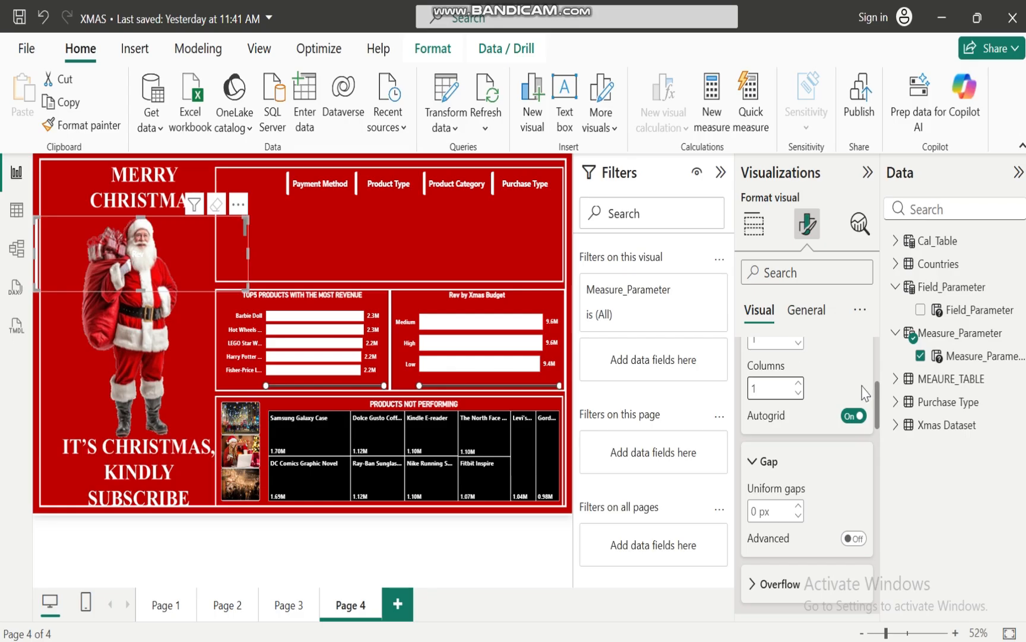
drag(876, 404, 877, 393)
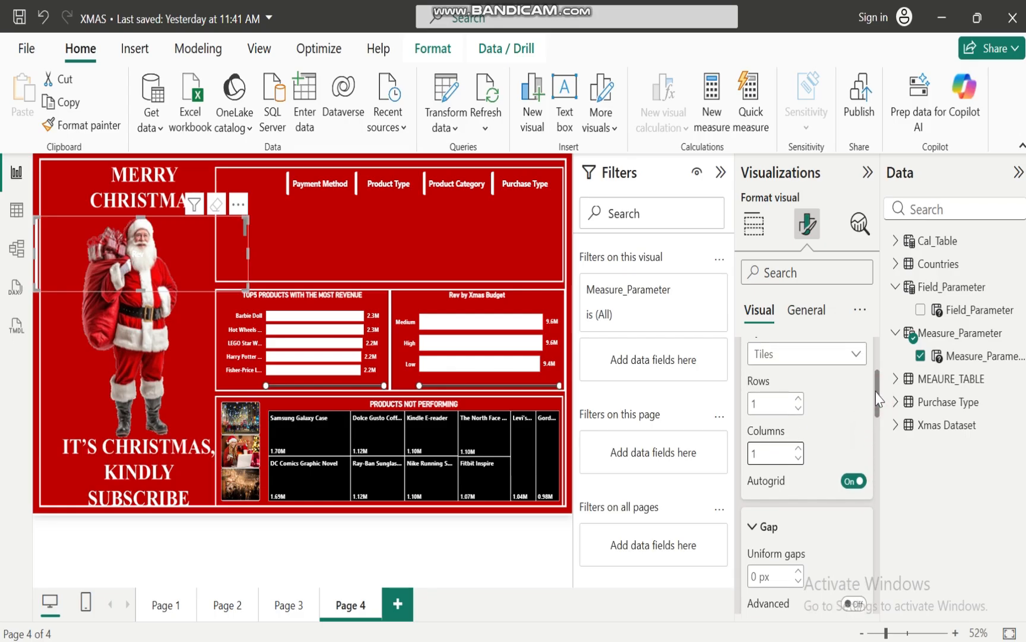
click(799, 398)
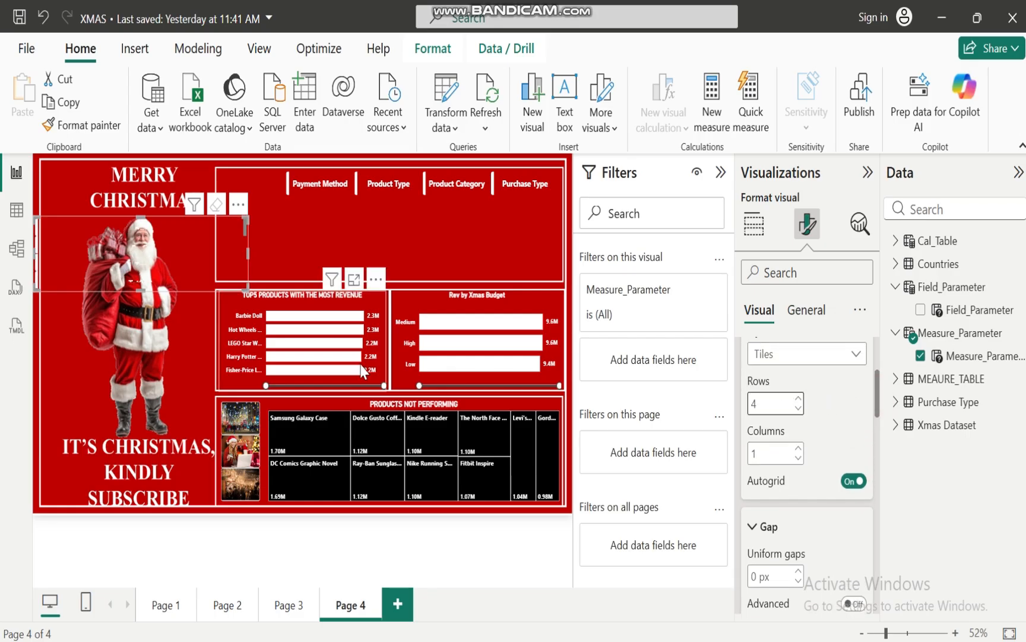
Fit the Measure_Parameter slicer as a narrow full-height column along the upper frame's left edge and widen the Field_Parameter slicer to meet it
drag(166, 229, 352, 202)
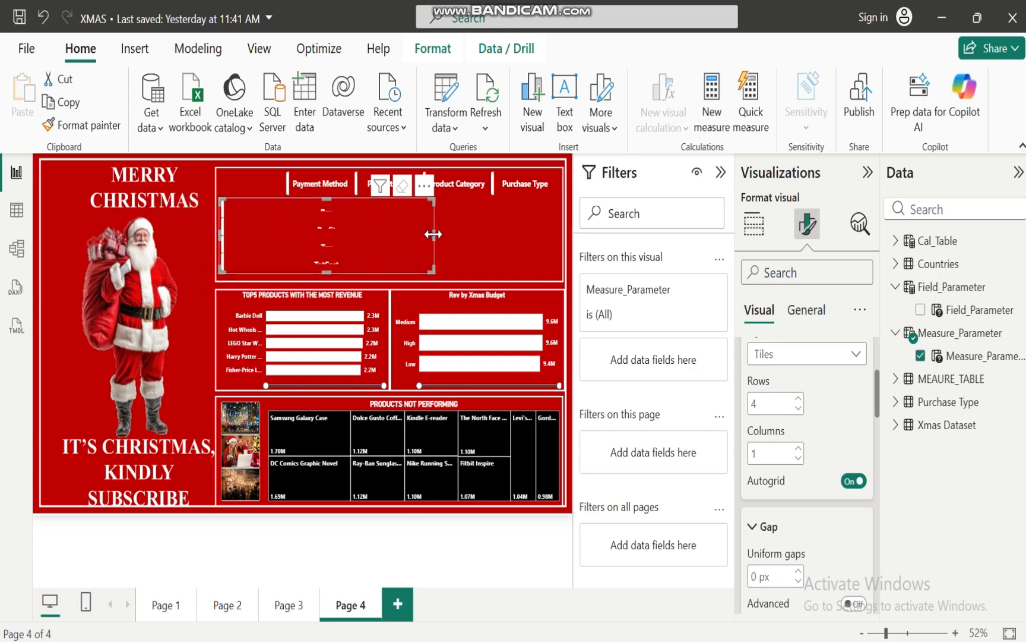
drag(434, 235, 261, 170)
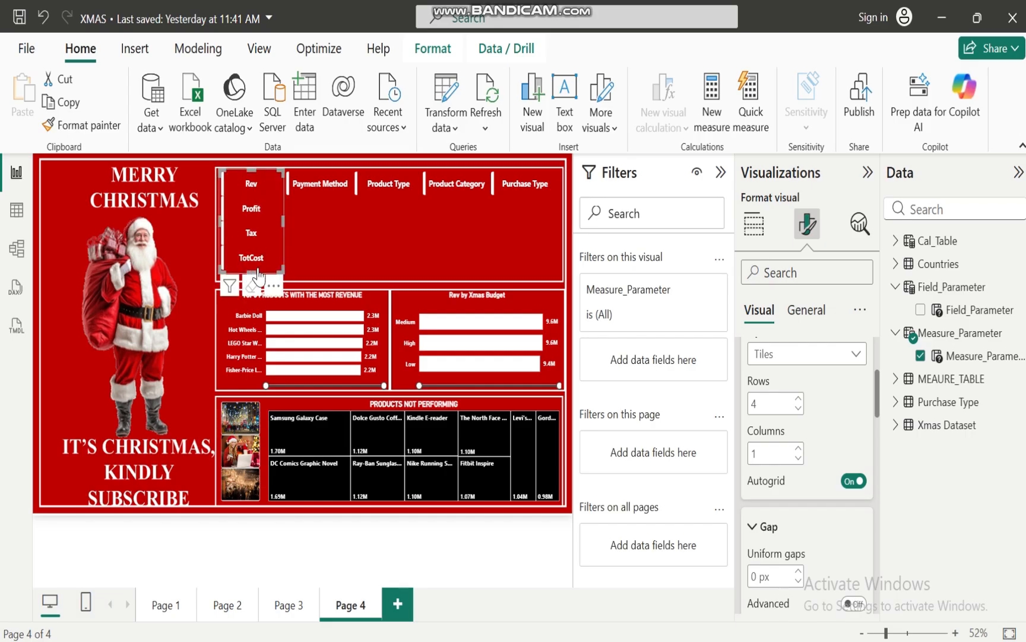
drag(253, 269, 253, 279)
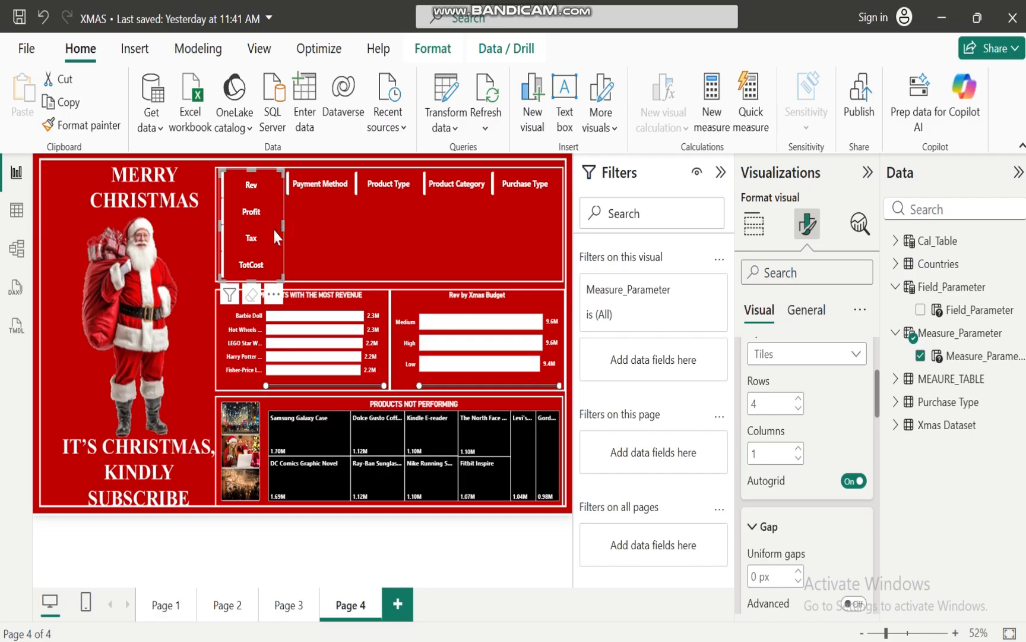
drag(274, 232, 269, 233)
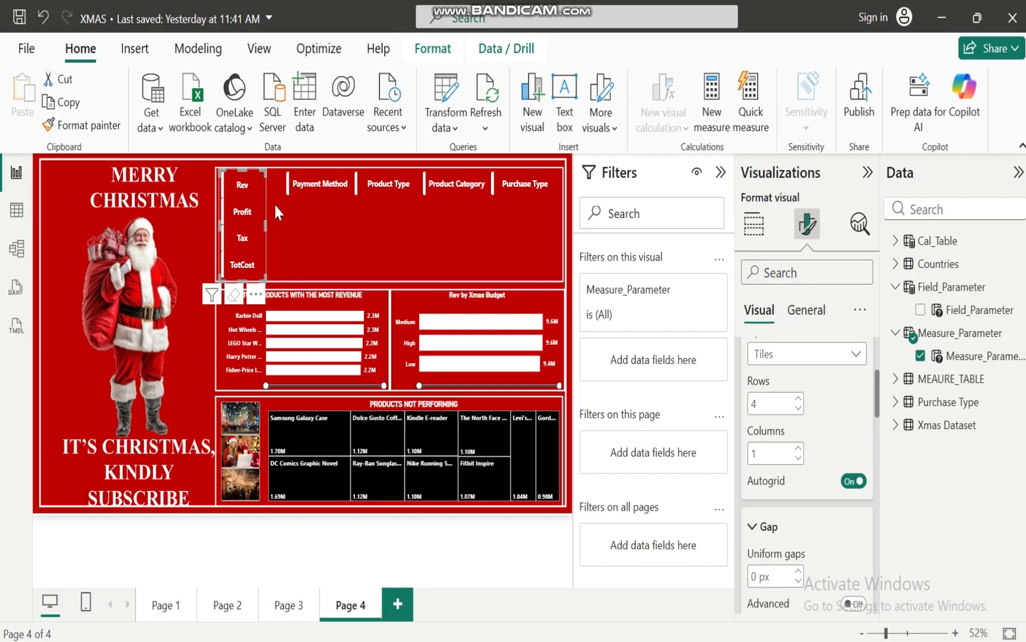
click(284, 185)
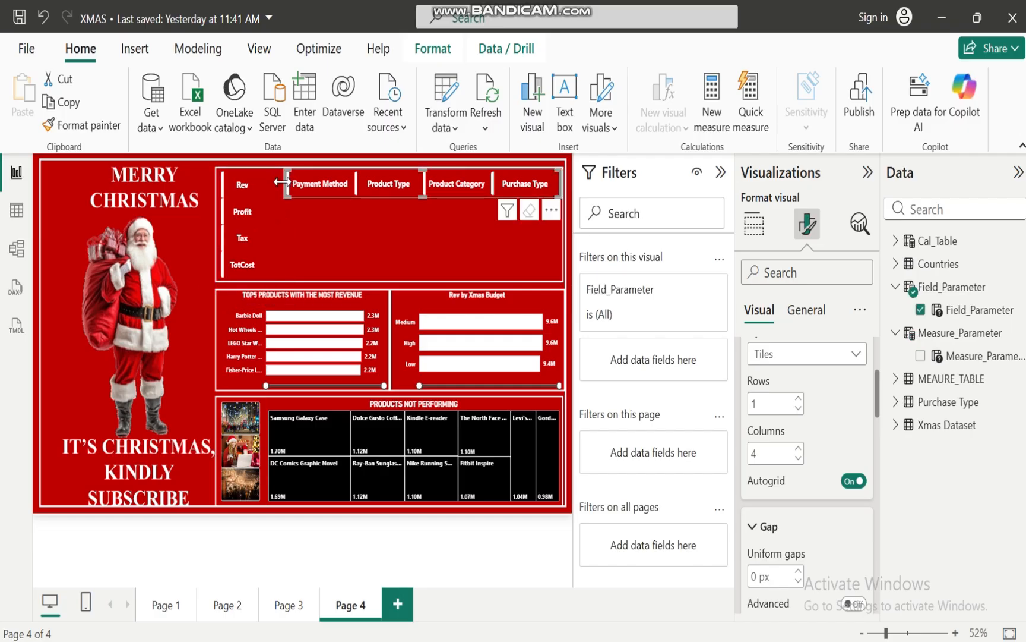
drag(279, 182, 265, 183)
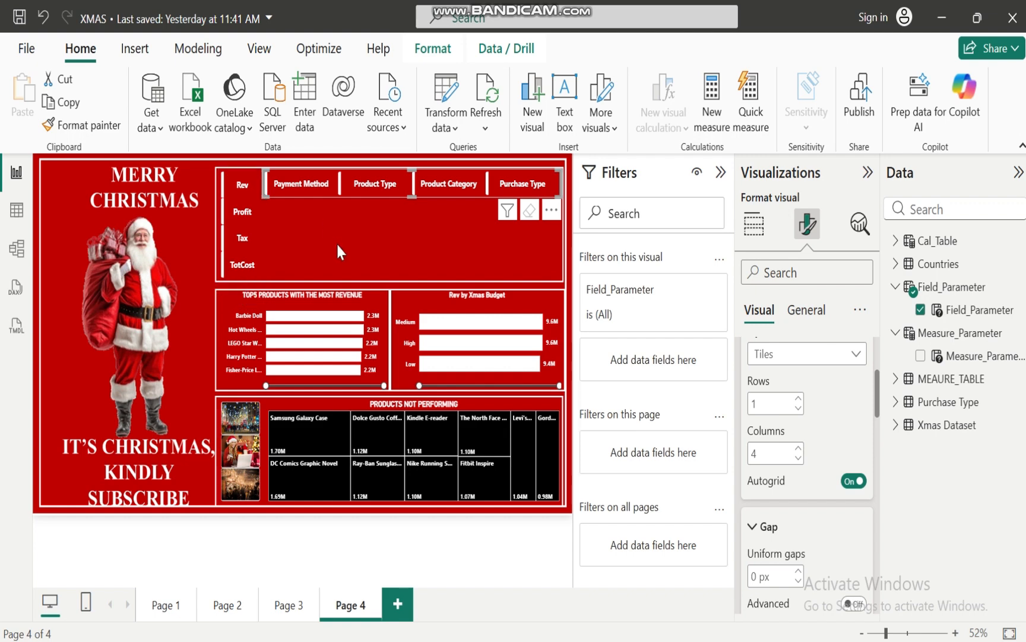
Change the accent bar position of the Measure_Parameter slicer's buttons to Bottom
click(336, 241)
click(250, 225)
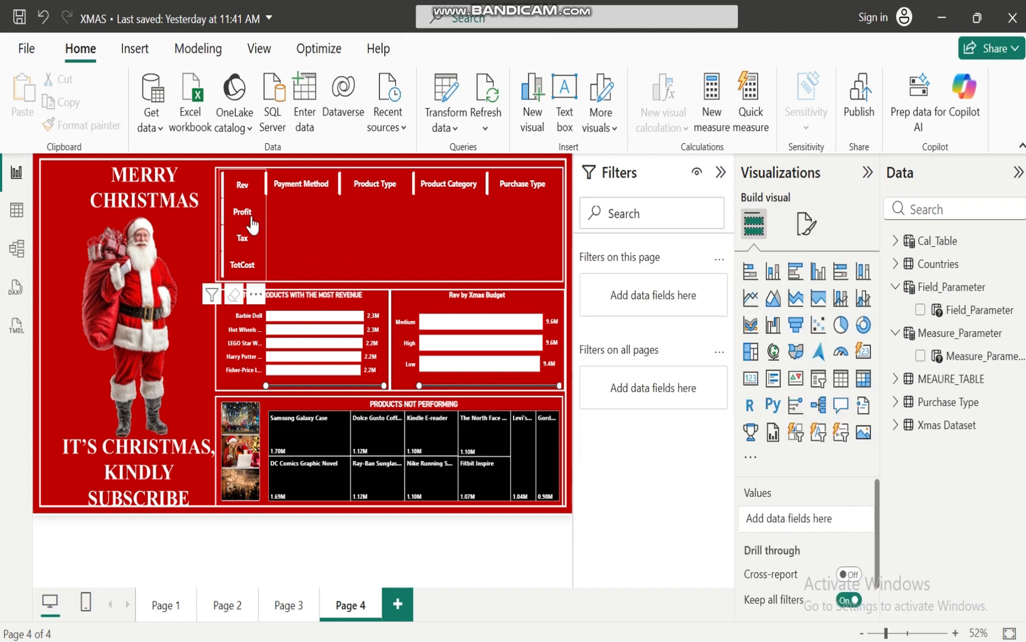
click(242, 187)
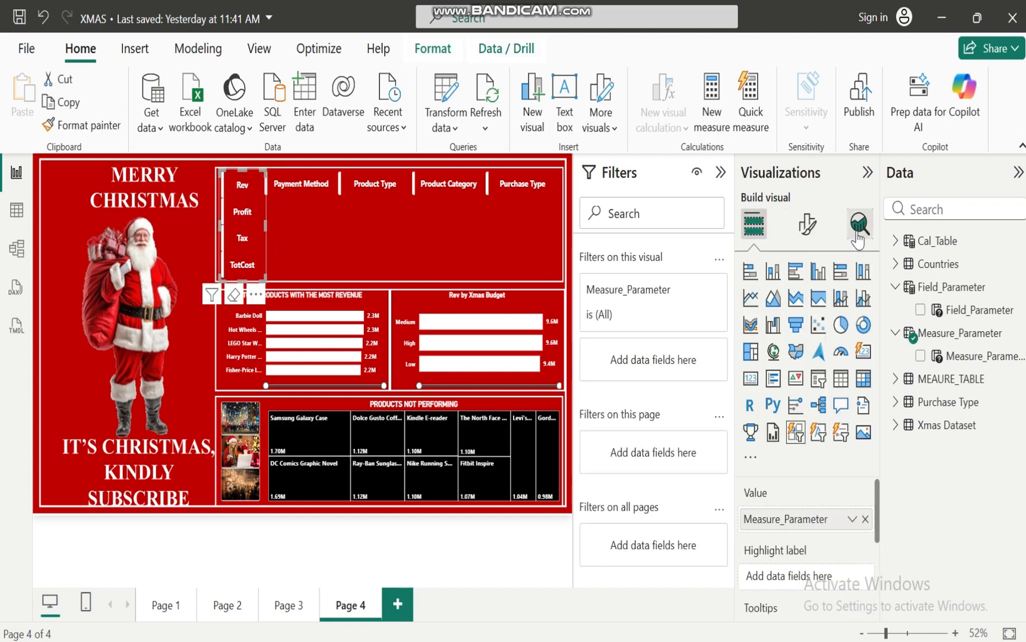
click(807, 224)
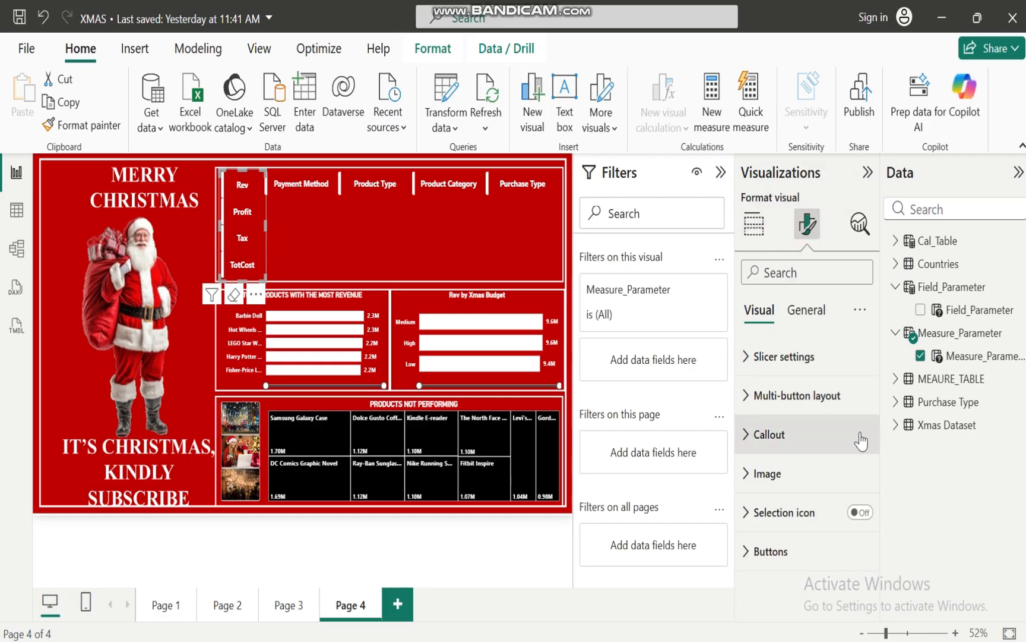
click(747, 557)
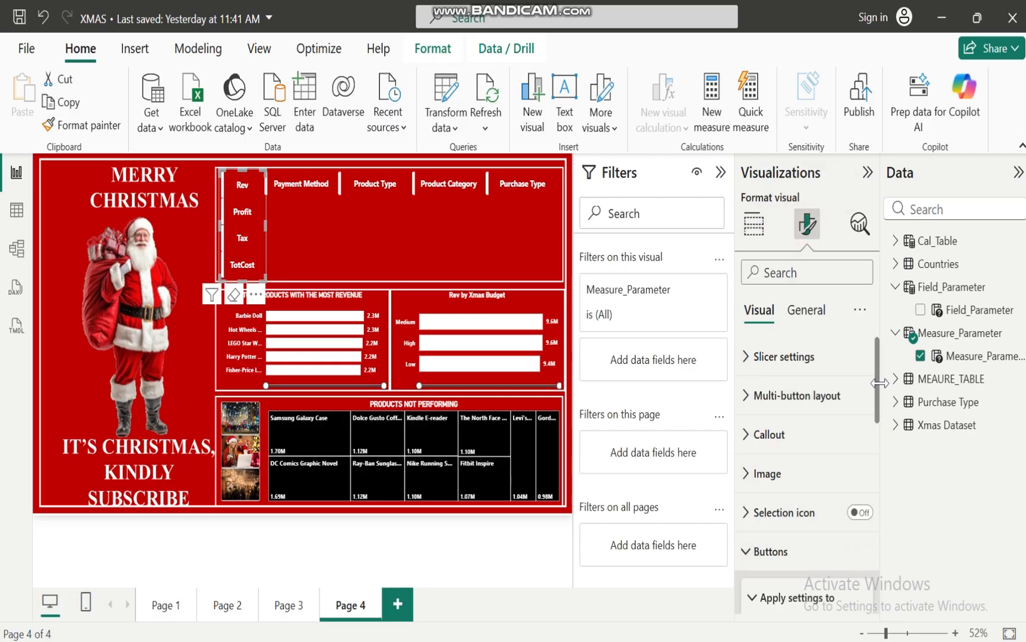
drag(879, 378, 881, 564)
click(752, 557)
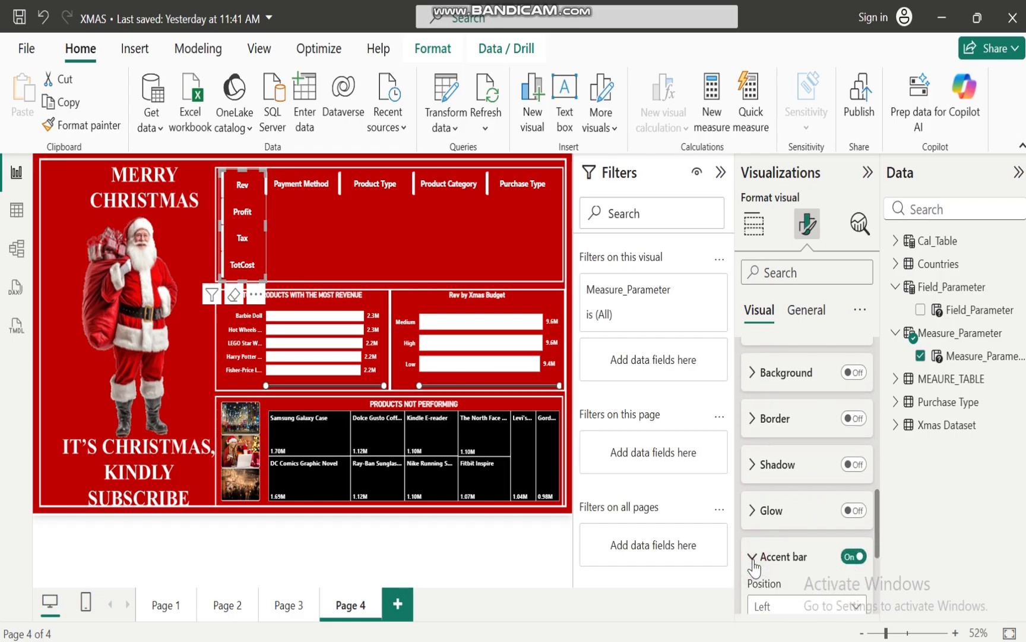
scroll(879, 517, down, 3)
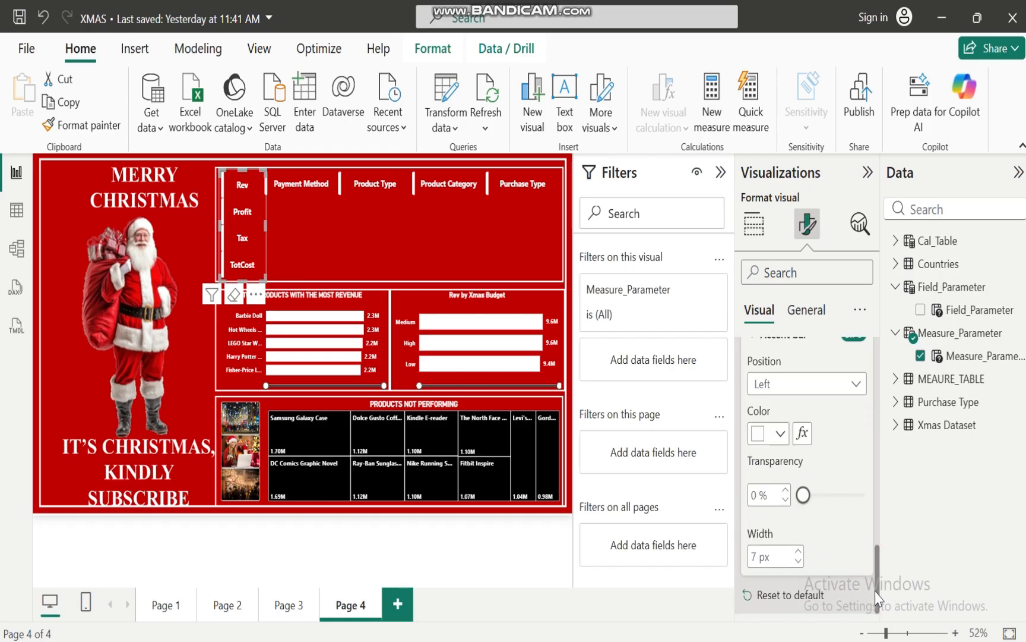
click(855, 385)
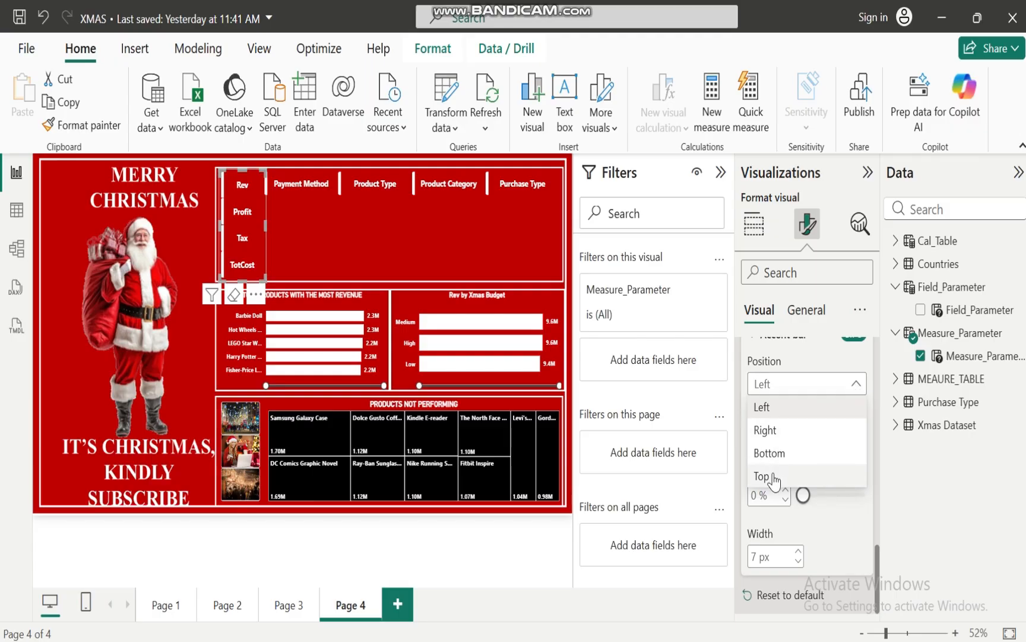
click(769, 454)
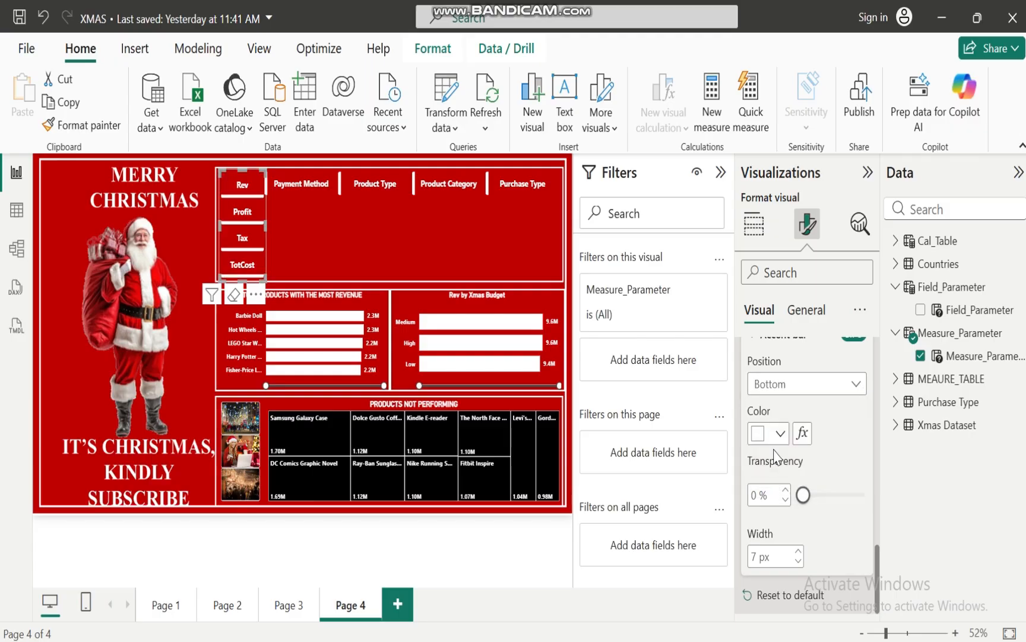
Add a treemap with Field_Parameter as the category and Measure_Parameter as the values
click(278, 236)
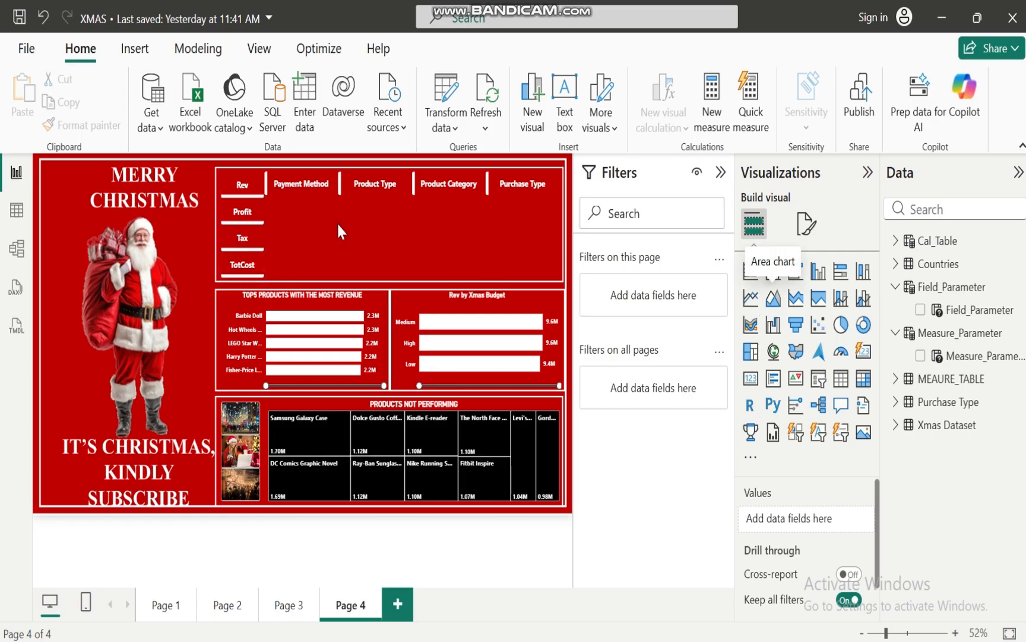
click(752, 357)
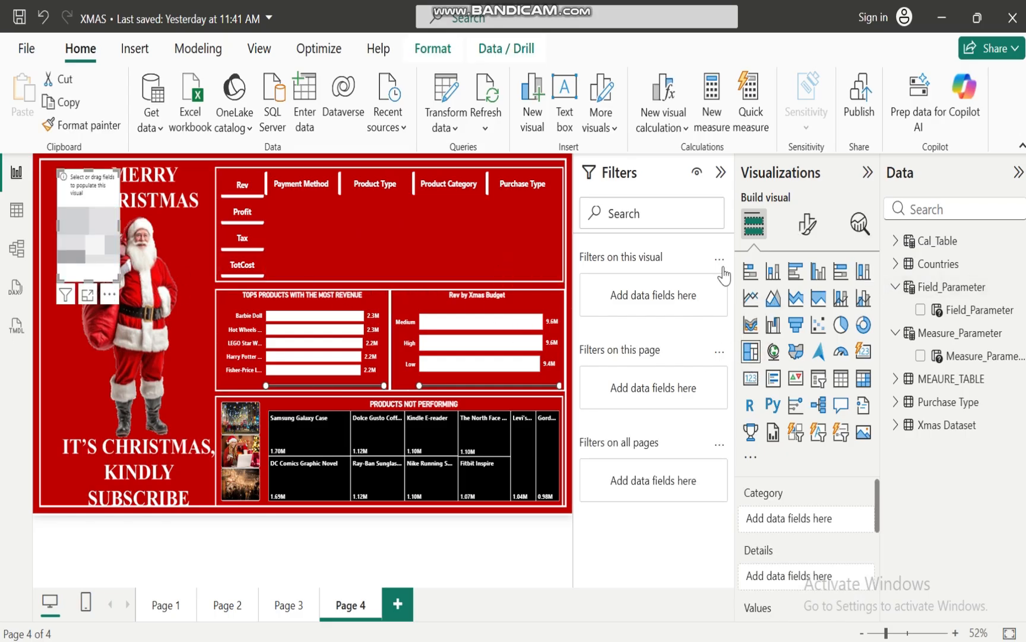
click(920, 309)
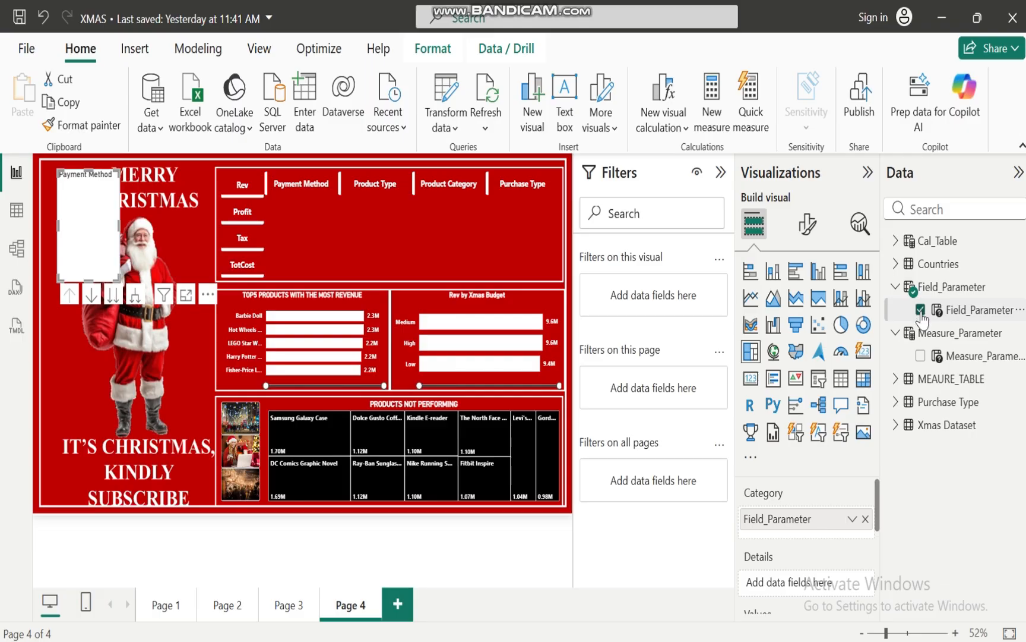
click(920, 356)
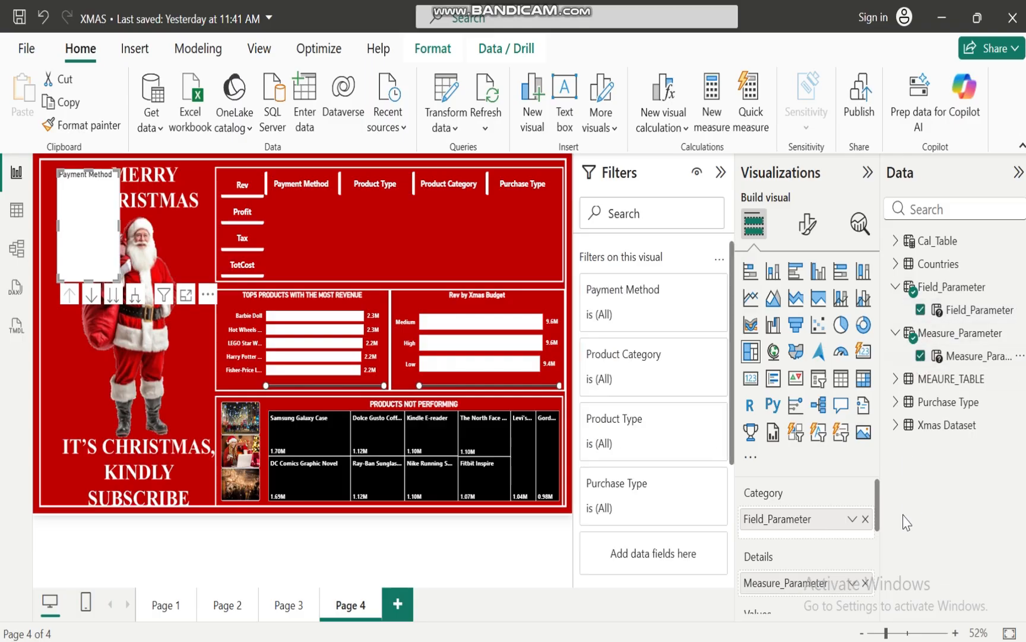
drag(878, 495, 879, 521)
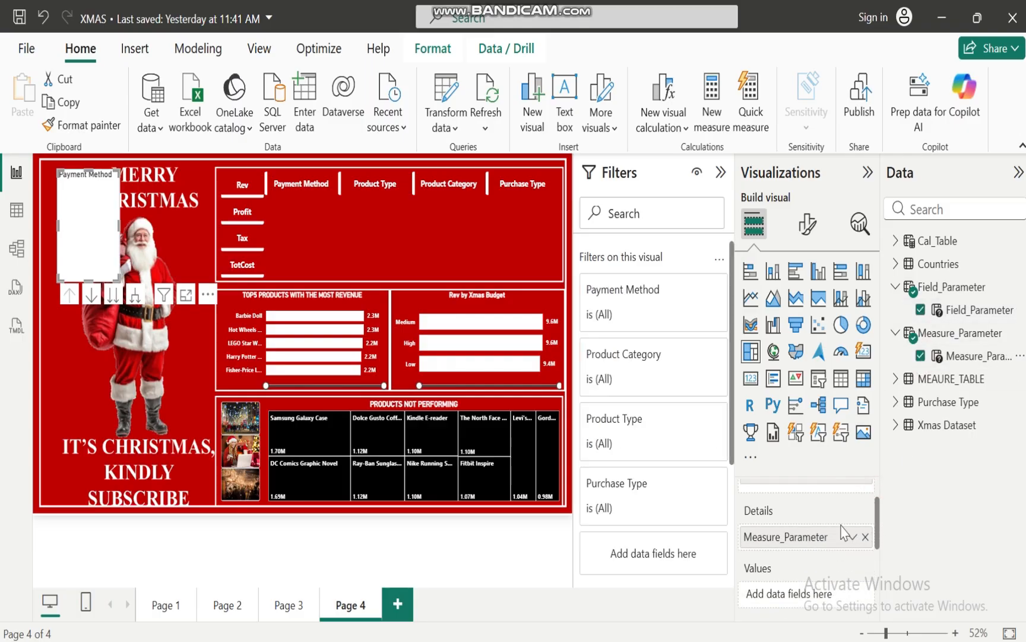
click(783, 533)
drag(783, 593, 784, 594)
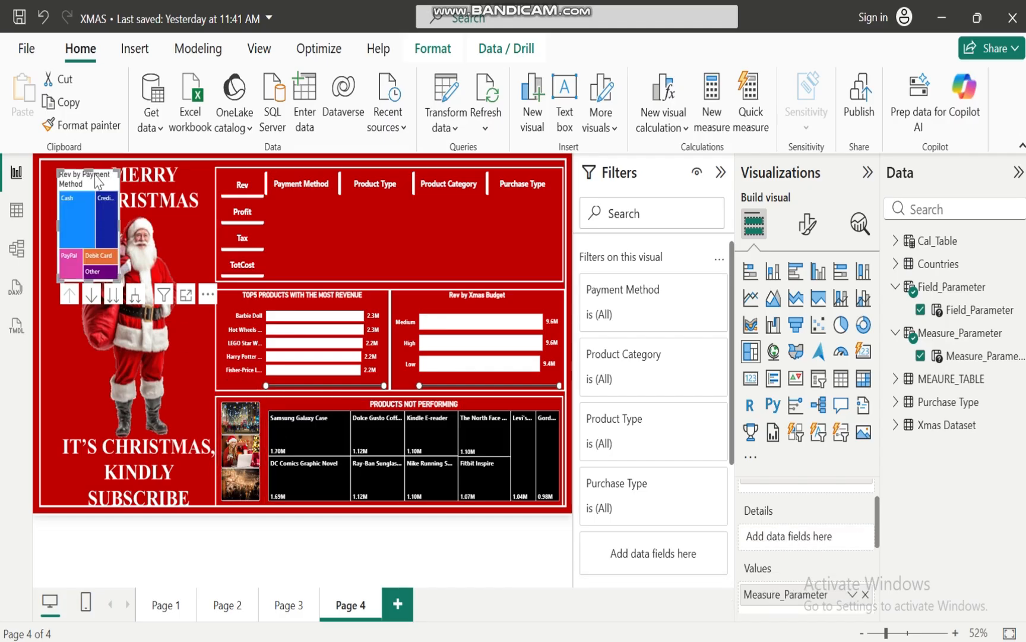
Place the new treemap beneath the Field_Parameter slicer and resize it to fill the rest of the upper frame
drag(101, 177, 311, 205)
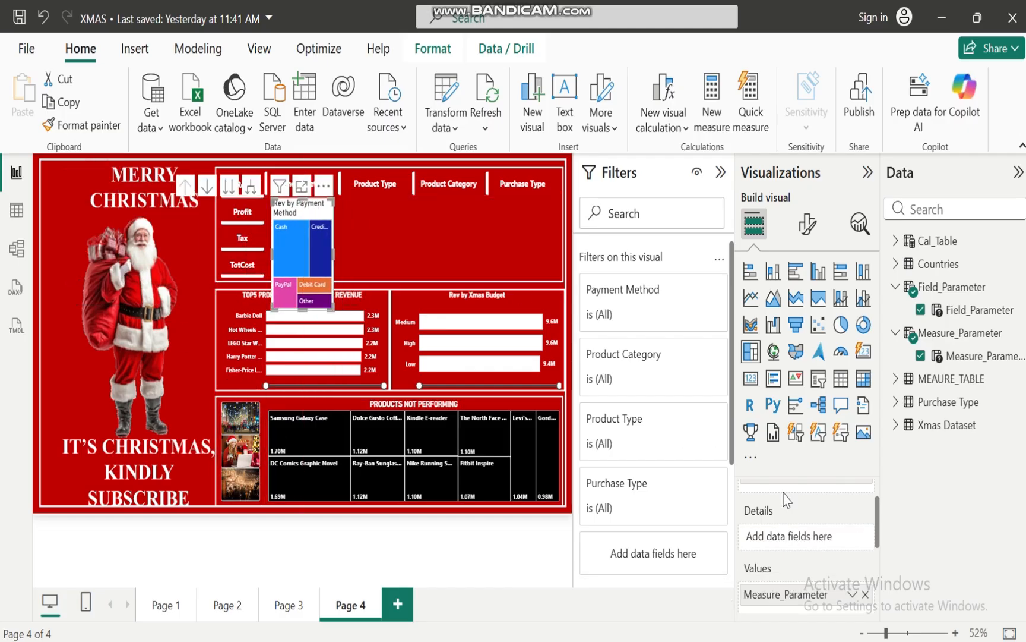
click(877, 521)
drag(877, 523, 880, 488)
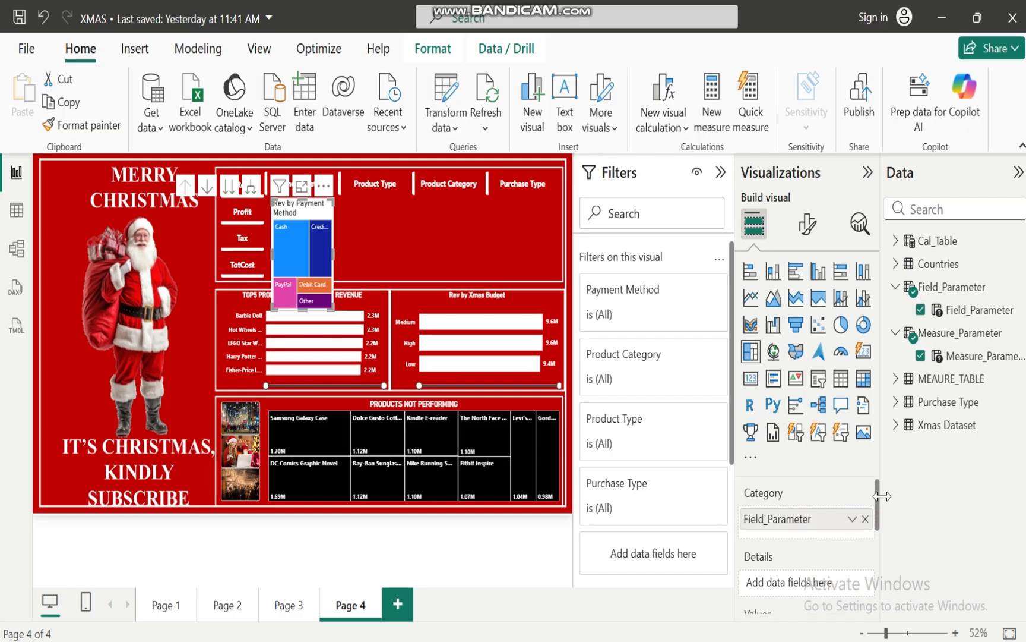
click(335, 252)
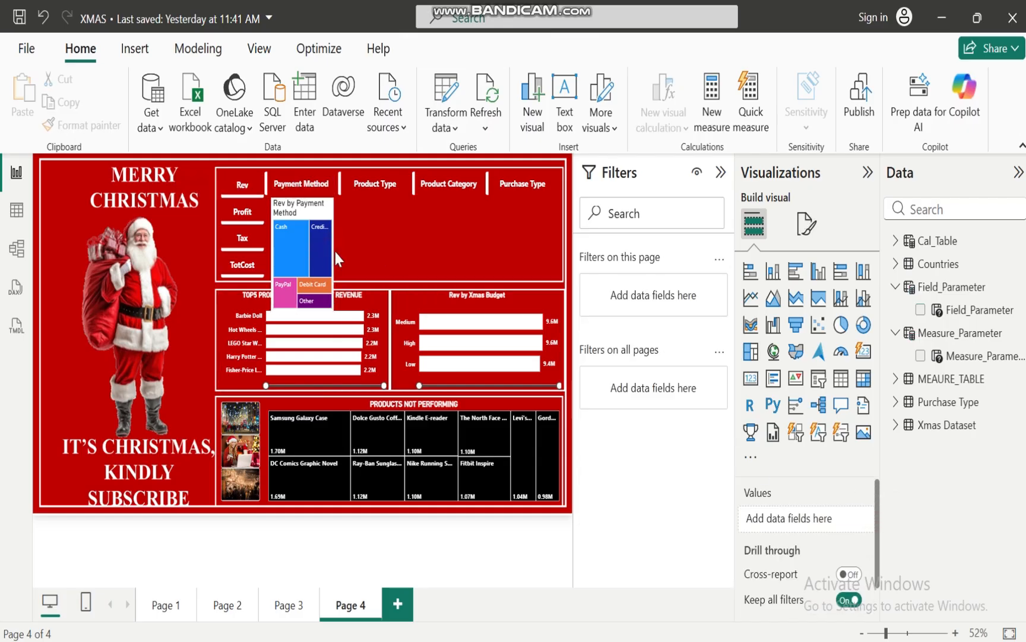
click(311, 205)
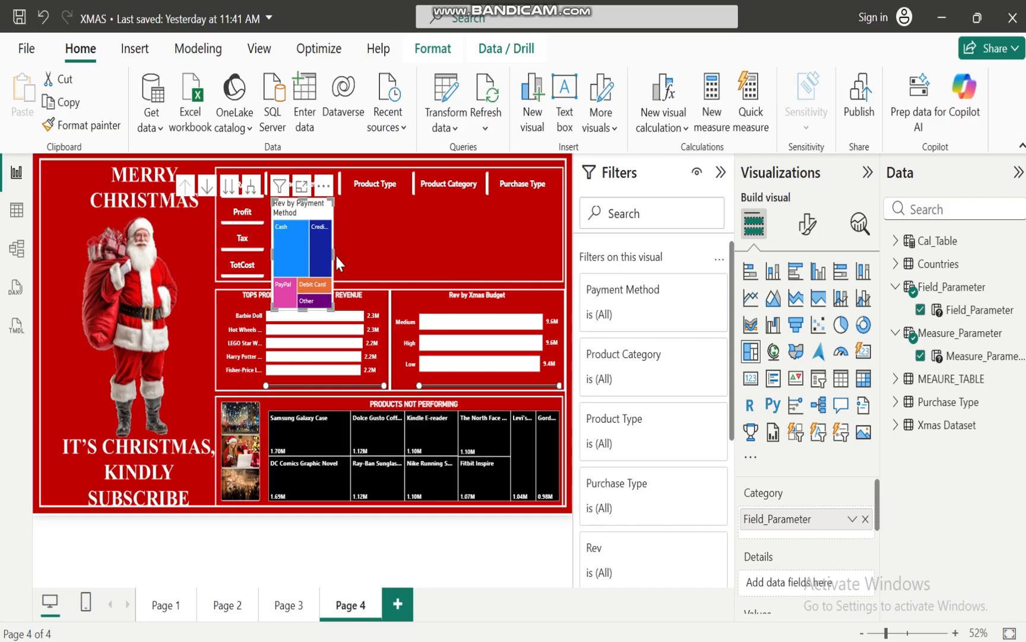
drag(333, 254, 561, 238)
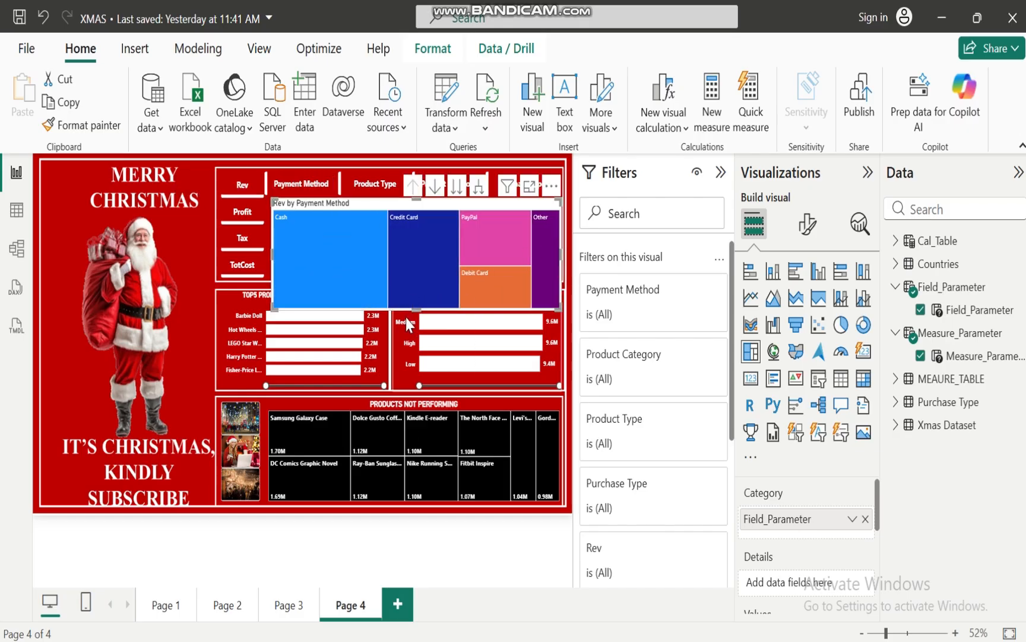
drag(417, 307, 419, 279)
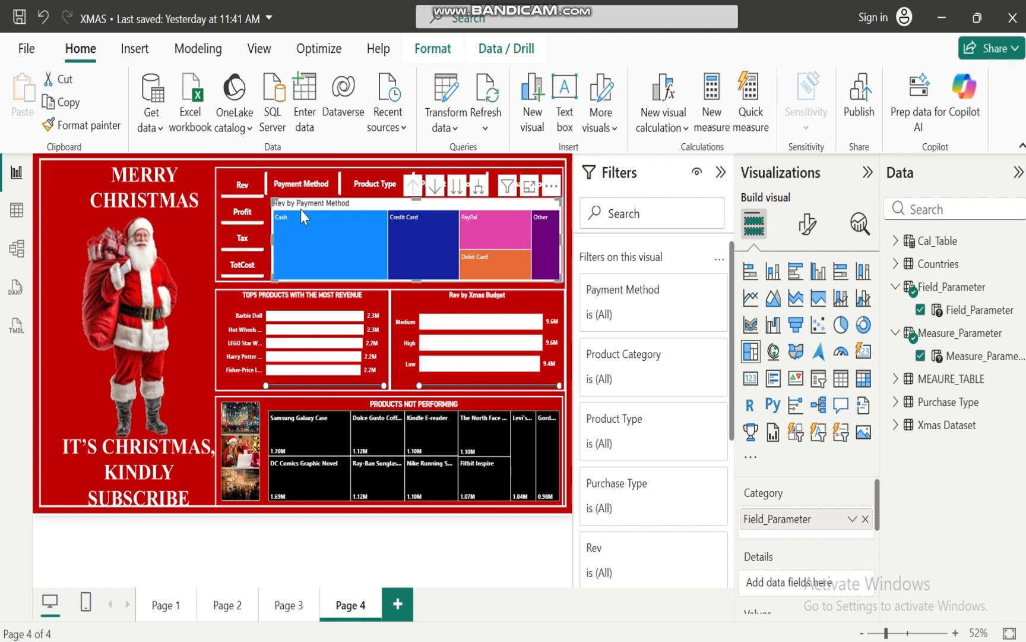
Test the Measure_Parameter slicer on the treemap by choosing Profit, Tax, TotCost and Rev in turn
mouse_move(323, 236)
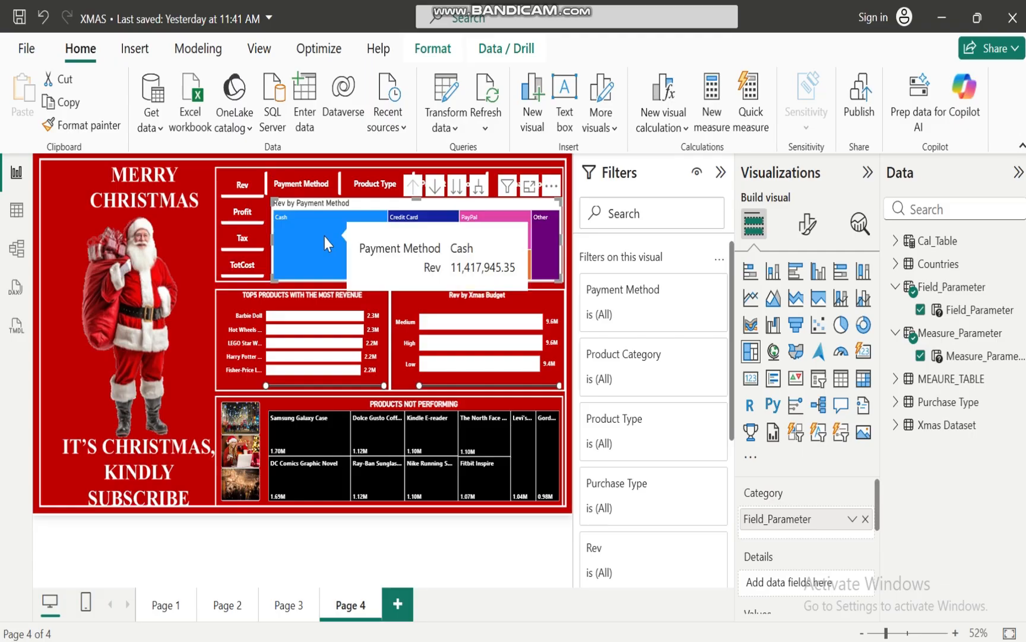
click(242, 215)
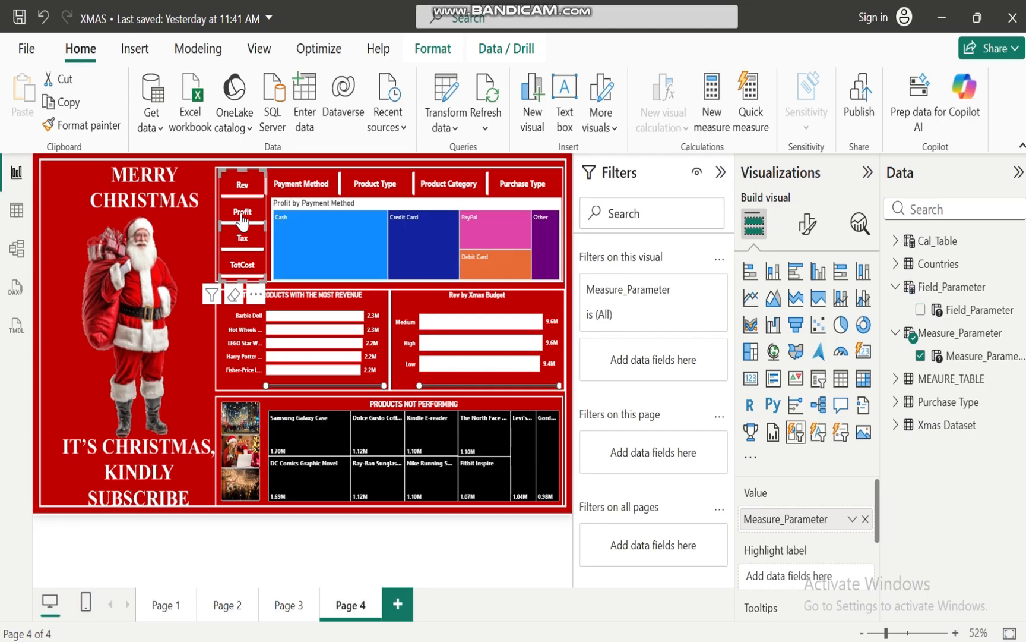
mouse_move(310, 239)
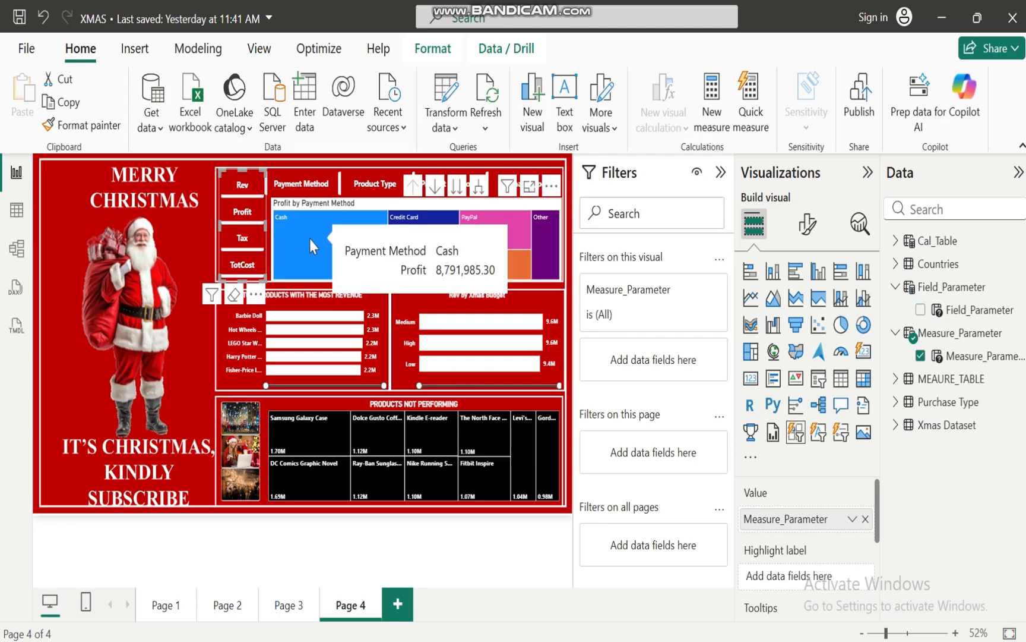
click(248, 239)
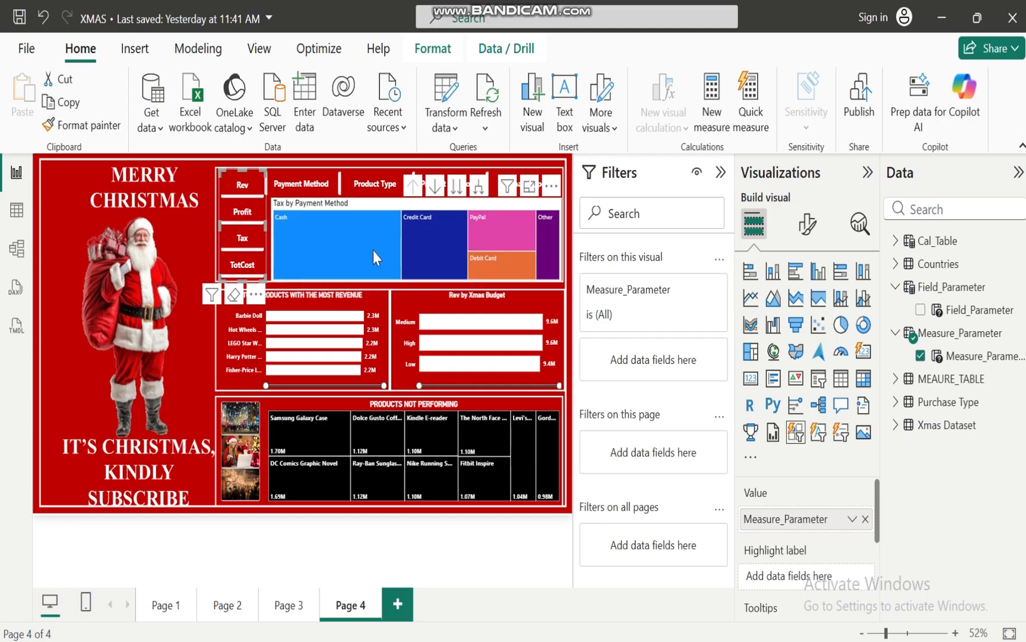
click(247, 277)
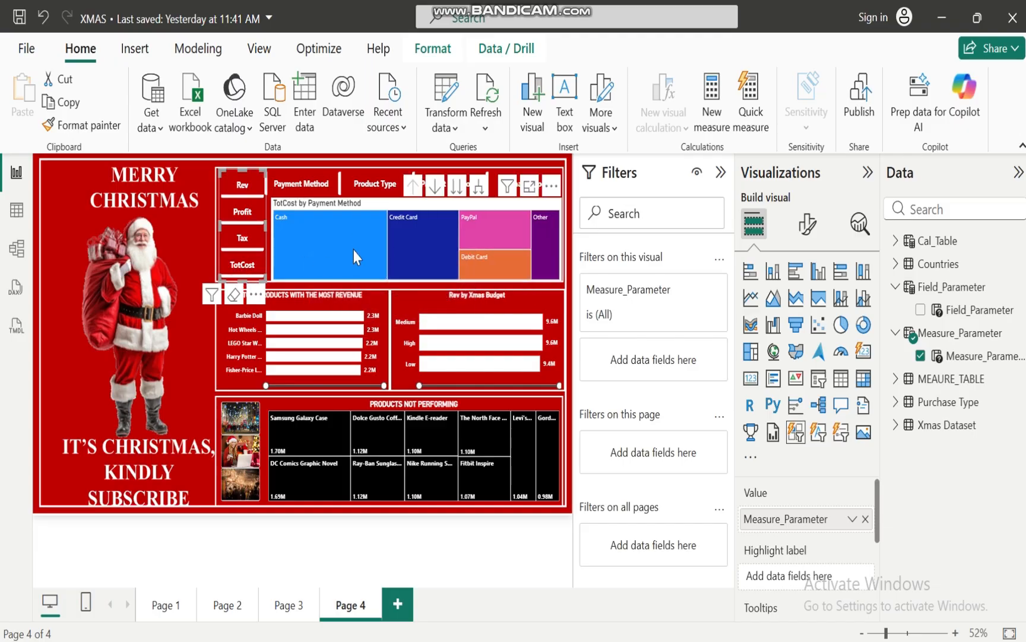
mouse_move(354, 255)
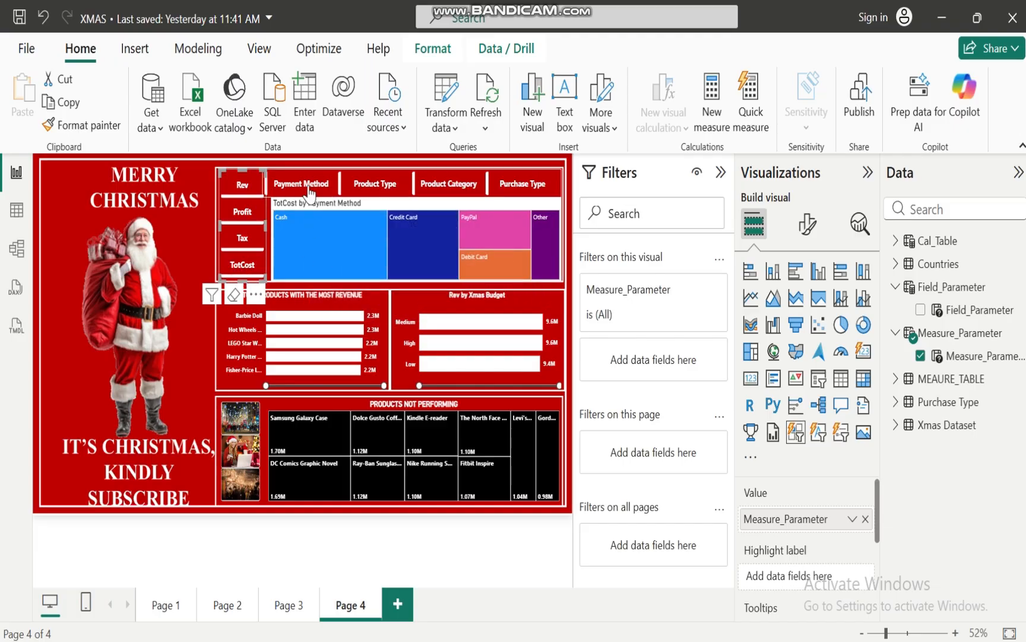
click(244, 188)
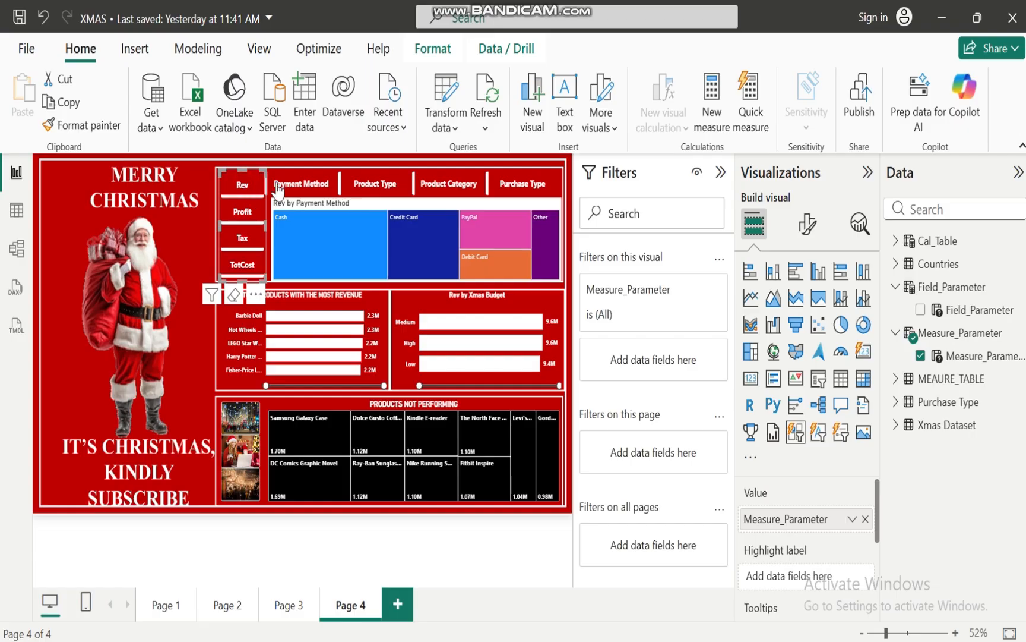
Test the Field_Parameter slicer on the treemap with Product Type, Product Category, Purchase Type and Payment Method
click(368, 185)
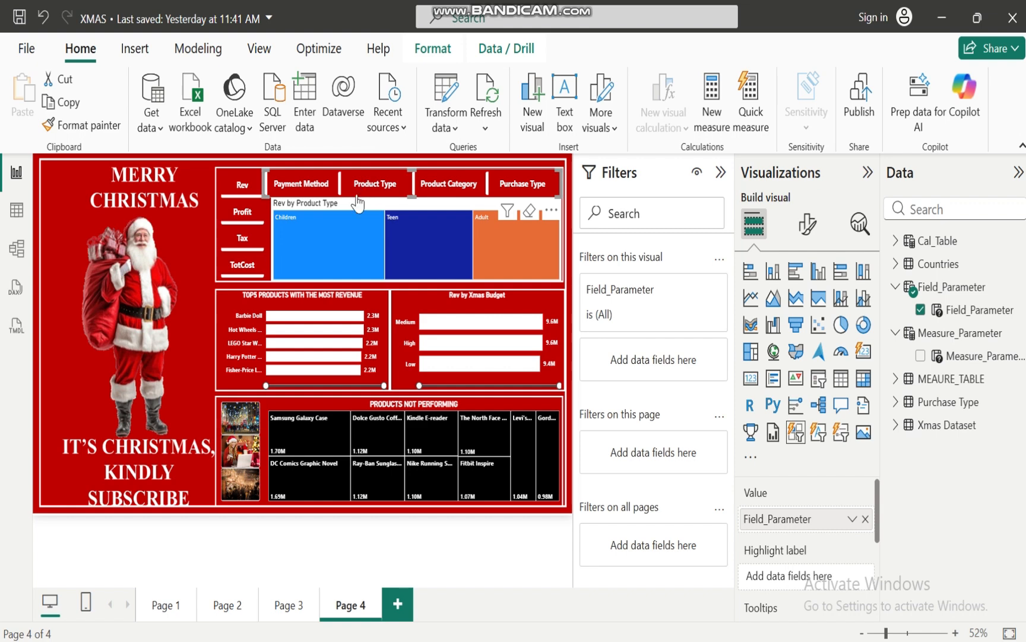
click(457, 191)
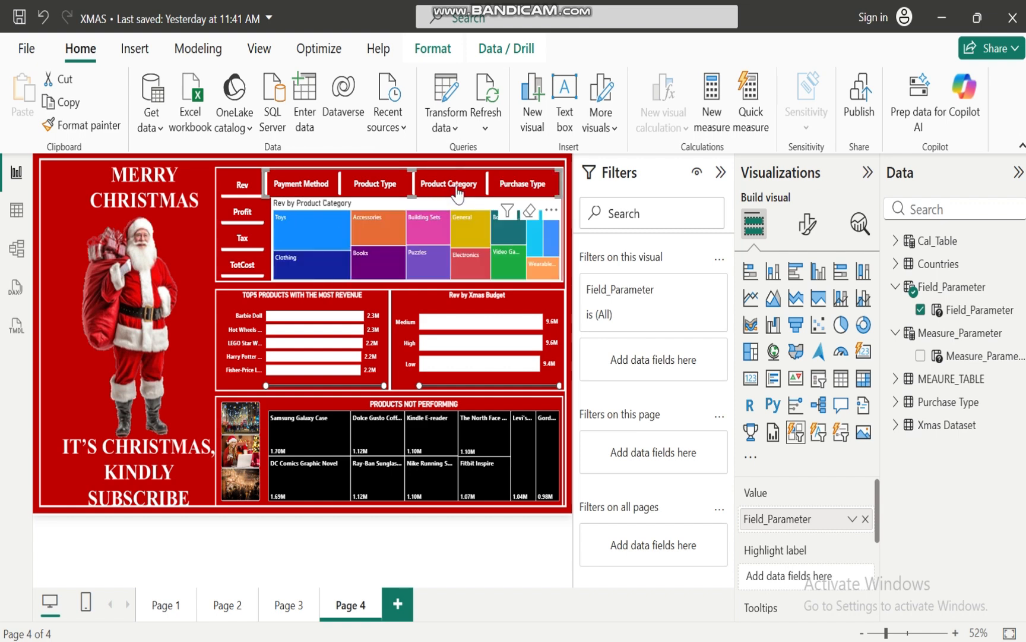
click(530, 189)
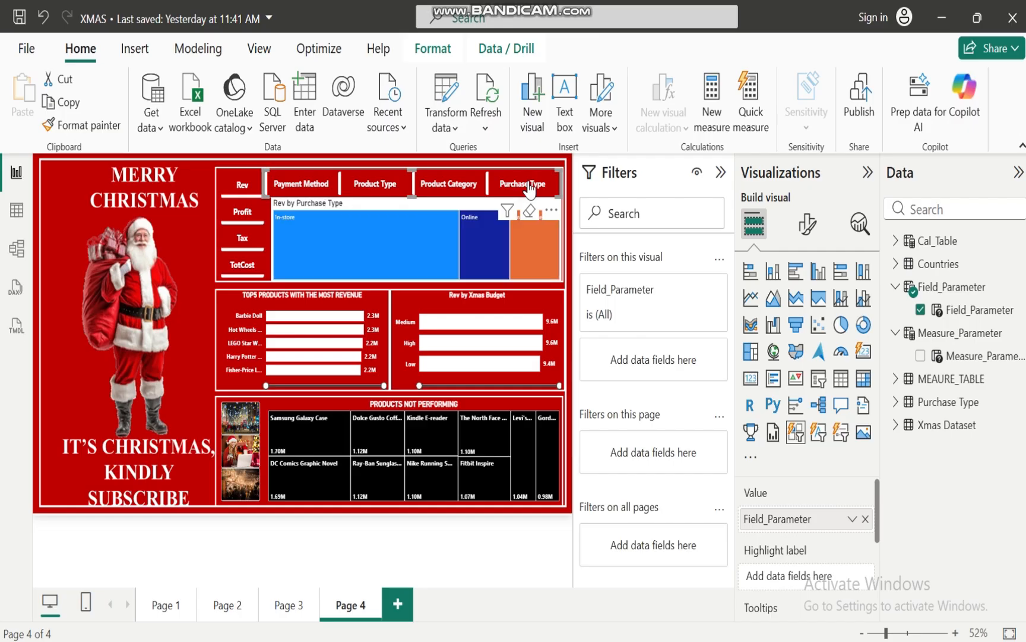
click(291, 189)
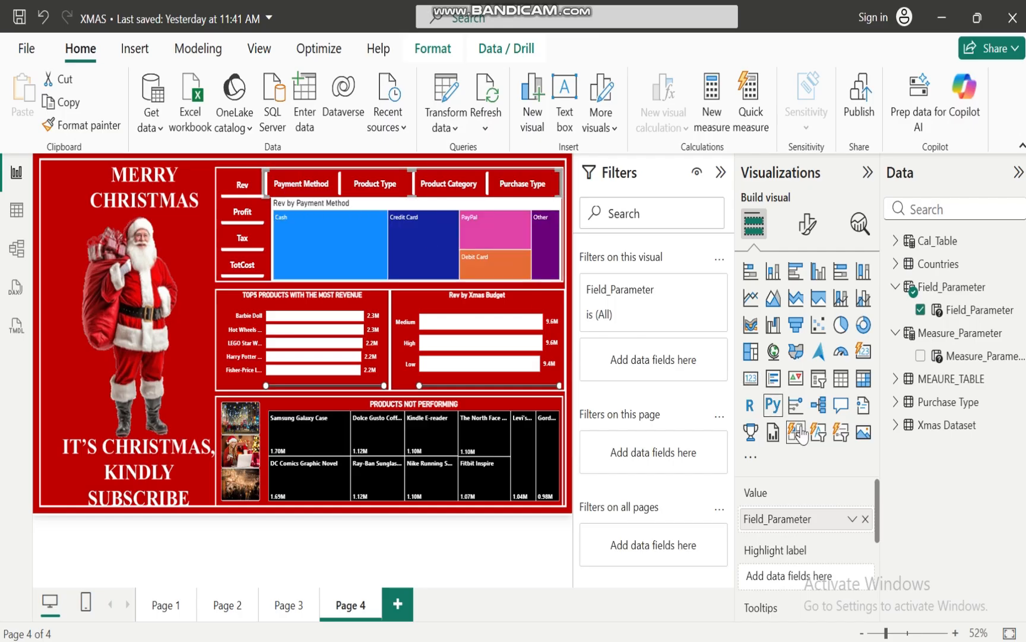
Try to copy the PRODUCTS NOT PERFORMING treemap's formatting to the new parameter-driven treemap
click(445, 203)
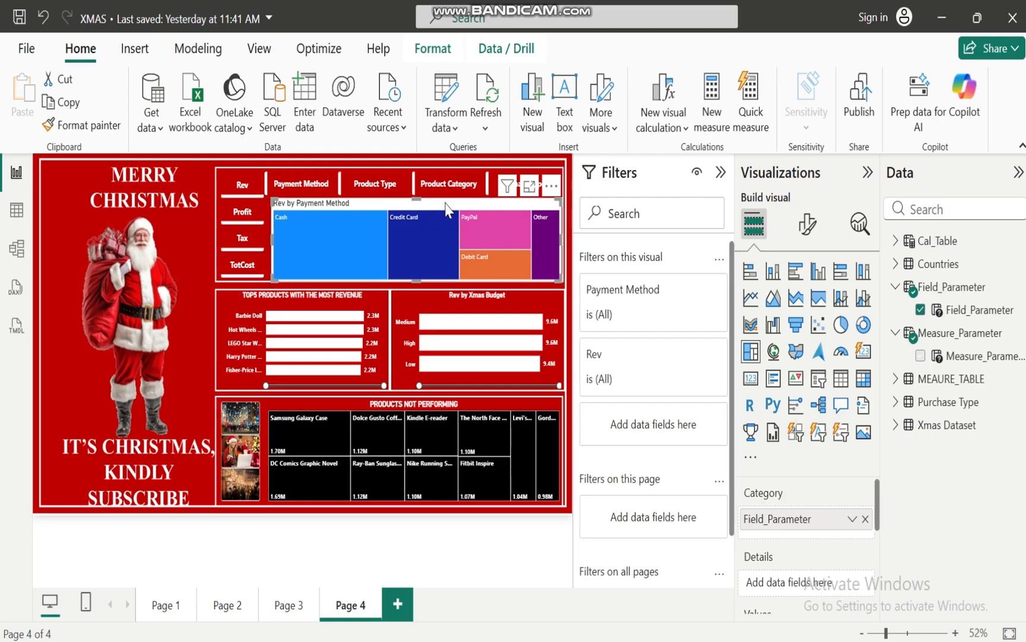
click(378, 407)
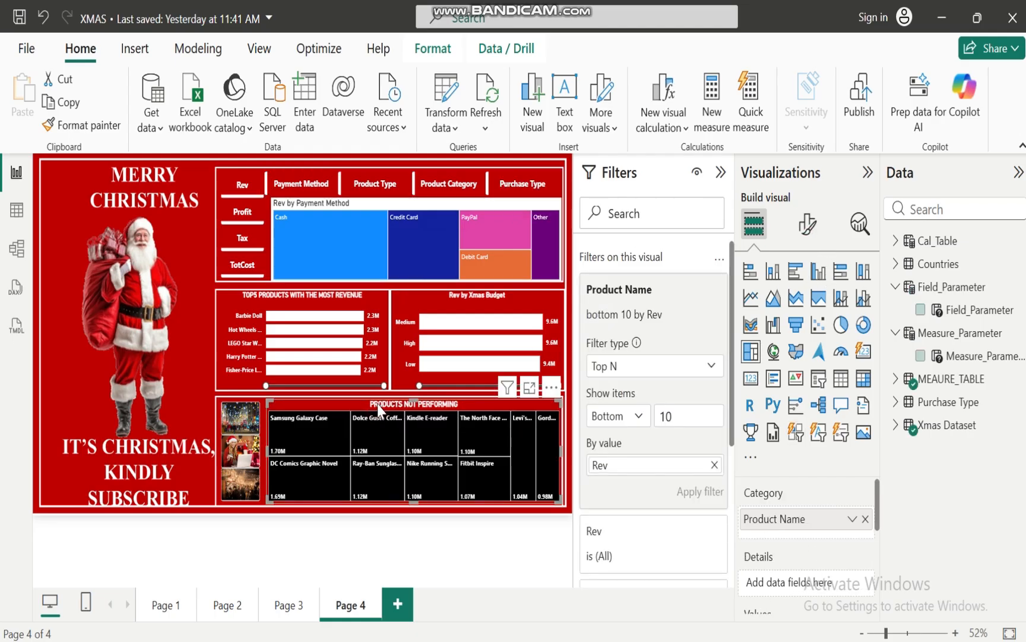
click(102, 132)
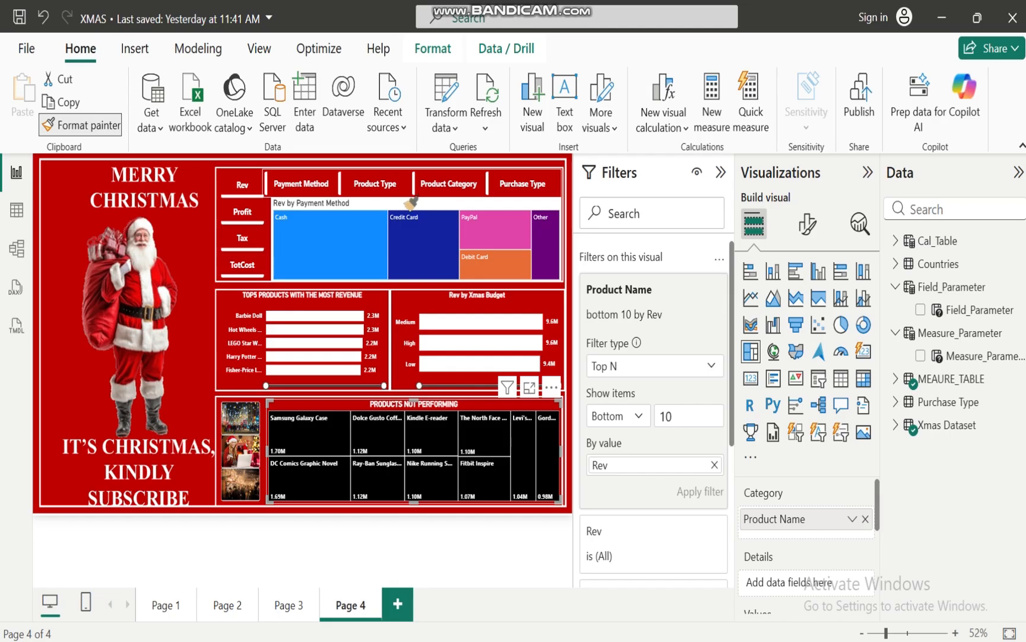
click(405, 196)
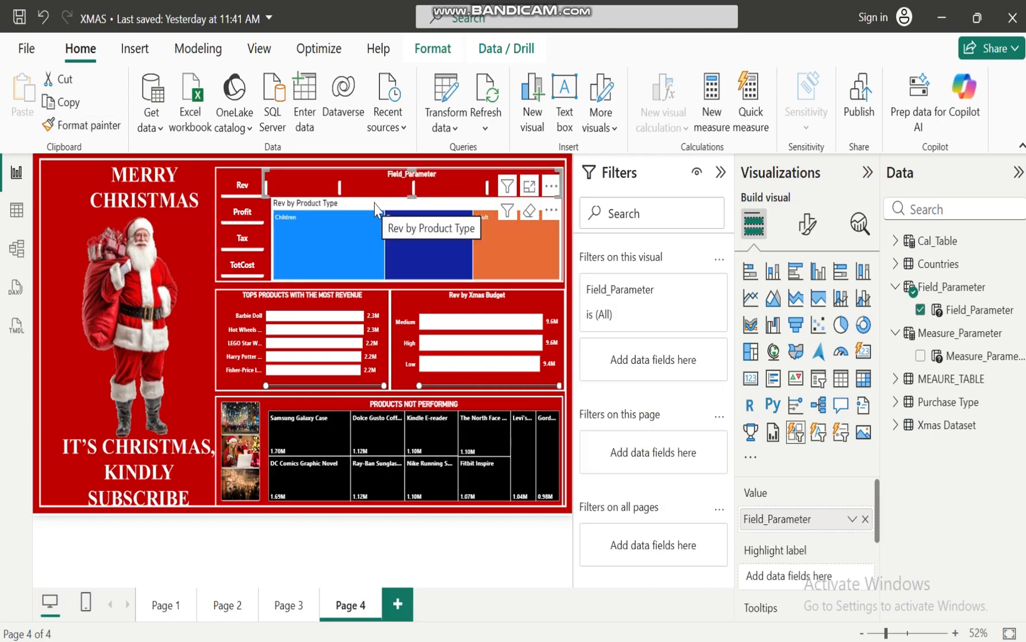
Undo the formatting pasted onto the Field_Parameter slicer and copy the PRODUCTS NOT PERFORMING treemap's formatting to the parameter-driven treemap
key(ctrl+z)
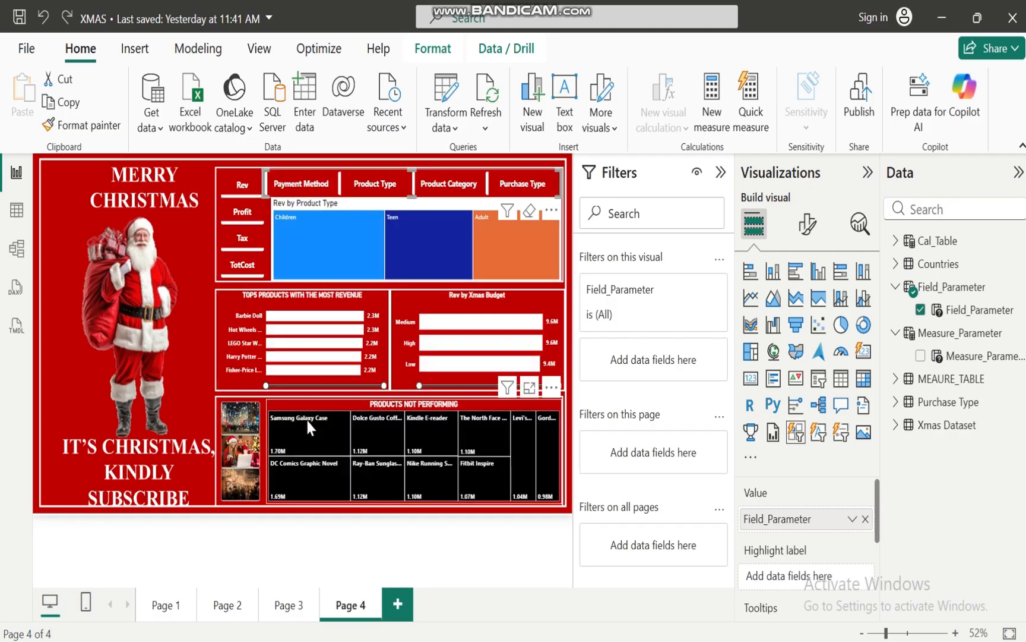
click(332, 405)
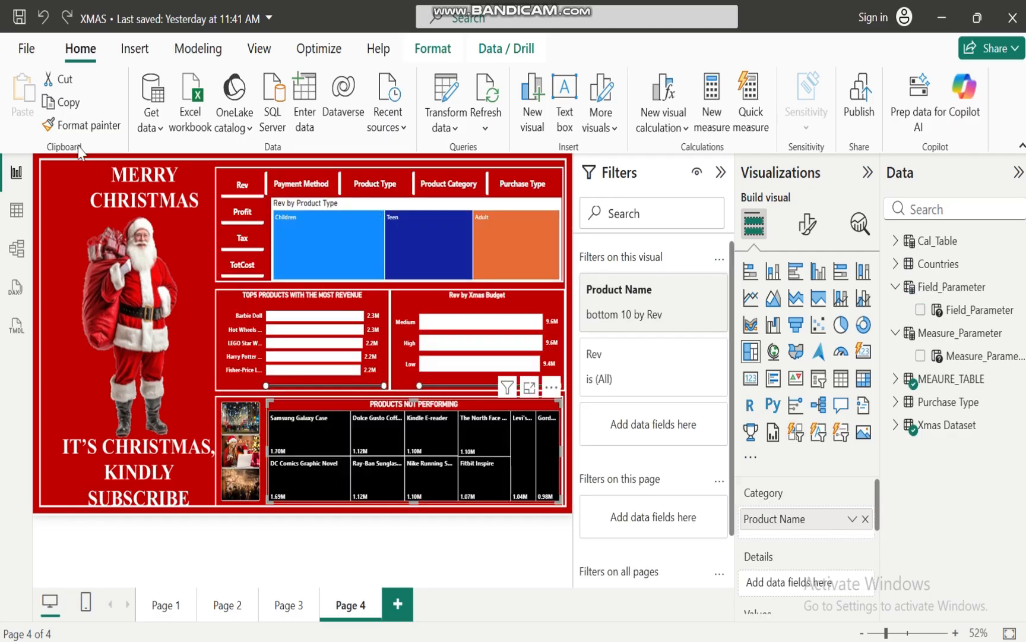
click(90, 132)
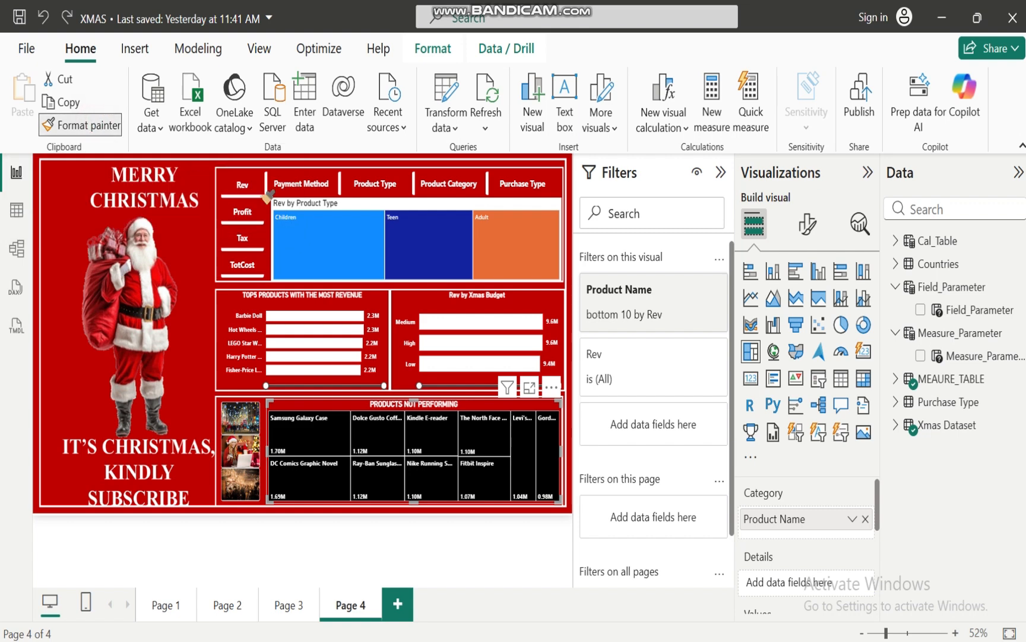
click(377, 224)
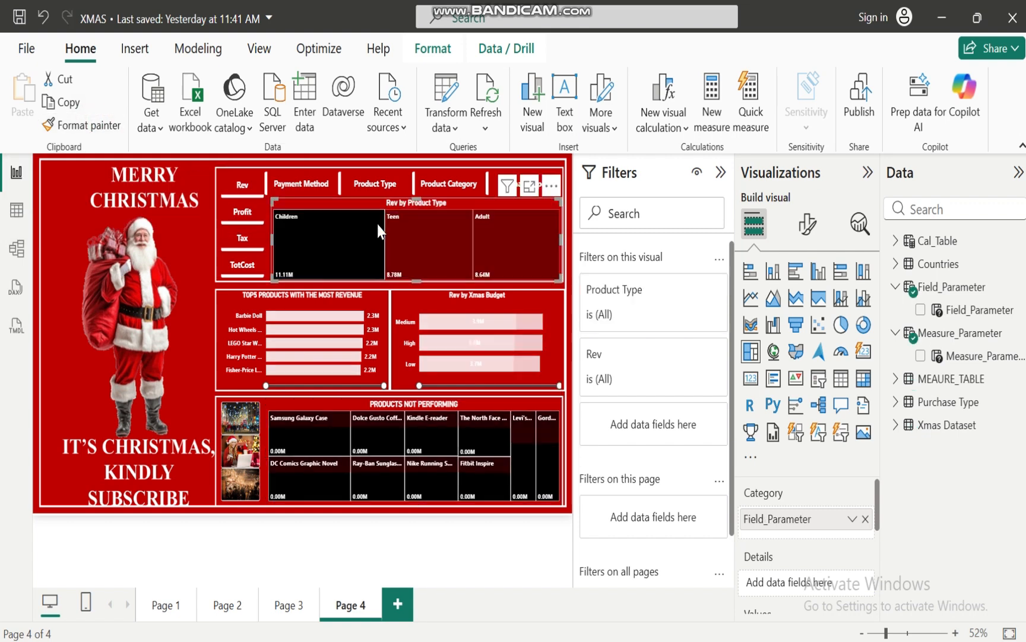
click(356, 249)
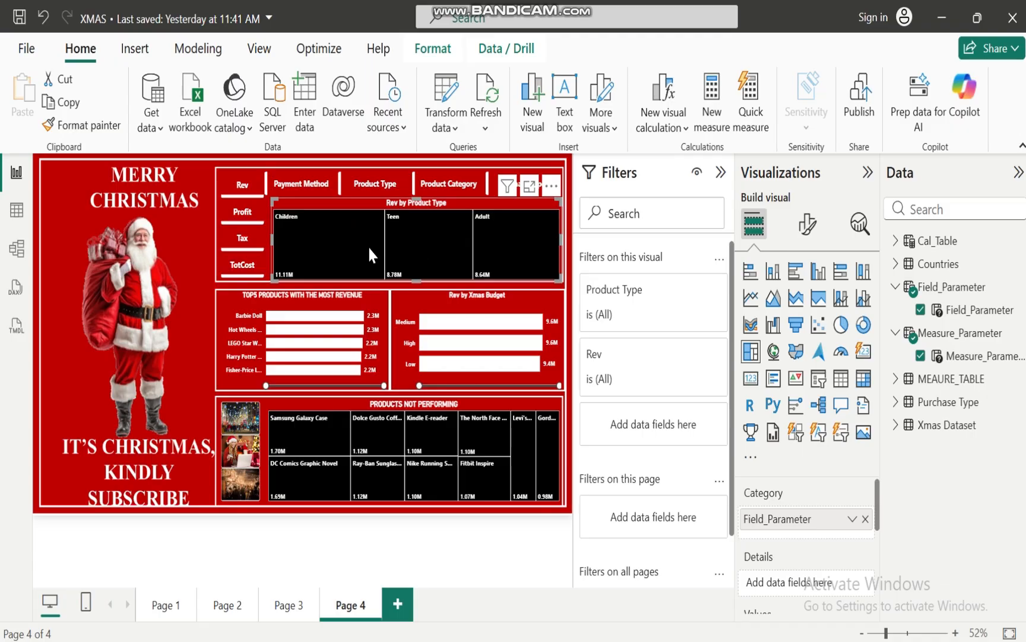
Test the restyled treemap with Tax, TotCost and Rev by Product Type, and with Rev, Profit and Tax by Payment Method
click(244, 238)
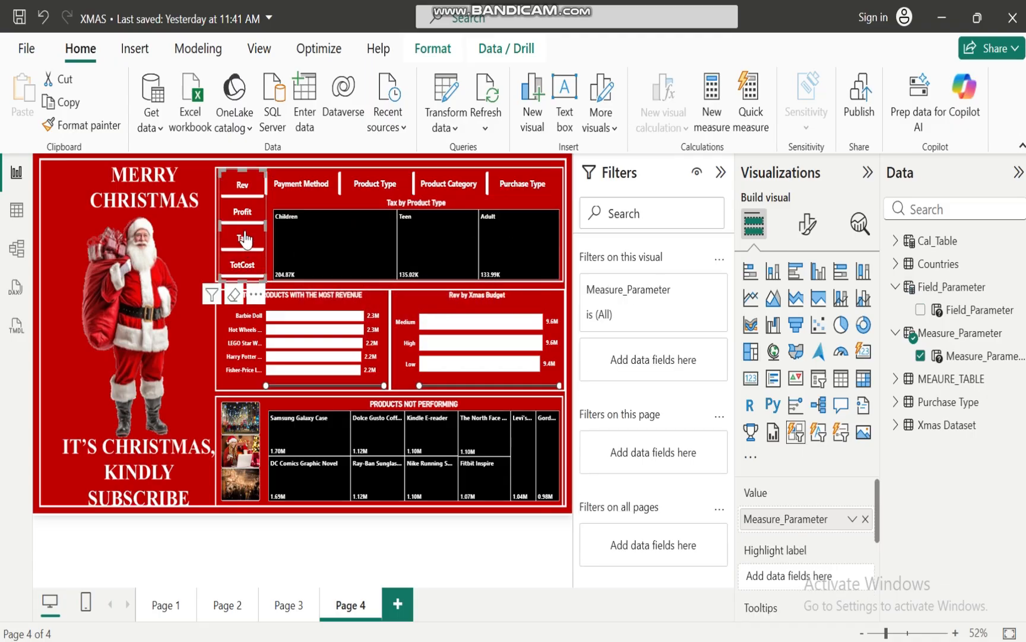
click(245, 266)
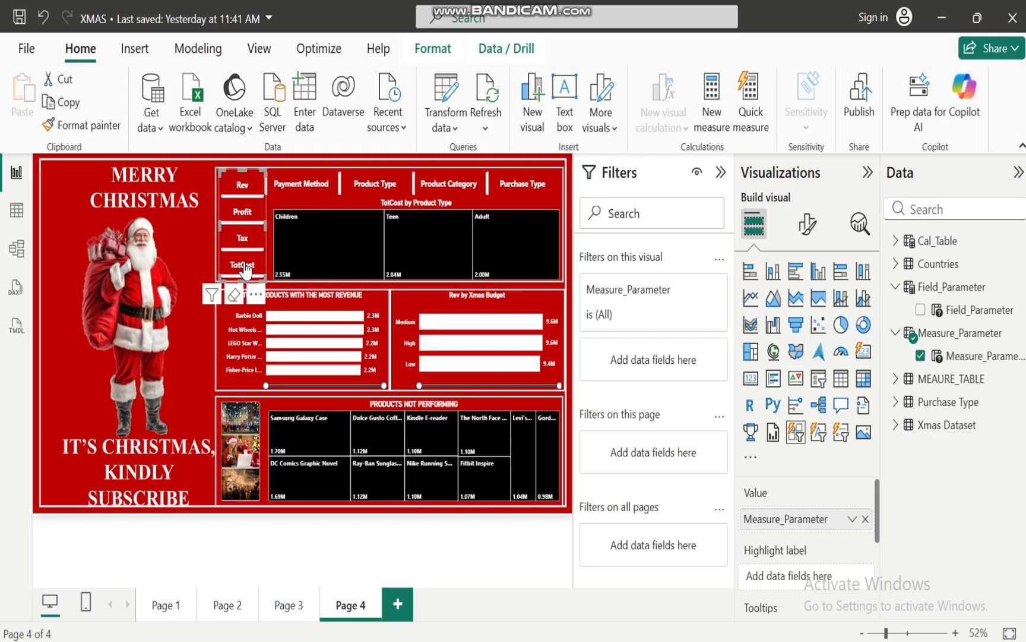
click(242, 185)
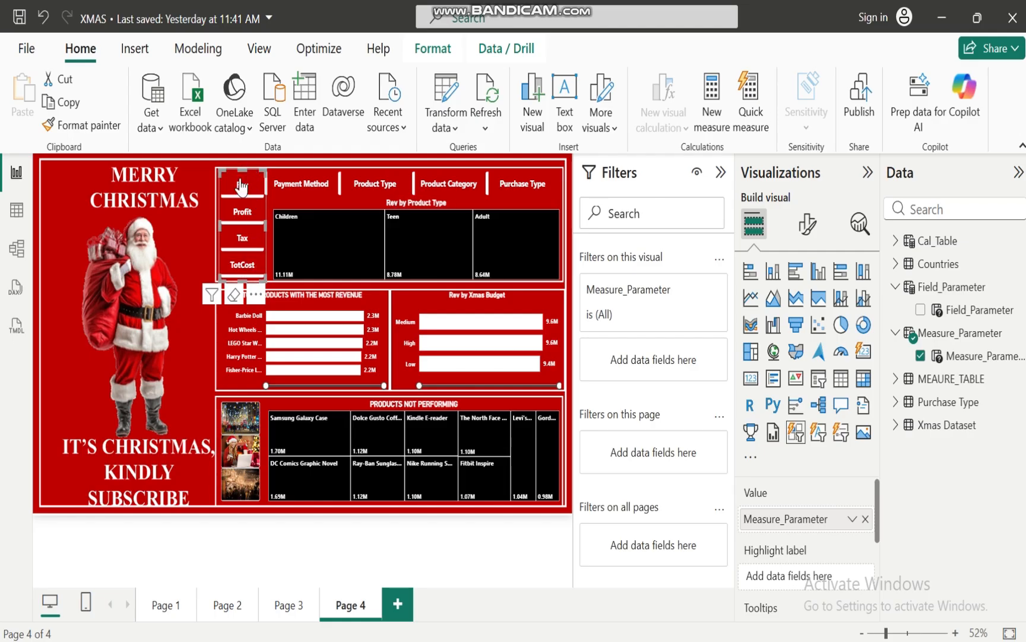
click(307, 193)
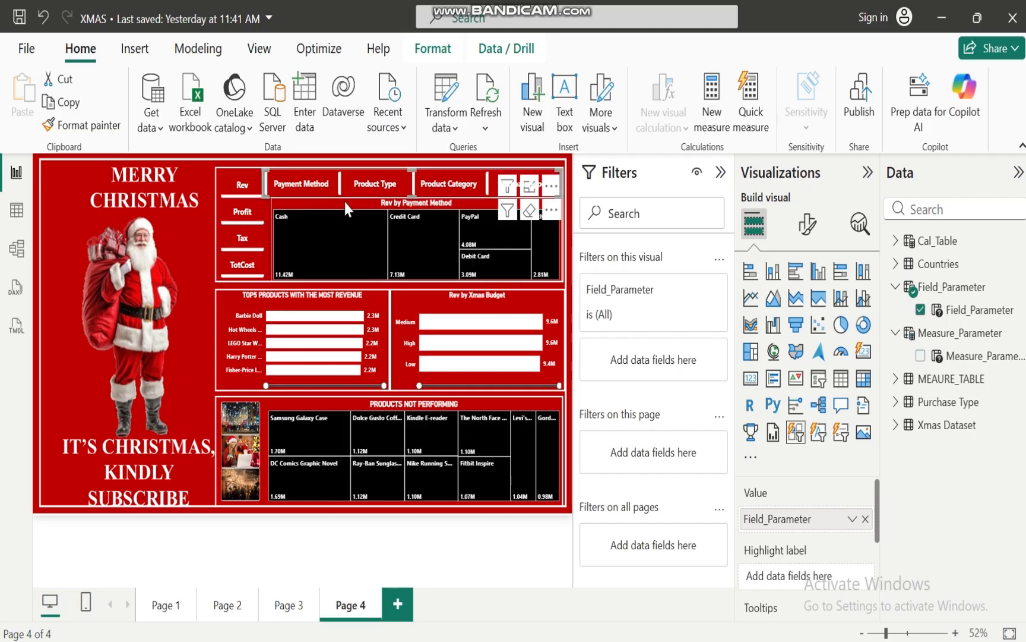
click(241, 218)
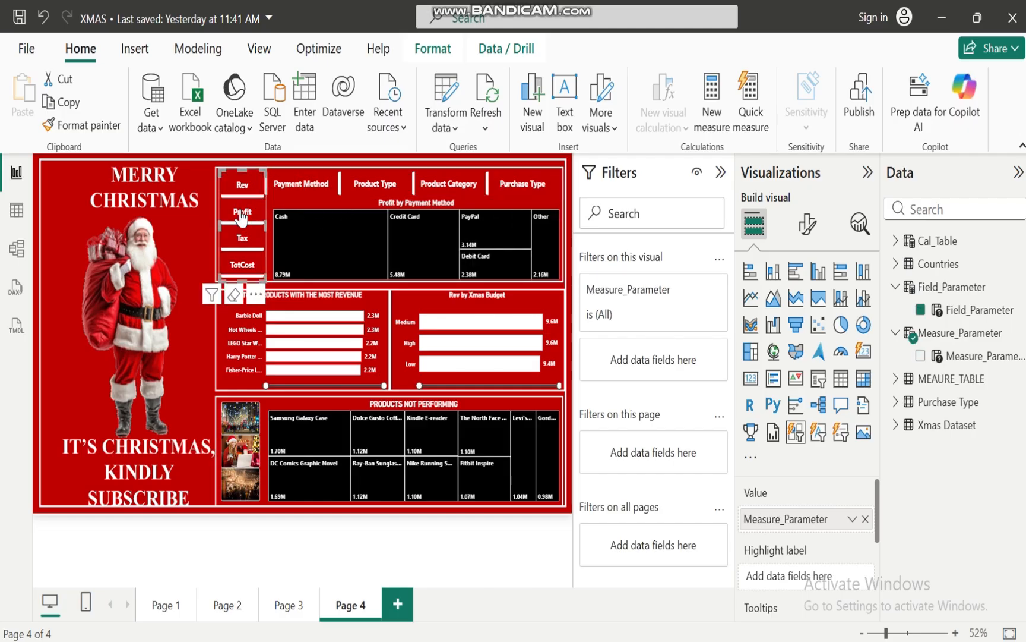
click(239, 239)
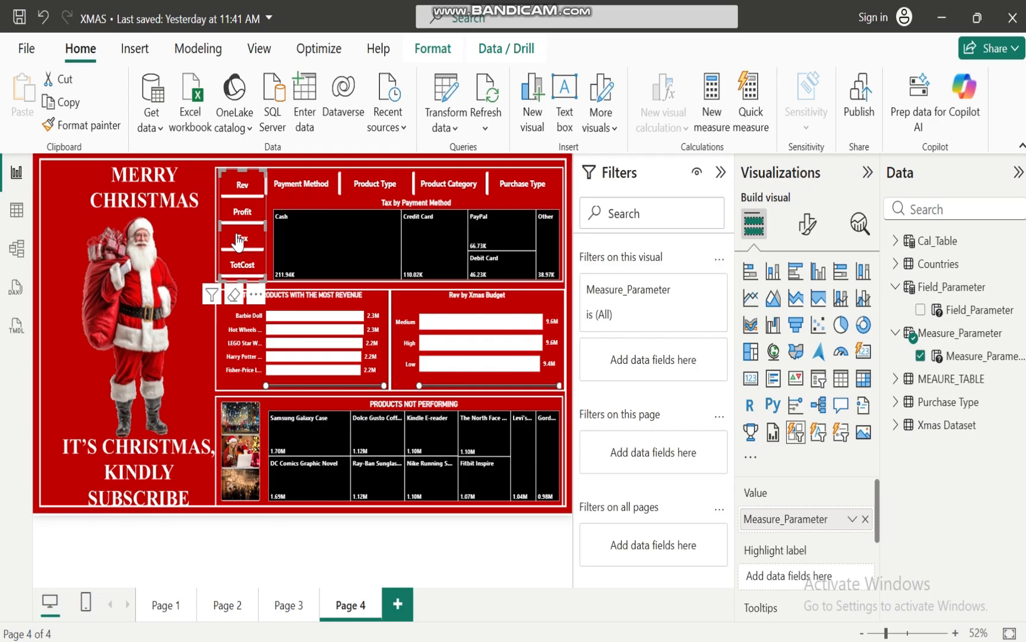
Check the treemap for Tax by Product Type and Tax, Rev and Profit by Product Category, ending on Tax by Payment Method
click(370, 185)
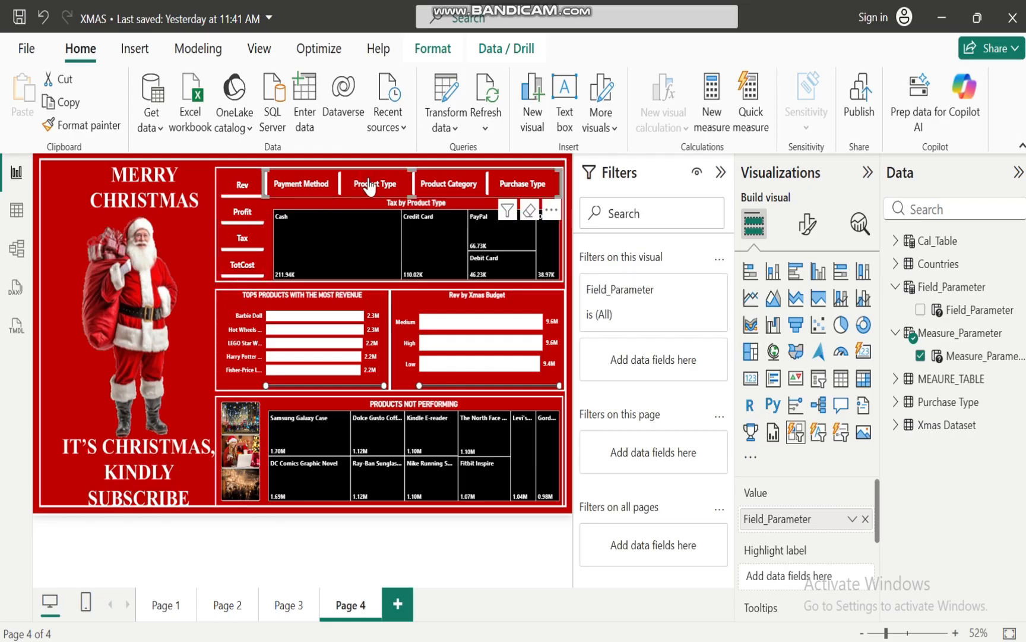
click(443, 186)
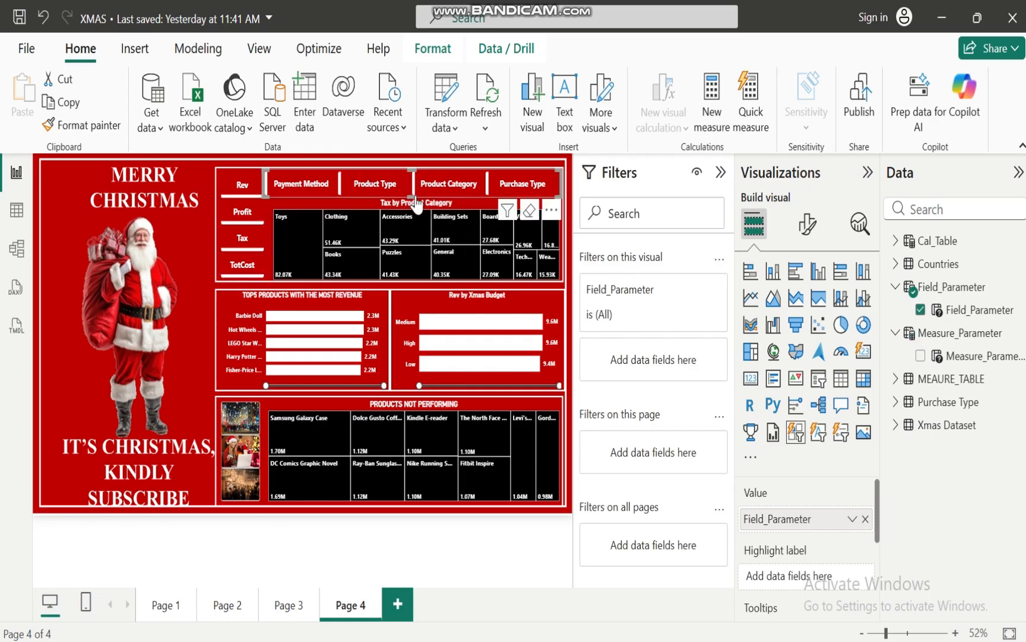
click(238, 191)
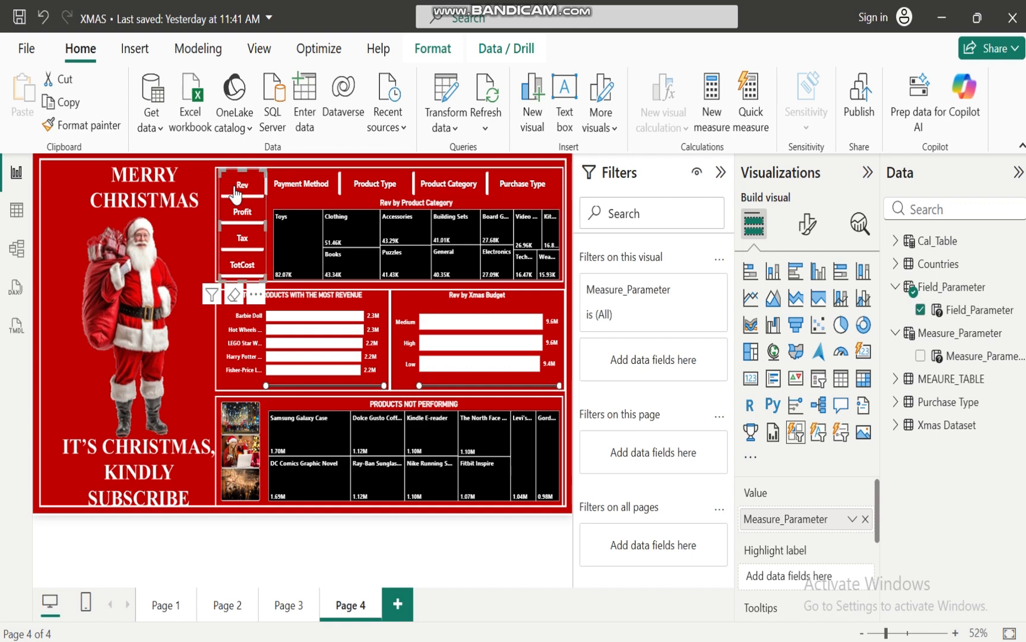
click(240, 212)
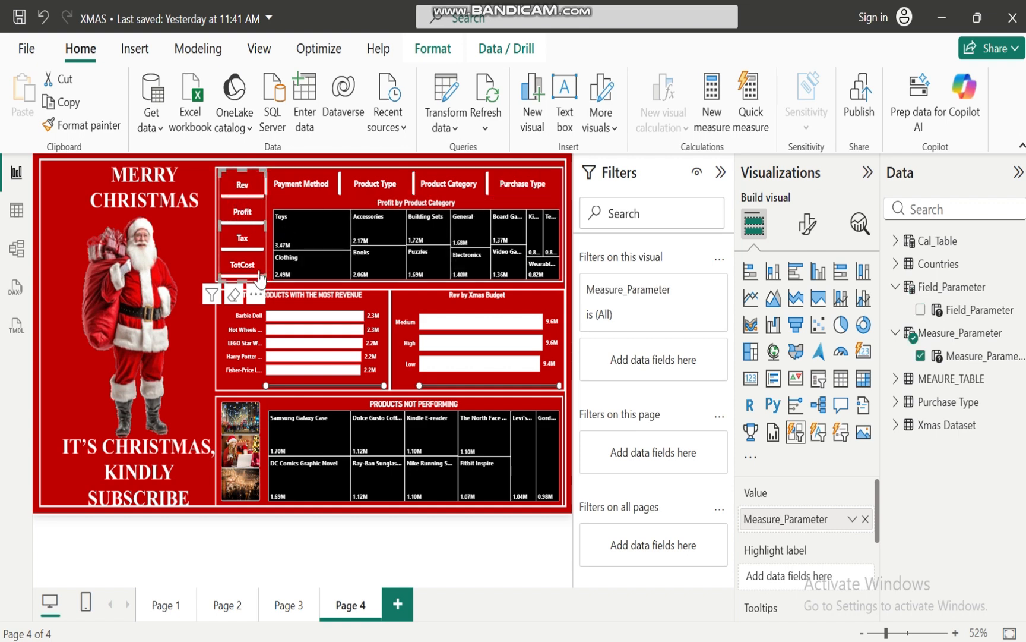
click(245, 239)
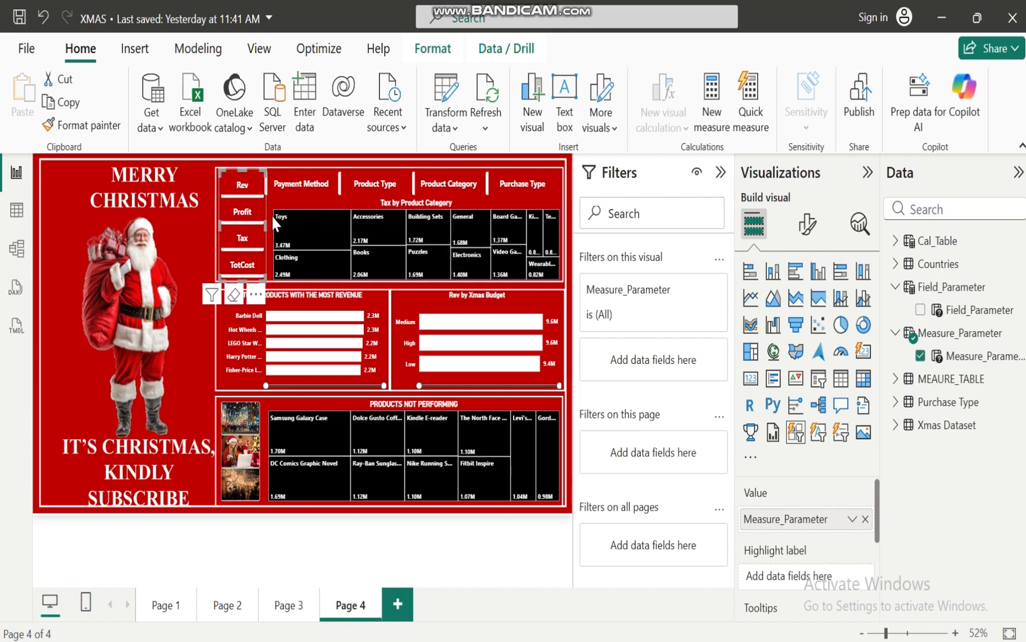
click(310, 188)
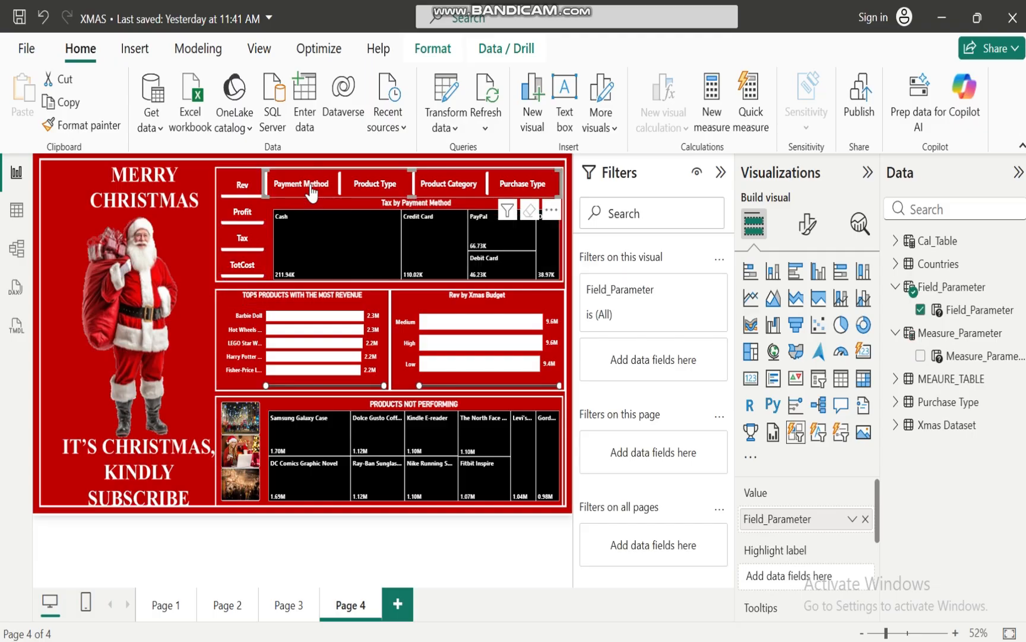
click(431, 542)
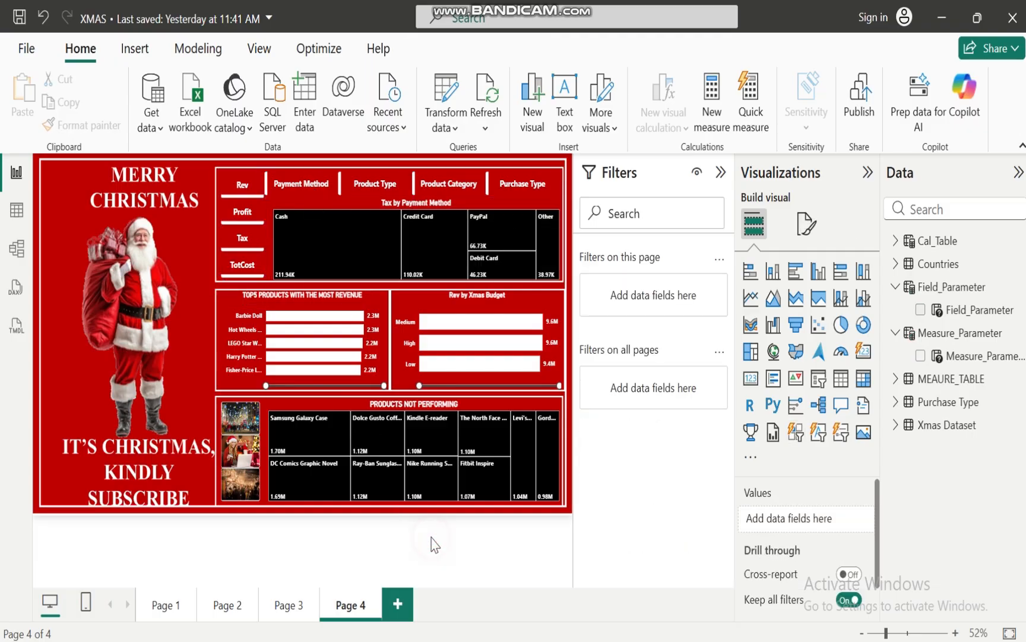
Switch to the XMAS BUSINESS CASE ANALYSIS presentation in PowerPoint, review the business objectives, and return to the XMAS report in Power BI
mouse_move(513, 635)
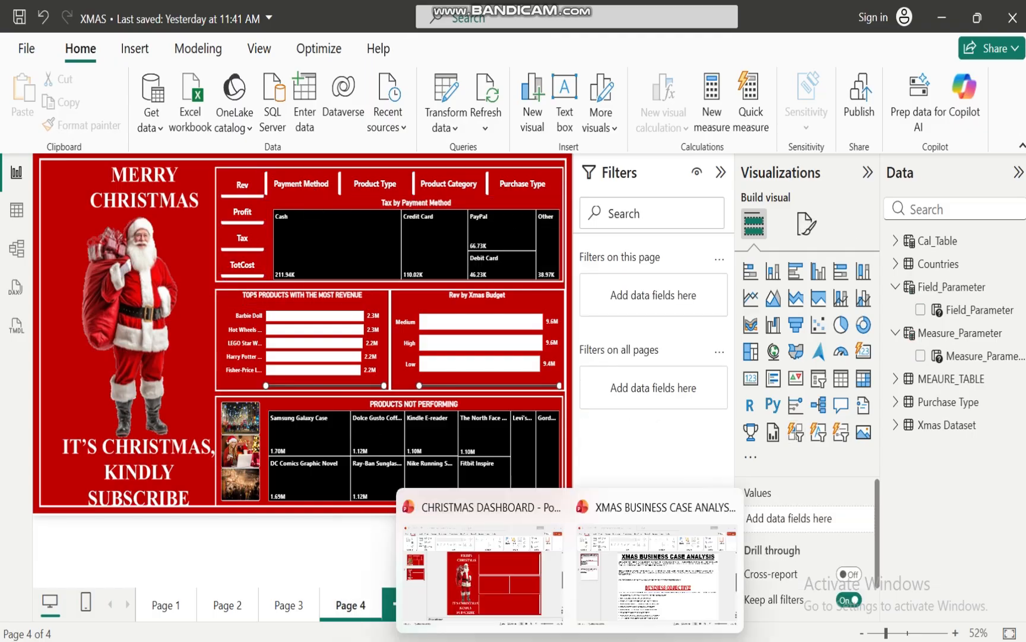
click(640, 569)
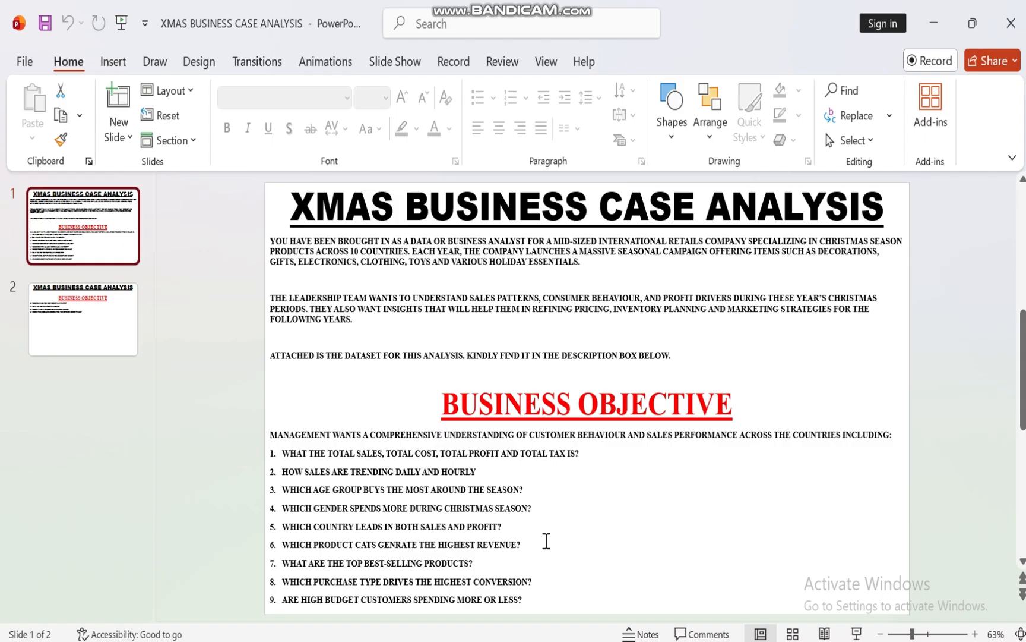
mouse_move(534, 638)
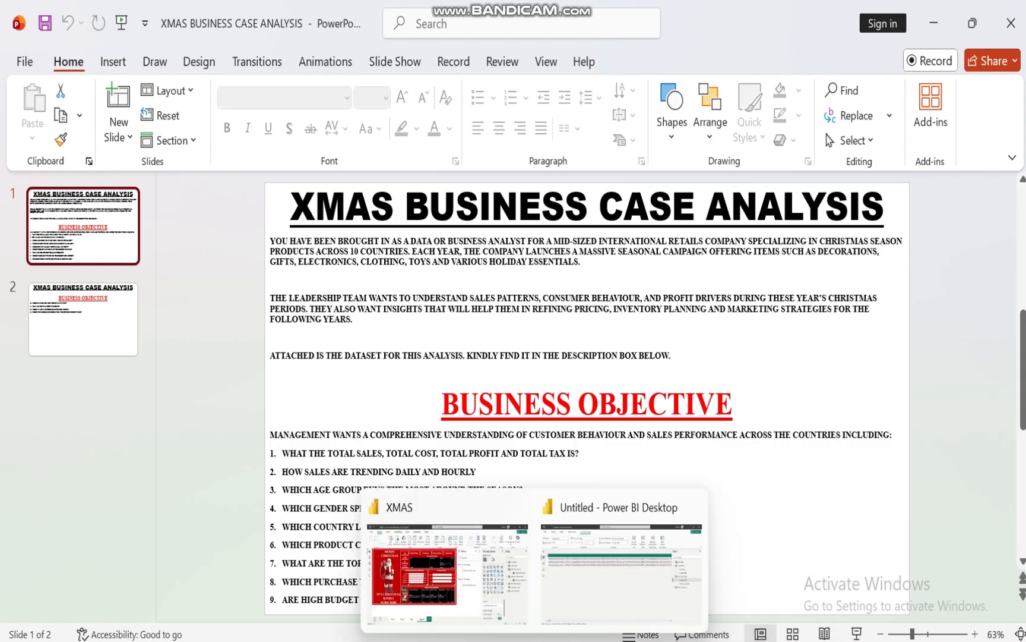
click(465, 612)
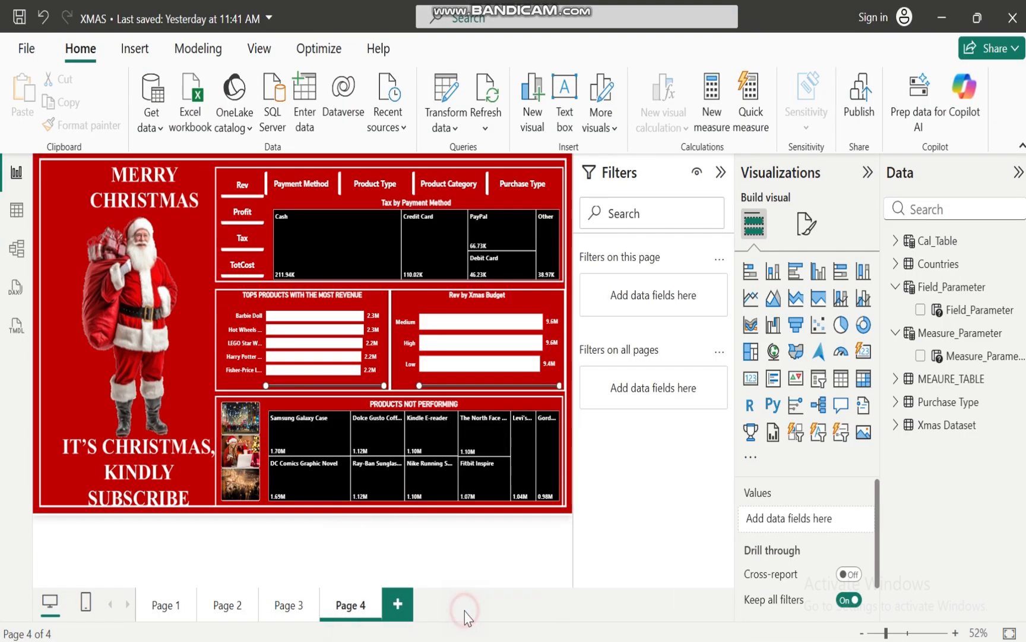
Collapse the Filters pane to enlarge the report canvas and show Page 3
click(721, 173)
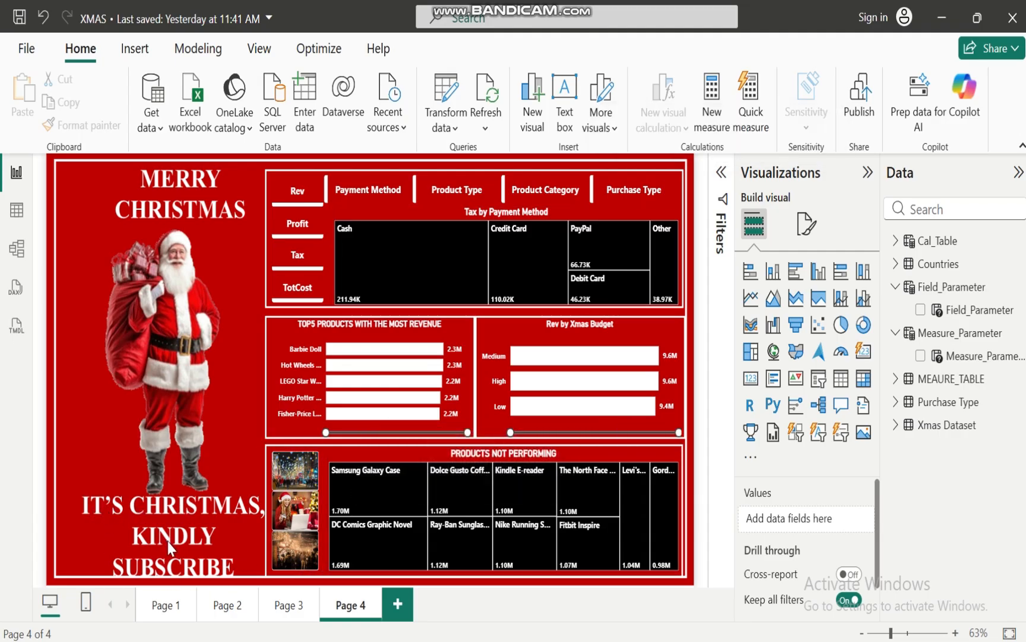
click(285, 611)
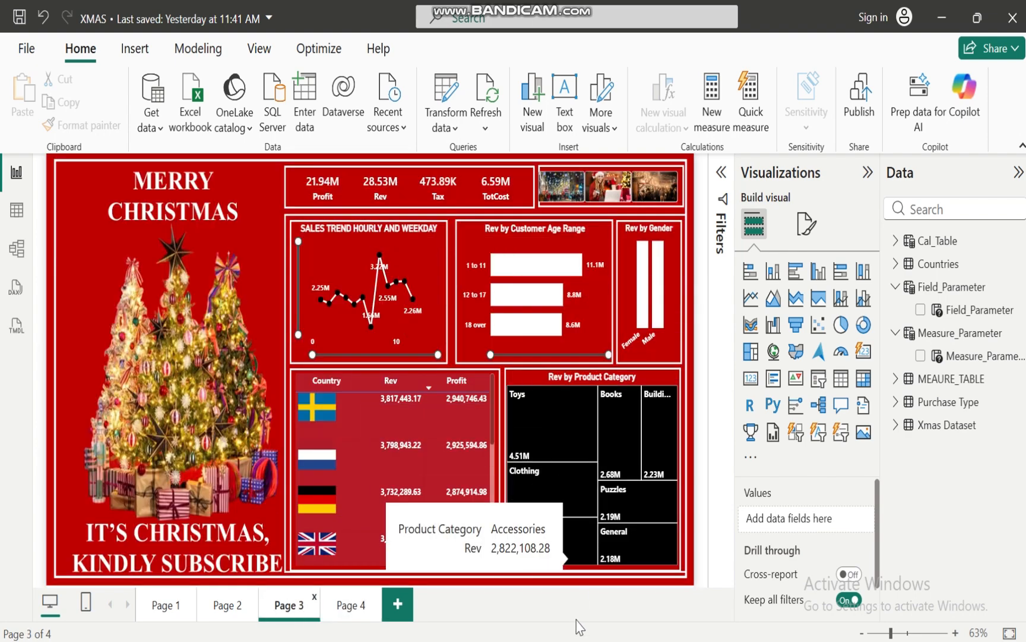
Switch to the XMAS BUSINESS CASE ANALYSIS presentation in PowerPoint and review the objectives on both slides
mouse_move(579, 630)
click(653, 586)
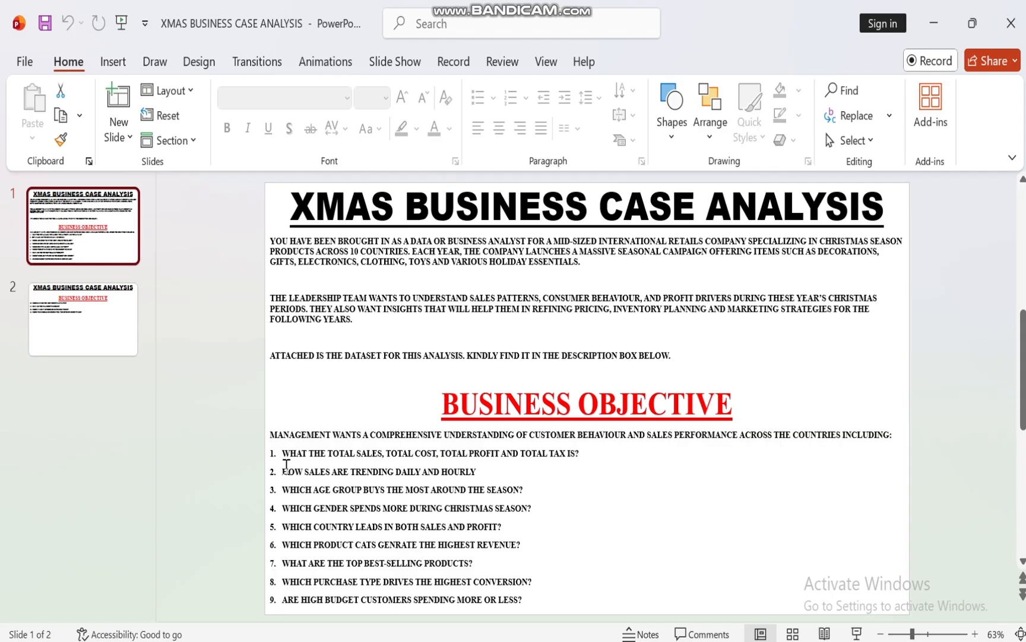
click(102, 298)
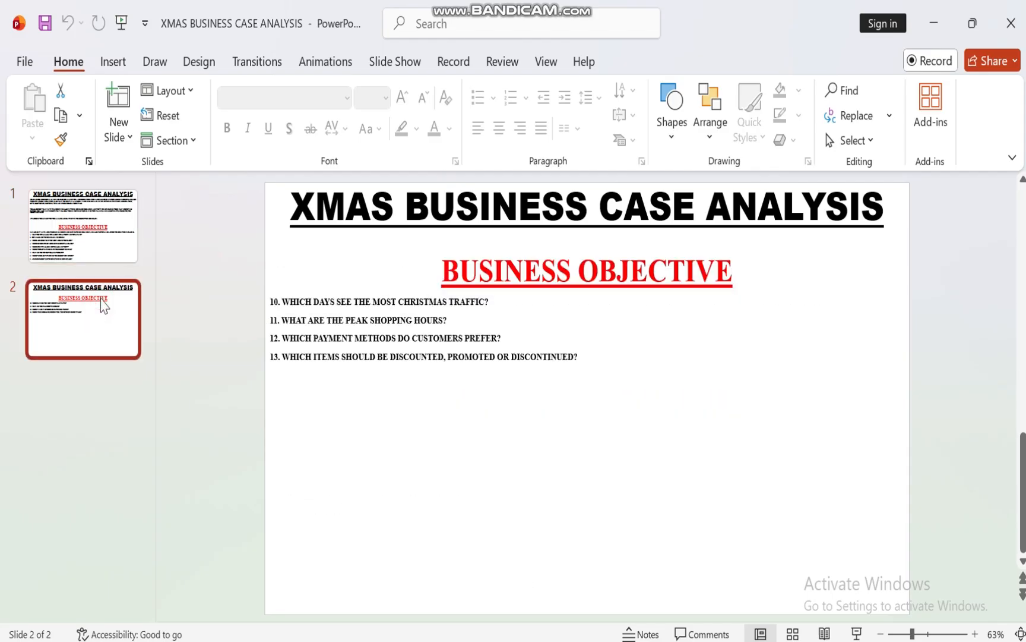
click(92, 219)
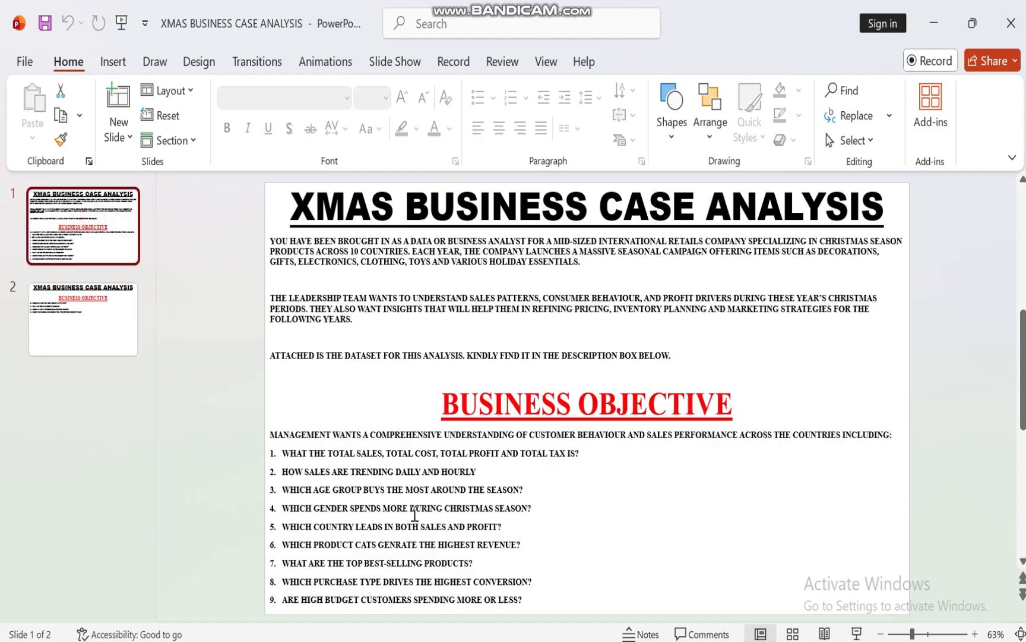
Return to the XMAS report in Power BI and examine the Credit Card tax value in the treemap on Page 4
mouse_move(623, 632)
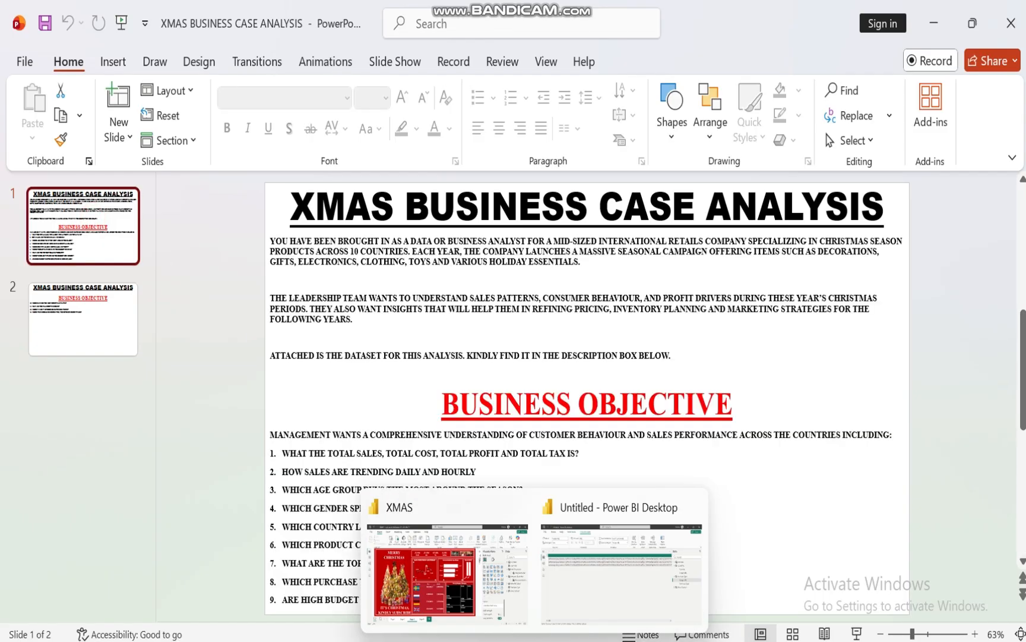
click(447, 606)
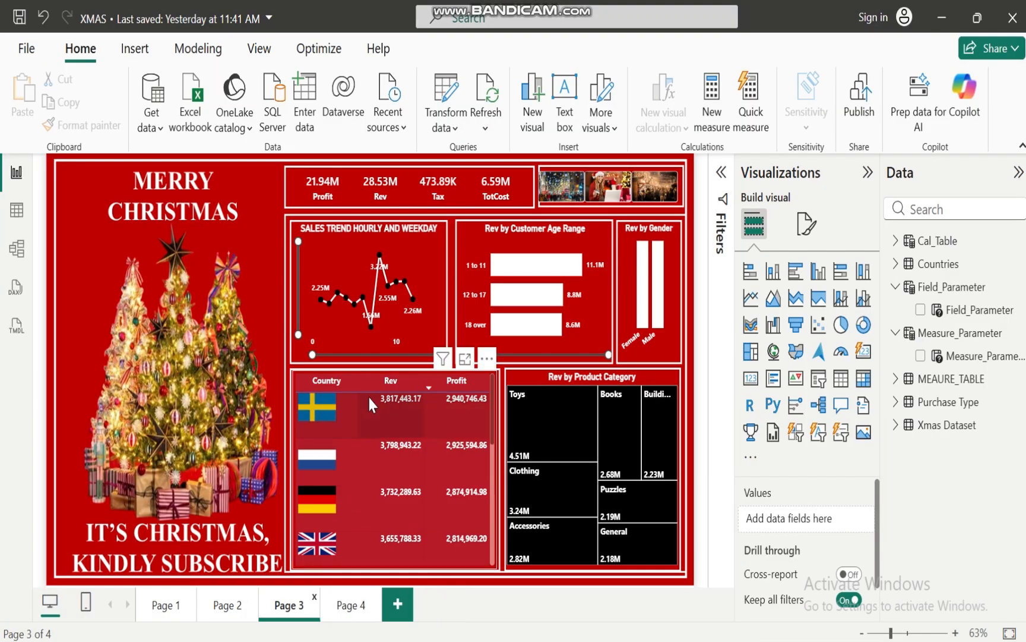
click(351, 606)
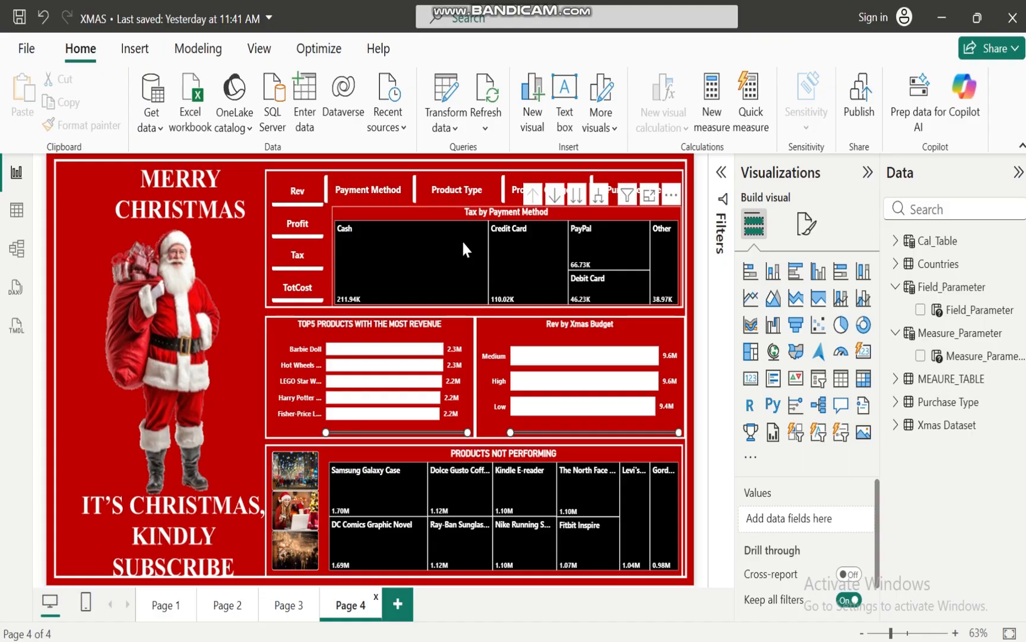
mouse_move(522, 274)
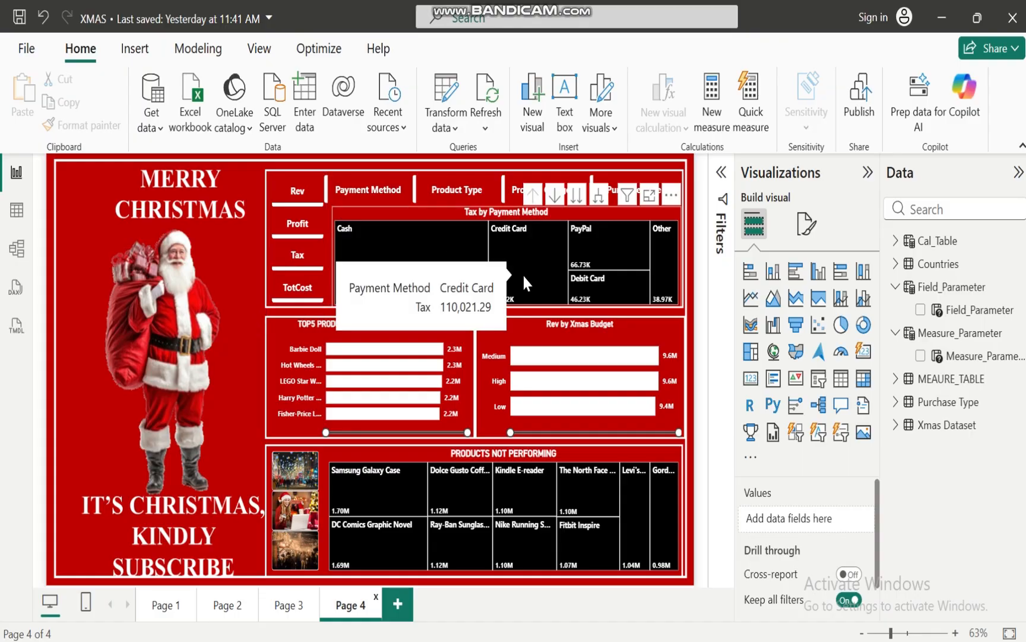